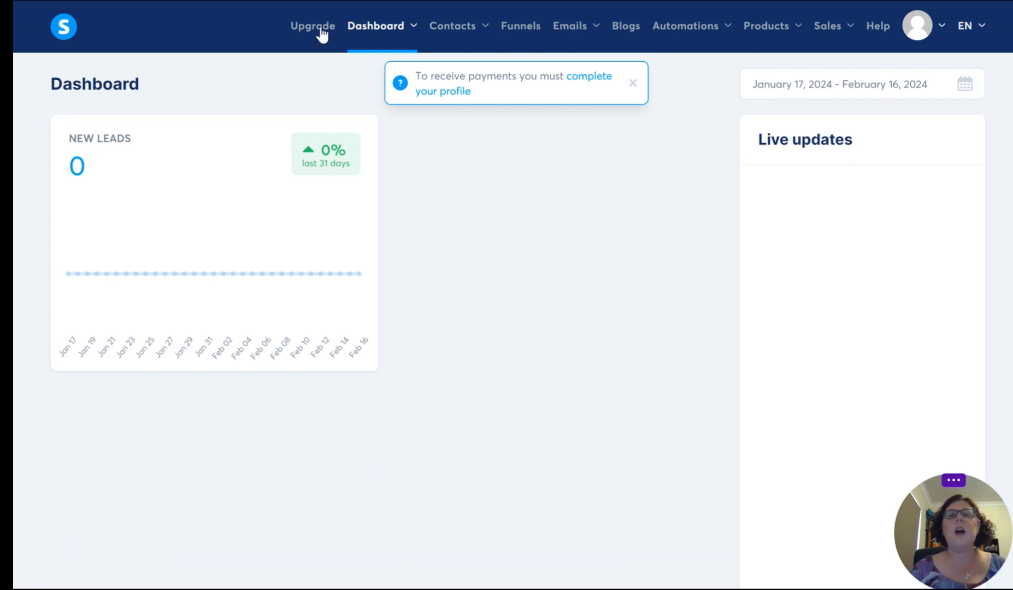
Step: Dismiss the dashboard notice about completing the profile to receive payments
mouse_move(462, 32)
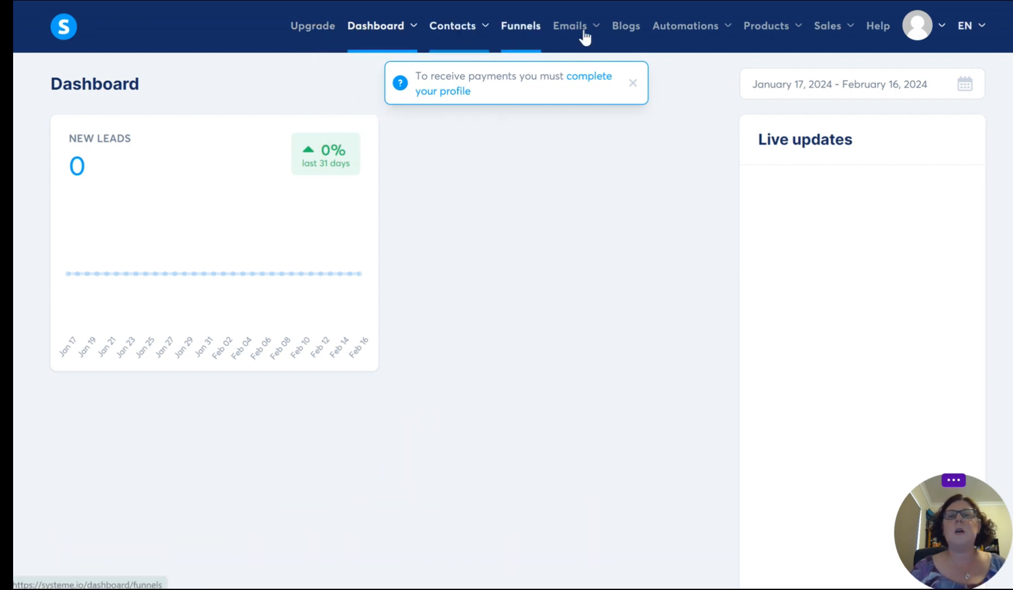
left_click(633, 83)
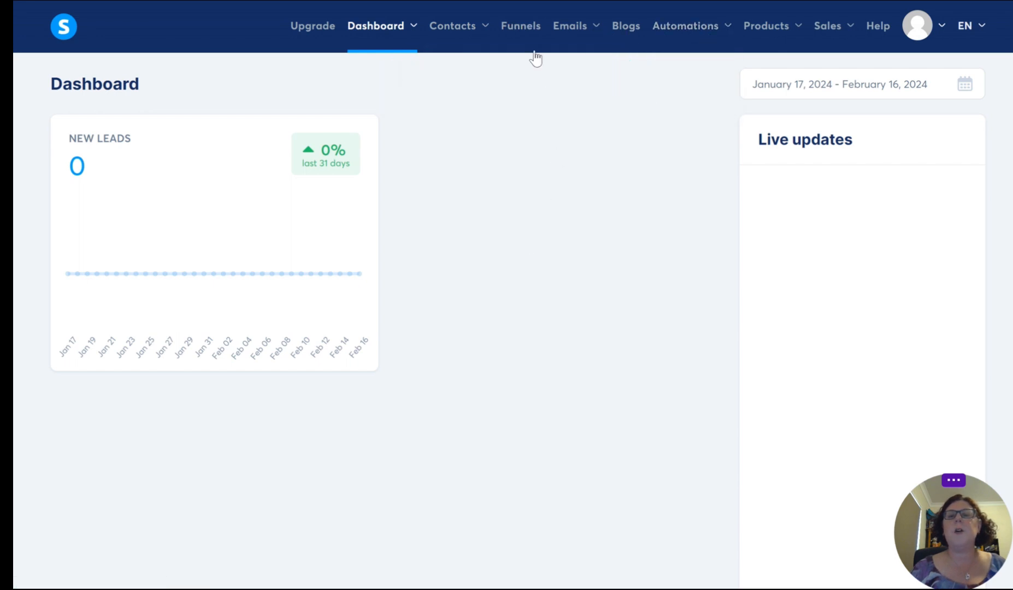
mouse_move(776, 39)
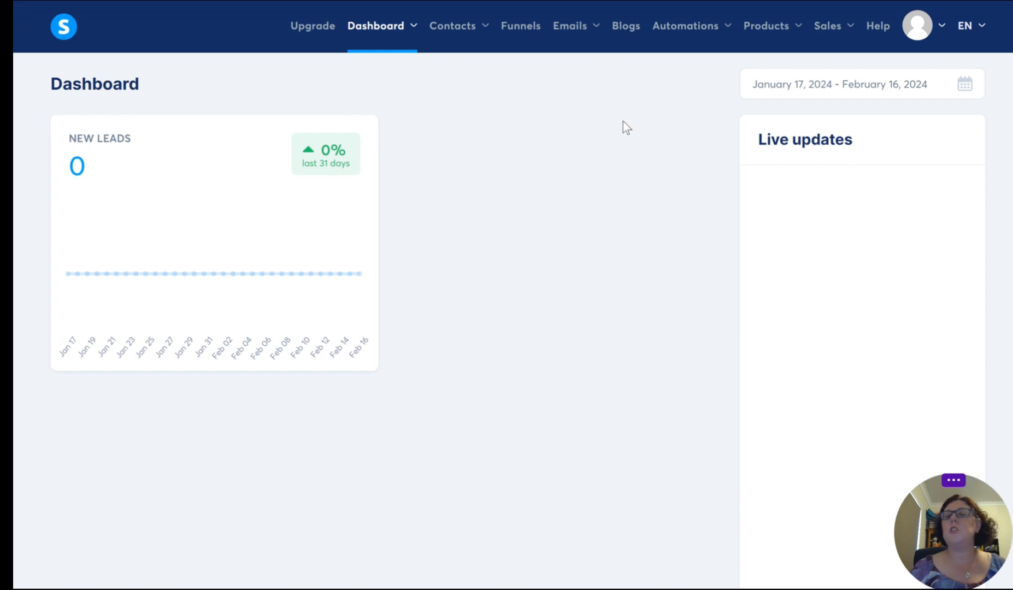
Step: Start a new blog named Wet My Plants with the URL path home
left_click(626, 27)
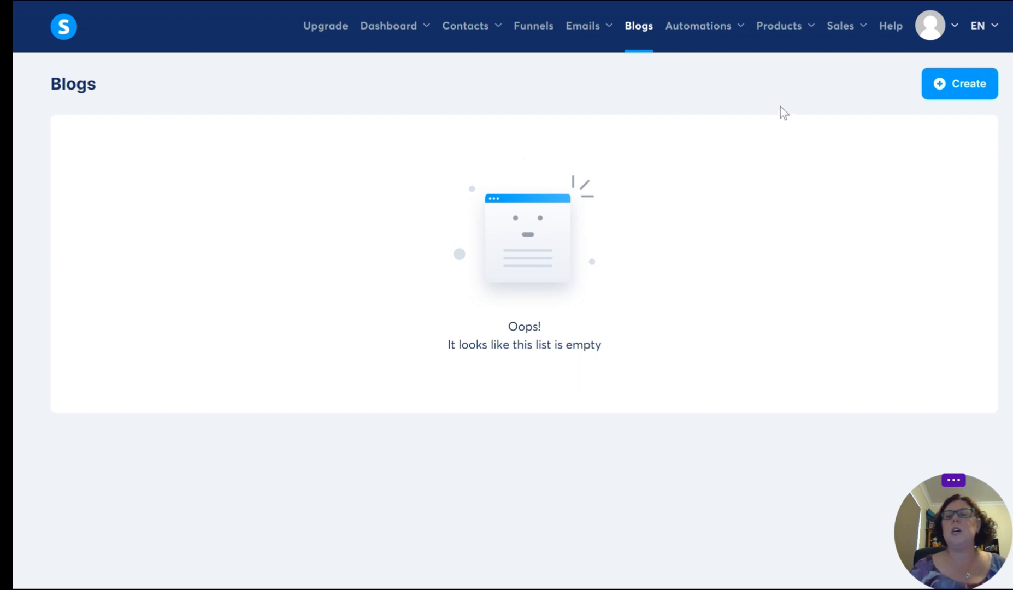
left_click(956, 87)
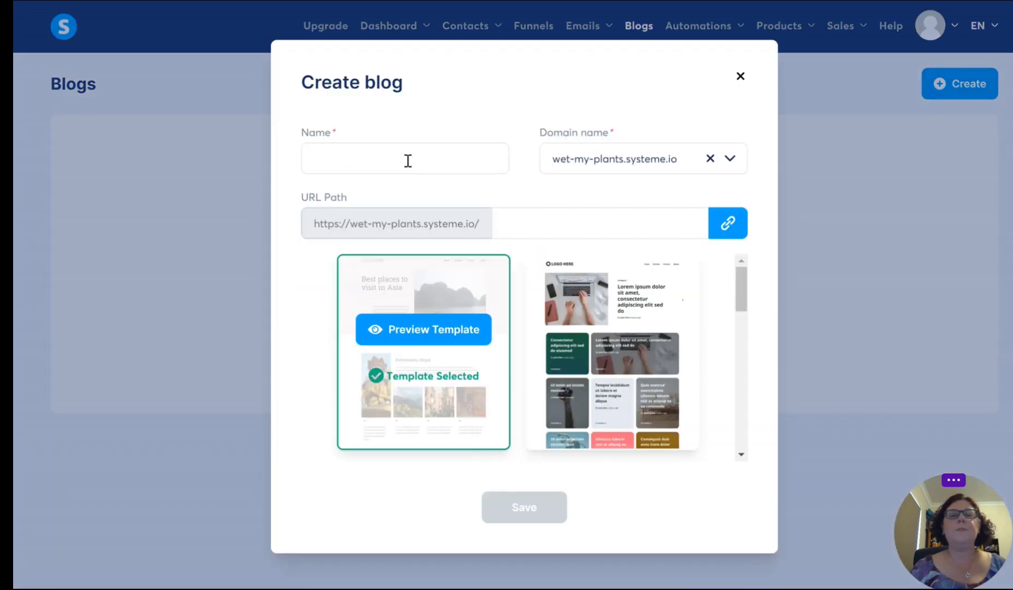
left_click(407, 161)
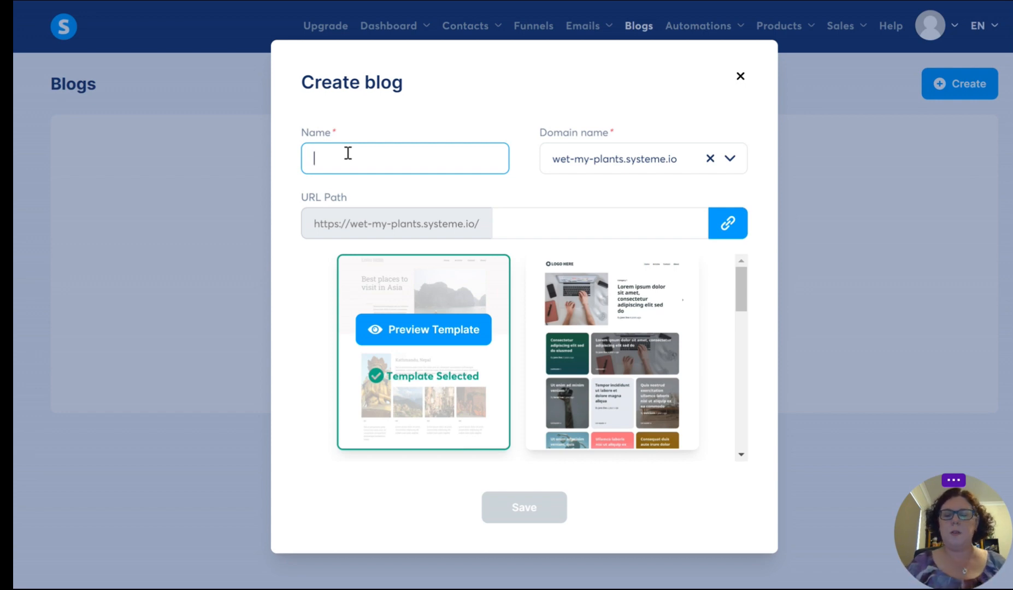
type("Wet My ")
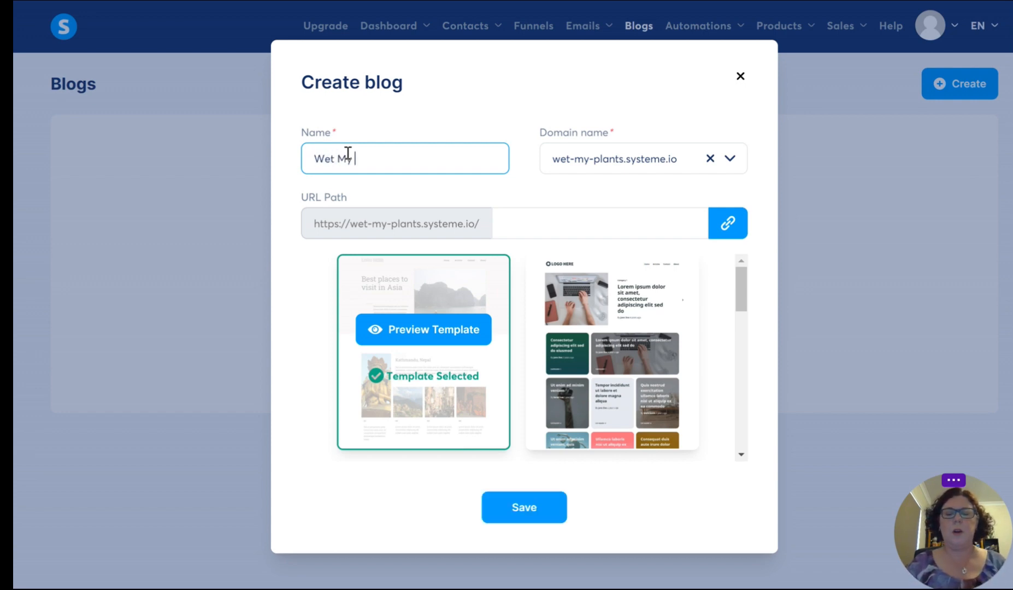
type("Plants")
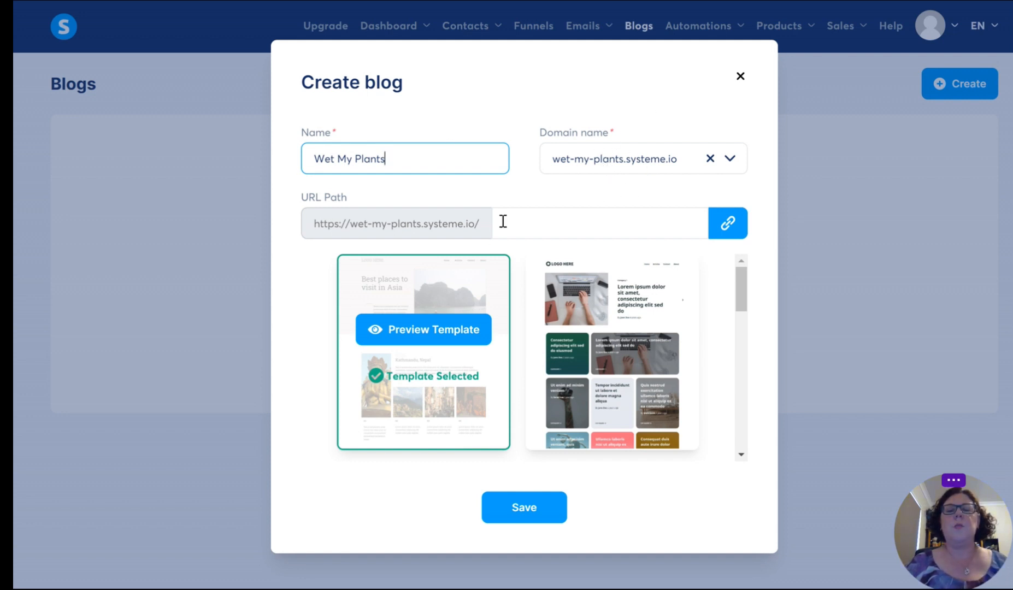
left_click(520, 225)
type("home")
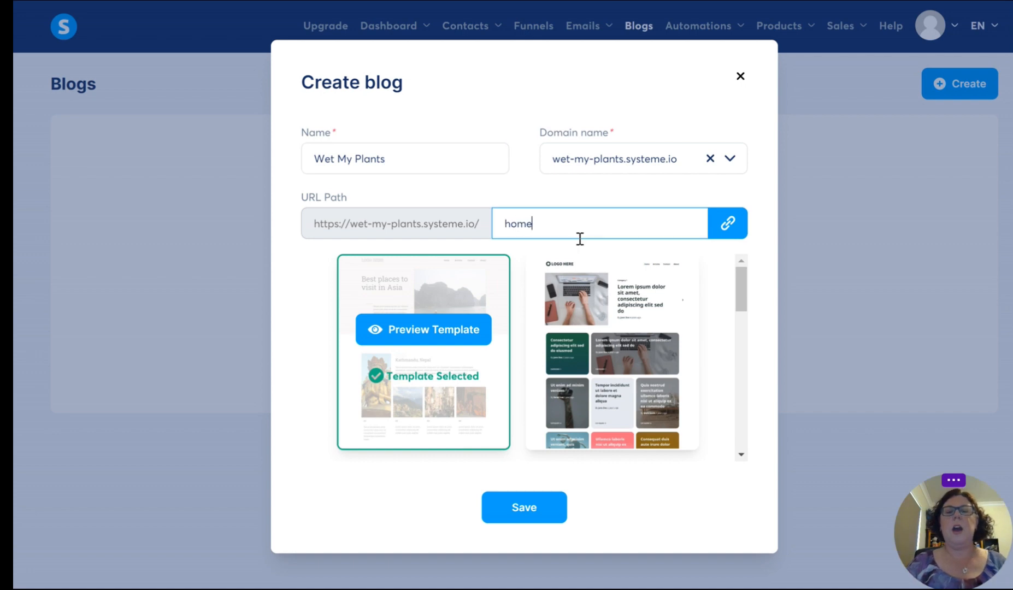
Step: Look through the blog templates, keep the preselected "Best places to visit in Asia" design and save the new blog
scroll(555, 357, "down", 7)
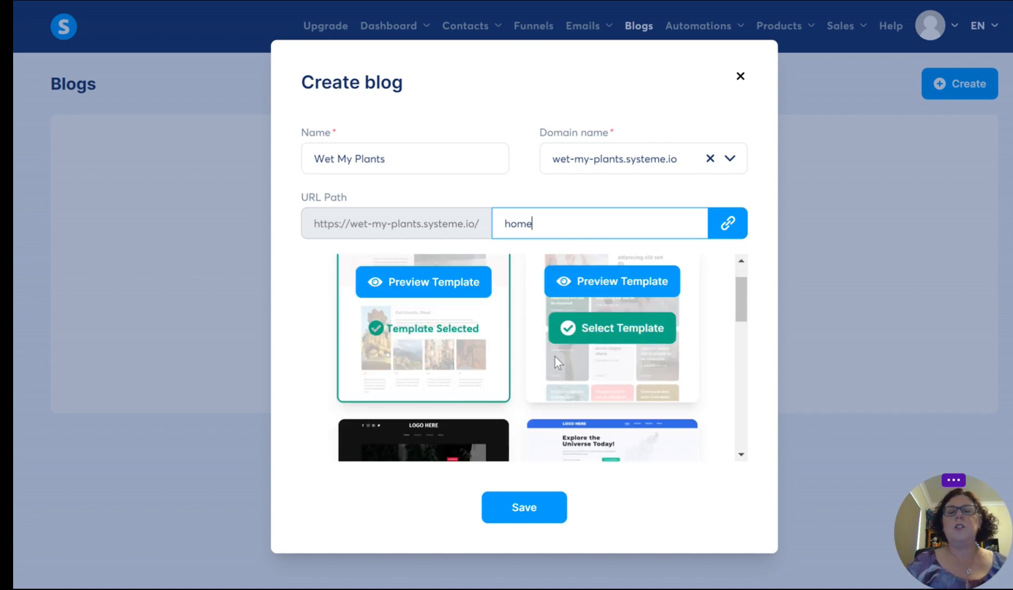
scroll(539, 361, "up", 5)
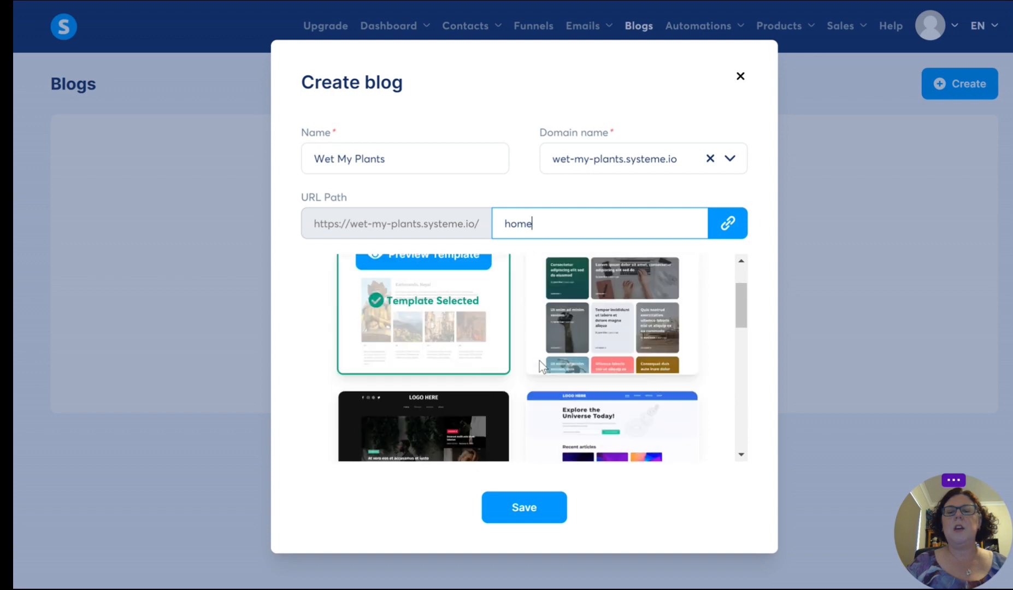
scroll(539, 361, "down", 6)
scroll(714, 399, "down", 3)
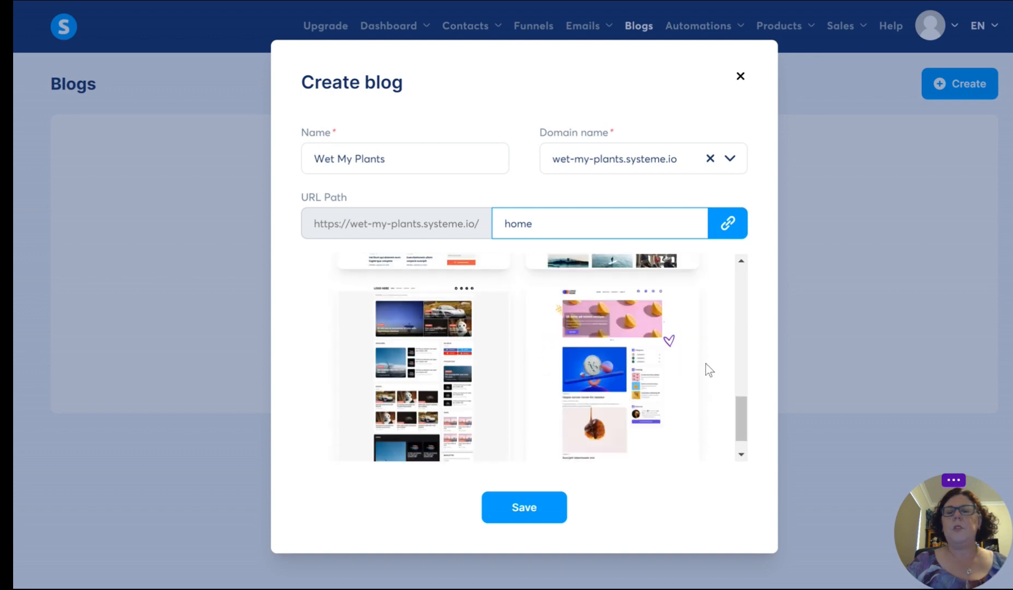
scroll(705, 364, "up", 3)
scroll(705, 363, "up", 5)
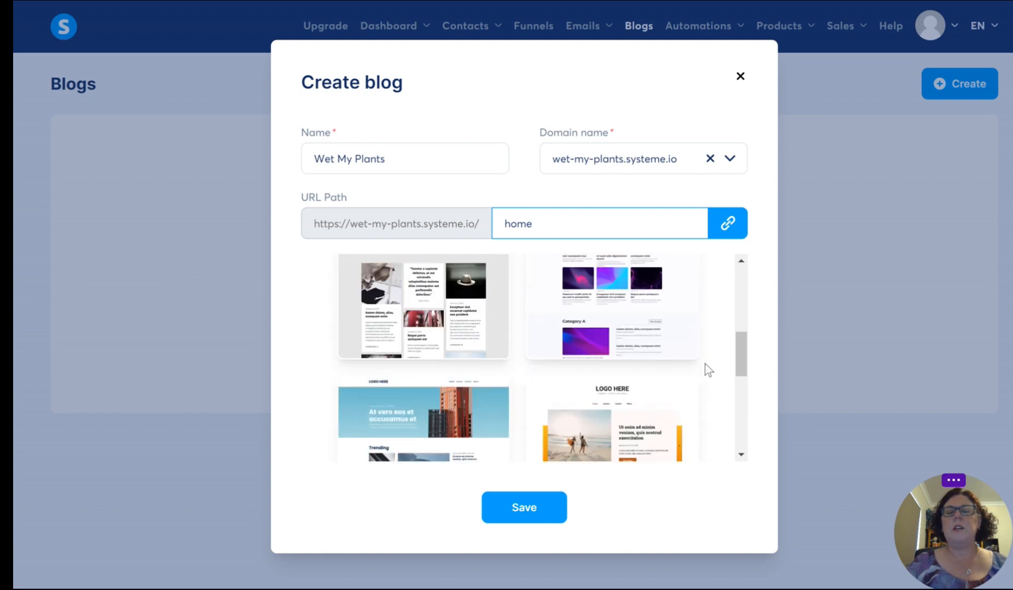
scroll(705, 364, "up", 3)
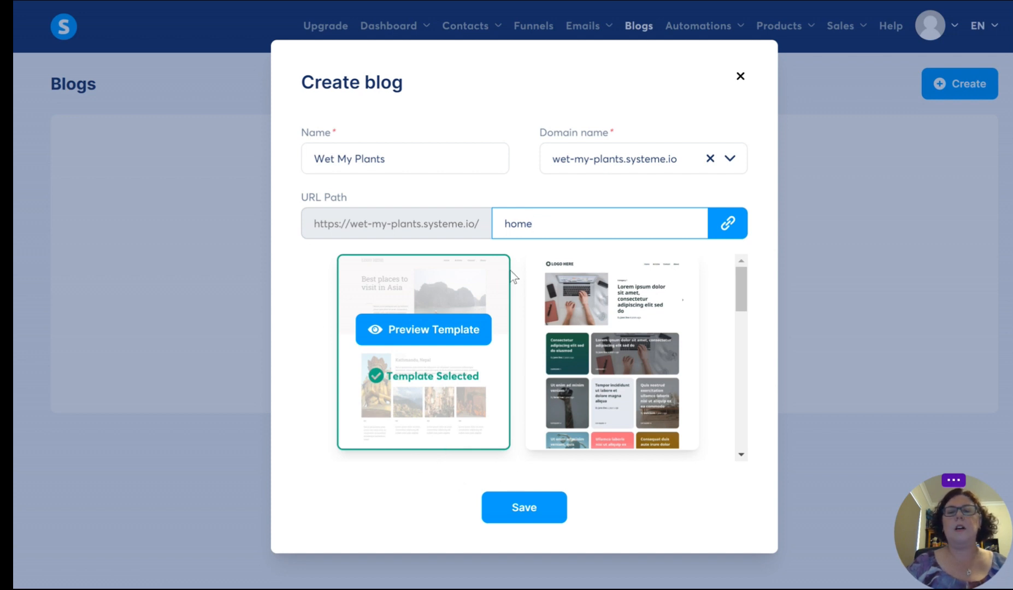
left_click(524, 526)
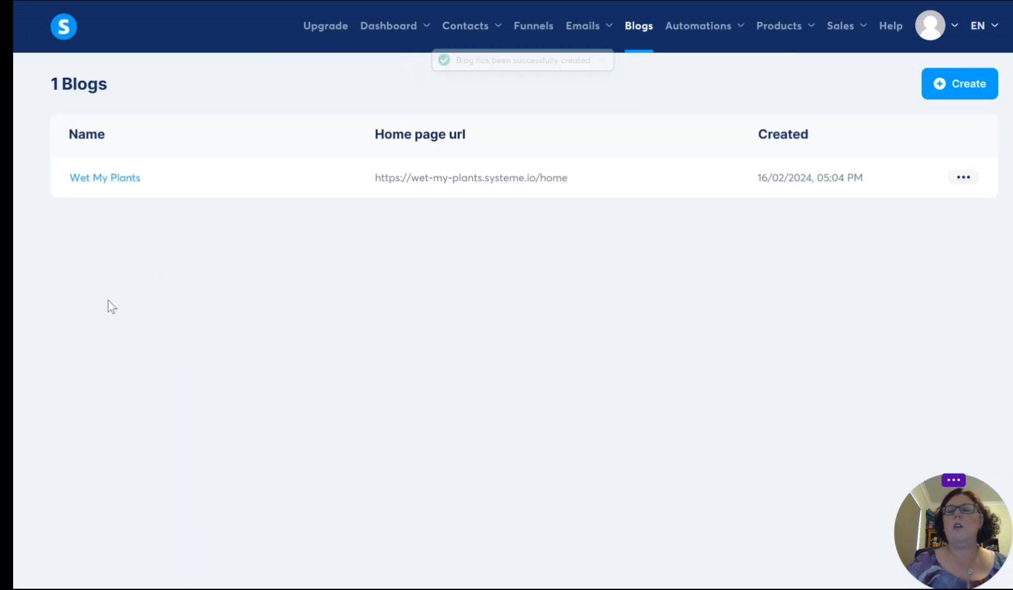
Step: Open the Wet My Plants blog layout for editing and clear the placeholder logo file from the header image
left_click(122, 184)
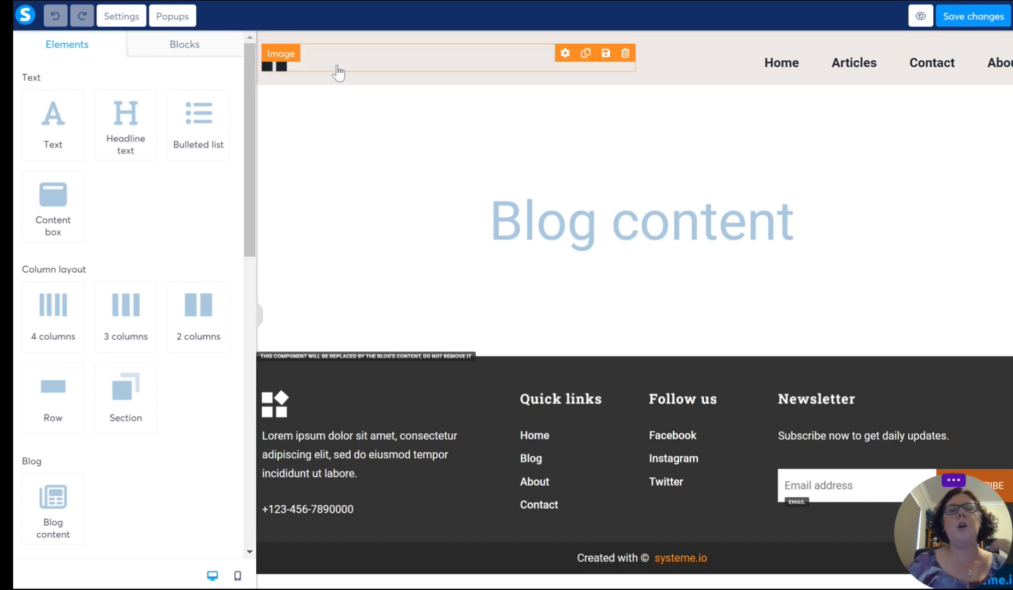
left_click(336, 65)
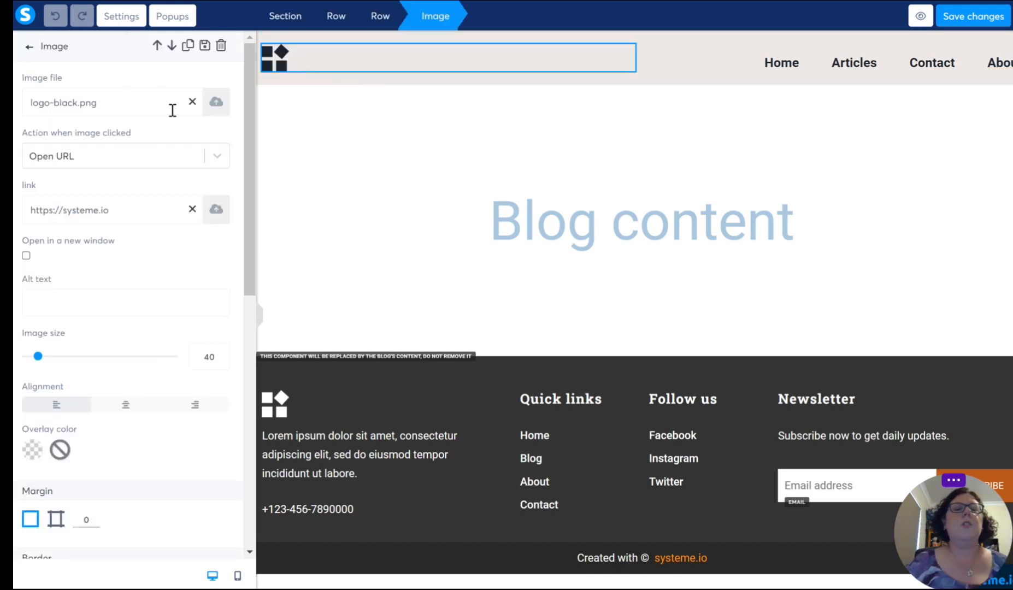
left_click(191, 102)
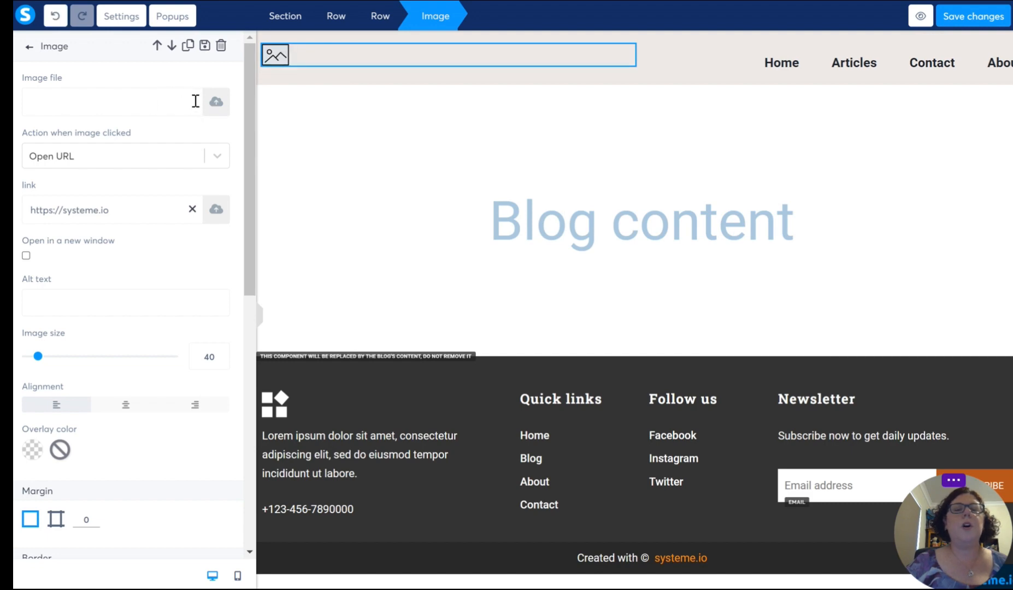
Step: Upload 1.png from the Wet My Plants folder in Documents and insert it as the header logo
left_click(216, 105)
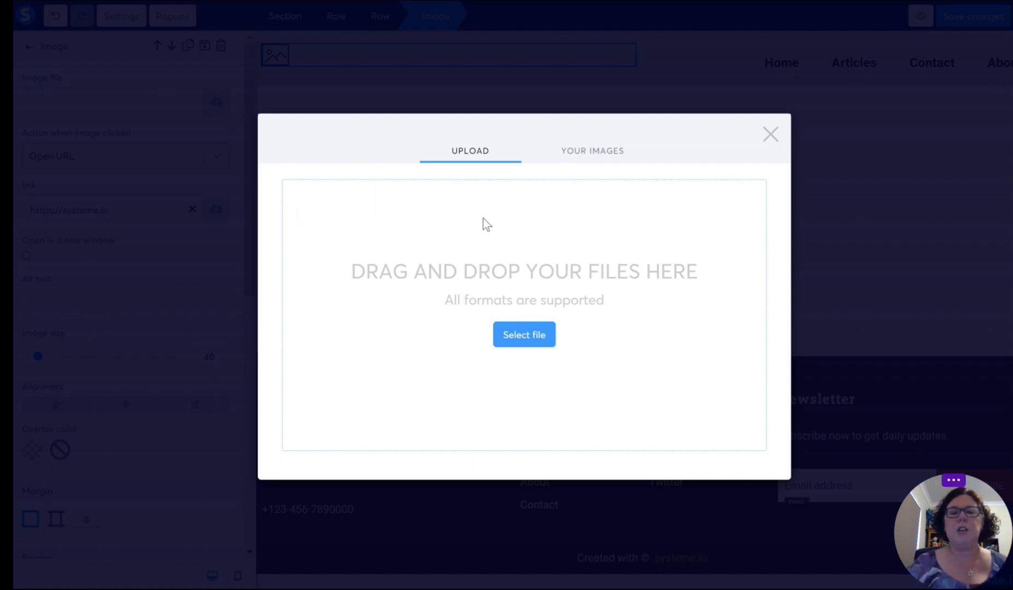
left_click(527, 340)
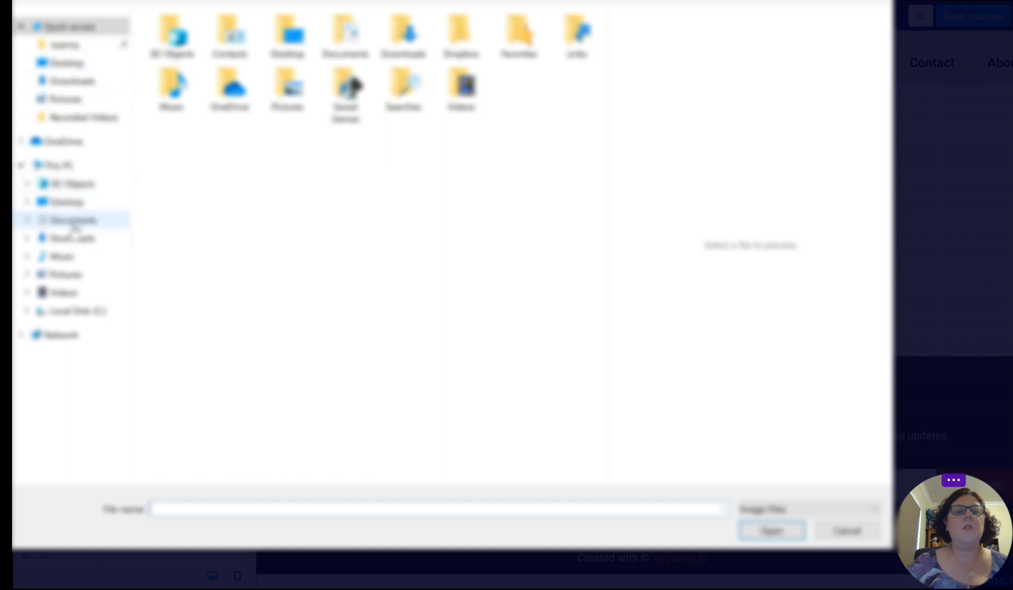
left_click(75, 224)
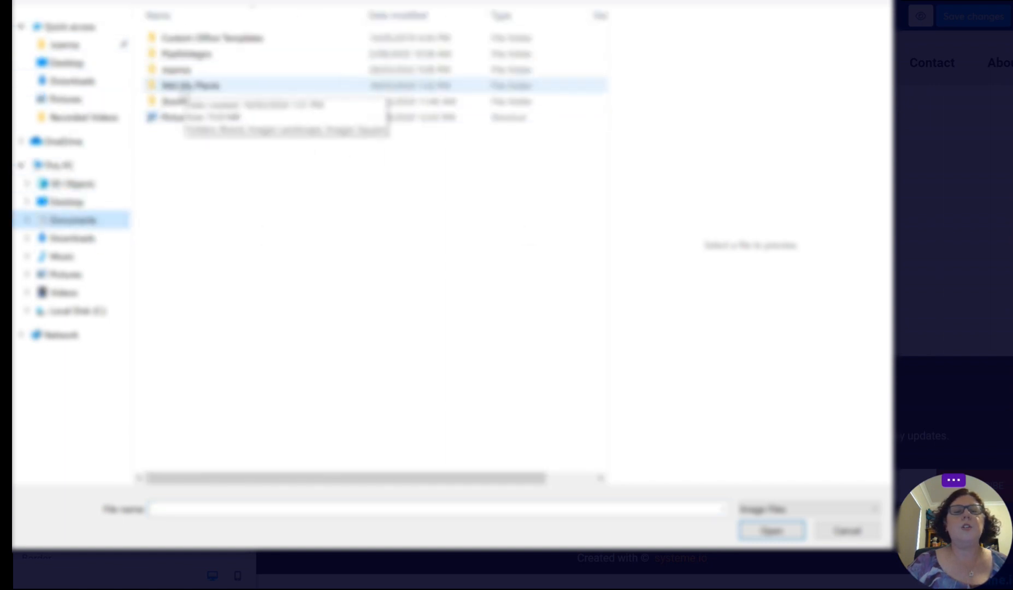
double_click(182, 86)
left_click(182, 40)
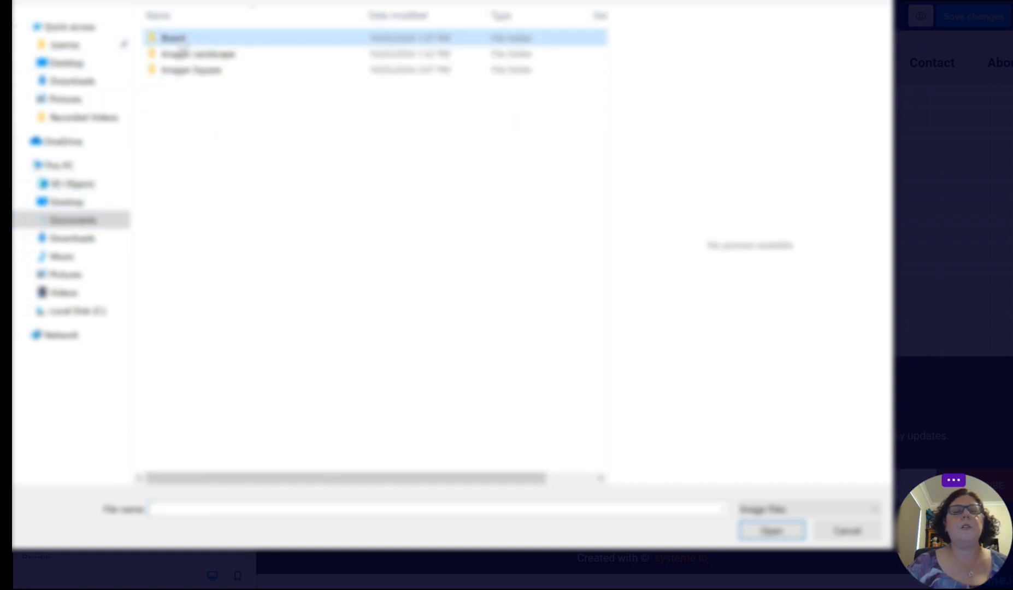
double_click(183, 40)
left_click(183, 52)
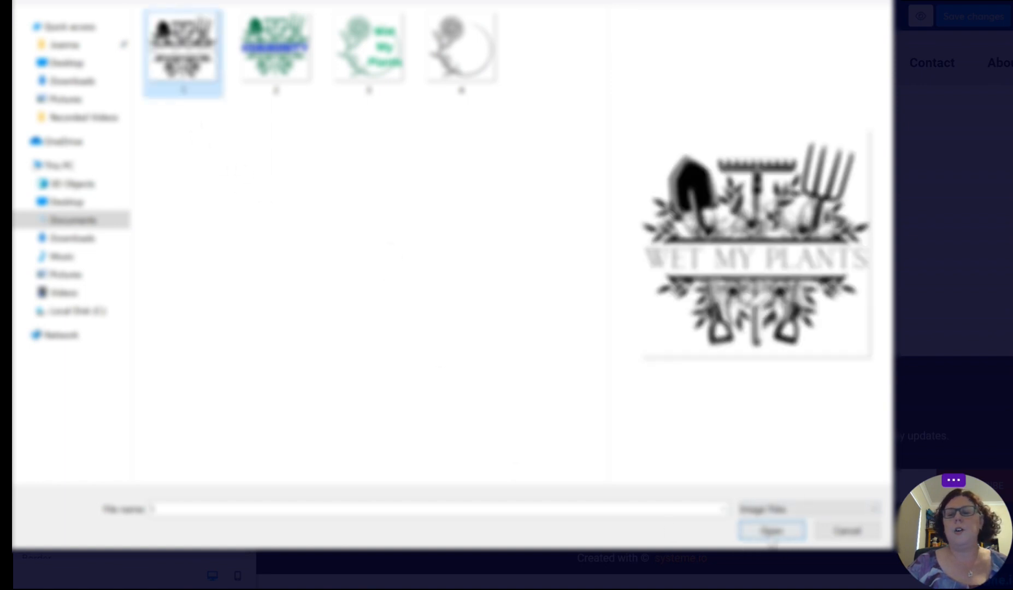
left_click(771, 531)
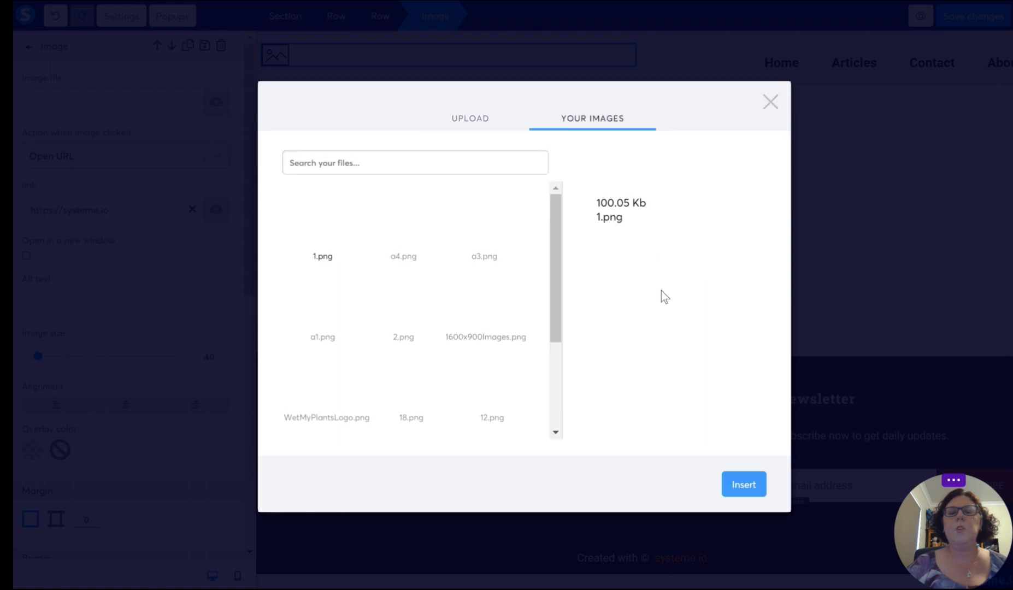
left_click(742, 487)
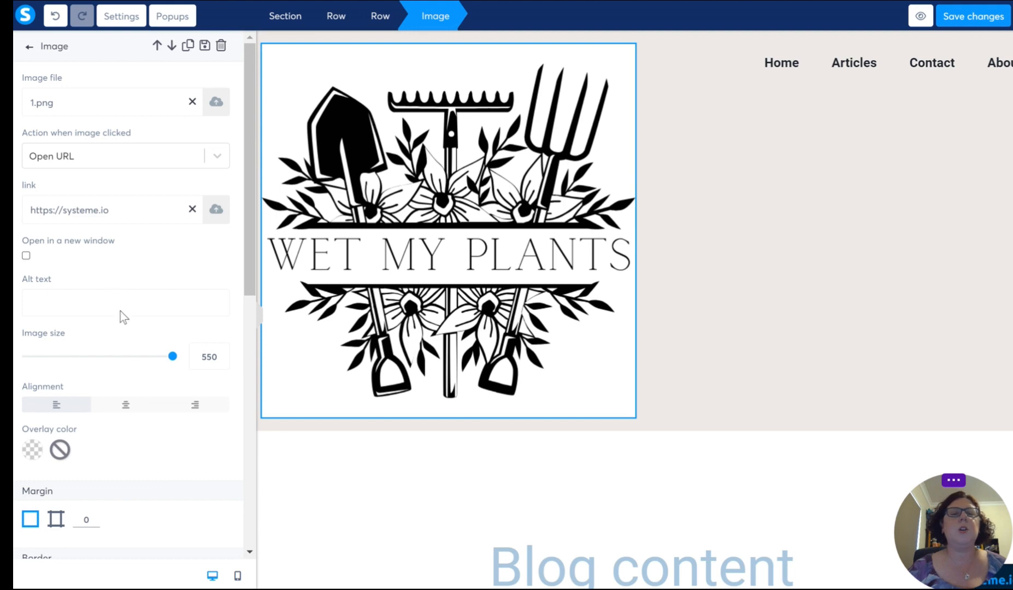
Step: Choose Open URL as the action when the header logo is clicked
double_click(51, 44)
left_click(79, 44)
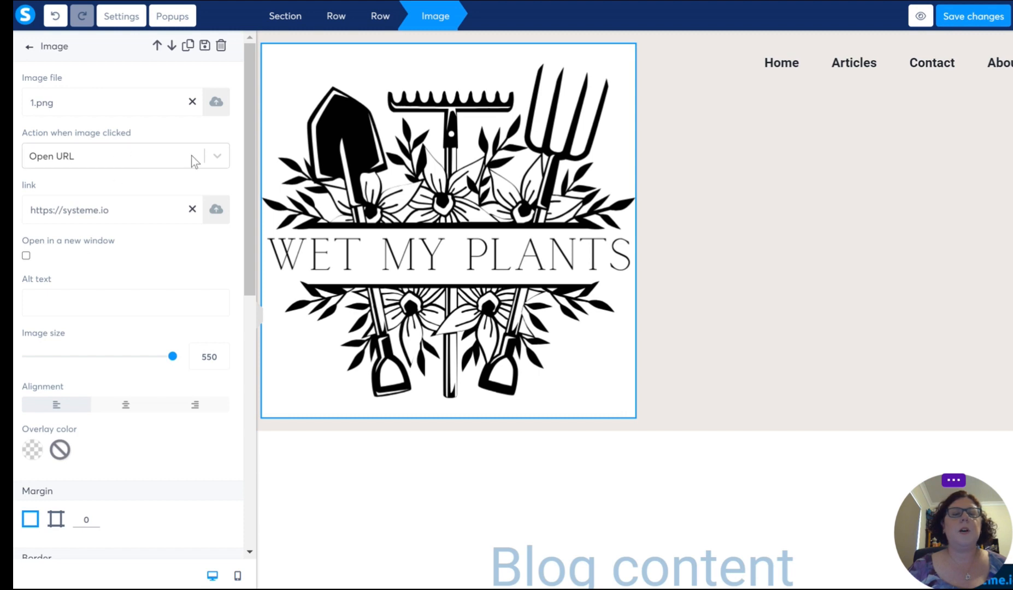
left_click(217, 157)
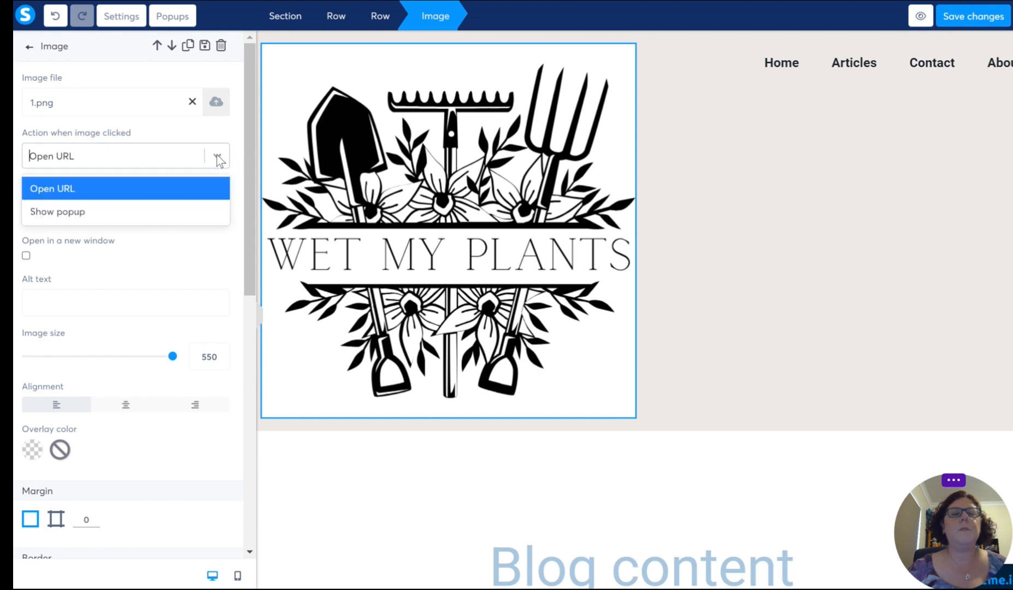
left_click(113, 188)
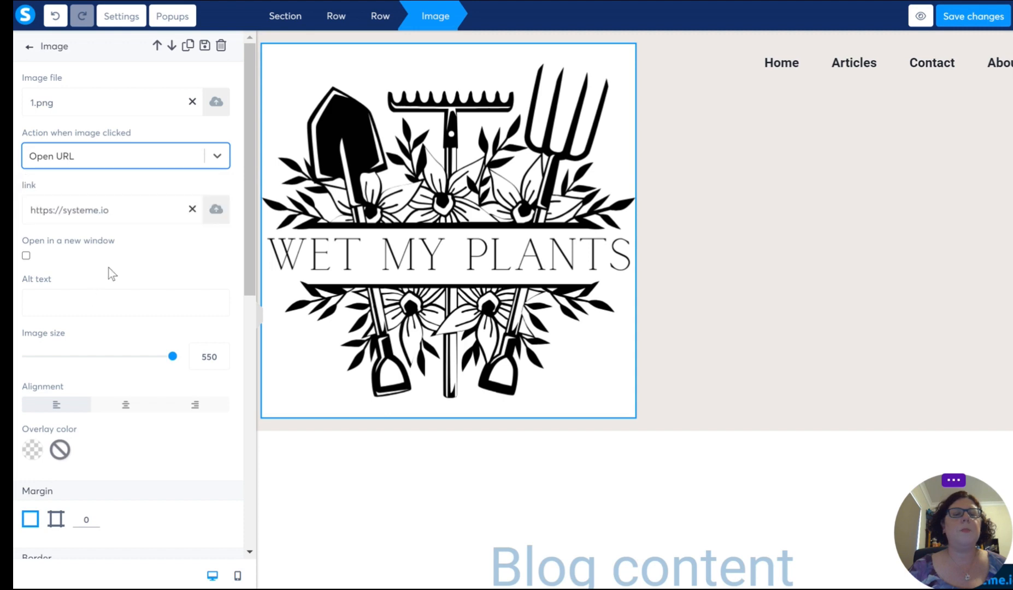
Step: Try the option that opens the header logo's link in a new window
scroll(117, 187, "down", 2)
scroll(127, 219, "up", 2)
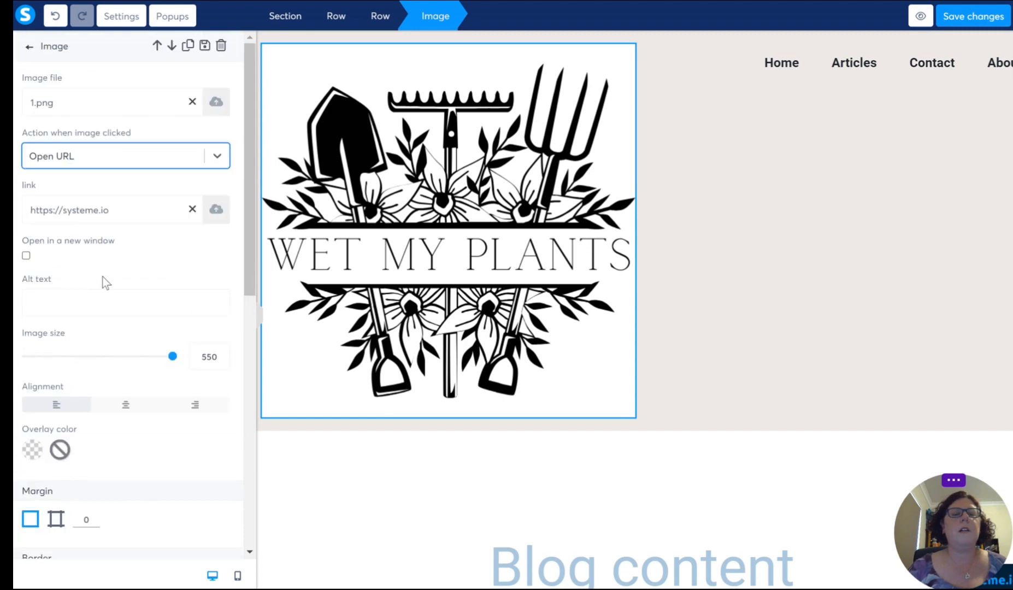
scroll(103, 277, "down", 2)
left_click(26, 184)
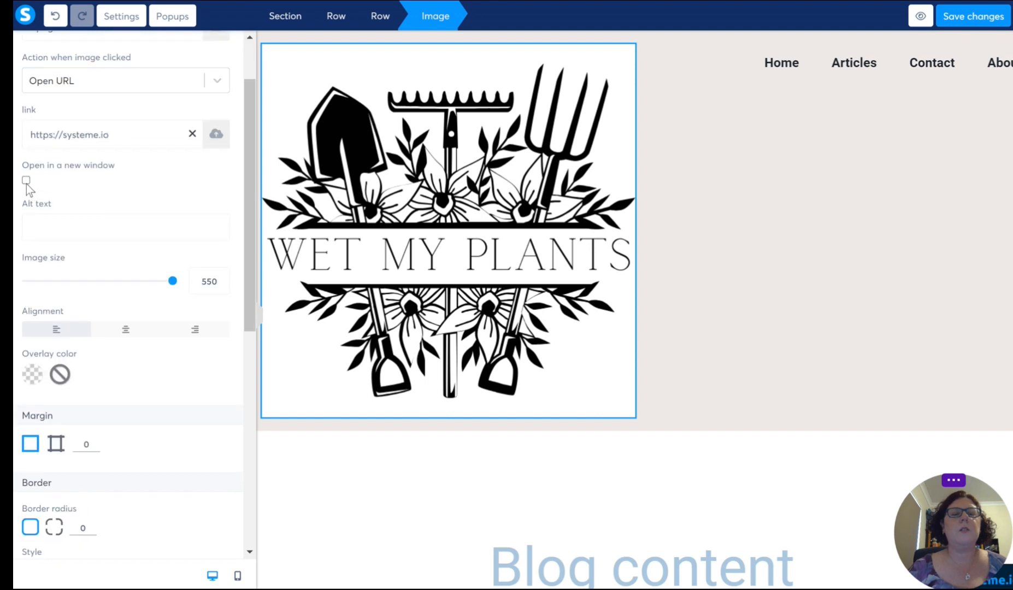
left_click(27, 182)
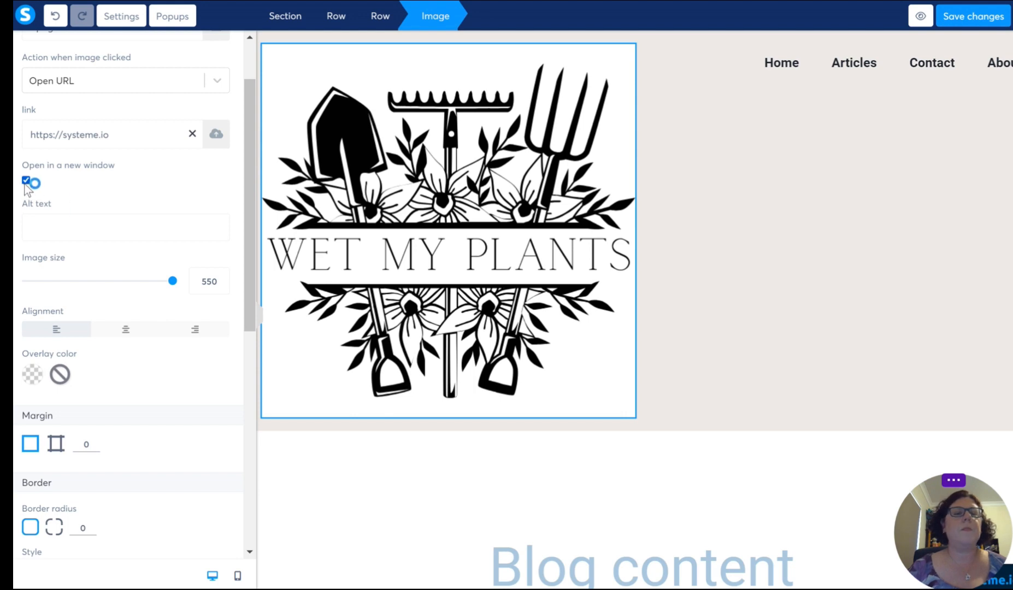
Step: Set the header logo's image size to 100
scroll(67, 206, "down", 1)
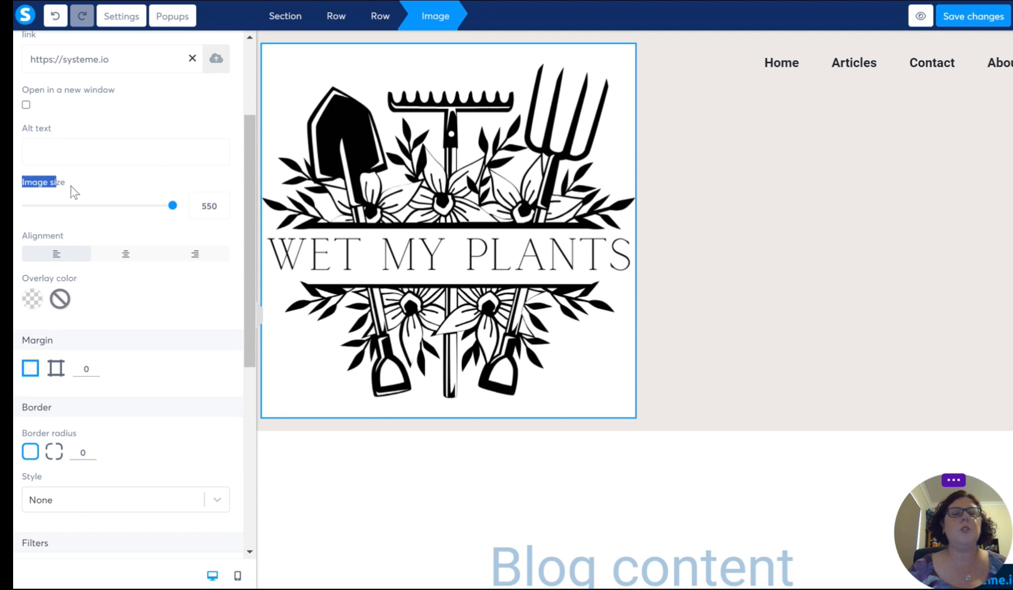
left_click_drag(171, 214, 131, 210)
left_click(207, 206)
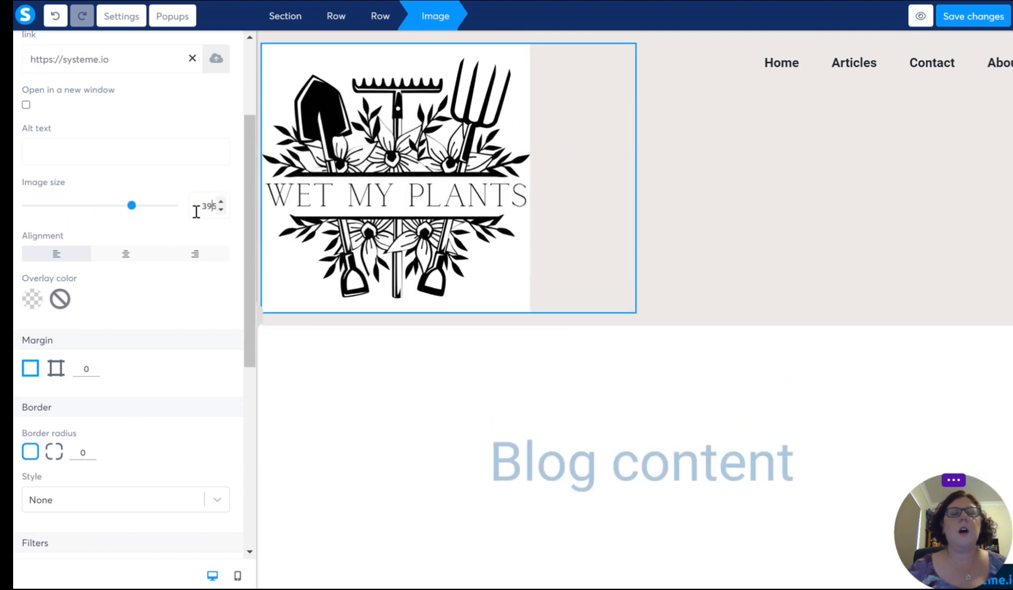
double_click(207, 206)
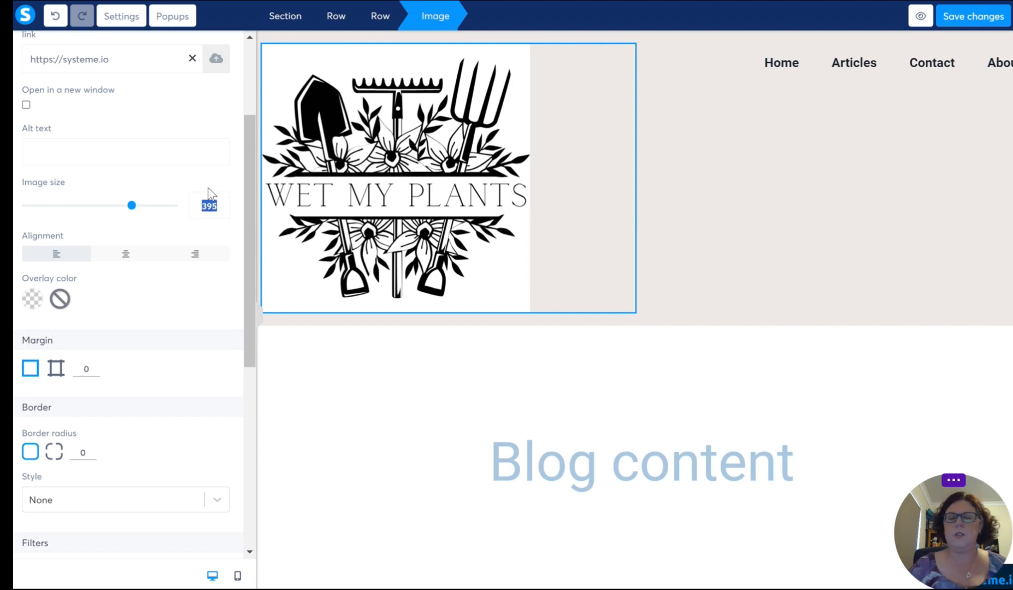
type("100")
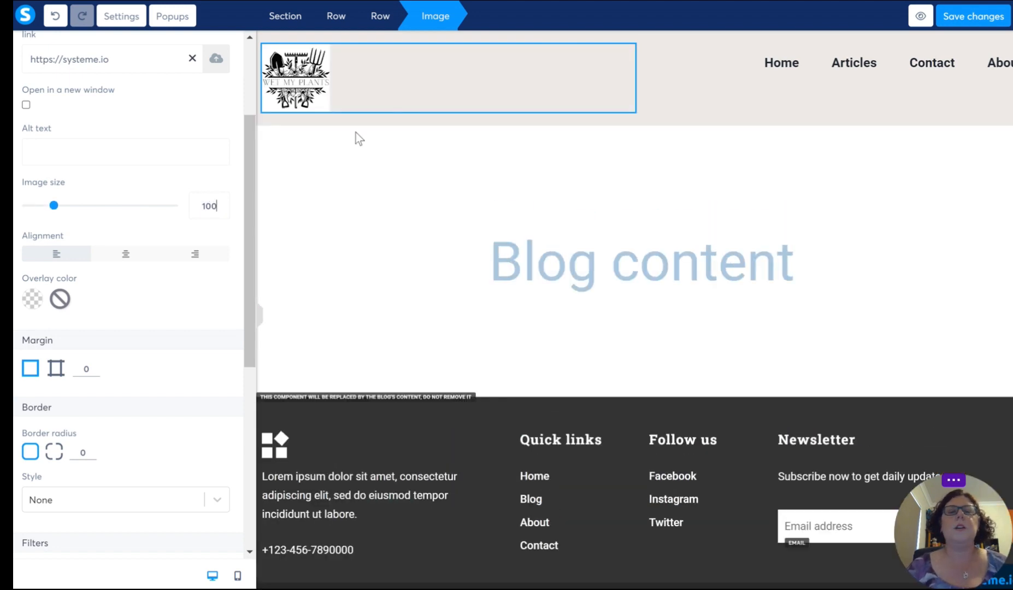
Step: Open the header navigation menu's settings and review its existing items and their link targets
left_click(683, 87)
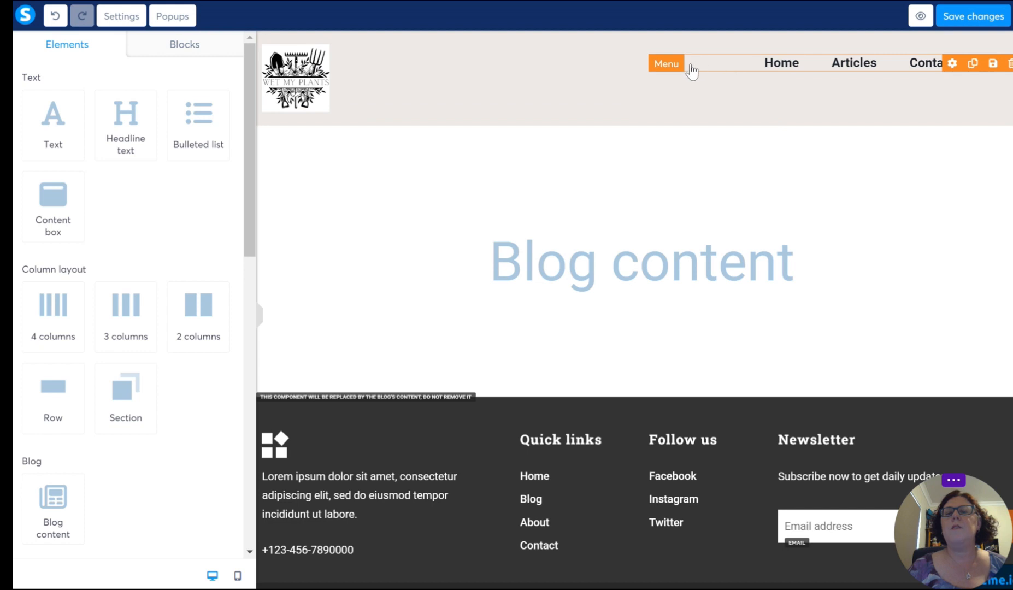
left_click(750, 66)
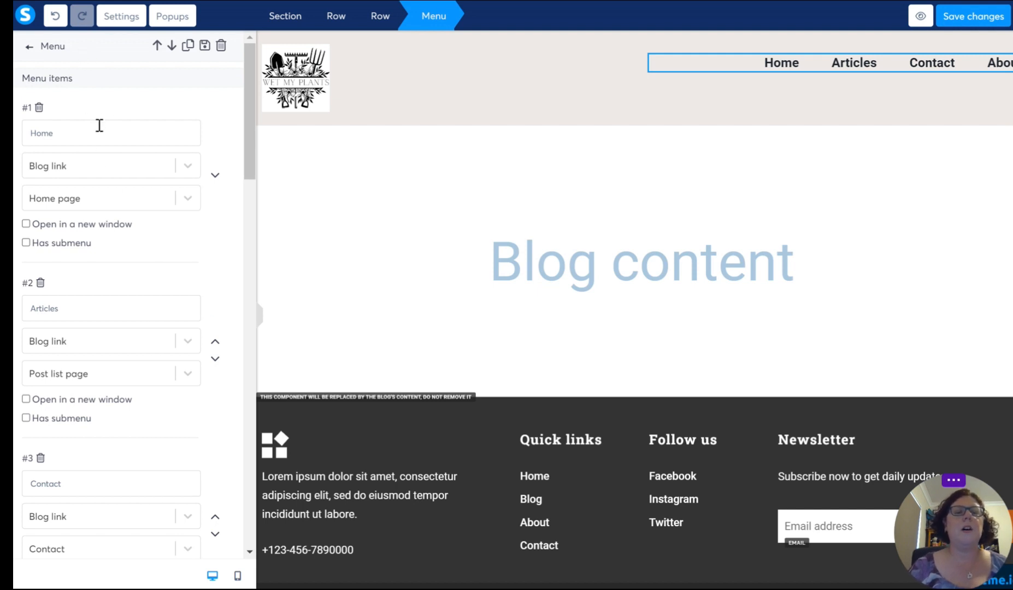
scroll(104, 229, "down", 1)
scroll(102, 217, "up", 1)
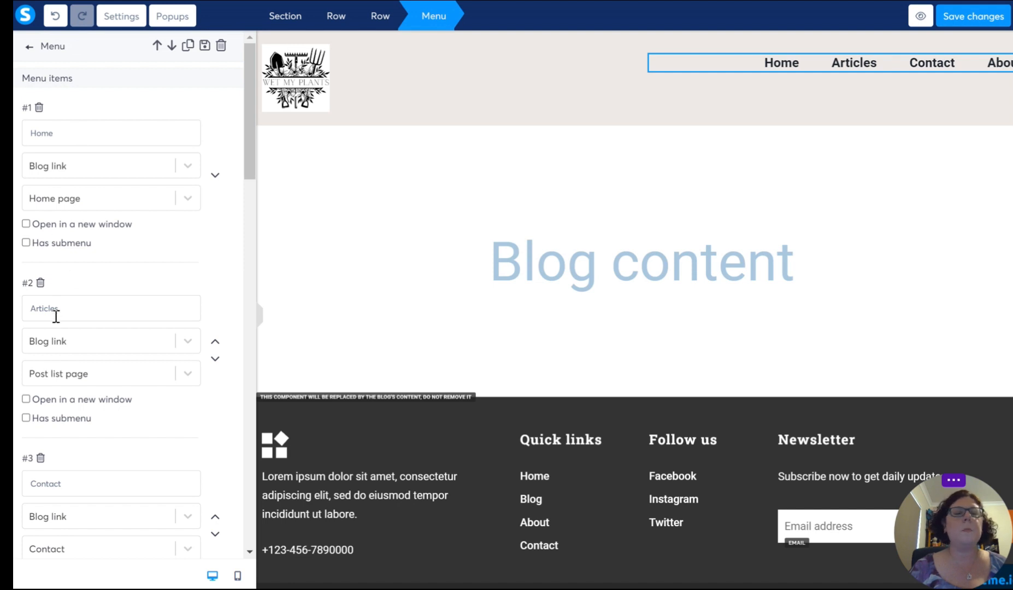
scroll(71, 310, "down", 3)
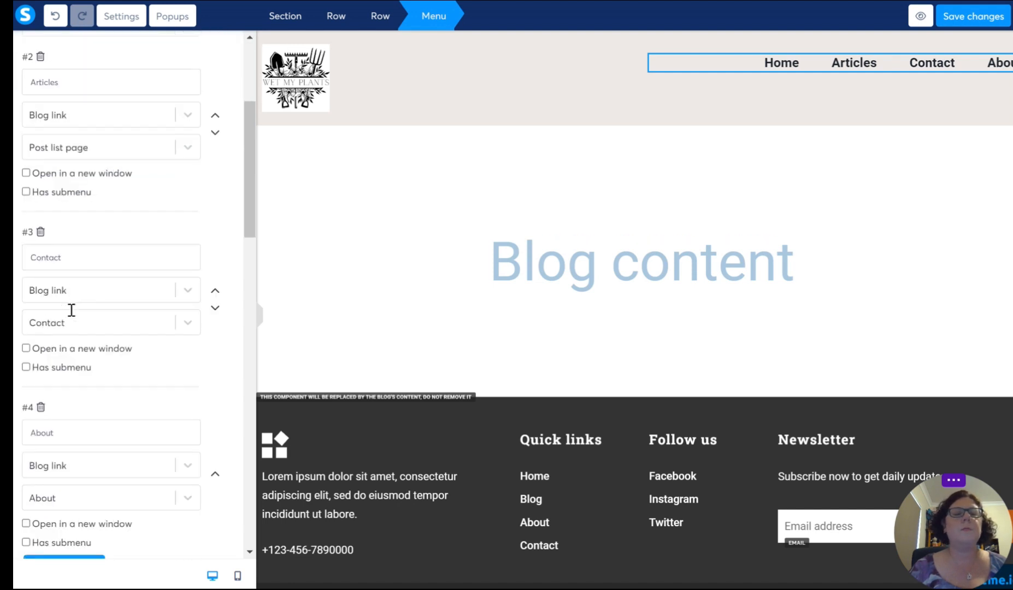
scroll(82, 262, "down", 3)
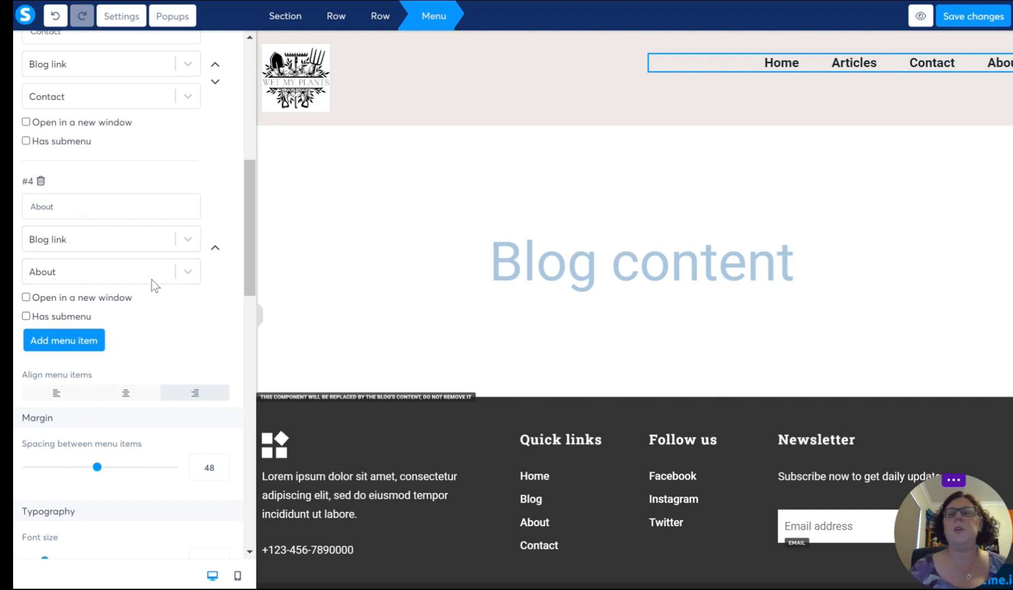
scroll(154, 279, "up", 6)
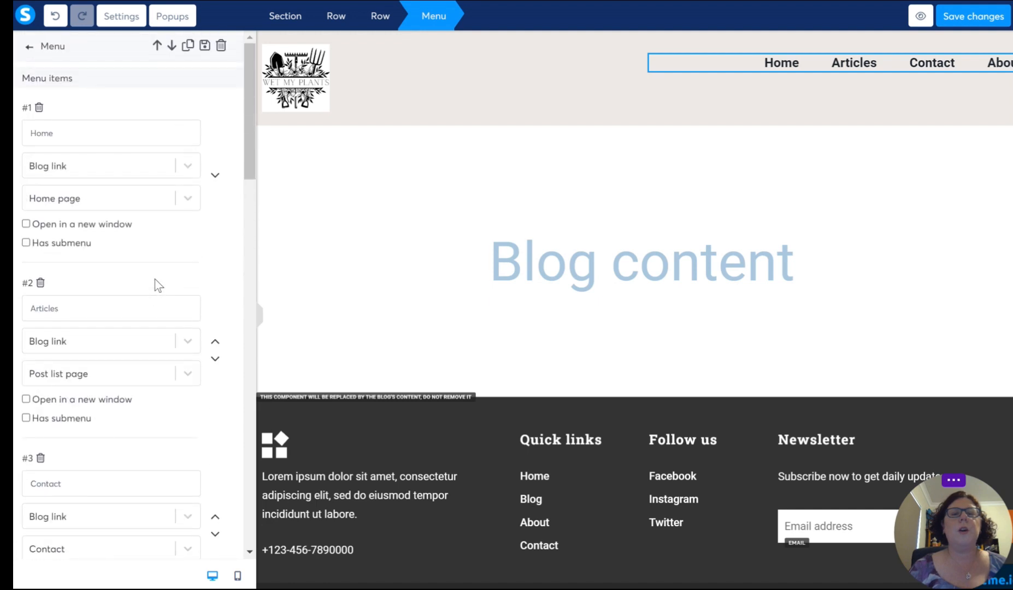
Step: Add a fifth item titled Community to the header menu, with Blog link as its link type
scroll(154, 281, "down", 7)
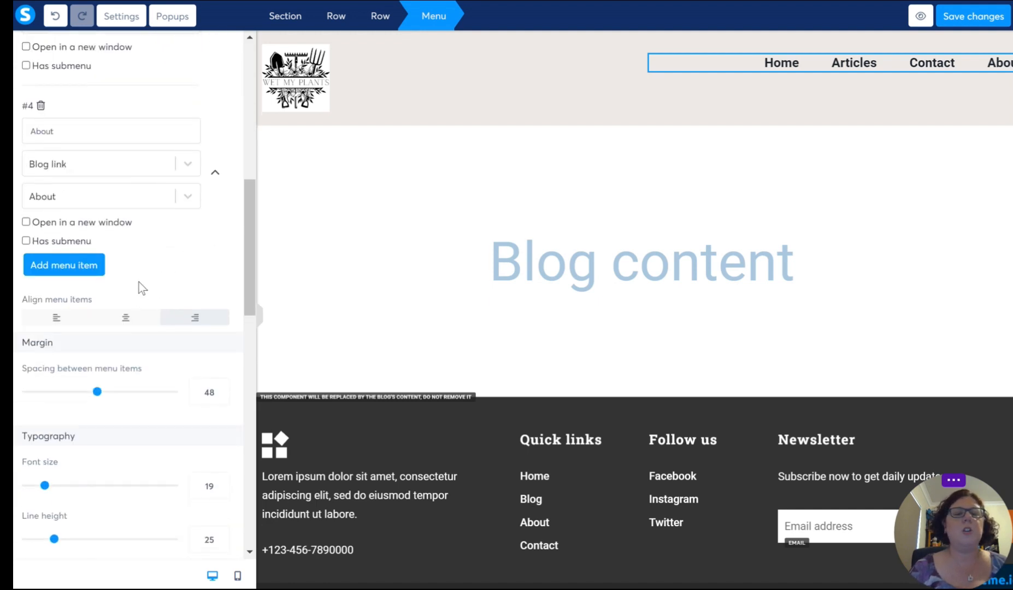
left_click(92, 267)
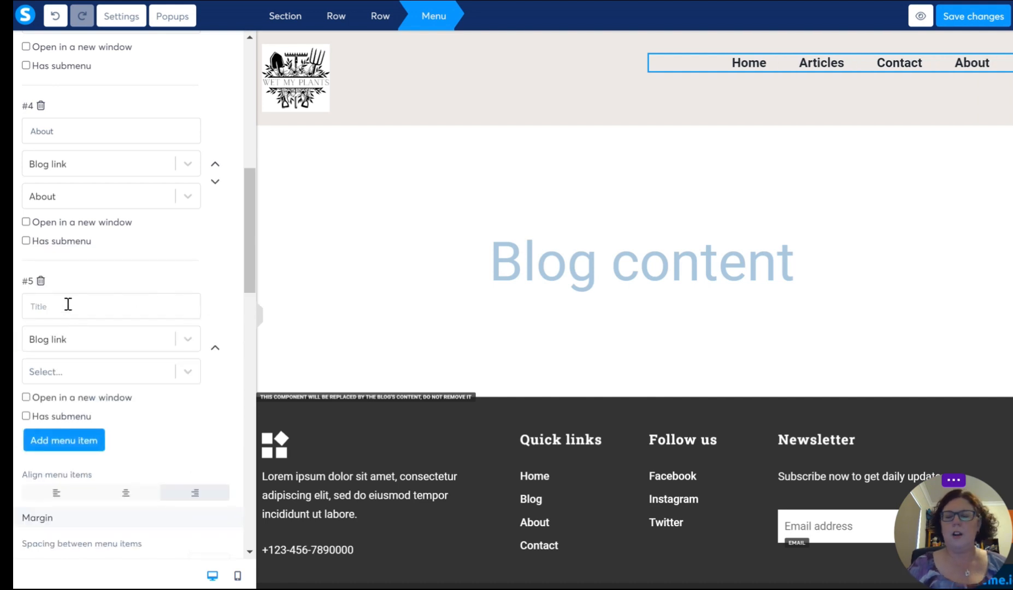
type("Comm")
type("unity")
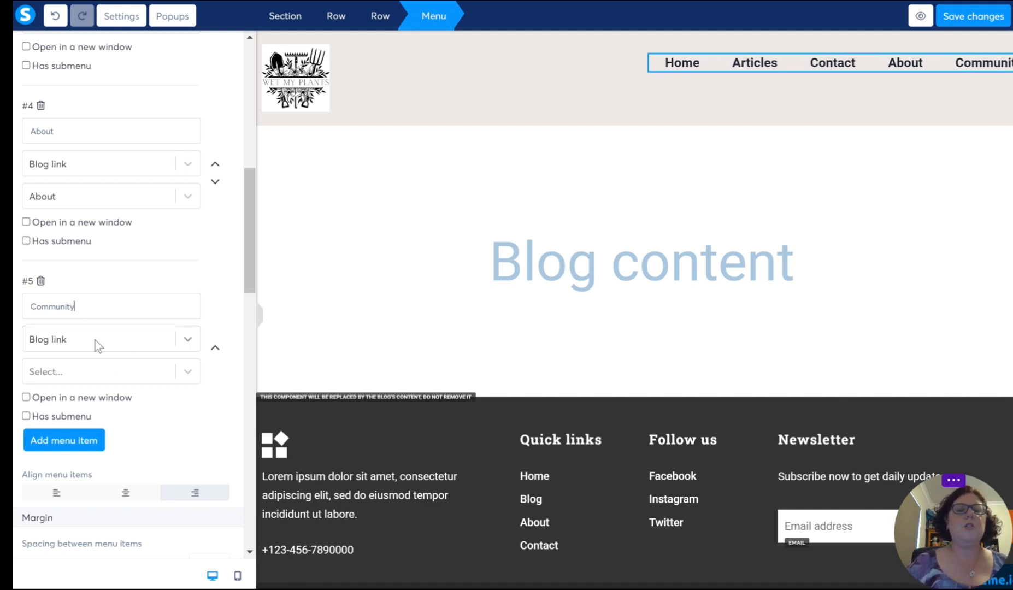
left_click(188, 338)
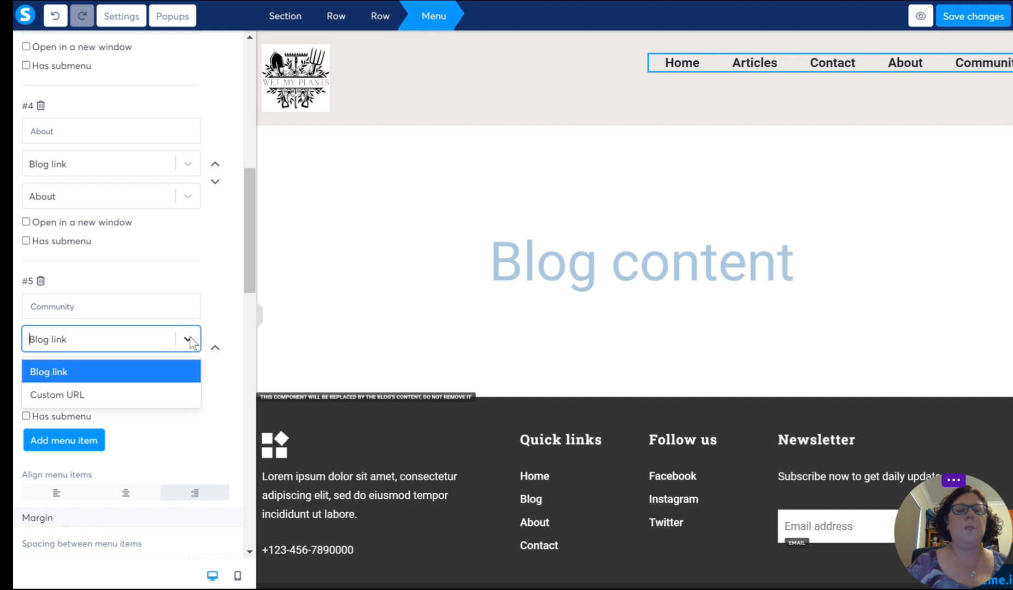
left_click(81, 371)
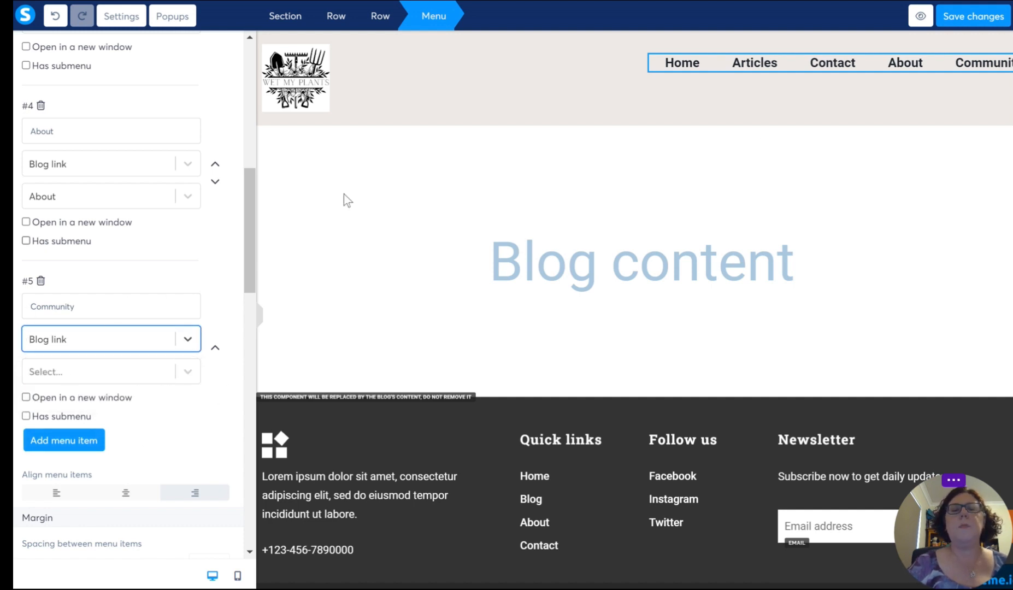
Step: Move the About menu item up to second place, directly after Home
scroll(162, 284, "up", 8)
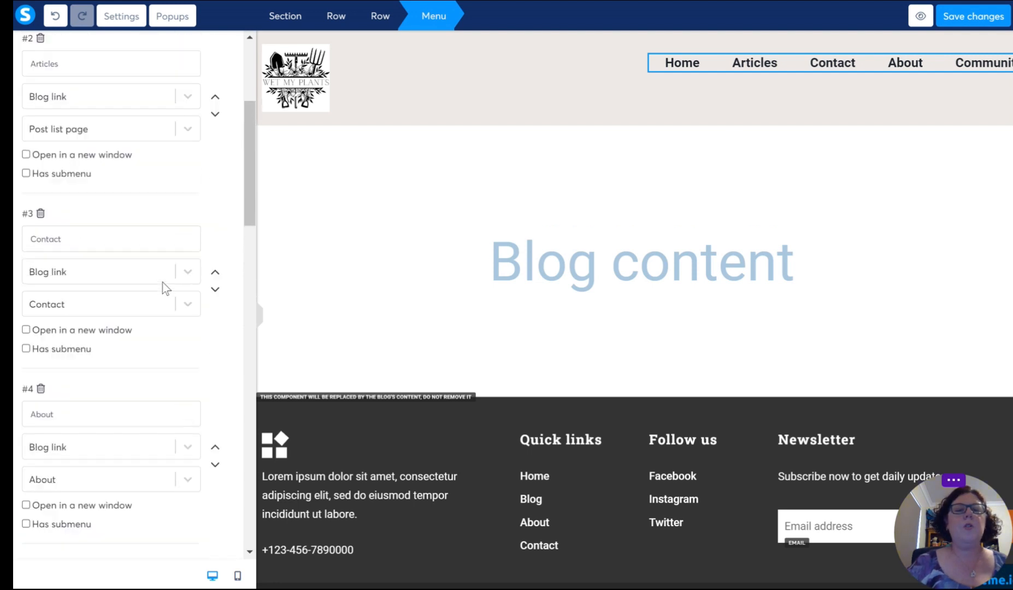
scroll(162, 282, "up", 3)
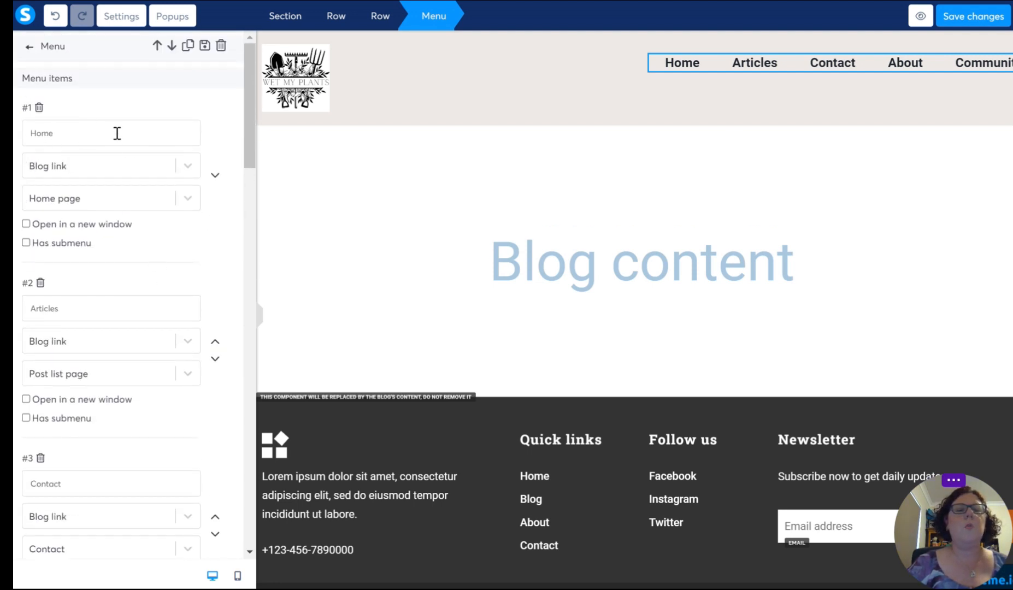
scroll(164, 295, "down", 1)
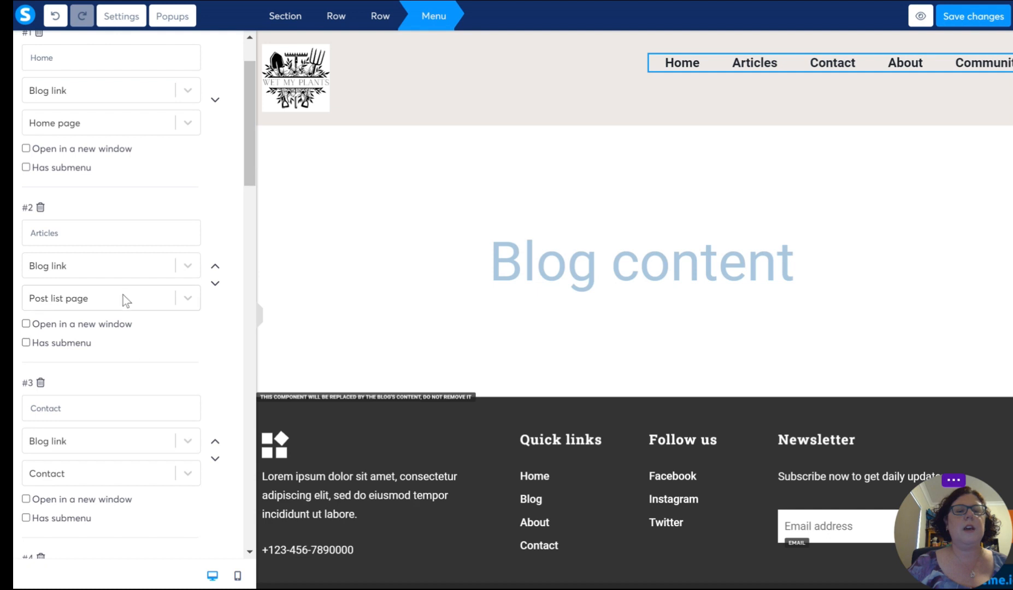
scroll(123, 295, "down", 4)
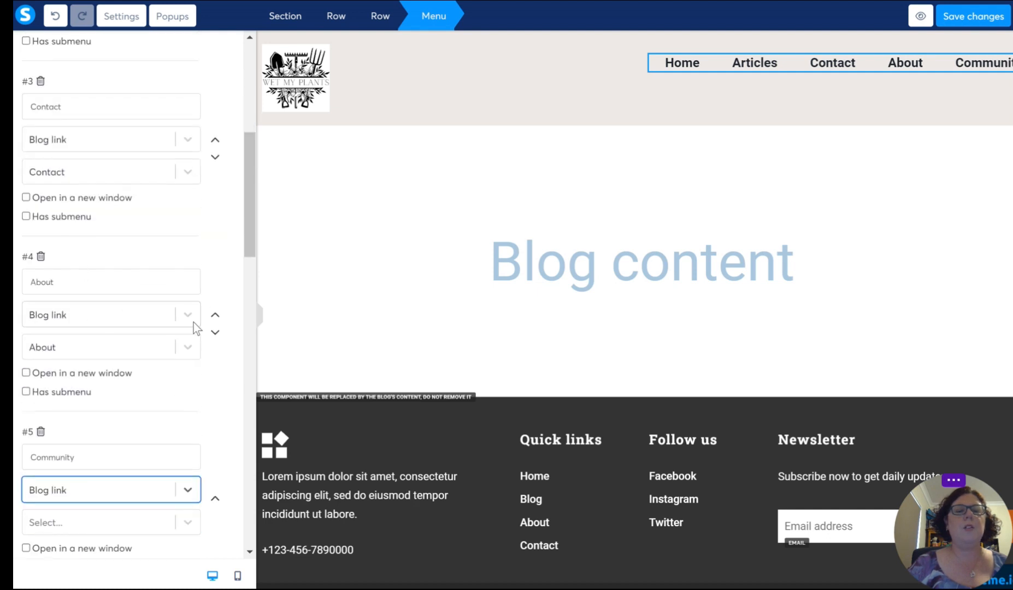
left_click(215, 317)
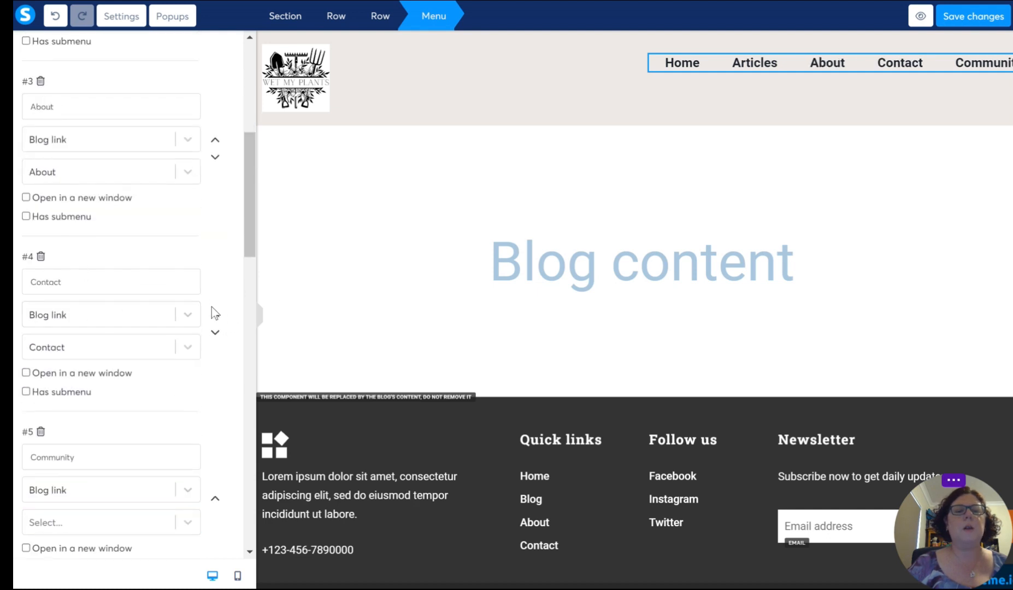
left_click(215, 140)
scroll(228, 153, "up", 4)
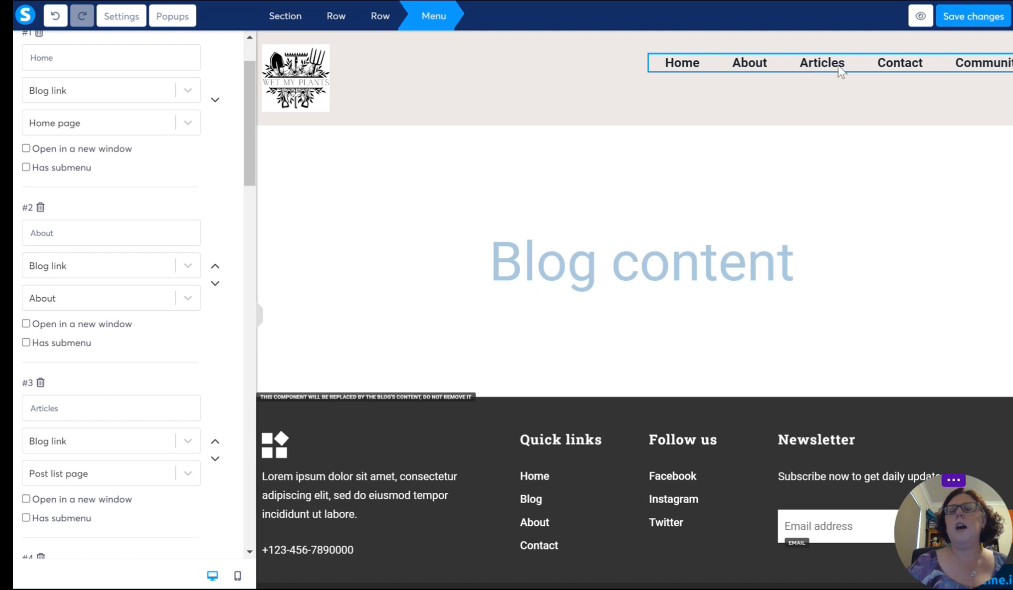
Step: Rename the Articles menu item to Blog and move the Community item above Contact
scroll(73, 312, "down", 3)
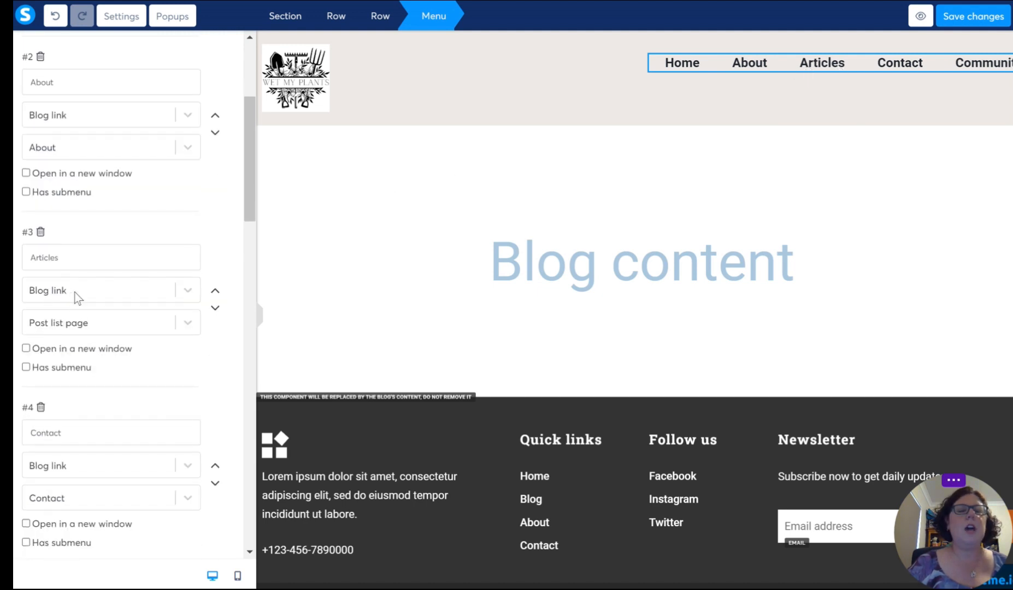
left_click_drag(74, 257, 30, 257)
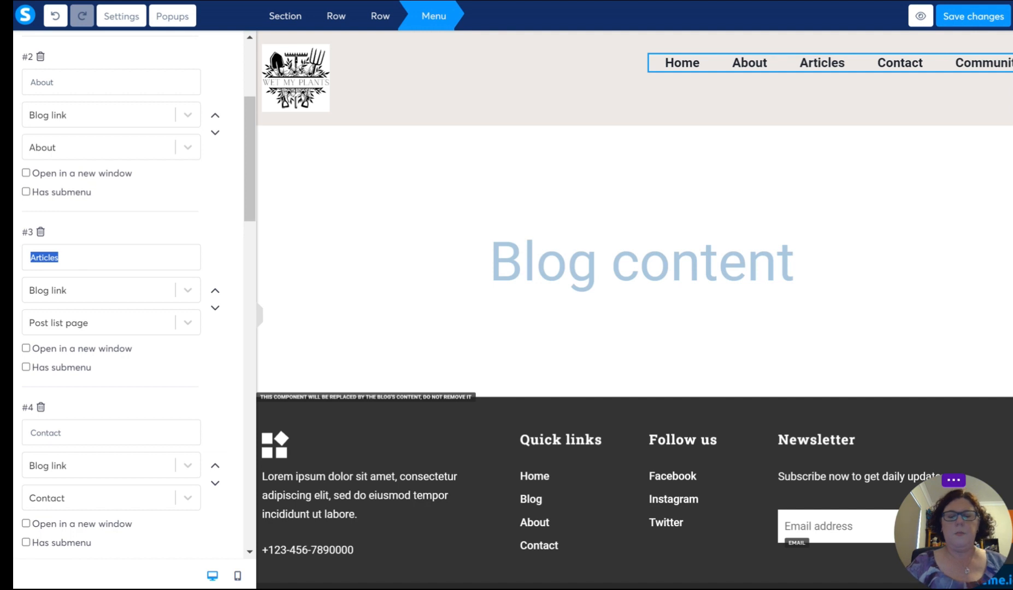
type("Blog")
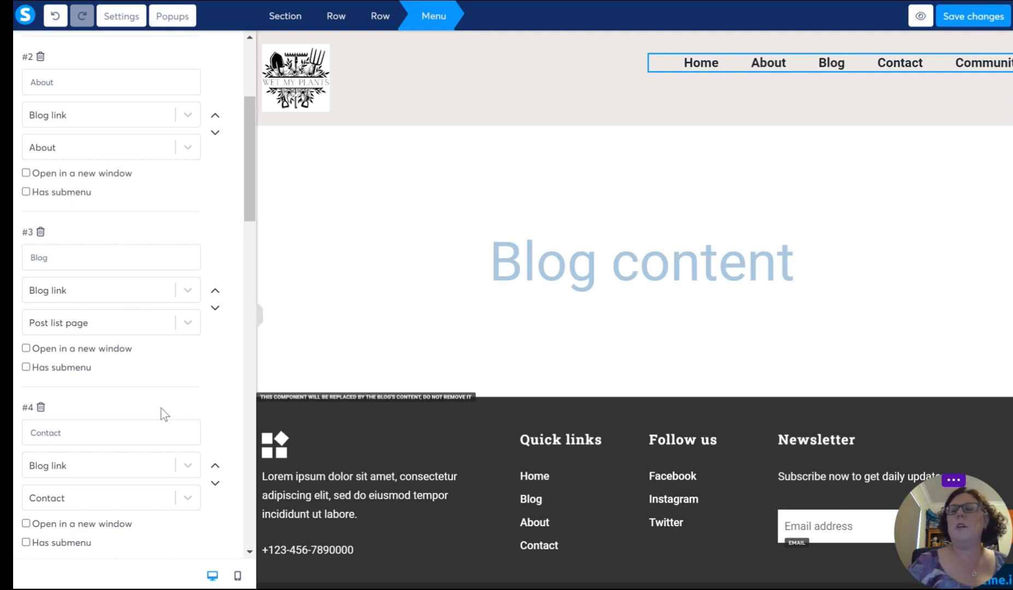
scroll(170, 411, "down", 4)
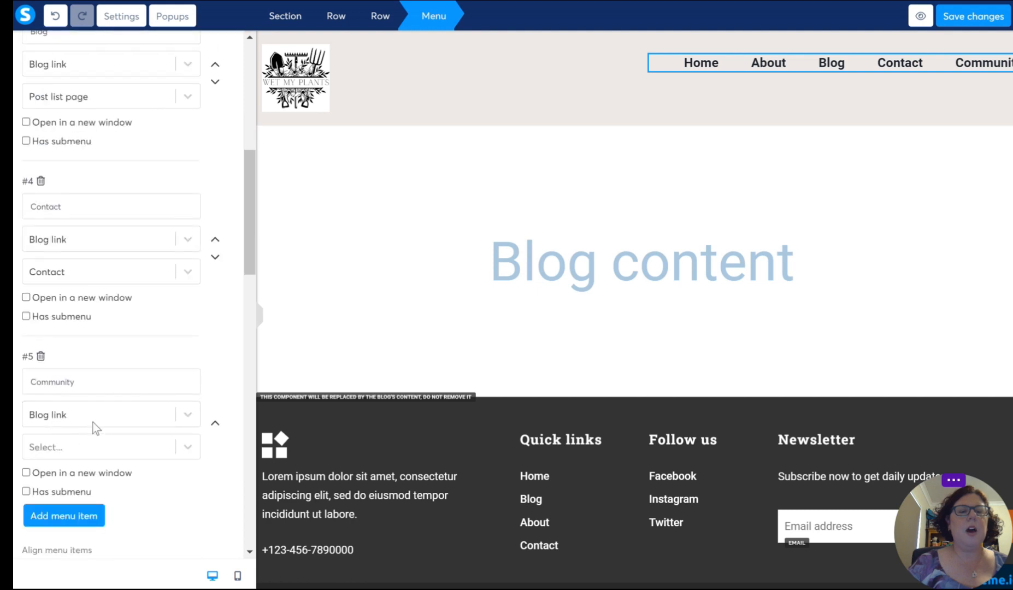
left_click(215, 423)
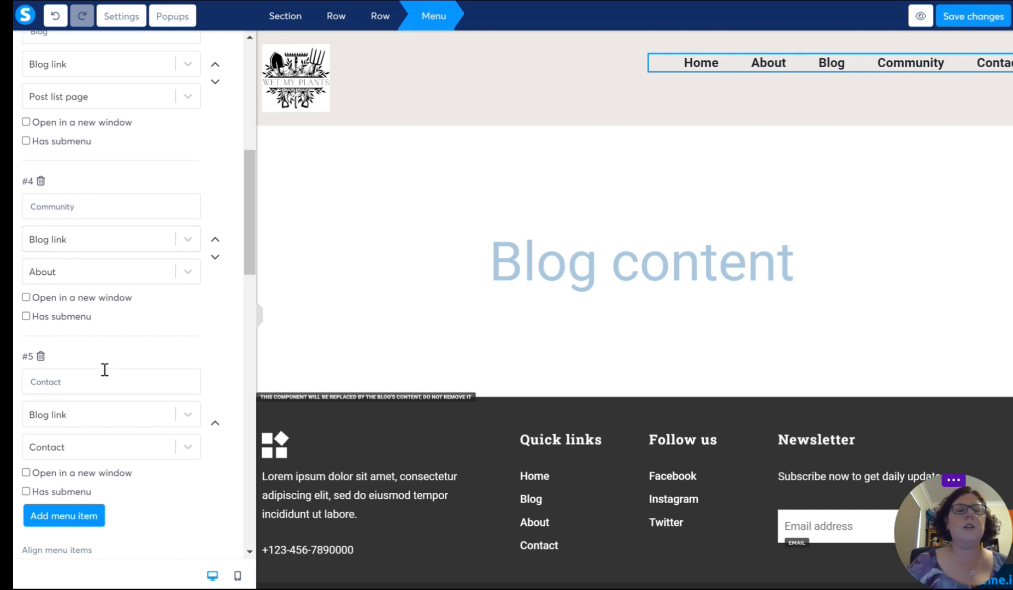
Step: Review the header menu's item order, the Contact item's link type options, and the menu's spacing, typography, color and margin settings
scroll(137, 372, "up", 3)
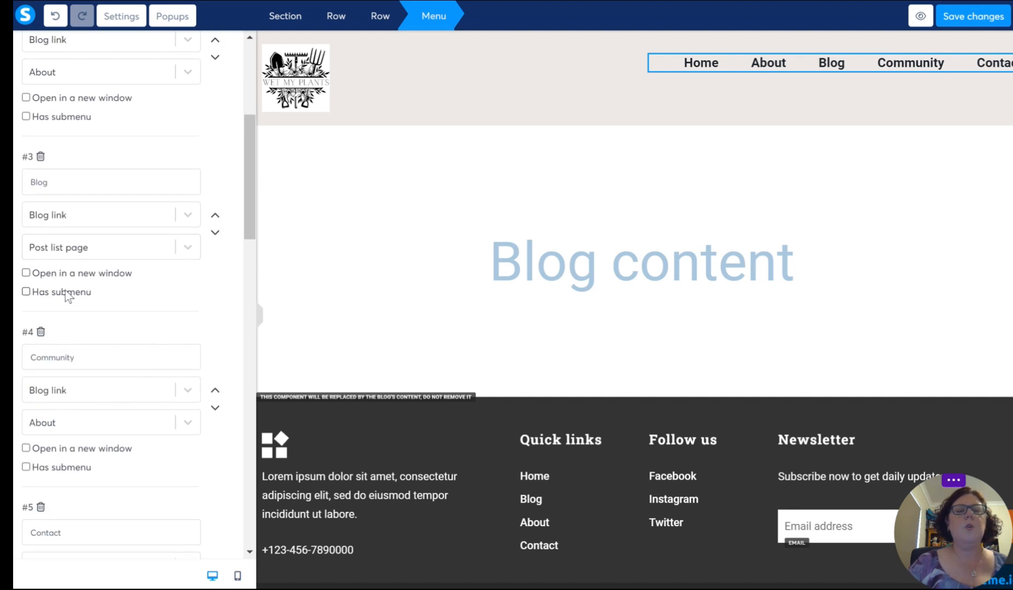
scroll(107, 269, "up", 3)
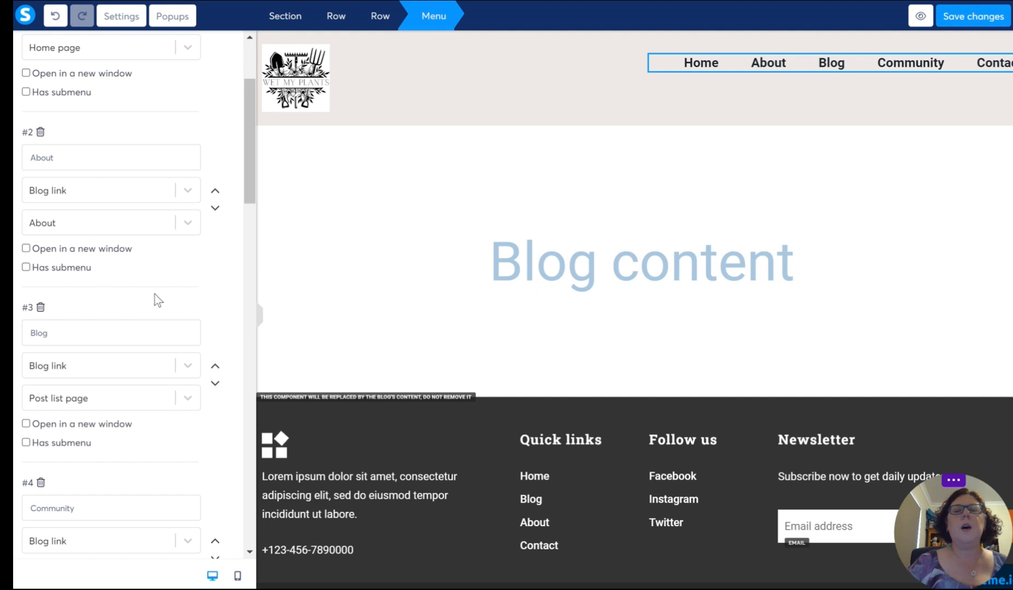
scroll(154, 292, "down", 10)
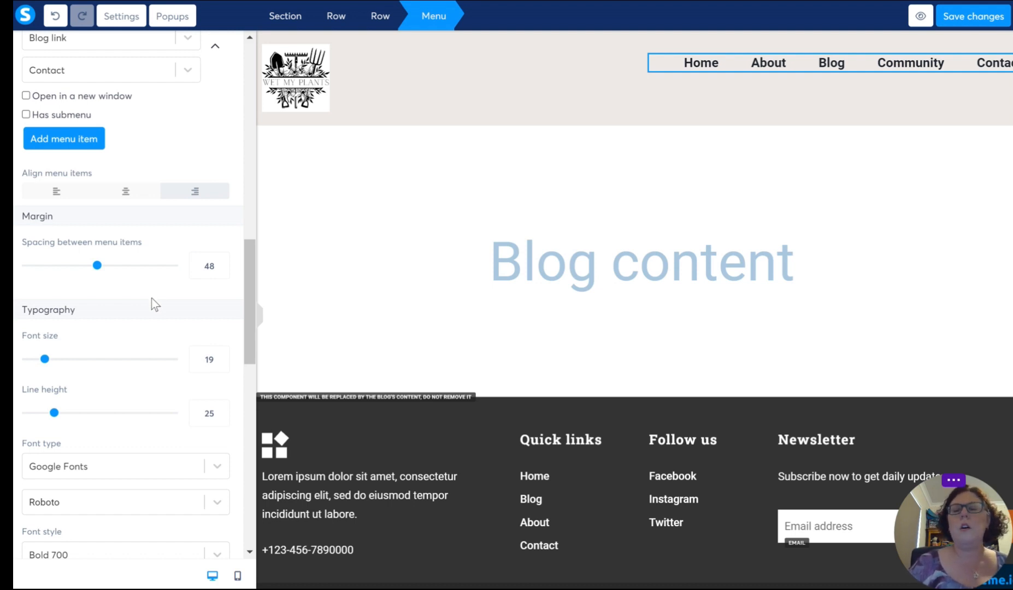
scroll(124, 224, "up", 2)
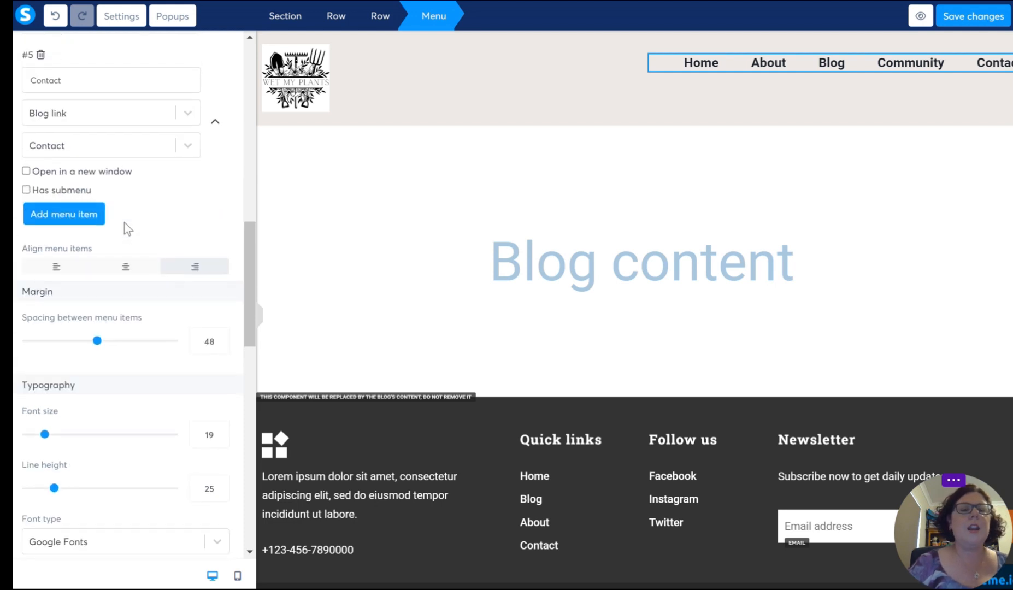
scroll(124, 223, "up", 2)
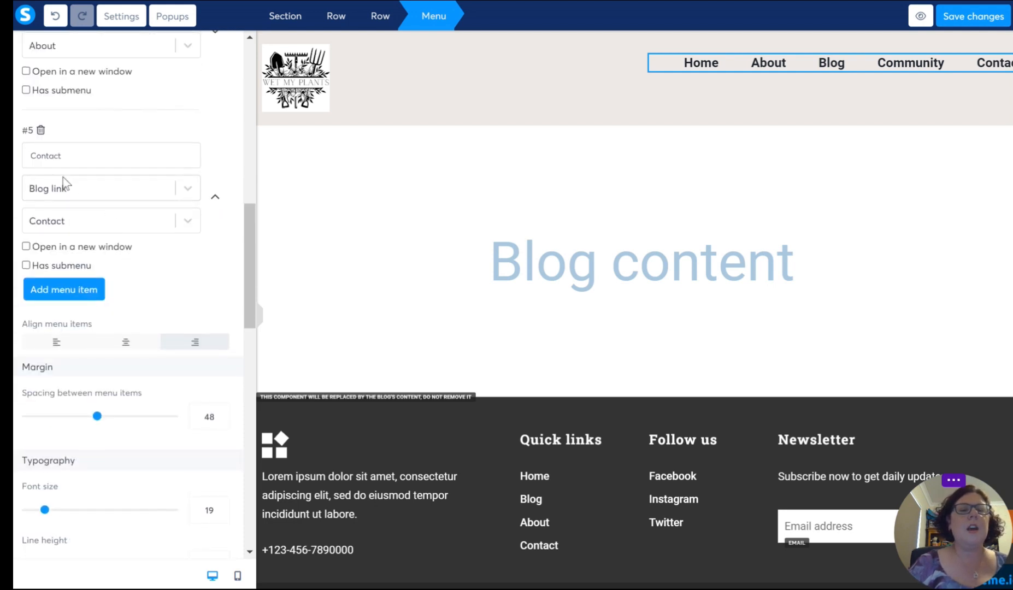
left_click(173, 188)
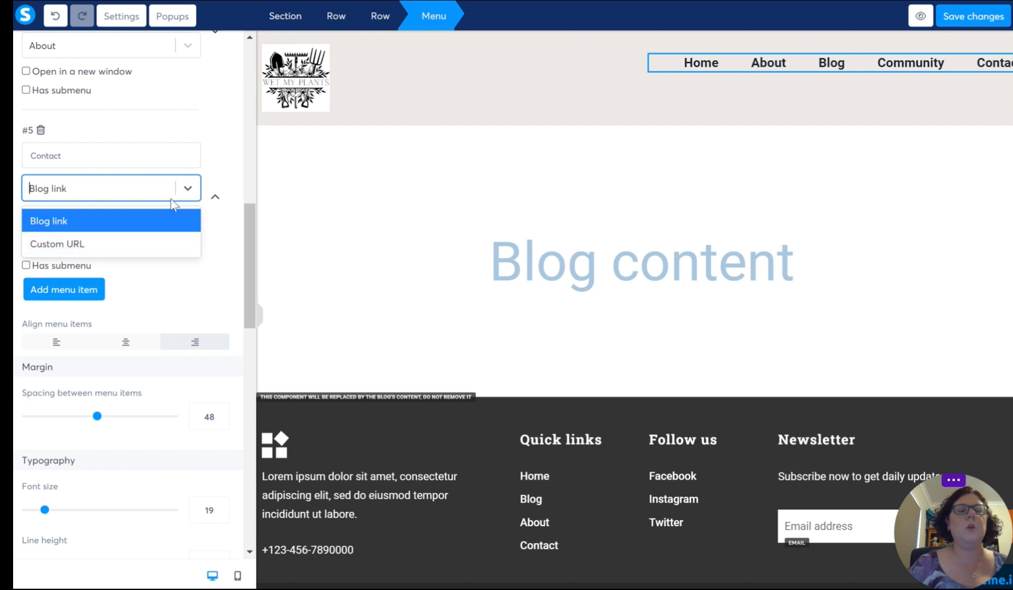
left_click(104, 195)
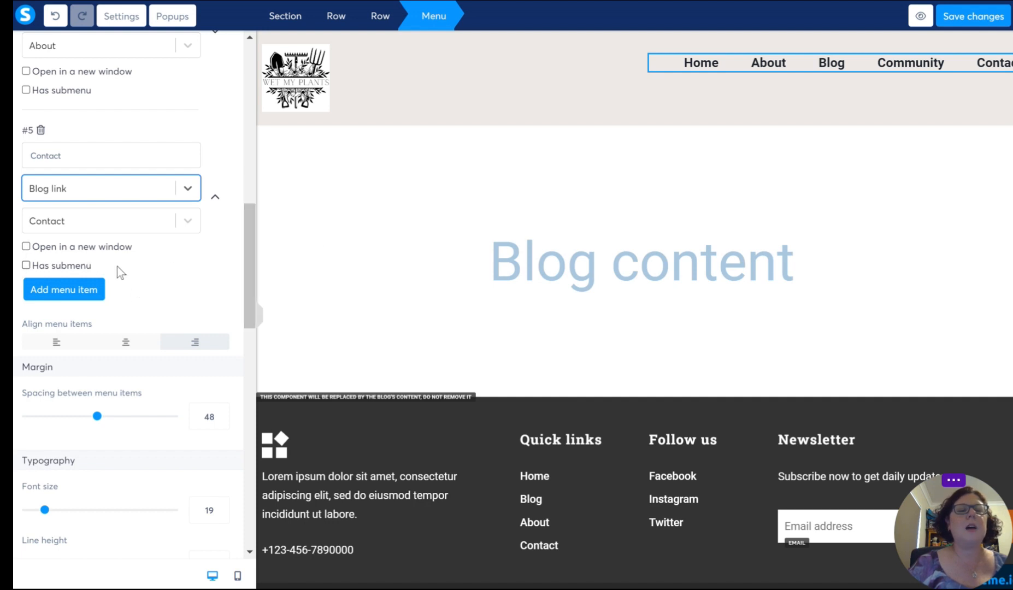
scroll(117, 267, "up", 3)
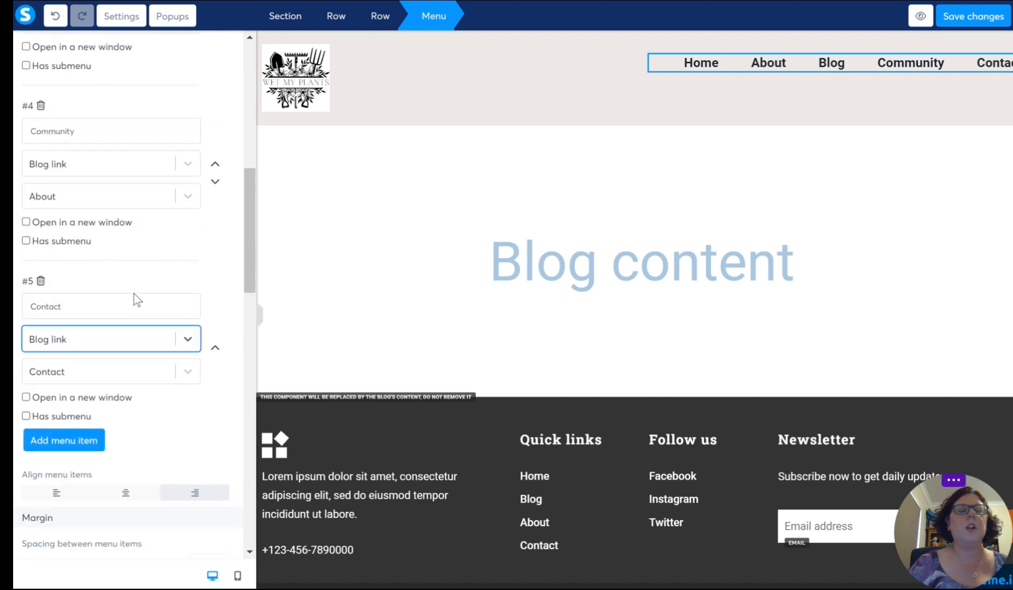
scroll(134, 293, "up", 6)
scroll(134, 294, "down", 13)
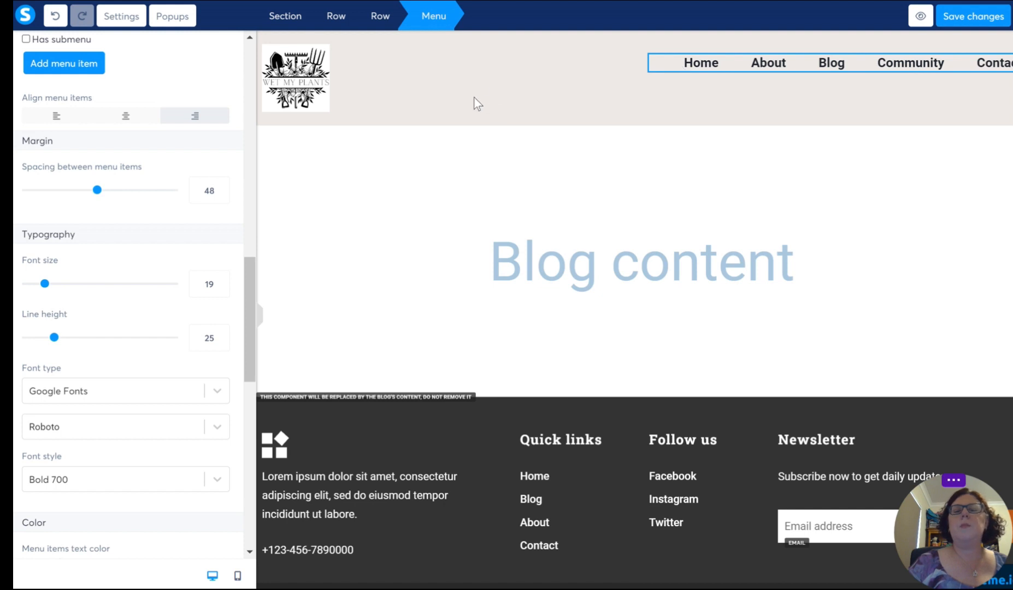
scroll(185, 267, "down", 5)
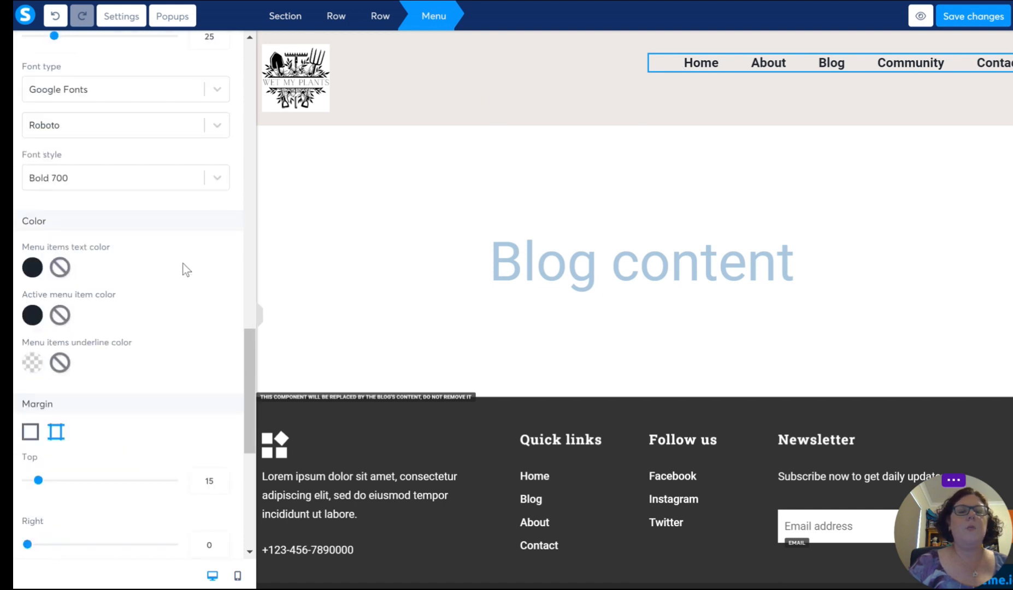
scroll(186, 269, "down", 6)
scroll(149, 234, "up", 12)
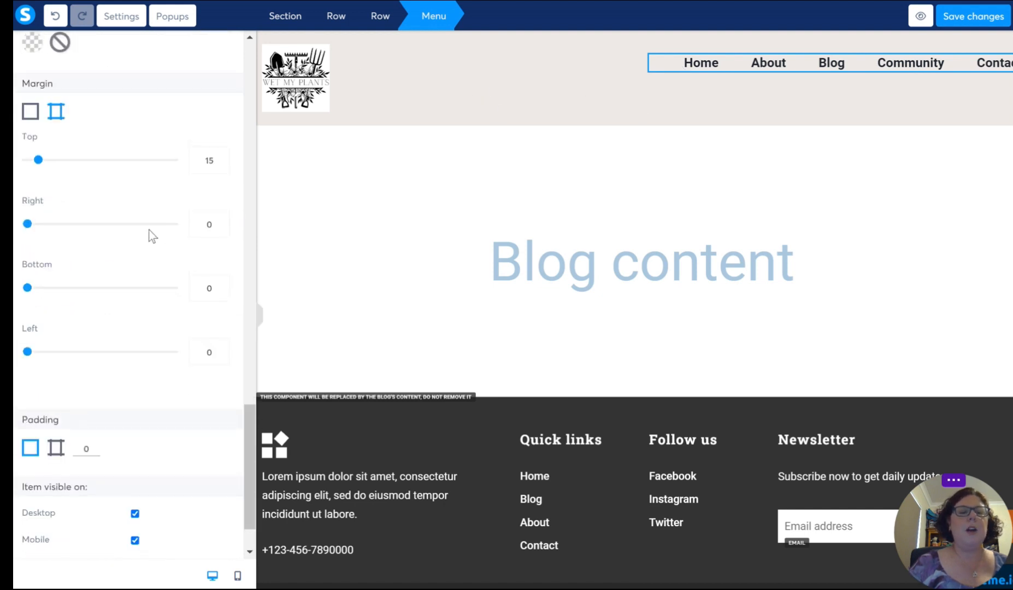
Step: Compare the margin, padding and background settings of the header's row with those of its enclosing section
left_click(421, 129)
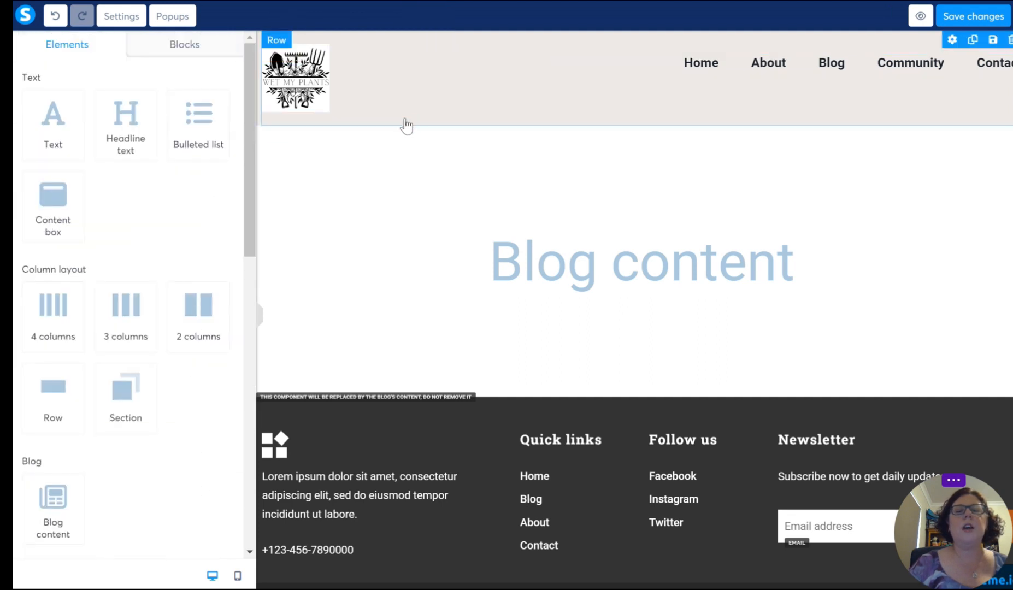
left_click(405, 125)
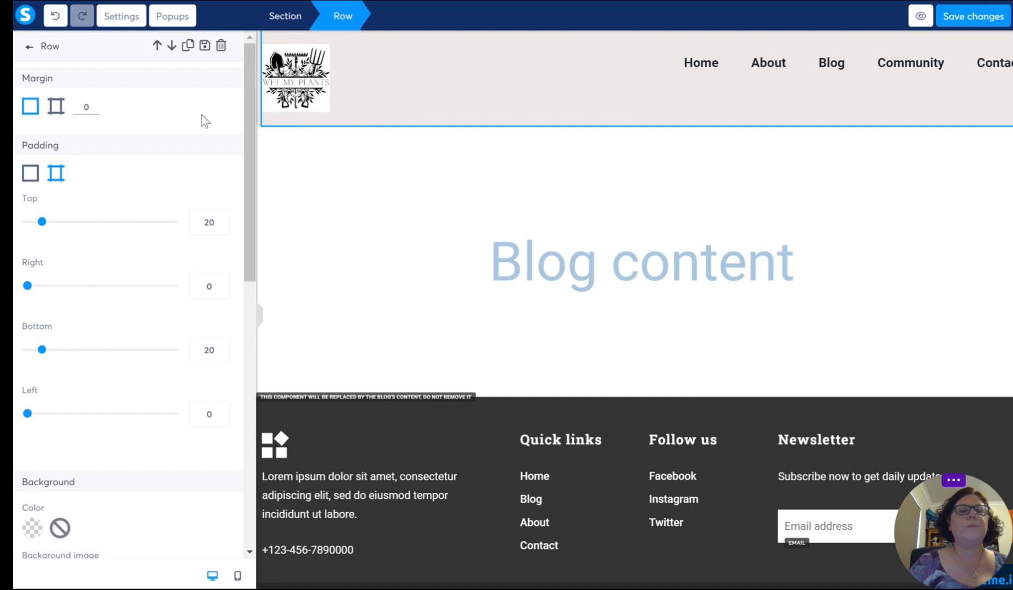
left_click(282, 131)
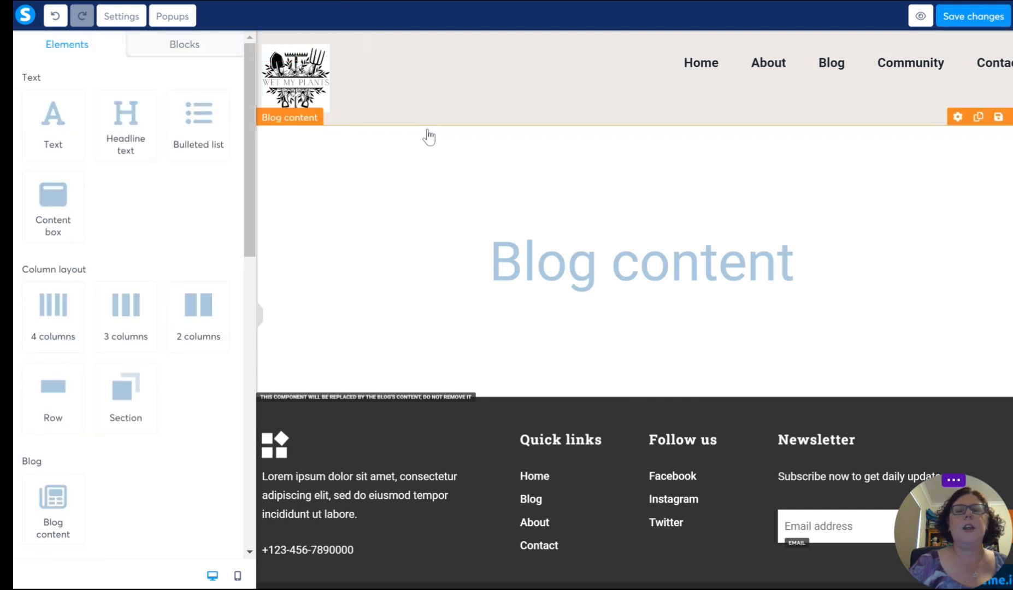
left_click(261, 112)
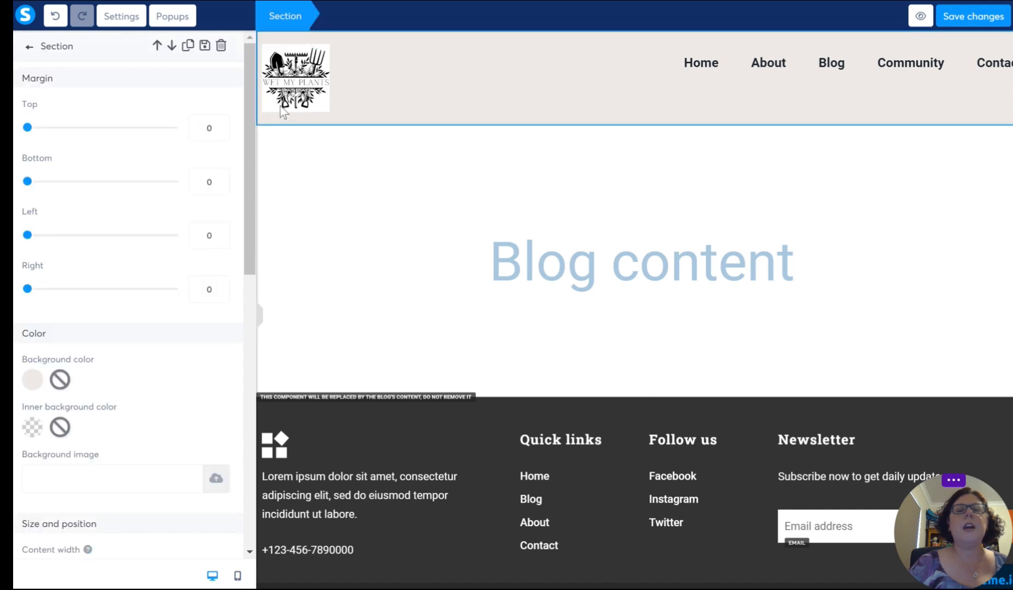
left_click(346, 121)
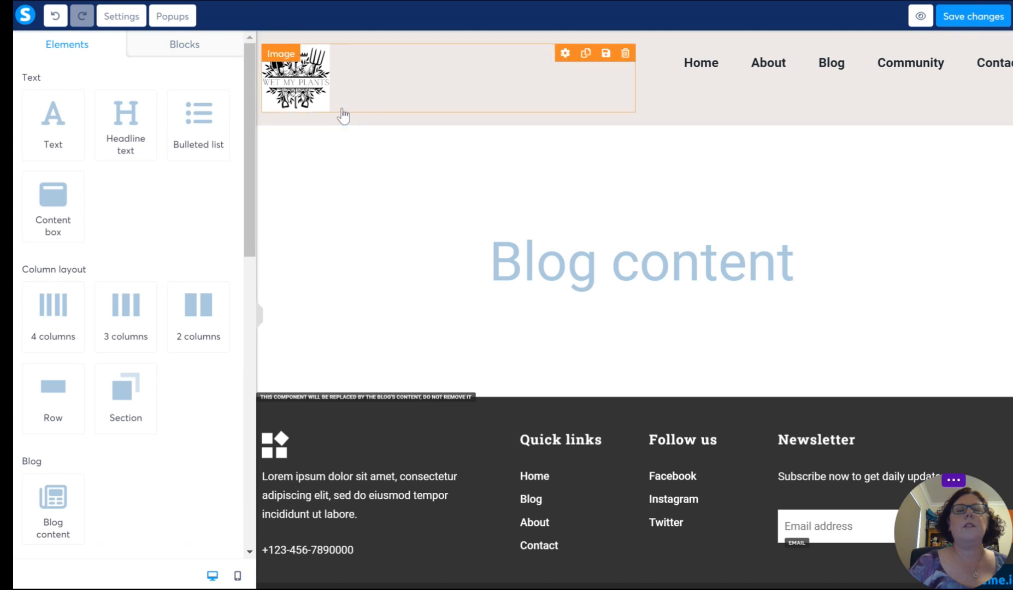
left_click(344, 119)
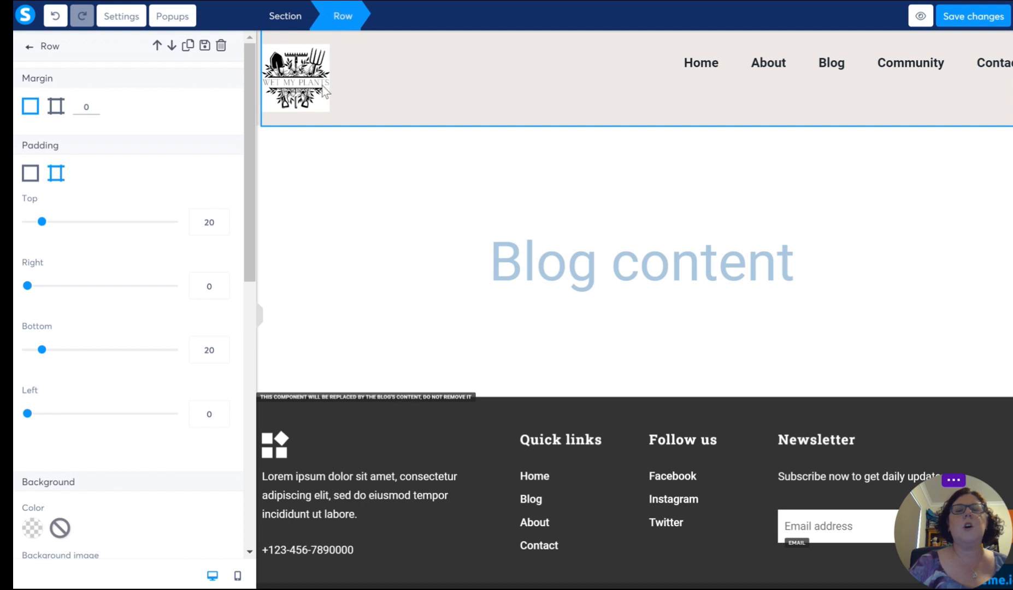
key("Escape")
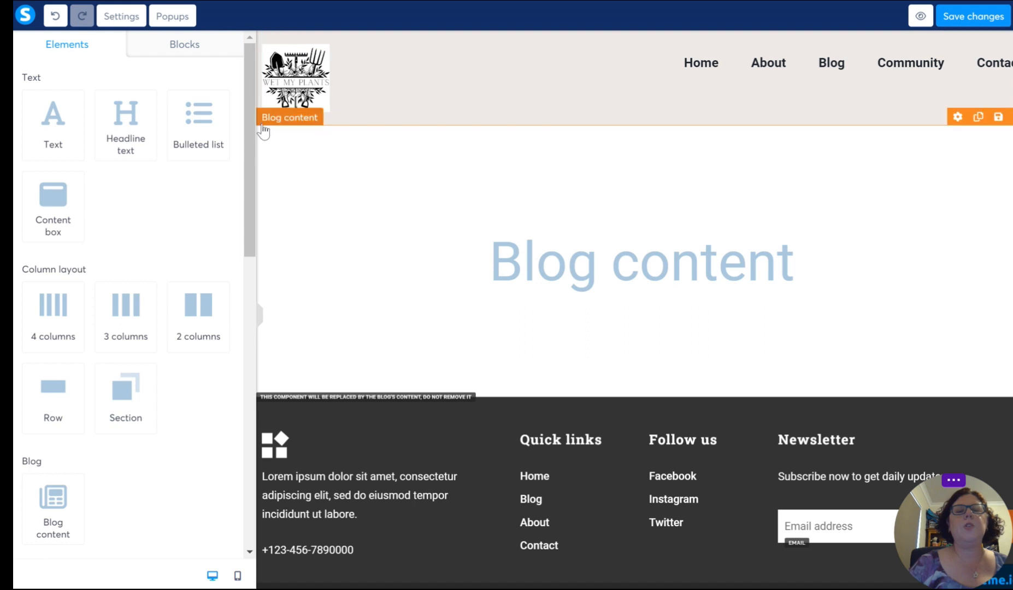
Step: Set the header section's background color to light green E7FBD4 and copy its hex code
left_click(261, 93)
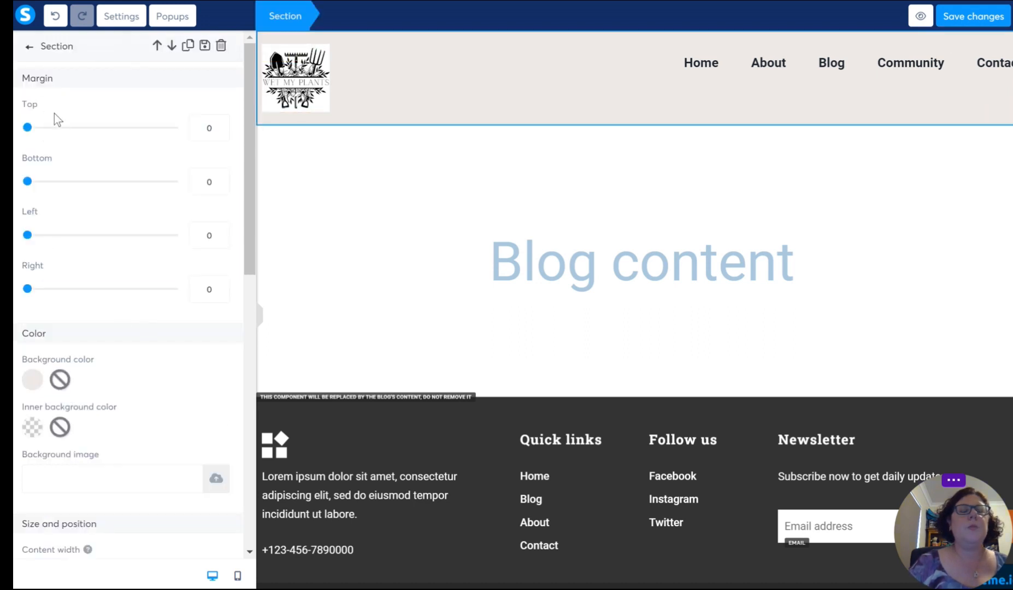
scroll(105, 311, "down", 3)
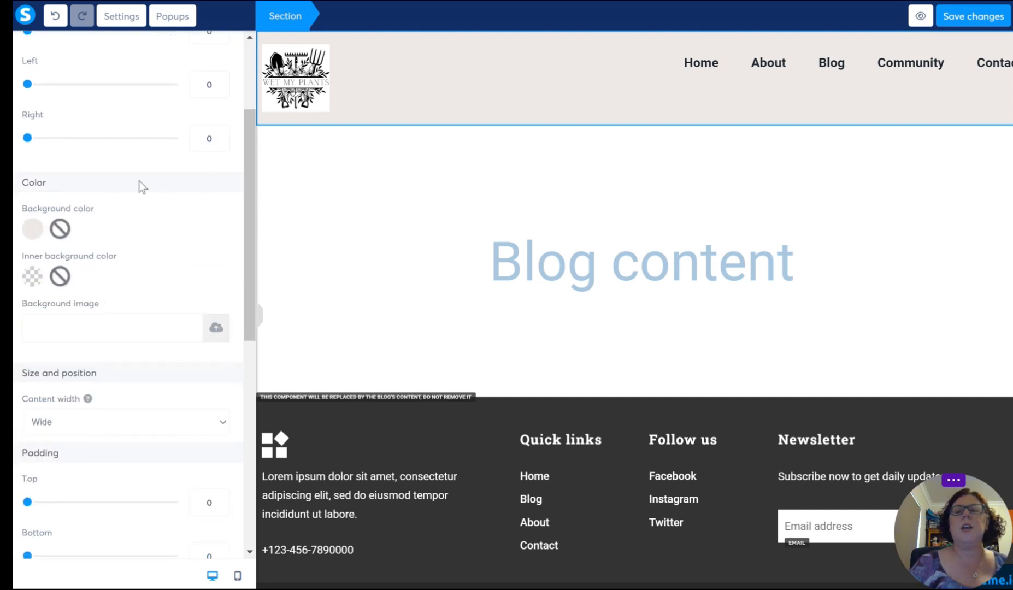
left_click(30, 236)
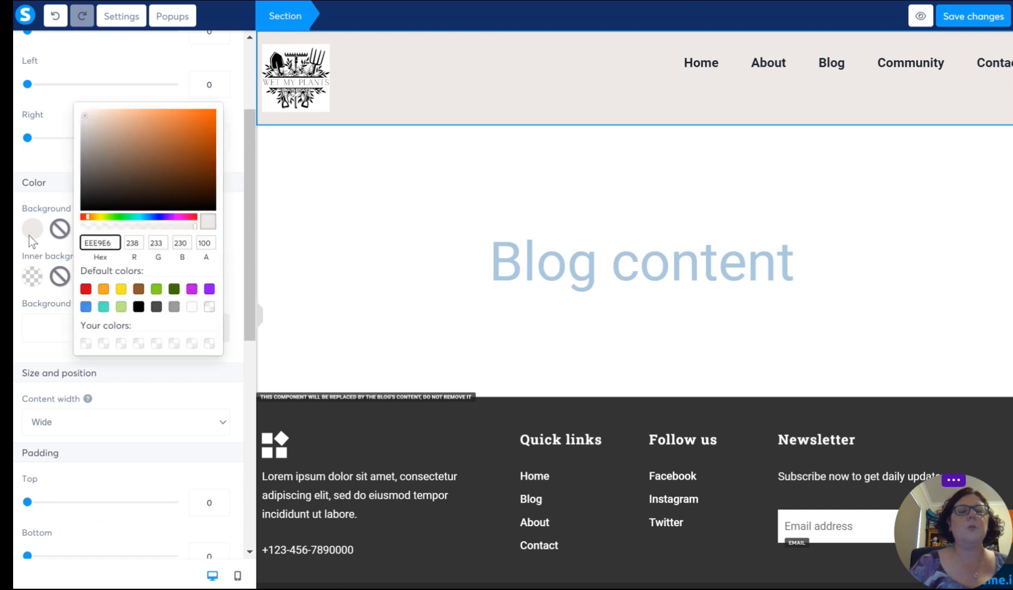
left_click(121, 306)
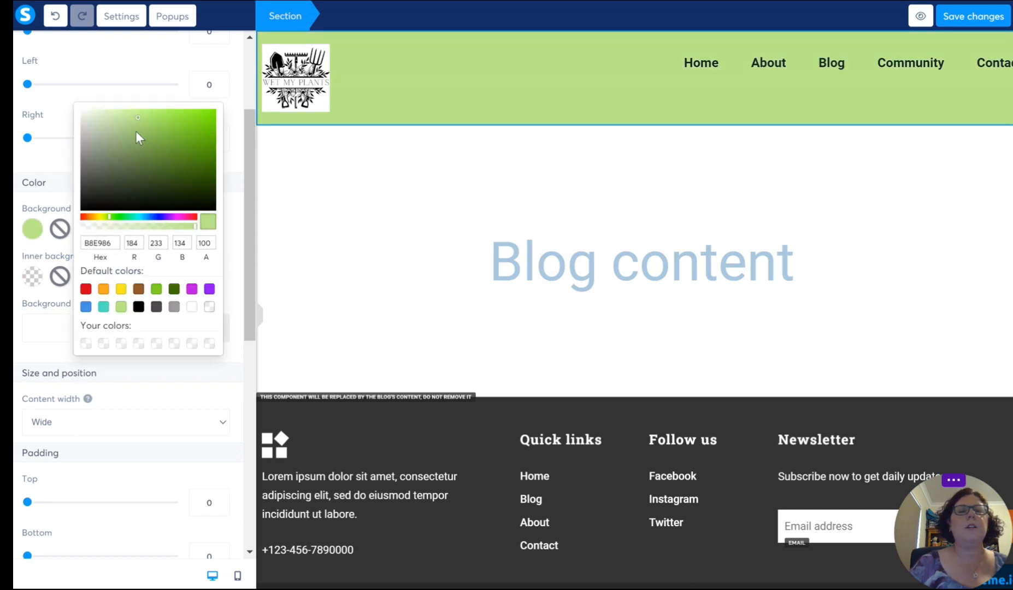
left_click(112, 110)
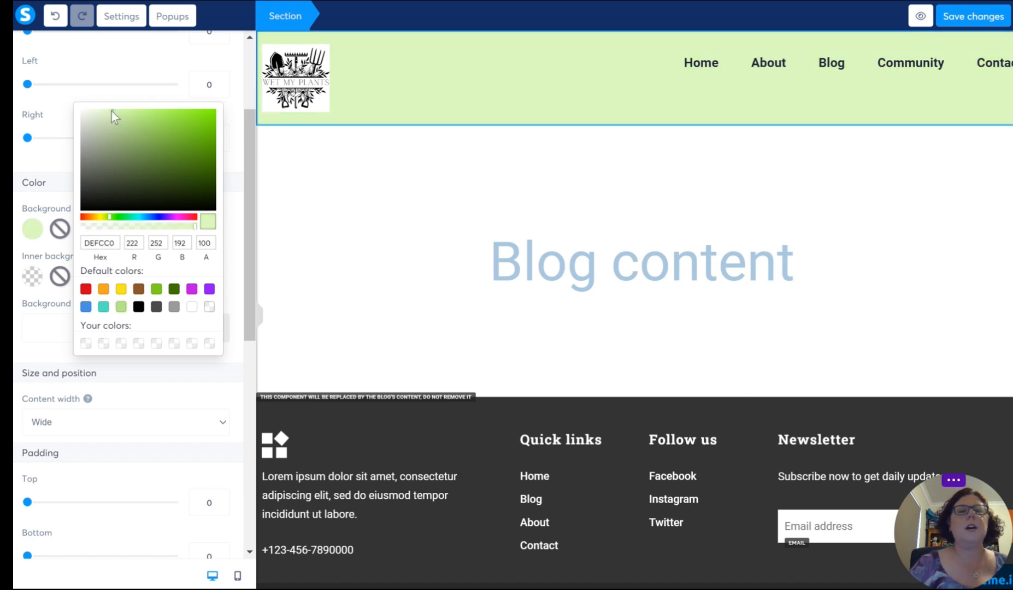
left_click(109, 111)
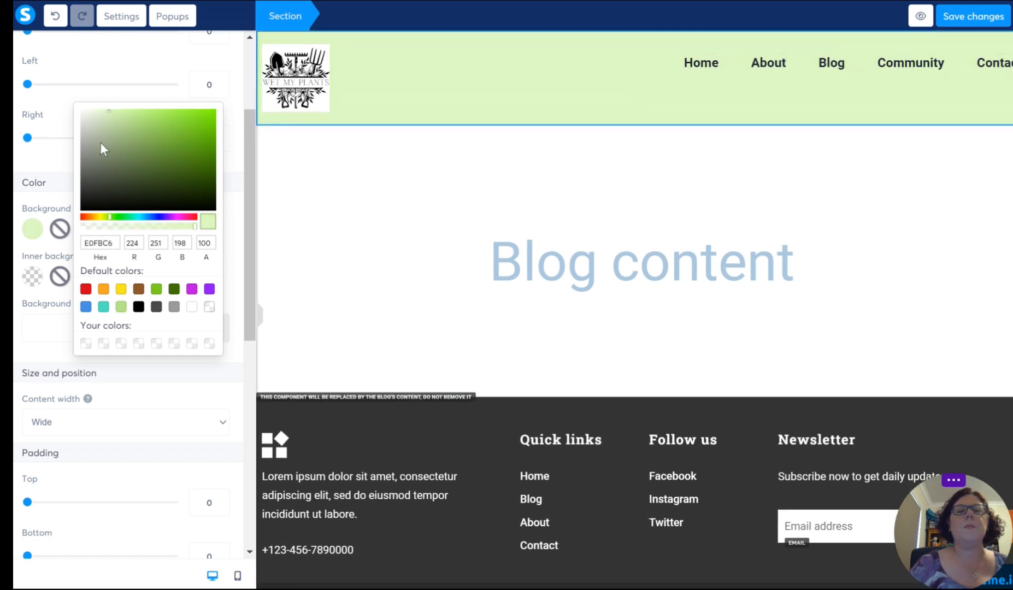
left_click(100, 143)
left_click(106, 120)
left_click(97, 124)
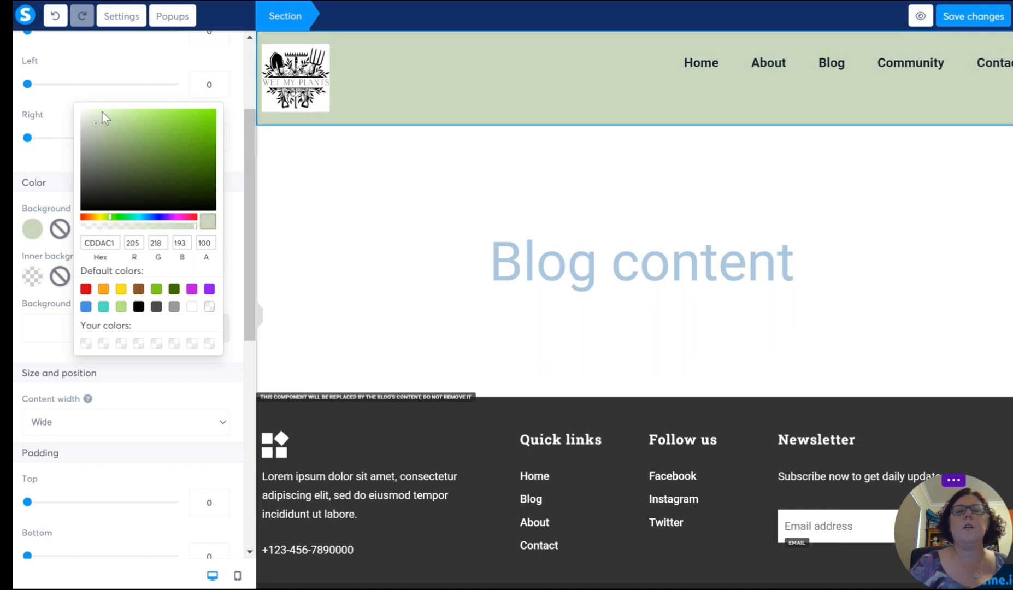
left_click(102, 112)
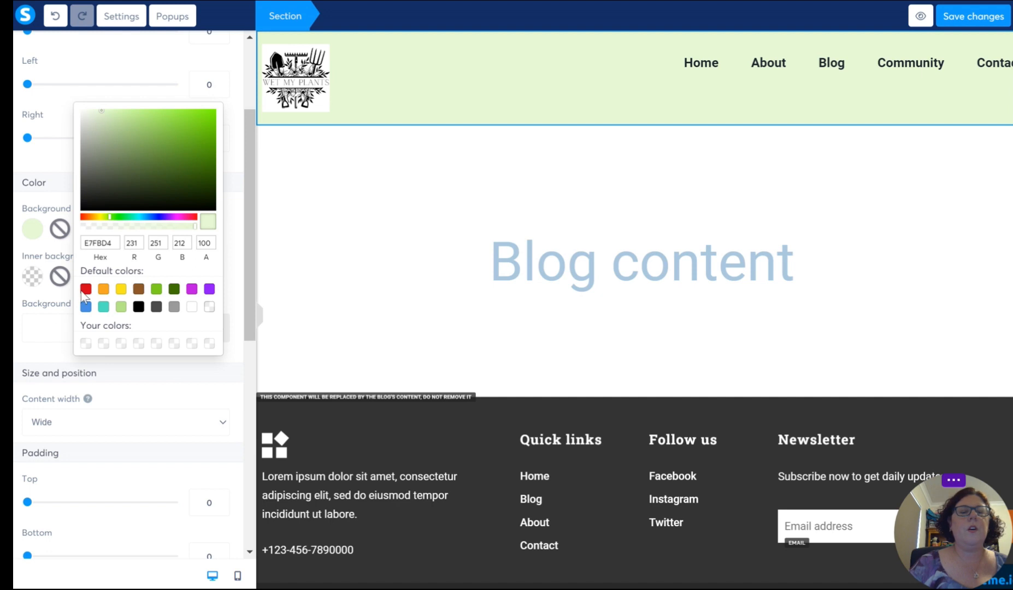
left_click_drag(114, 243, 80, 247)
key("ctrl+c")
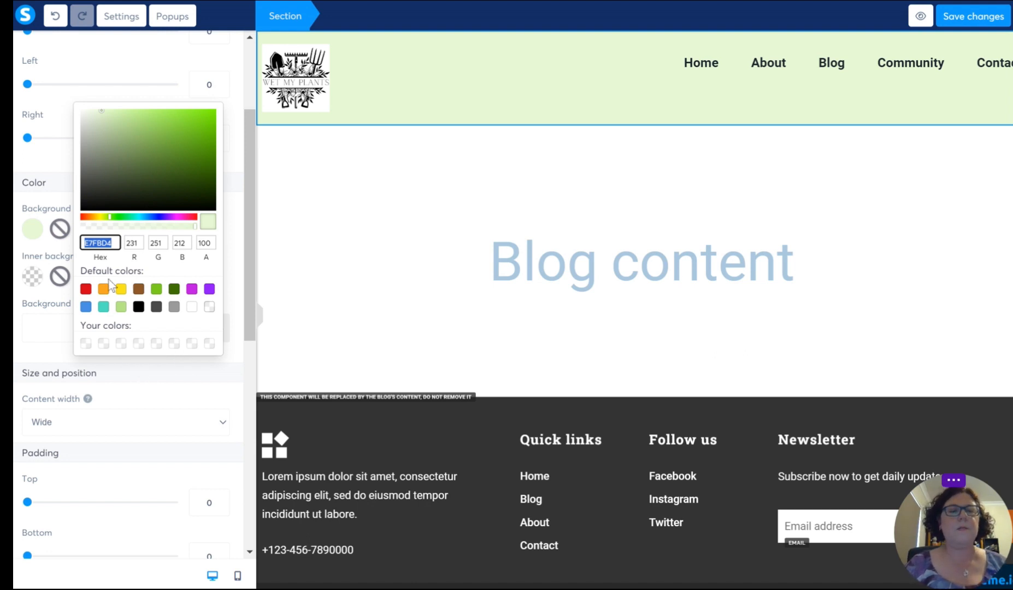
left_click(30, 332)
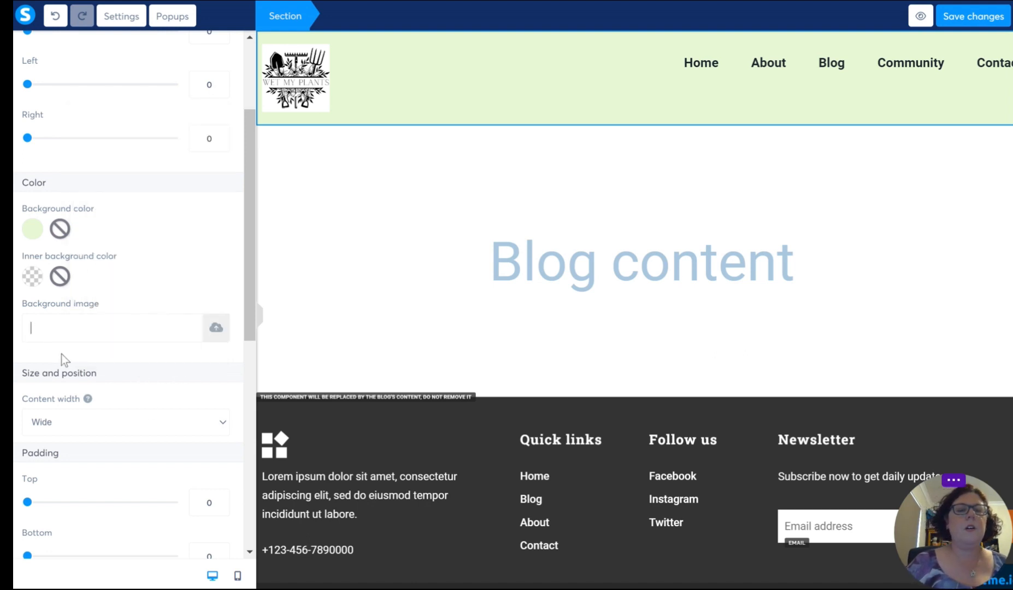
Step: Apply the copied color E7FBD4 as the background of the footer section containing Quick links and Newsletter
scroll(151, 314, "down", 4)
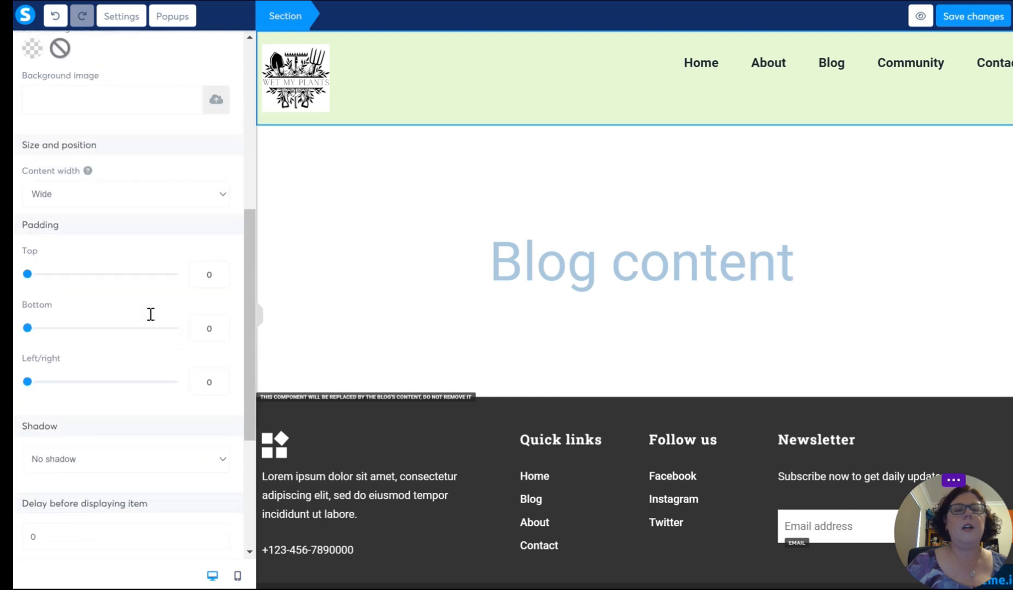
scroll(151, 315, "down", 4)
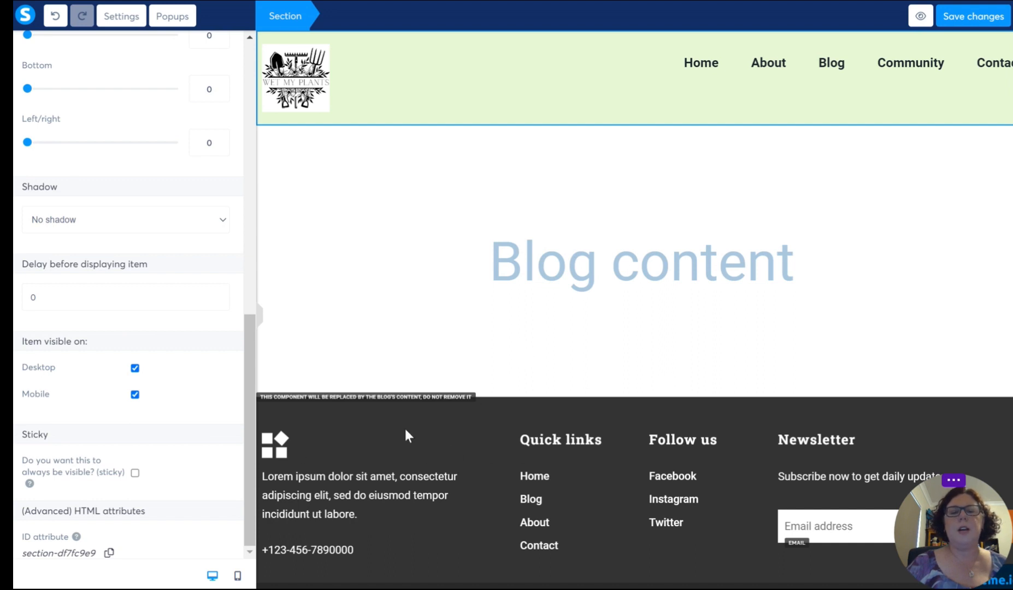
left_click(405, 447)
scroll(484, 396, "down", 1)
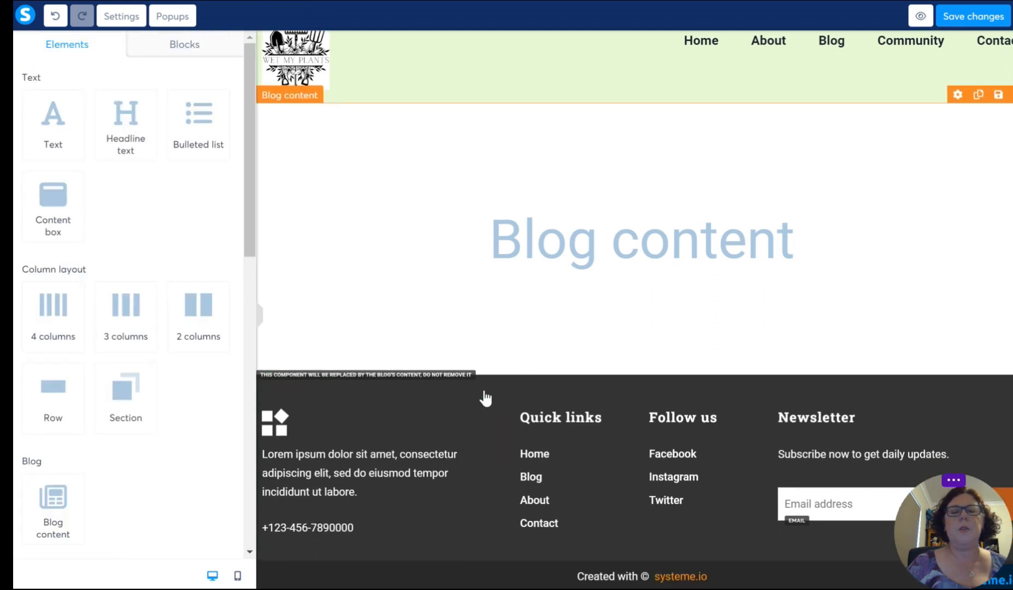
left_click(267, 390)
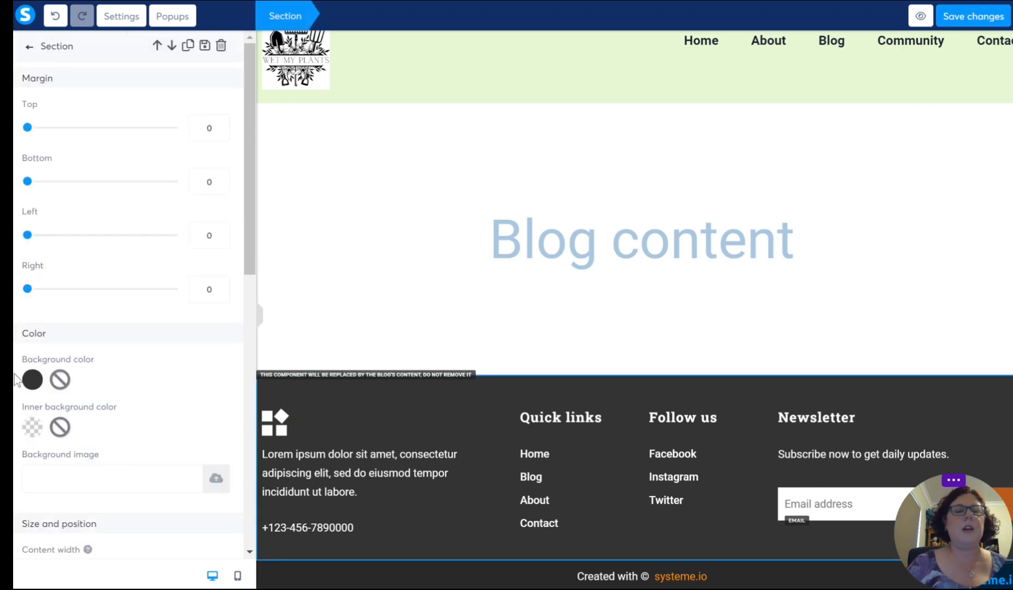
left_click(32, 379)
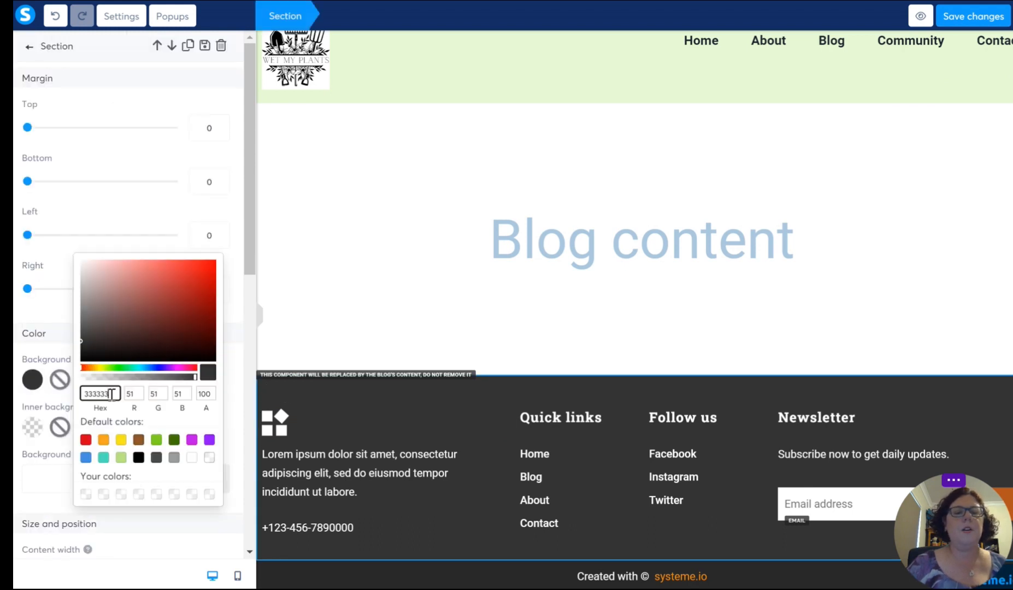
left_click_drag(112, 395, 83, 388)
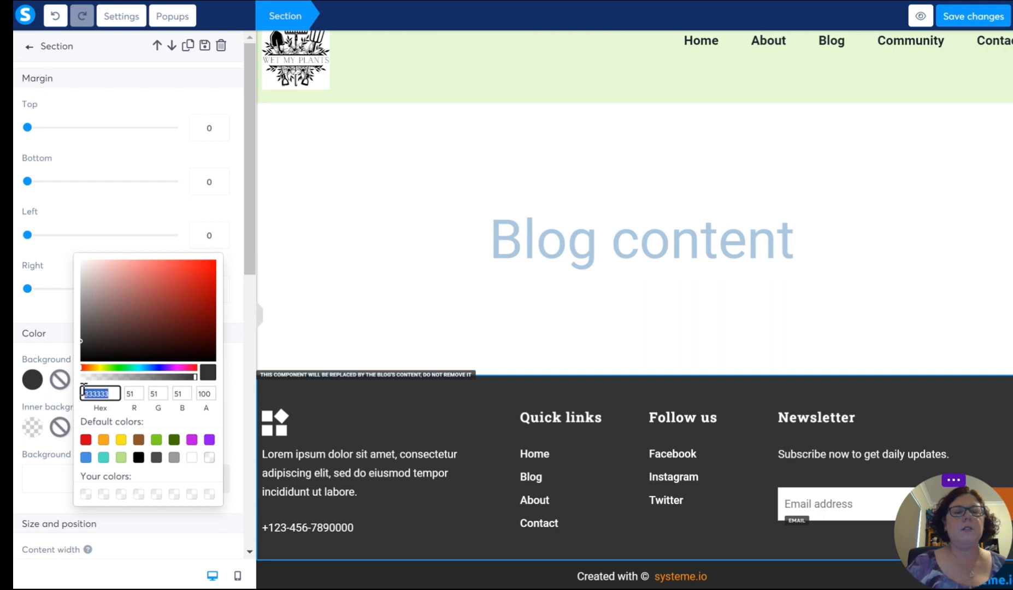
key("ctrl+v")
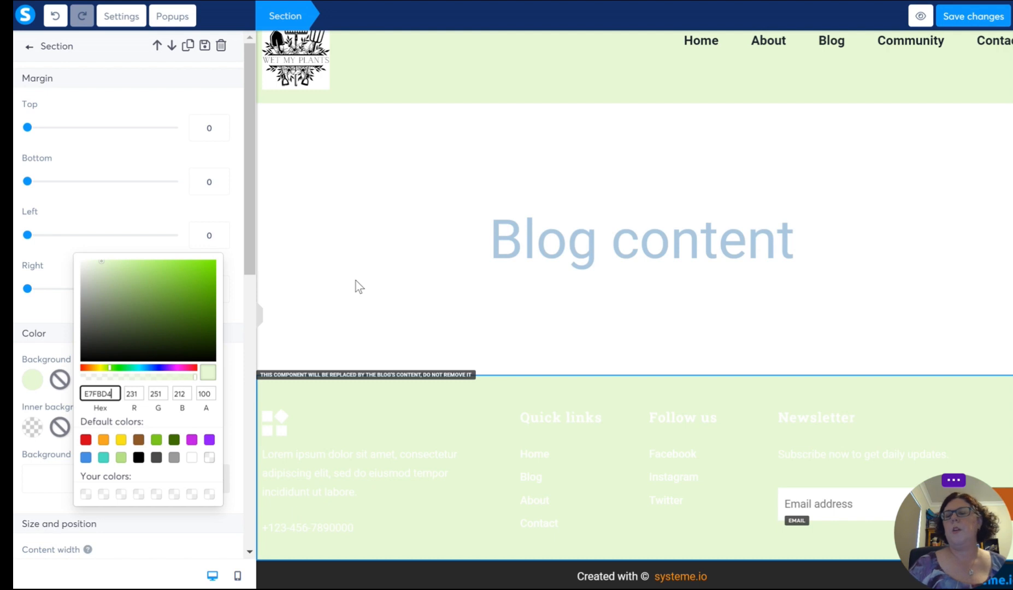
left_click(359, 302)
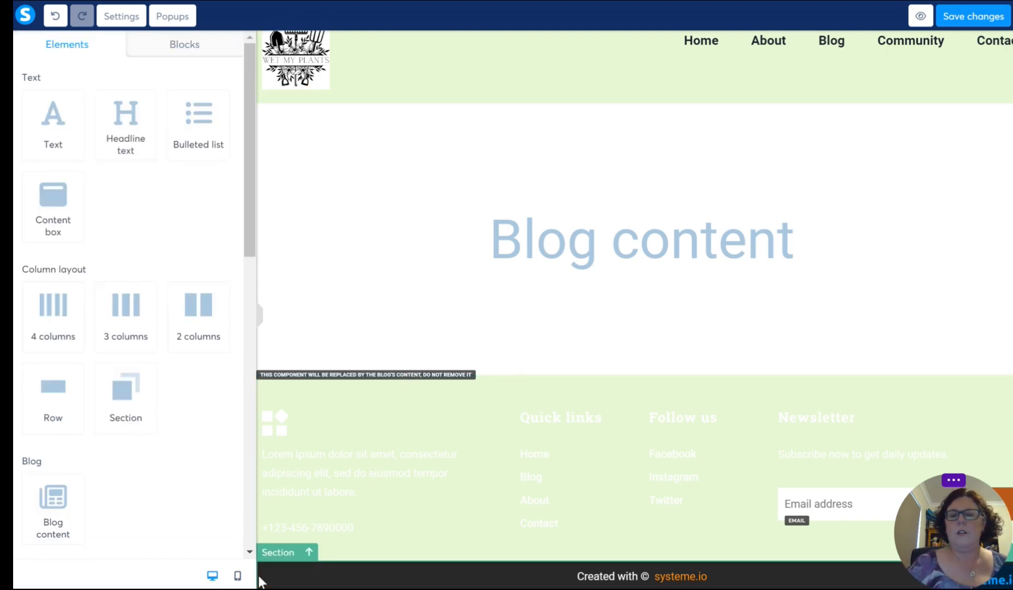
Step: Set the background color of the bottom "Created with systeme.io" section to E7FBD4 as well
left_click(256, 581)
left_click(32, 380)
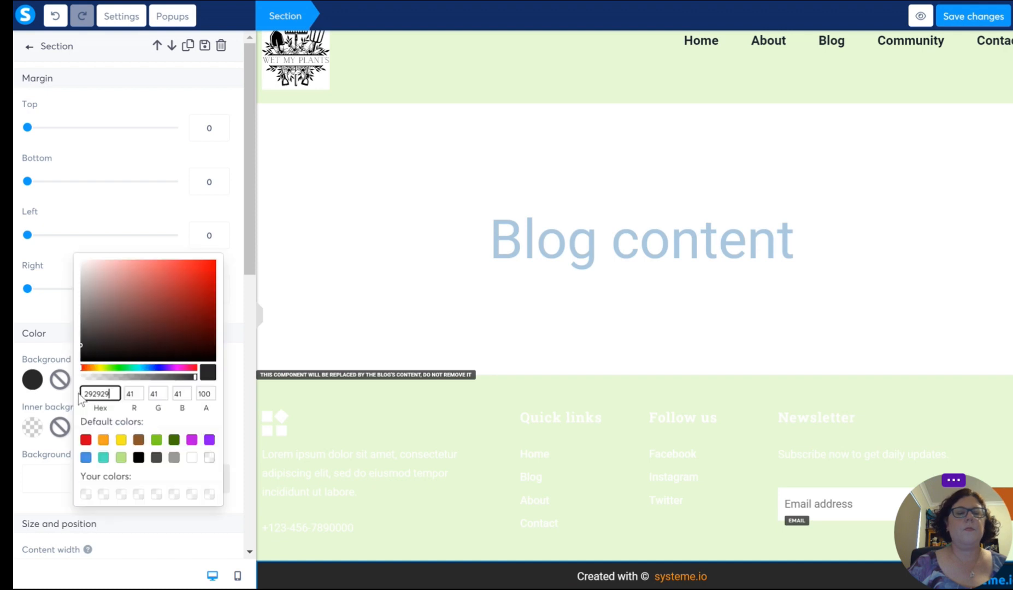
left_click_drag(98, 400, 76, 406)
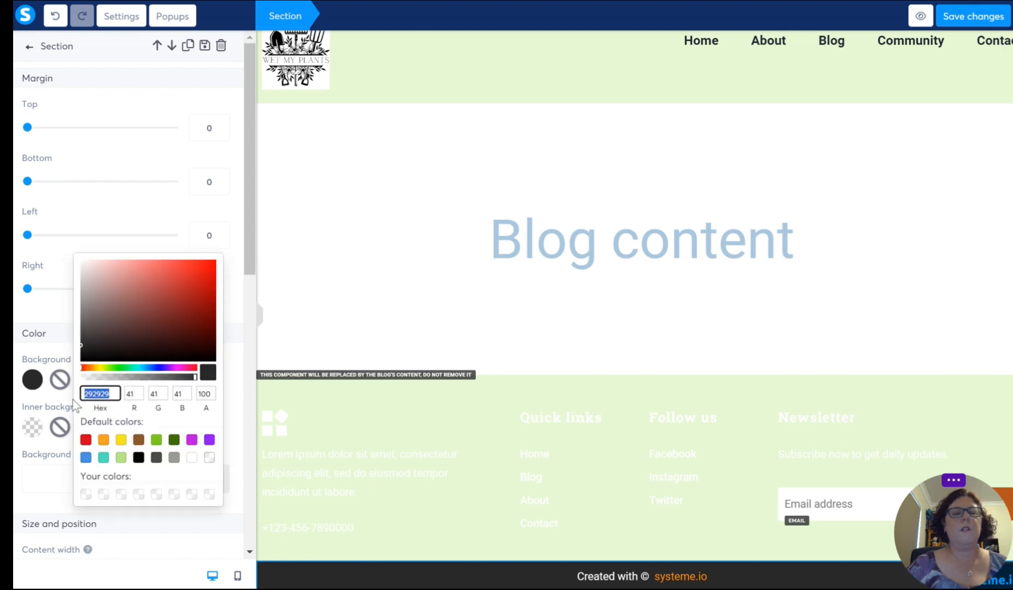
key("ctrl+v")
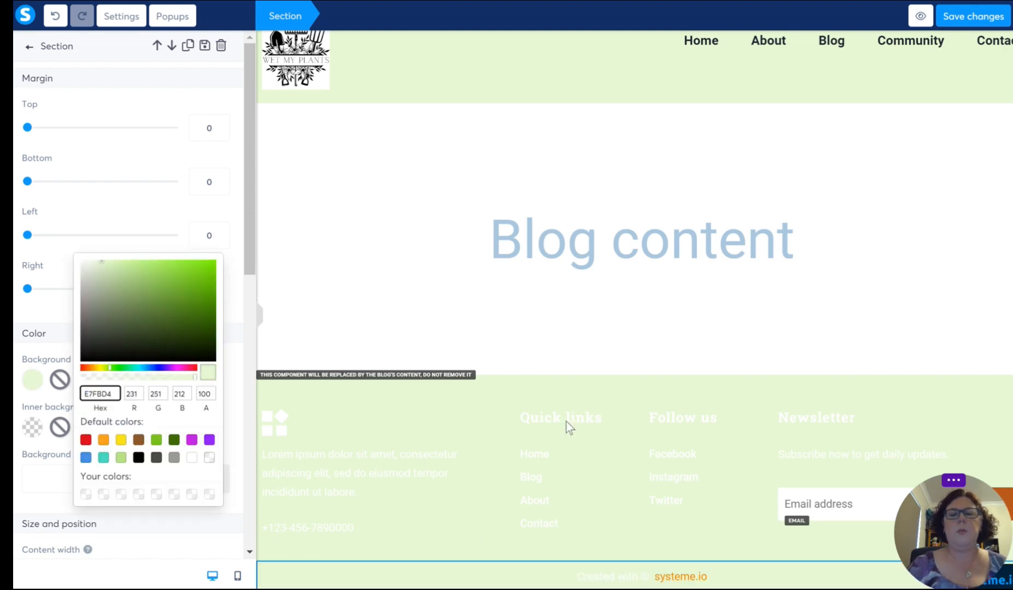
left_click(378, 276)
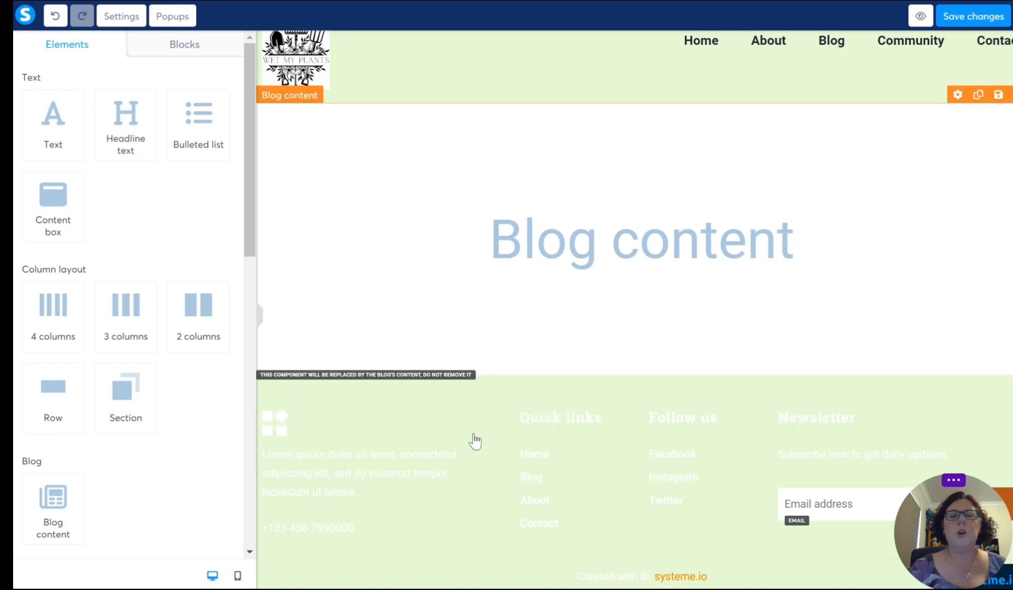
Step: Replace the footer's logo-white.png image with the Wet My Plants logo 1.png from the uploaded images
left_click(319, 428)
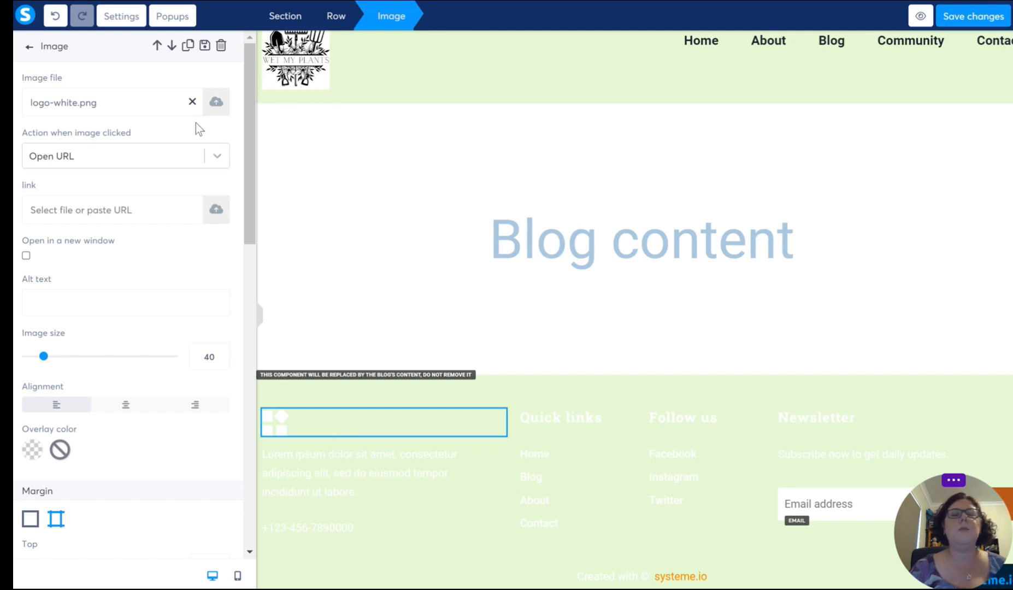
left_click(193, 102)
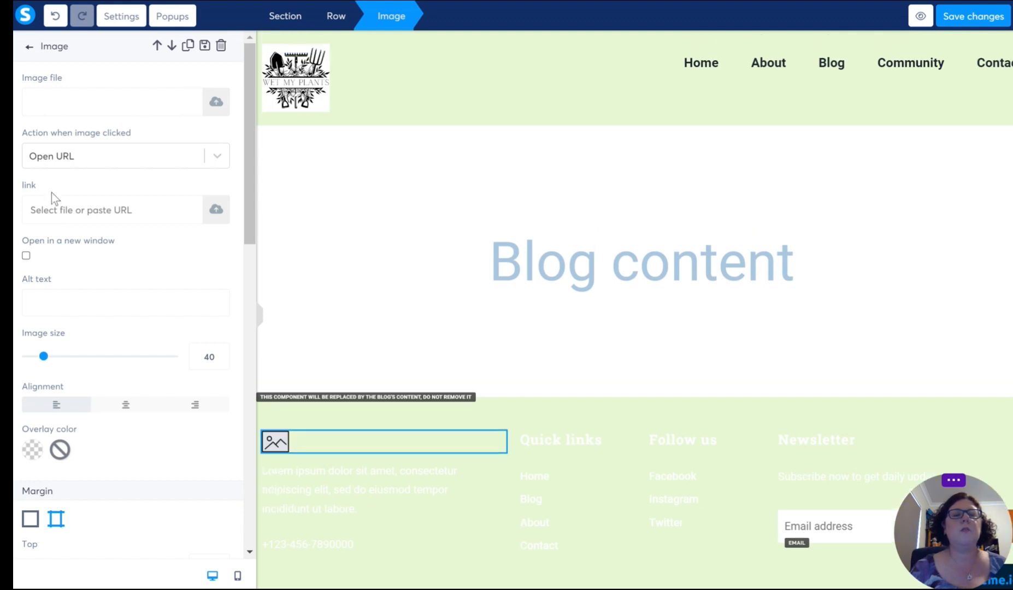
left_click(215, 102)
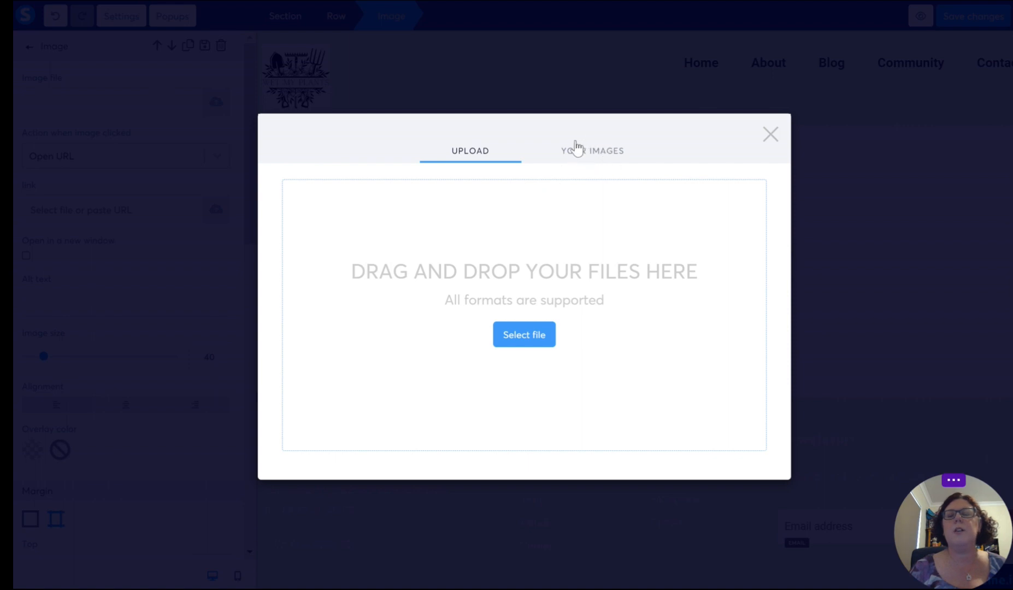
left_click(589, 152)
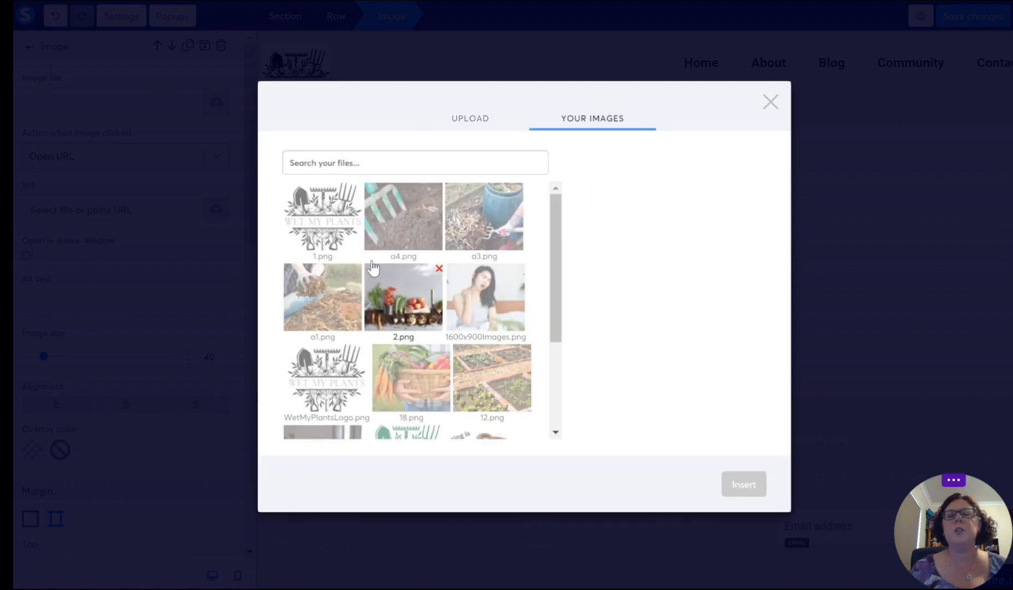
left_click(331, 215)
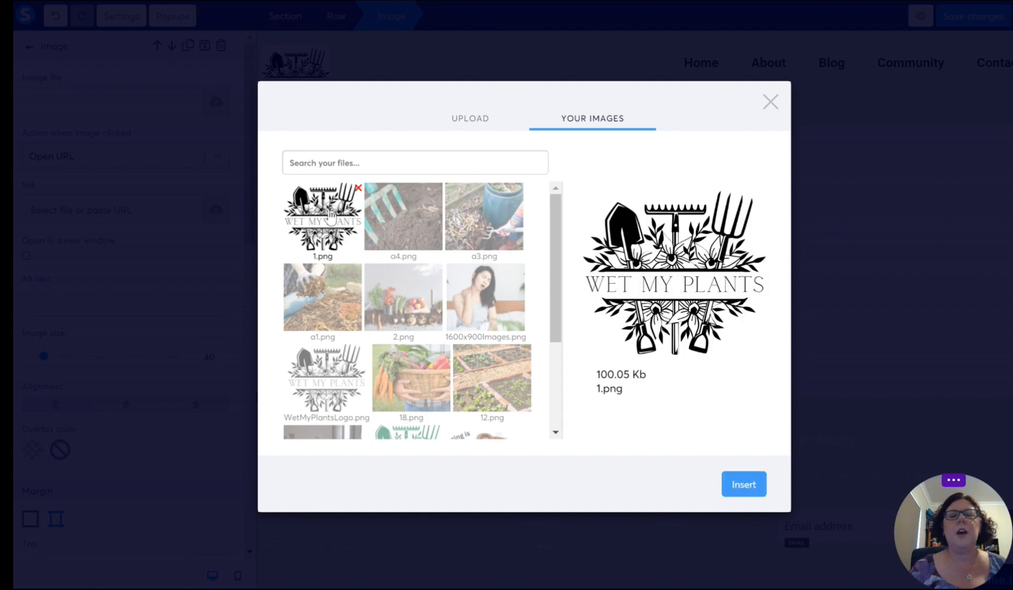
left_click(743, 485)
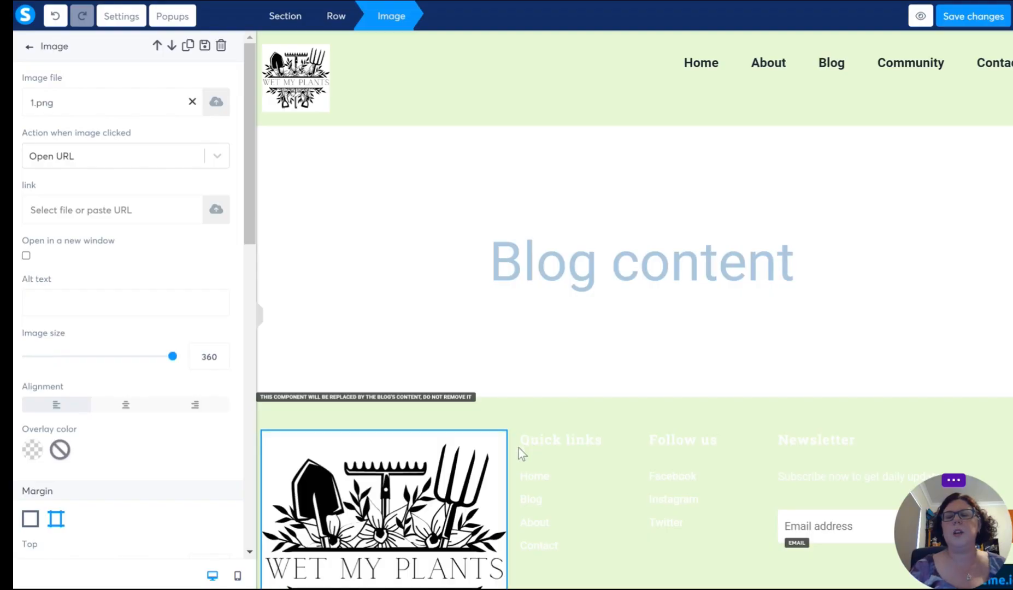
Step: Set the image size of the footer's Wet My Plants logo to 100
double_click(206, 356)
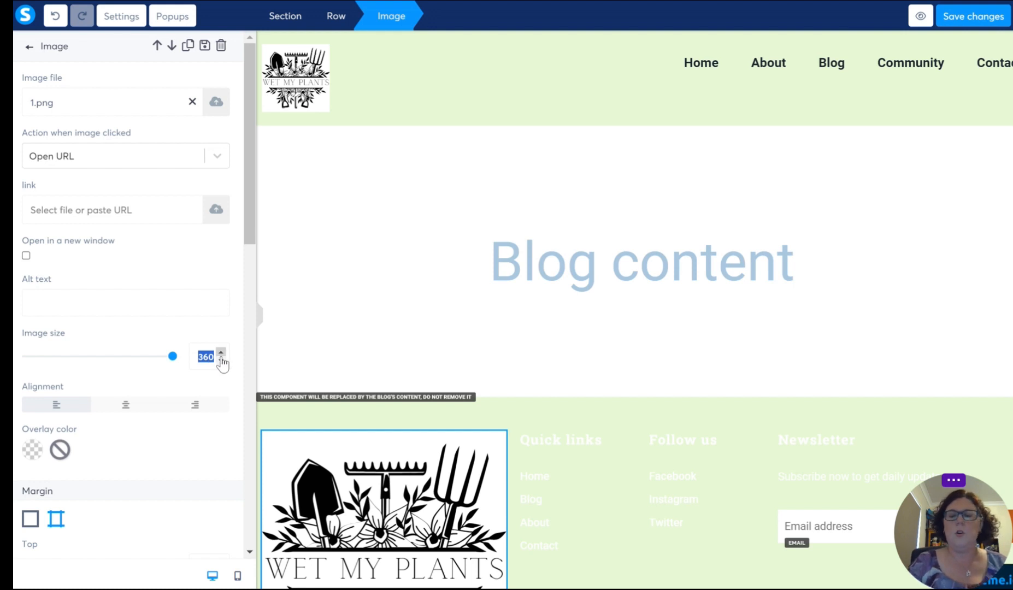
type("100")
left_click(497, 373)
Step: Delete the footer's Facebook, Instagram and Twitter list together with its "Follow us" heading
scroll(373, 502, "down", 1)
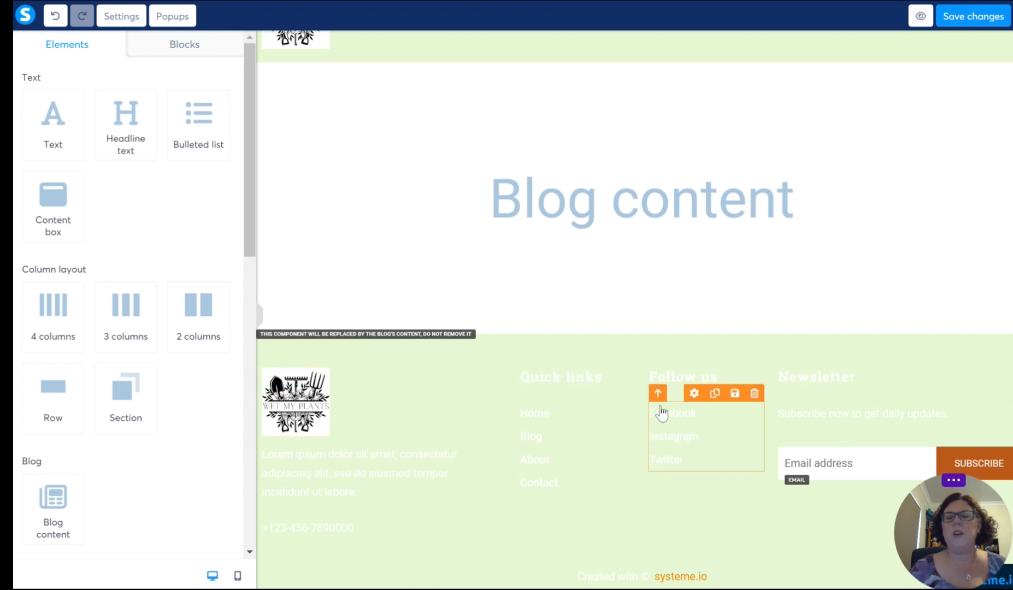
left_click(755, 393)
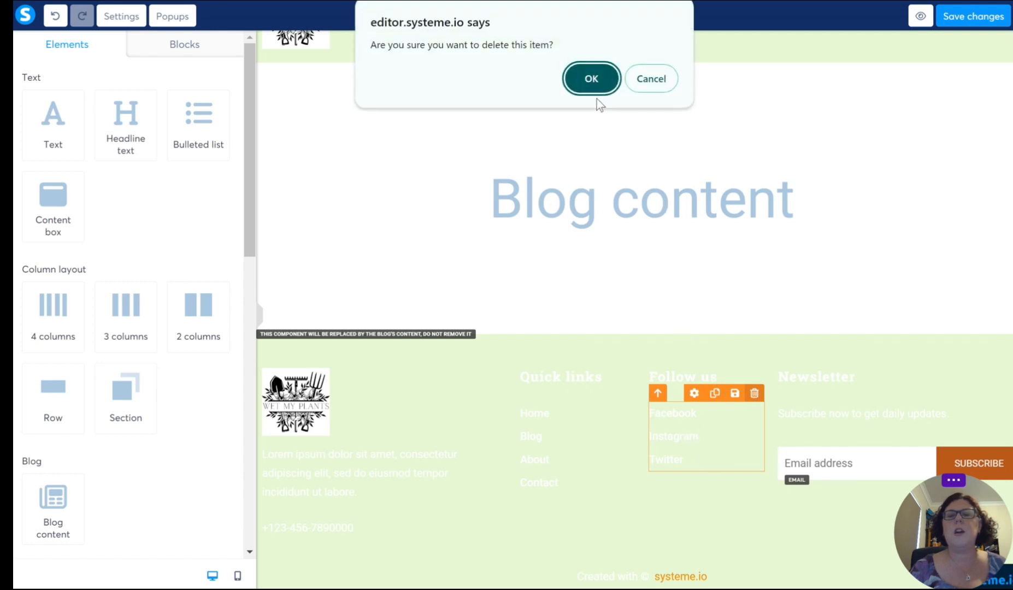
left_click(592, 80)
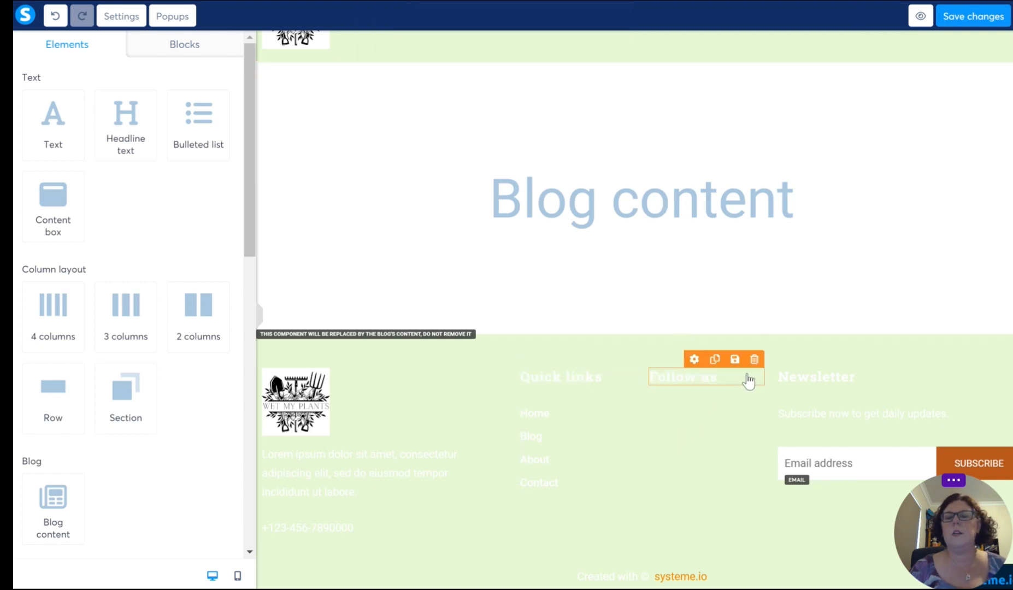
left_click(754, 359)
left_click(588, 77)
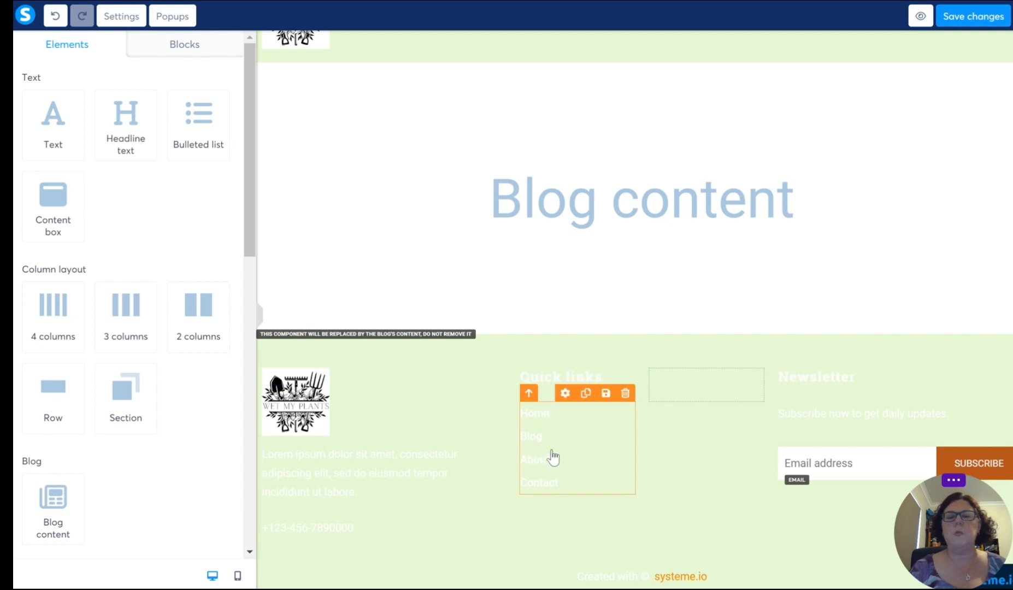
Step: Change the text color of the footer's Home, Blog, About and Contact links to black 000000
left_click(599, 449)
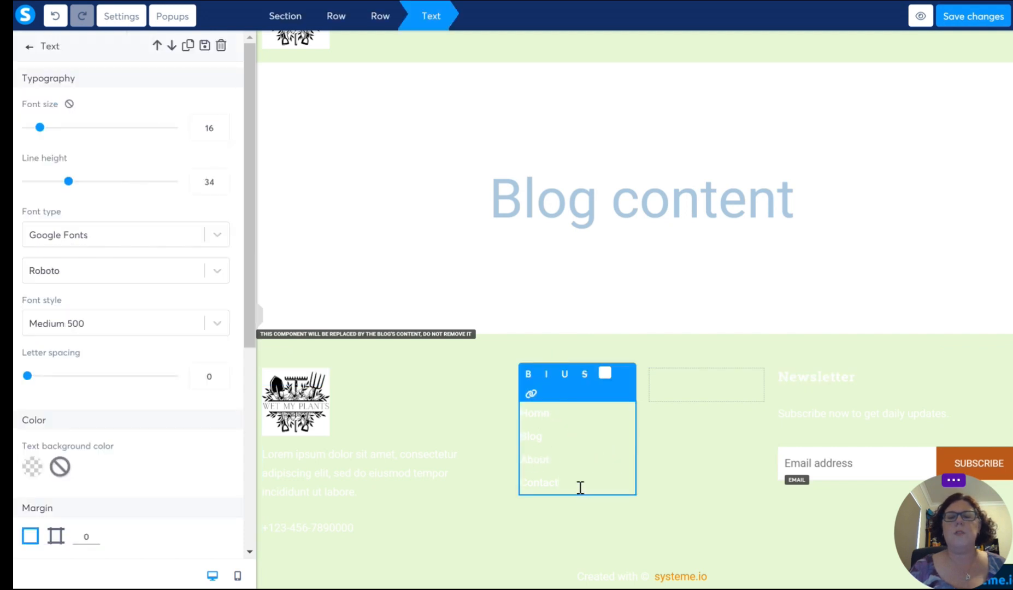
left_click_drag(580, 487, 511, 417)
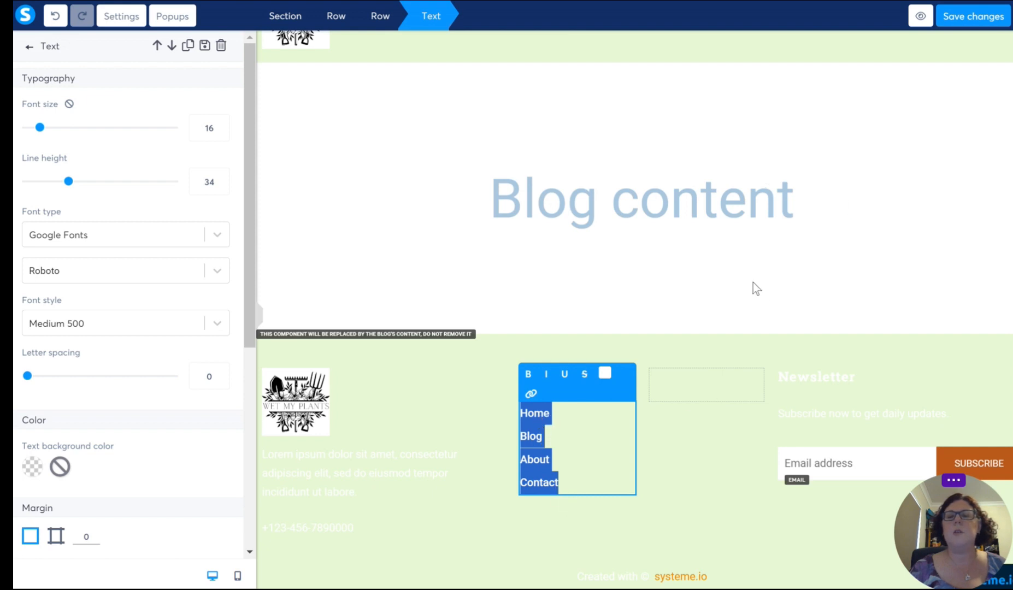
left_click(726, 295)
scroll(635, 271, "up", 2)
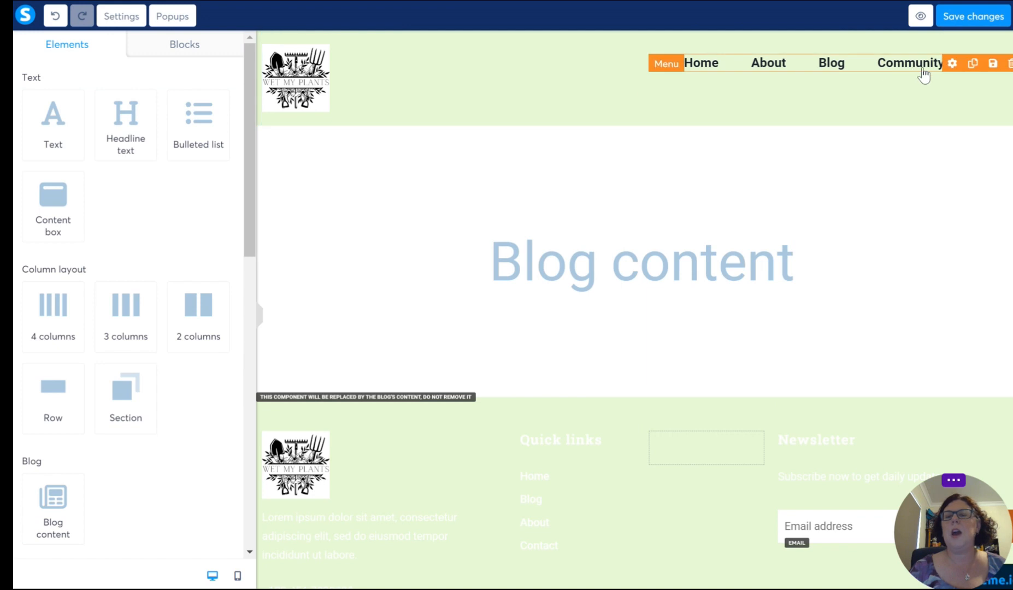
scroll(604, 470, "down", 2)
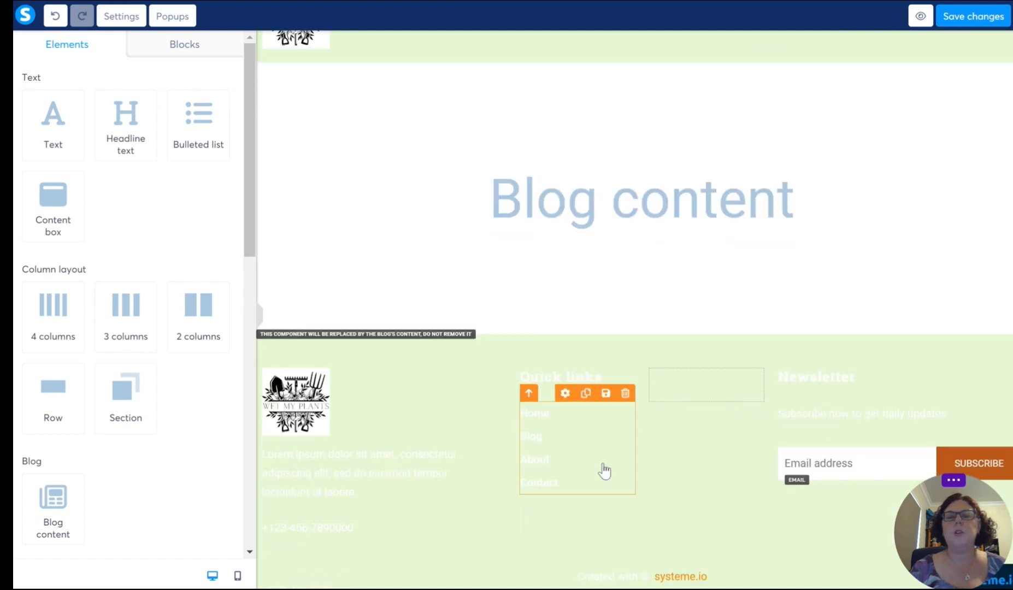
left_click(589, 481)
left_click_drag(587, 480, 498, 414)
left_click(606, 374)
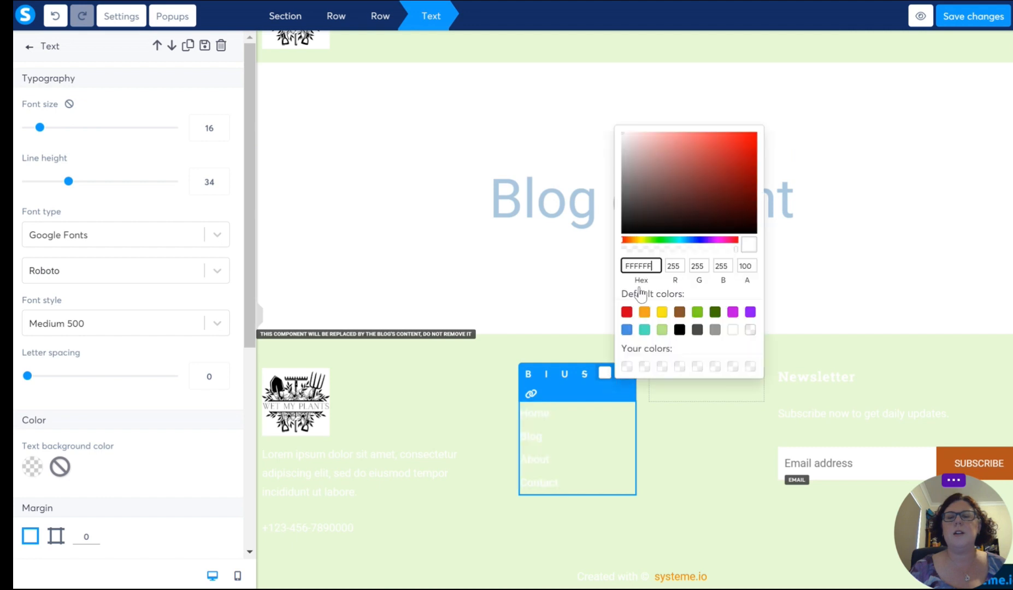
left_click(679, 330)
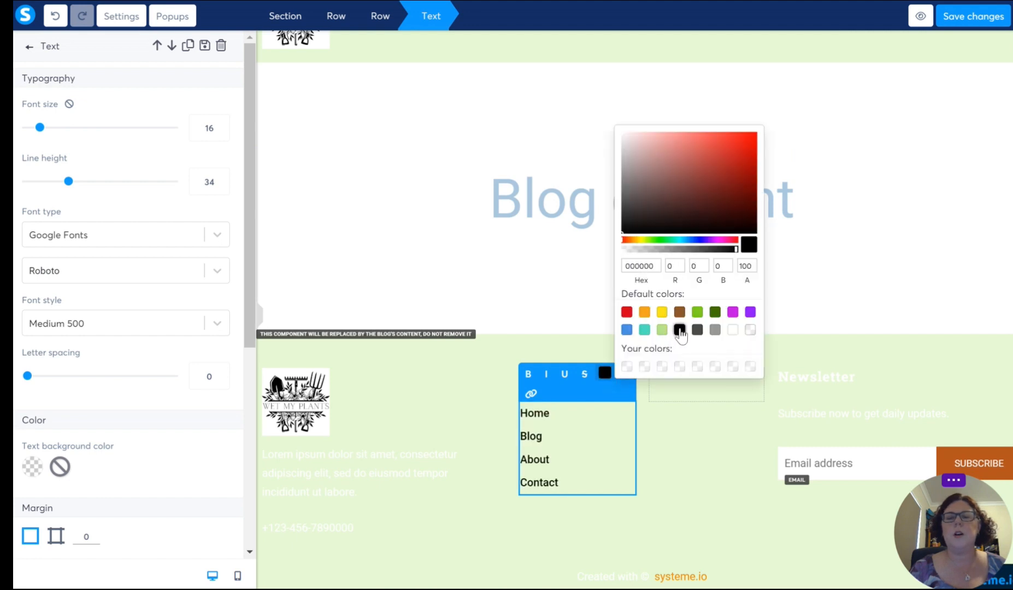
left_click(507, 483)
Step: Change the text color of the footer's "Quick links" heading to black 000000
left_click(615, 385)
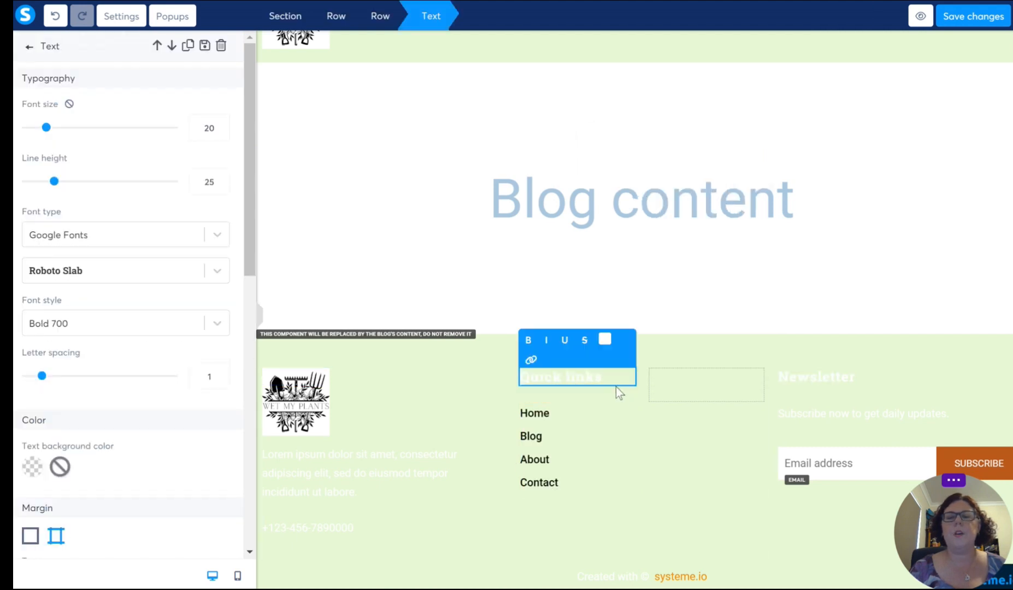
left_click_drag(612, 379, 519, 382)
left_click(605, 339)
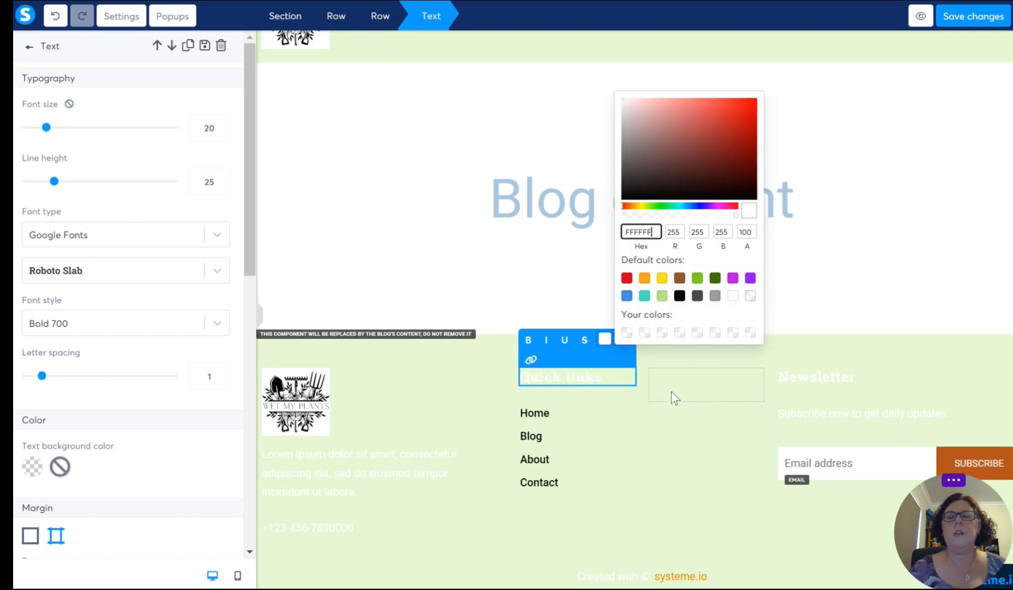
left_click(678, 298)
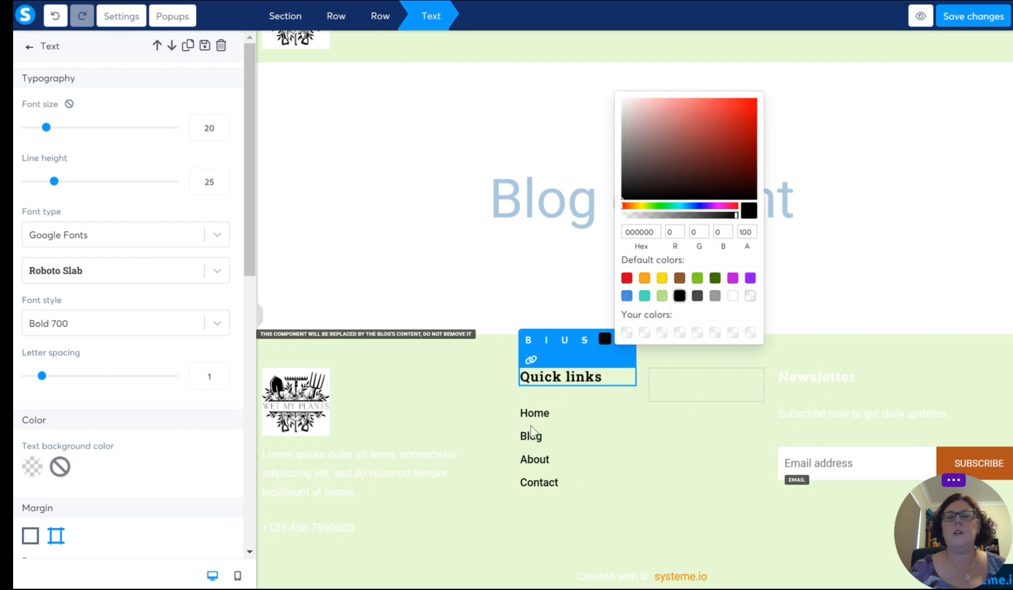
Step: Examine the link options for the Blog entry in the footer's Quick links list
left_click(543, 458)
left_click(559, 481)
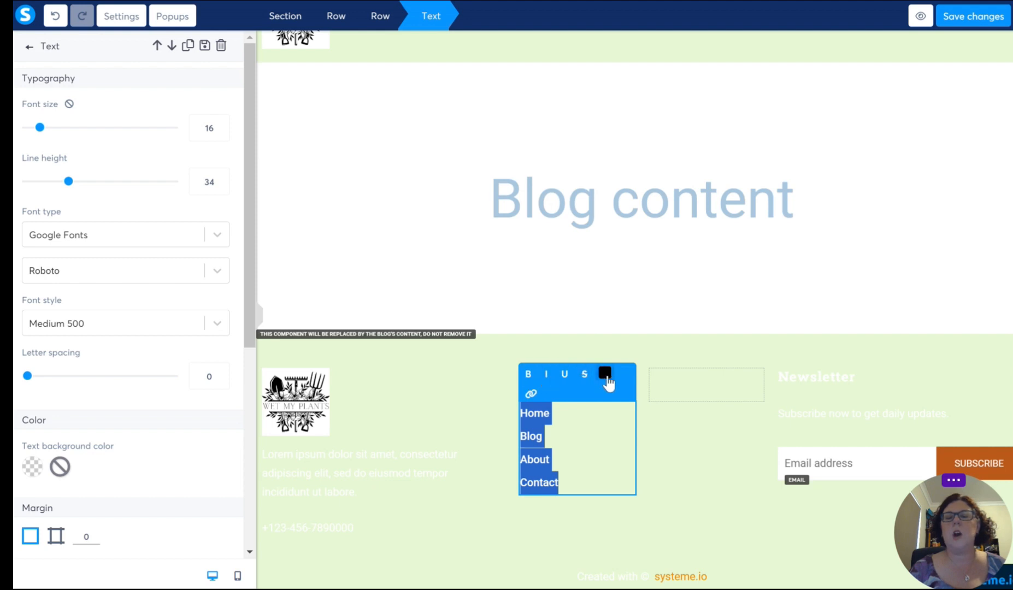
left_click(590, 440)
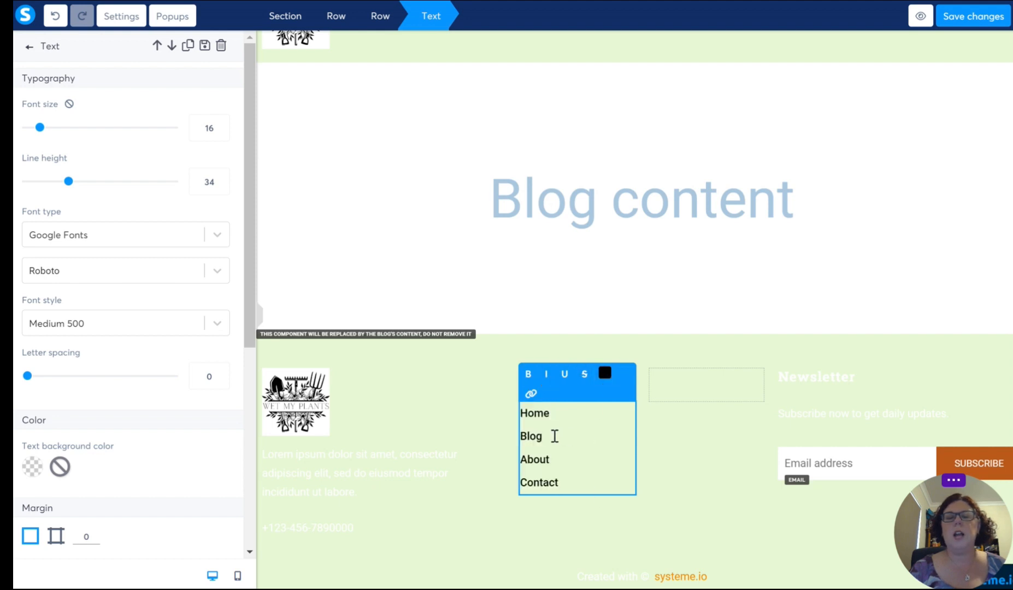
left_click_drag(554, 435, 519, 437)
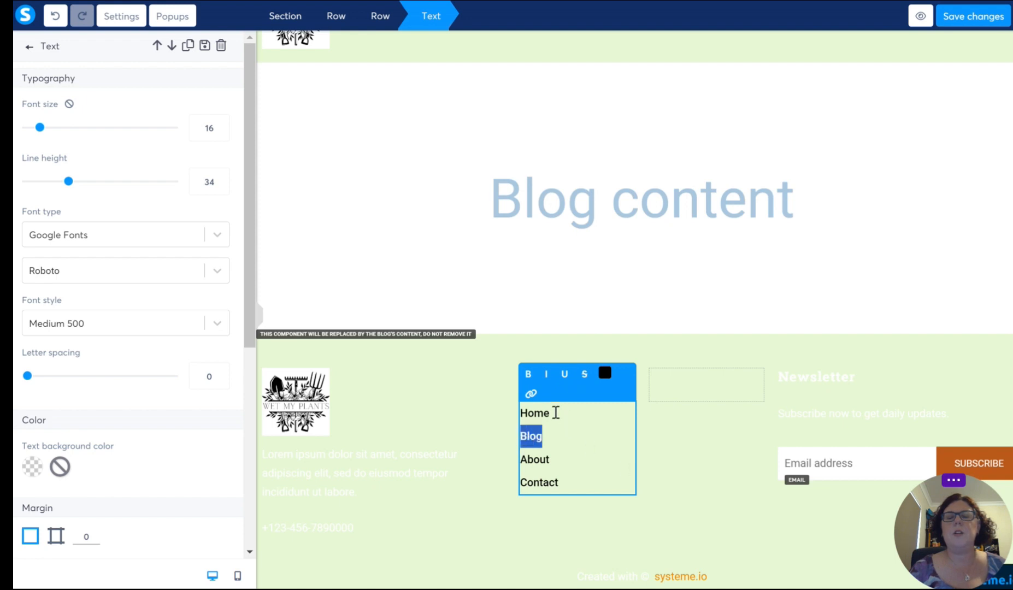
left_click(530, 393)
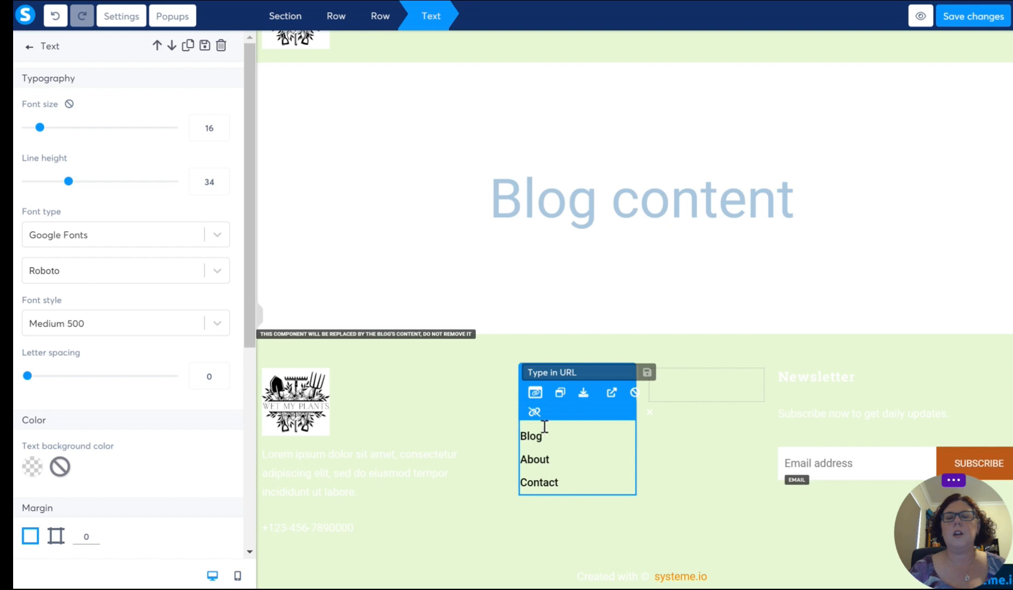
left_click(570, 437)
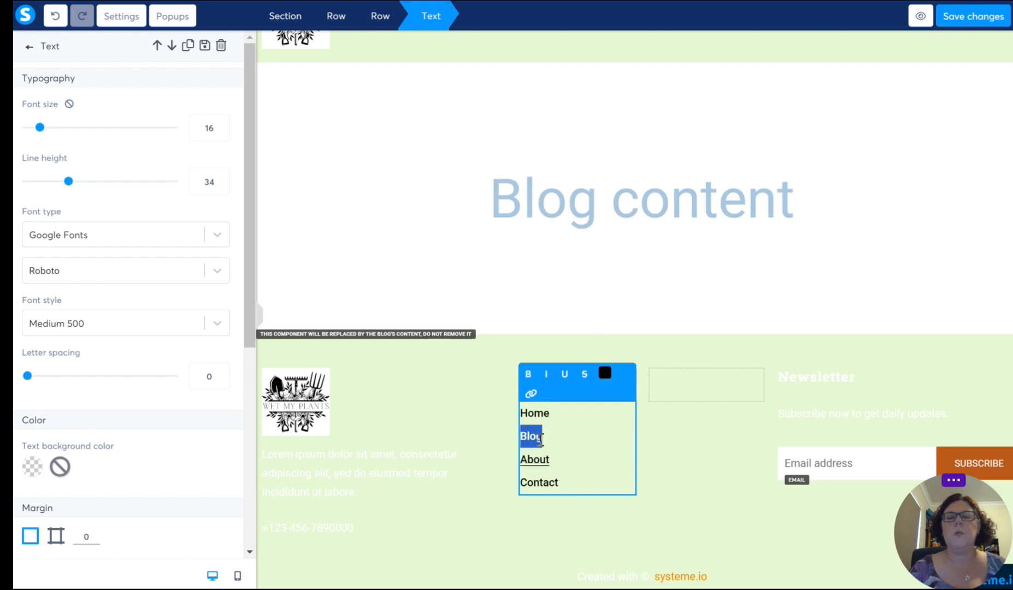
left_click(545, 442)
left_click(531, 393)
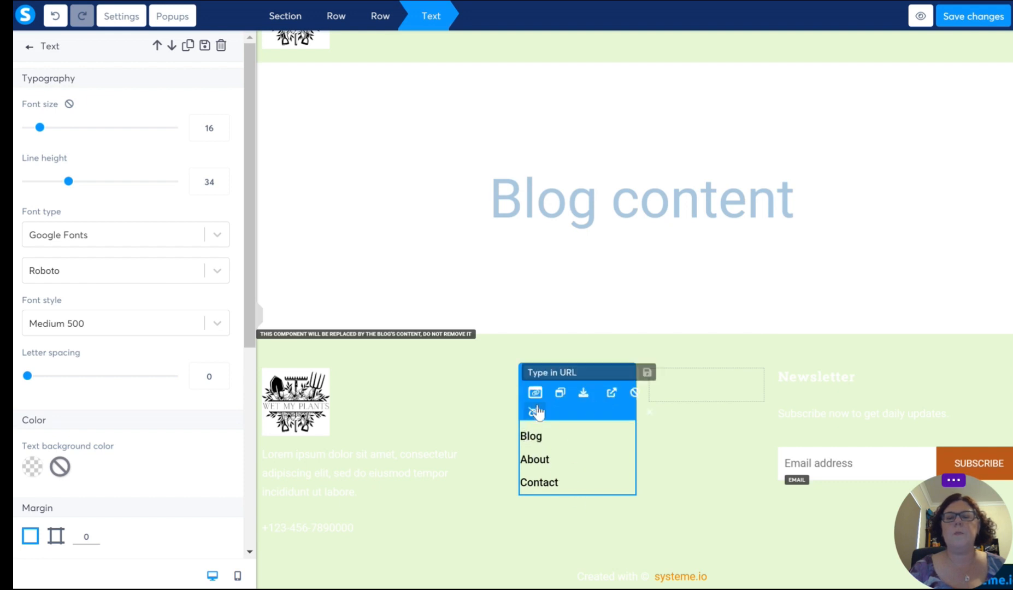
left_click(588, 446)
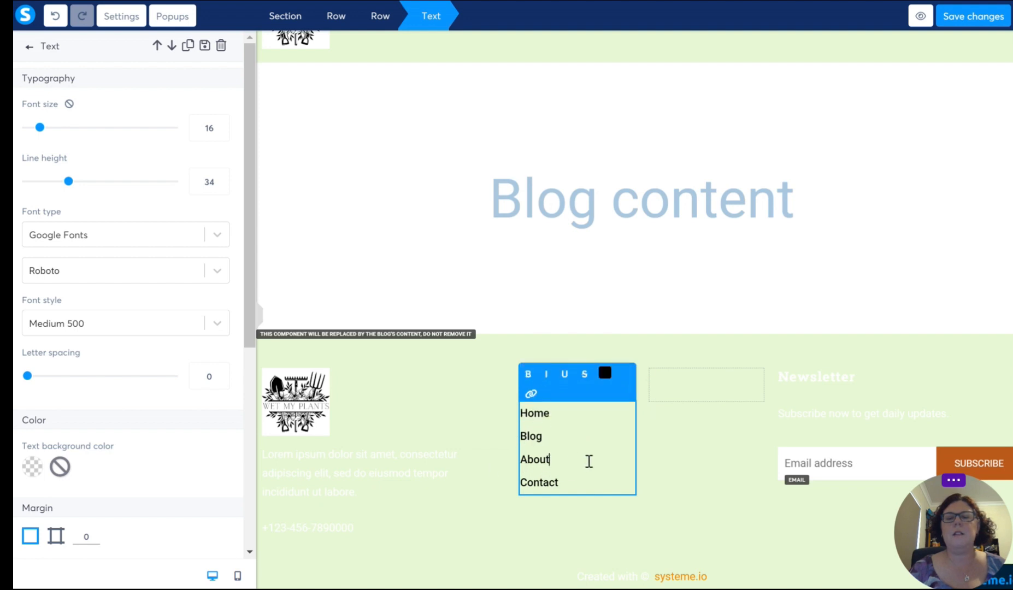
Step: Add a "Community" entry between About and Contact in the footer's Quick links list
key("Return")
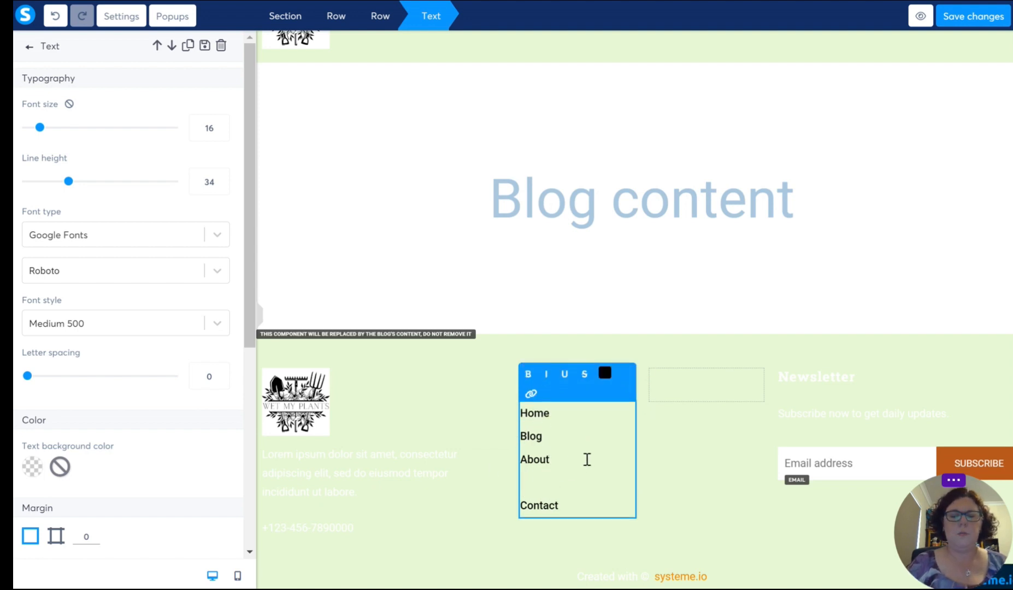
type("Commu")
key("BackSpace")
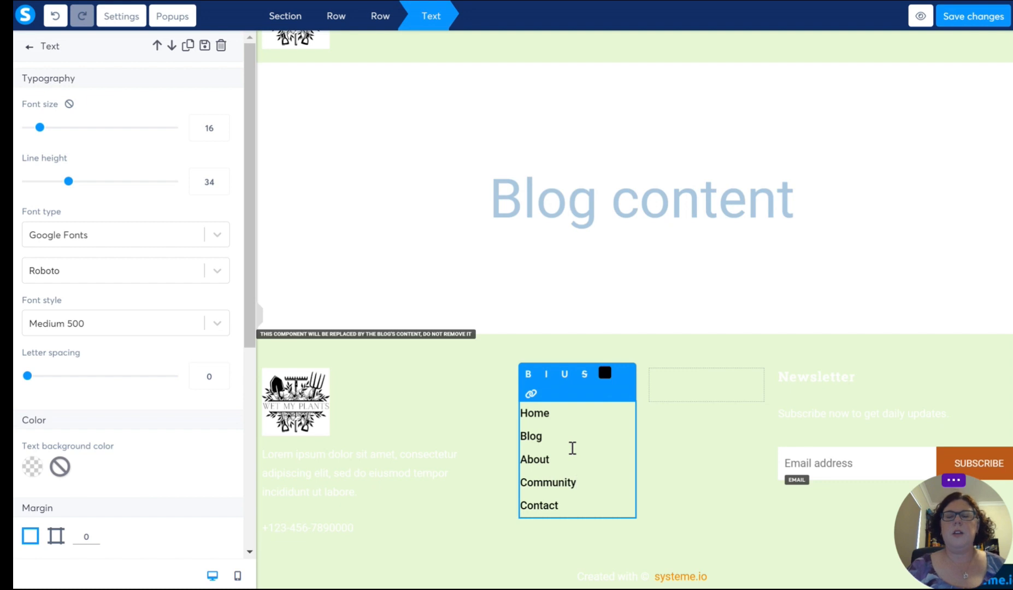
left_click(724, 301)
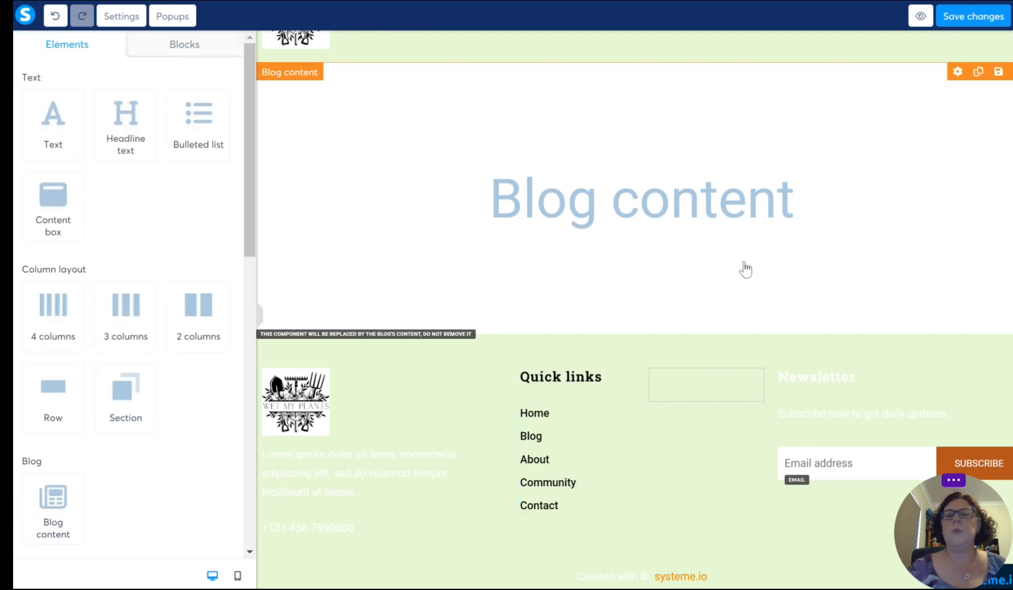
Step: Reorder the footer's Quick links to match the header menu by removing About and re-entering it between Home and Blog
scroll(732, 251, "up", 1)
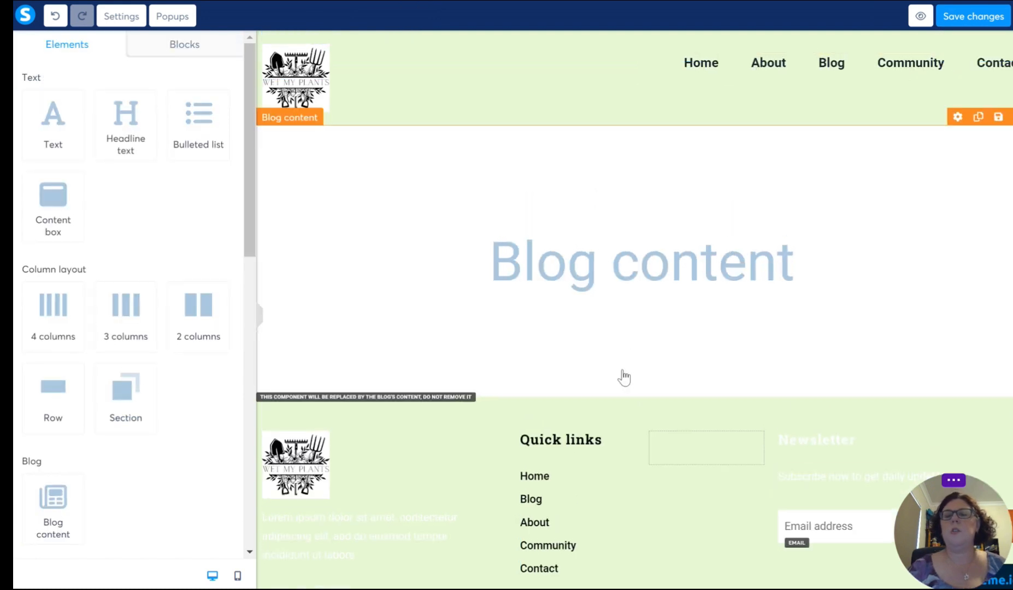
scroll(611, 415, "down", 1)
left_click(588, 436)
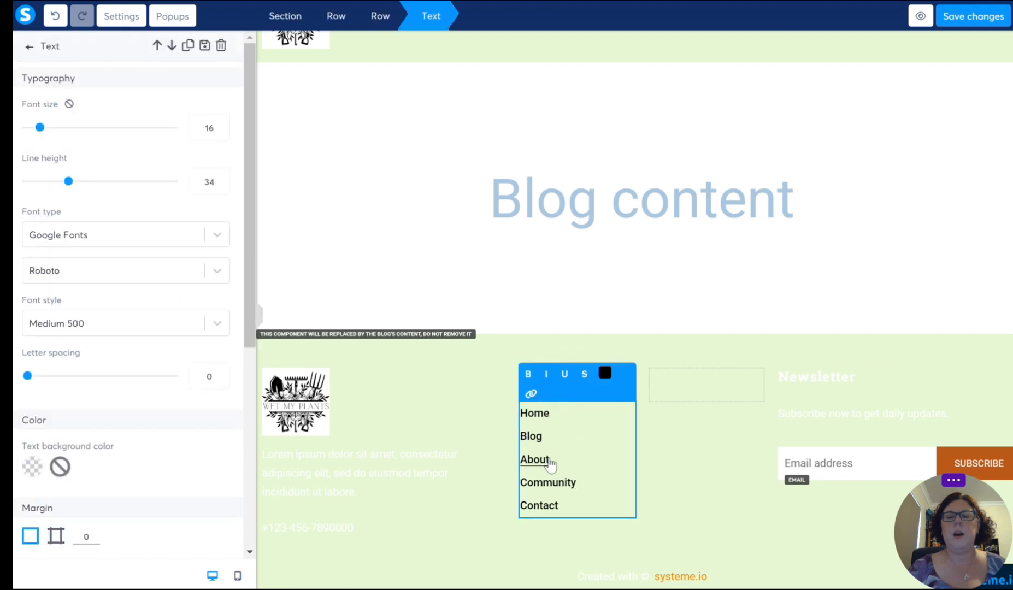
left_click_drag(553, 459, 521, 458)
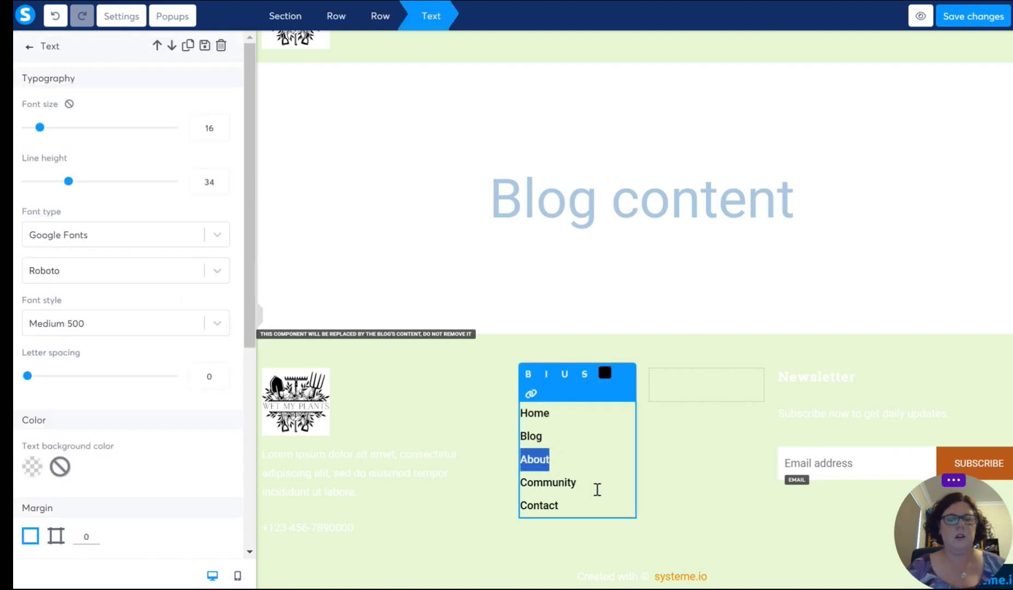
key("BackSpace")
key("BackSpace")
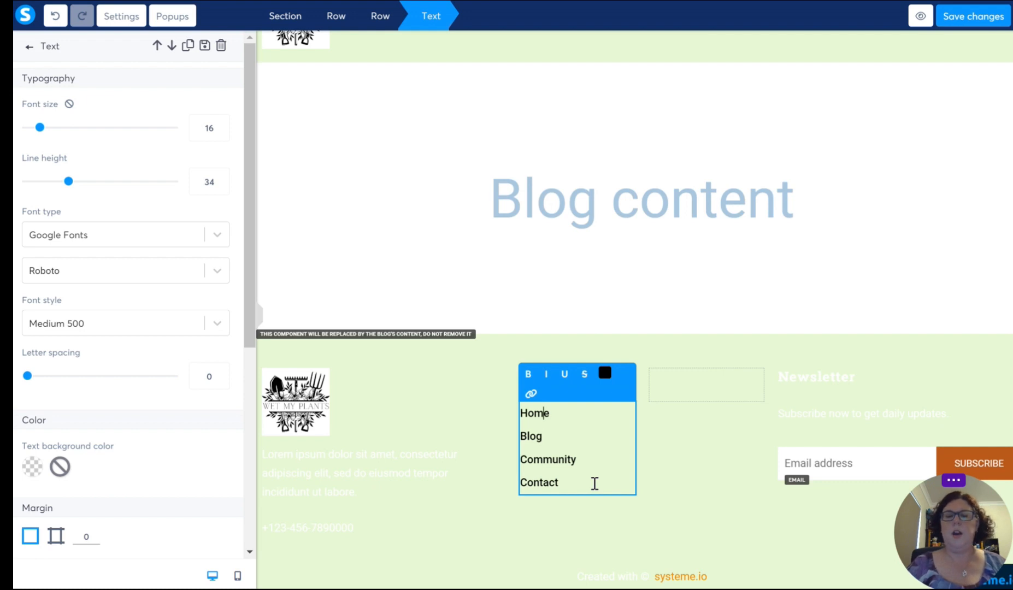
key("Return")
type("About")
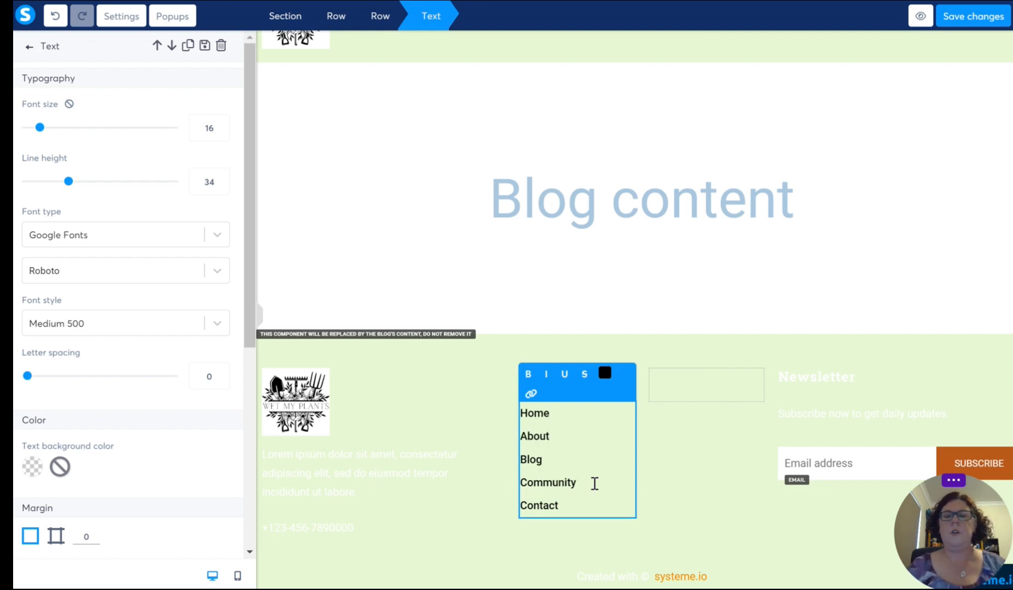
left_click(574, 501)
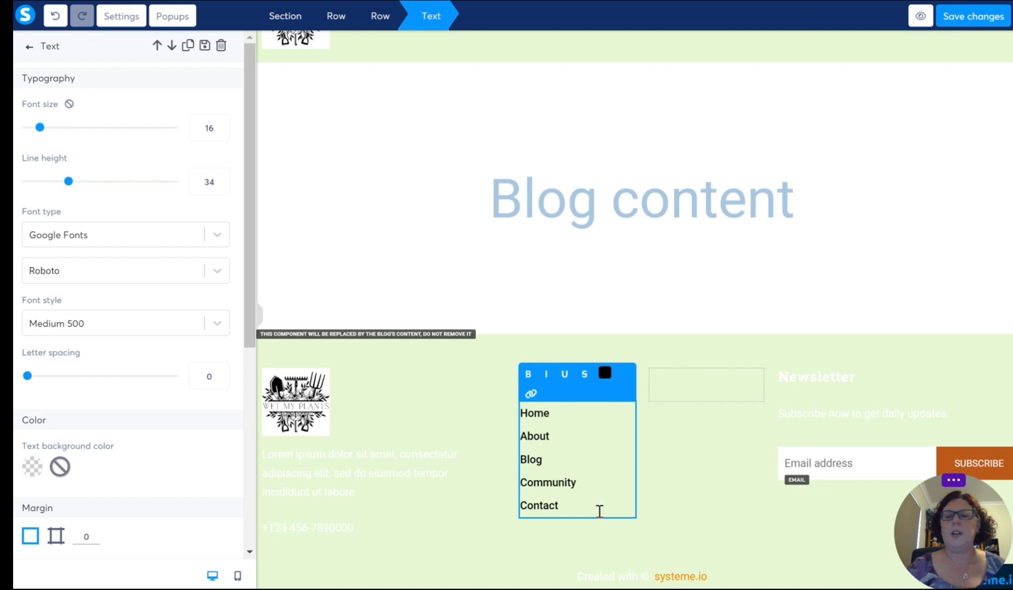
left_click(549, 414)
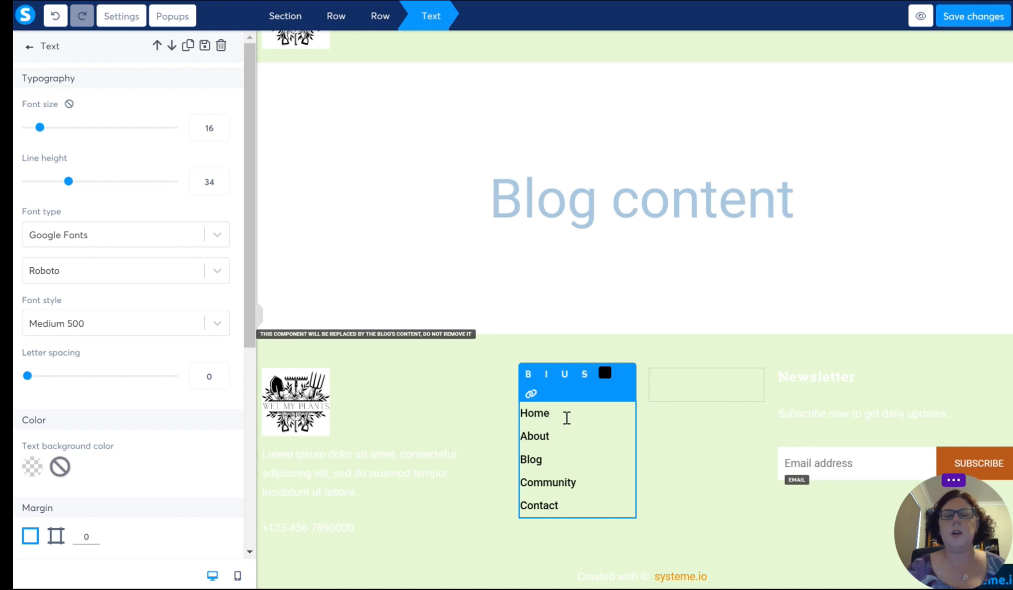
left_click(534, 416)
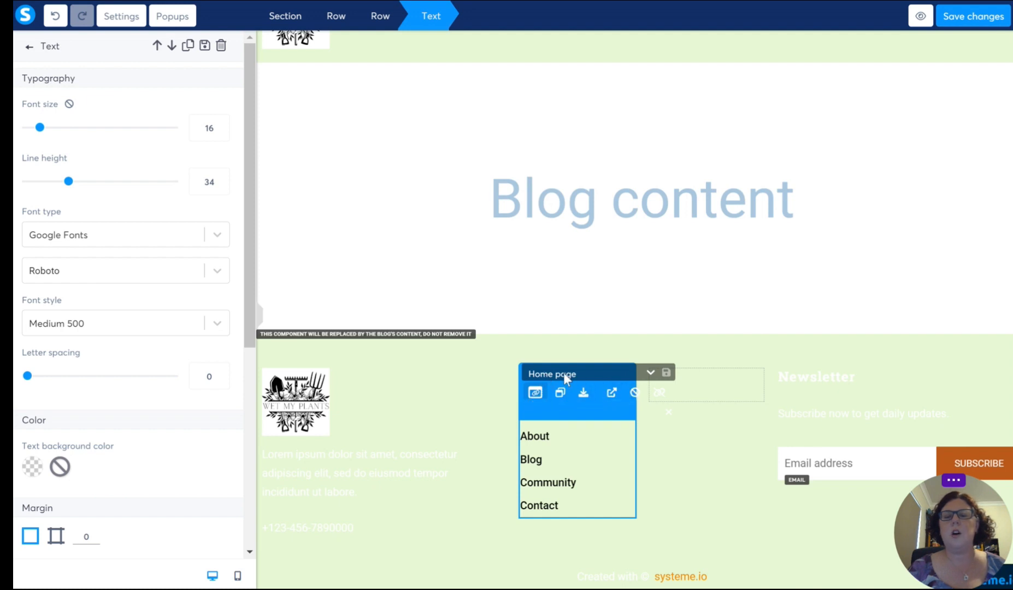
left_click(653, 372)
left_click(653, 373)
left_click(583, 476)
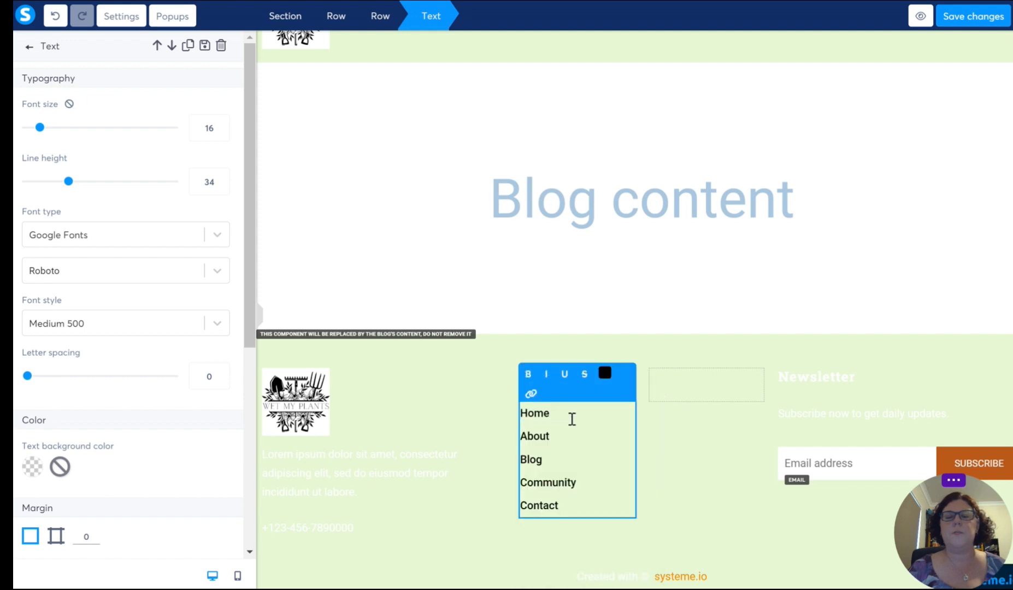
Step: Link the Home entry in the footer's Quick links list to the blog's Home page
left_click_drag(556, 415, 519, 414)
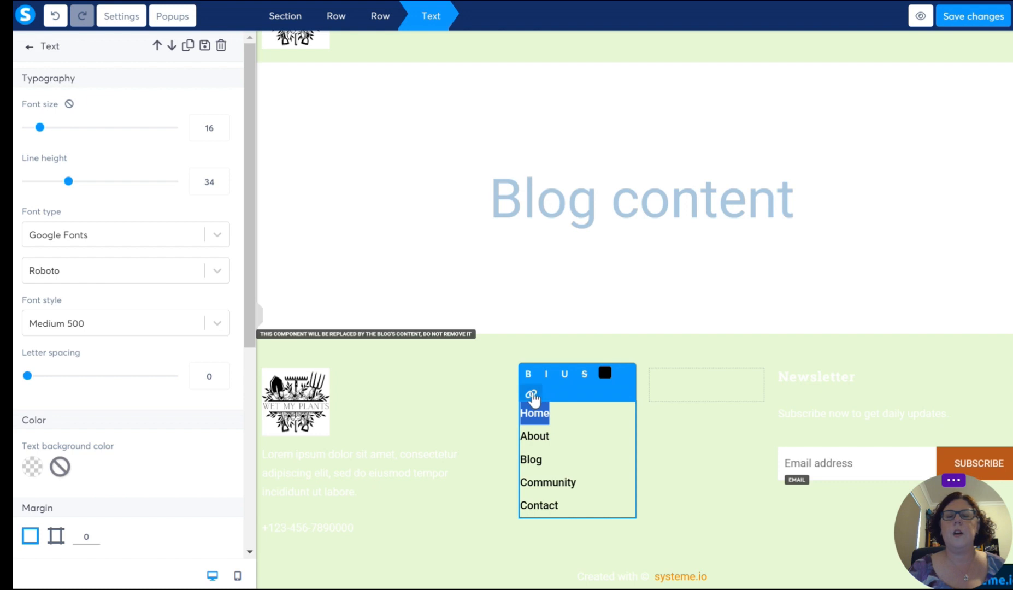
left_click(530, 394)
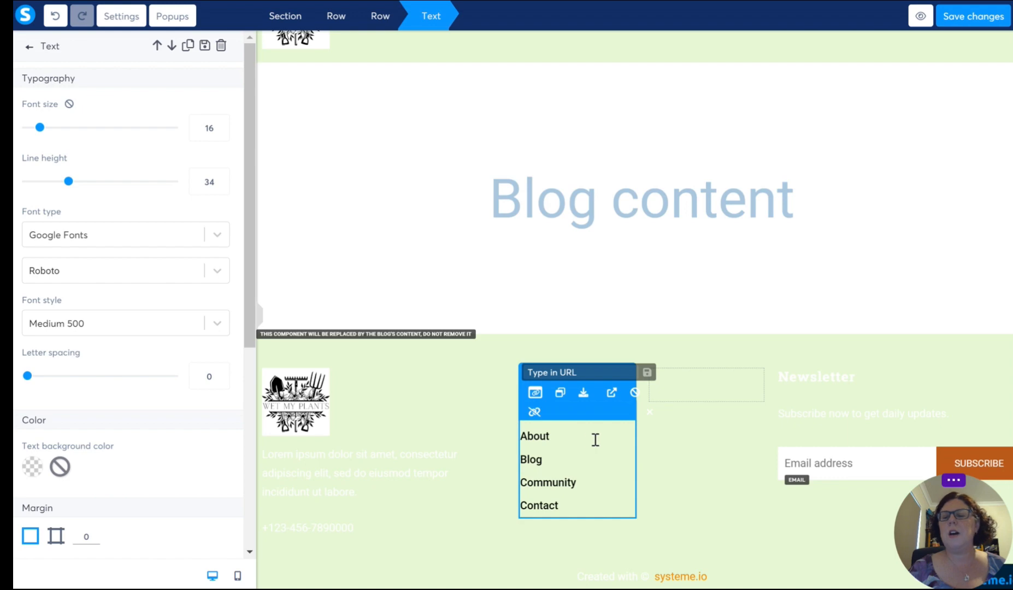
left_click(536, 395)
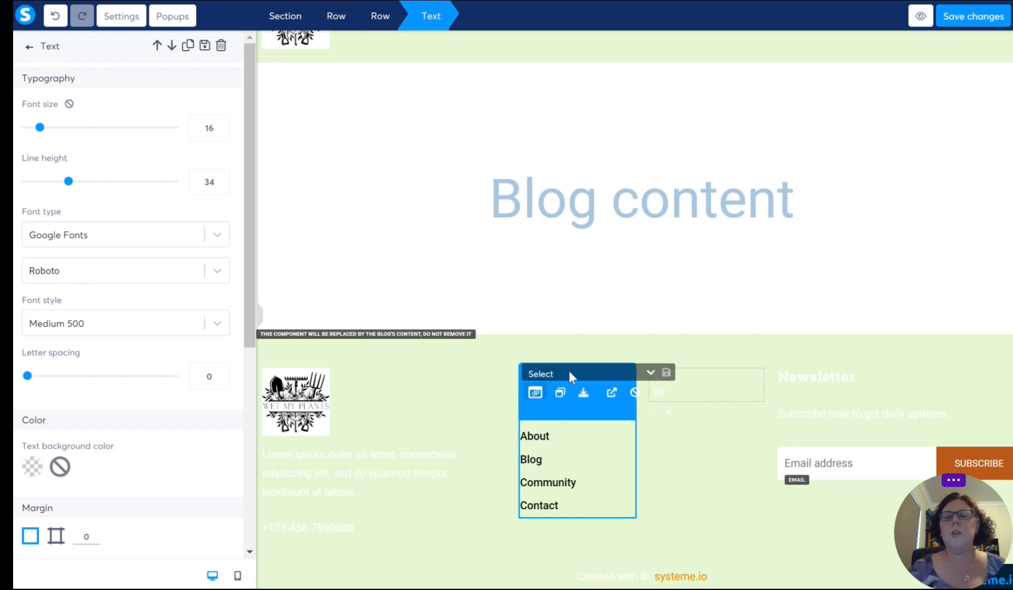
left_click(650, 373)
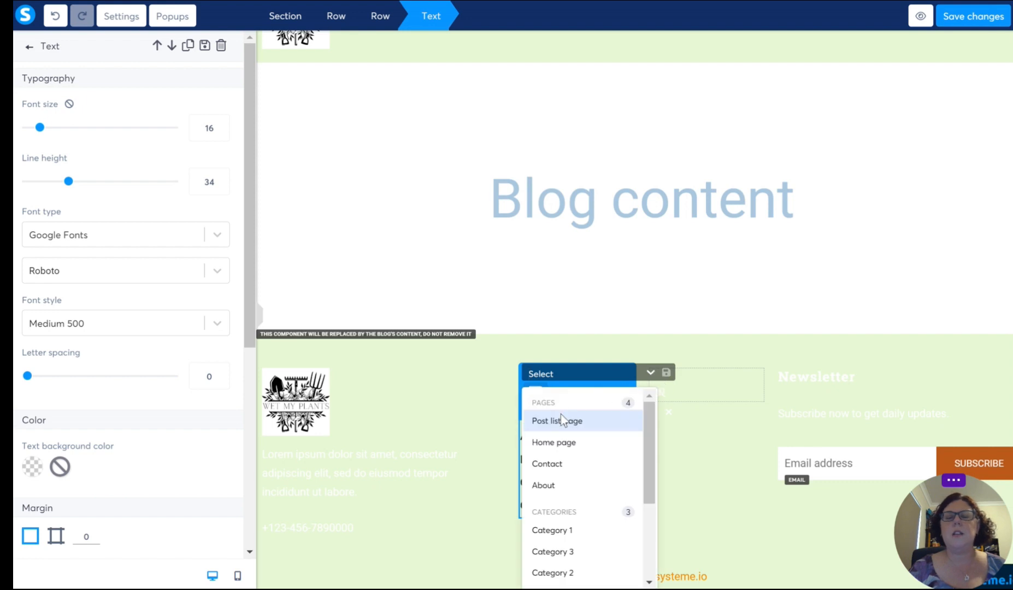
left_click(552, 445)
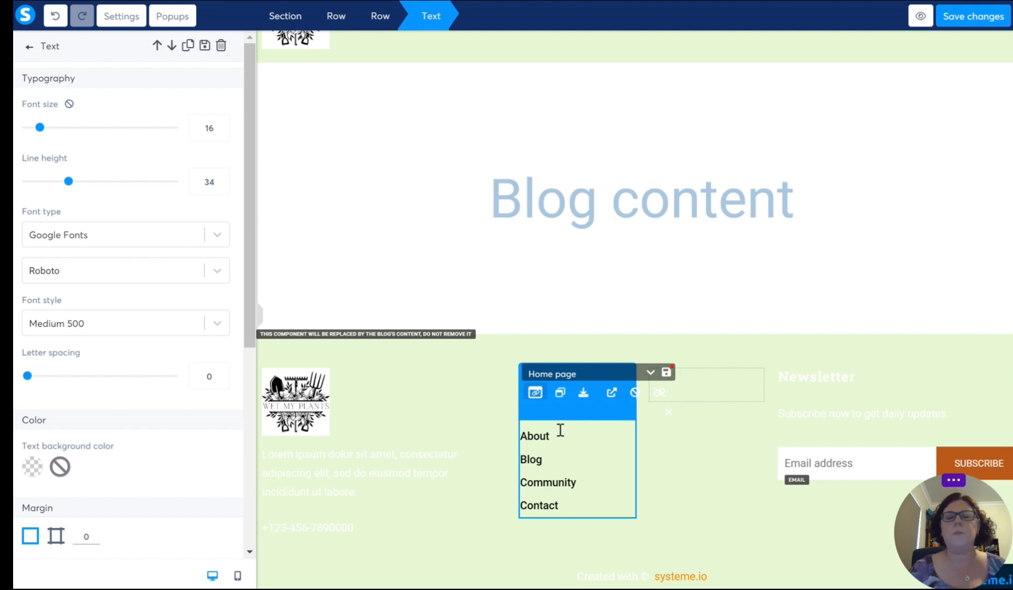
double_click(549, 419)
Step: Link the About entry in the footer's Quick links list to the About page and save the link
double_click(553, 436)
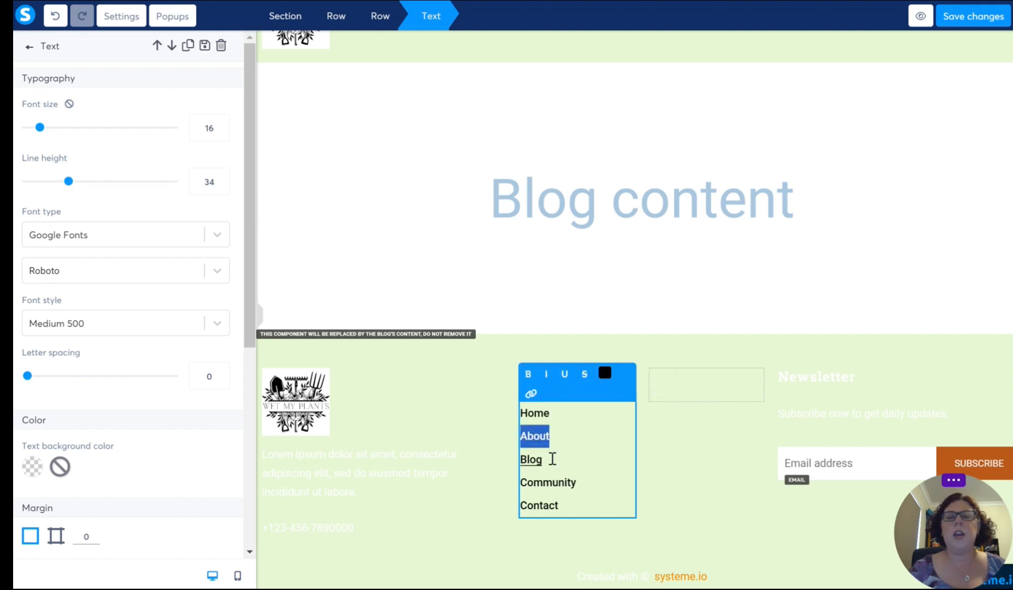
left_click(531, 394)
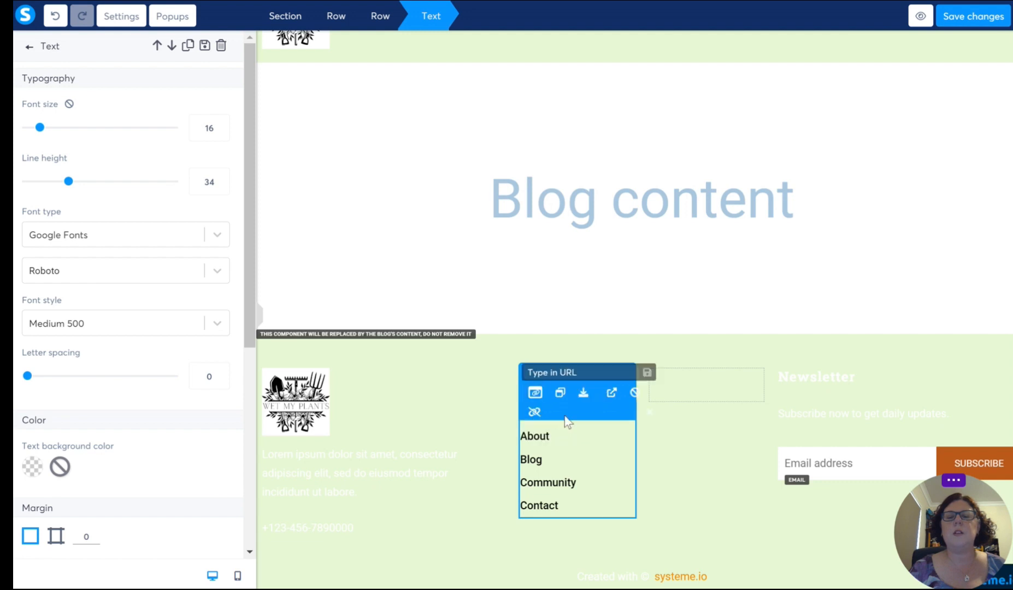
left_click(536, 393)
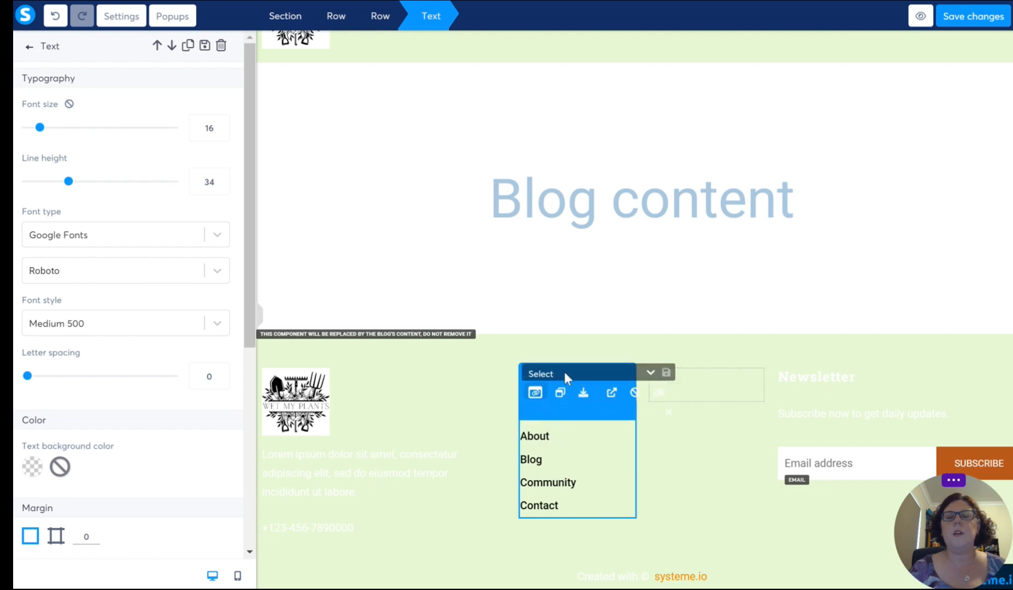
left_click(560, 374)
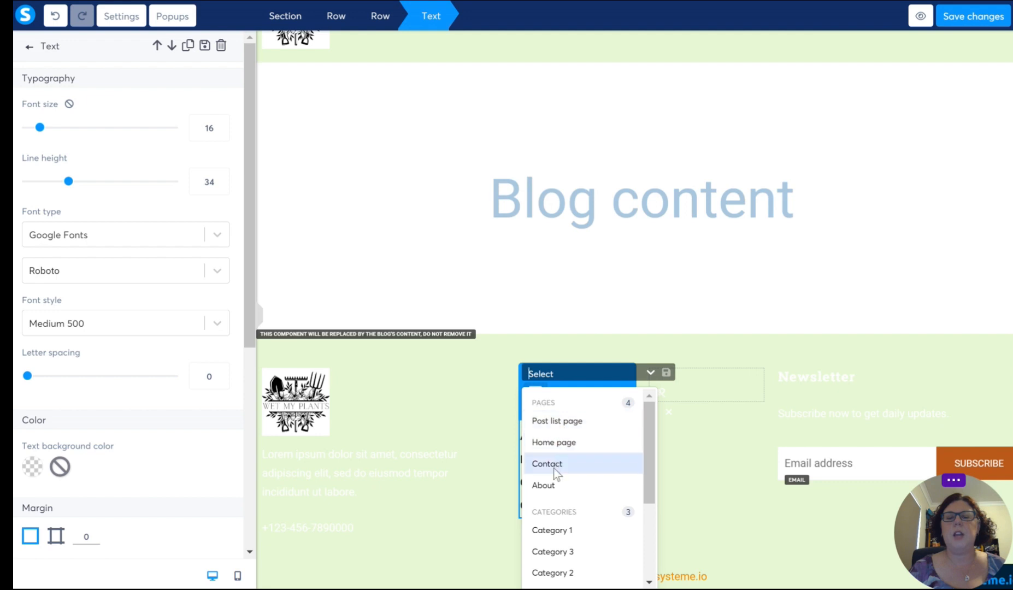
left_click(553, 484)
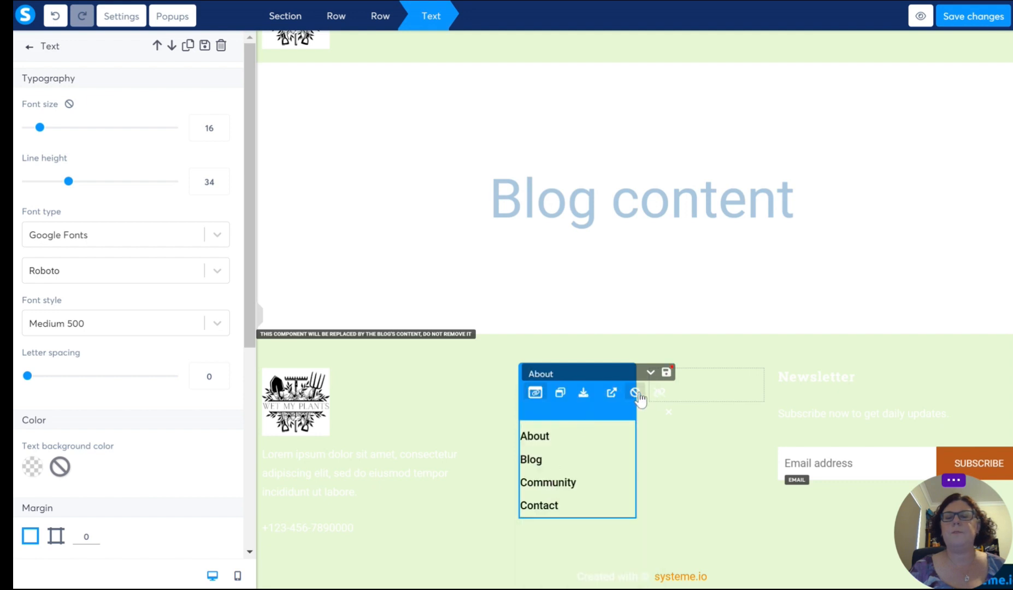
left_click(666, 372)
left_click(604, 445)
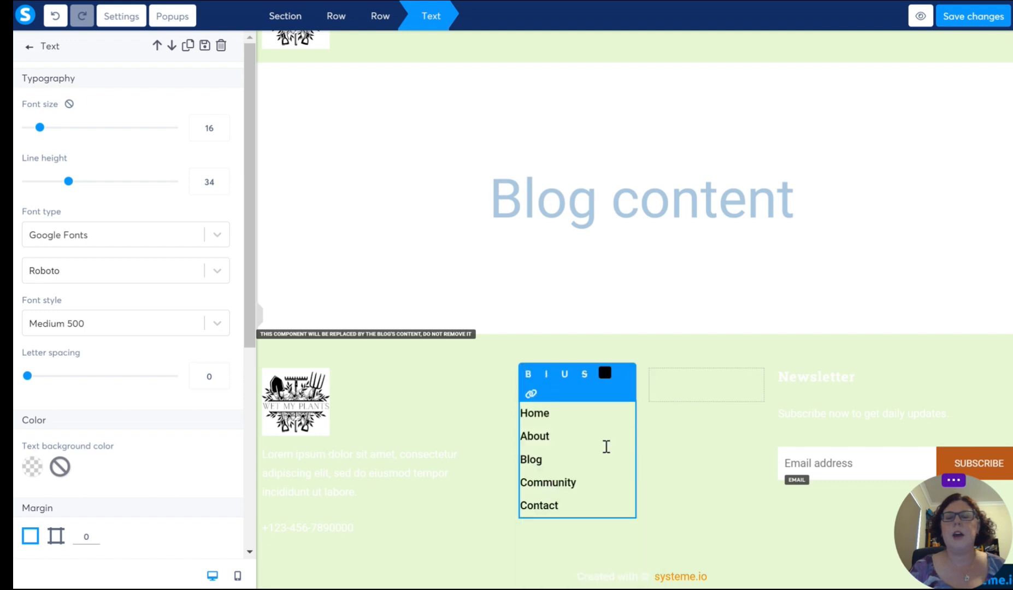
Step: Link the Blog entry in the footer's Quick links list to the Post list page and save the link
double_click(550, 458)
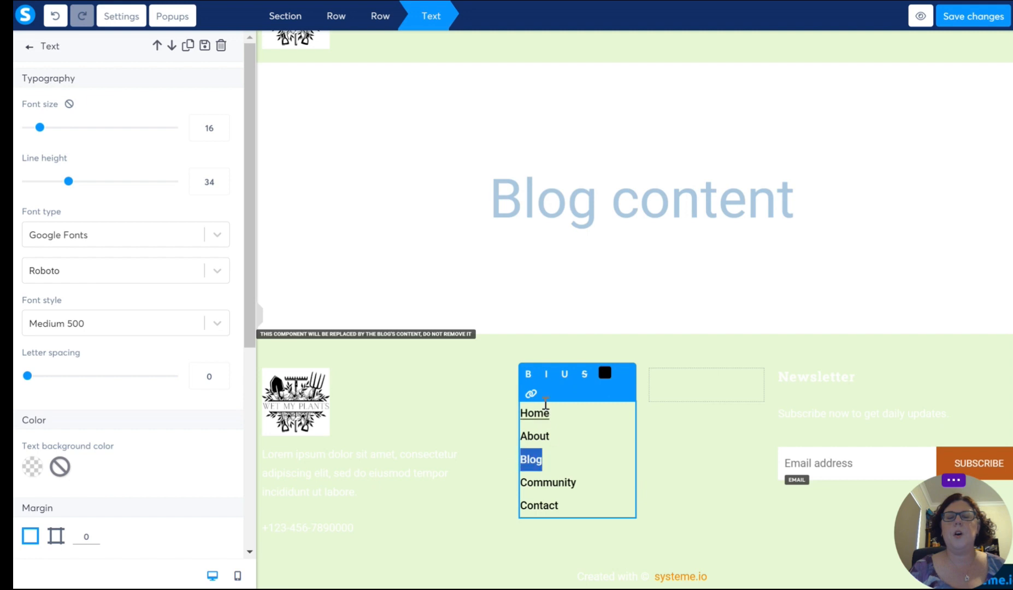
left_click(532, 394)
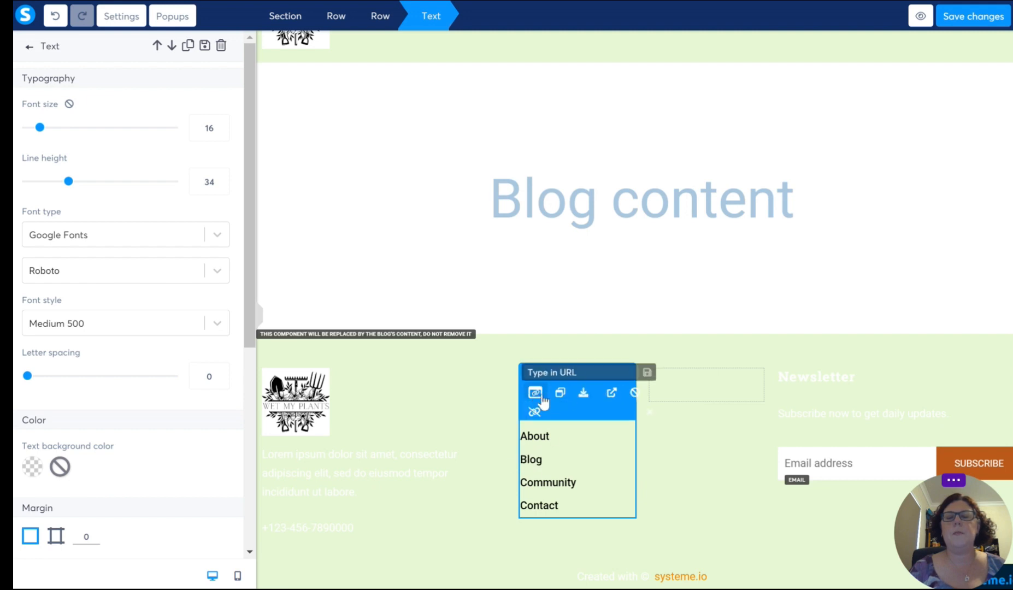
left_click(534, 394)
left_click(552, 375)
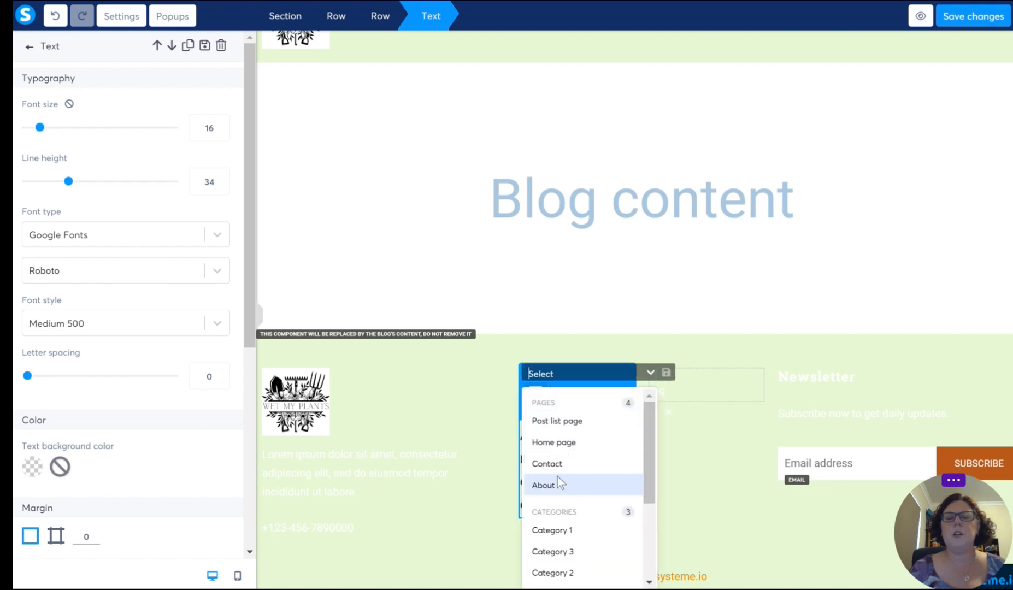
left_click(561, 422)
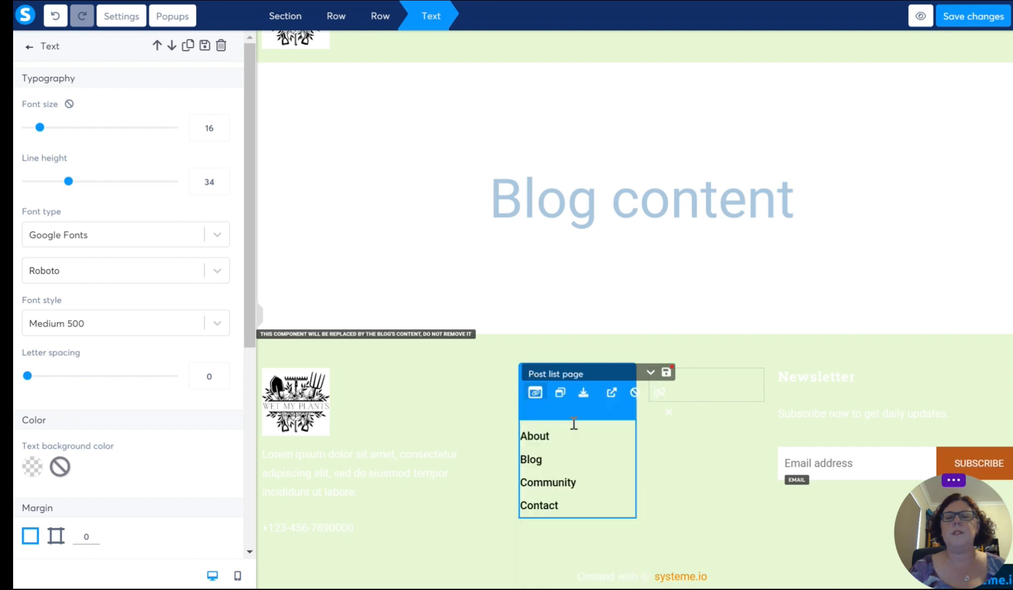
left_click(666, 373)
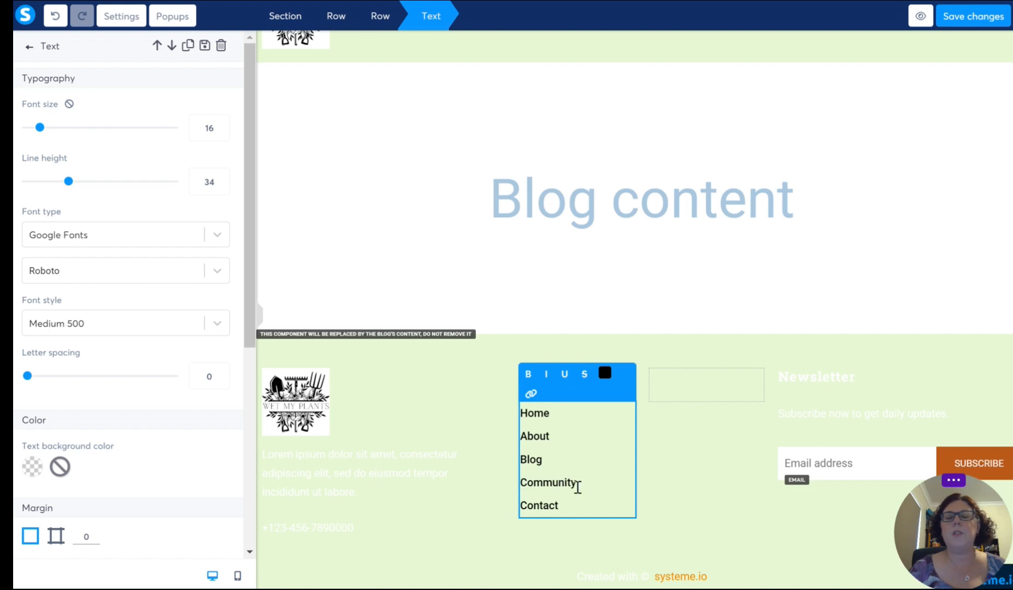
Step: Link the Contact entry in the footer's Quick links list to the Contact page and leave the list
left_click_drag(565, 504, 519, 507)
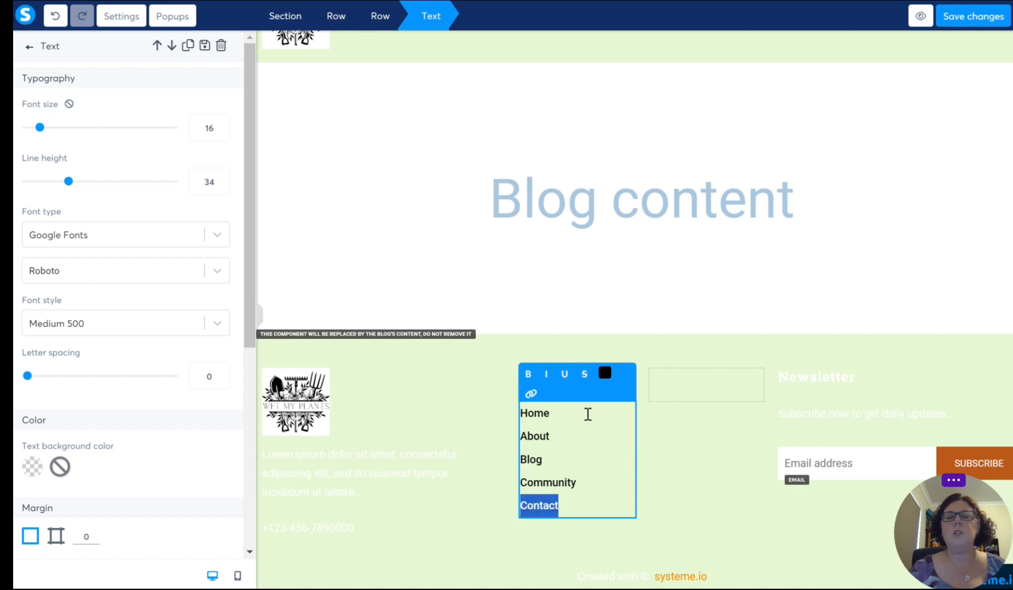
left_click(531, 394)
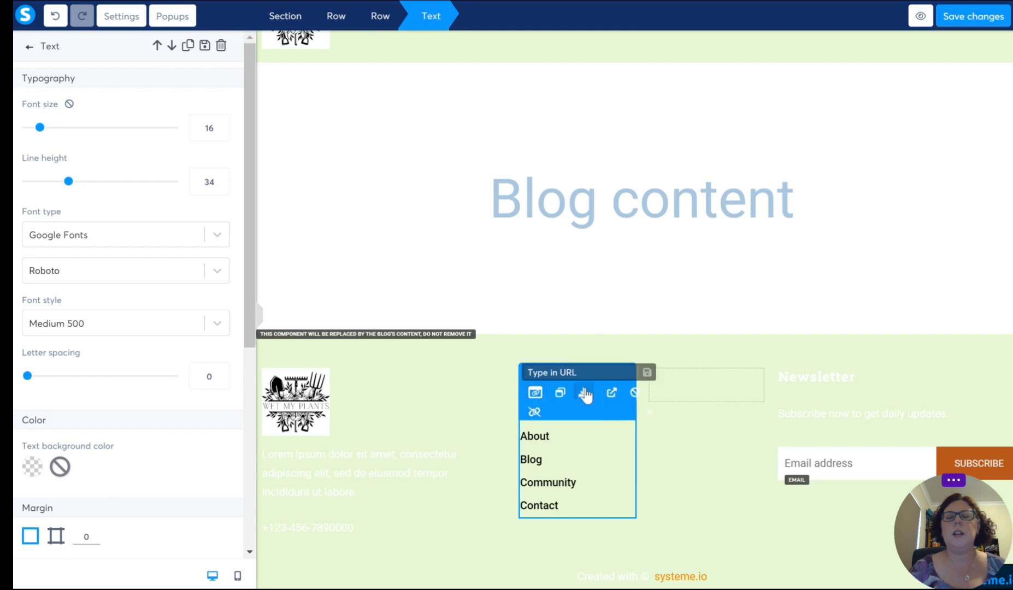
left_click(535, 394)
left_click(639, 374)
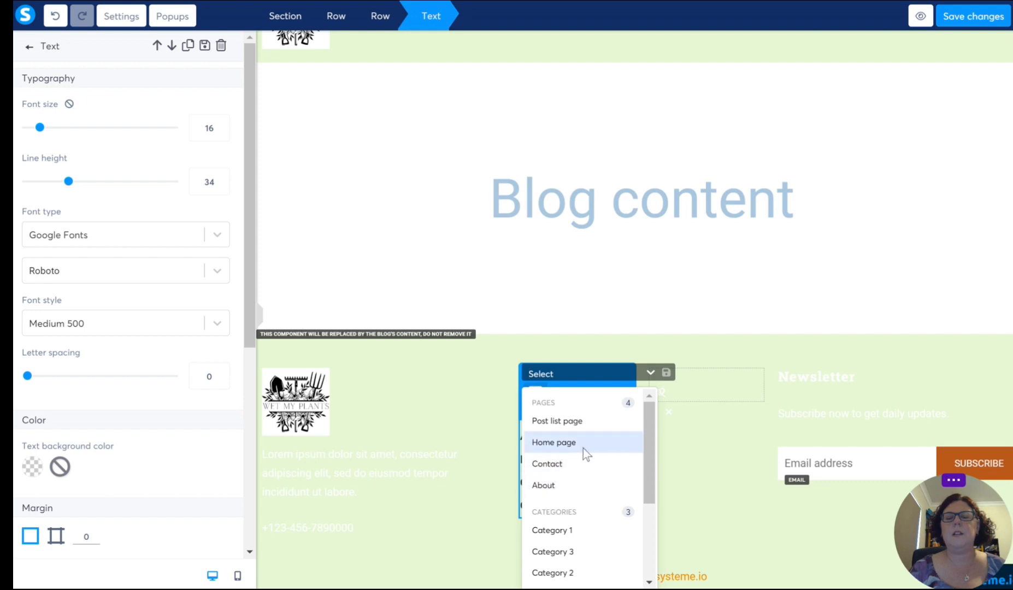
left_click(549, 464)
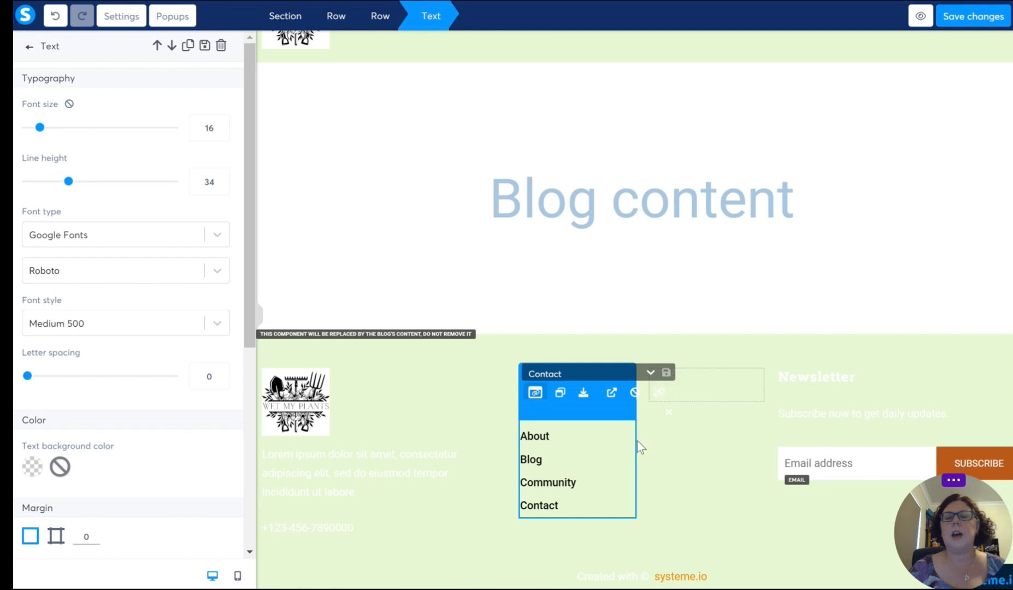
left_click(499, 441)
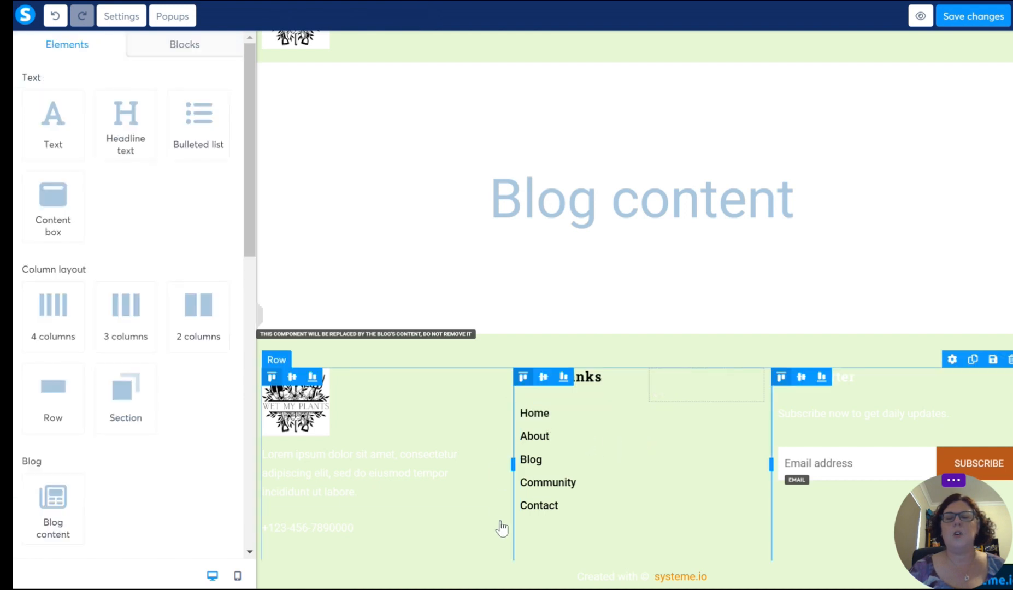
Step: Delete the Lorem ipsum placeholder paragraph below the footer logo
left_click(367, 488)
left_click_drag(380, 493, 247, 442)
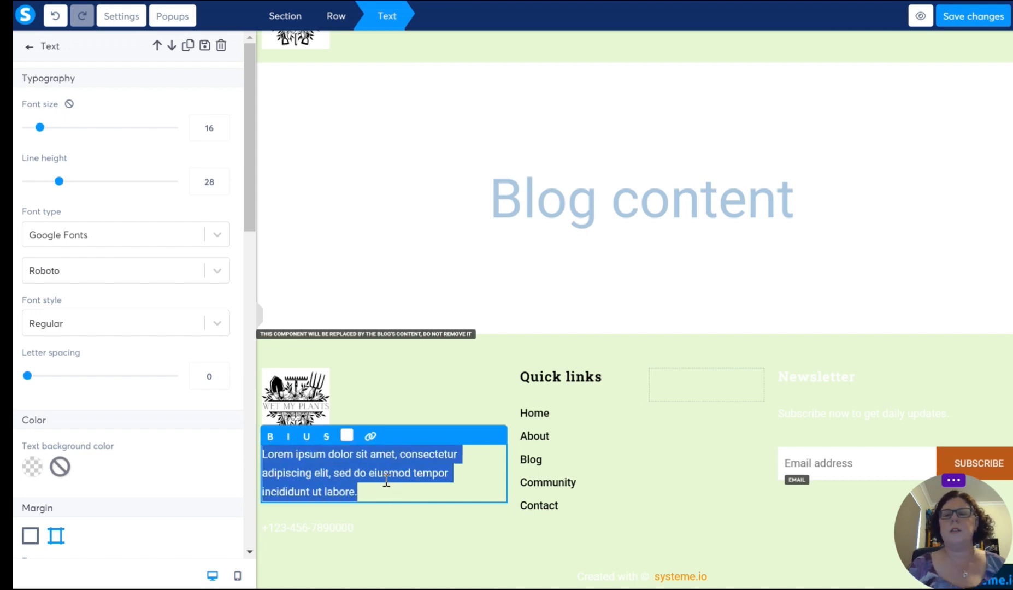
left_click(406, 527)
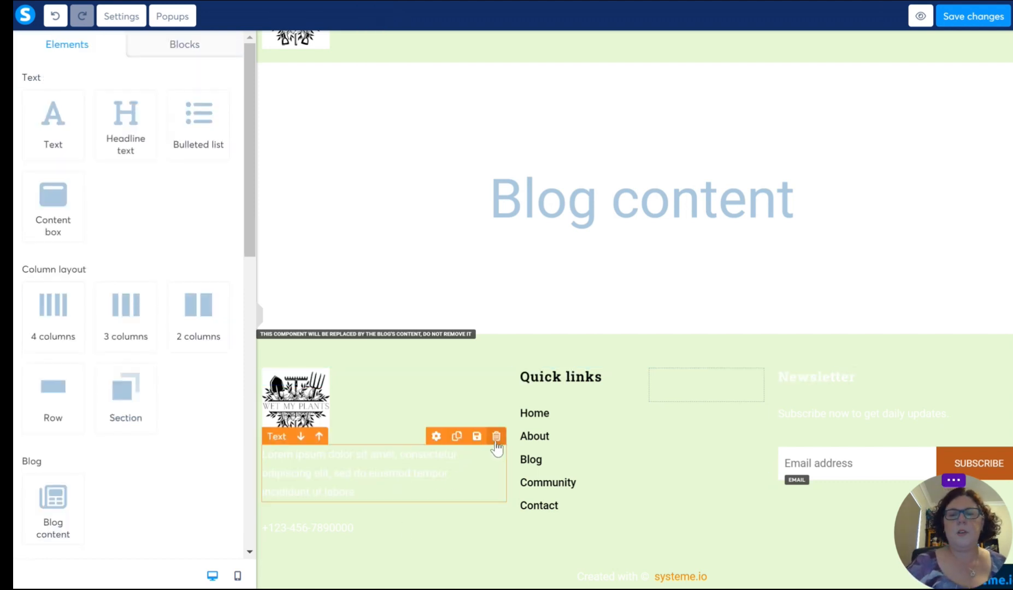
left_click(496, 435)
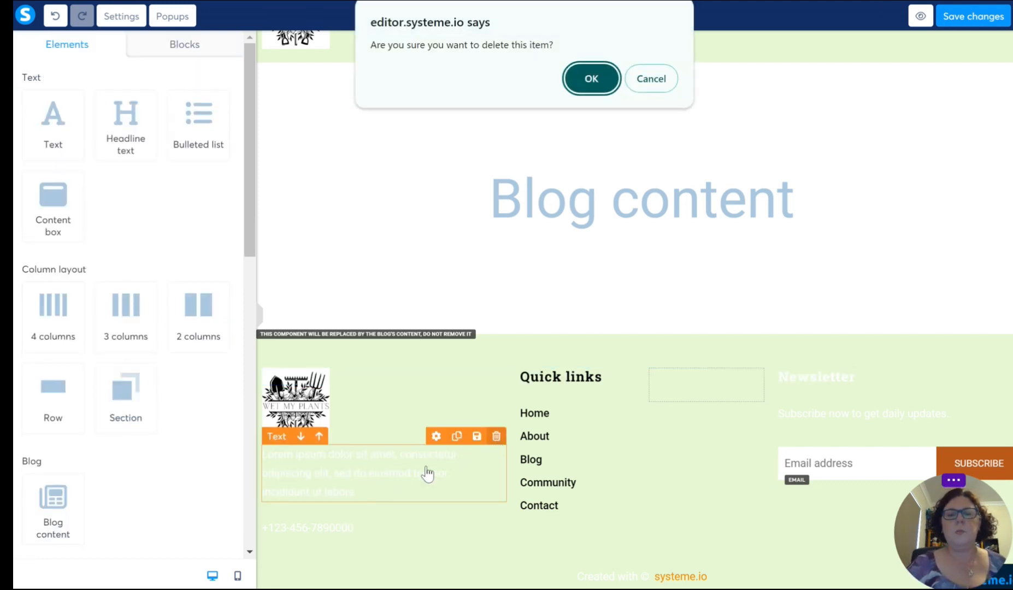
left_click(583, 81)
Step: Delete the placeholder phone number text below the footer logo
left_click(312, 515)
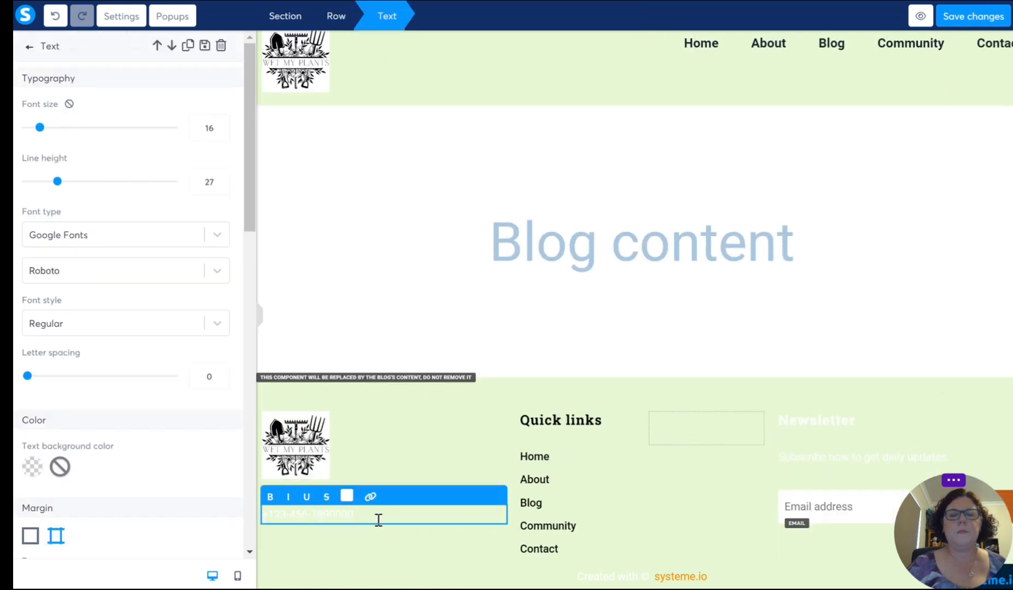
left_click_drag(378, 515, 249, 517)
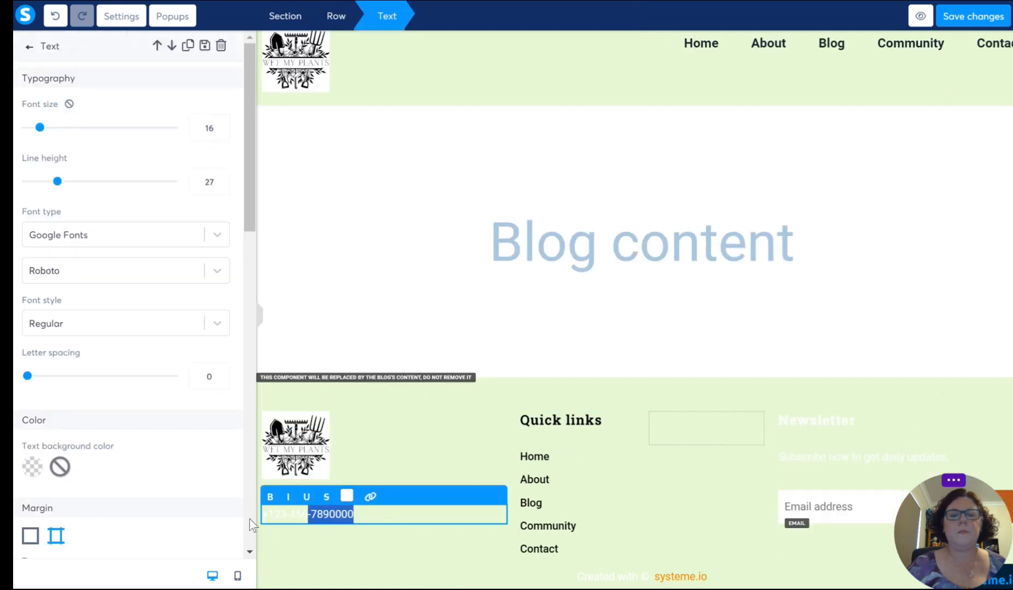
left_click(454, 536)
left_click(496, 496)
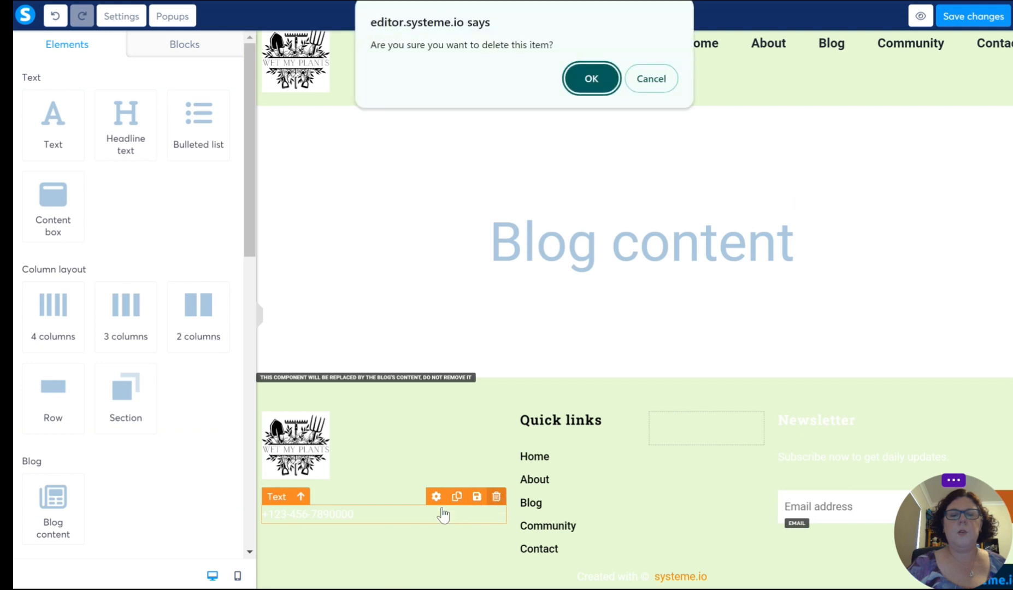
key("Return")
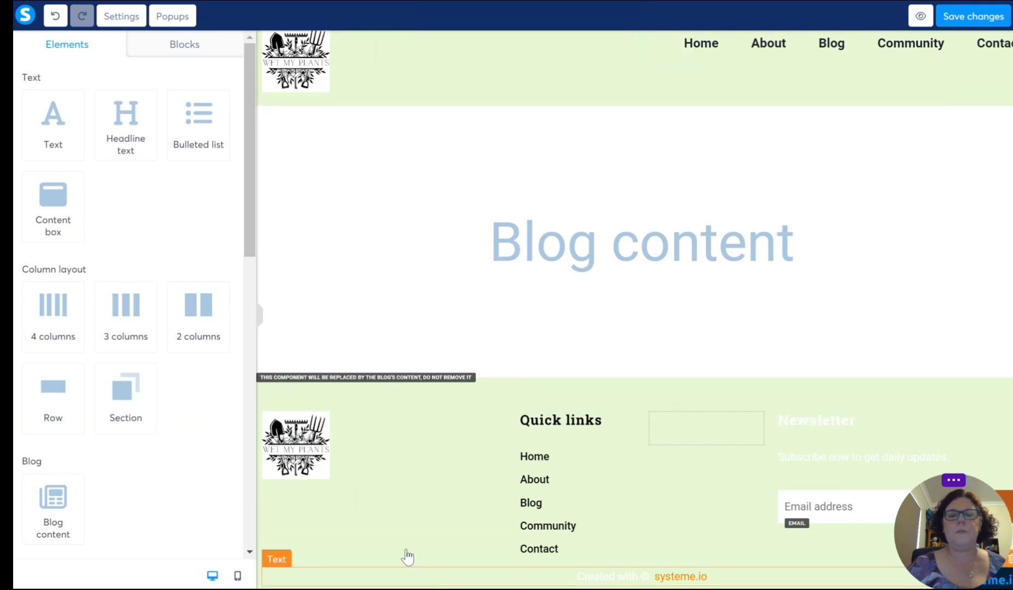
Step: Set the image size of the footer logo to 200
left_click(329, 469)
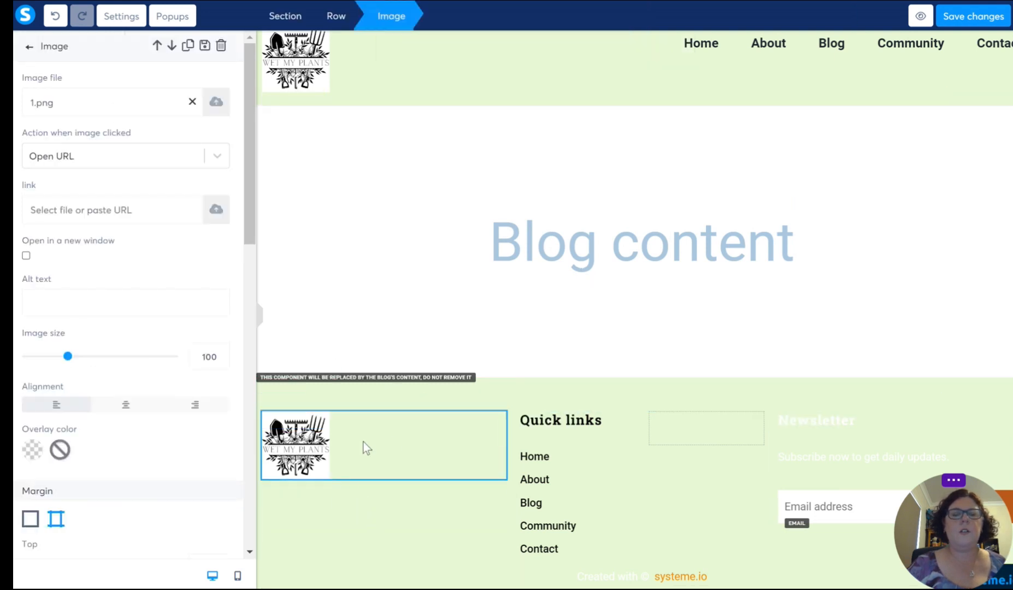
left_click(354, 513)
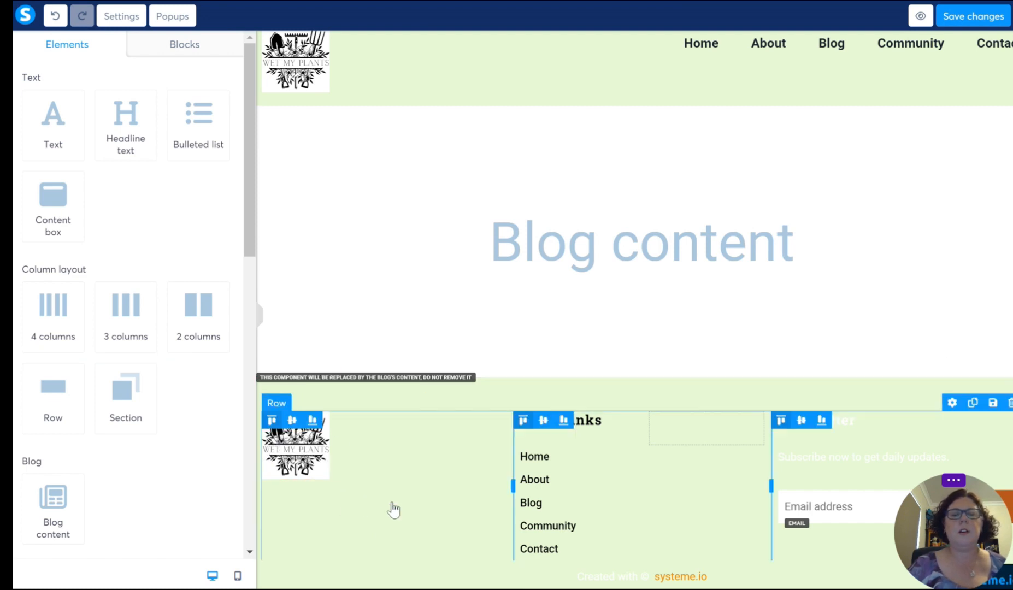
left_click(316, 458)
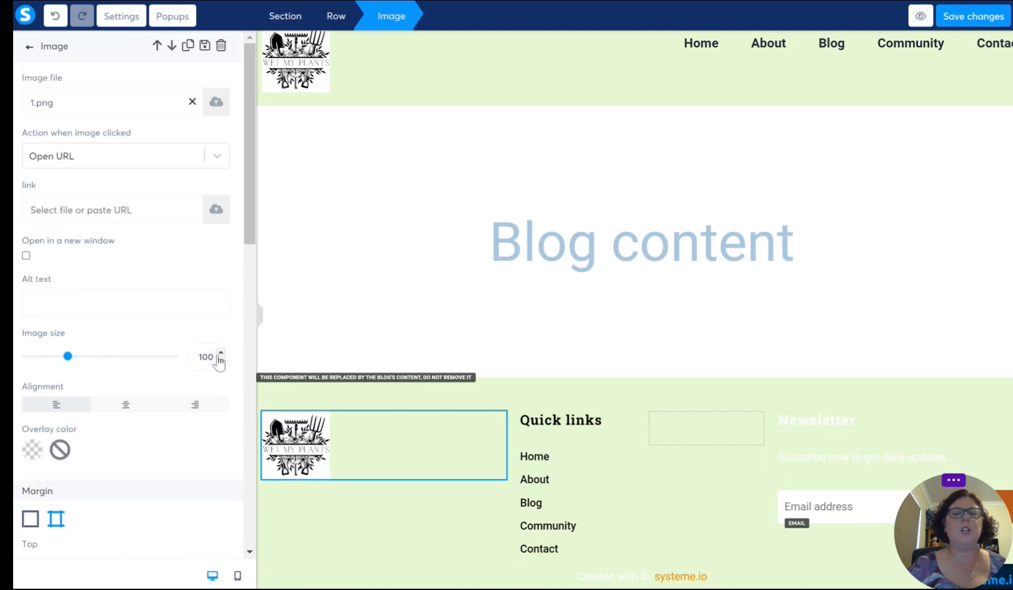
double_click(199, 357)
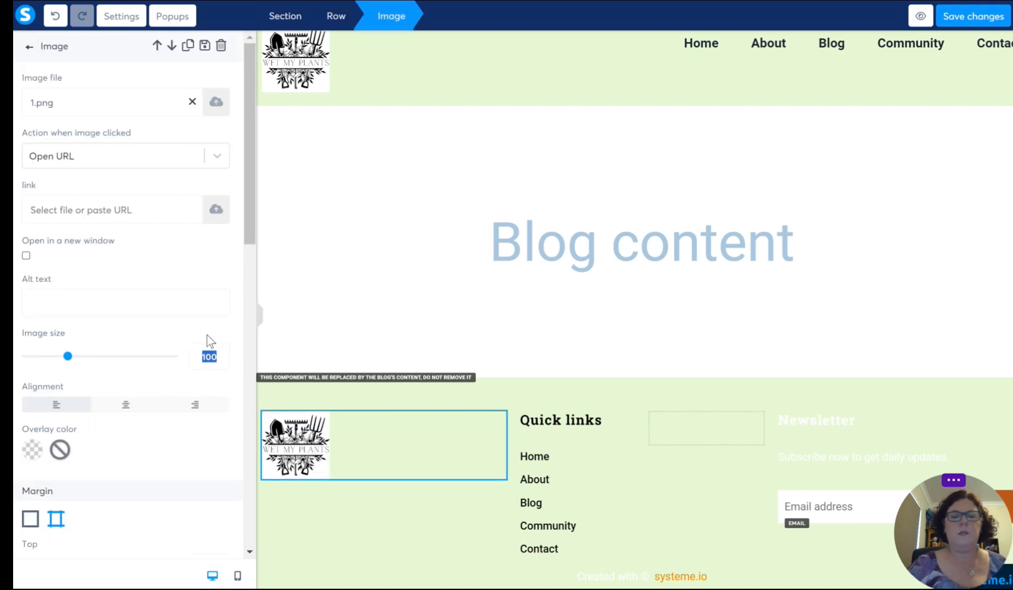
type("200")
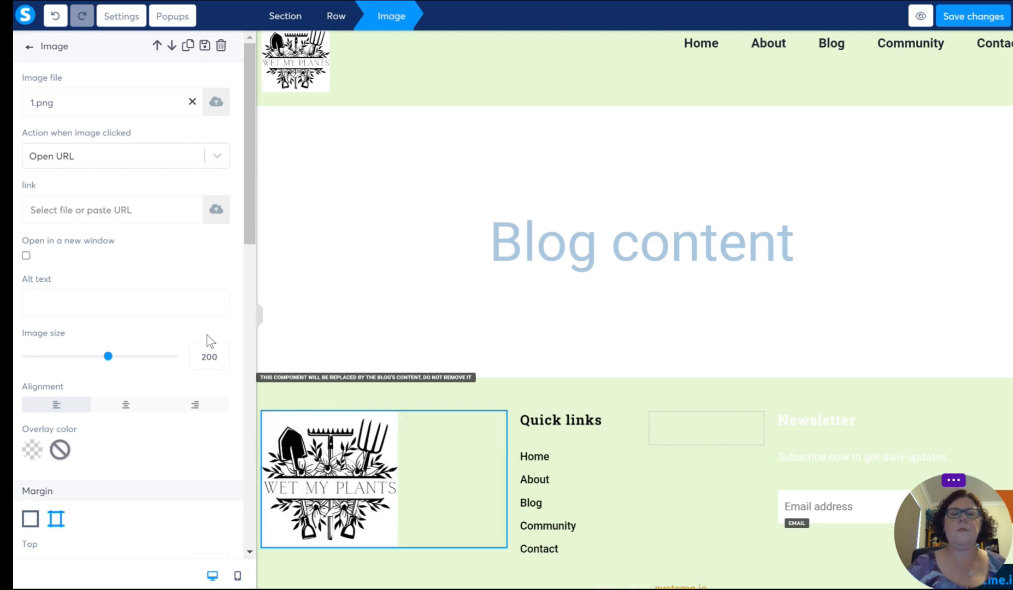
left_click(485, 529)
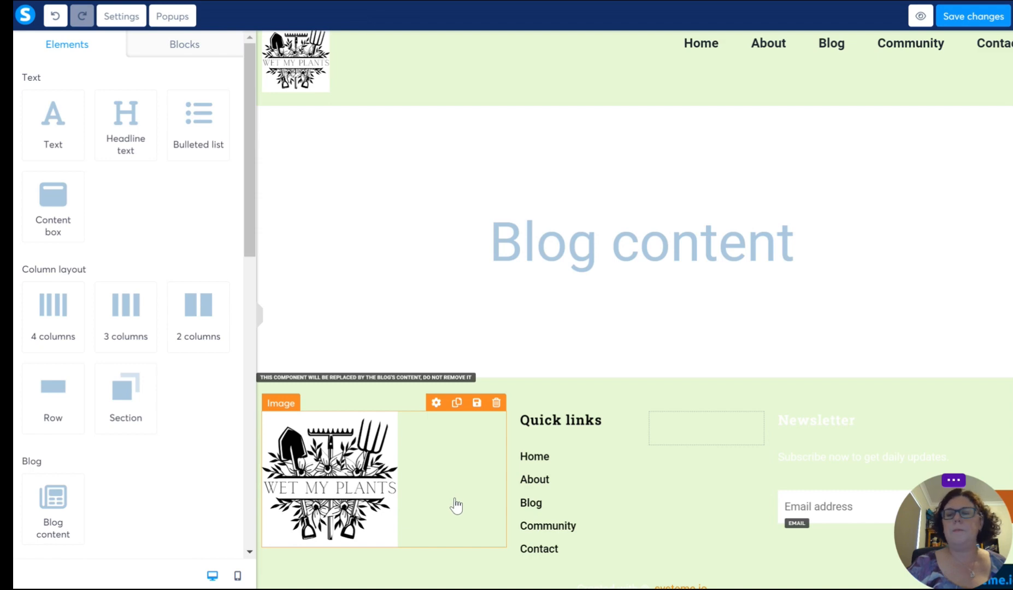
Step: Change the text color of the Newsletter heading in the footer to black
scroll(456, 505, "down", 2)
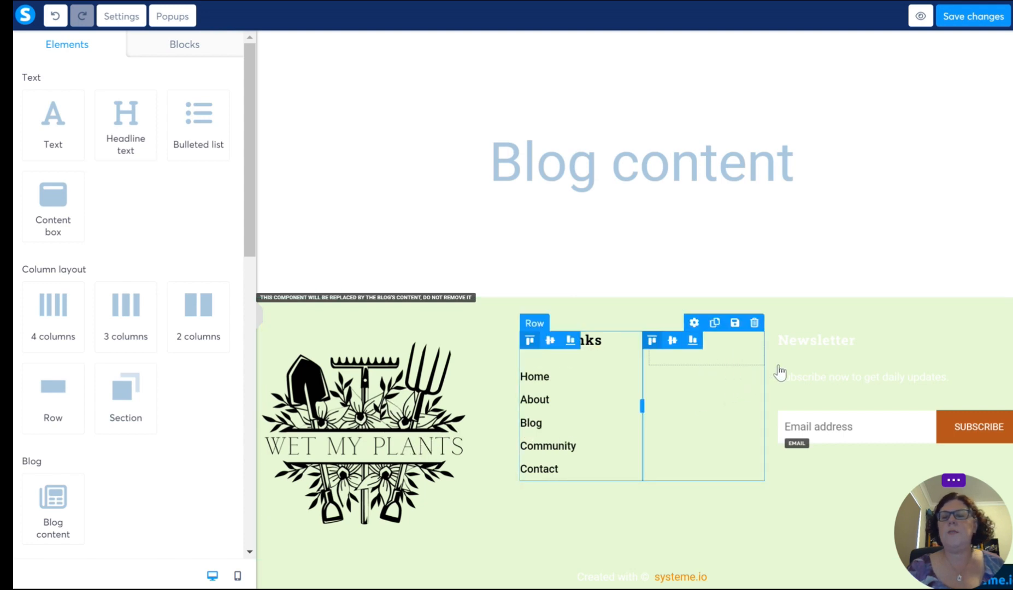
left_click(880, 347)
left_click(891, 348)
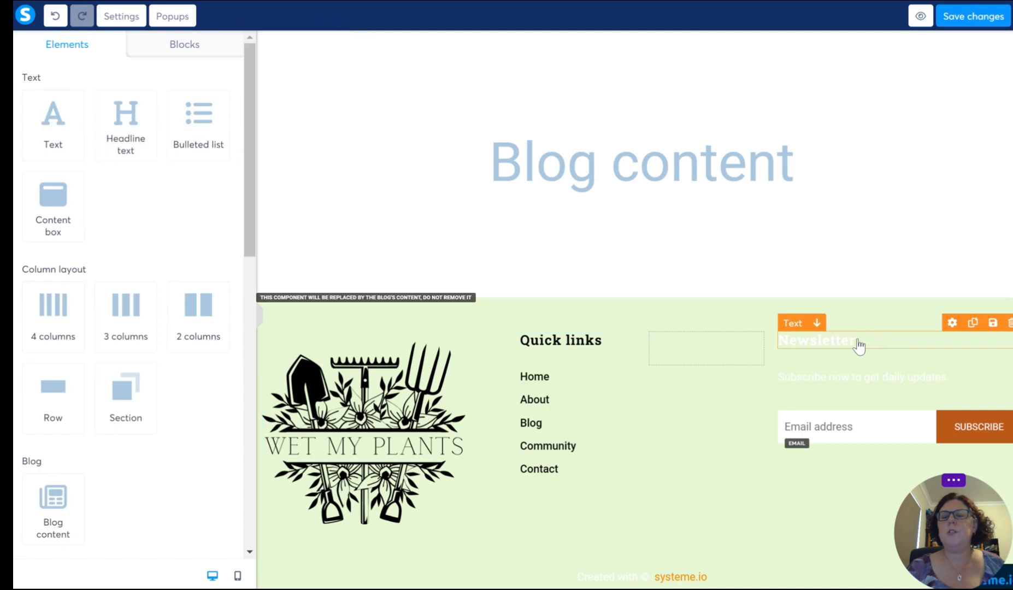
double_click(857, 344)
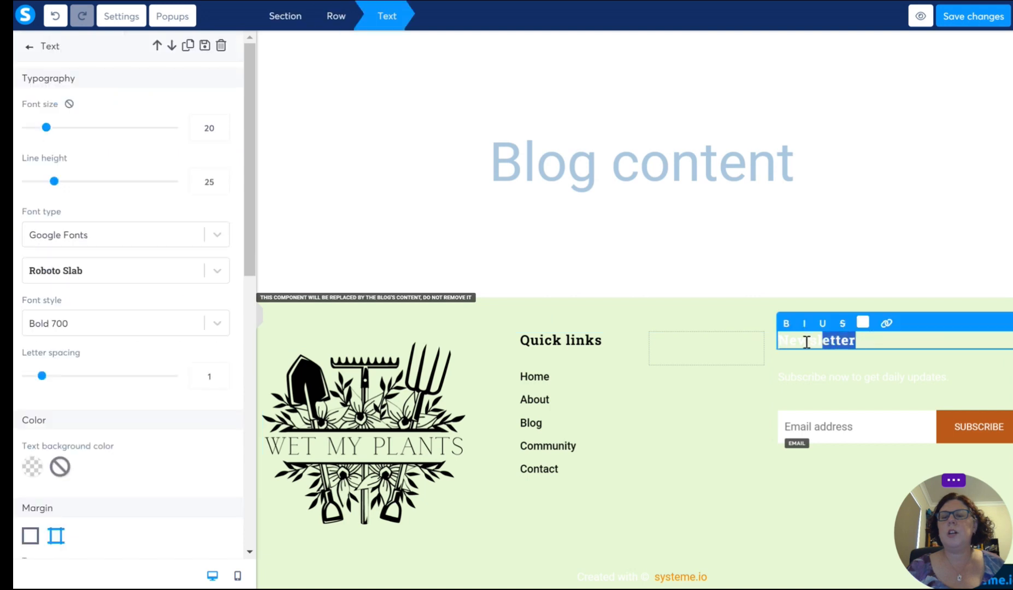
left_click(862, 326)
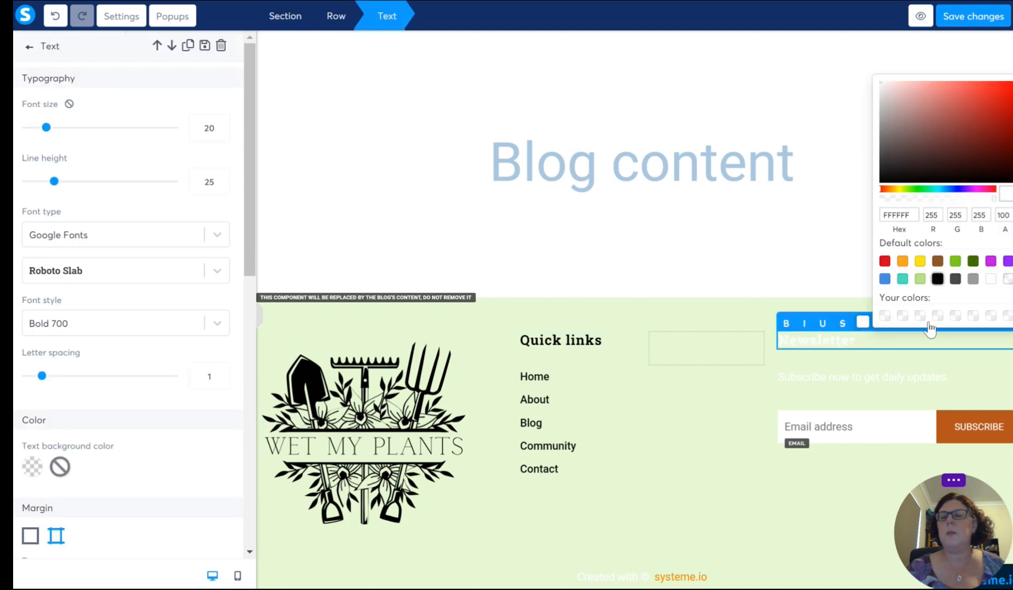
left_click(937, 279)
left_click(936, 401)
Step: Change the color of the "Subscribe now to get daily updates." text under the Newsletter heading to black
left_click_drag(977, 381, 763, 381)
left_click(861, 359)
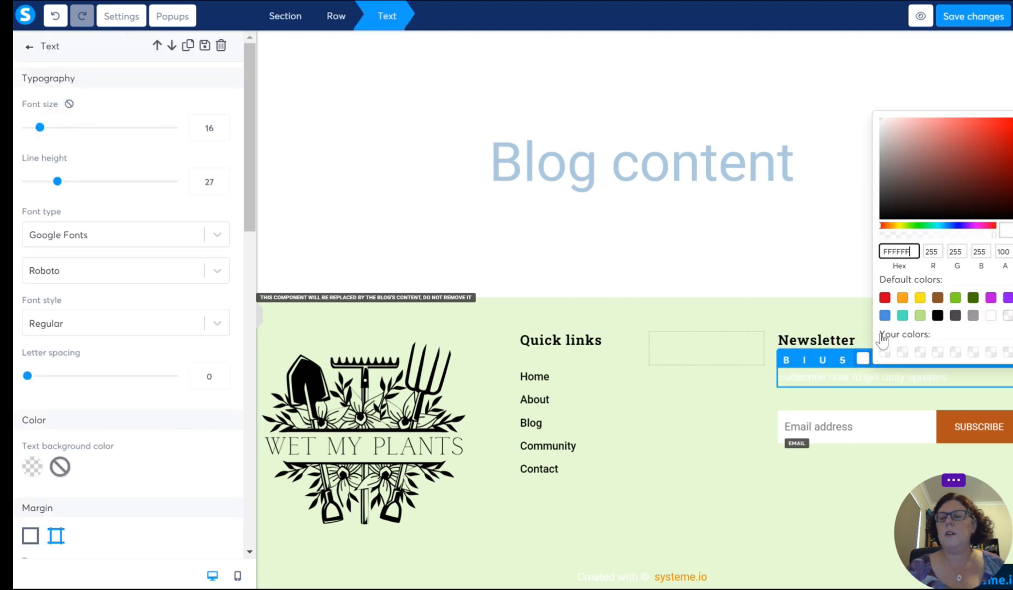
left_click(937, 315)
left_click(788, 396)
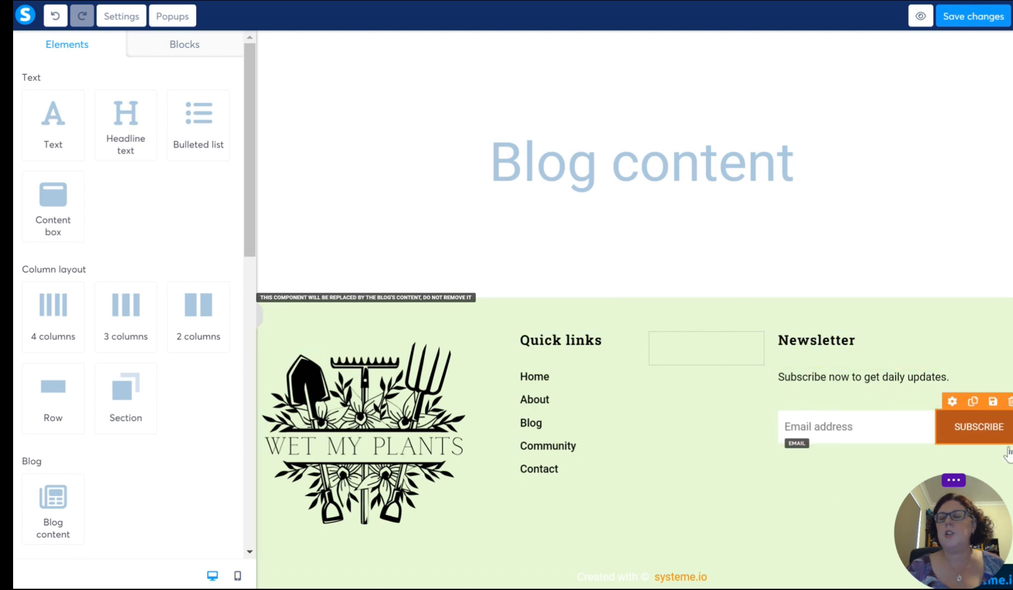
Step: Keep Submit form as the newsletter Subscribe button's action and set its background color to dark green 417505
left_click(943, 448)
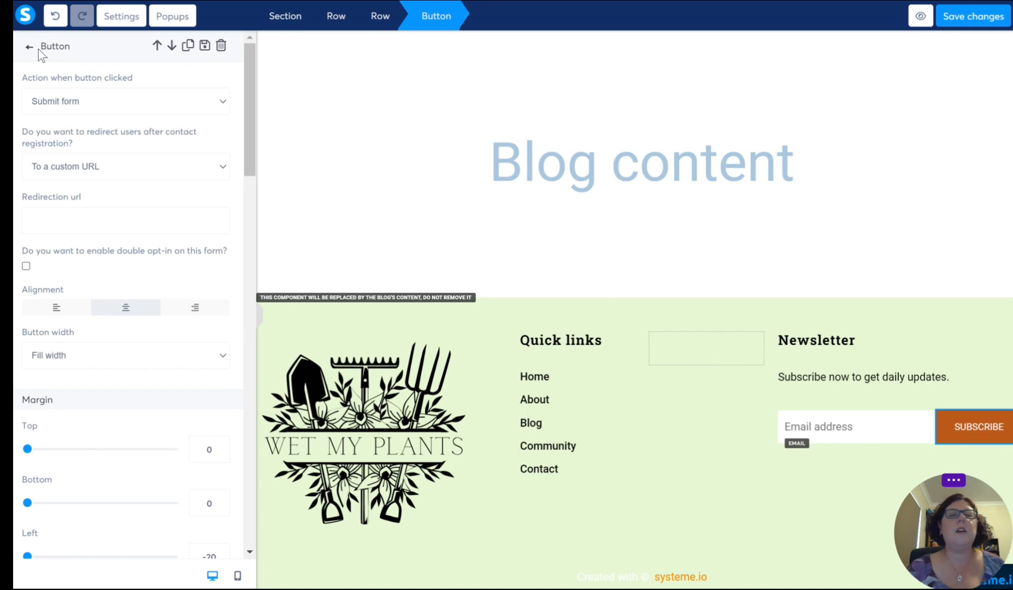
left_click(101, 103)
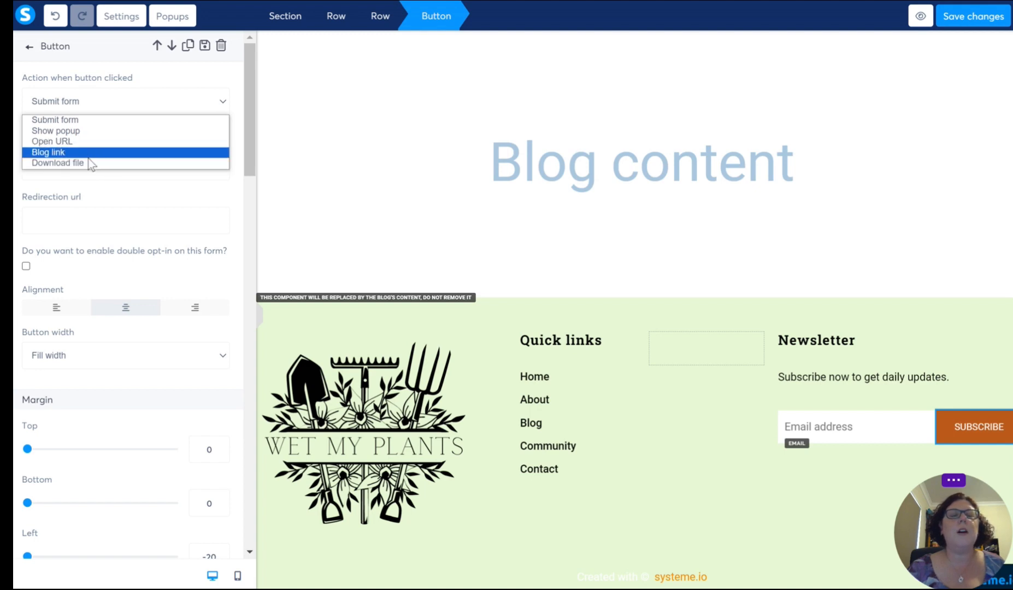
left_click(99, 103)
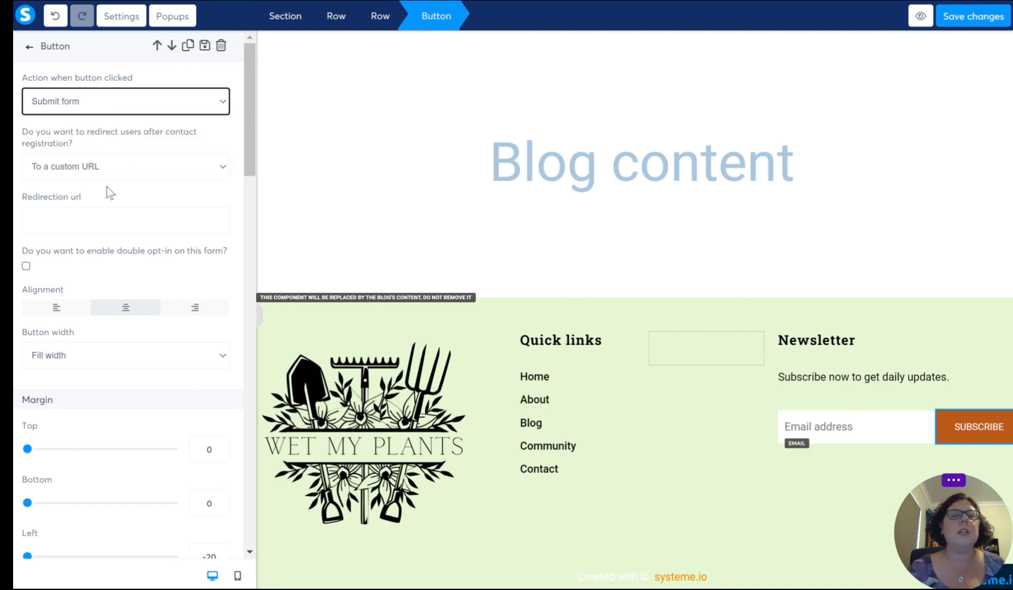
scroll(101, 231, "down", 2)
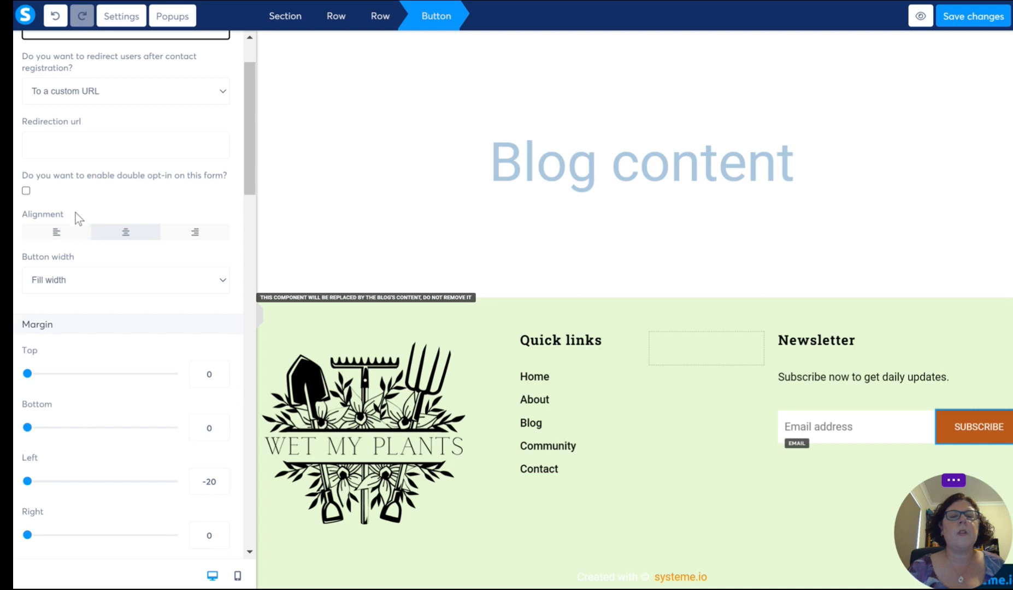
scroll(79, 218, "down", 2)
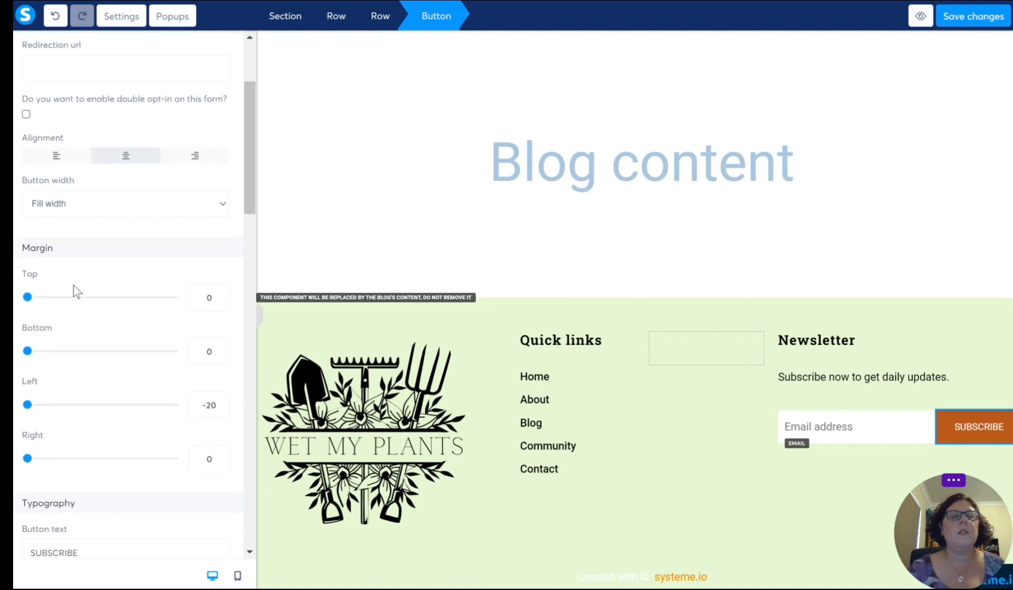
scroll(76, 212, "down", 4)
scroll(87, 216, "down", 2)
scroll(109, 235, "up", 2)
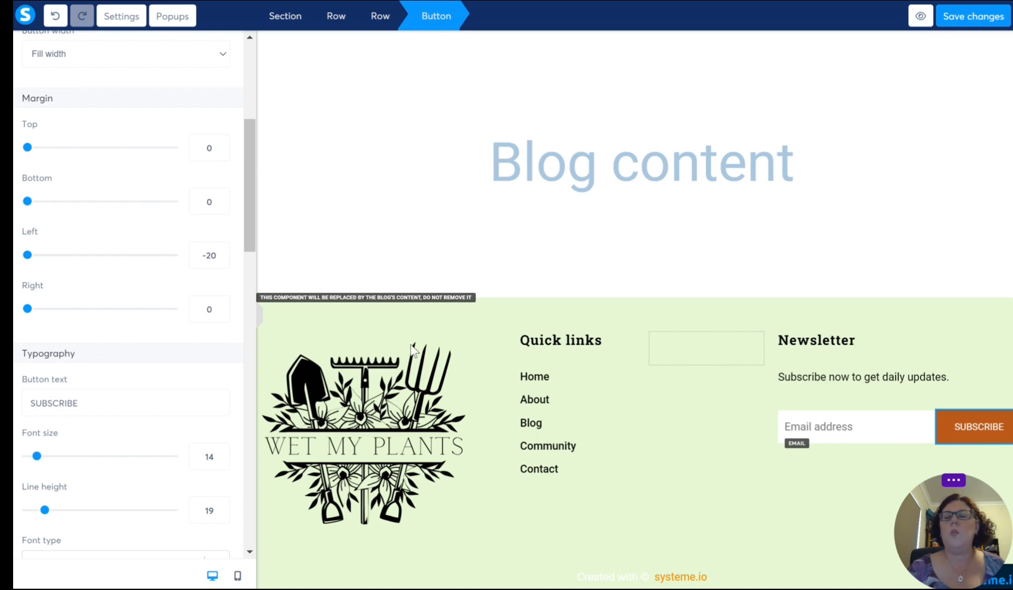
scroll(71, 298, "down", 8)
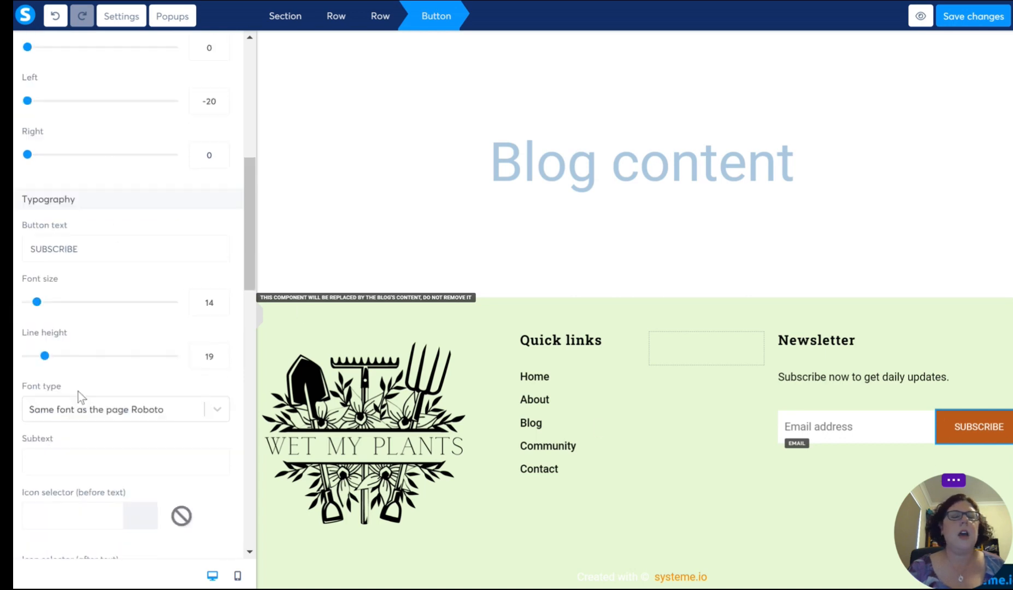
scroll(61, 293, "down", 5)
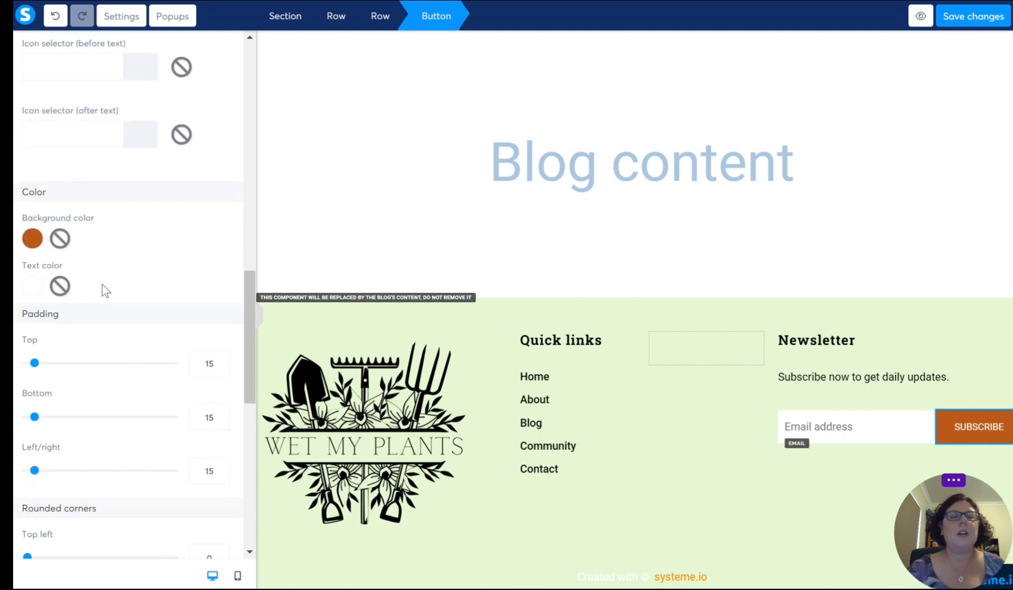
left_click(33, 240)
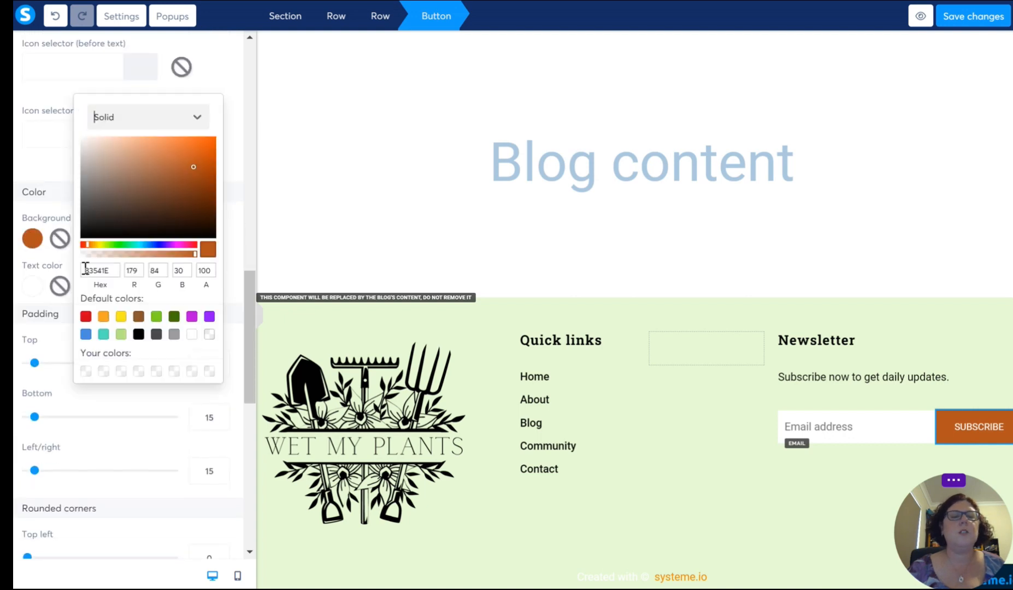
left_click(174, 317)
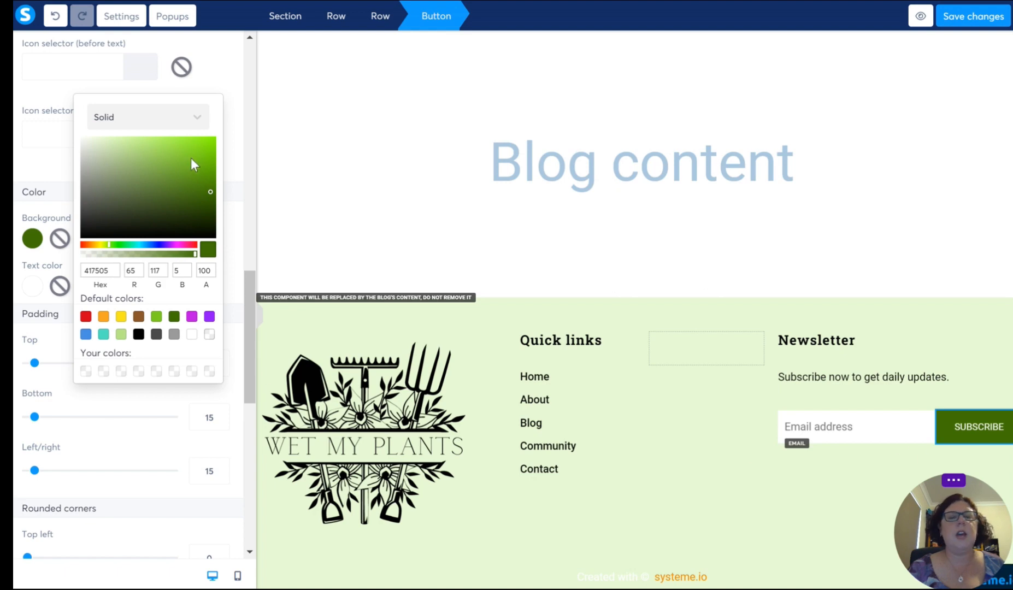
left_click(230, 122)
Step: Increase the font size of the Subscribe button's text to 22
scroll(148, 220, "up", 7)
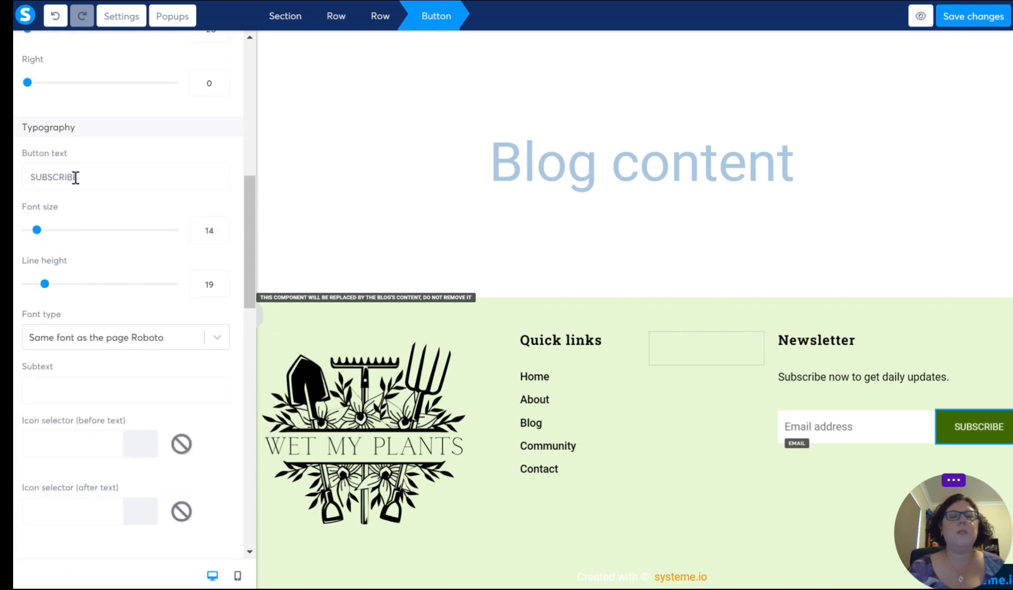
left_click(220, 226)
left_click(221, 227)
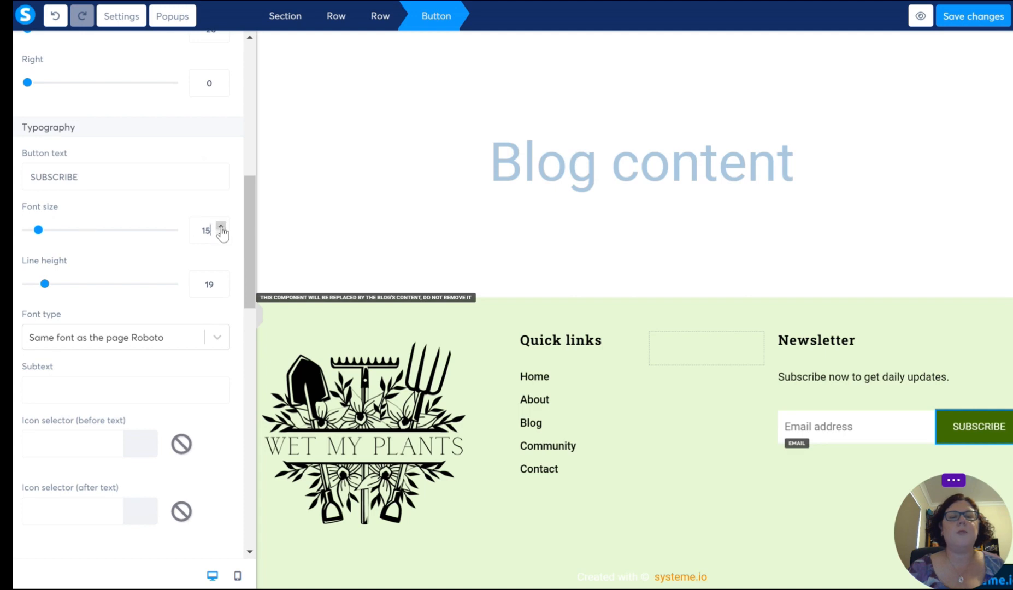
left_click(220, 227)
left_click(221, 226)
left_click(221, 227)
left_click(220, 227)
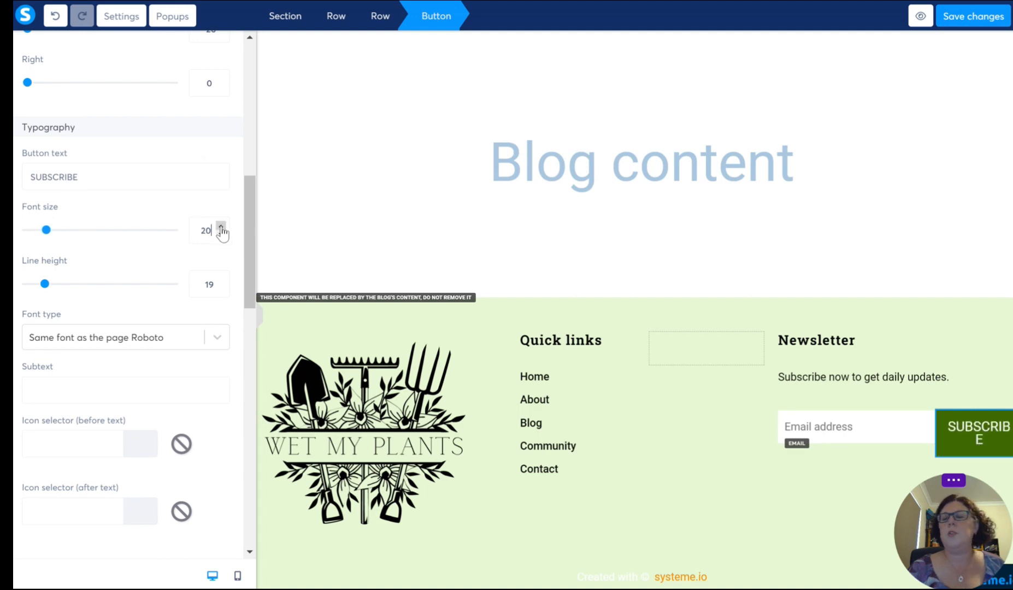
left_click(221, 226)
left_click(221, 227)
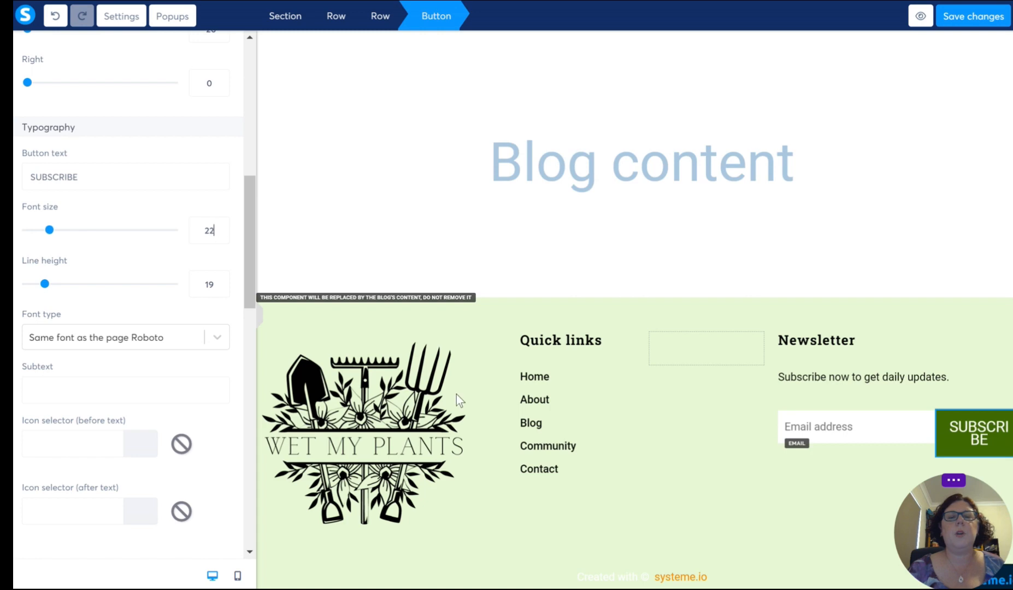
left_click(864, 467)
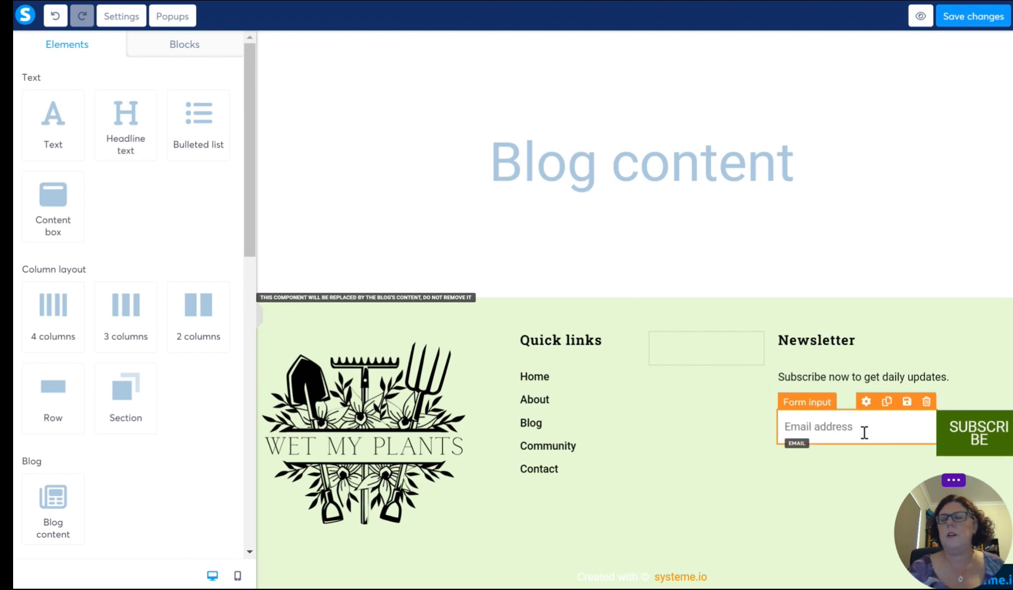
Step: Move the Subscribe button below the email address field and set its left margin to 0
left_click_drag(990, 425, 840, 460)
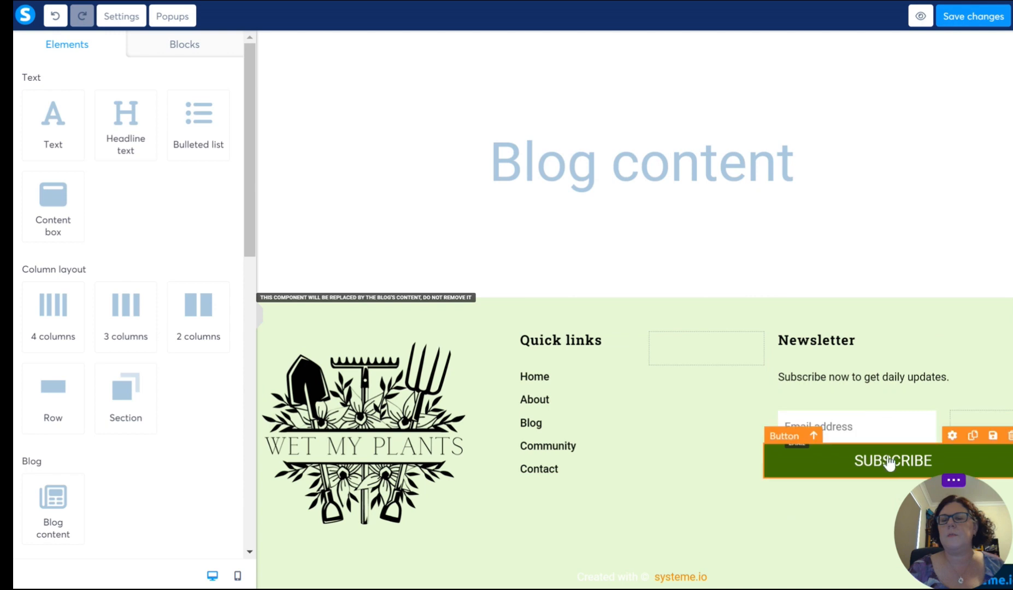
left_click(889, 464)
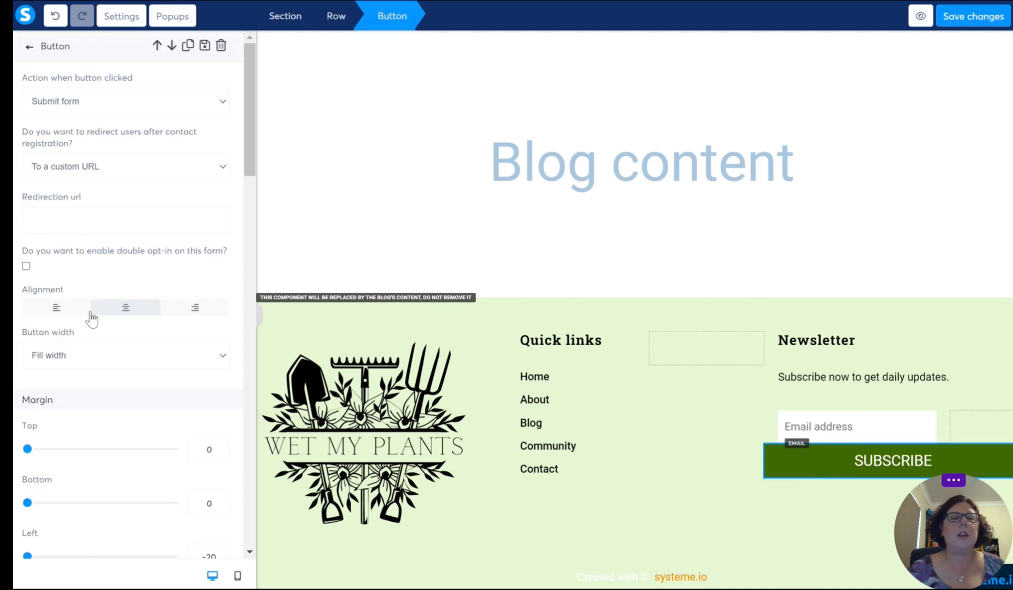
scroll(76, 273, "down", 4)
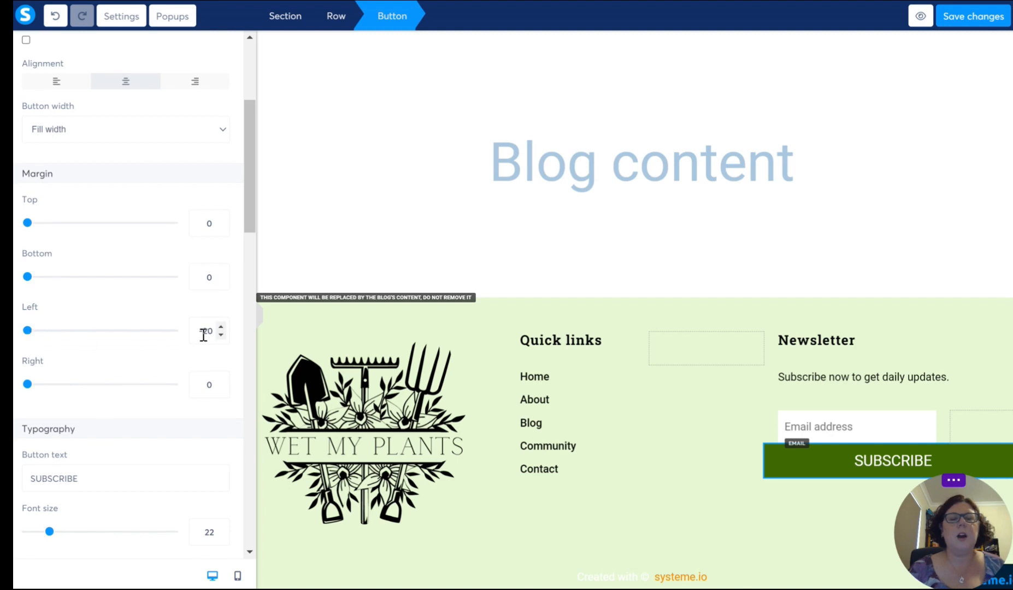
left_click_drag(205, 331, 219, 337)
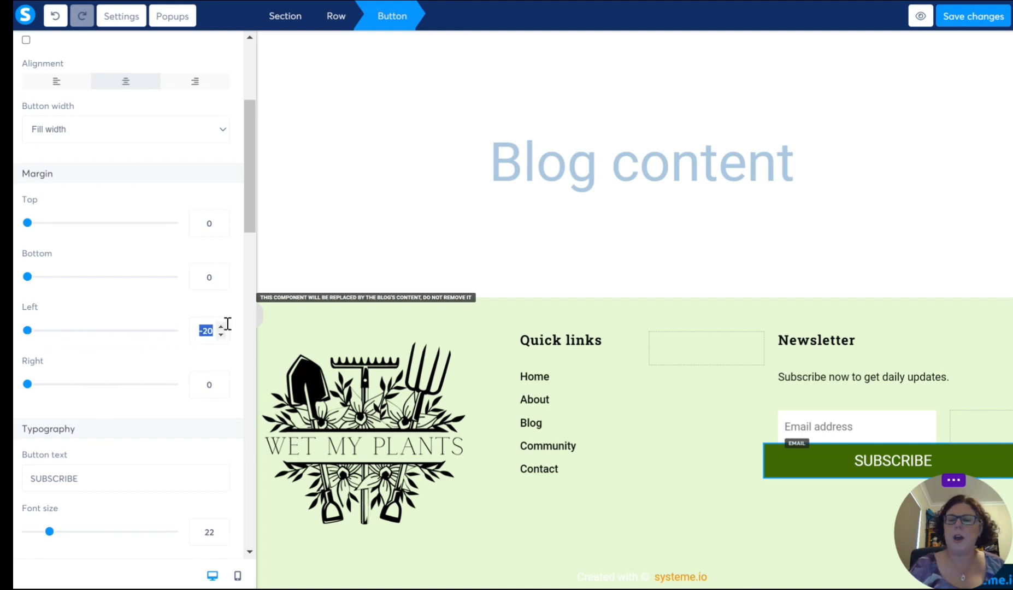
type("0")
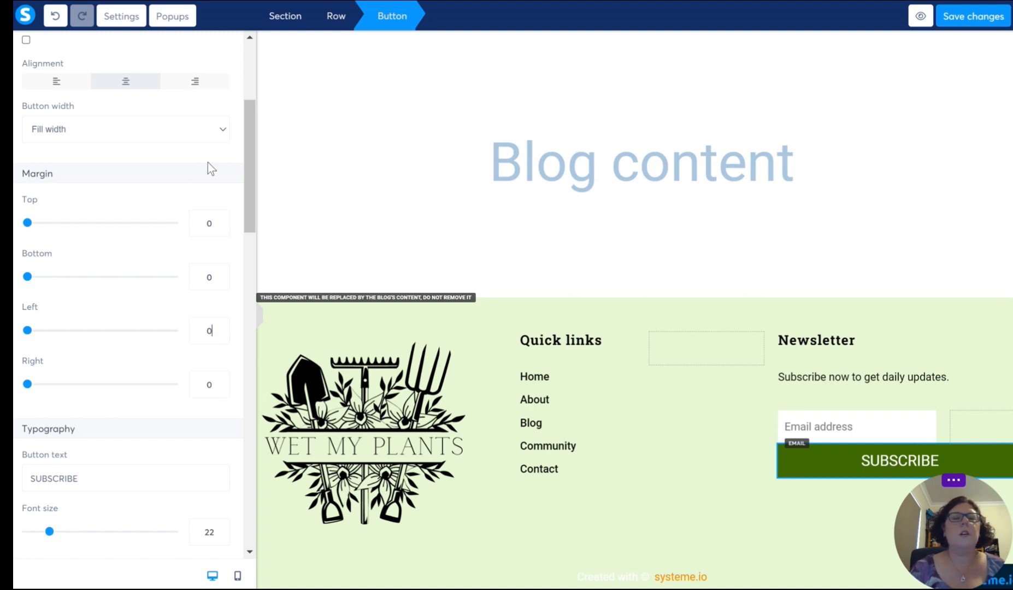
Step: Set the Subscribe button's width to Fluid
left_click(222, 131)
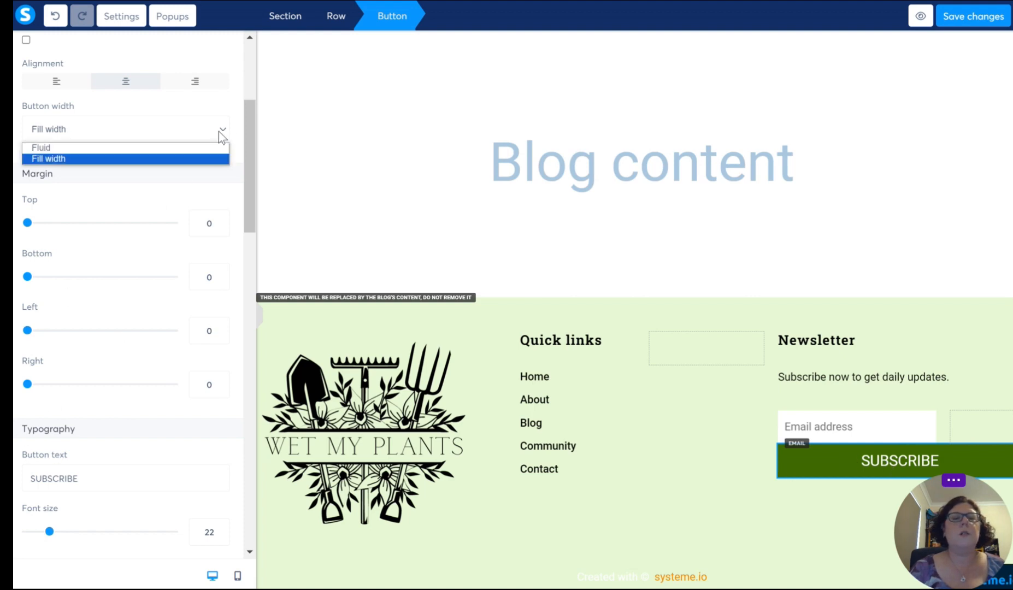
left_click(58, 147)
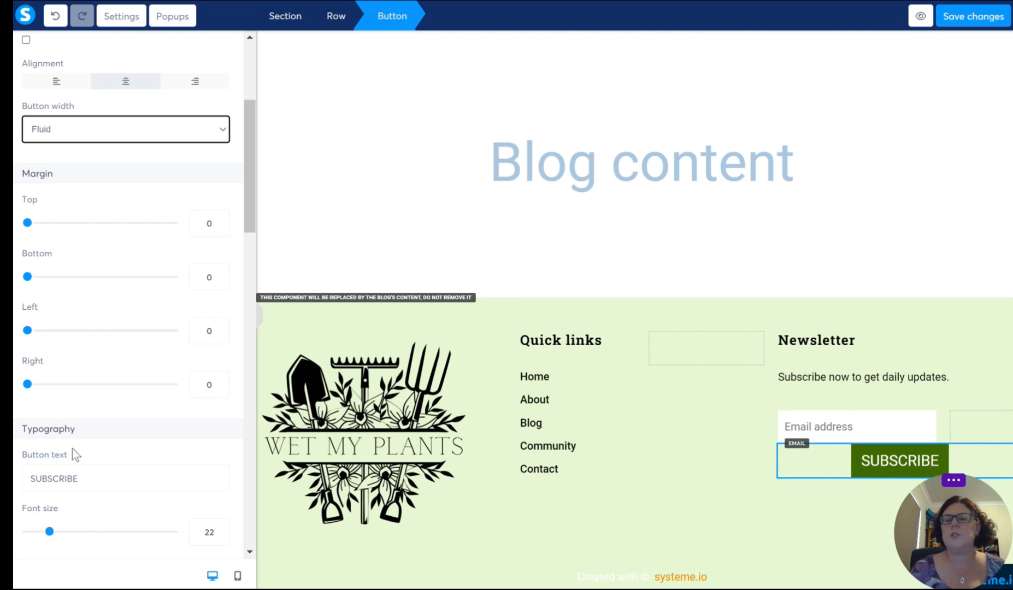
scroll(99, 421, "down", 15)
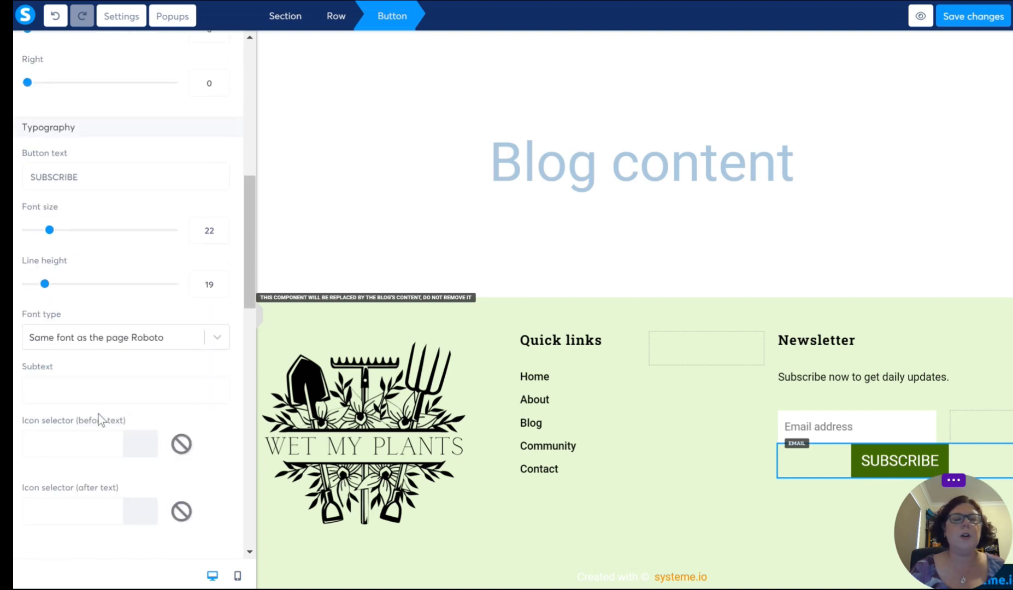
Step: Set all four rounded corners of the Subscribe button to 6
scroll(98, 414, "down", 4)
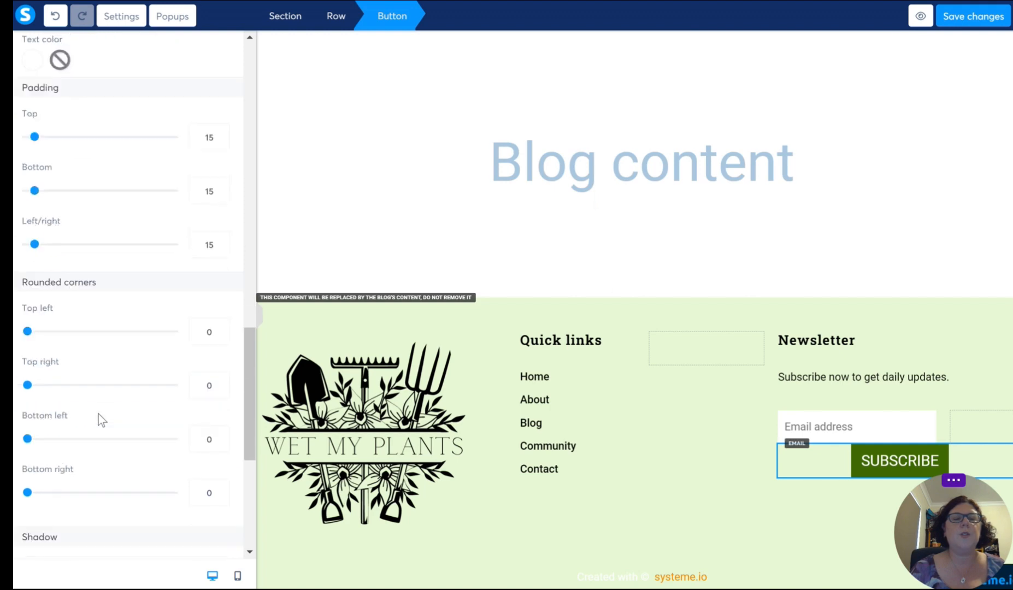
left_click_drag(33, 203, 116, 206)
left_click(117, 206)
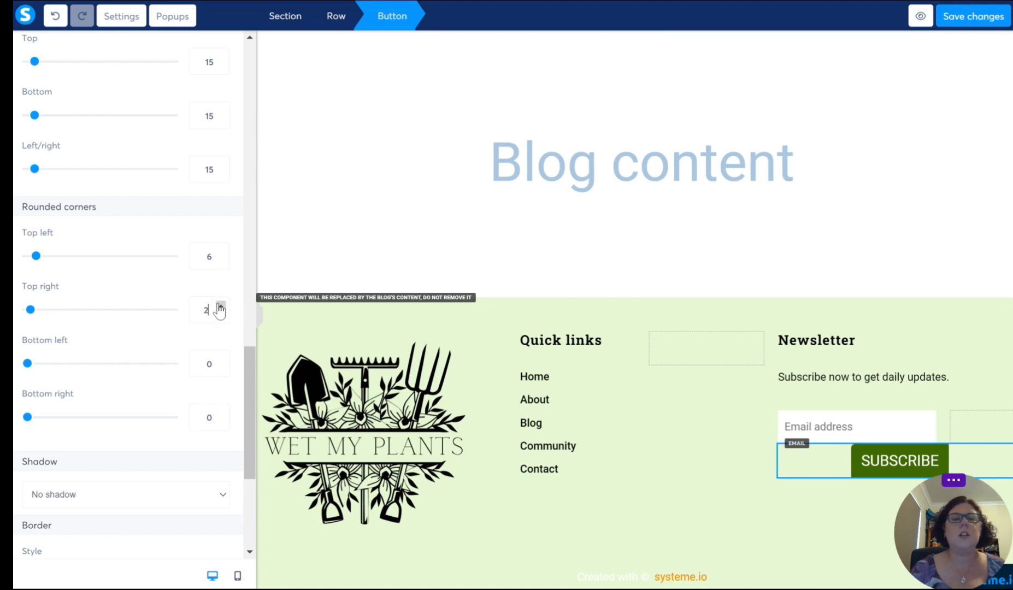
left_click(221, 361)
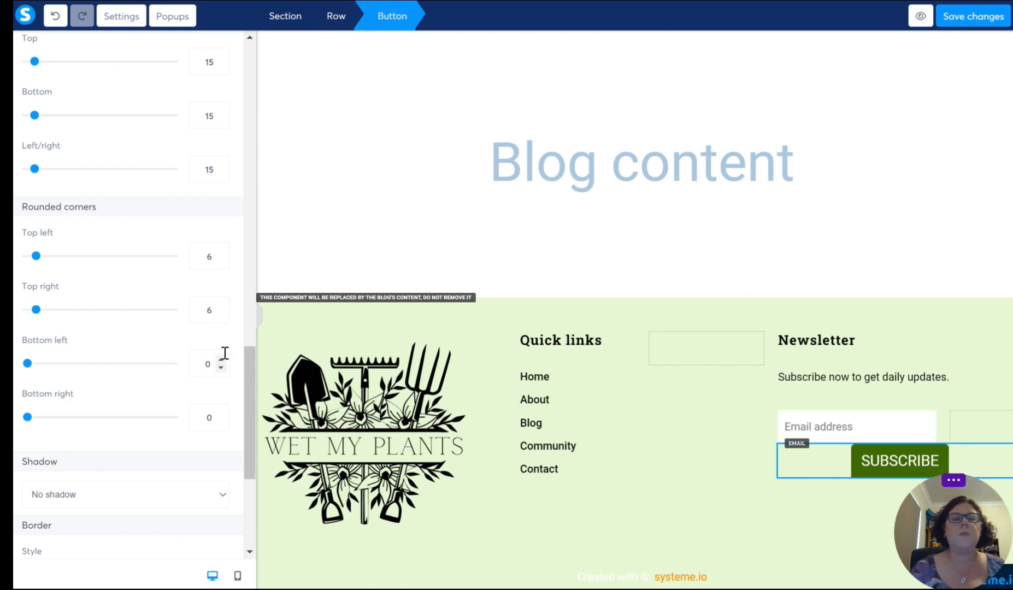
left_click(221, 361)
left_click(221, 414)
left_click(221, 414)
left_click(221, 414)
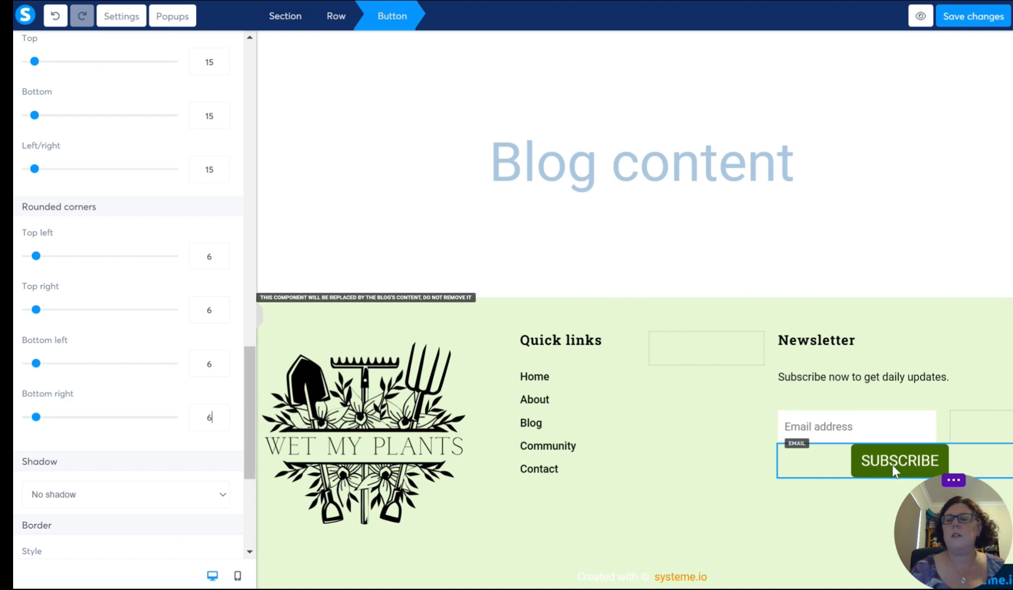
left_click(979, 394)
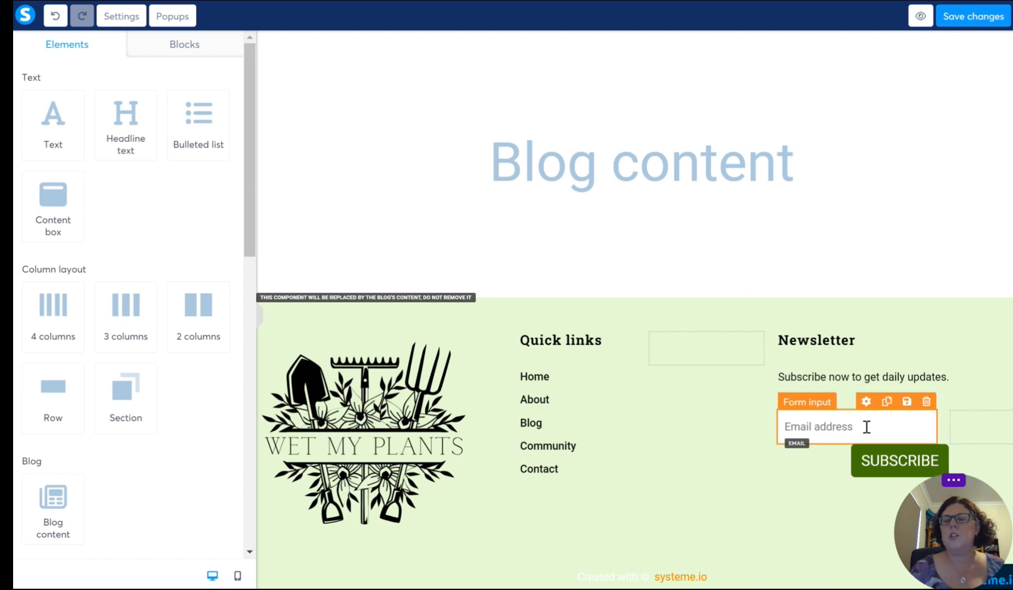
Step: Move the email address field out of its two-column row to directly above it, and delete the emptied row
left_click_drag(867, 423, 842, 390)
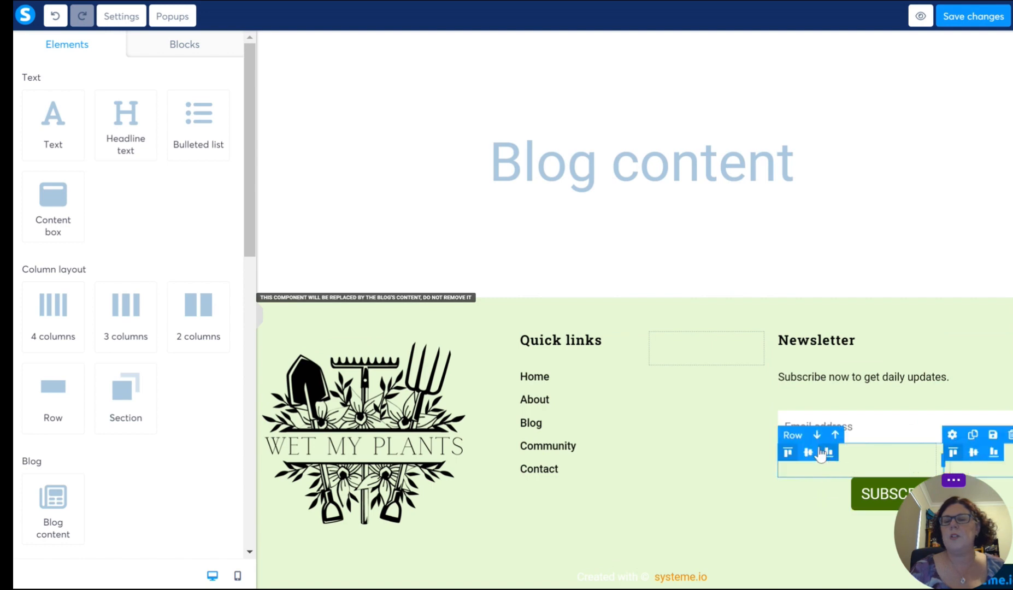
left_click(1009, 437)
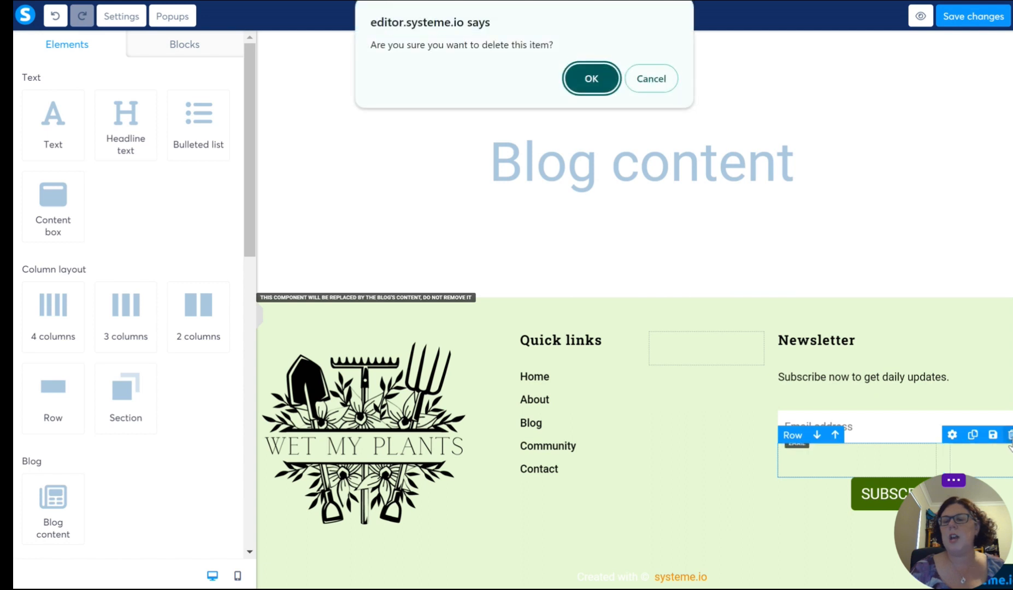
left_click(588, 82)
left_click(632, 522)
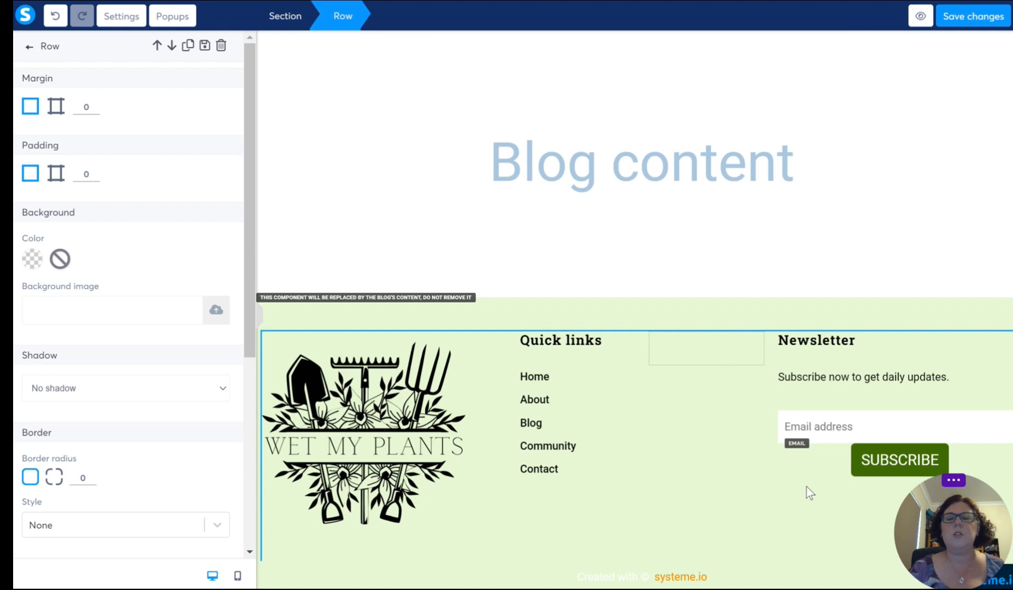
left_click(349, 317)
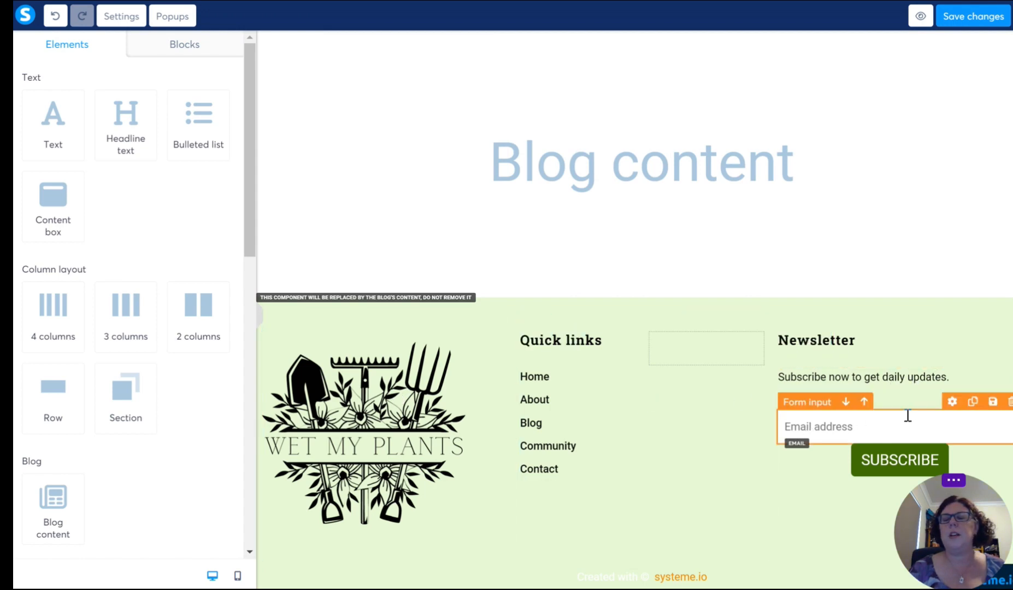
Step: Inspect the email address field's settings to identify its element type
left_click(922, 428)
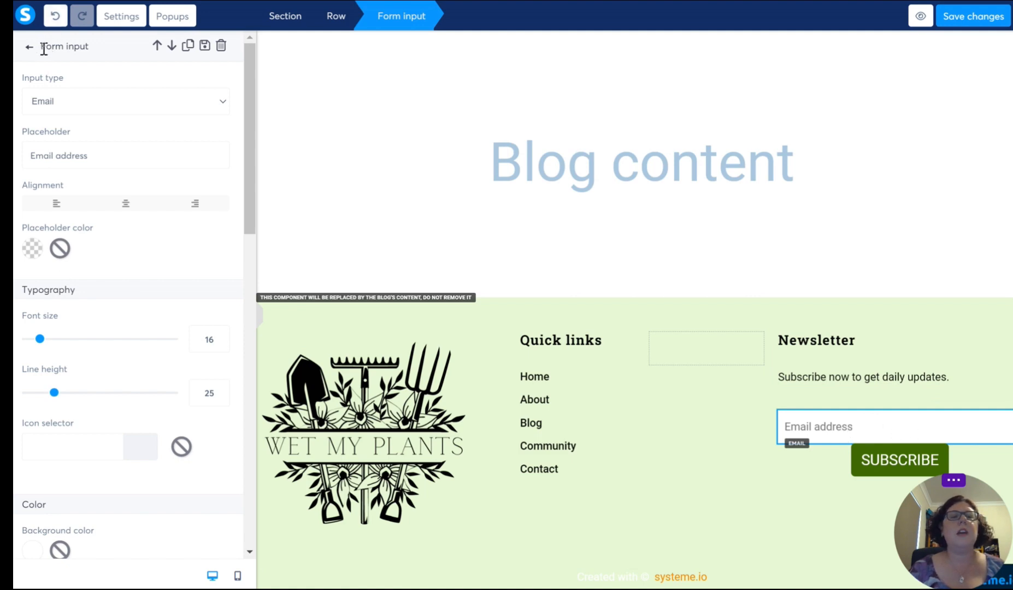
left_click_drag(44, 49, 91, 52)
left_click(92, 53)
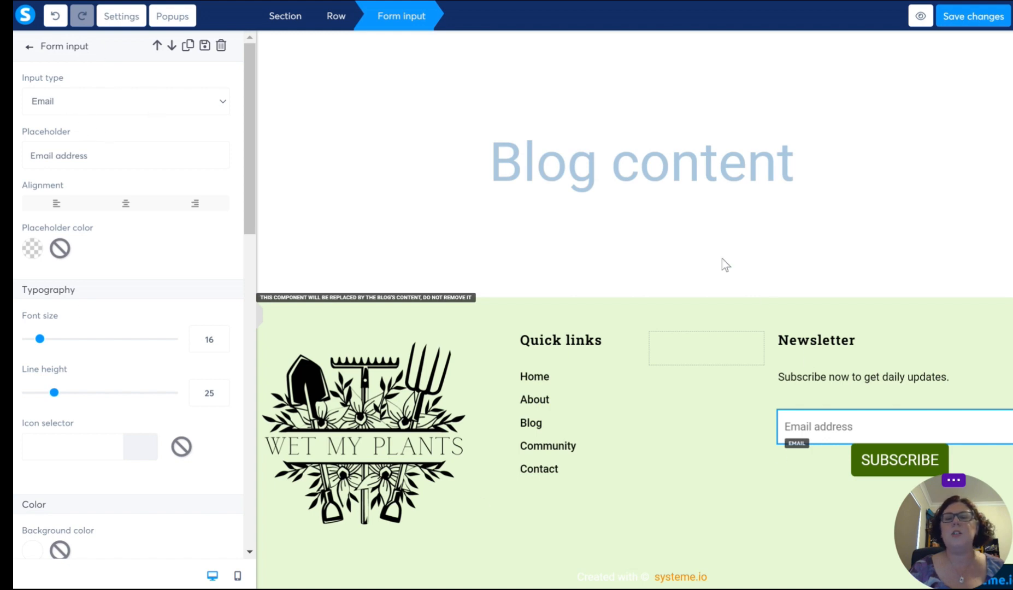
left_click(467, 314)
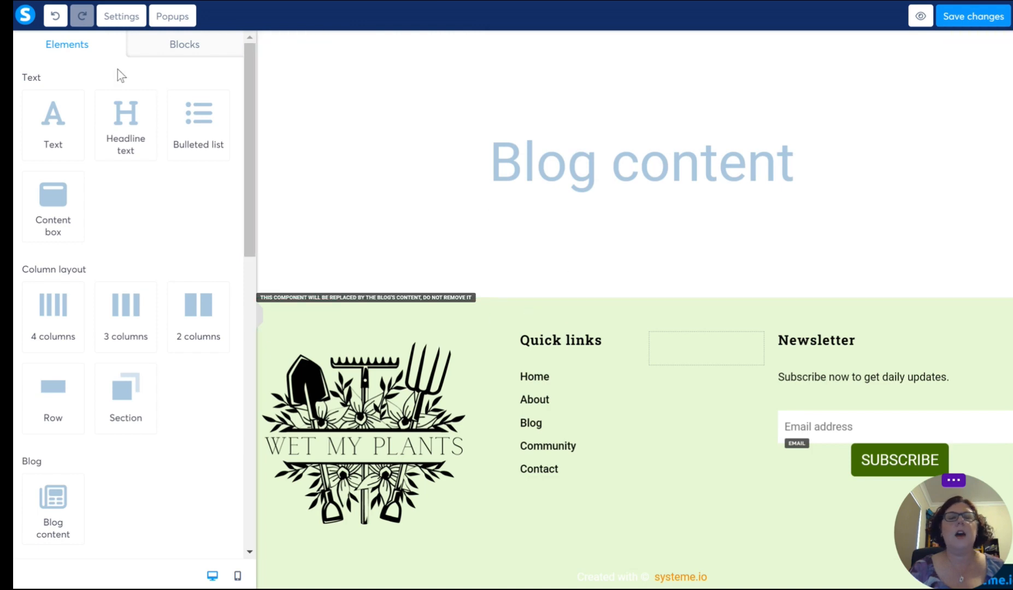
Step: Add a Form input element above the email address field in the footer's Newsletter column
scroll(120, 309, "down", 10)
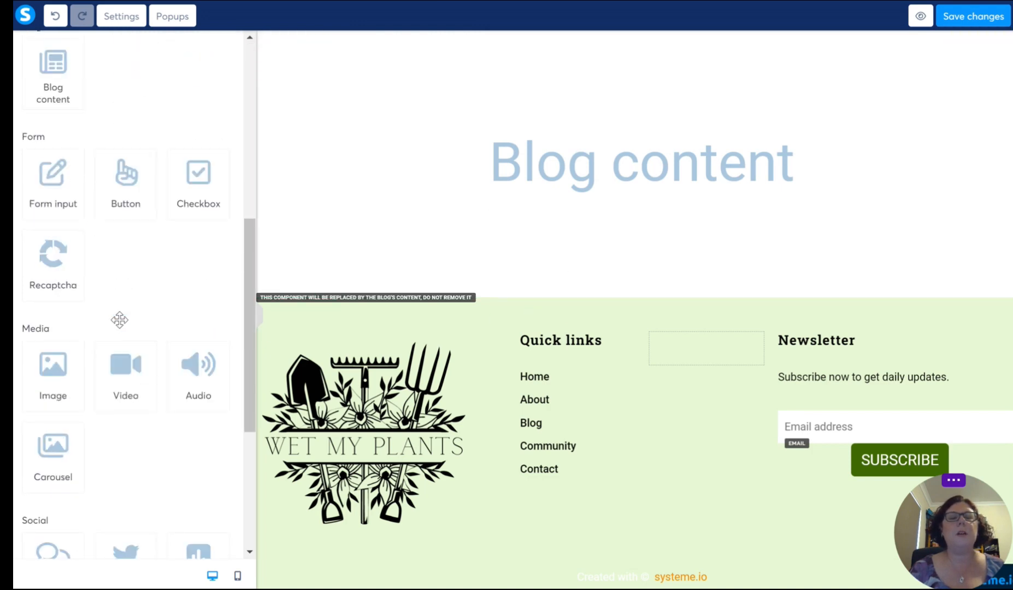
scroll(119, 319, "up", 10)
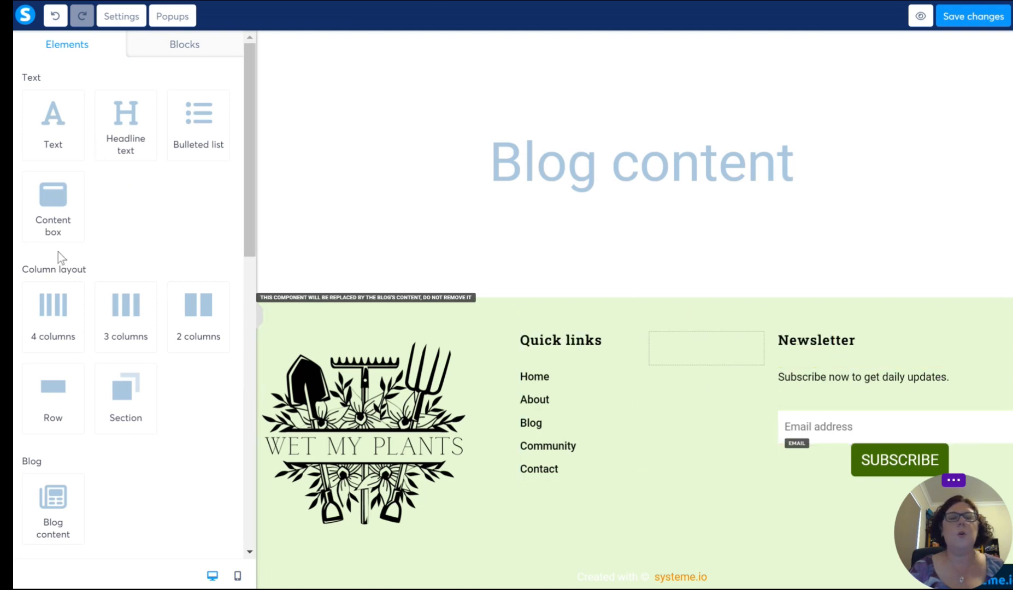
scroll(135, 224, "down", 4)
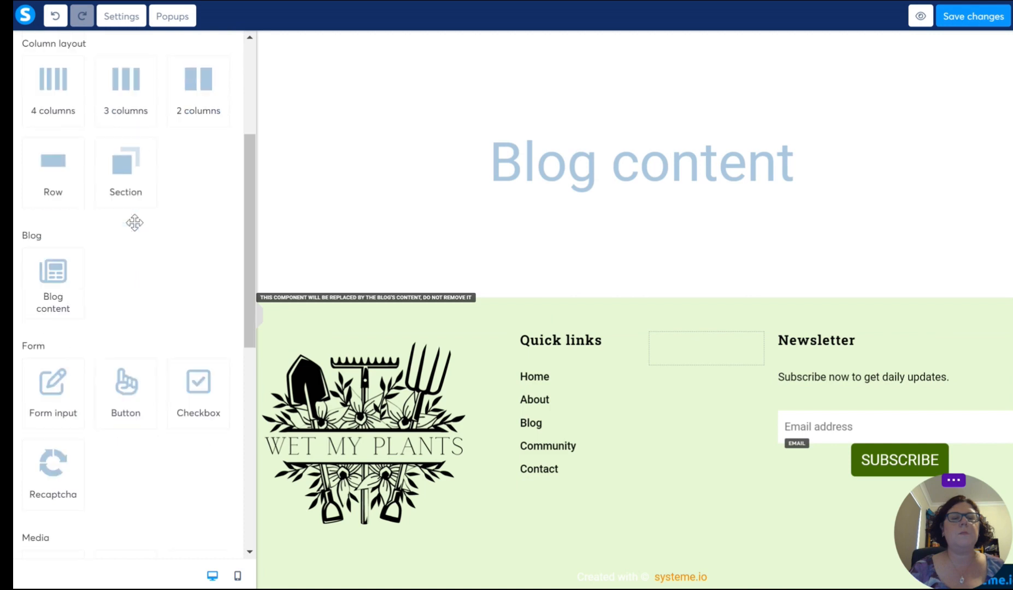
scroll(134, 222, "down", 4)
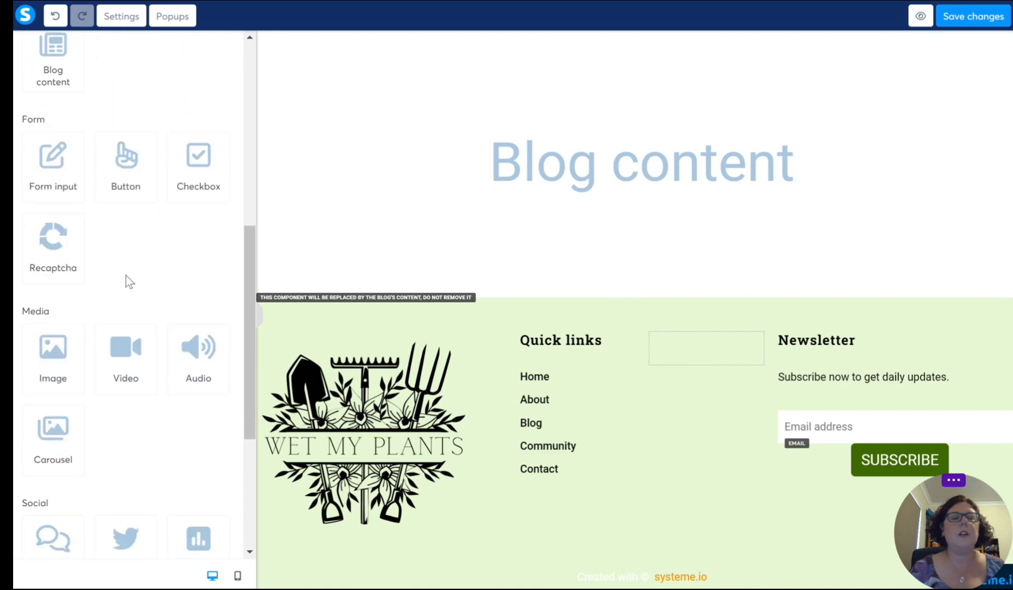
scroll(126, 276, "up", 1)
scroll(132, 256, "up", 1)
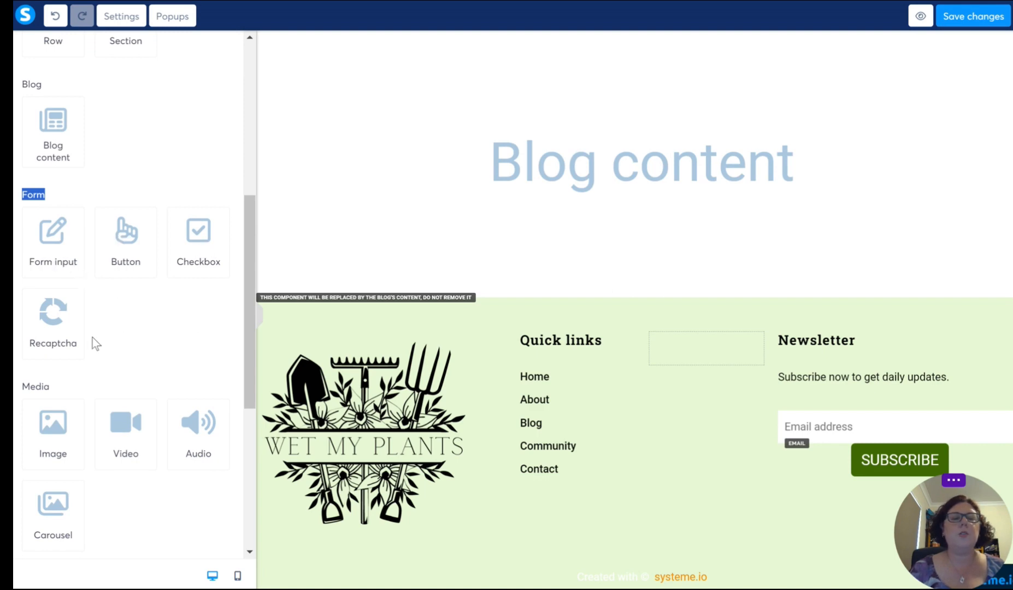
left_click(98, 182)
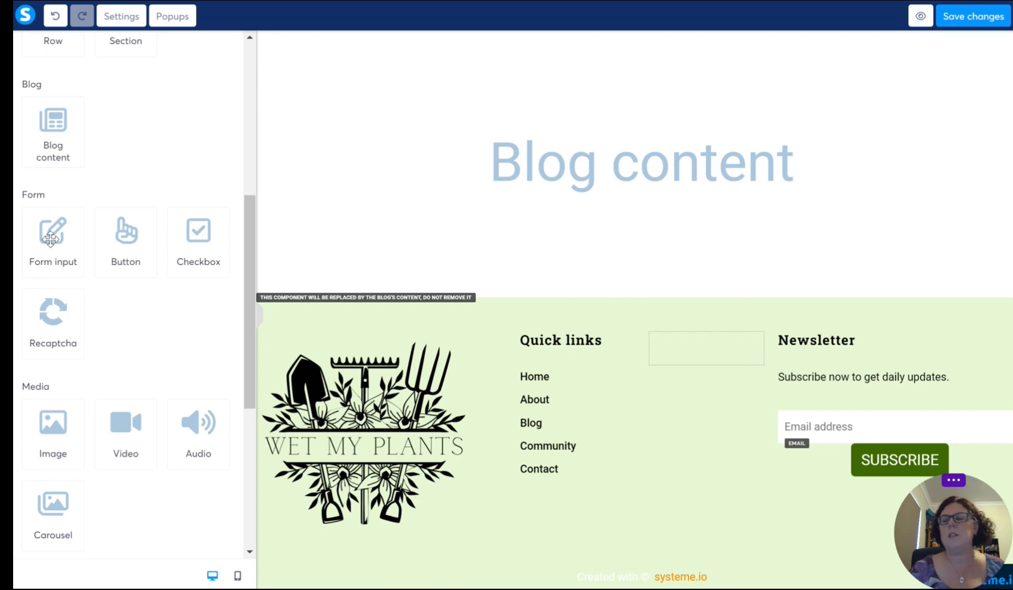
left_click_drag(50, 238, 884, 419)
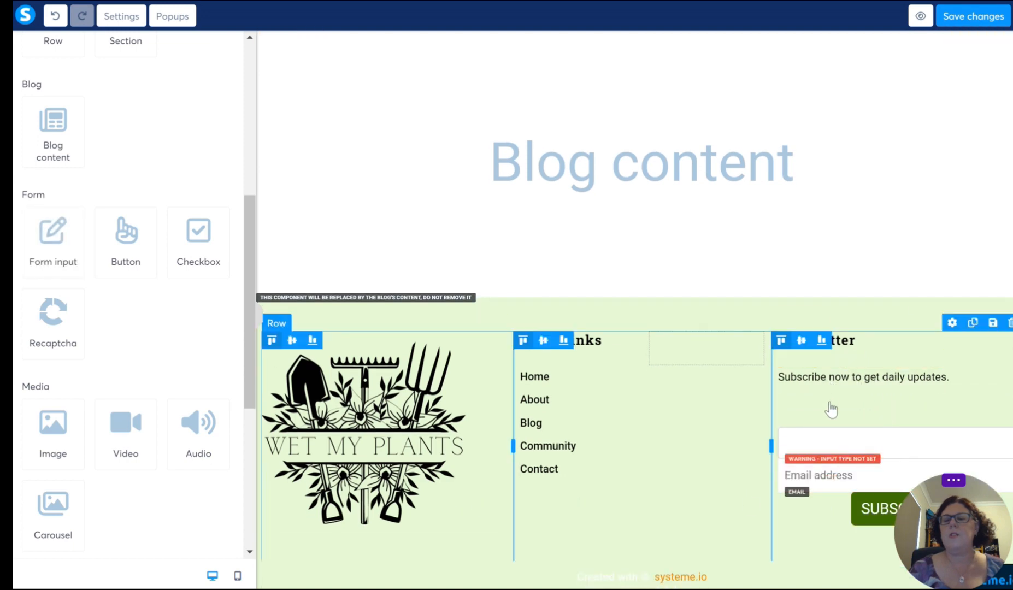
Step: Set the new form field's input type to First name
left_click(840, 262)
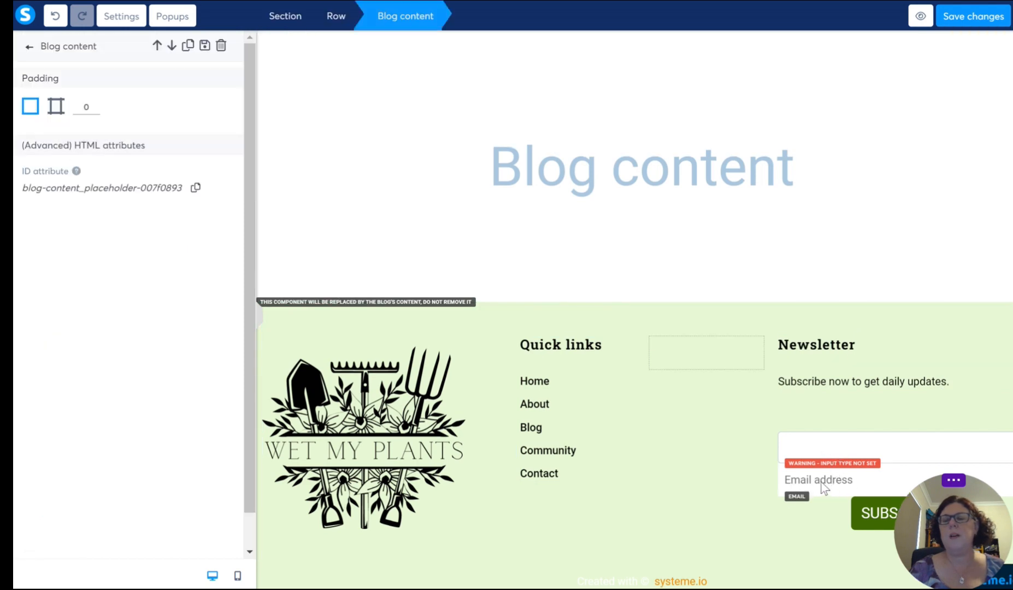
left_click(810, 444)
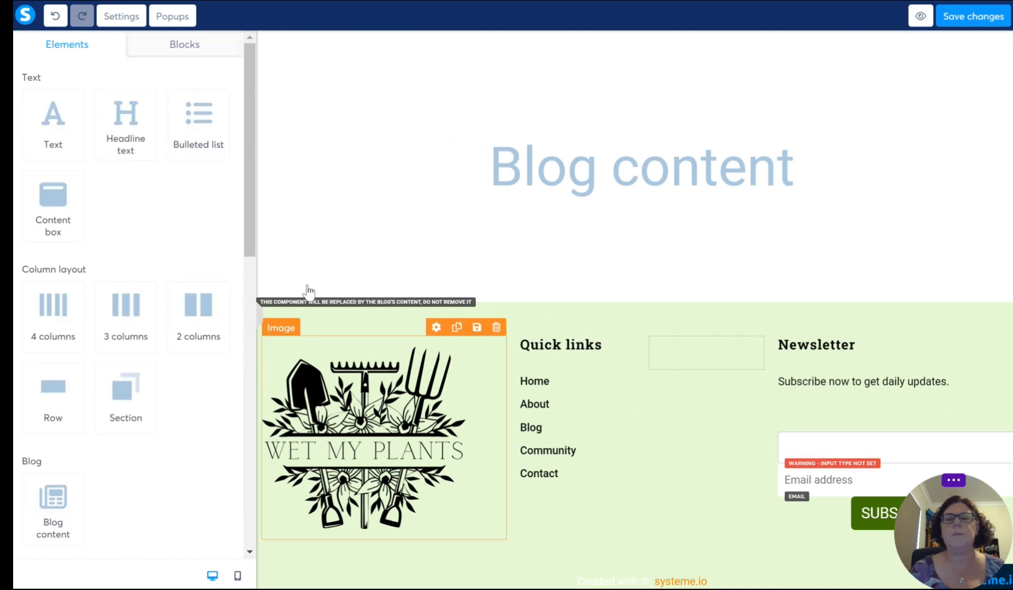
left_click(910, 445)
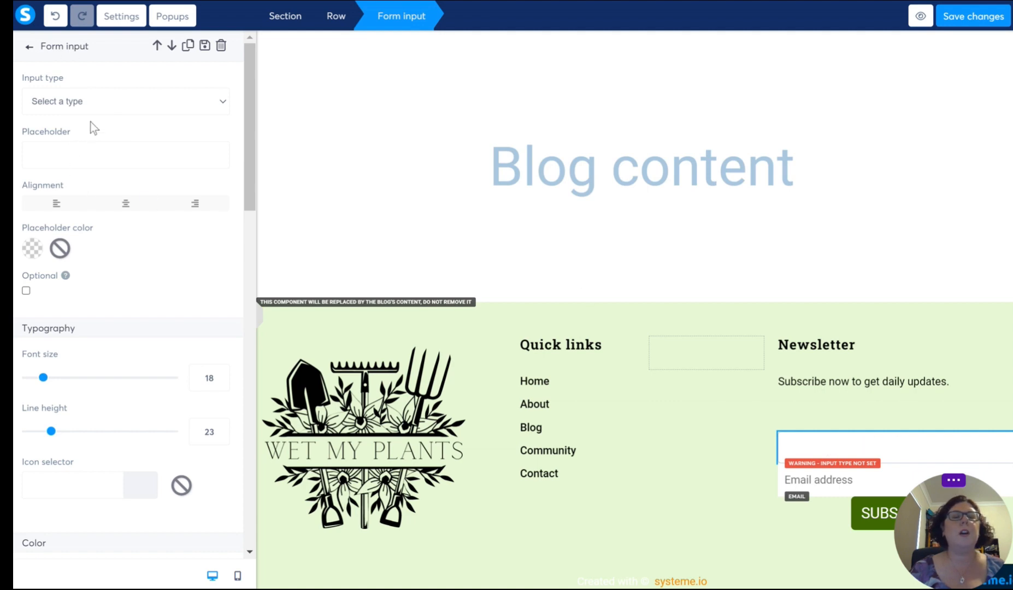
left_click(199, 101)
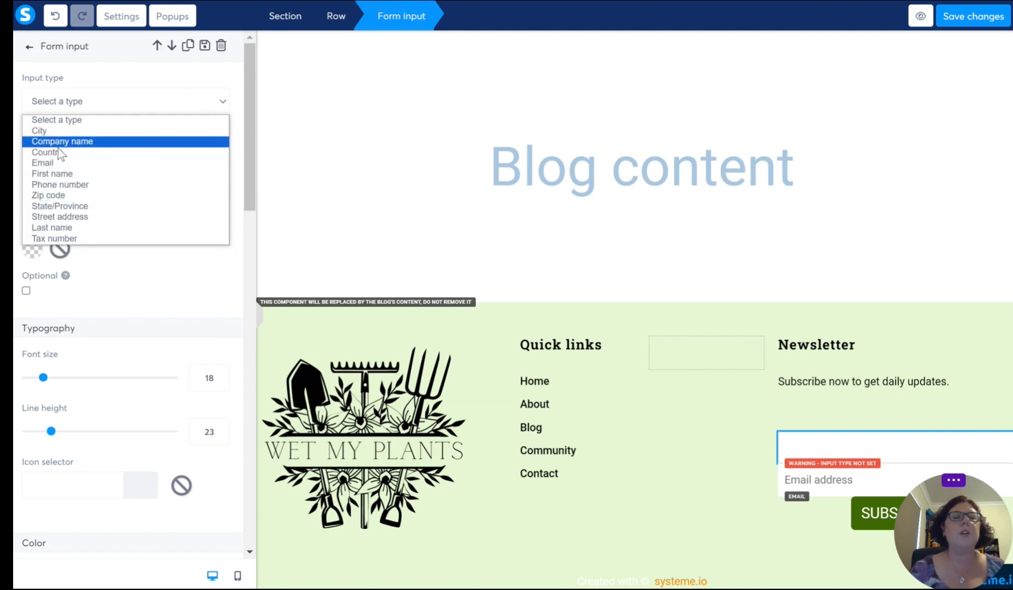
left_click(53, 174)
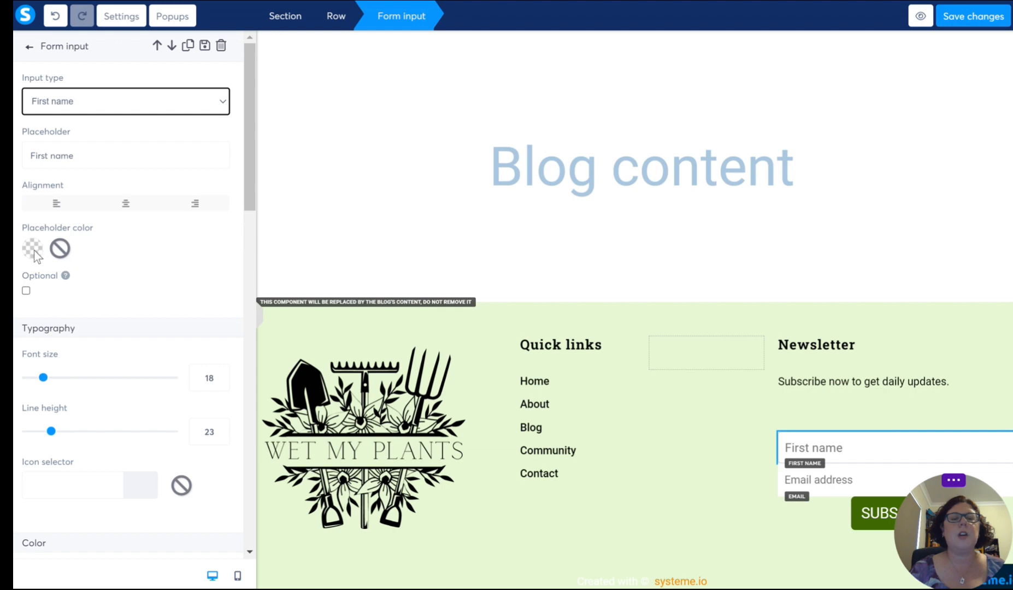
Step: Set the First name field's top margin to 0
scroll(102, 288, "down", 3)
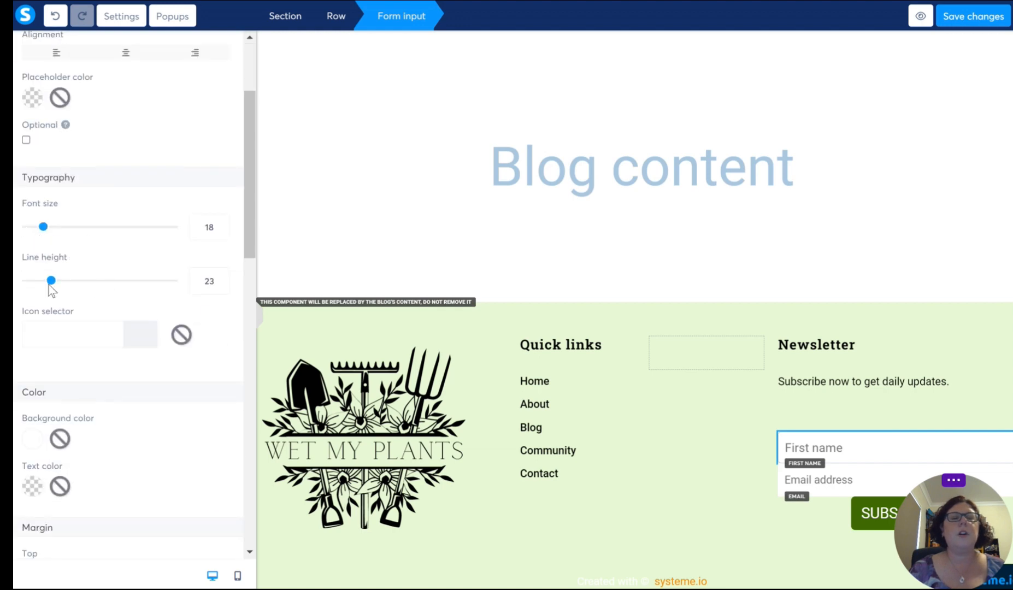
scroll(88, 328, "down", 4)
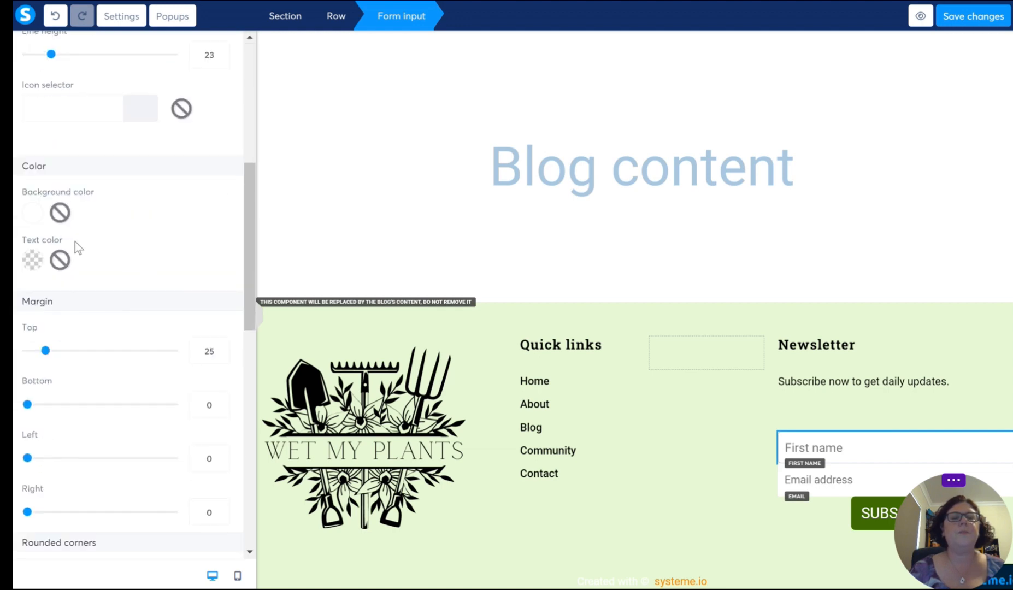
scroll(158, 292, "down", 2)
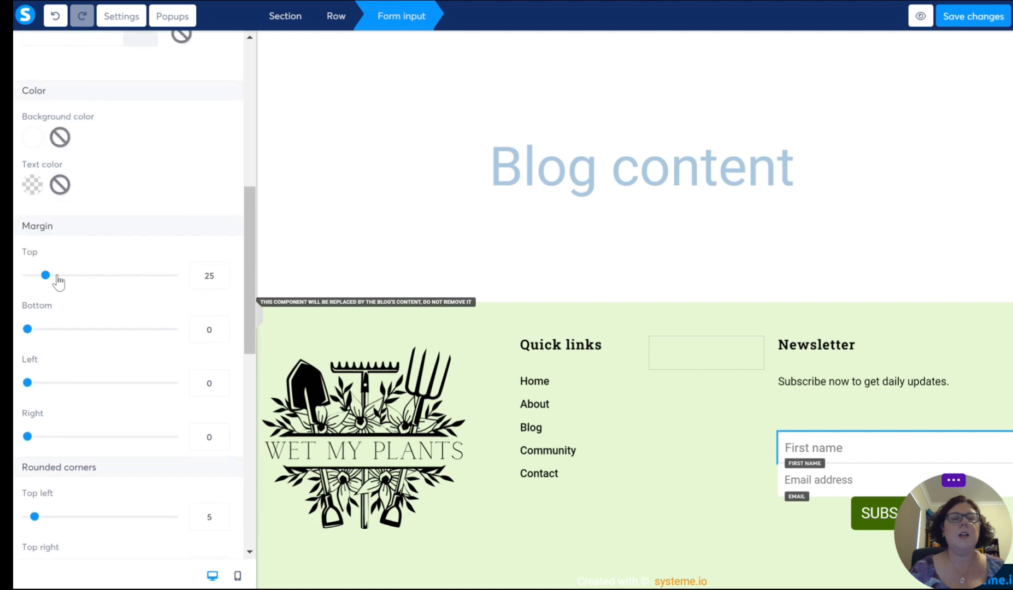
left_click_drag(46, 275, 15, 278)
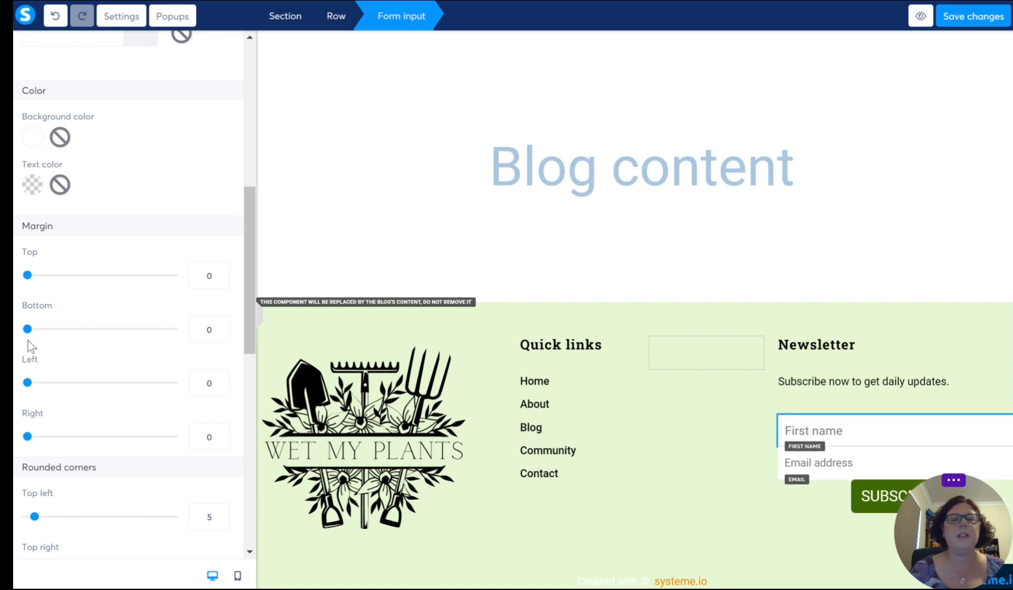
scroll(96, 495, "down", 4)
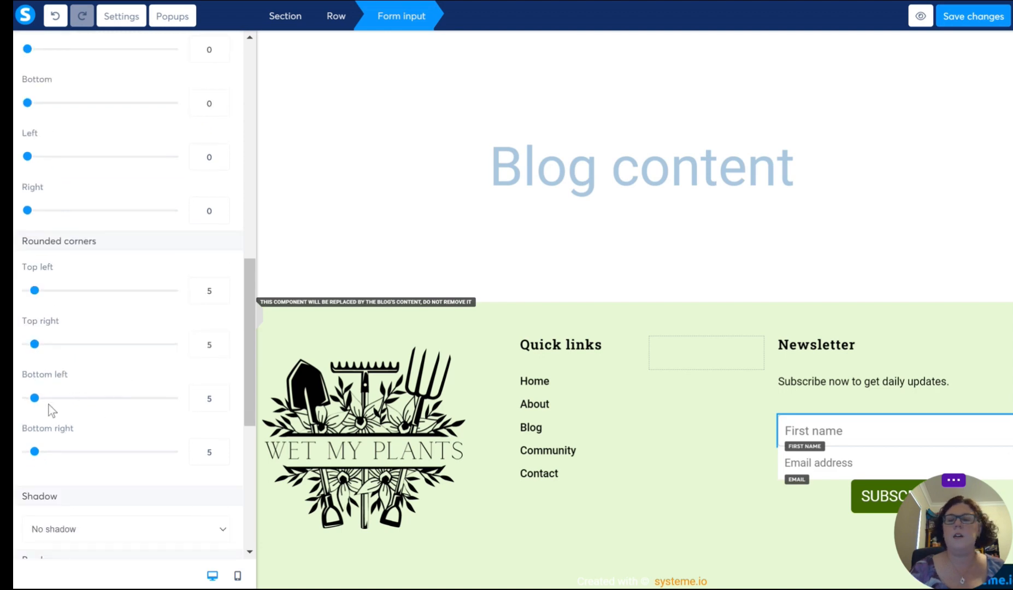
left_click(733, 411)
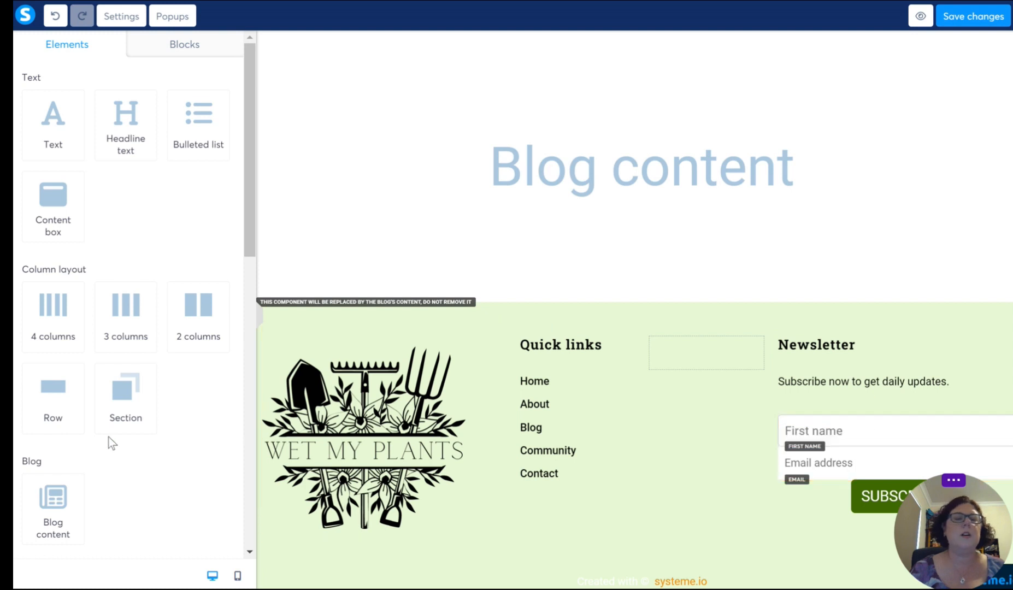
Step: Set the First name field's top corner radii to 6 and its bottom corner radii to 0
left_click(896, 437)
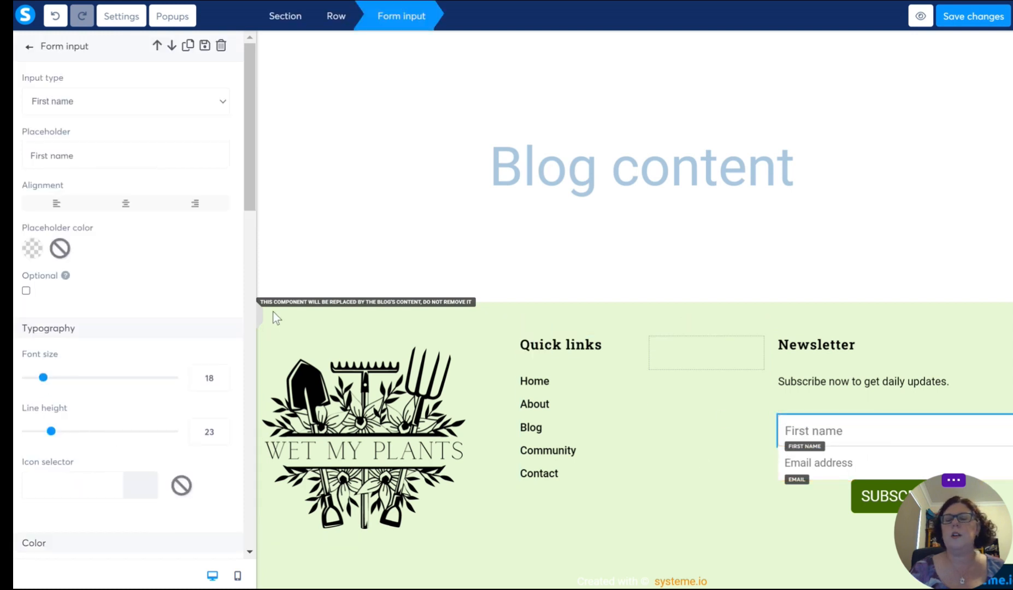
scroll(103, 287, "down", 12)
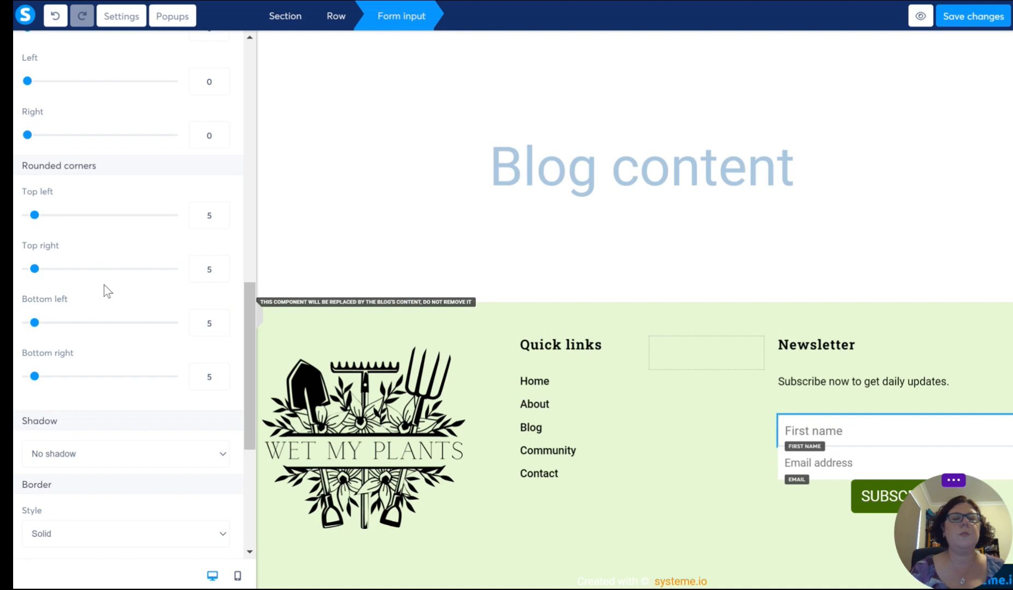
left_click_drag(117, 167, 16, 166)
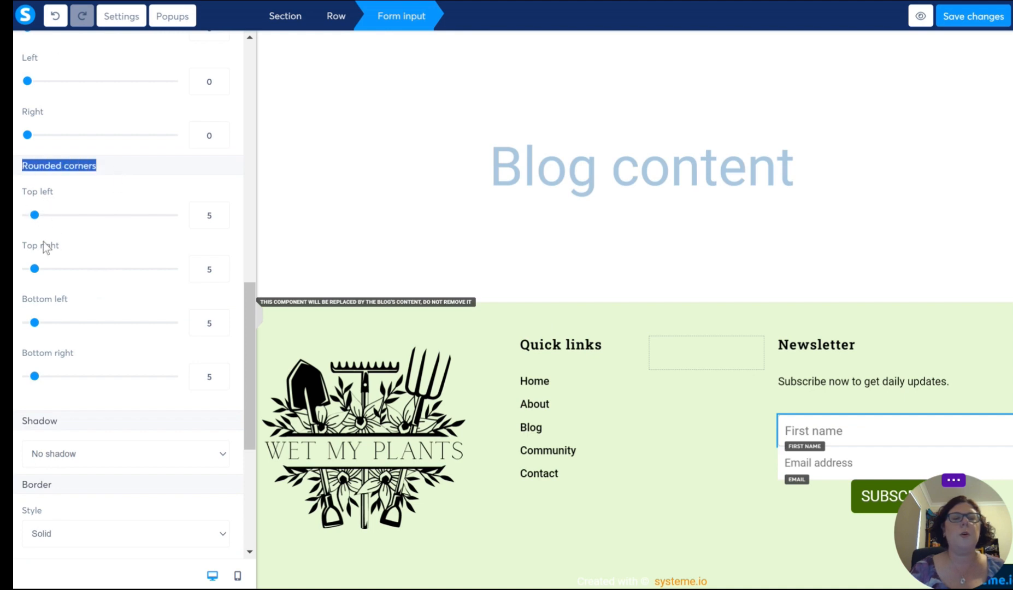
left_click(220, 212)
left_click(221, 265)
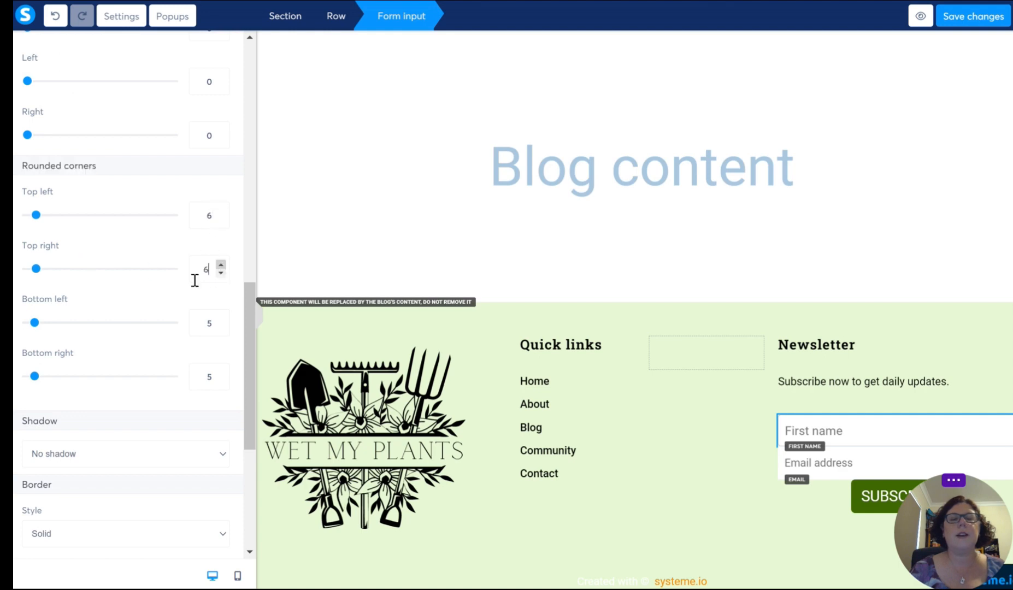
left_click(220, 327)
left_click(220, 328)
left_click(221, 327)
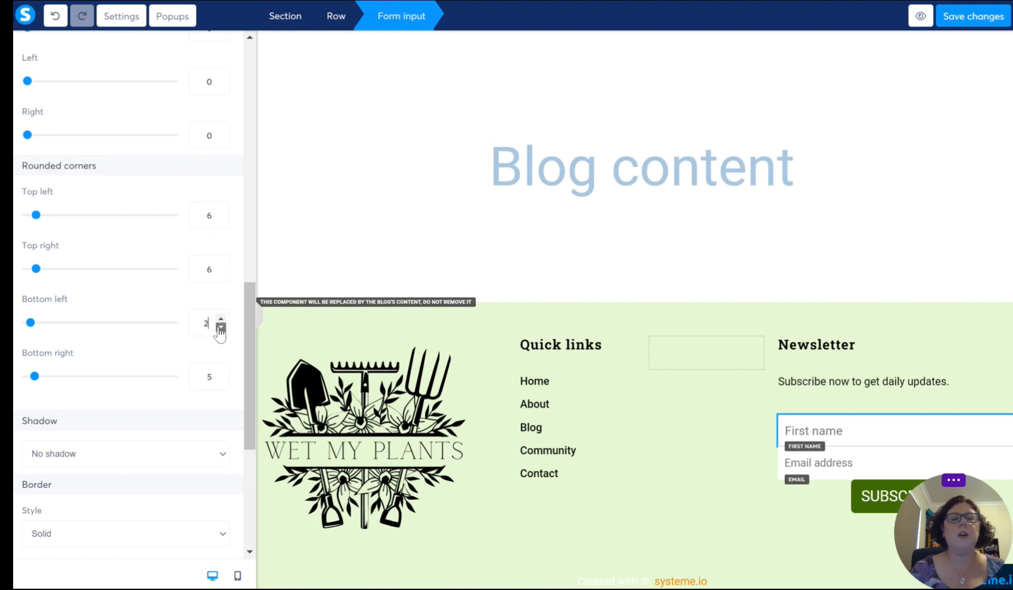
left_click(221, 381)
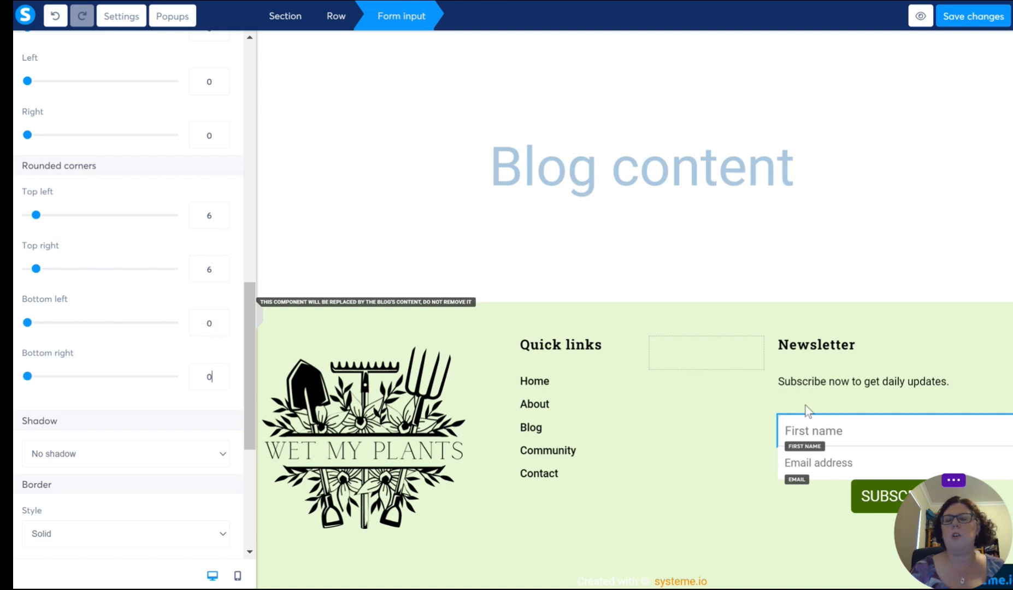
Step: Set the email address field's bottom left and bottom right corner radii to 6
left_click(840, 464)
left_click(840, 463)
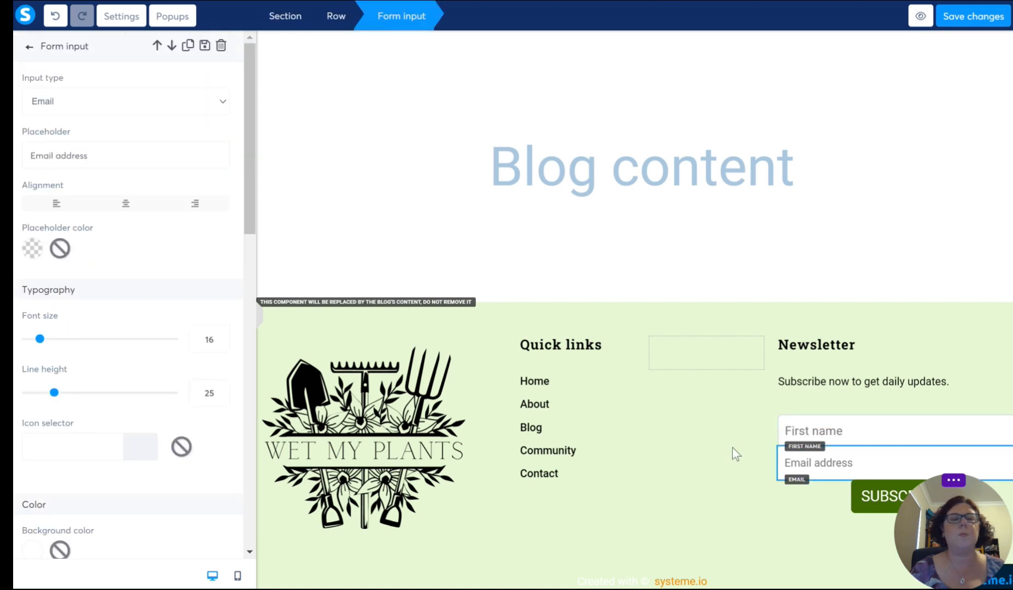
scroll(101, 369, "down", 5)
scroll(102, 369, "down", 4)
scroll(124, 376, "up", 1)
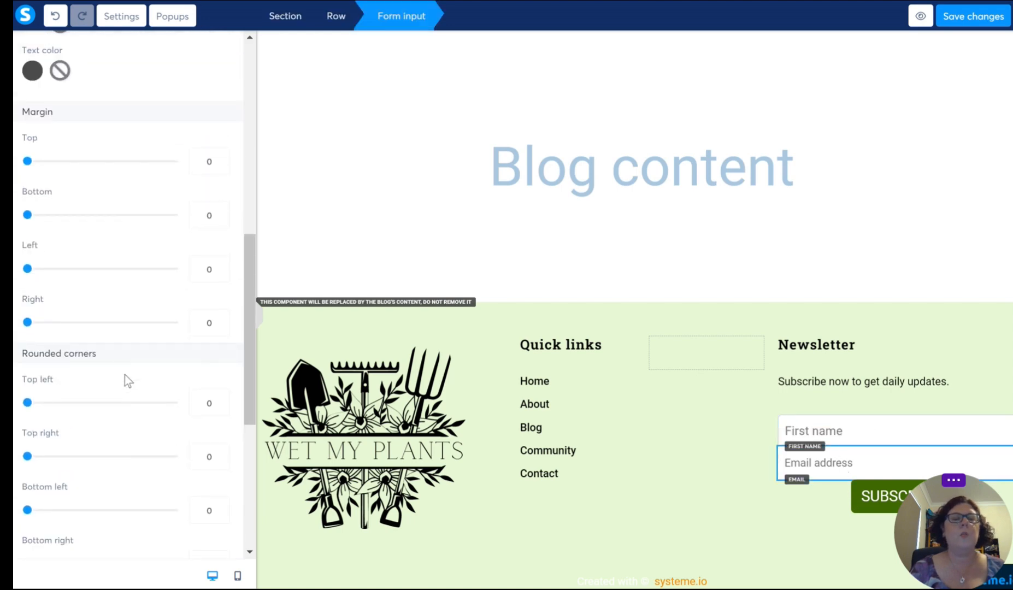
scroll(124, 376, "down", 4)
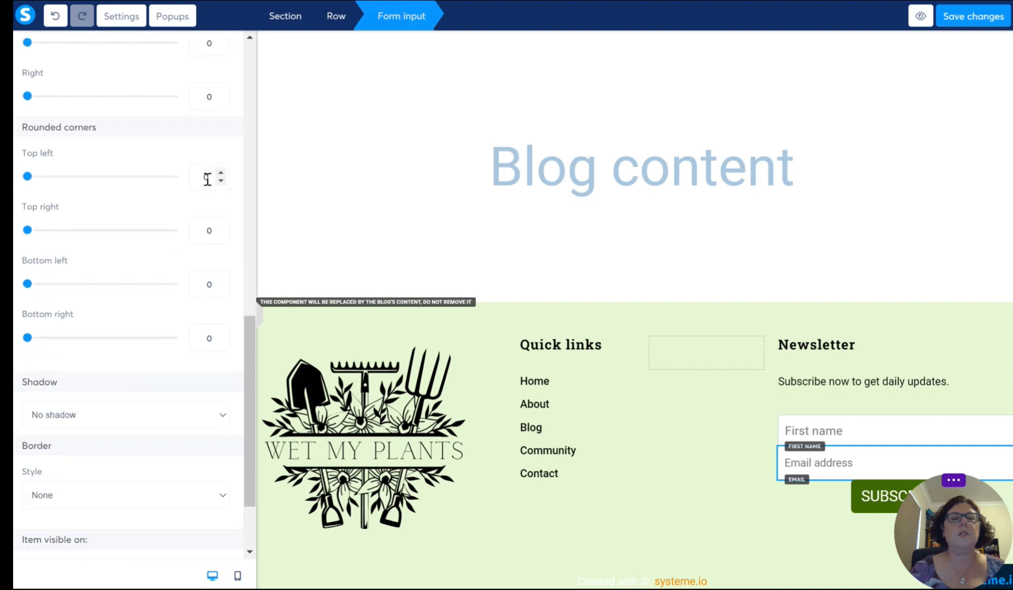
left_click(221, 281)
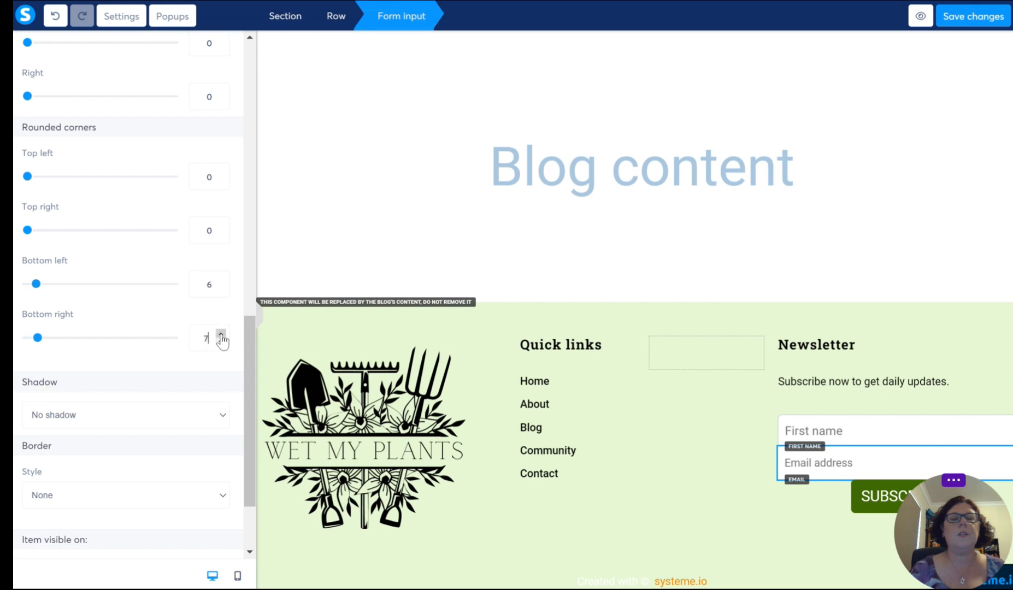
left_click(221, 343)
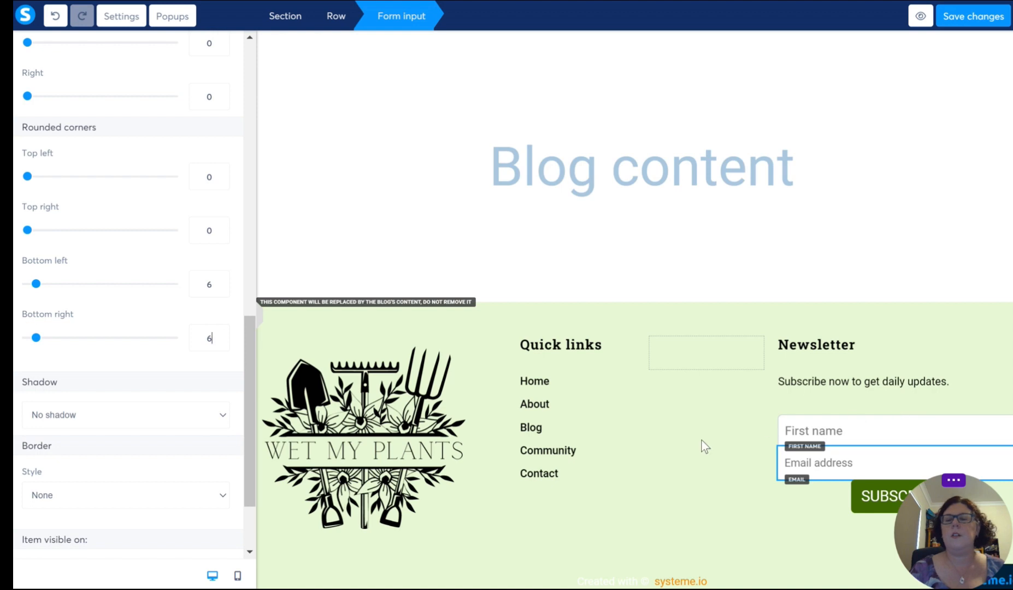
left_click(711, 494)
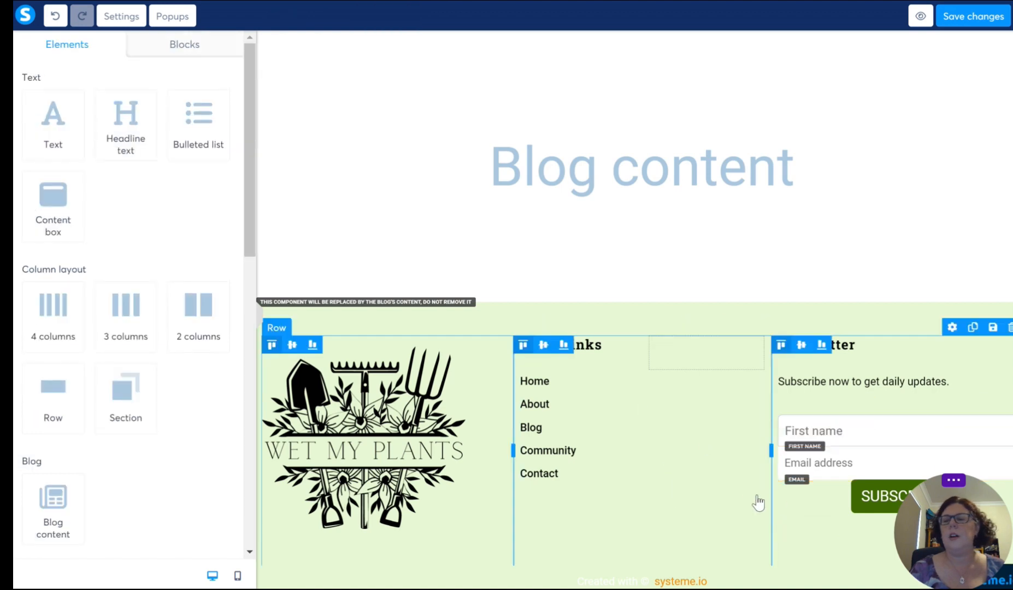
left_click(683, 485)
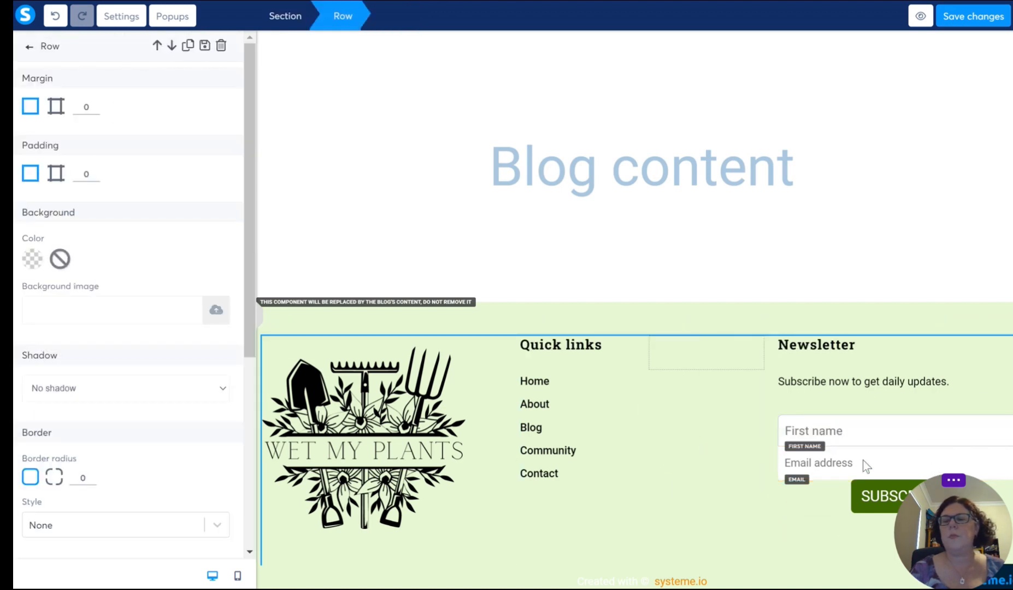
Step: Set the First name field's border style to None and save the template changes
left_click(875, 437)
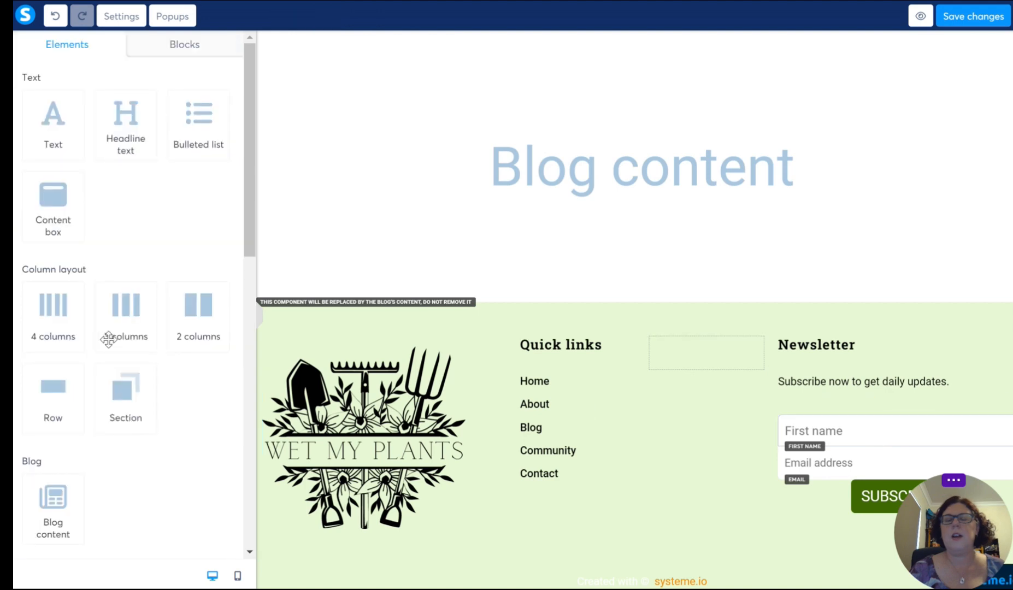
left_click(898, 438)
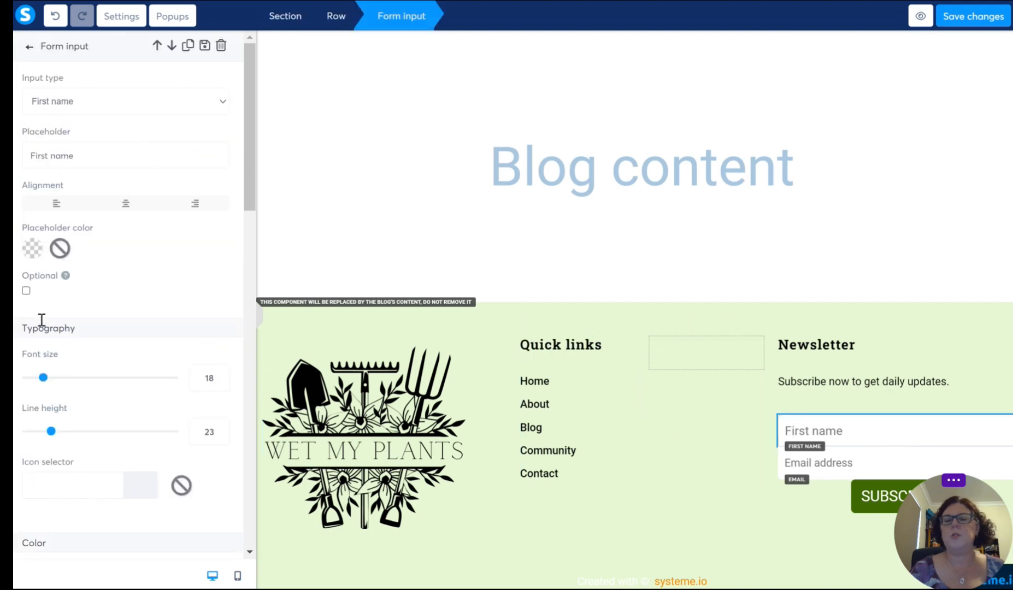
scroll(115, 312, "down", 15)
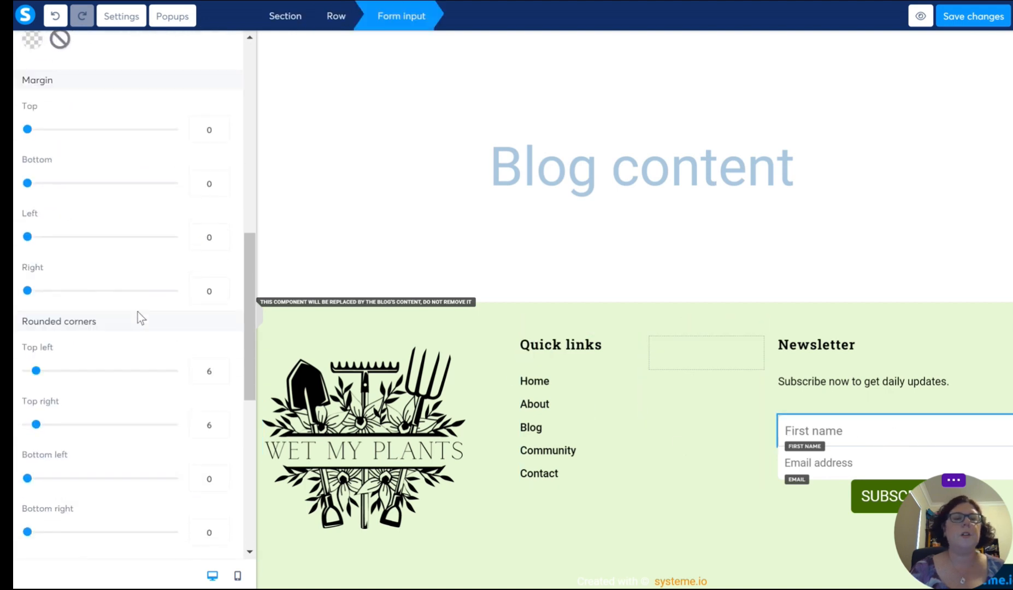
scroll(137, 312, "down", 6)
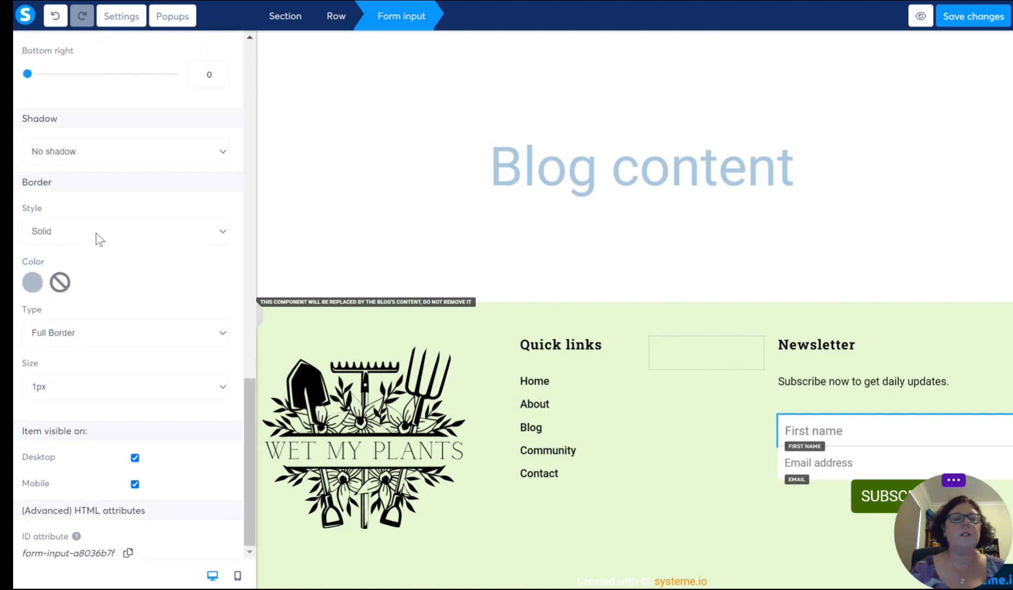
left_click(133, 338)
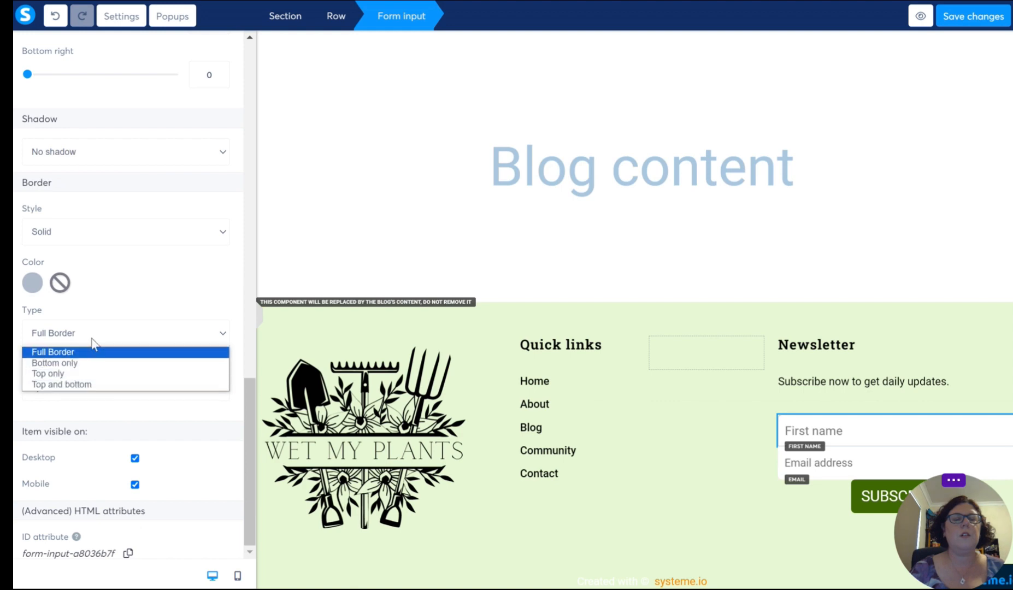
left_click(115, 230)
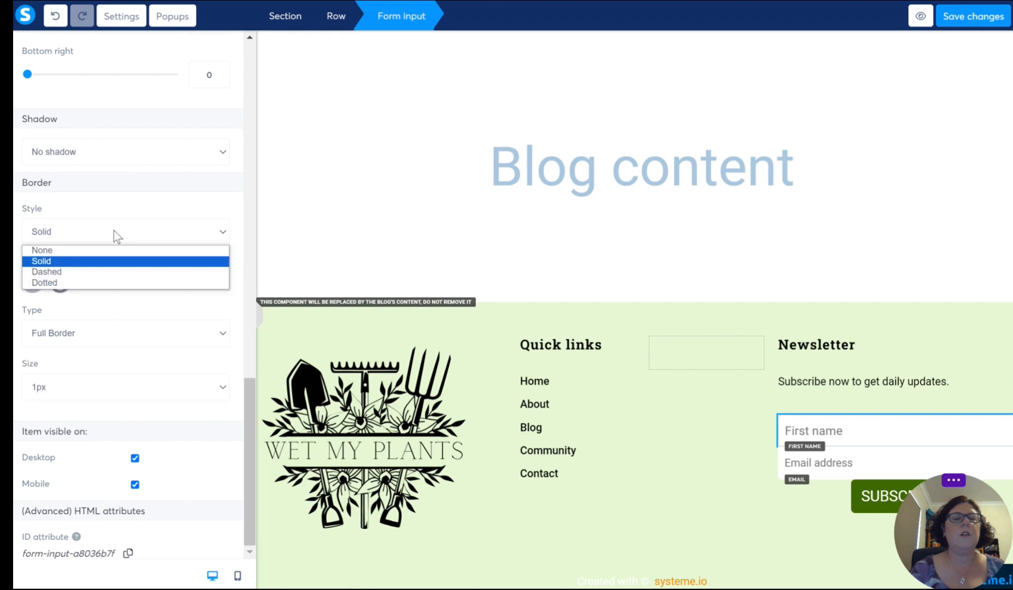
left_click(59, 250)
left_click(714, 529)
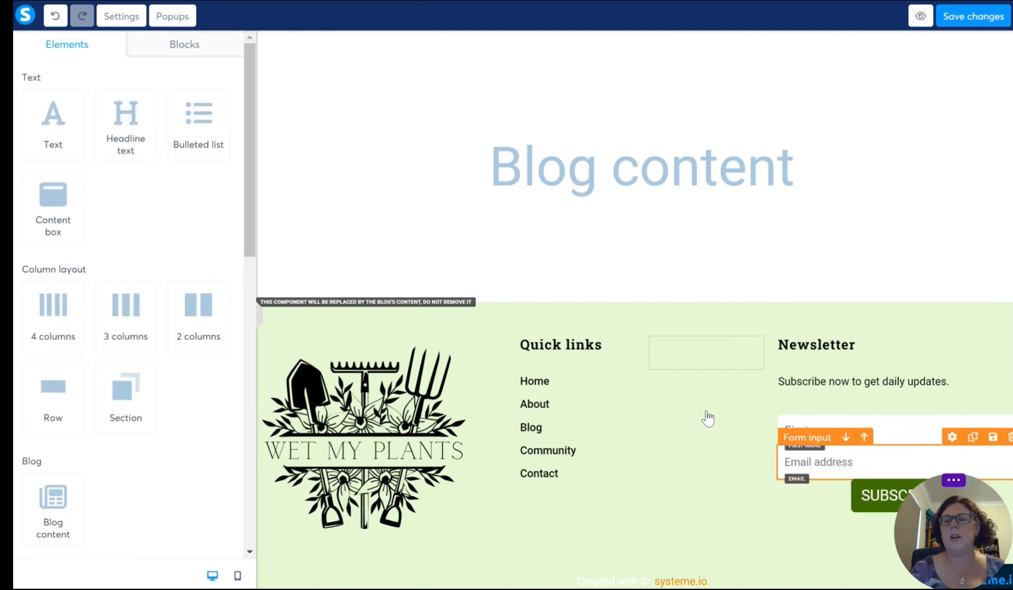
scroll(673, 437, "up", 2)
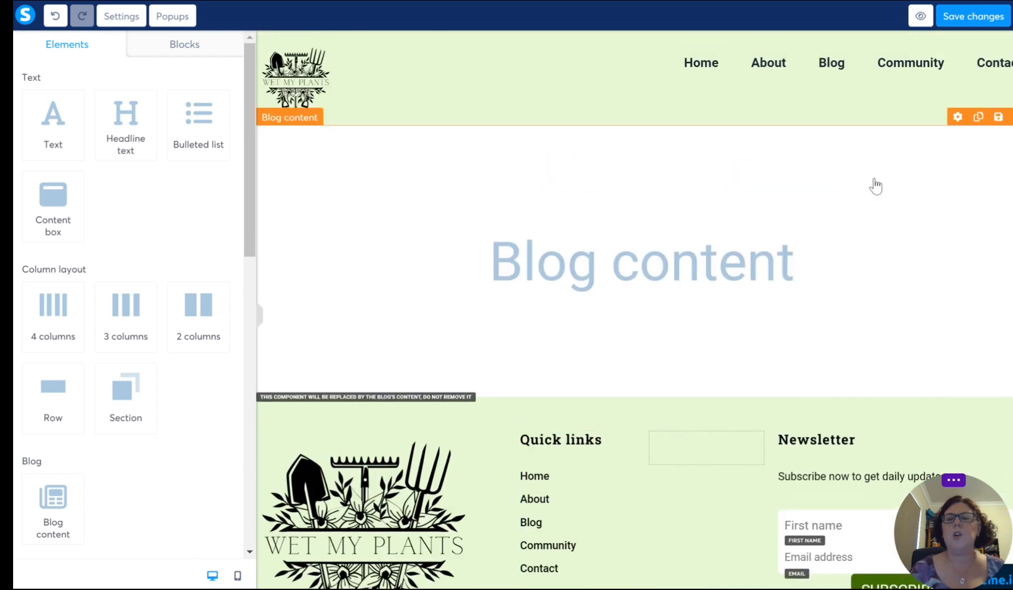
left_click(966, 21)
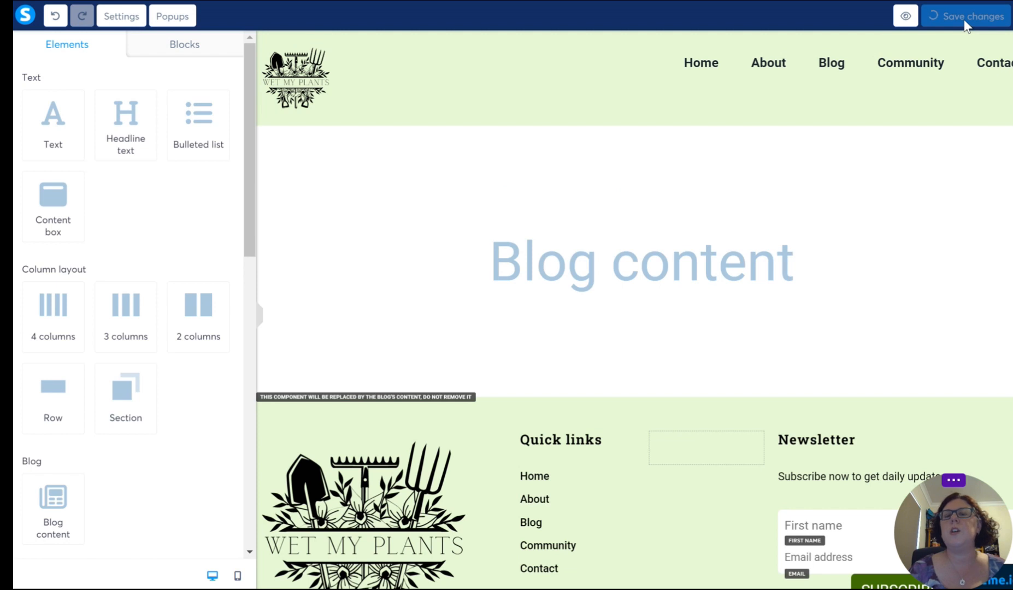
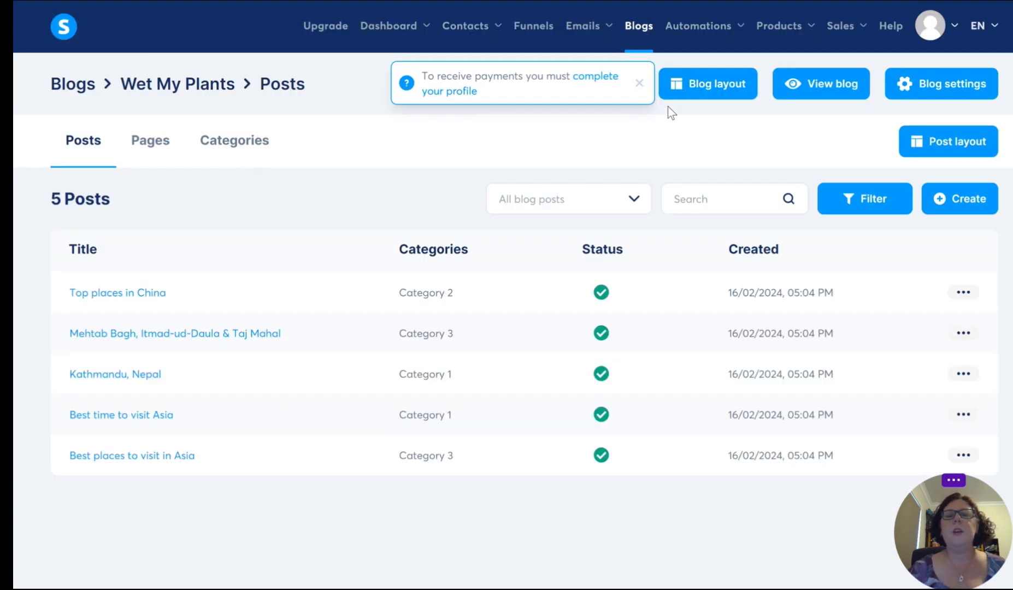
Step: Open the blog's Contact page in the editor and check its header and footer
left_click(639, 83)
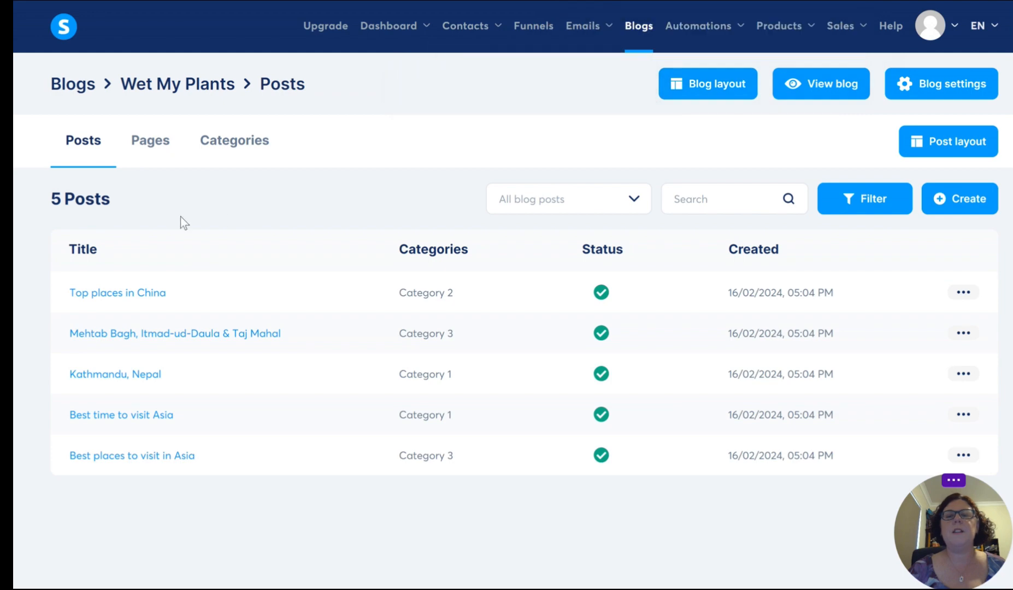
left_click(143, 143)
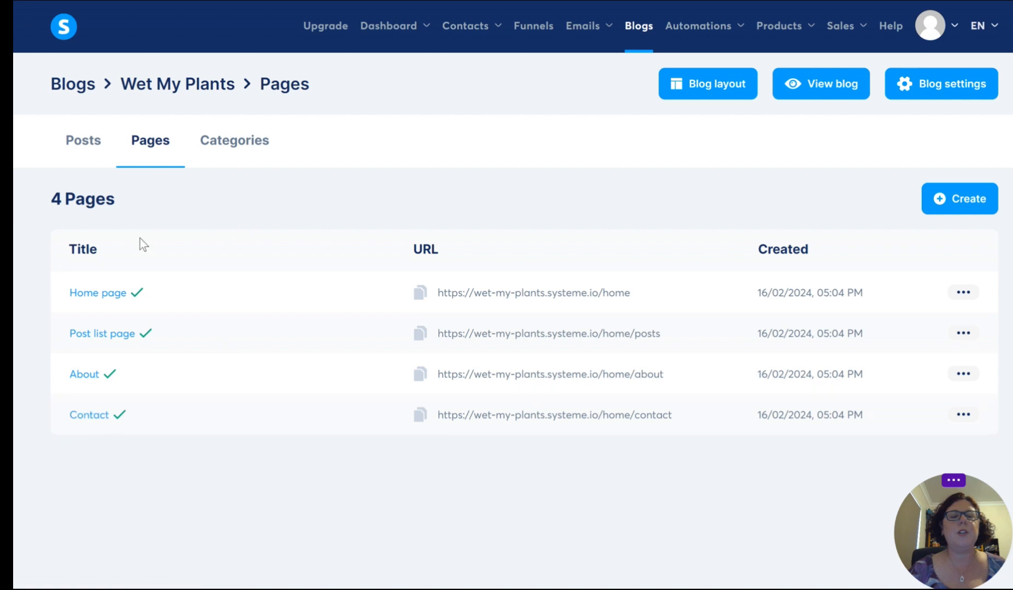
left_click(89, 416)
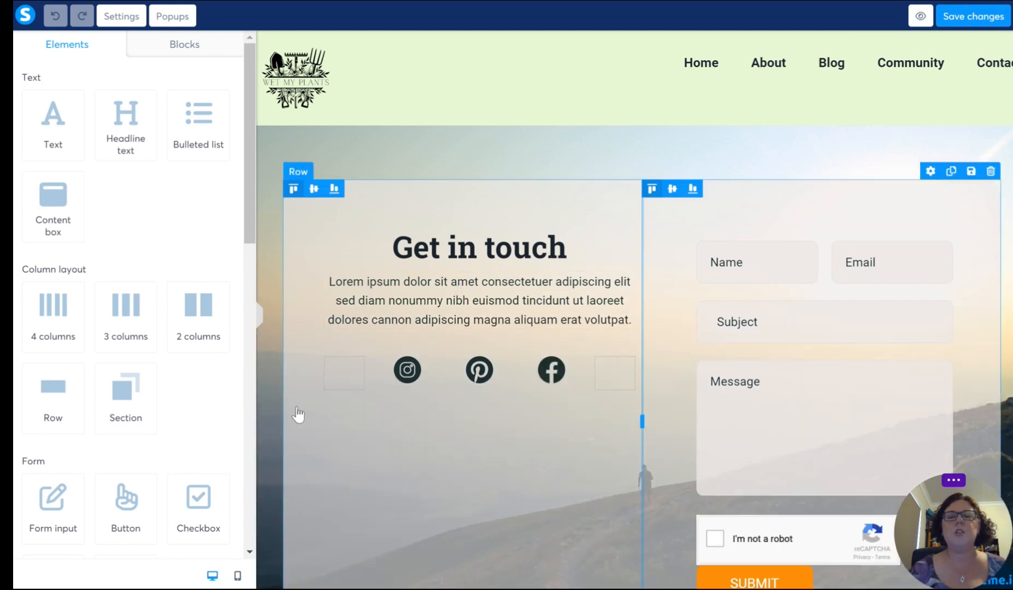
scroll(274, 423, "down", 7)
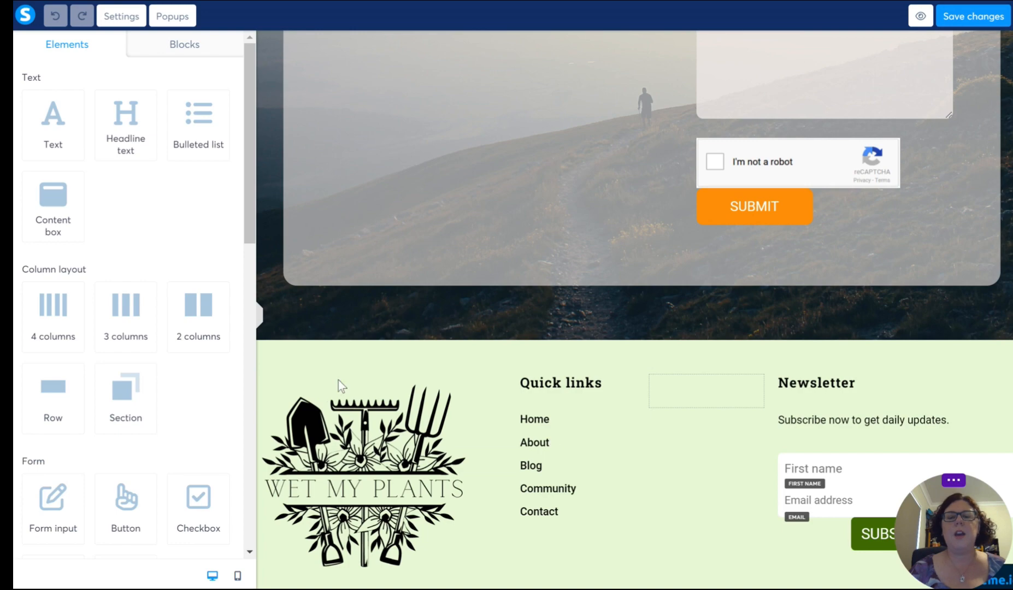
scroll(357, 387, "up", 7)
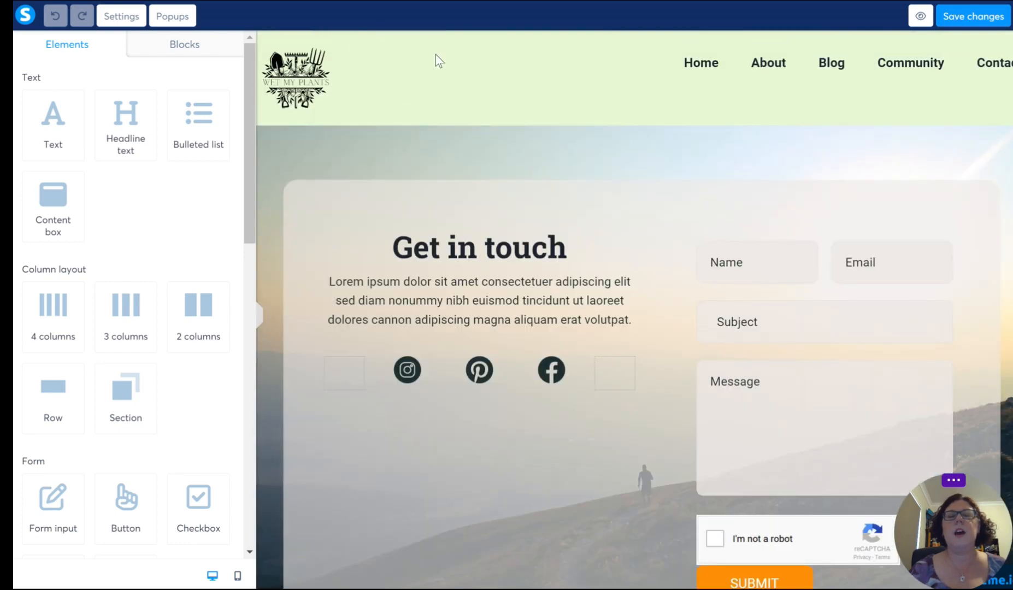
scroll(355, 383, "down", 8)
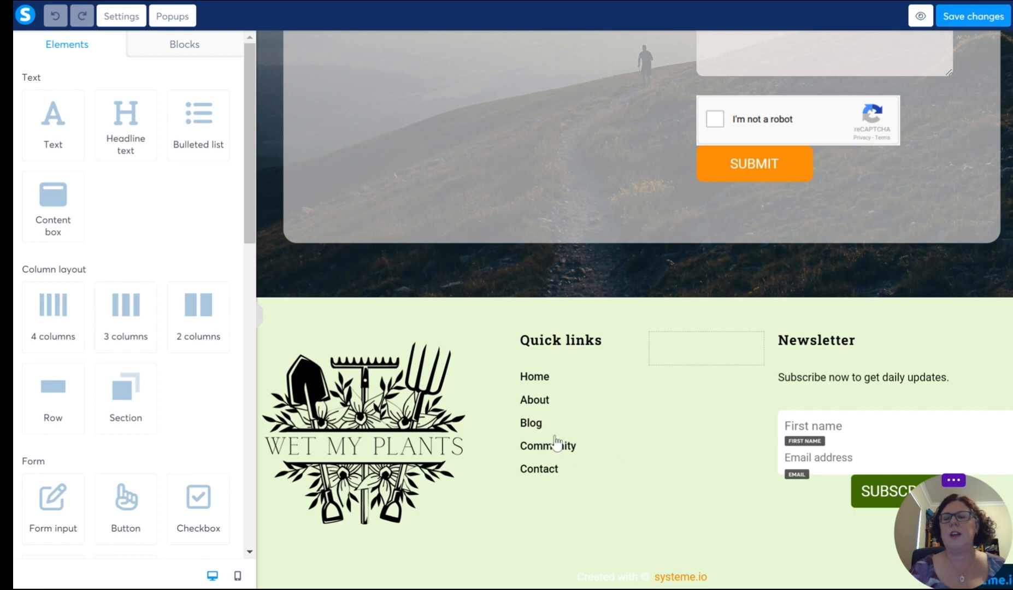
scroll(554, 444, "up", 10)
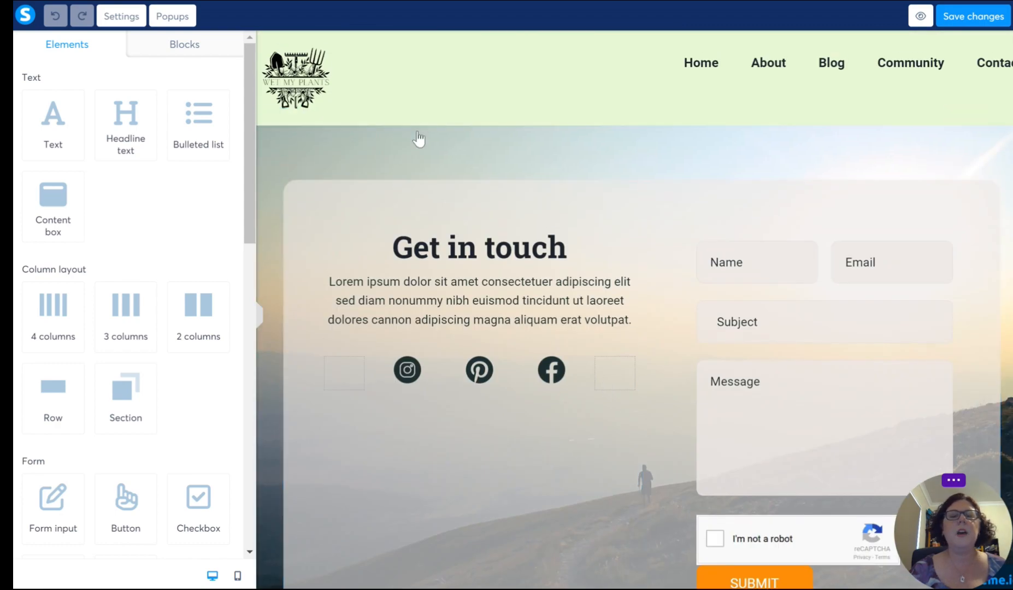
Step: Delete the Pinterest, Facebook and Instagram icons below the Get in touch text
scroll(719, 207, "down", 2)
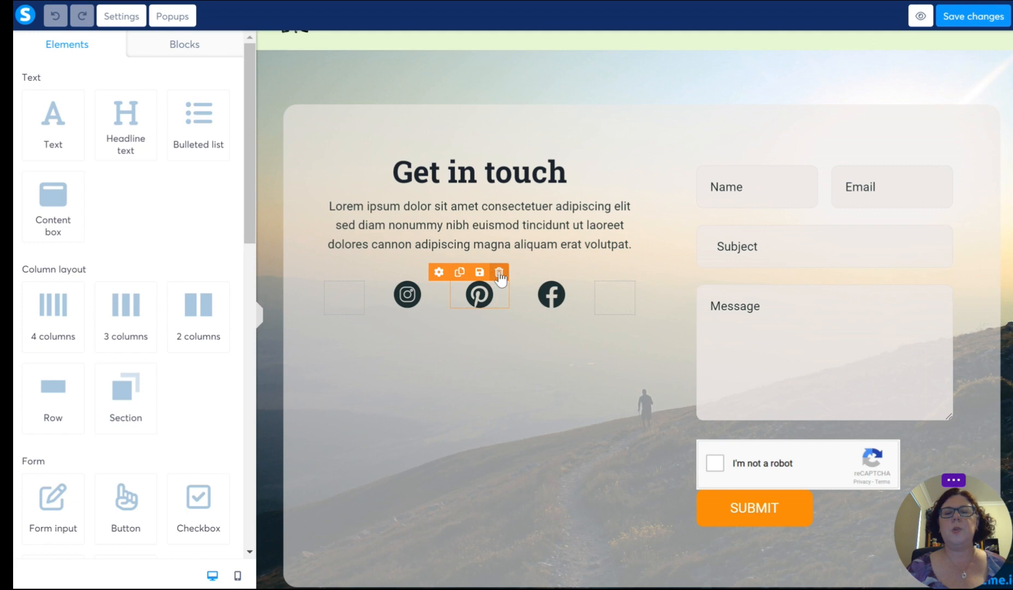
left_click(499, 273)
left_click(594, 85)
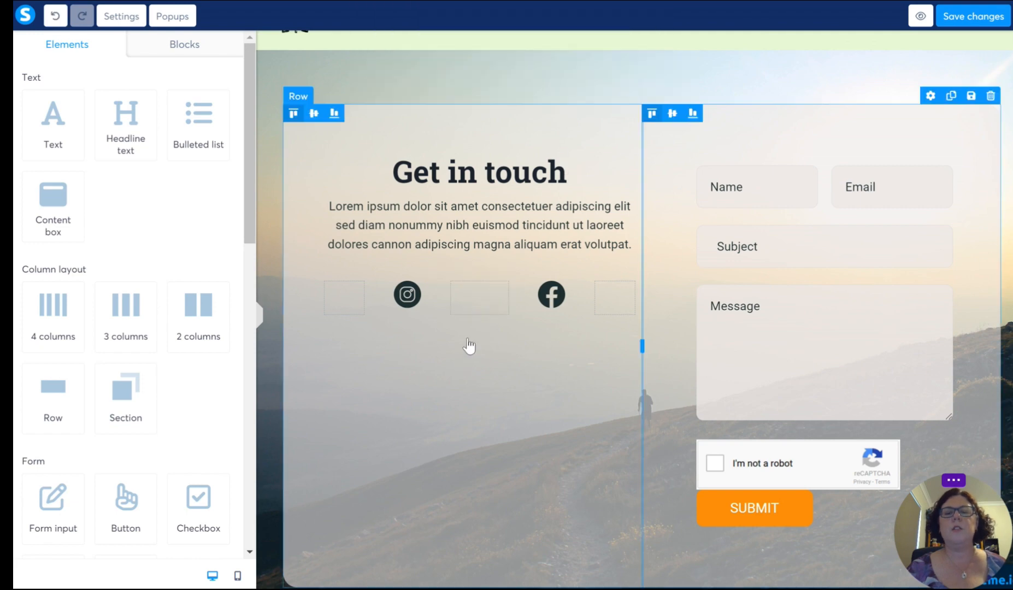
left_click(570, 272)
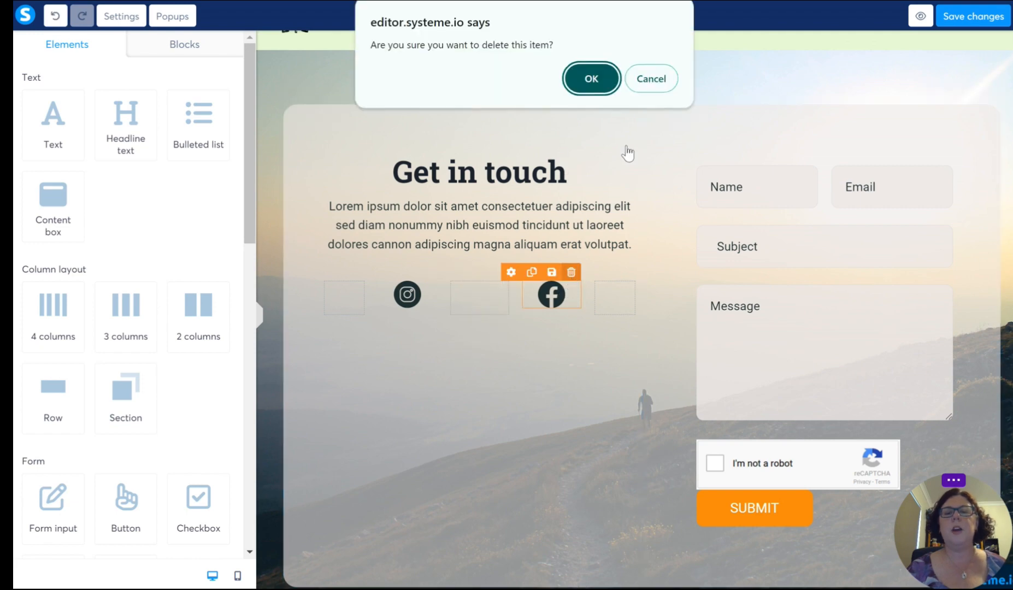
left_click(581, 90)
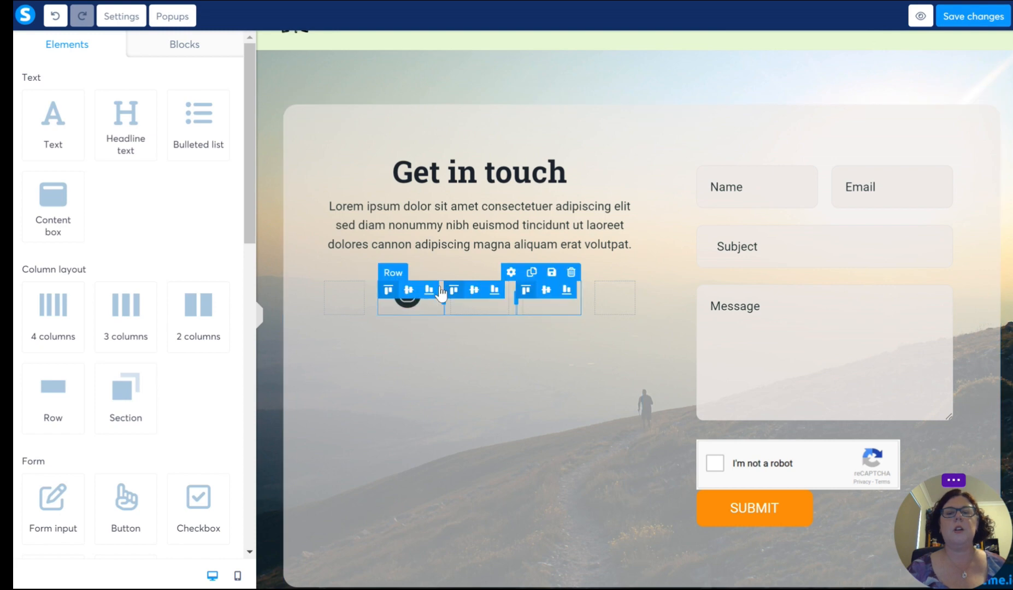
left_click(422, 307)
left_click(426, 272)
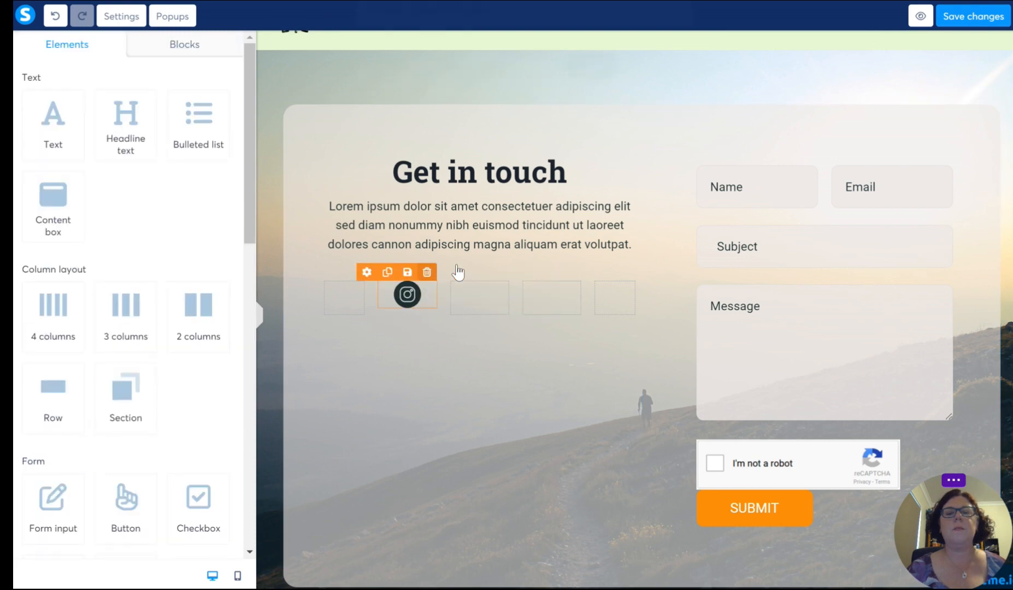
left_click(600, 89)
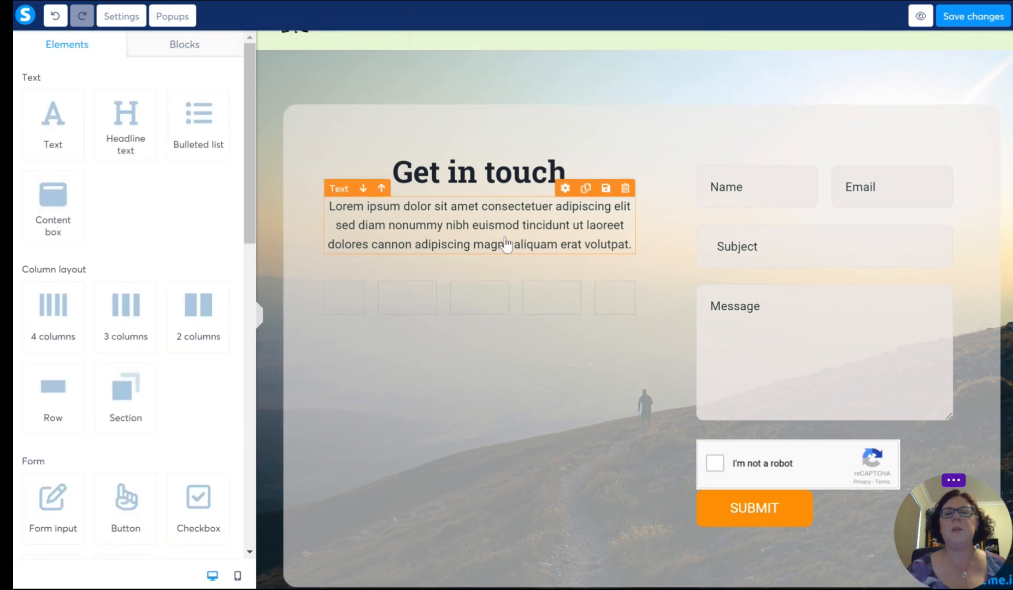
Step: Replace the placeholder paragraph under Get in touch with "We'd love to hear from you." followed by a blank line
left_click(407, 230)
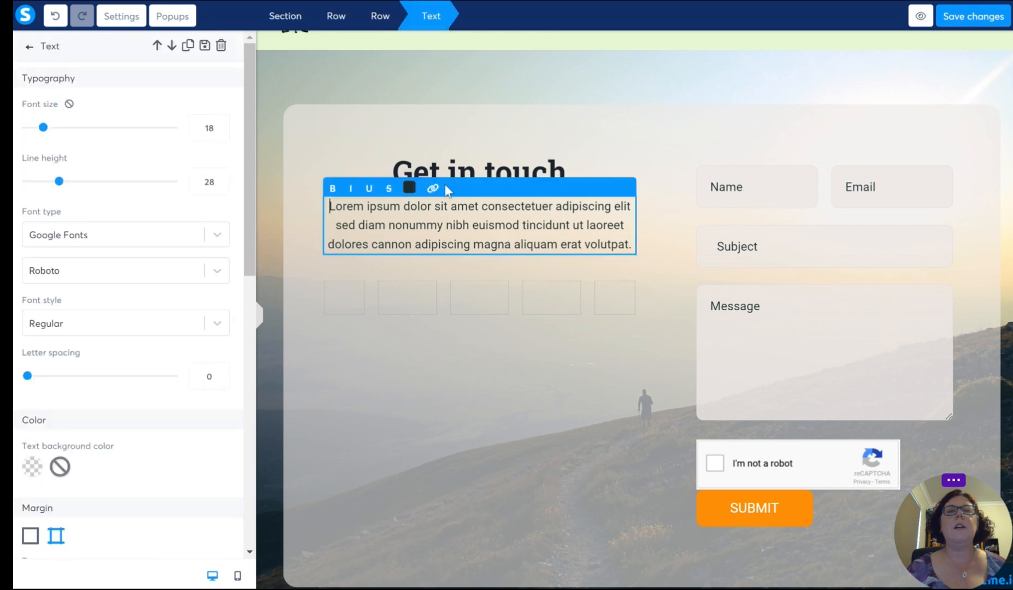
triple_click(434, 224)
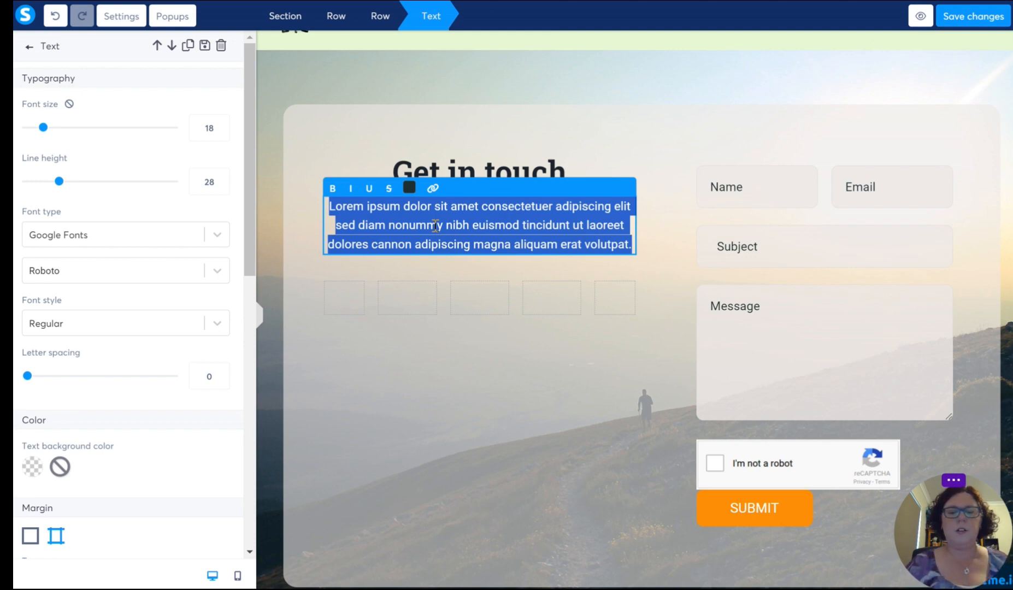
type("We'd love")
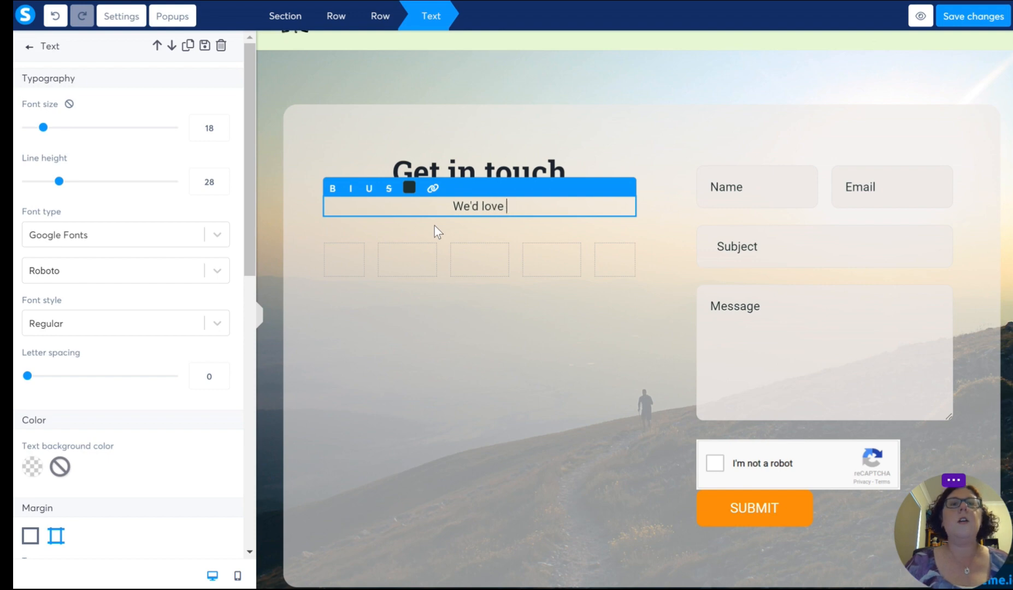
type("to hear from you")
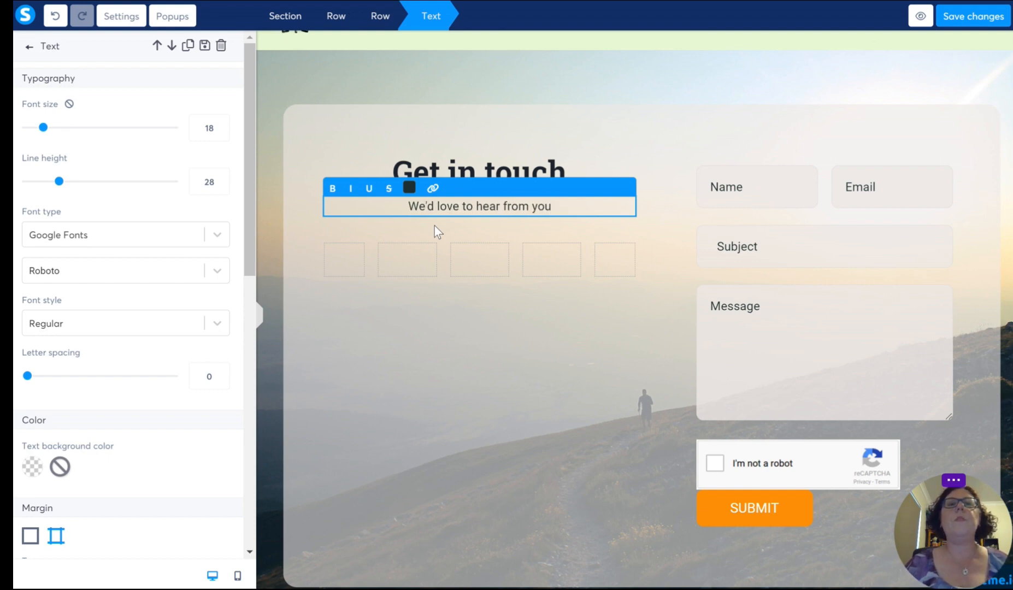
type(".")
key("Return")
key("Return")
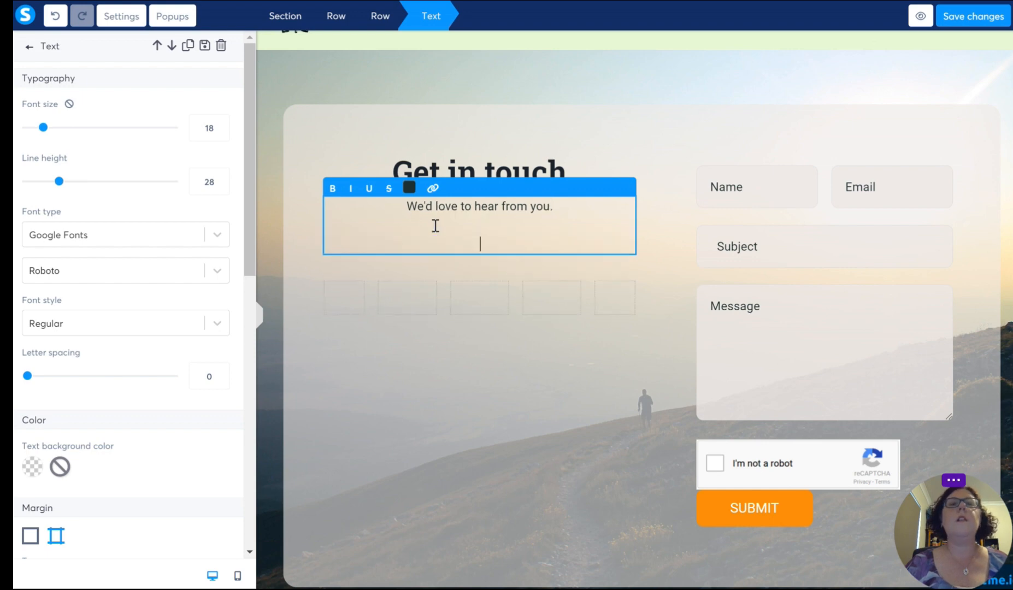
Step: Add the sentence "Fill in the form and we'll get back to you as soon as we can." to the Get in touch text
type("Fill in ")
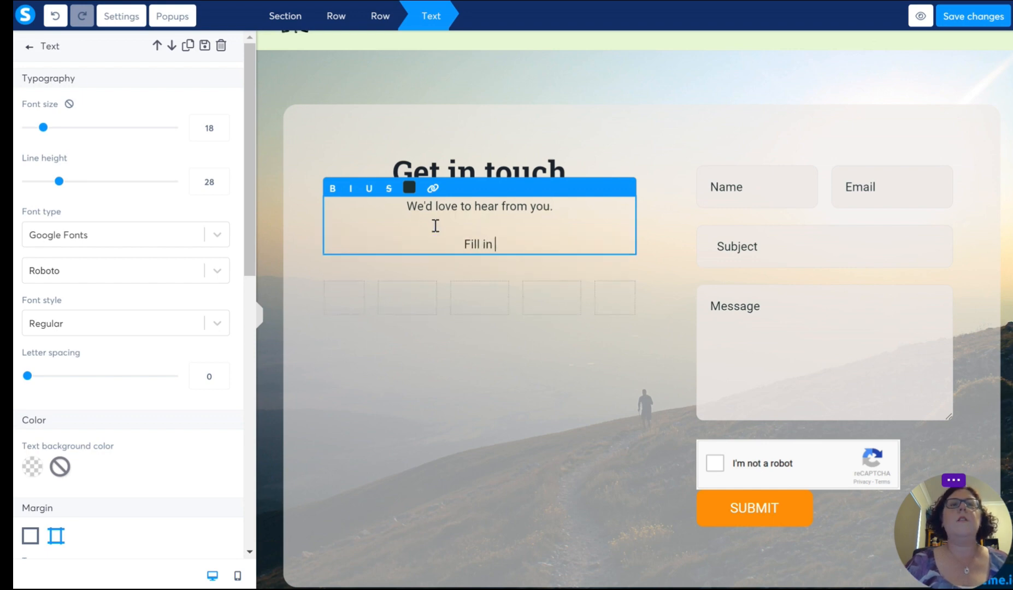
type("the form ans")
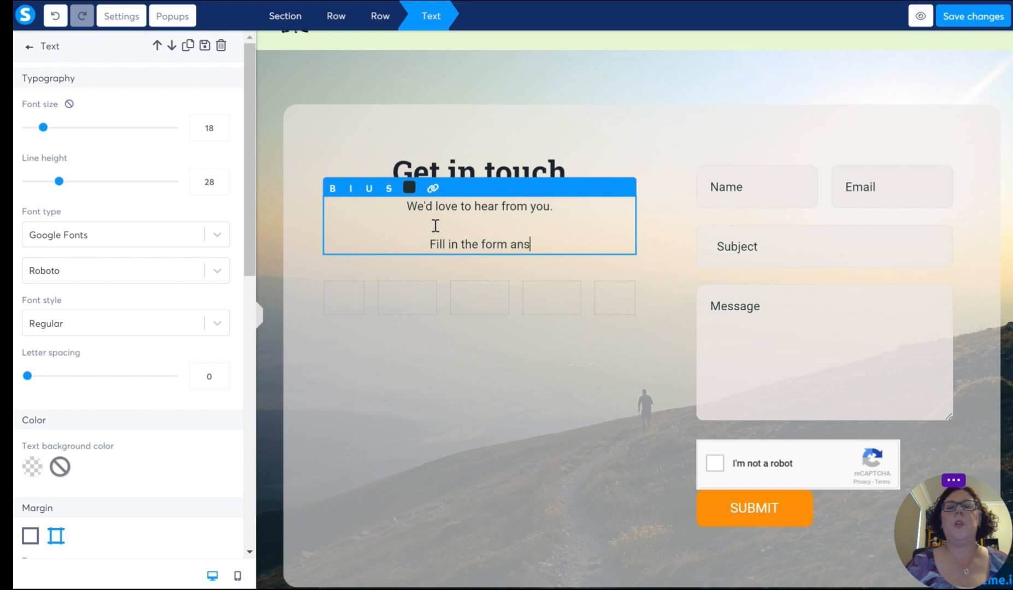
key("BackSpace")
key("BackSpace")
type("d we")
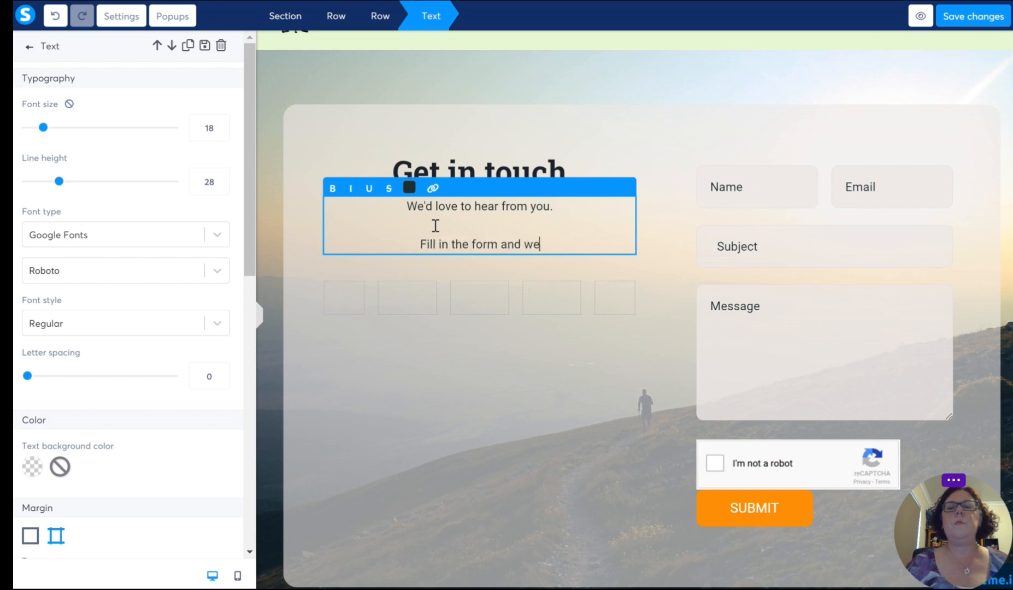
type("'ll ")
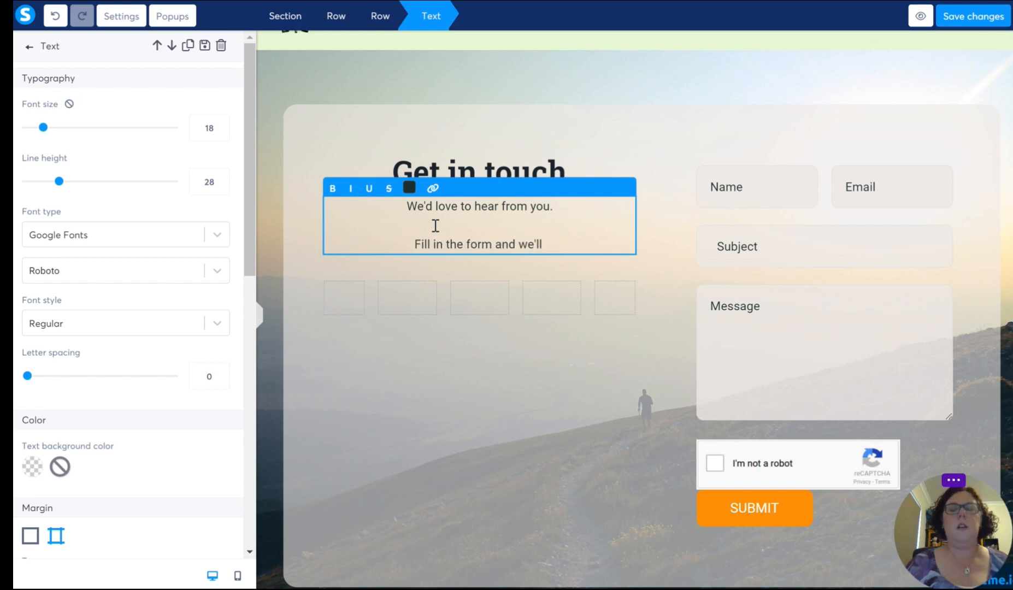
type("get hack ")
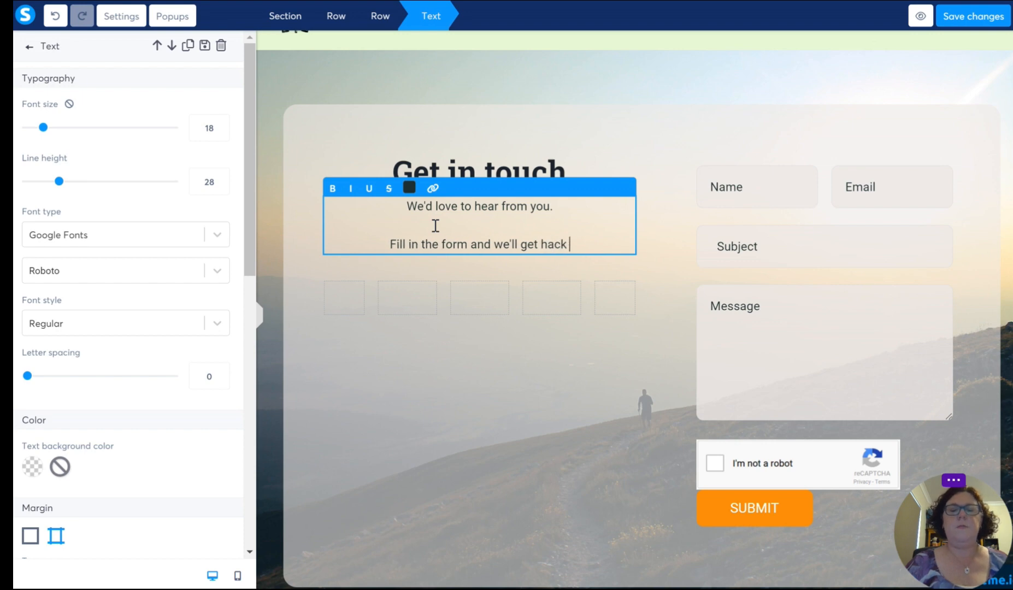
key("BackSpace")
key("BackSpace")
key("BackSpace")
key("BackSpace")
key("BackSpace")
type("back to you")
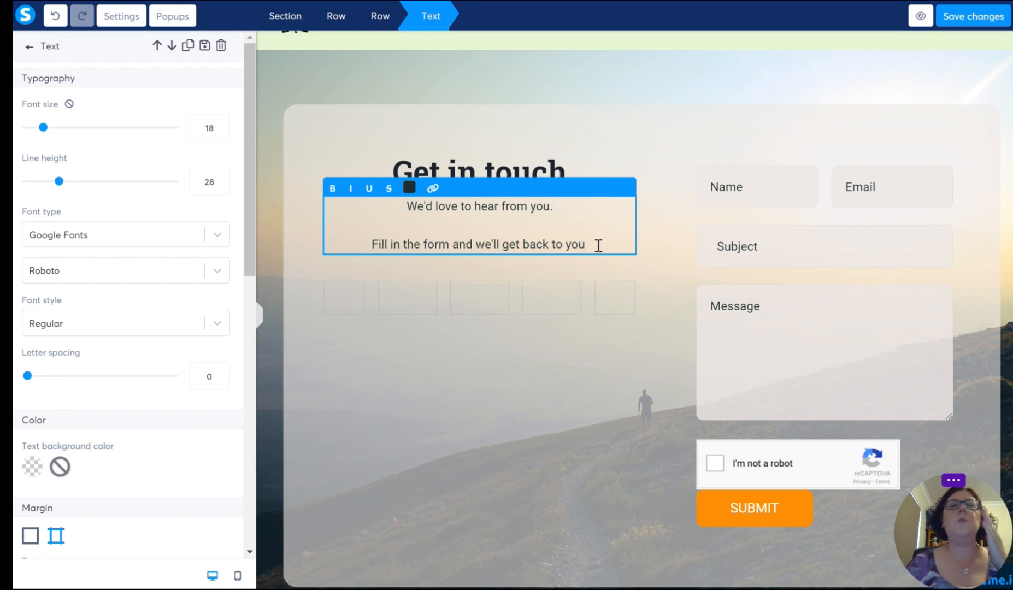
type("as soon as we")
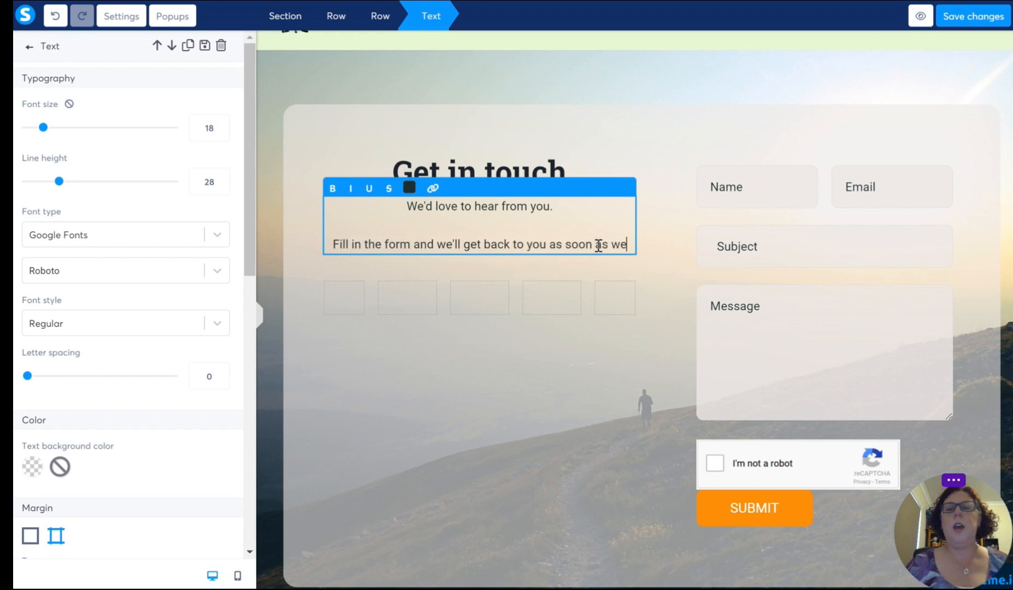
type(" can")
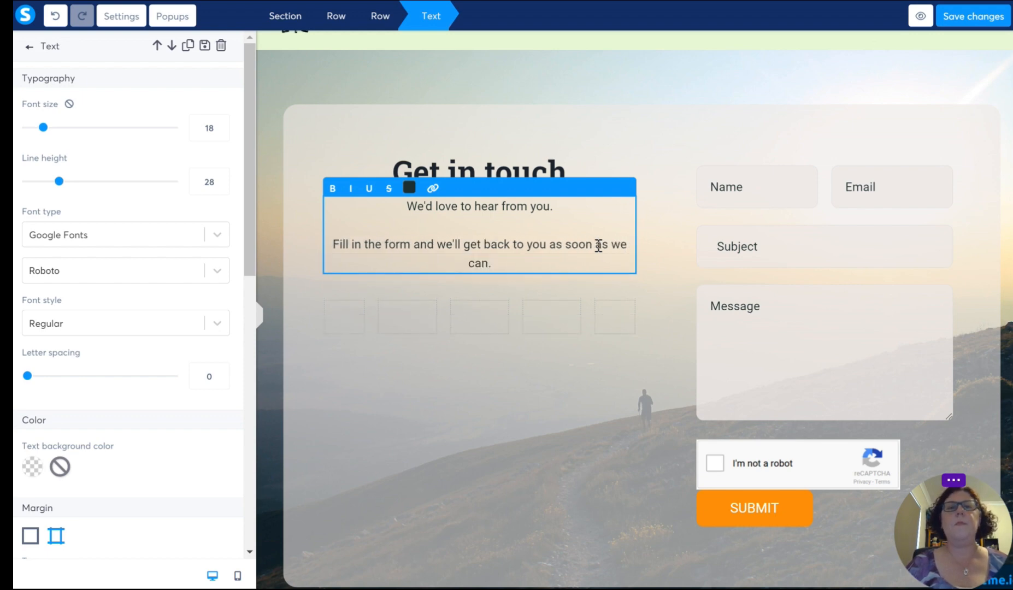
type(".")
Step: Add "Happy Gardening!!" as a closing line after a blank line in the Get in touch text
key("Return")
key("Return")
type("Happy ")
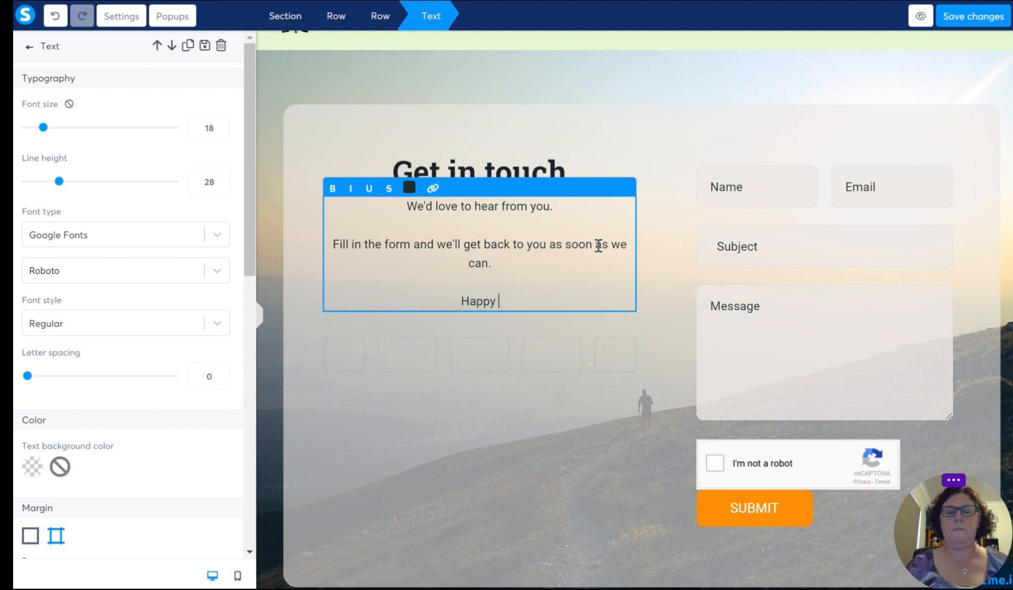
type("Gardening!!")
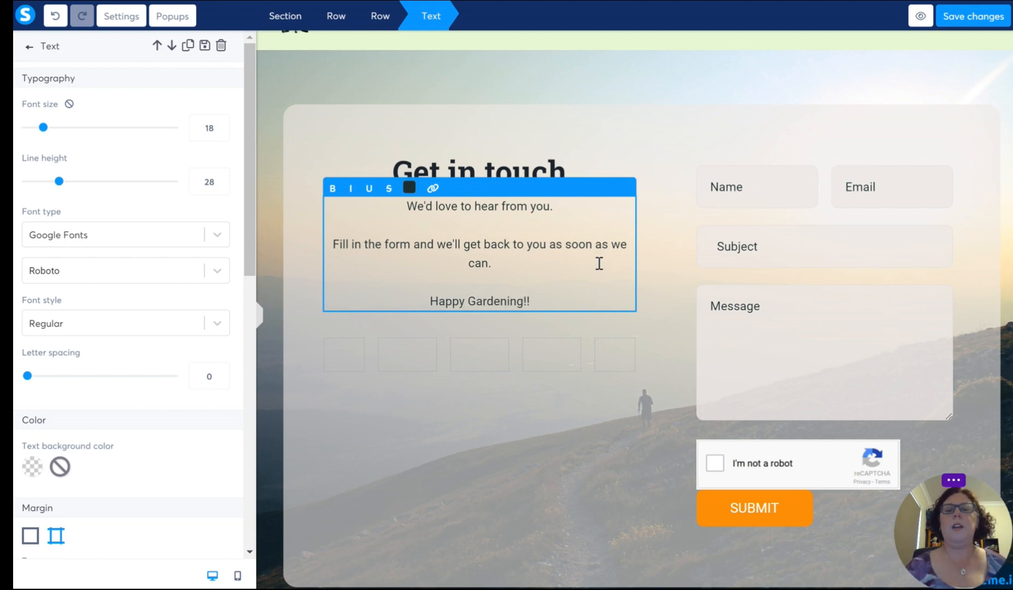
Step: Set the font size of the whole Get in touch paragraph text to 22
left_click_drag(567, 298, 399, 207)
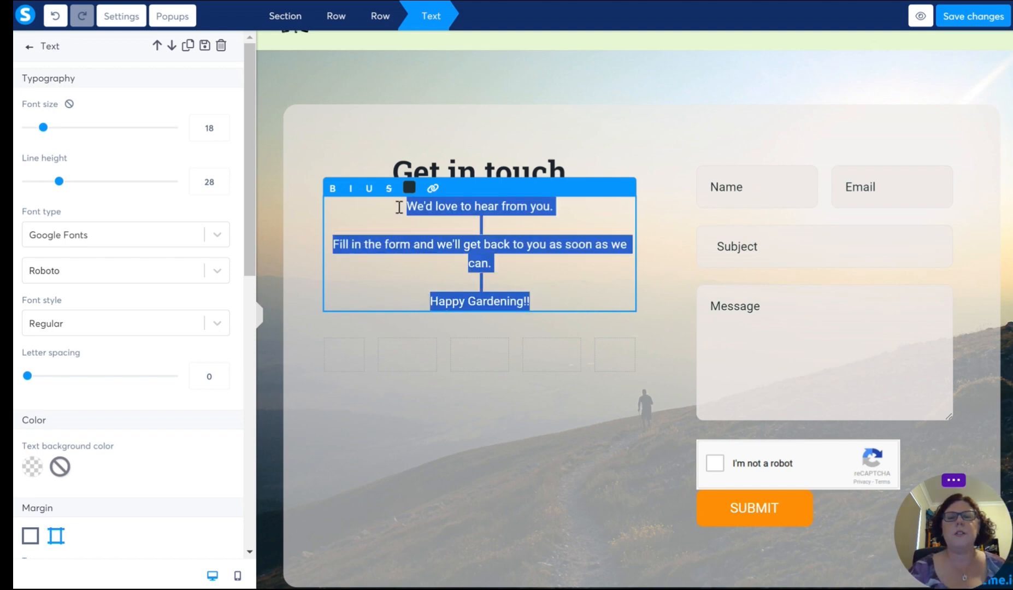
double_click(220, 122)
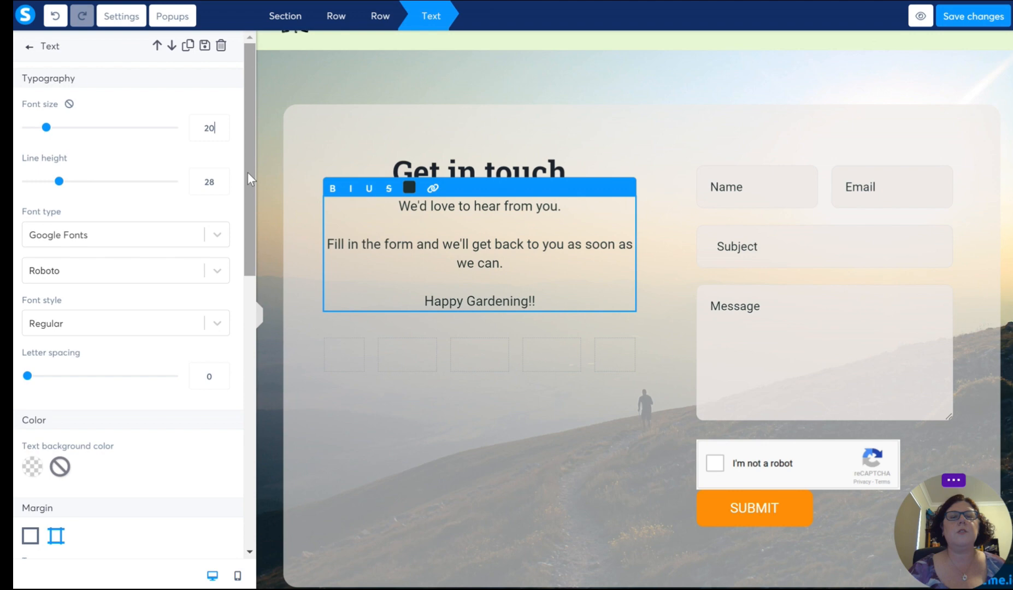
left_click(220, 124)
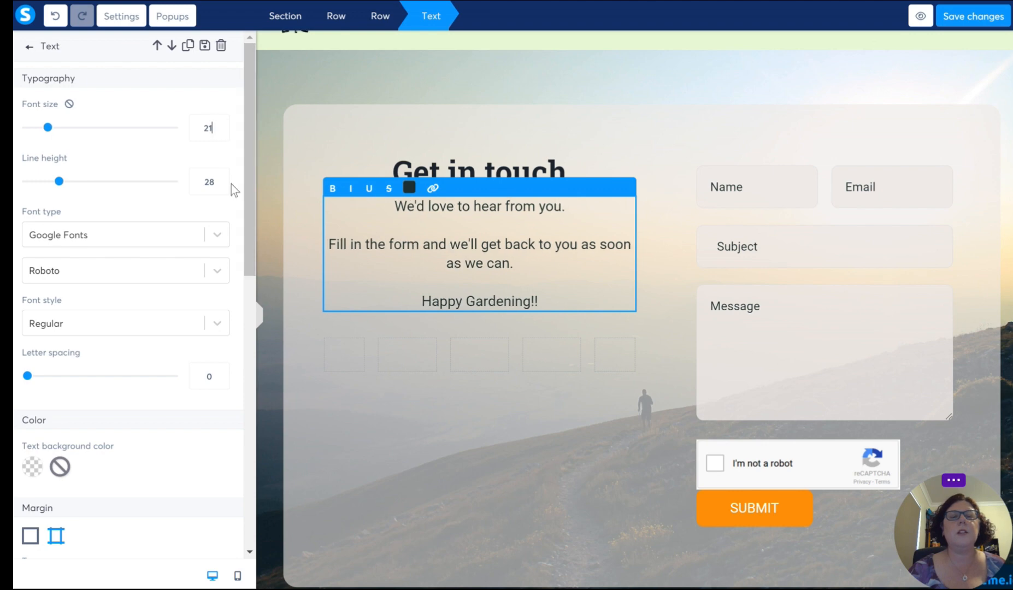
left_click(222, 124)
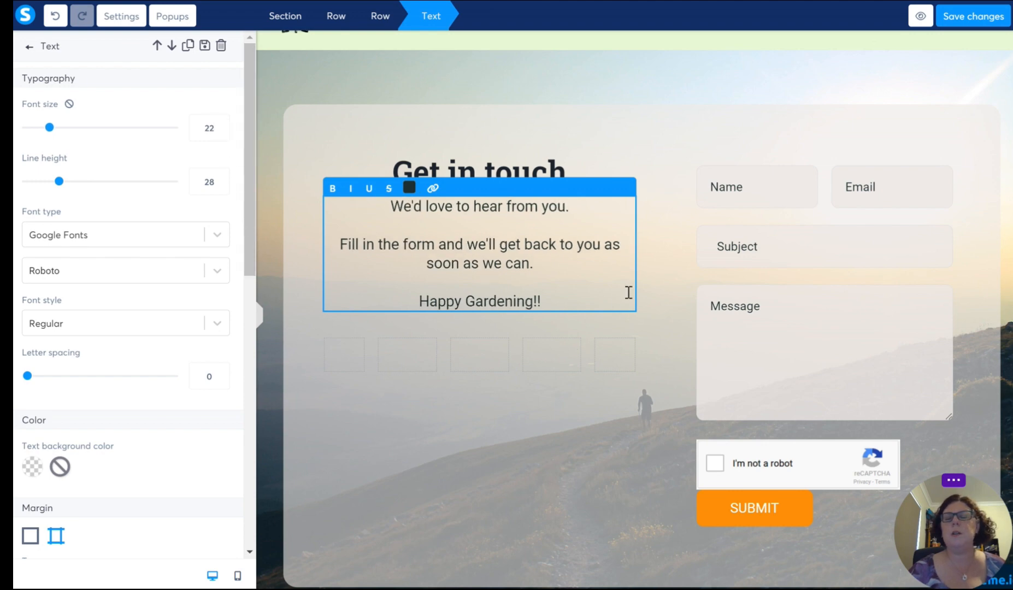
left_click(689, 264)
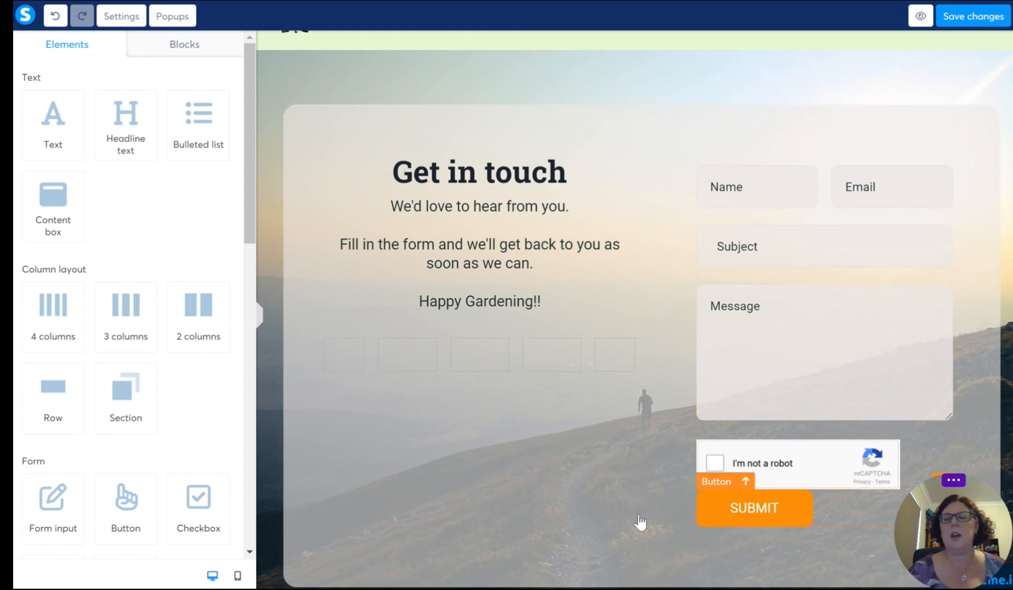
Step: Change the background color of the contact form's SUBMIT button to dark green 417505
scroll(554, 422, "down", 4)
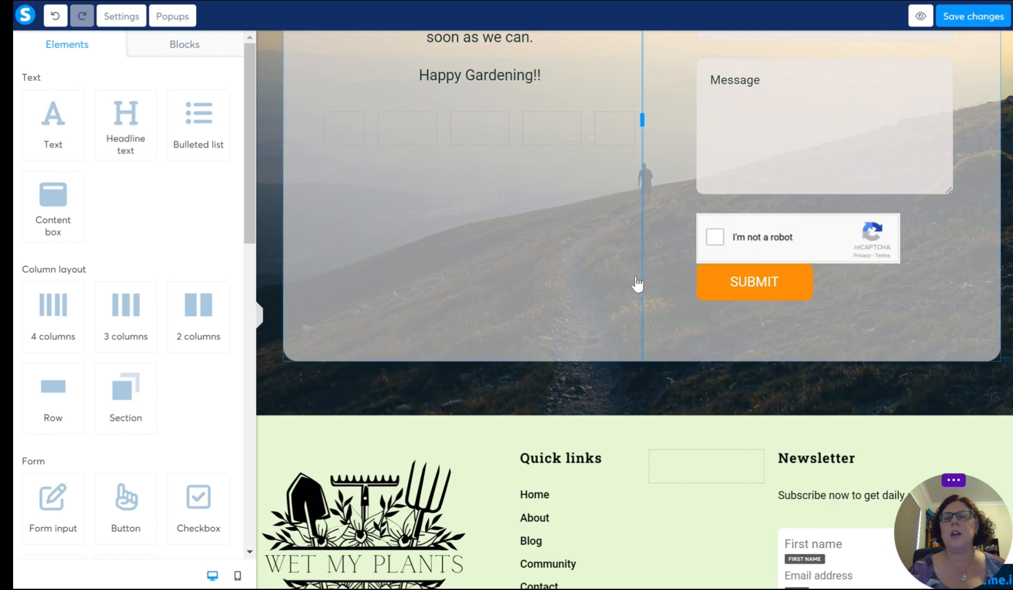
left_click(708, 290)
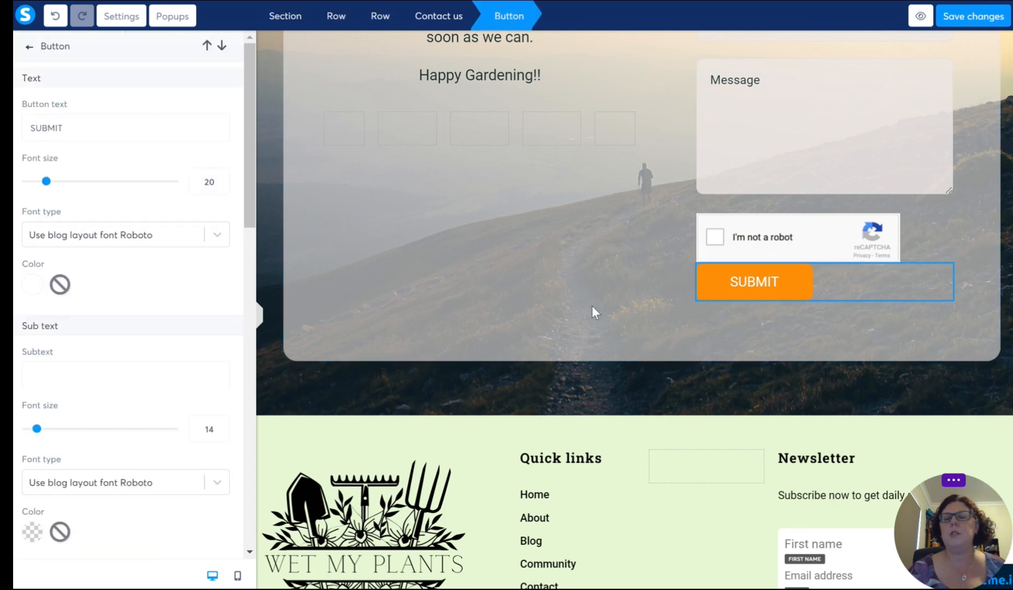
left_click(636, 300)
scroll(639, 314, "down", 2)
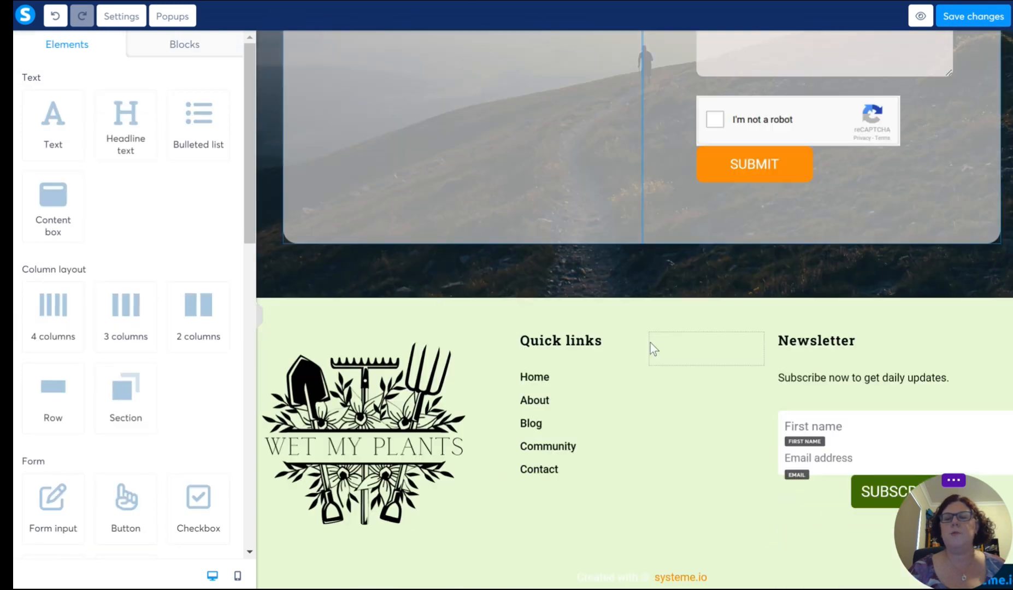
scroll(689, 339, "up", 3)
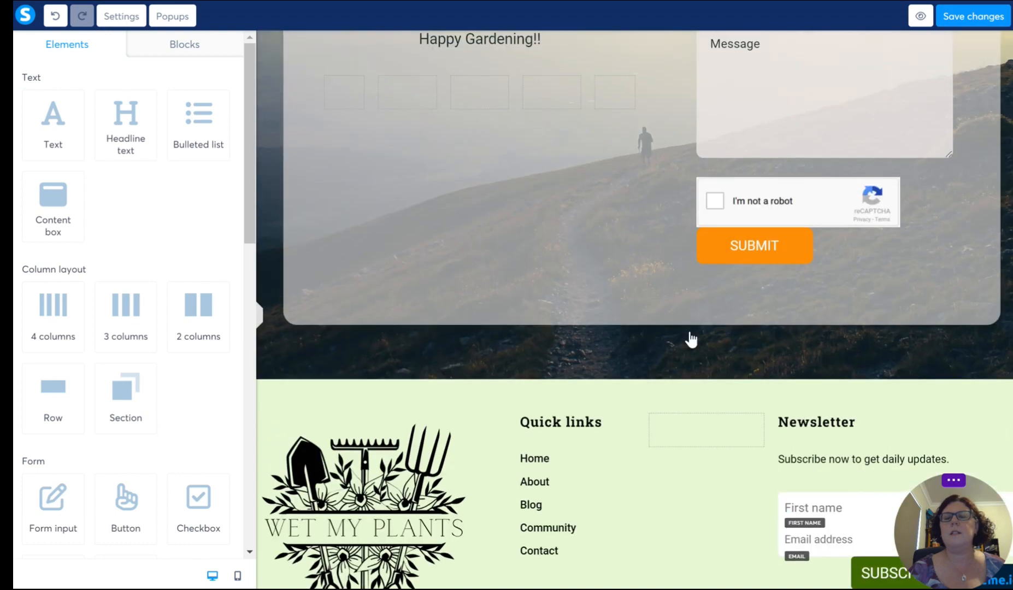
left_click(716, 322)
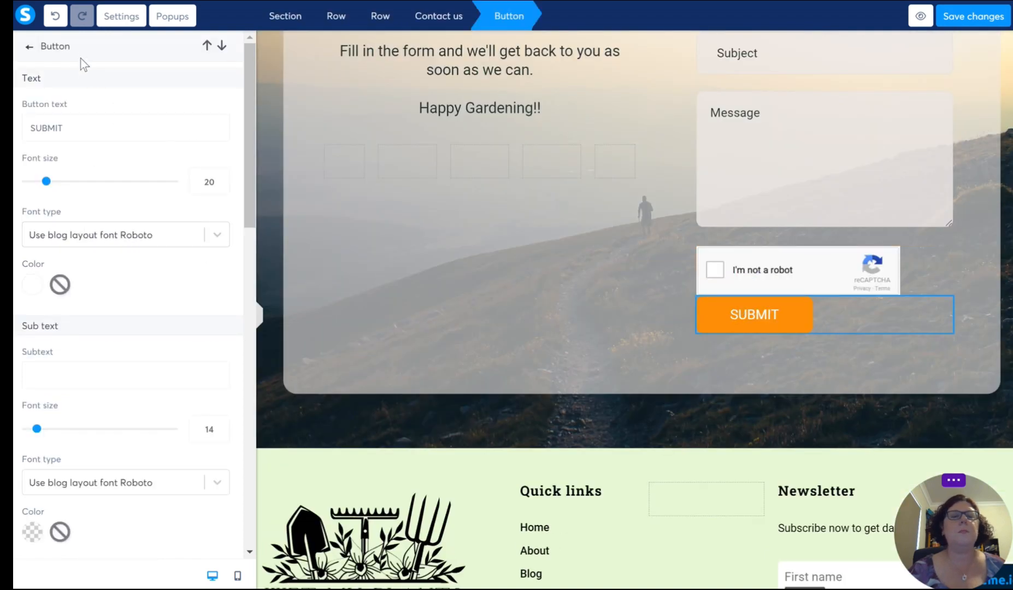
left_click_drag(56, 39, 42, 45)
scroll(93, 188, "down", 5)
left_click(32, 305)
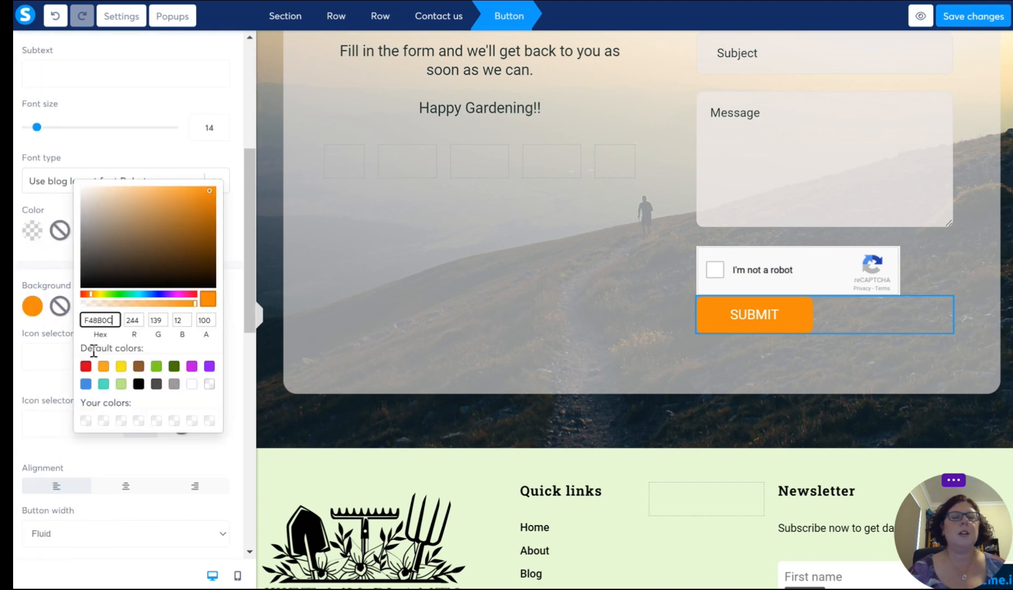
left_click(174, 366)
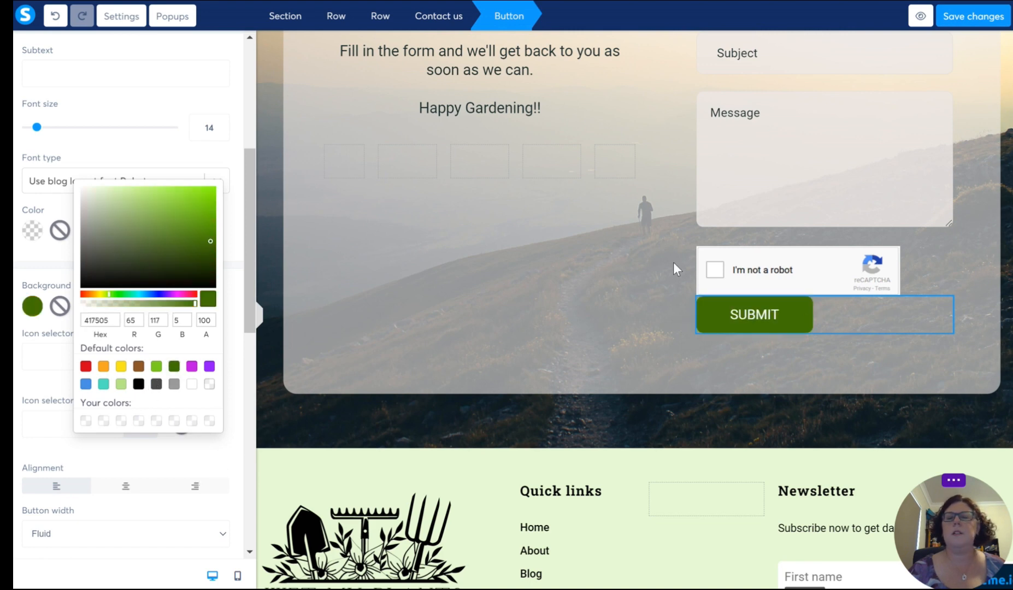
left_click(232, 210)
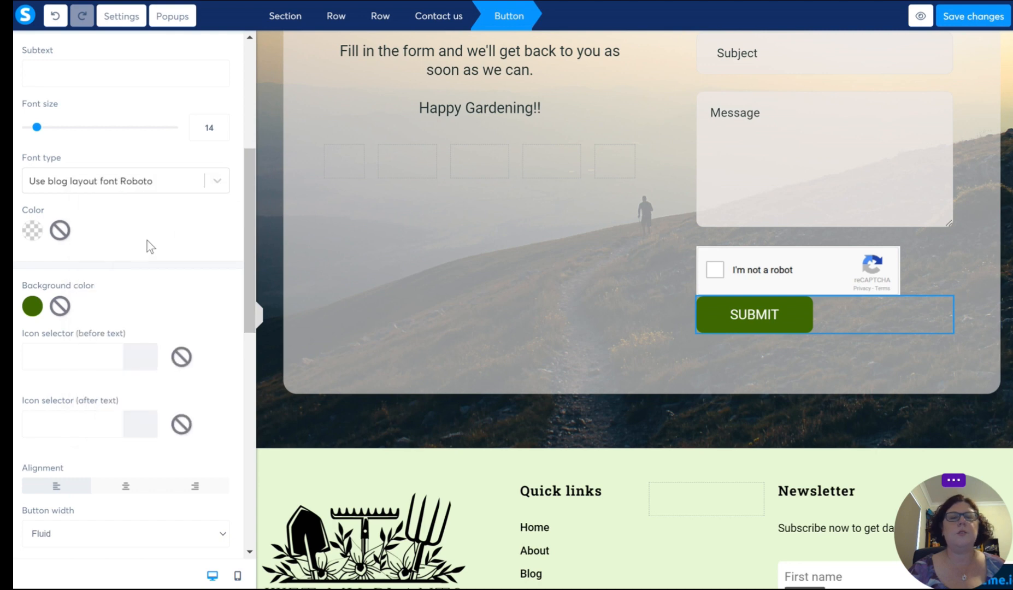
Step: Center-align the SUBMIT button beneath the contact form
scroll(145, 240, "down", 4)
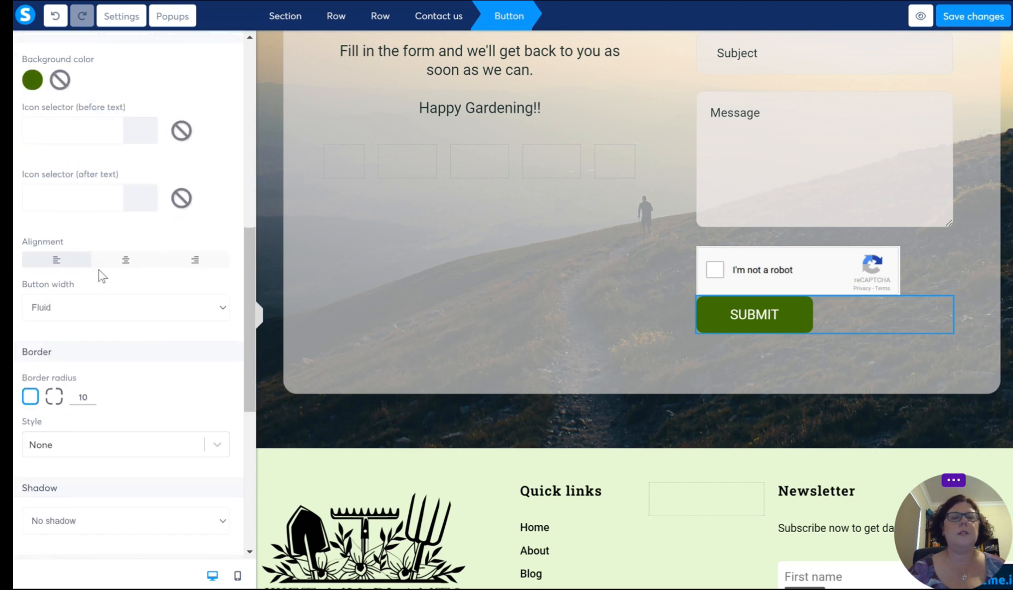
left_click_drag(22, 241, 58, 241)
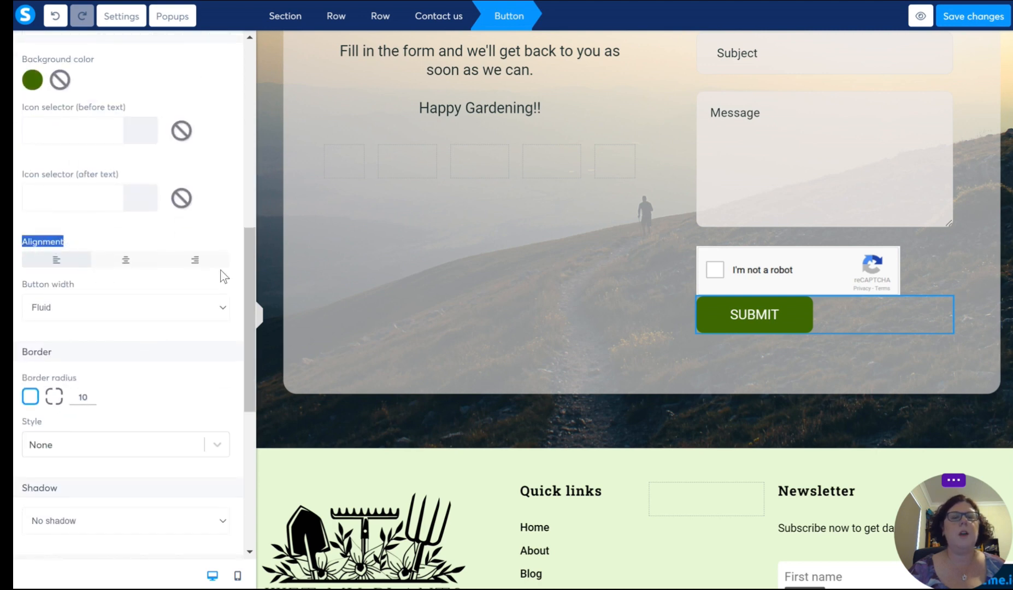
left_click(117, 265)
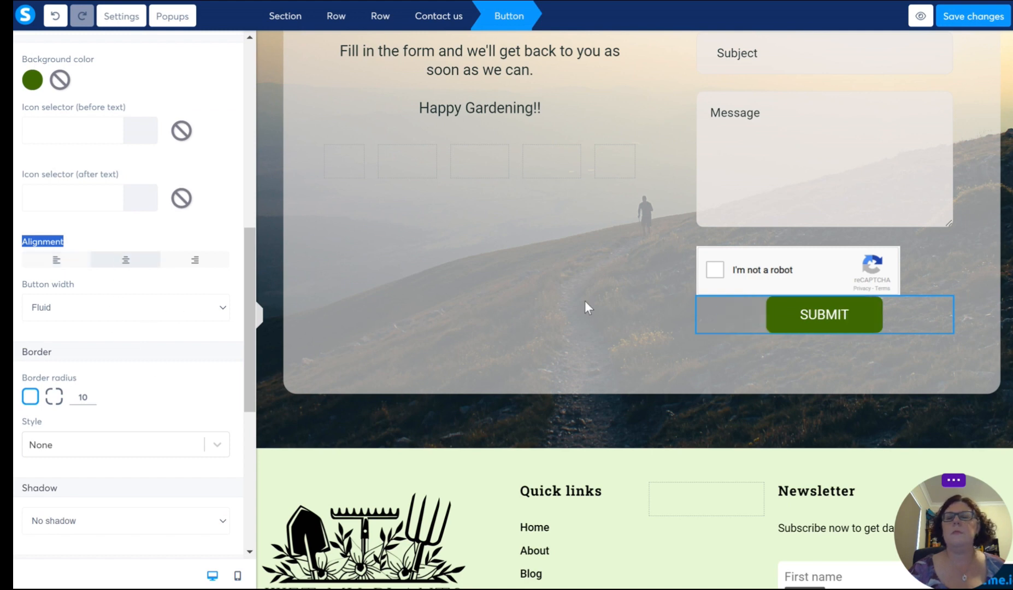
Step: Switch the SUBMIT button's margin to individual sides and set its top margin to 10
scroll(169, 370, "down", 2)
scroll(168, 364, "down", 1)
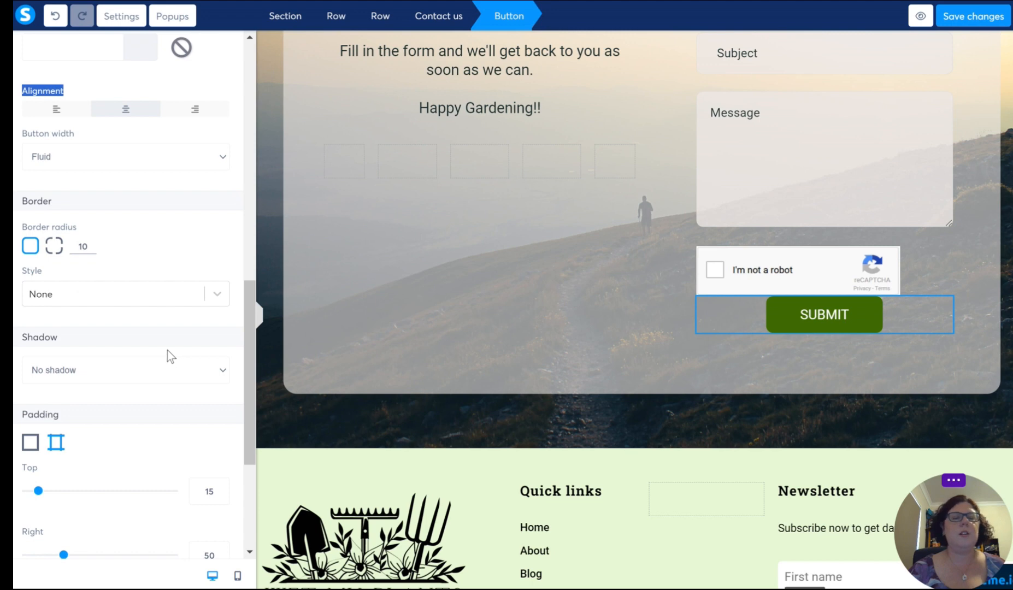
scroll(167, 350, "down", 3)
scroll(167, 355, "down", 1)
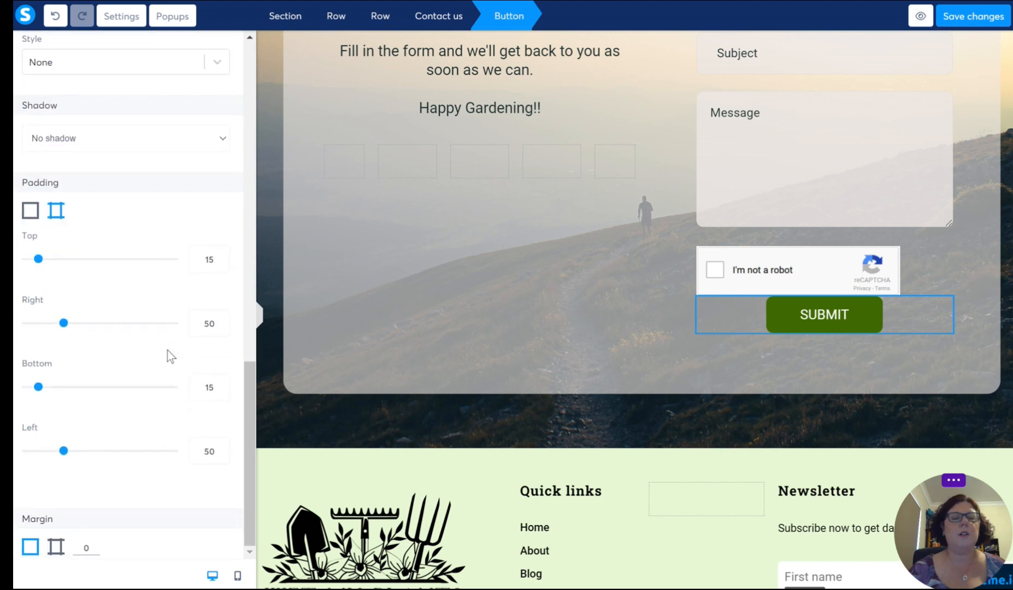
double_click(60, 515)
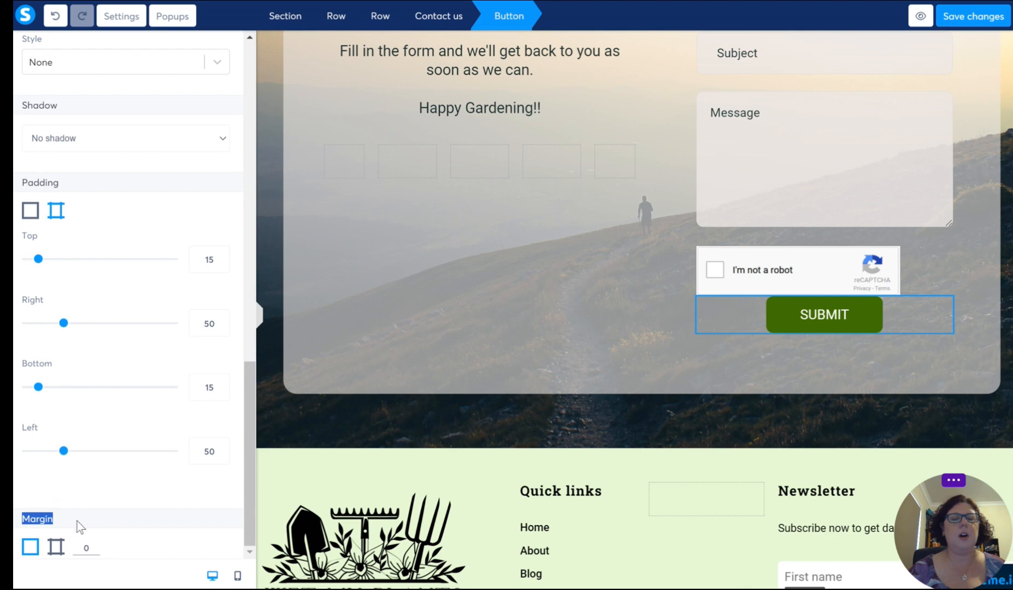
left_click(67, 523)
left_click(56, 546)
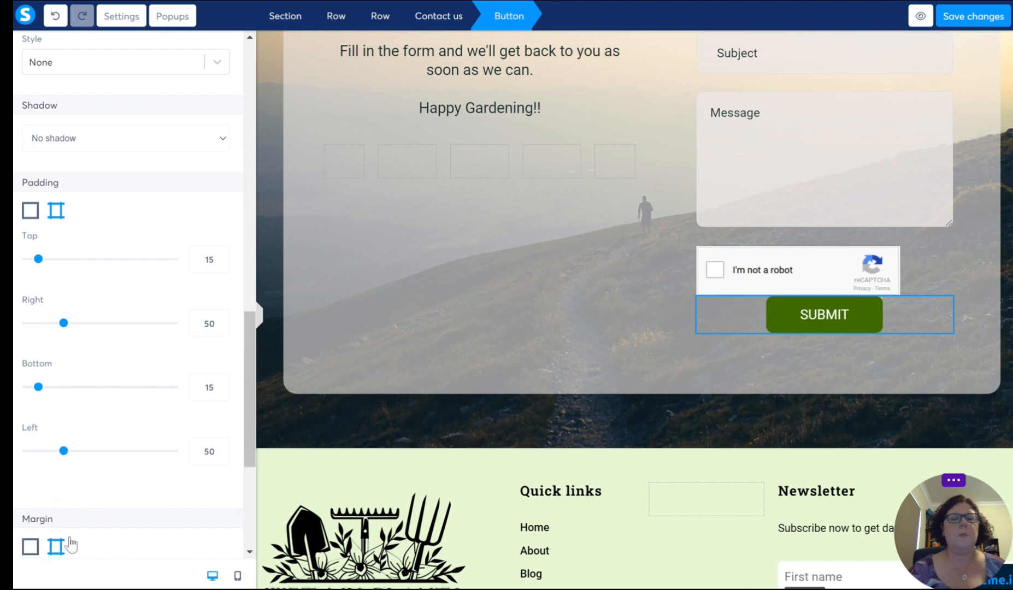
scroll(110, 531, "down", 5)
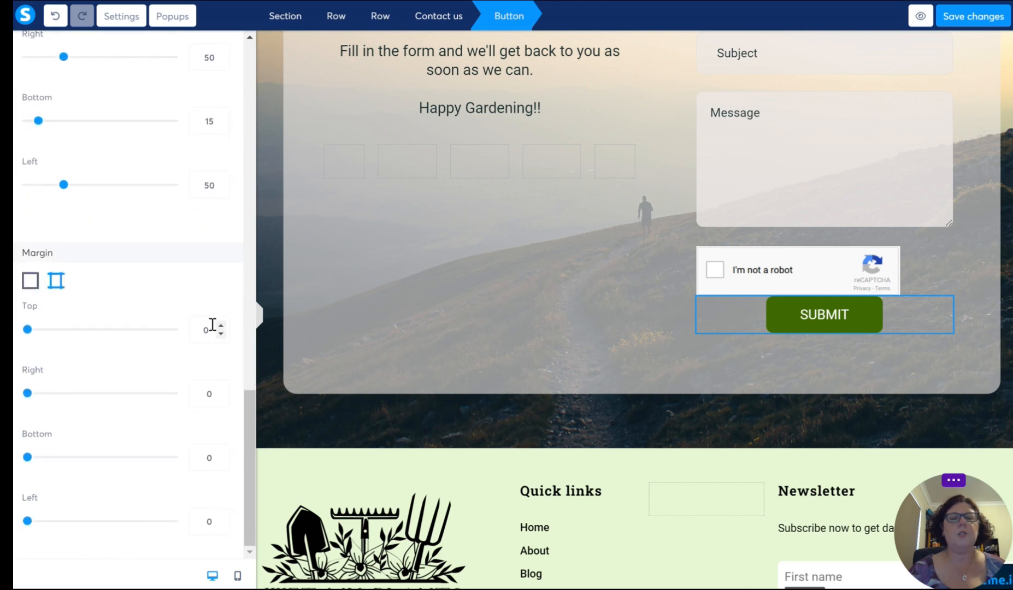
left_click(221, 326)
left_click(221, 326)
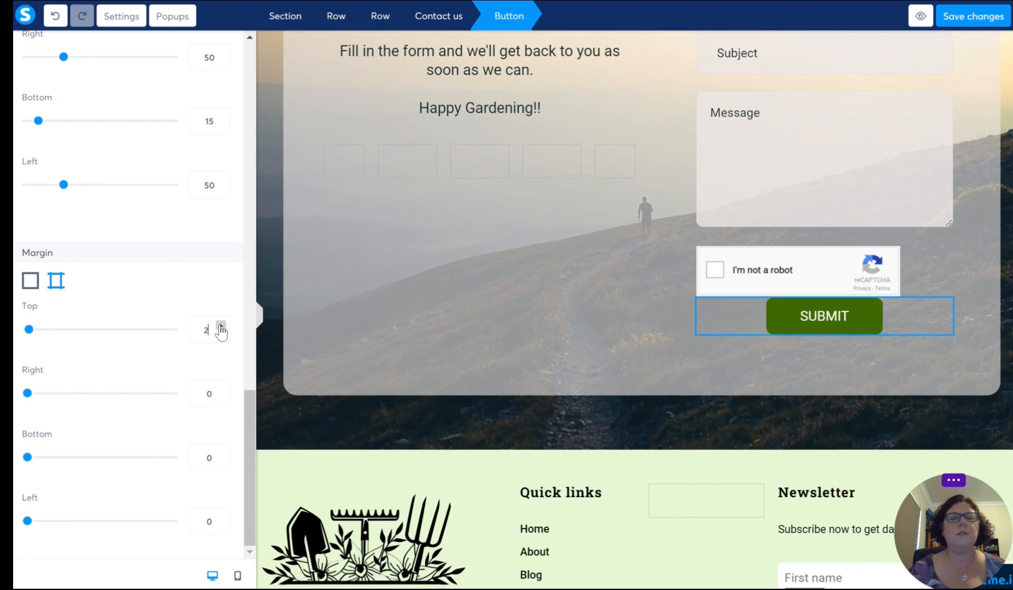
left_click(221, 326)
left_click(221, 326)
left_click(221, 326)
left_click(221, 326)
left_click(220, 326)
left_click(220, 326)
left_click(221, 326)
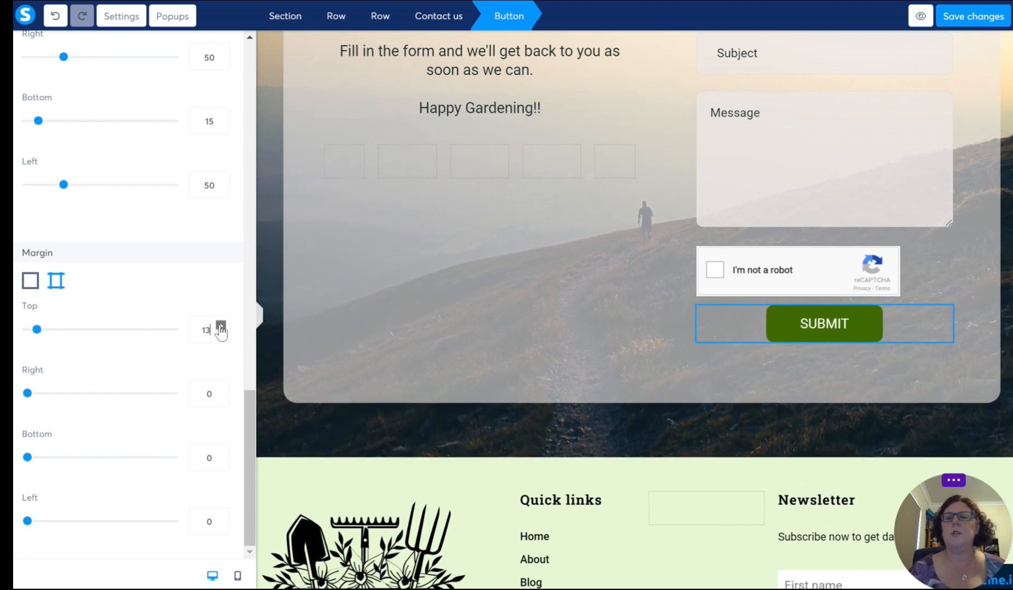
left_click(221, 326)
left_click(220, 326)
left_click(221, 334)
left_click(220, 333)
left_click(221, 333)
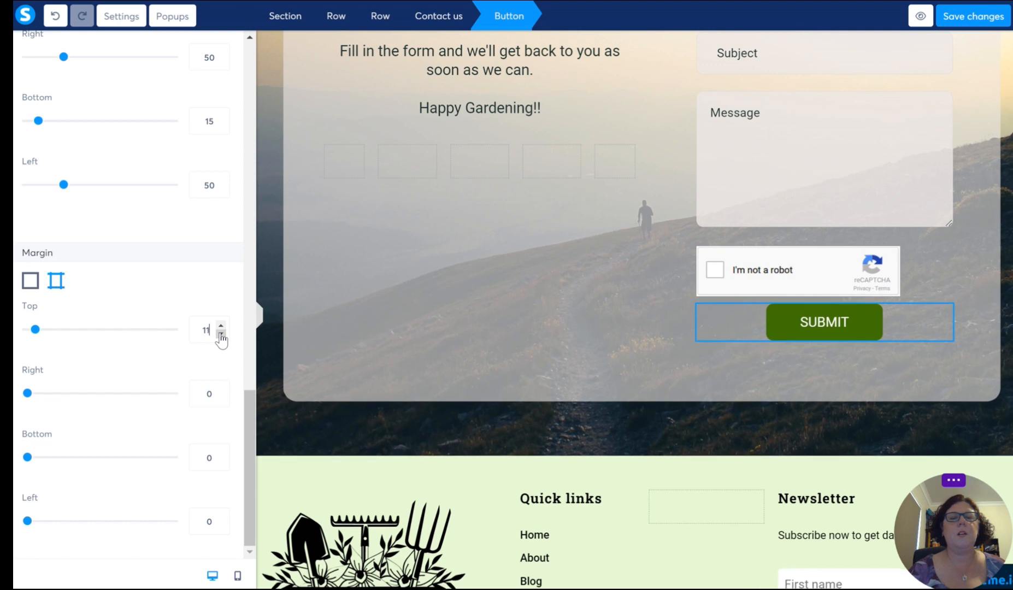
left_click(221, 333)
left_click(221, 333)
left_click(220, 326)
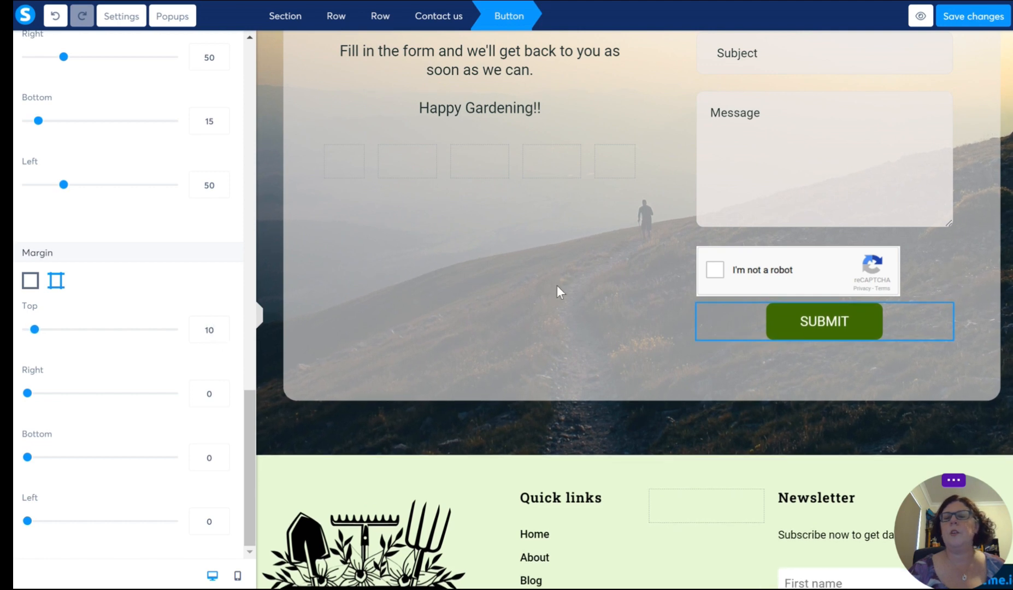
Step: Center-align the reCAPTCHA box above the SUBMIT button
left_click(839, 277)
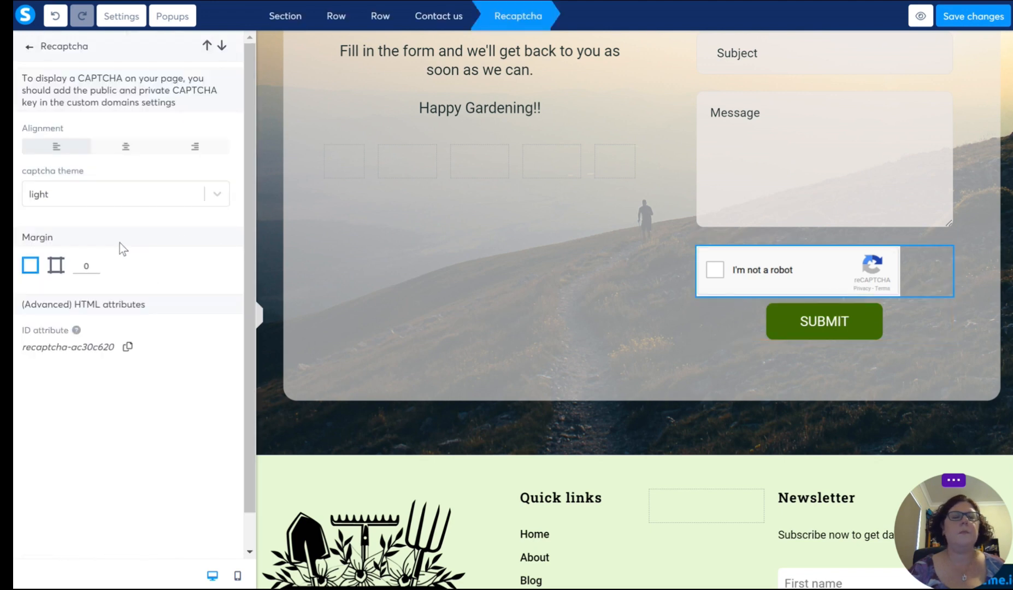
left_click(126, 150)
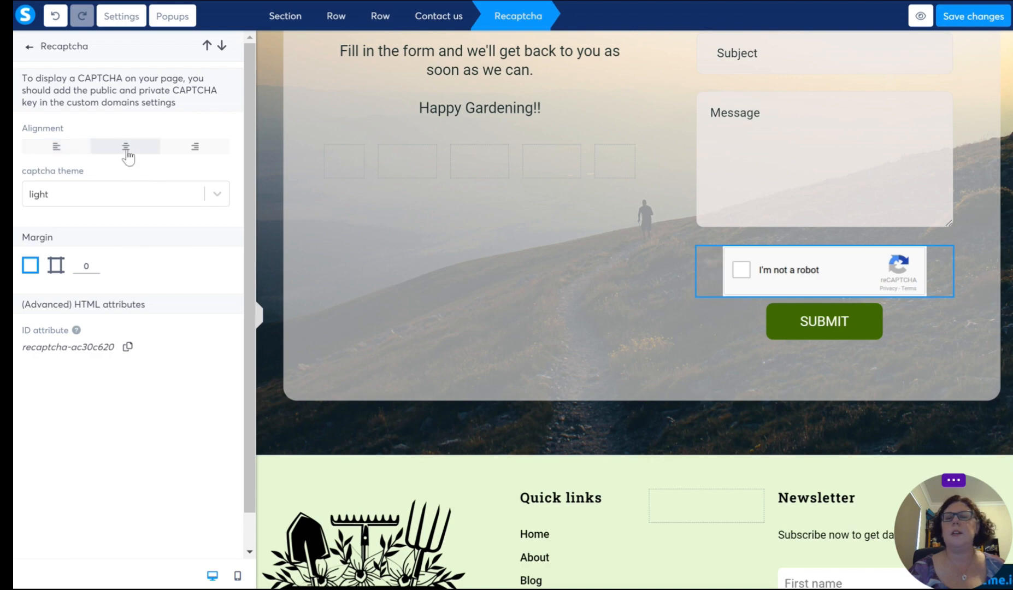
left_click(547, 306)
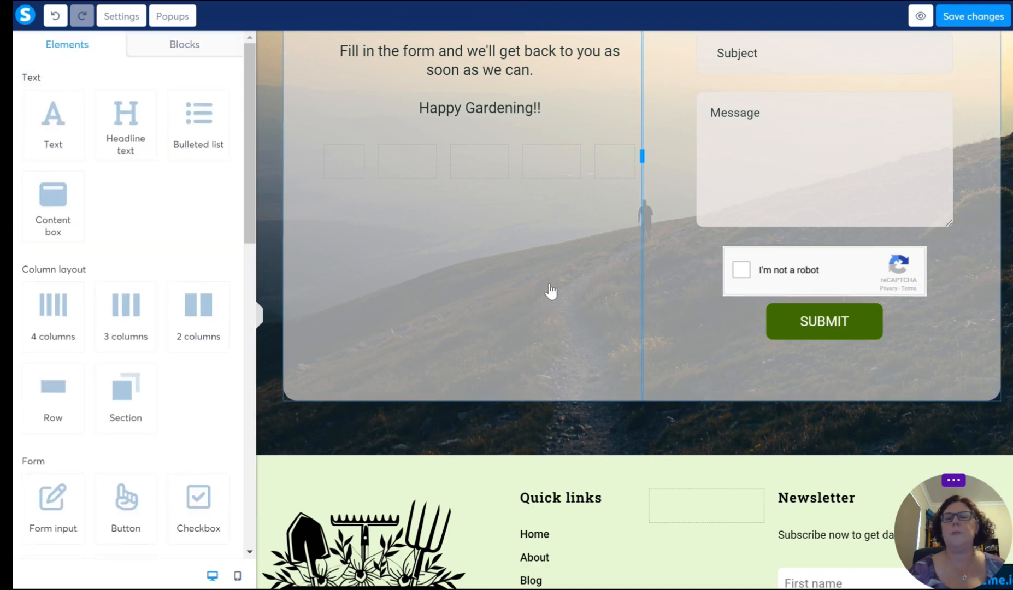
Step: Replace the hillside background of the Get in touch section with the vegetable basket image 18.png
scroll(550, 291, "up", 4)
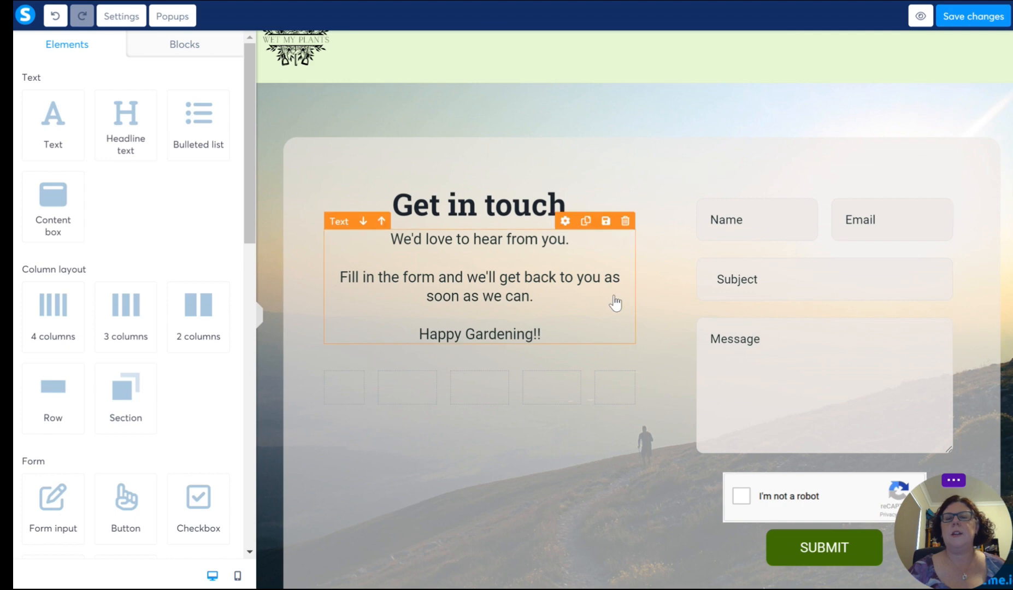
scroll(615, 302, "down", 1)
scroll(486, 260, "up", 1)
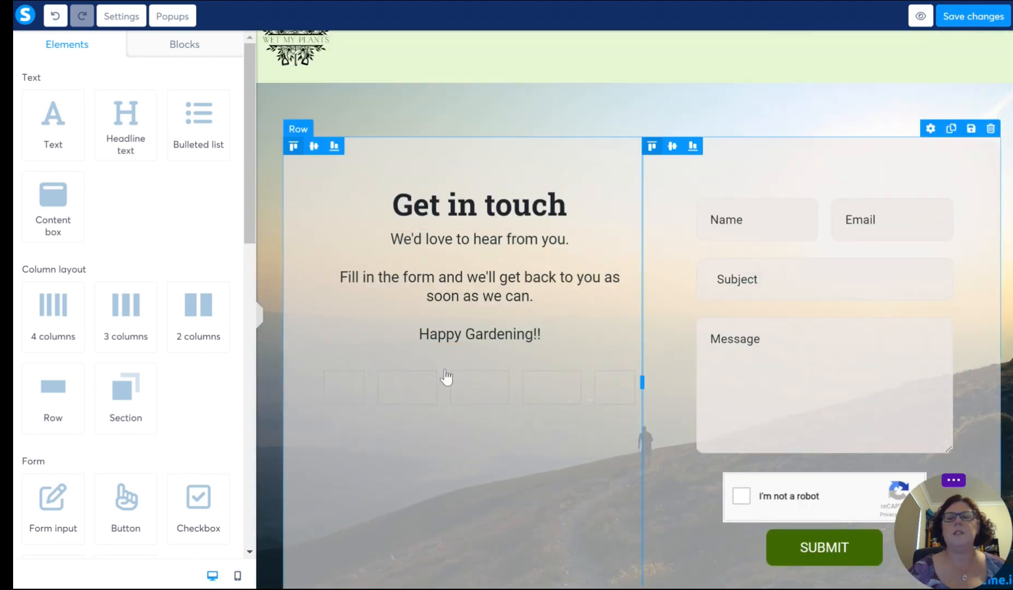
scroll(446, 376, "down", 3)
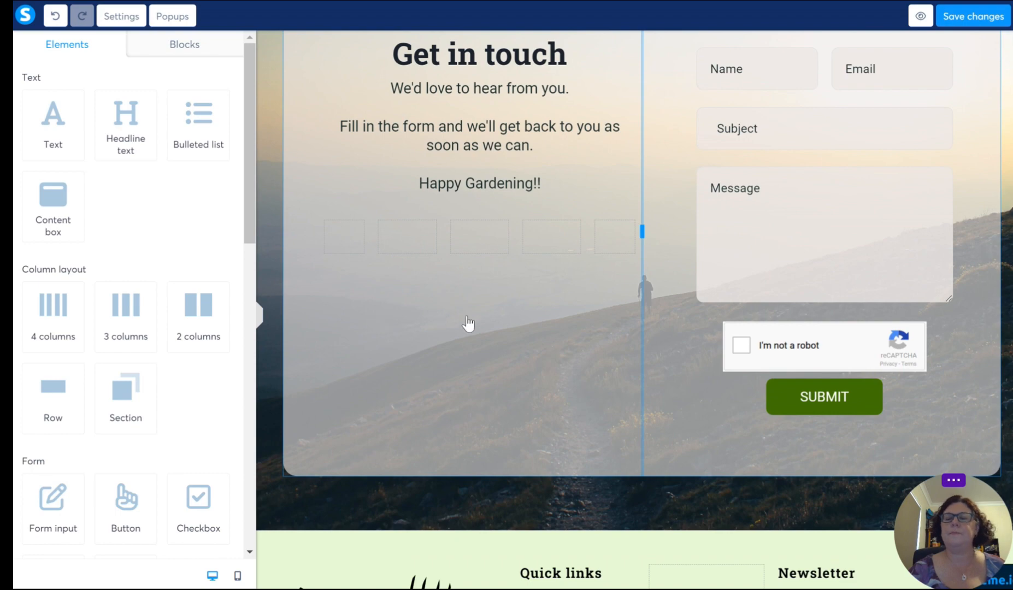
scroll(469, 322, "up", 3)
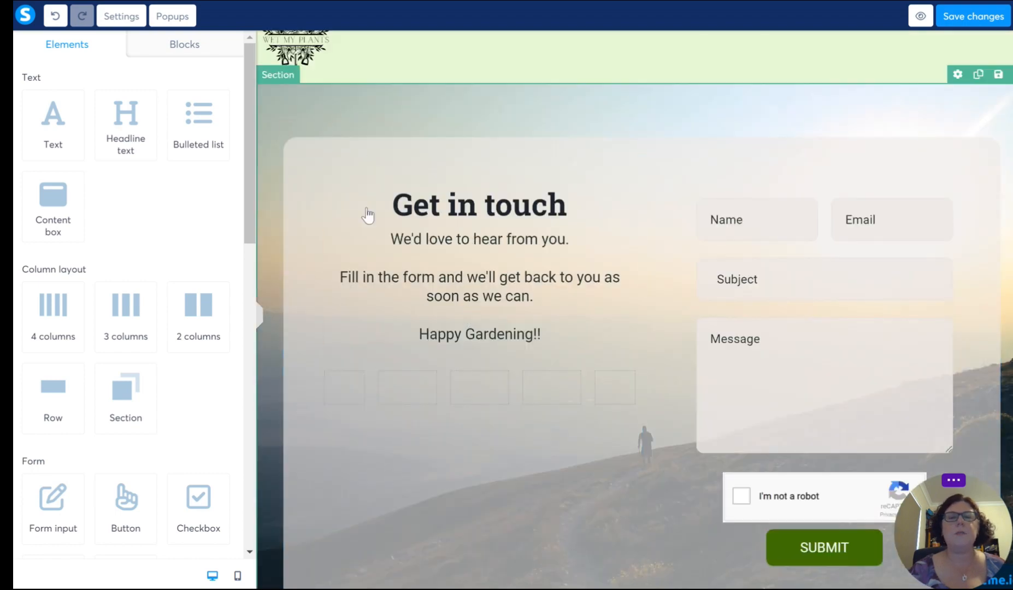
scroll(382, 290, "down", 2)
scroll(385, 298, "up", 2)
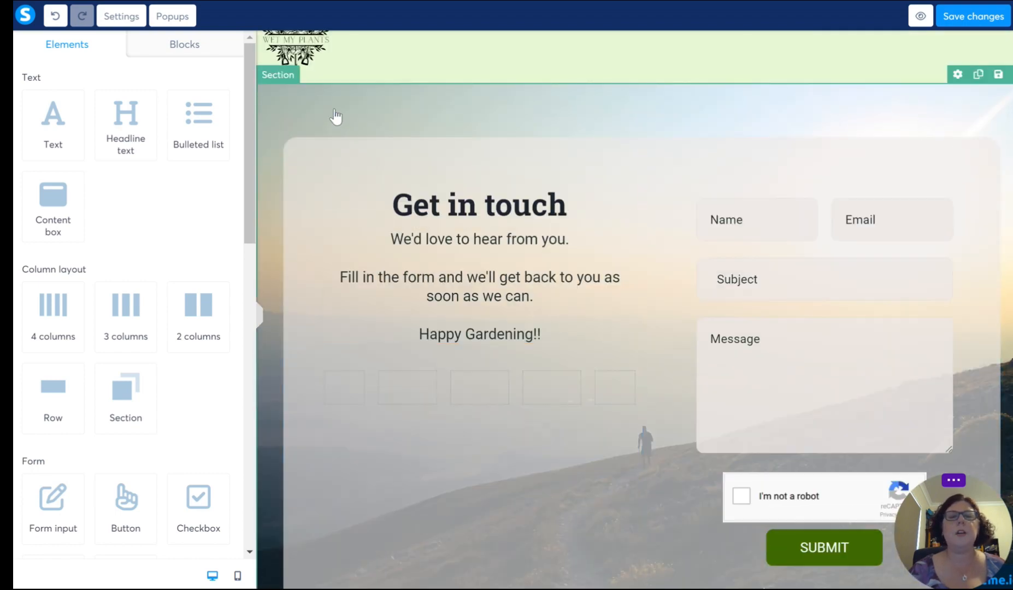
left_click(332, 113)
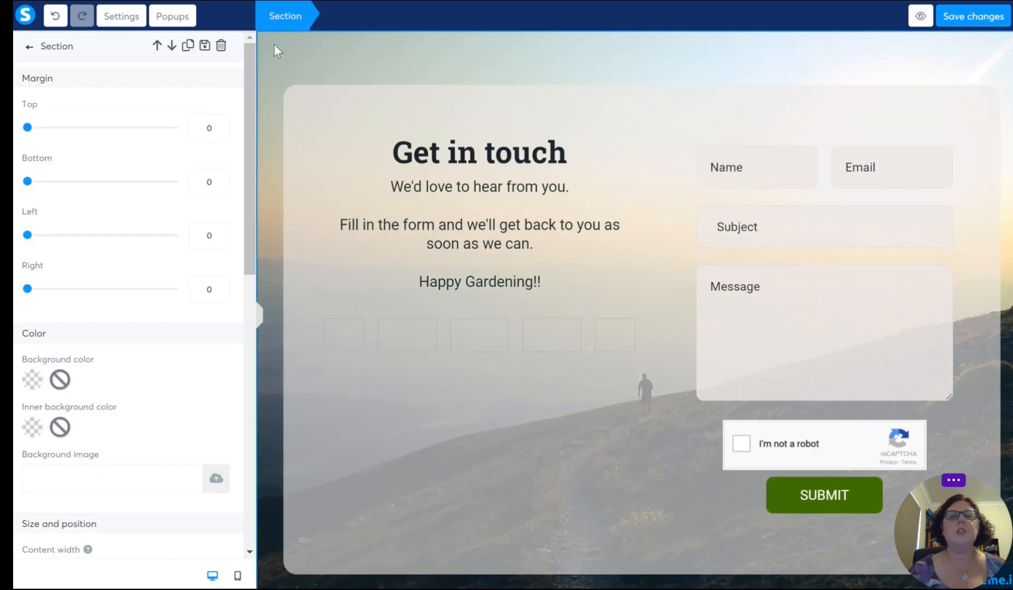
left_click_drag(80, 53, 41, 51)
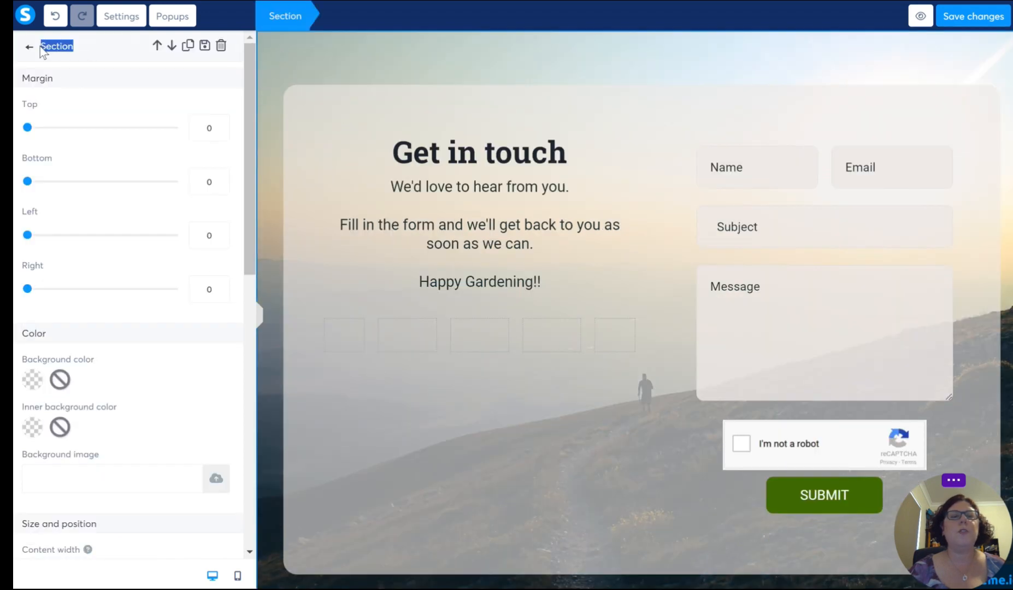
double_click(67, 46)
scroll(91, 164, "down", 4)
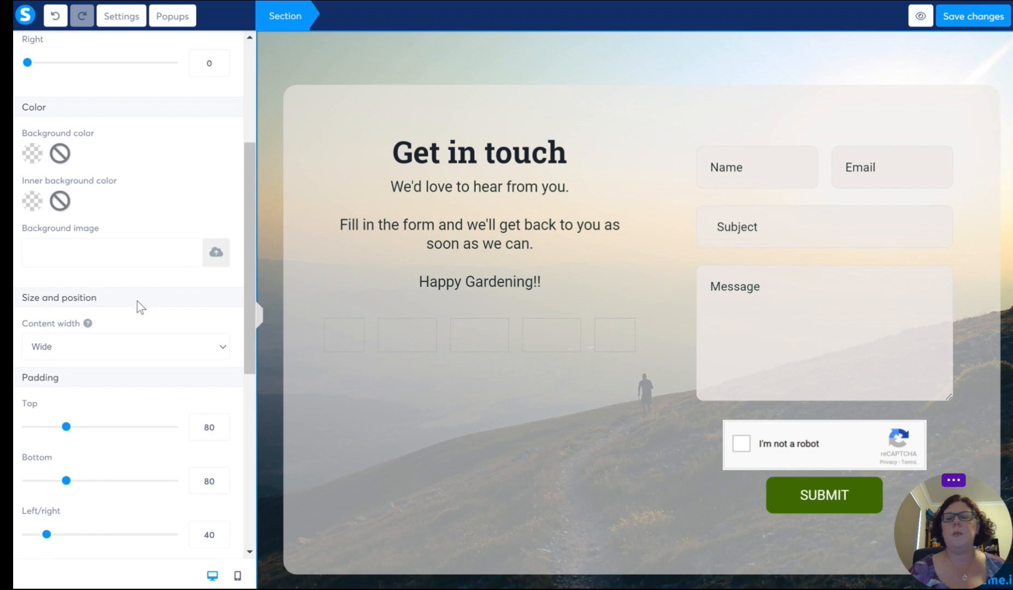
left_click(215, 254)
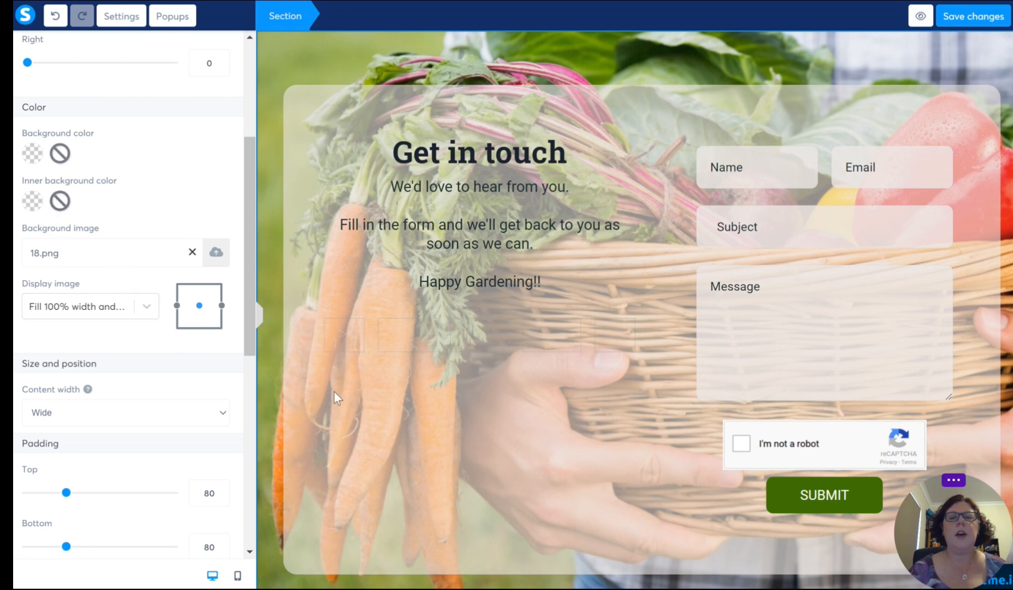
left_click(269, 537)
scroll(129, 405, "down", 5)
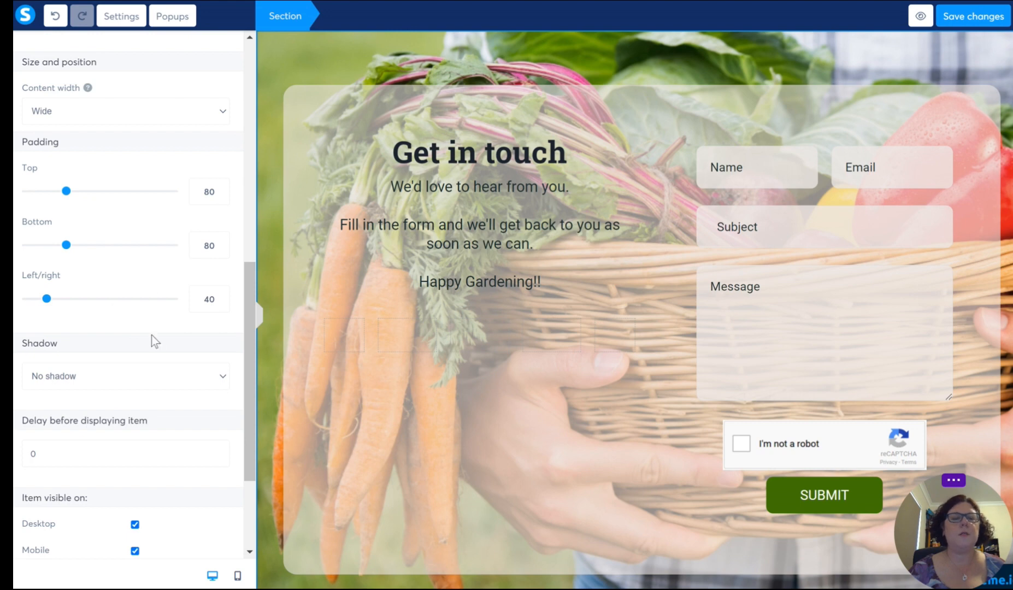
scroll(153, 362, "down", 3)
scroll(120, 393, "down", 1)
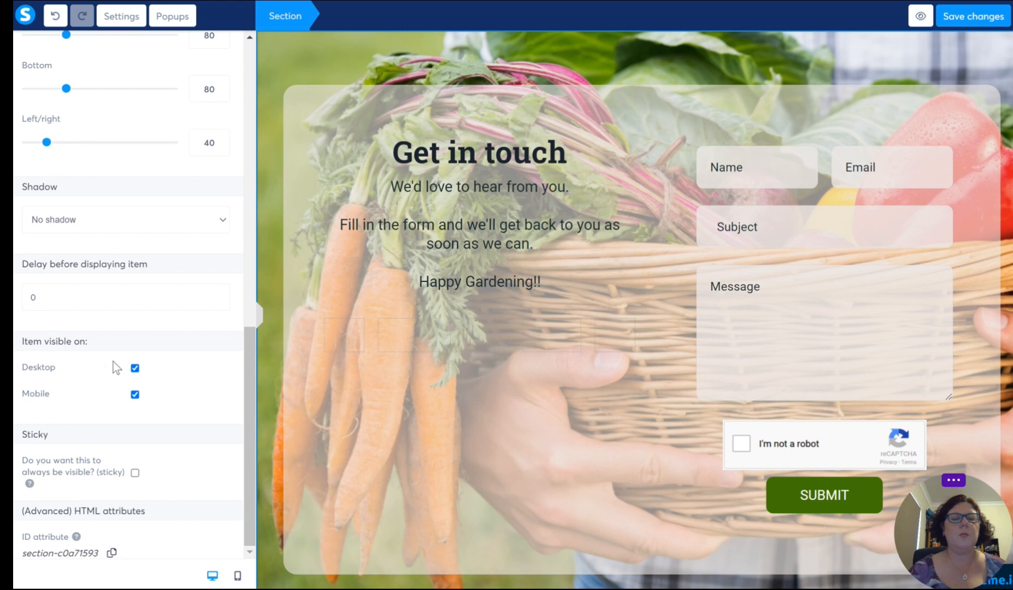
scroll(192, 423, "up", 15)
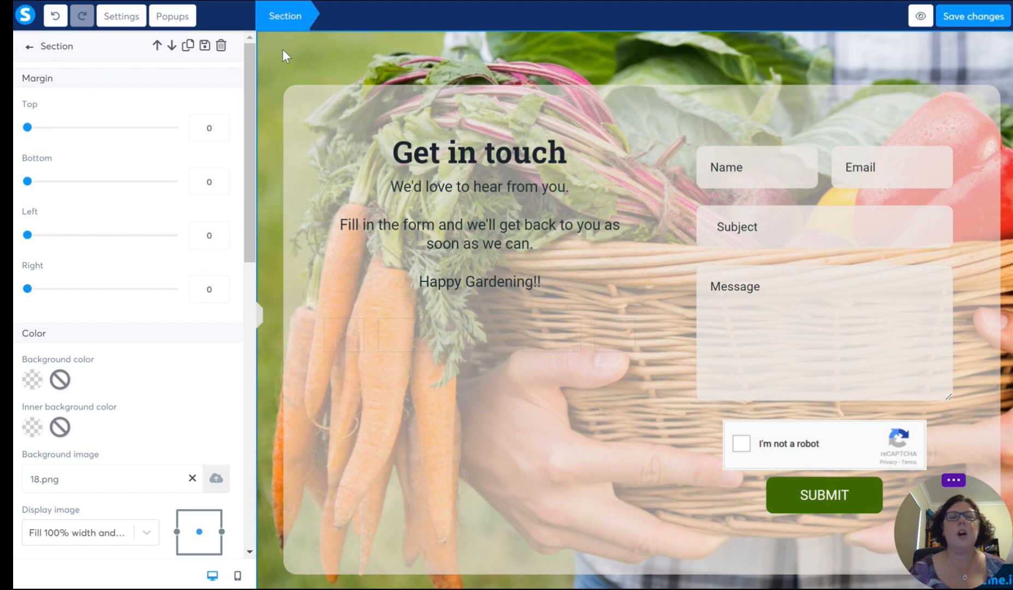
Step: Review the Contact page from header to footer with the new vegetable basket background
left_click(293, 93)
left_click(630, 59)
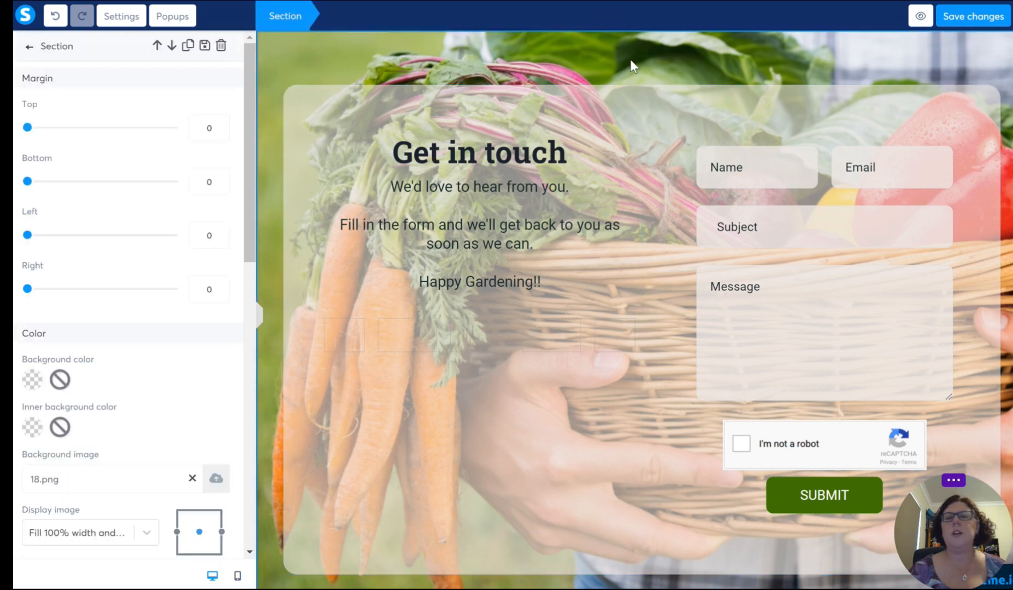
left_click(985, 84)
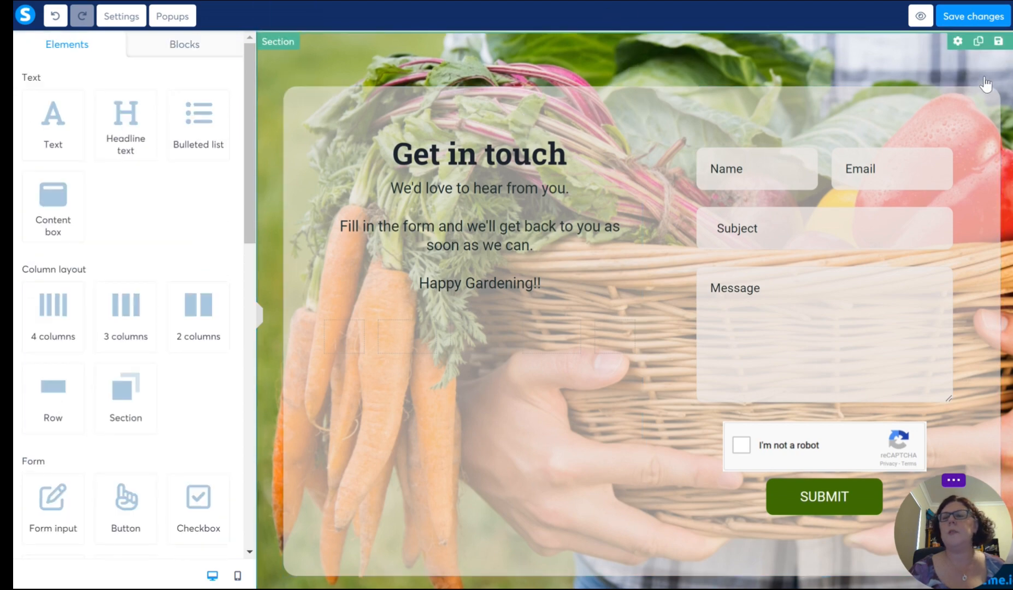
scroll(978, 84, "up", 2)
scroll(475, 154, "down", 1)
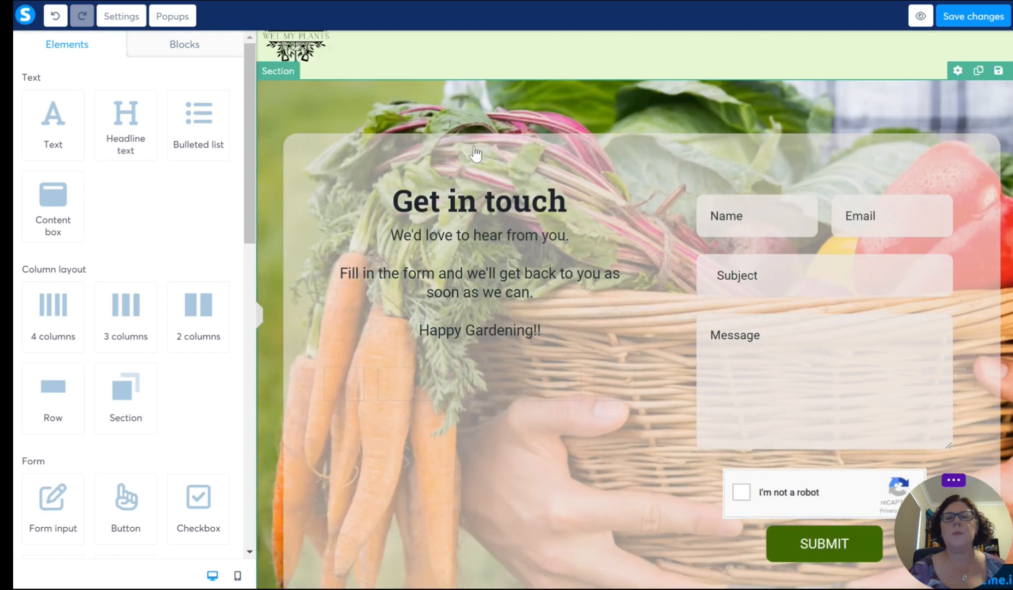
scroll(475, 154, "down", 5)
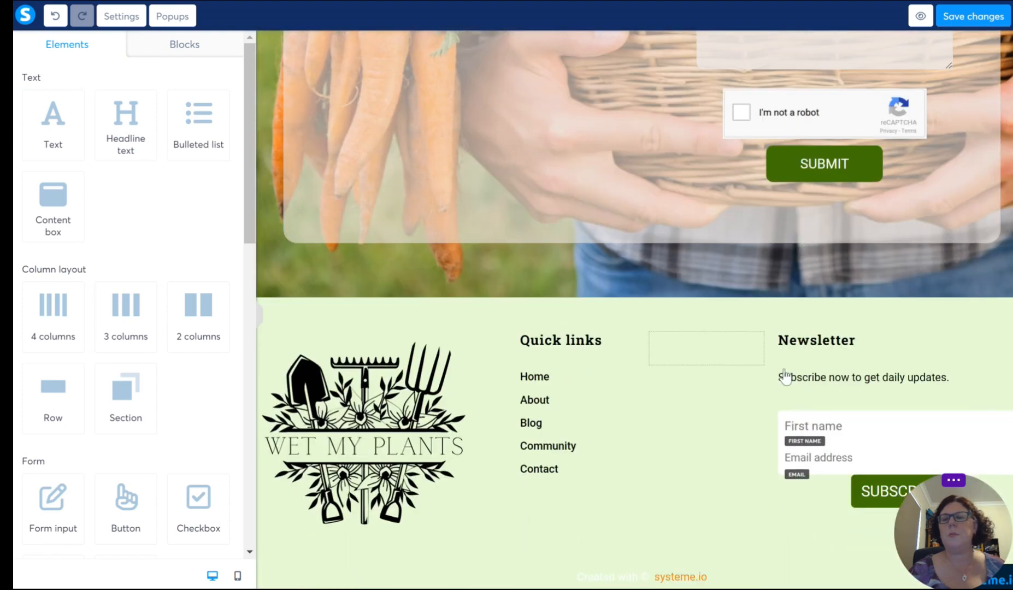
scroll(785, 377, "up", 5)
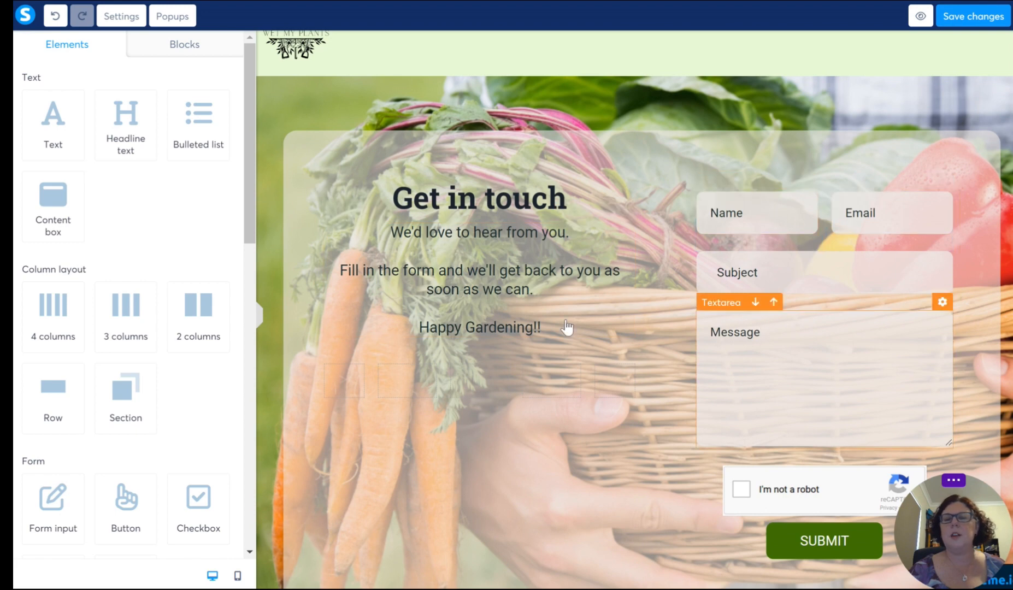
Step: Give the paragraph below the Get in touch headline a light green text background, D8F3BC
left_click(487, 280)
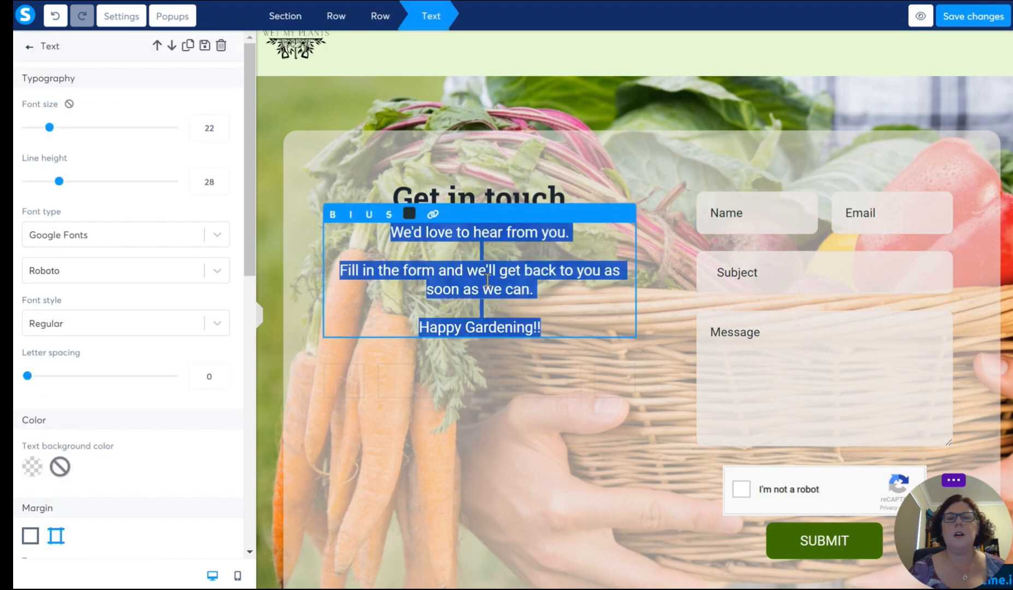
left_click(567, 318)
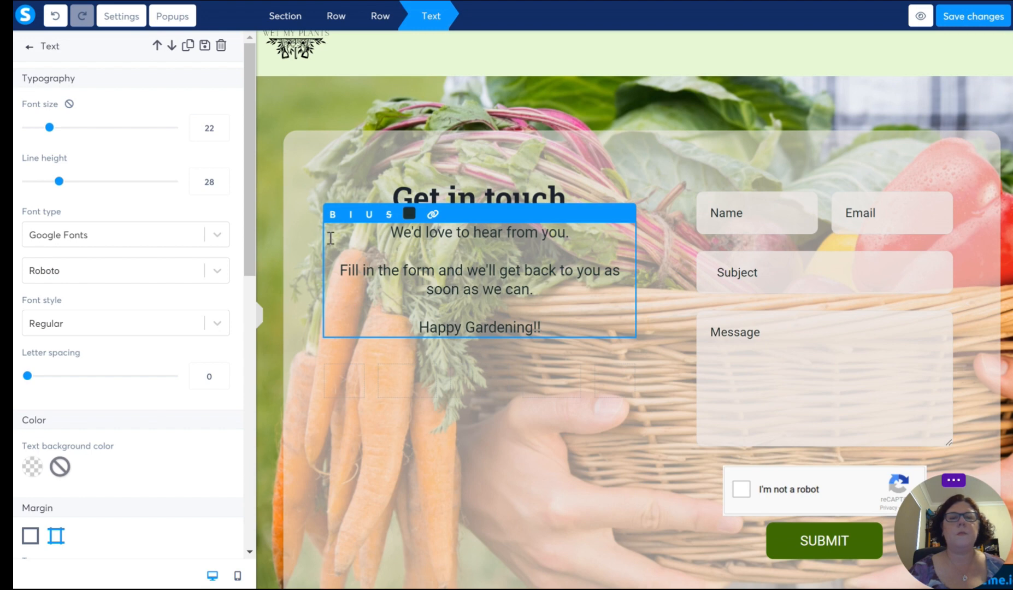
scroll(109, 337, "down", 4)
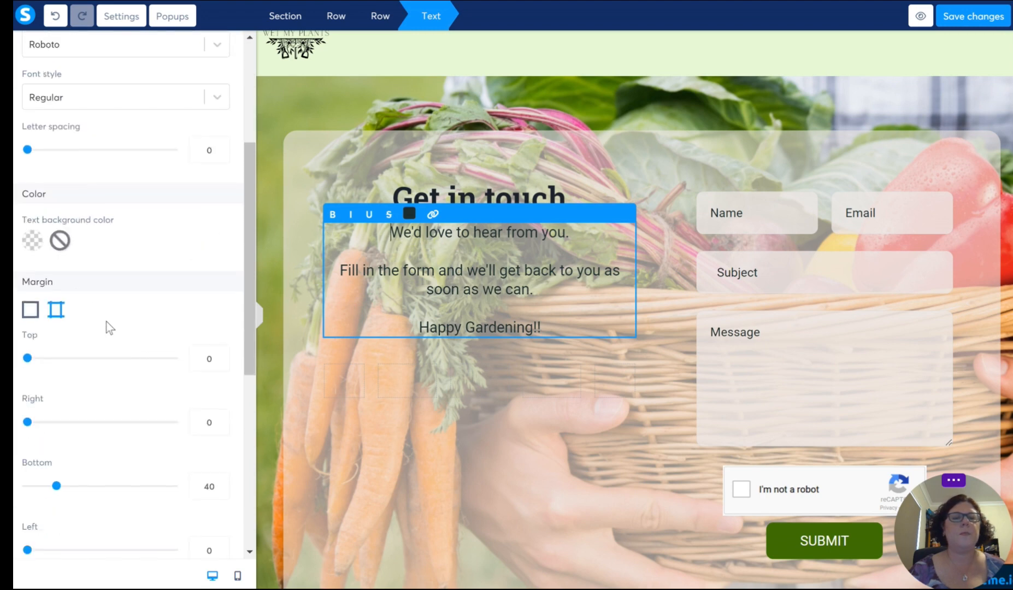
left_click(31, 239)
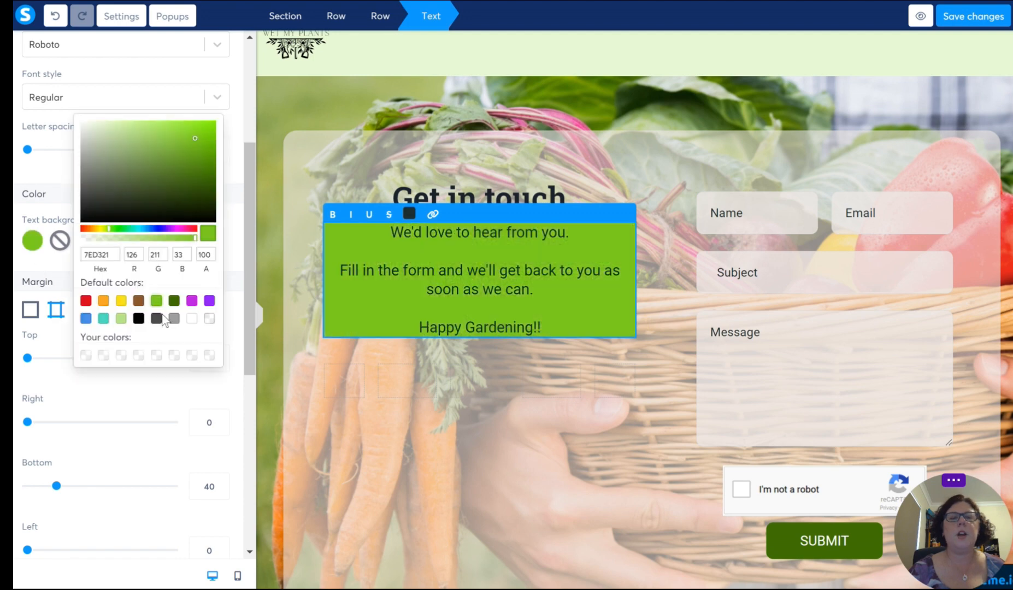
left_click(121, 319)
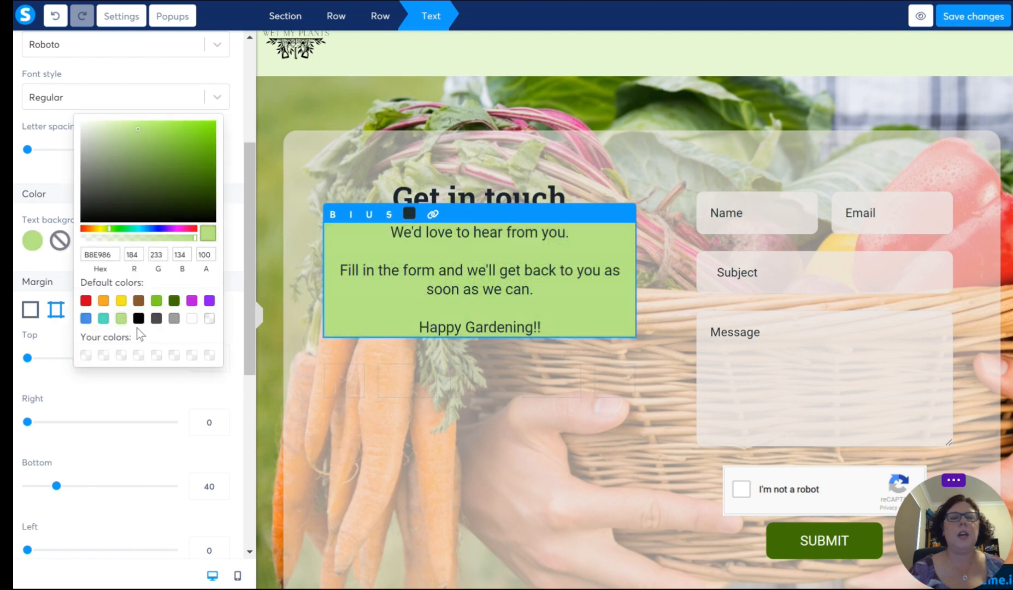
left_click(135, 127)
left_click(91, 120)
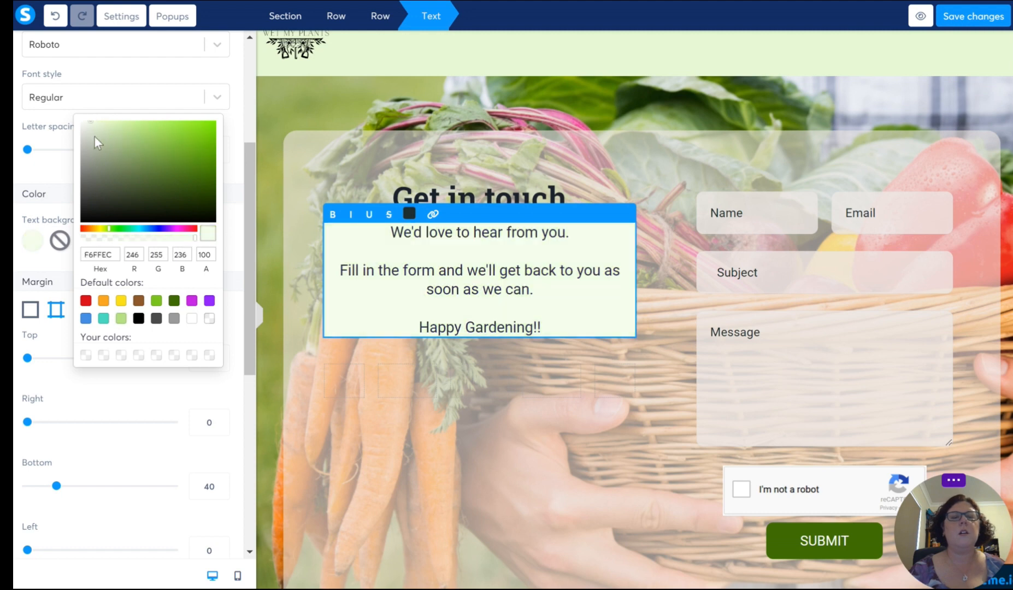
left_click(116, 124)
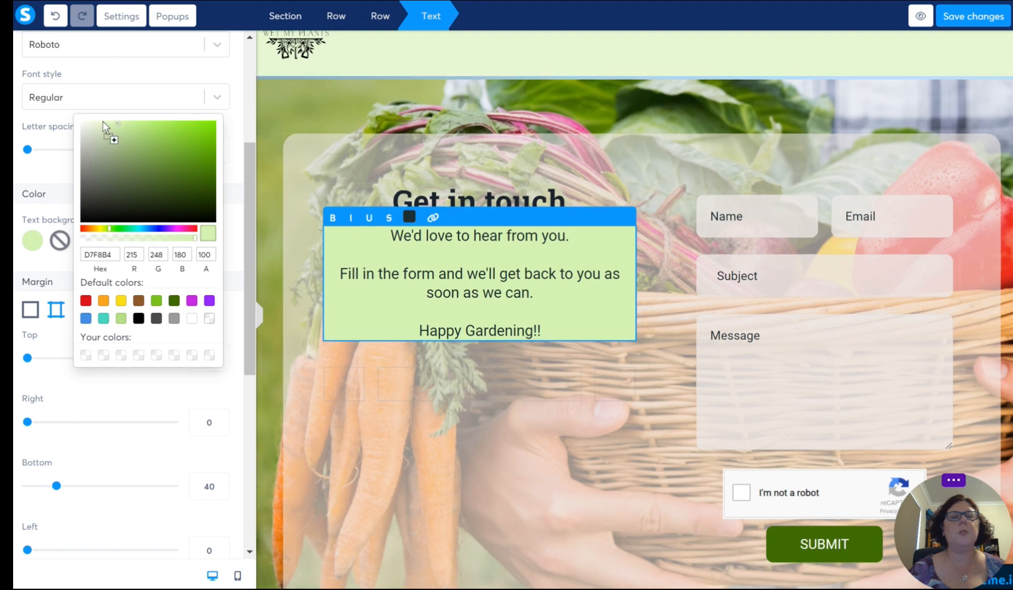
left_click(139, 318)
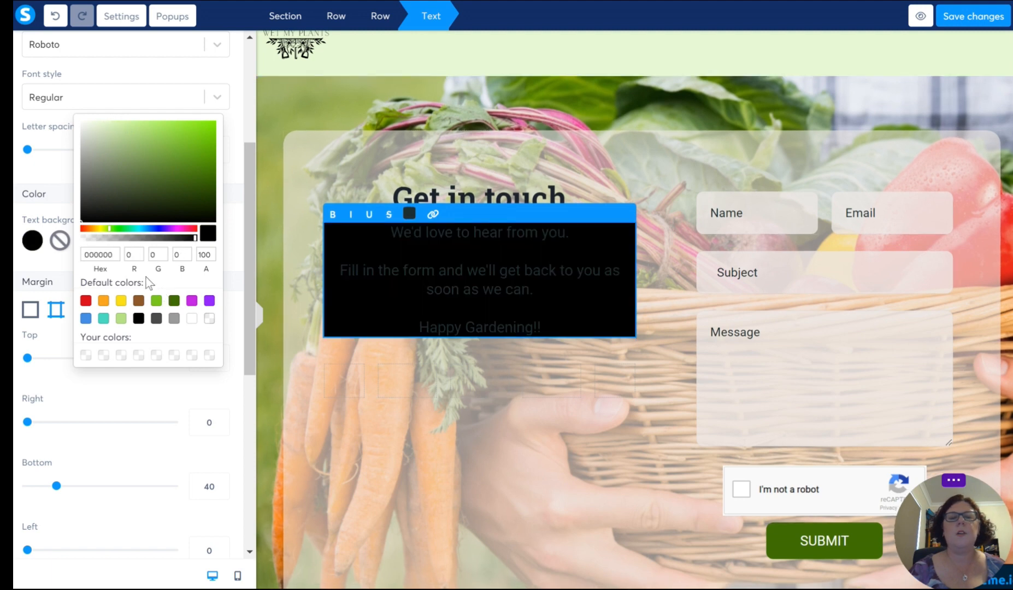
left_click(166, 174)
left_click(135, 136)
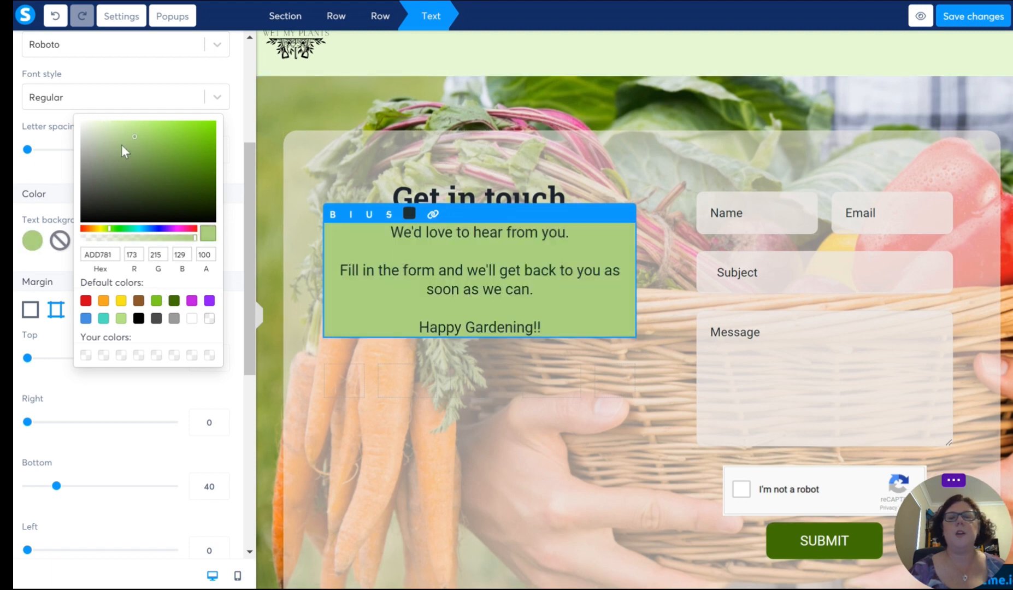
left_click(111, 126)
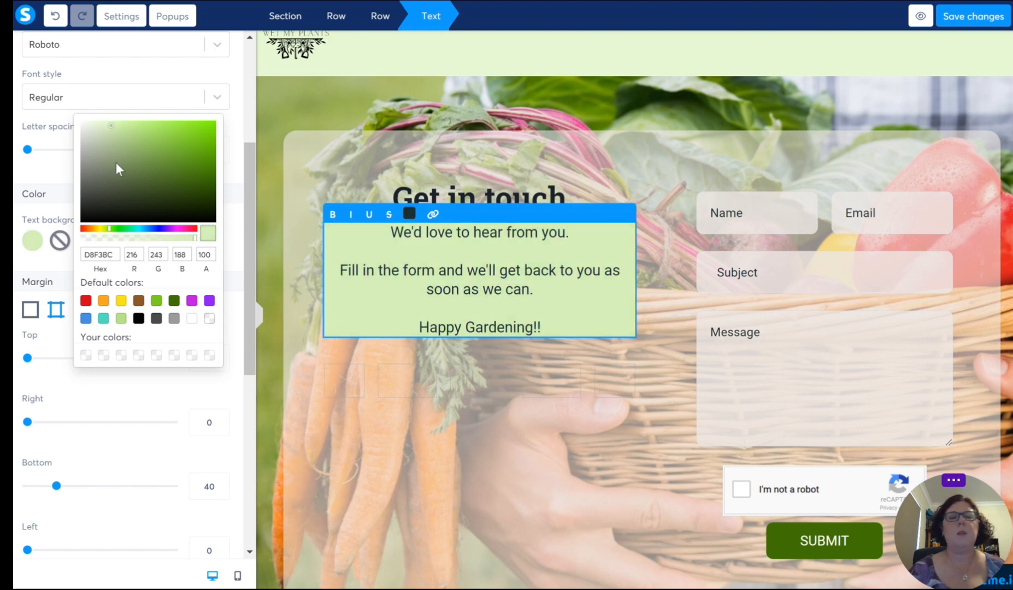
Step: Lower the opacity of the paragraph's text background to 70 and copy its hex colour code
left_click(112, 239)
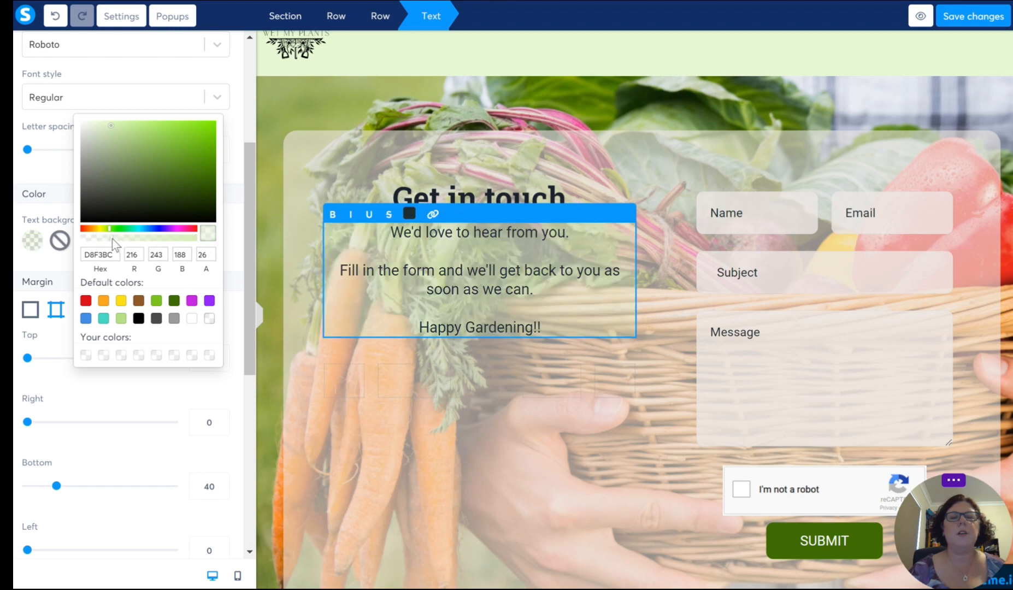
left_click(122, 238)
left_click(154, 238)
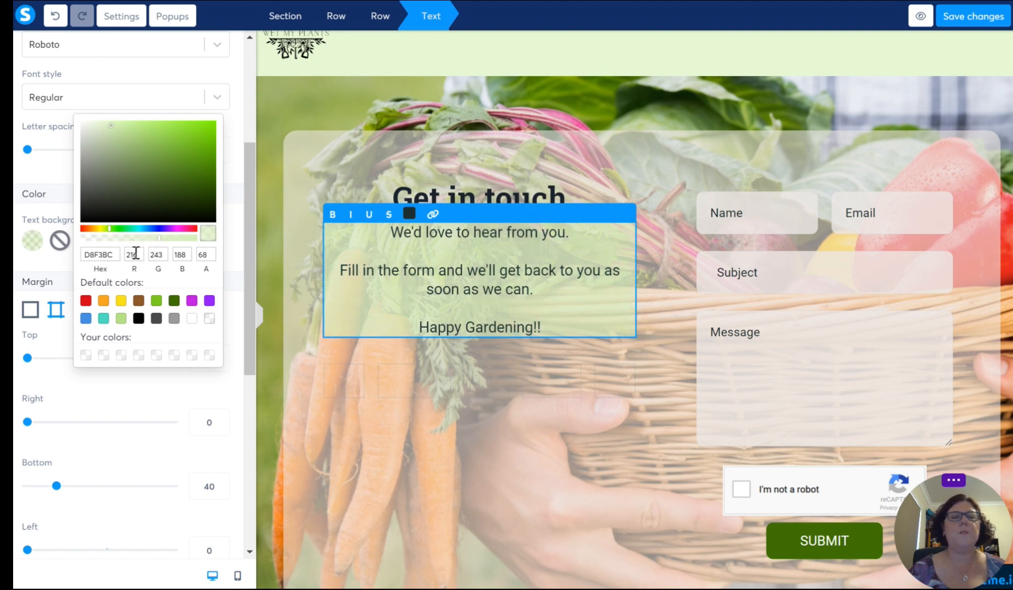
left_click_drag(159, 238, 162, 239)
double_click(114, 255)
key("ctrl+c")
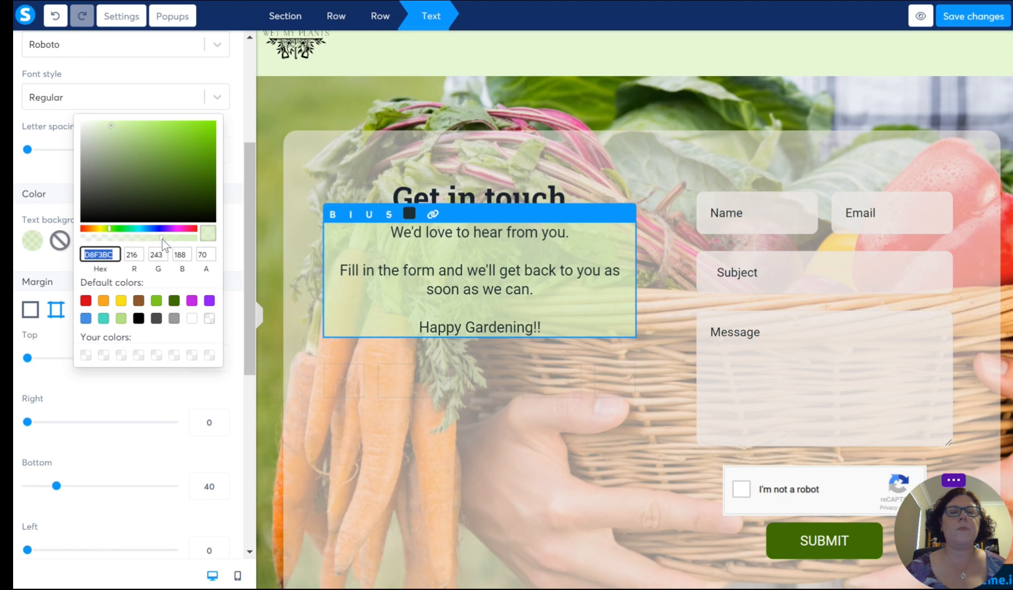
left_click(414, 421)
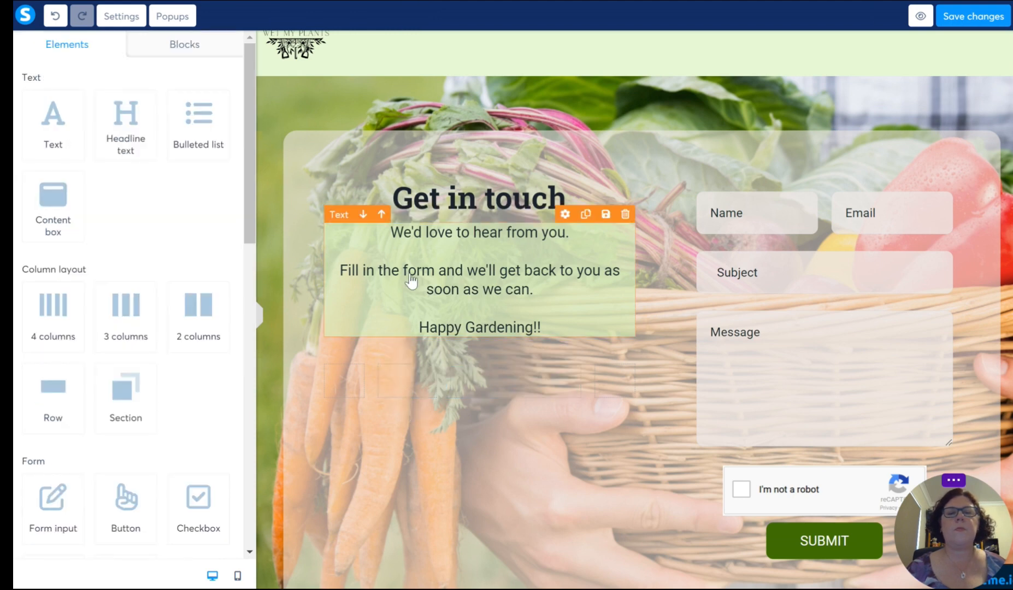
Step: Apply the copied colour D8F3BC as the Get in touch headline's text background, lowering its opacity to match the paragraph
left_click(429, 206)
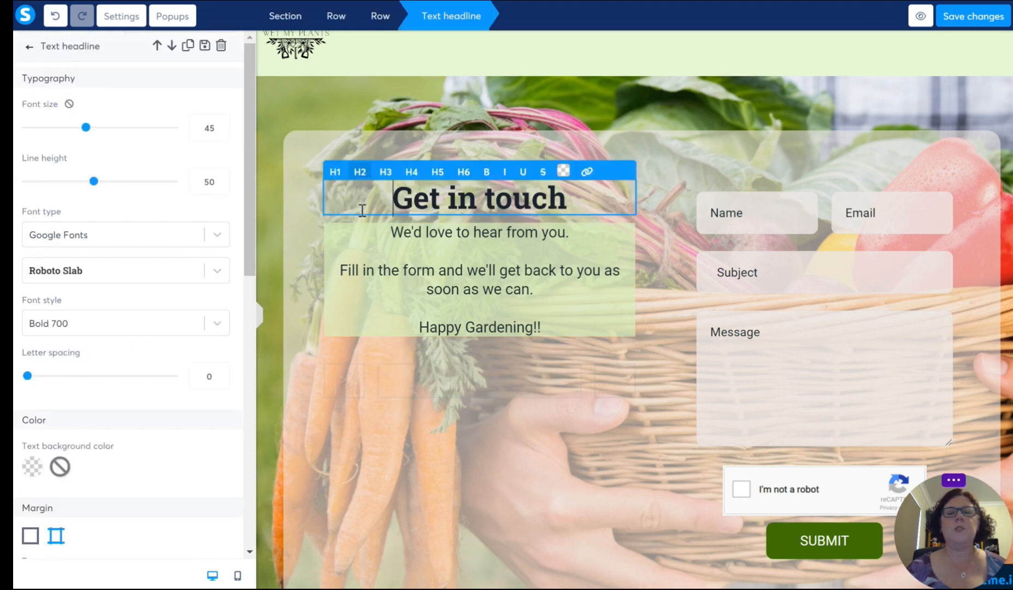
scroll(141, 268, "down", 5)
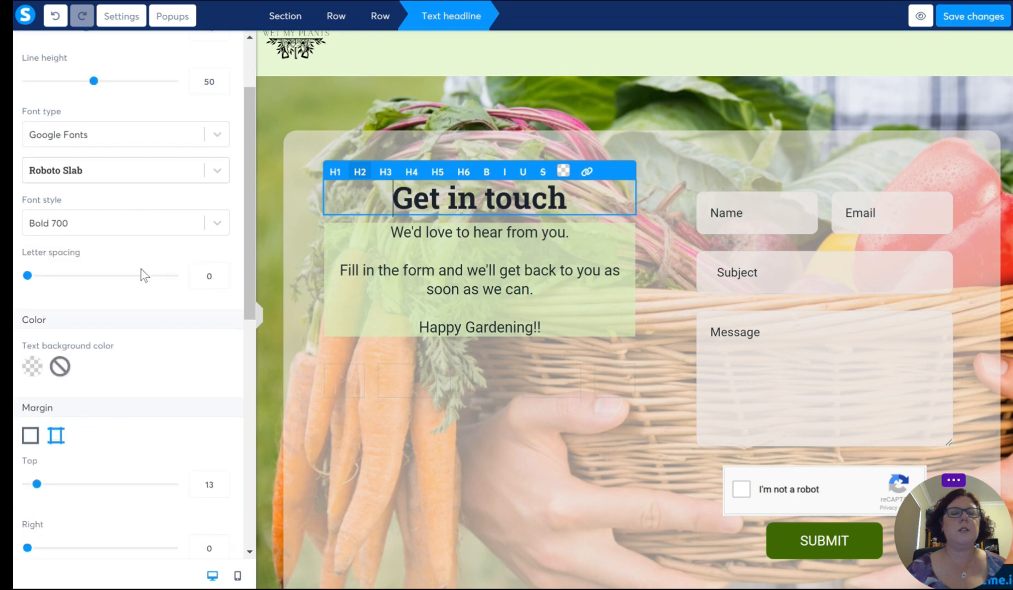
left_click(34, 165)
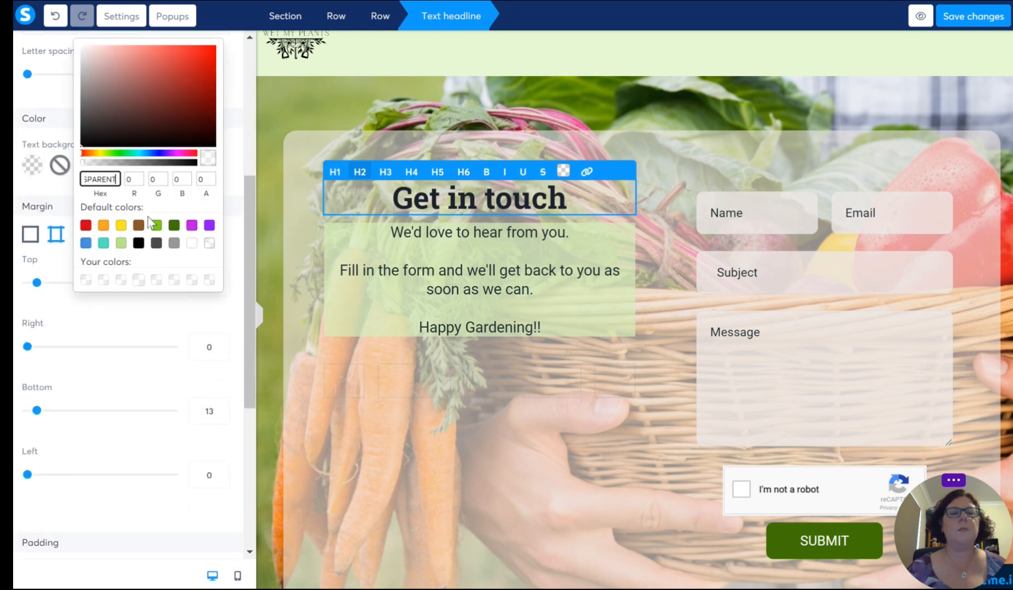
double_click(109, 177)
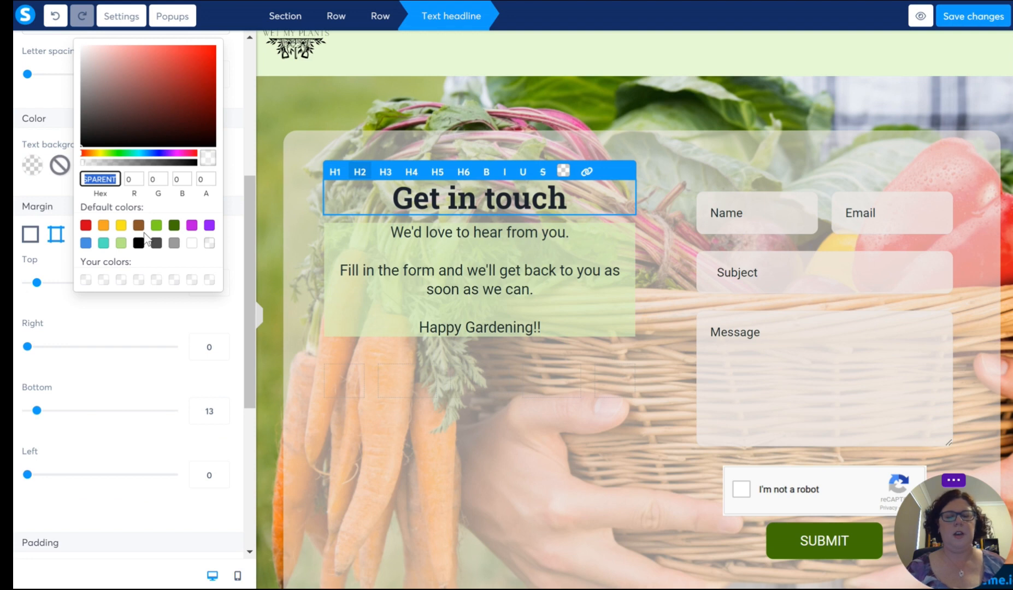
key("ctrl+v")
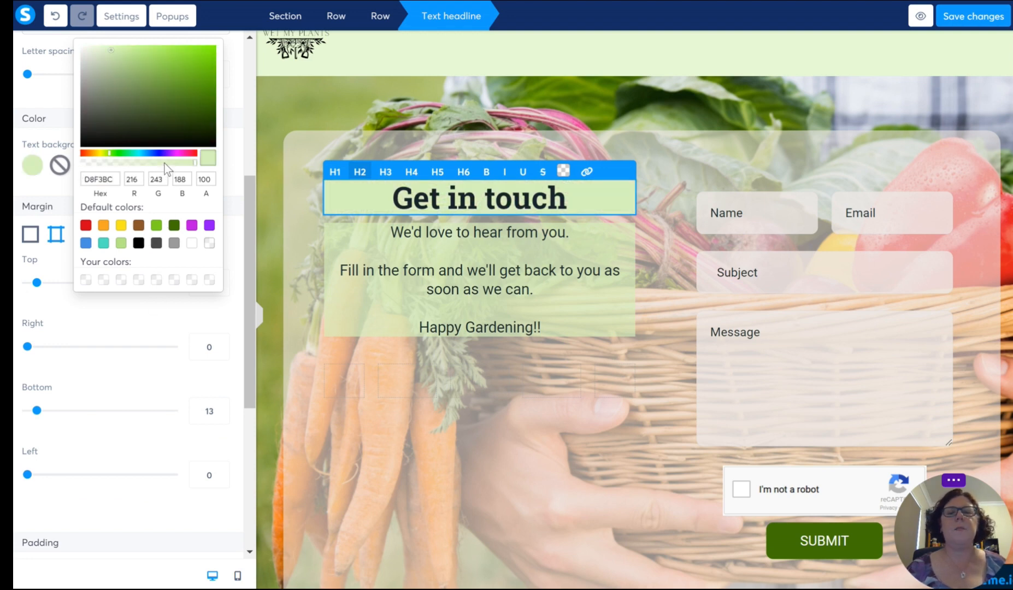
left_click(165, 162)
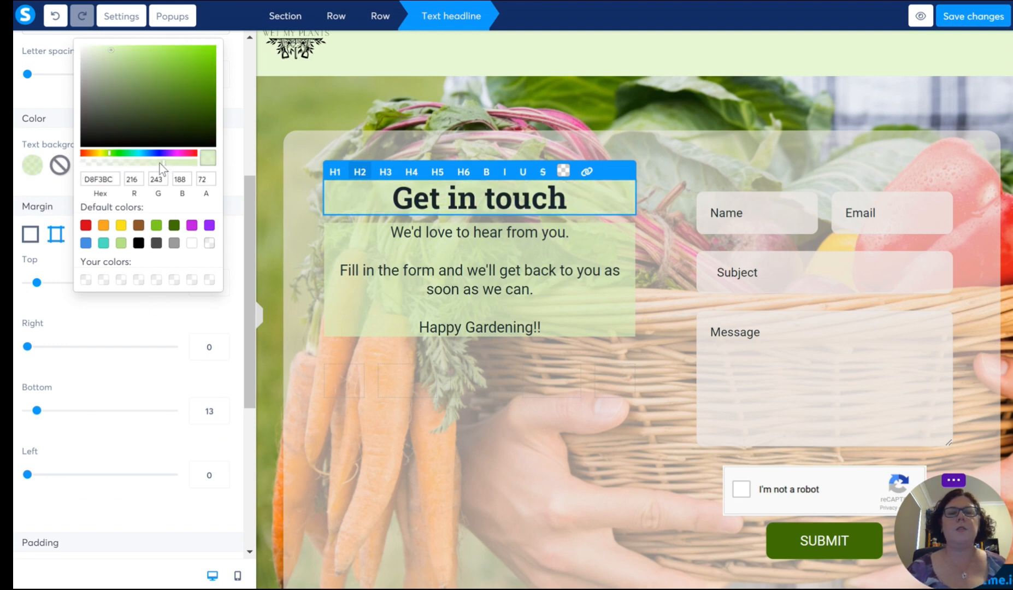
left_click(160, 163)
left_click(468, 462)
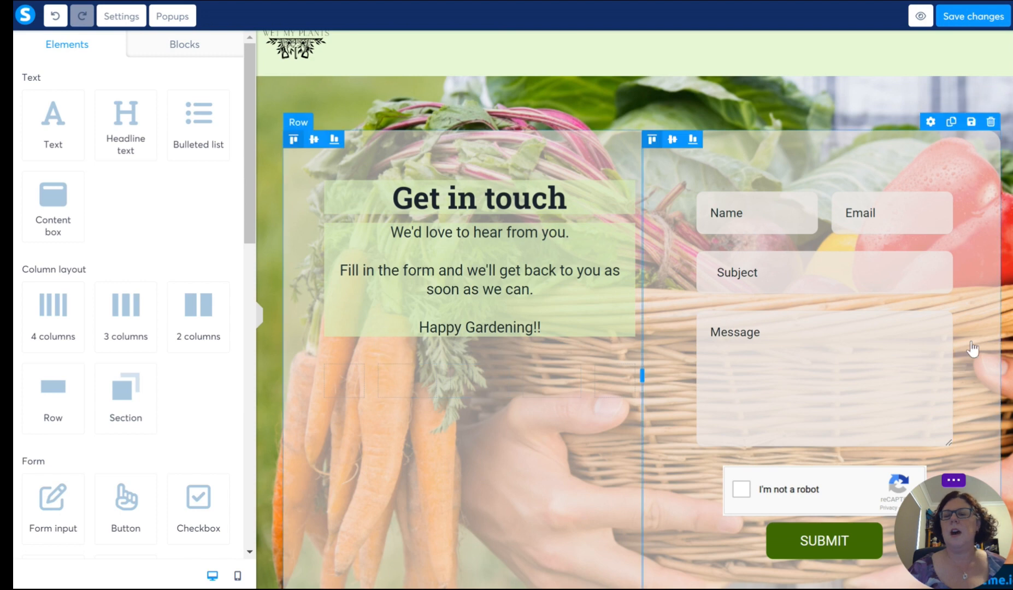
Step: Increase the font size of the paragraph below the Get in touch headline to 30
left_click(556, 279)
left_click_drag(554, 328, 379, 228)
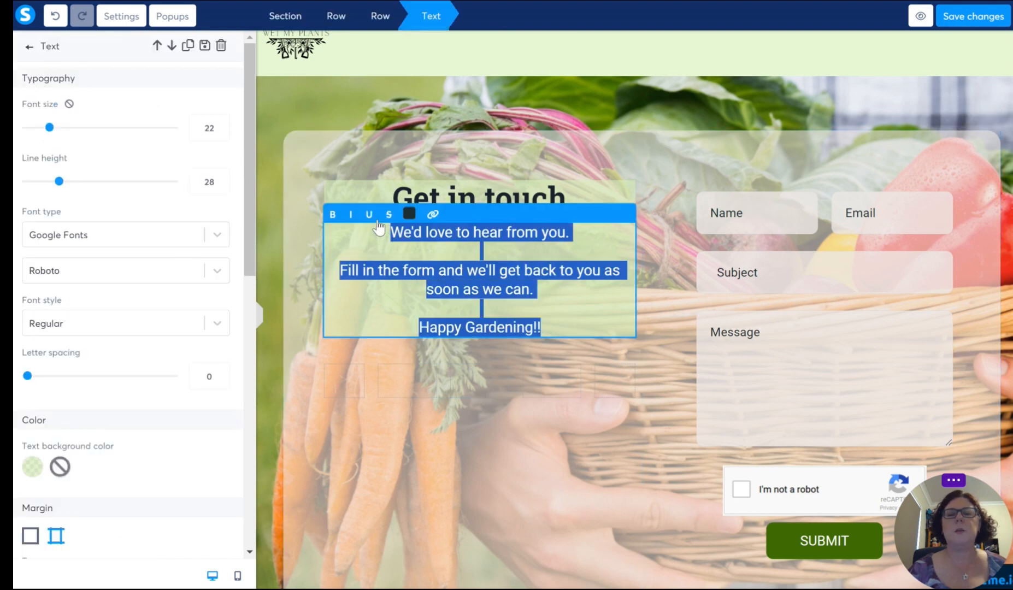
left_click(220, 126)
left_click(220, 126)
left_click(220, 125)
left_click(220, 126)
left_click(220, 126)
left_click(220, 126)
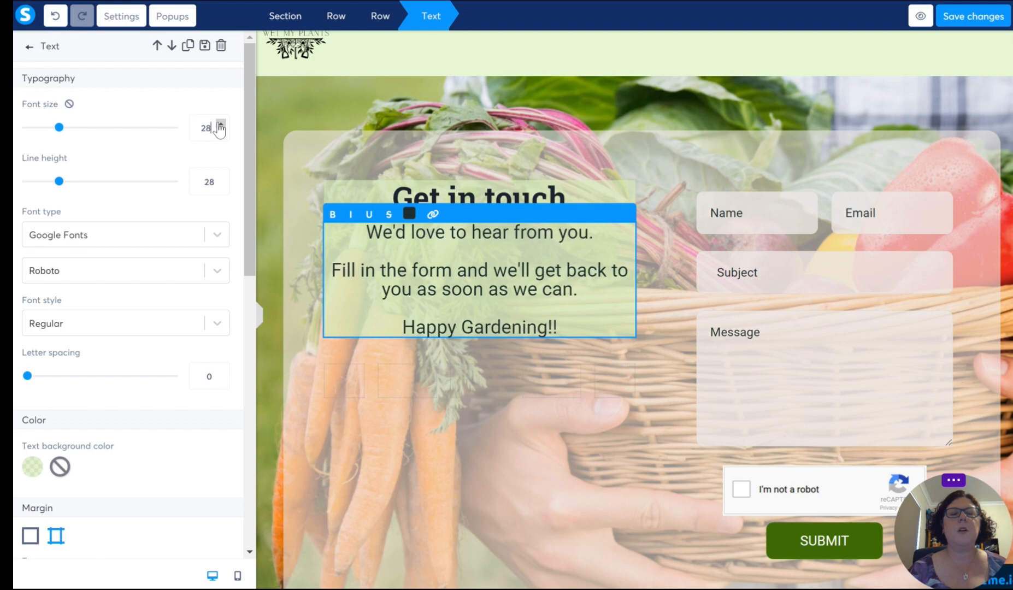
left_click(220, 126)
left_click(220, 126)
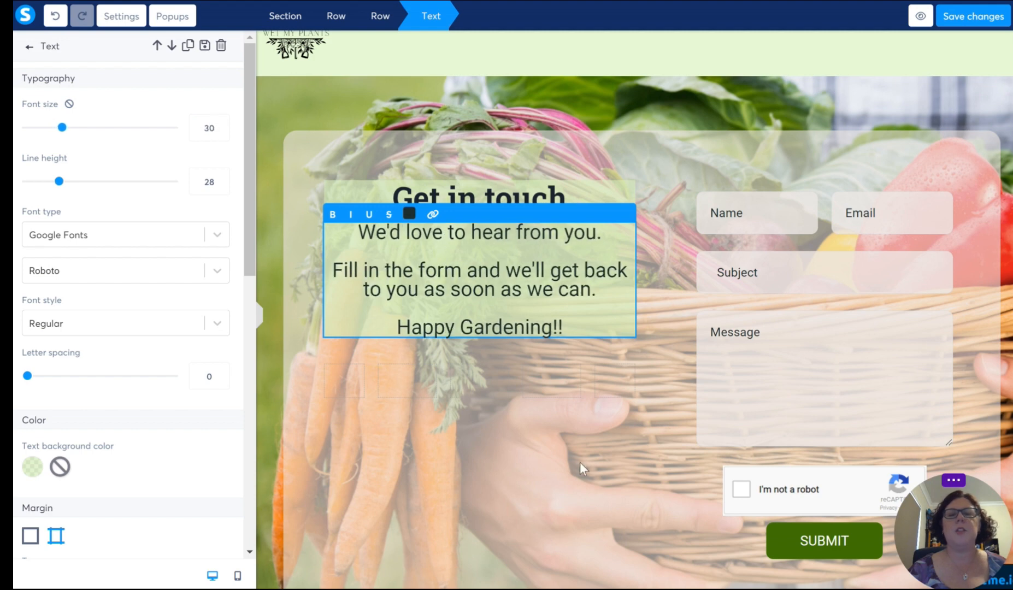
left_click(553, 494)
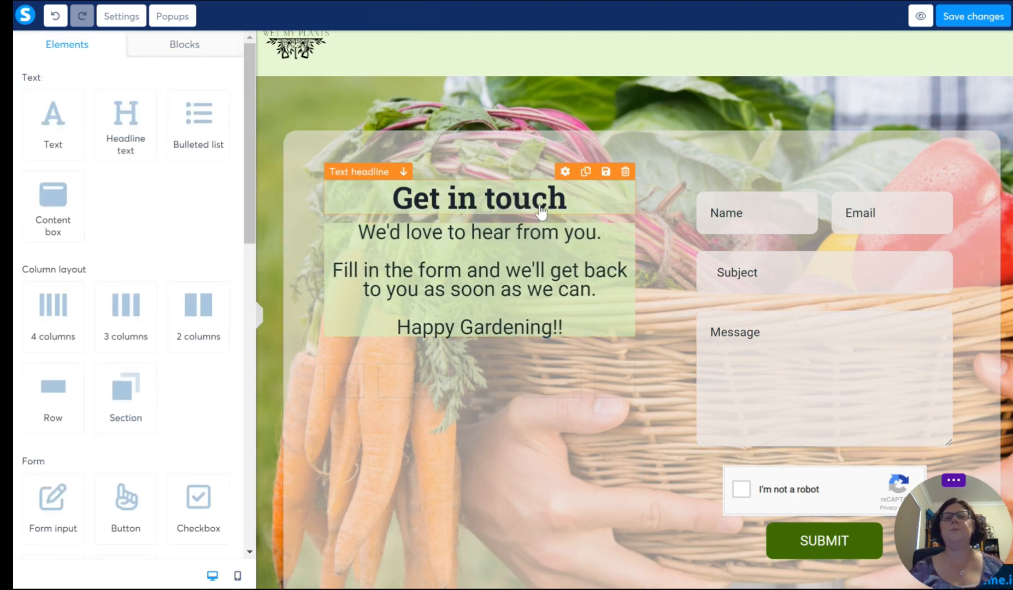
Step: Try the Get in touch headline as an H3 with font size 56
left_click(475, 197)
left_click(220, 126)
left_click(220, 125)
left_click(220, 125)
left_click(220, 126)
left_click(220, 125)
left_click(220, 126)
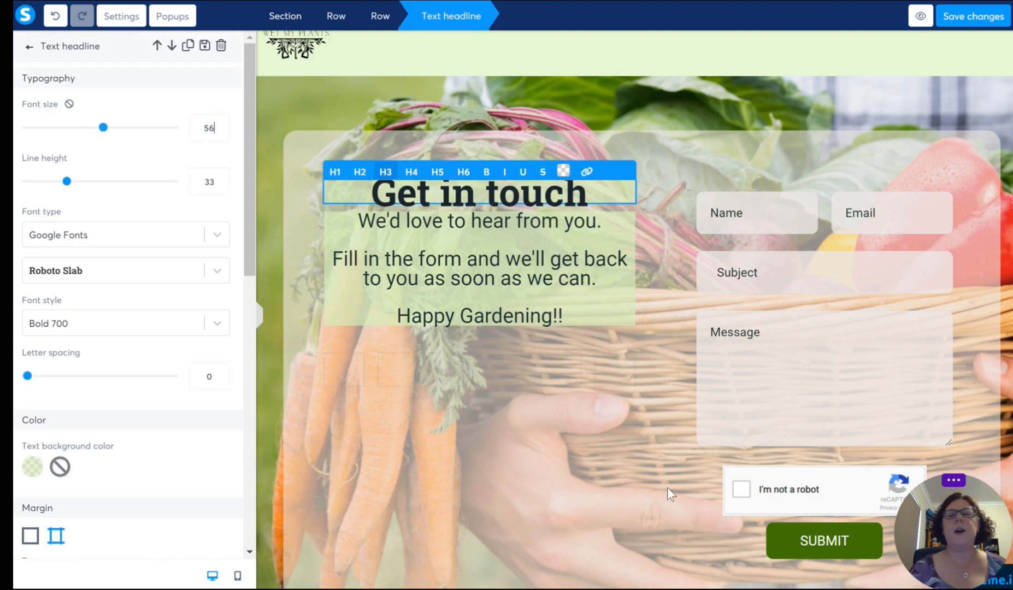
left_click(539, 384)
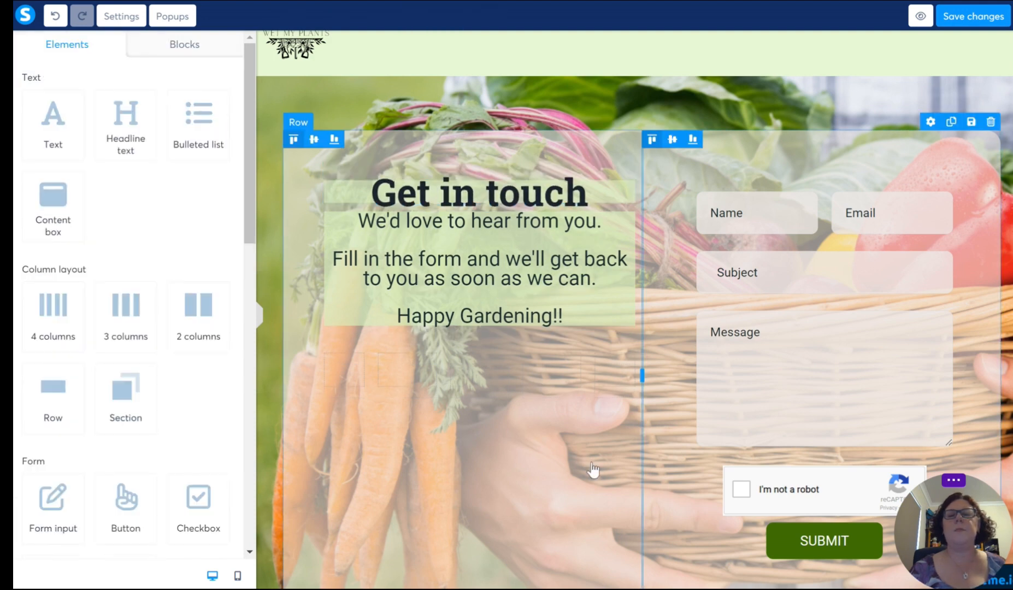
Step: Restyle the headline above the paragraph as an enlarged, underlined H2 reading "Get in Touch"
left_click(344, 188)
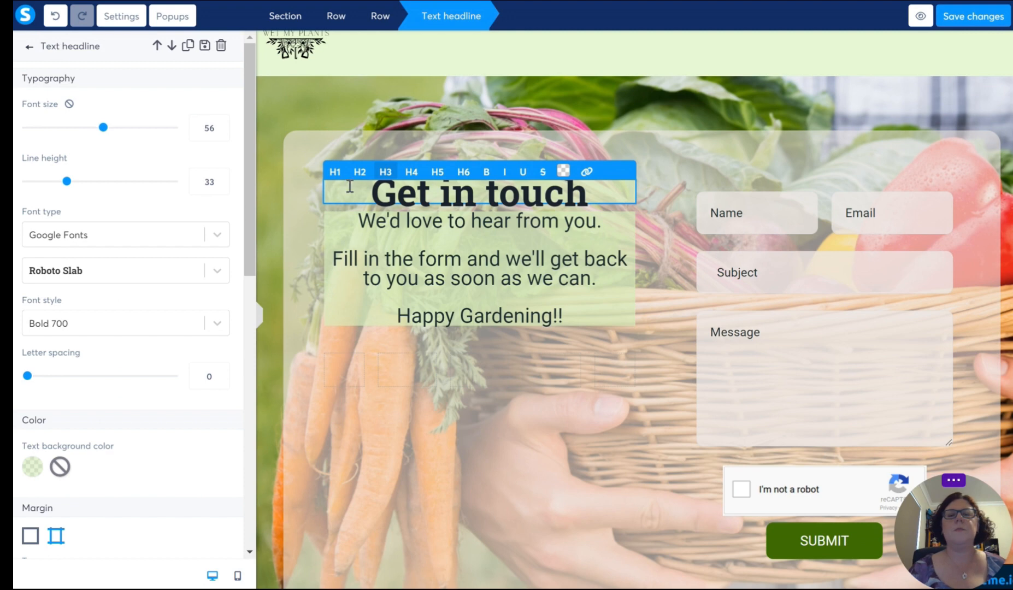
left_click(359, 172)
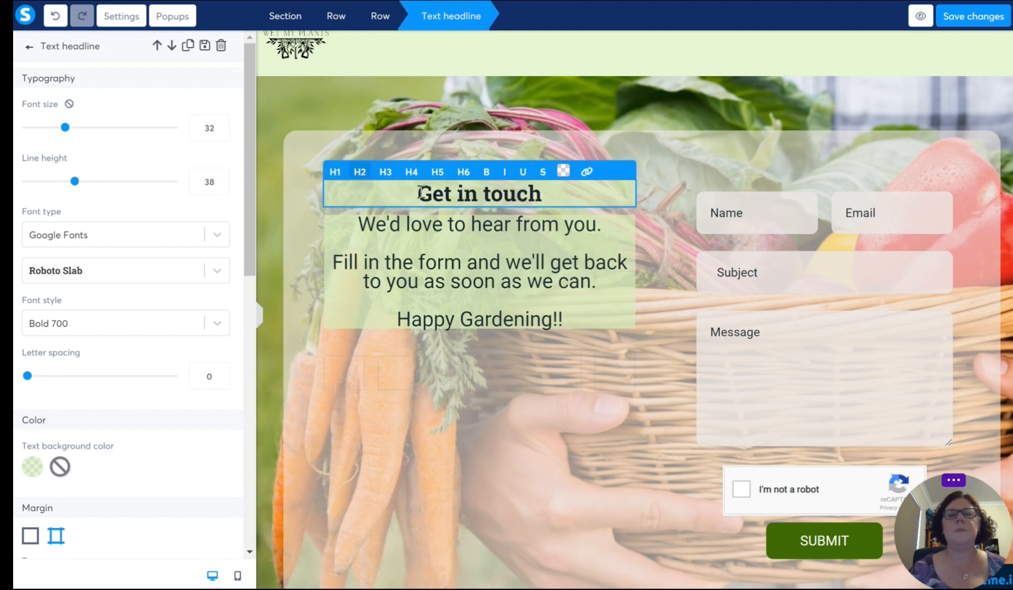
left_click_drag(385, 198, 543, 196)
left_click(602, 203)
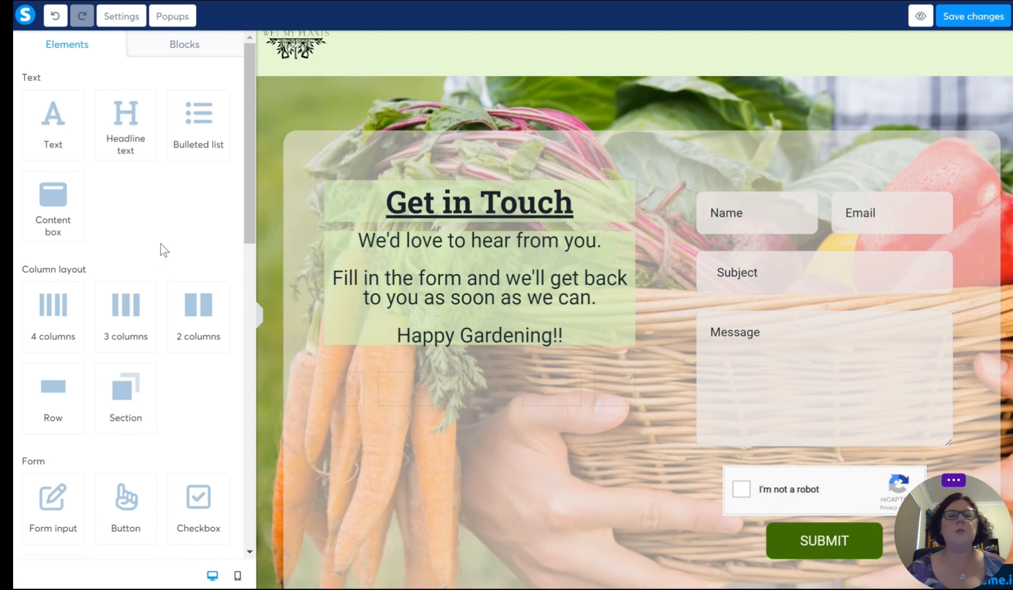
Step: Review the available page elements and the Contact page's desktop layout from the header to the footer
scroll(163, 246, "down", 10)
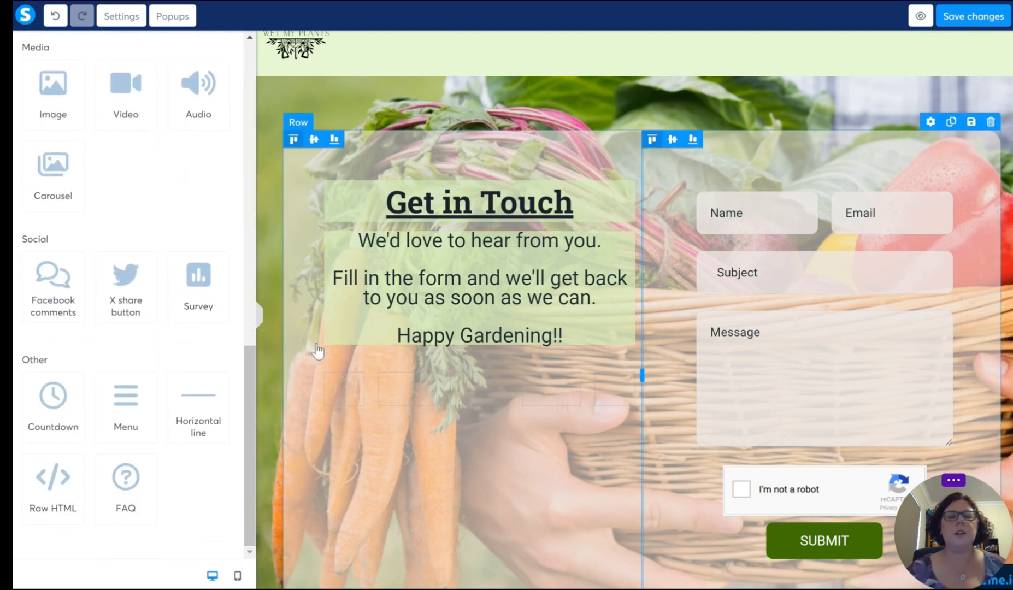
scroll(187, 410, "up", 10)
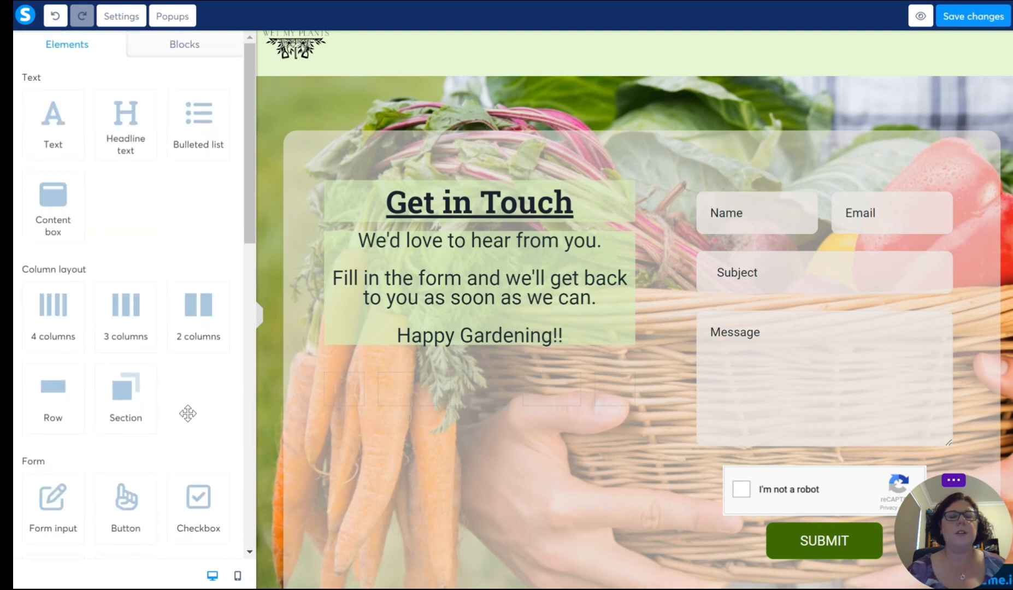
scroll(187, 414, "down", 10)
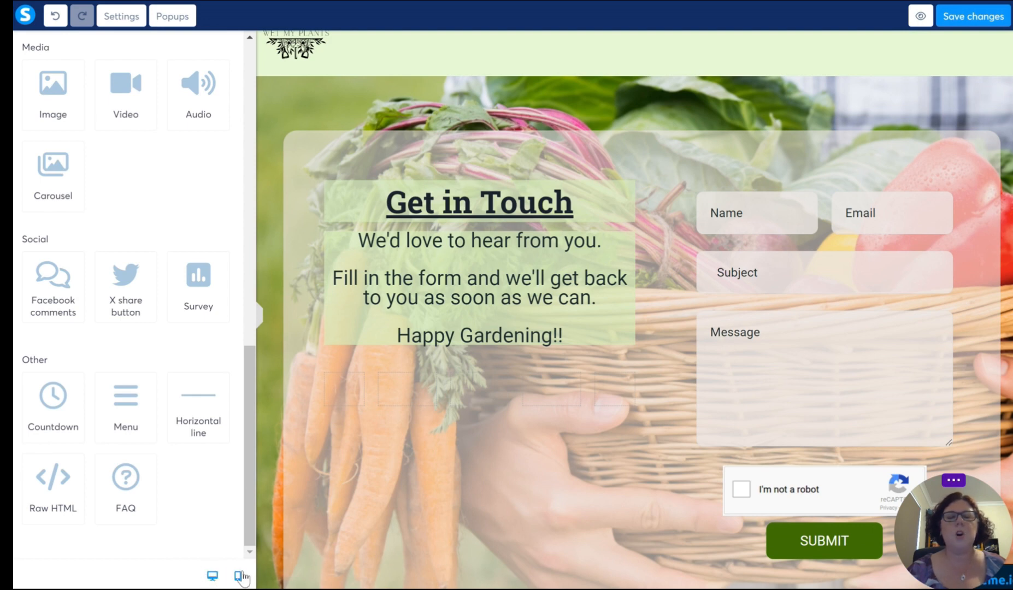
scroll(721, 315, "up", 2)
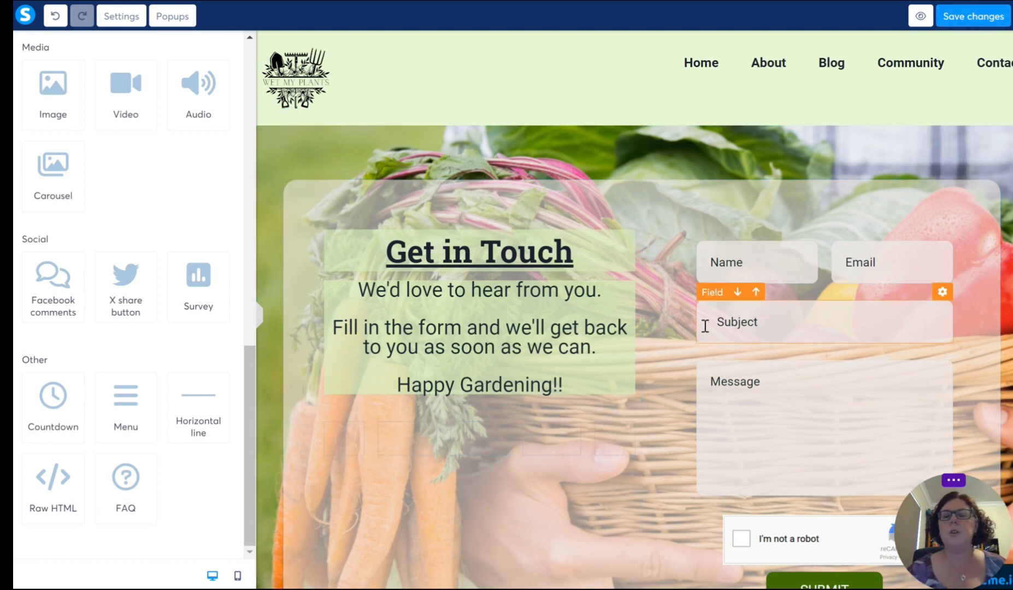
scroll(589, 468, "down", 6)
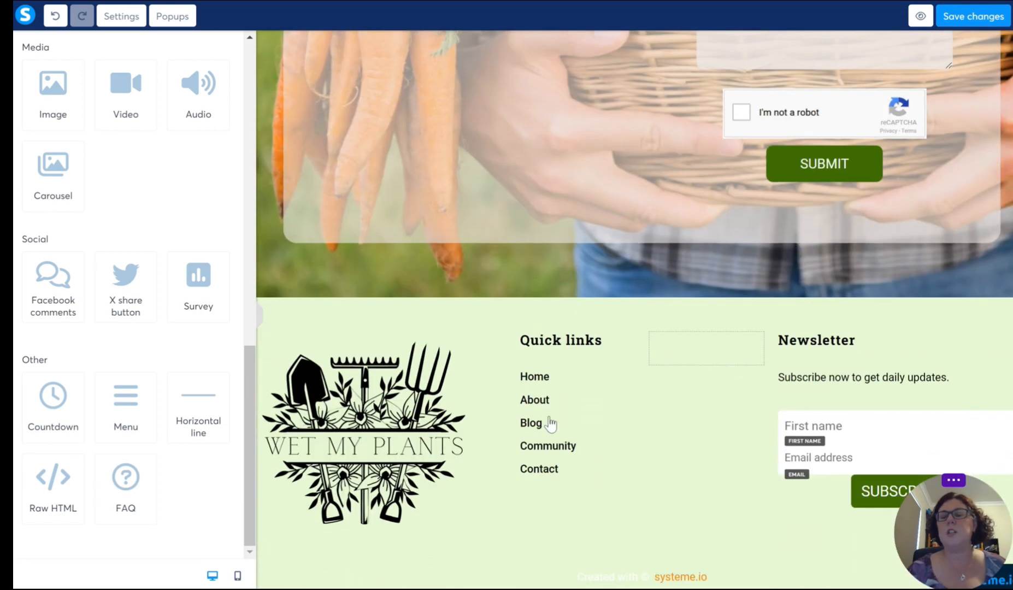
scroll(550, 425, "up", 5)
scroll(494, 407, "down", 4)
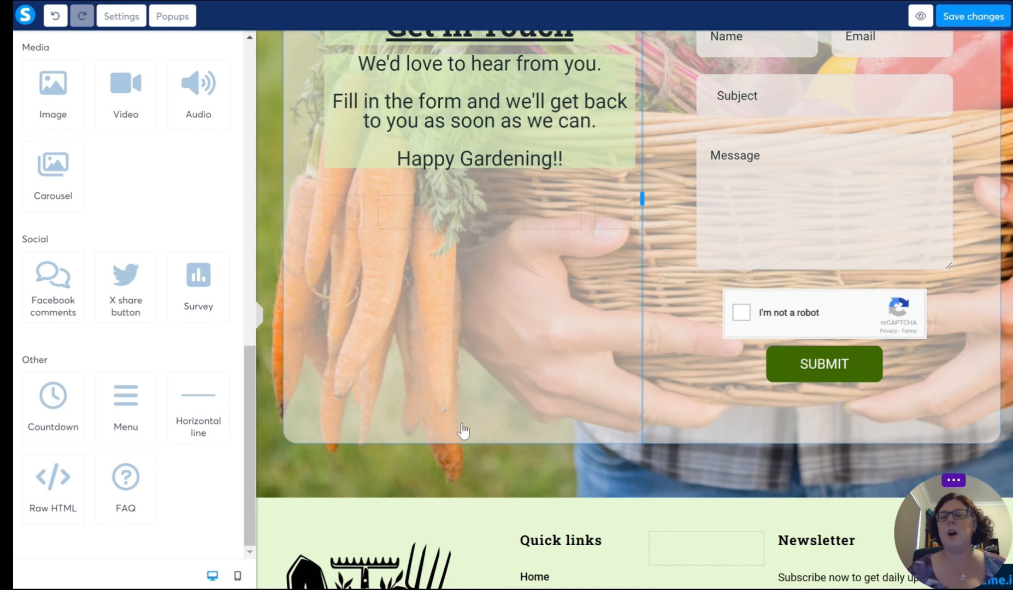
Step: Switch the Contact page to its mobile layout and check it from the header to the footer
left_click(238, 578)
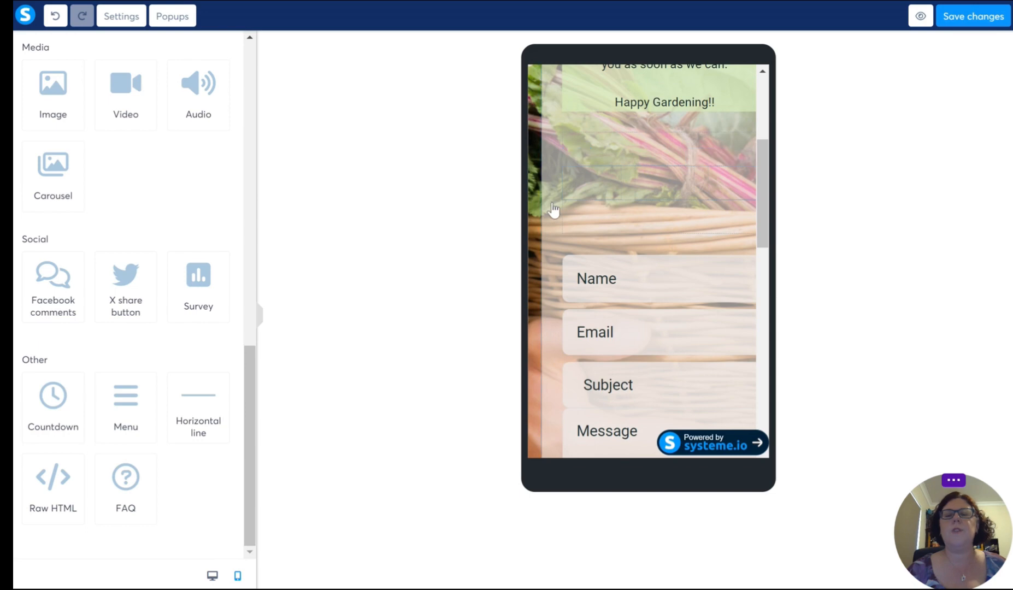
left_click(585, 265)
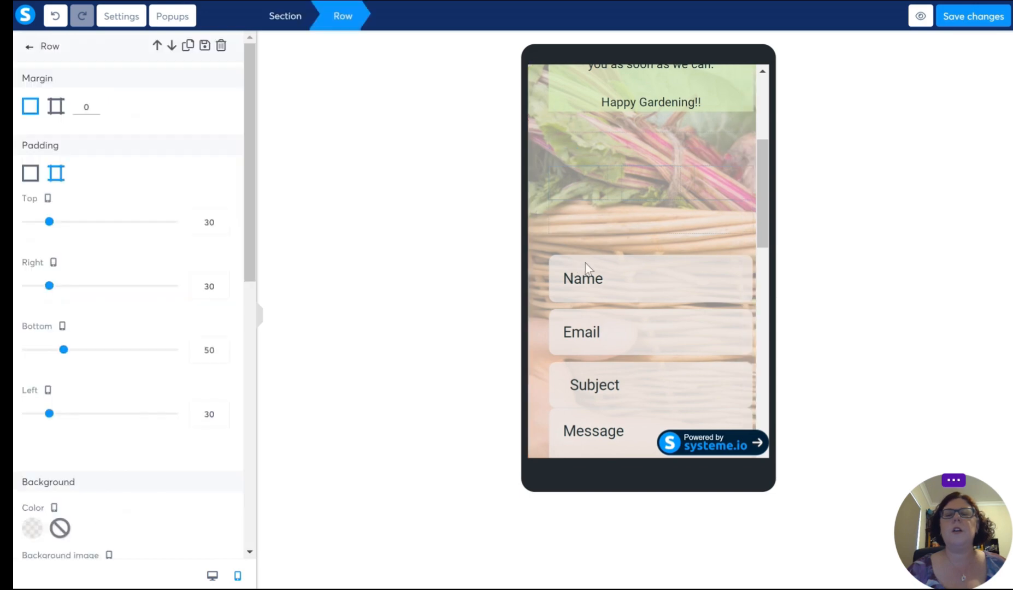
left_click(742, 239)
scroll(742, 239, "up", 4)
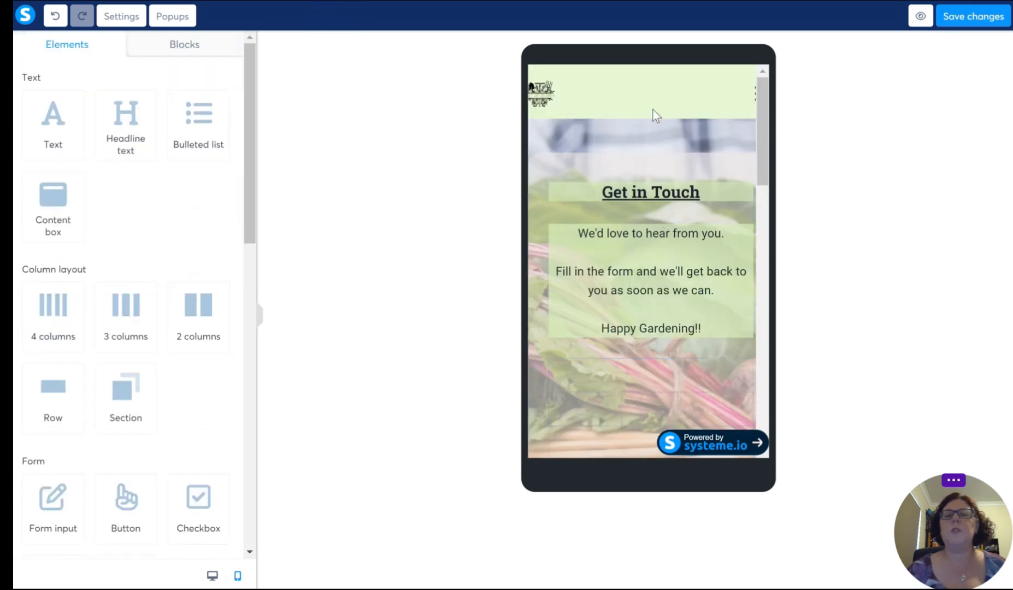
scroll(688, 107, "down", 10)
scroll(687, 107, "down", 5)
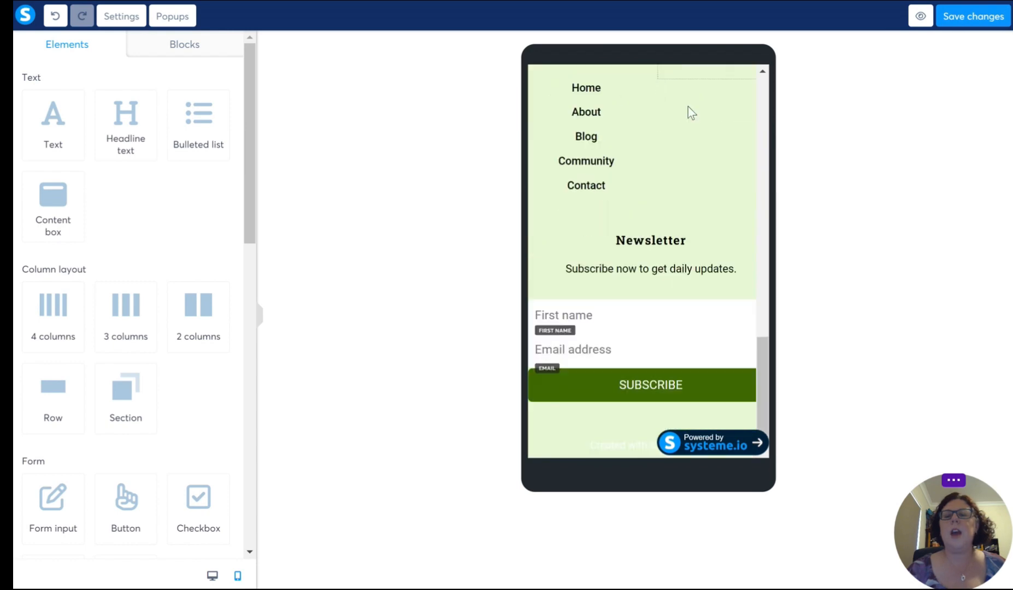
scroll(651, 312, "up", 10)
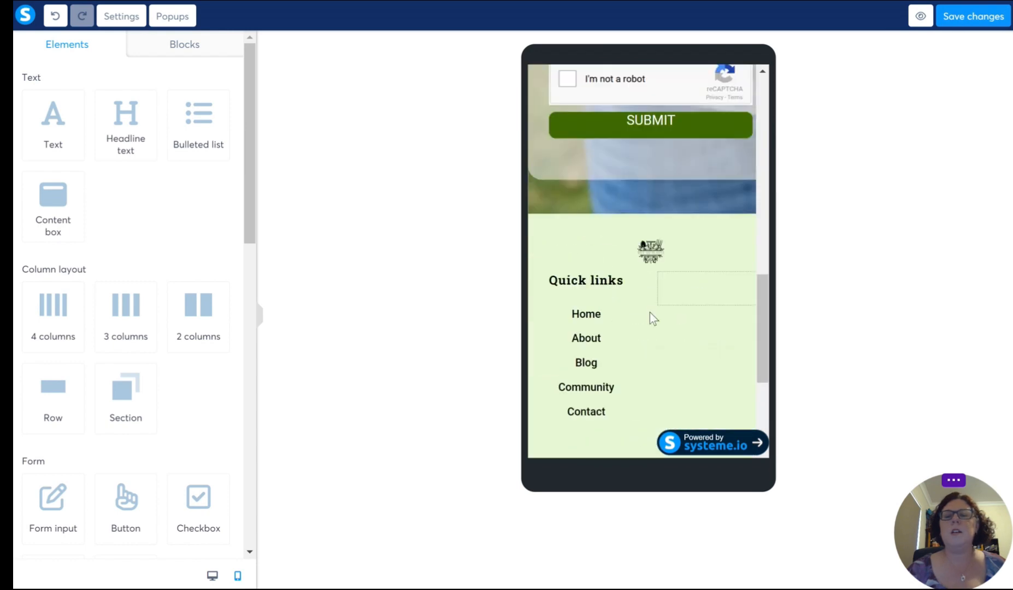
scroll(646, 238, "up", 4)
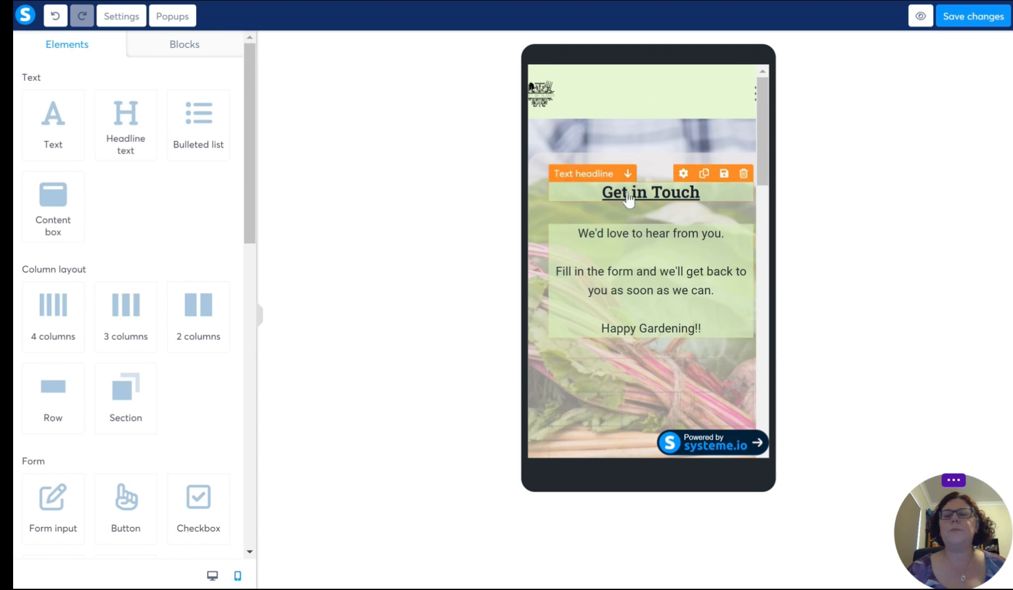
Step: Inspect the mobile settings of the Get in Touch headline and of the row containing the text
left_click(661, 194)
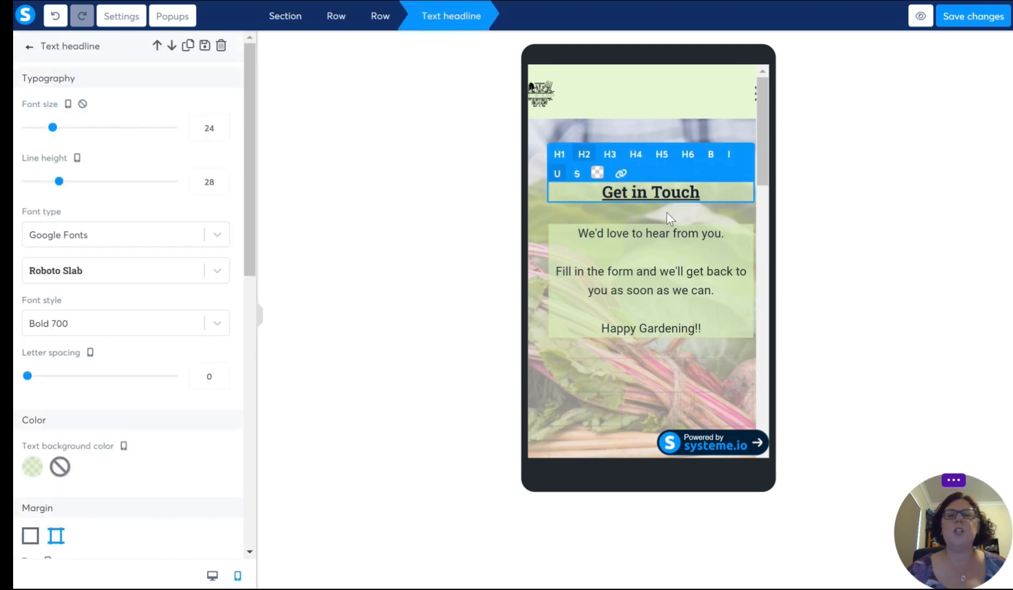
left_click(633, 217)
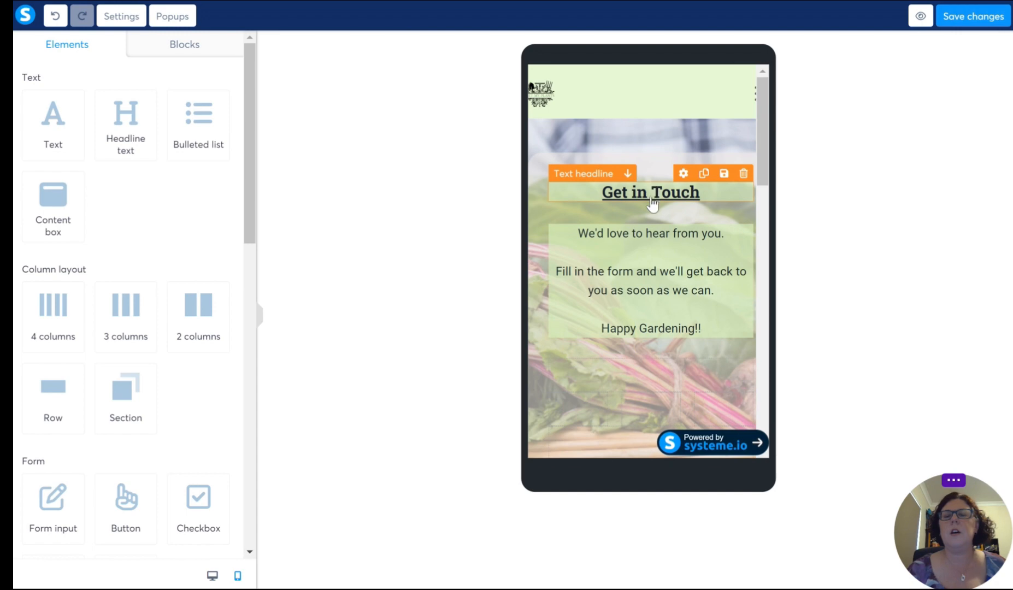
left_click(661, 351)
scroll(672, 291, "down", 2)
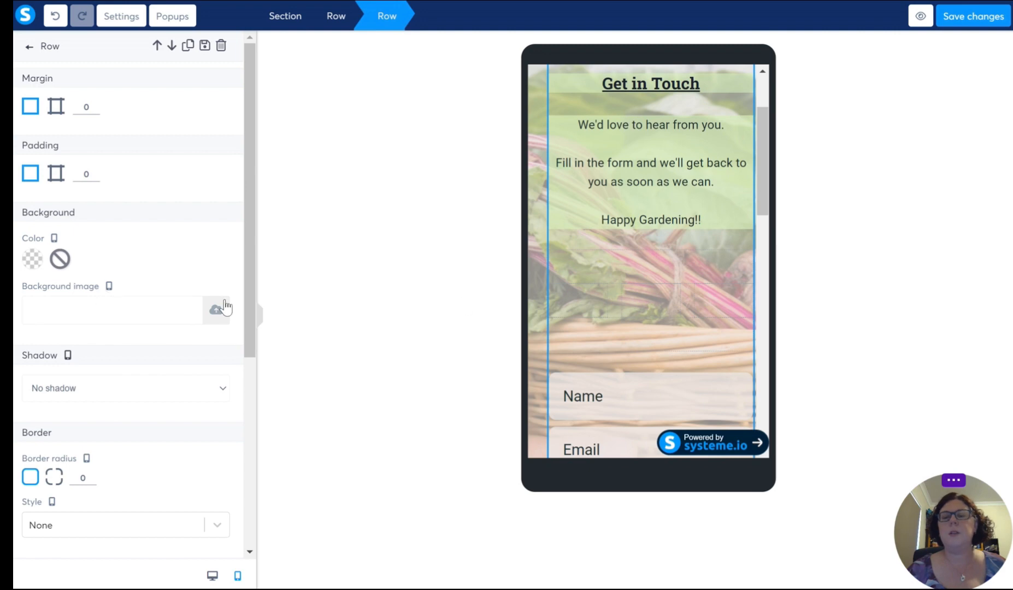
left_click(644, 292)
scroll(645, 298, "down", 3)
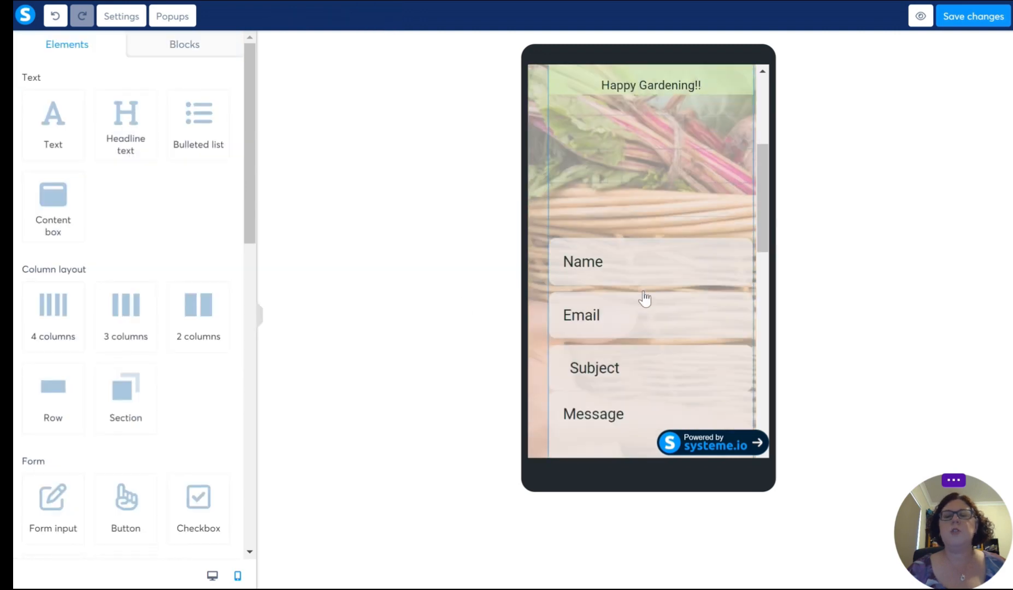
Step: Set the contact form's Name field font size to 18 in the mobile layout
left_click(644, 260)
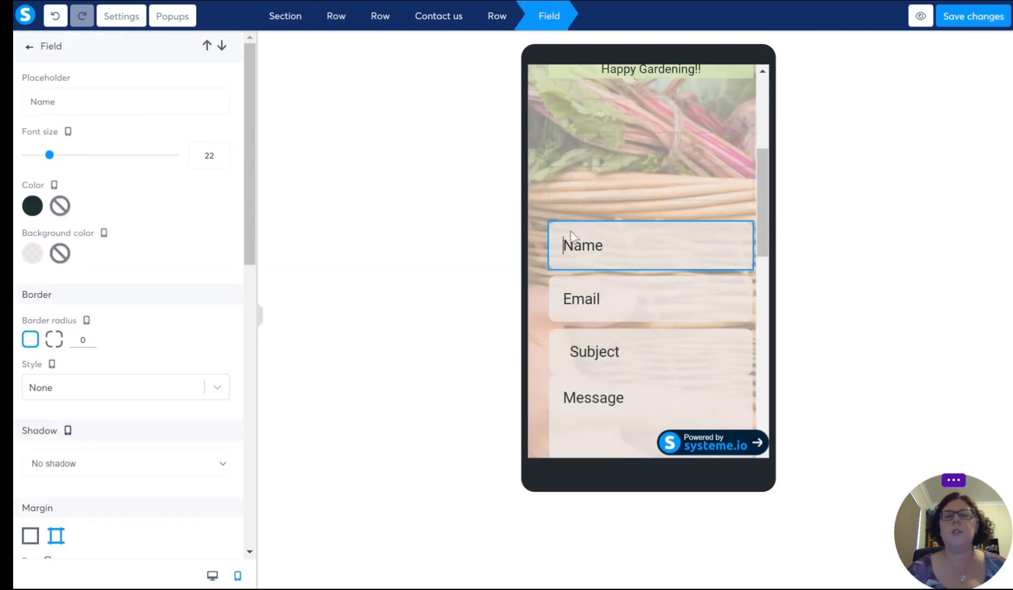
left_click(540, 273)
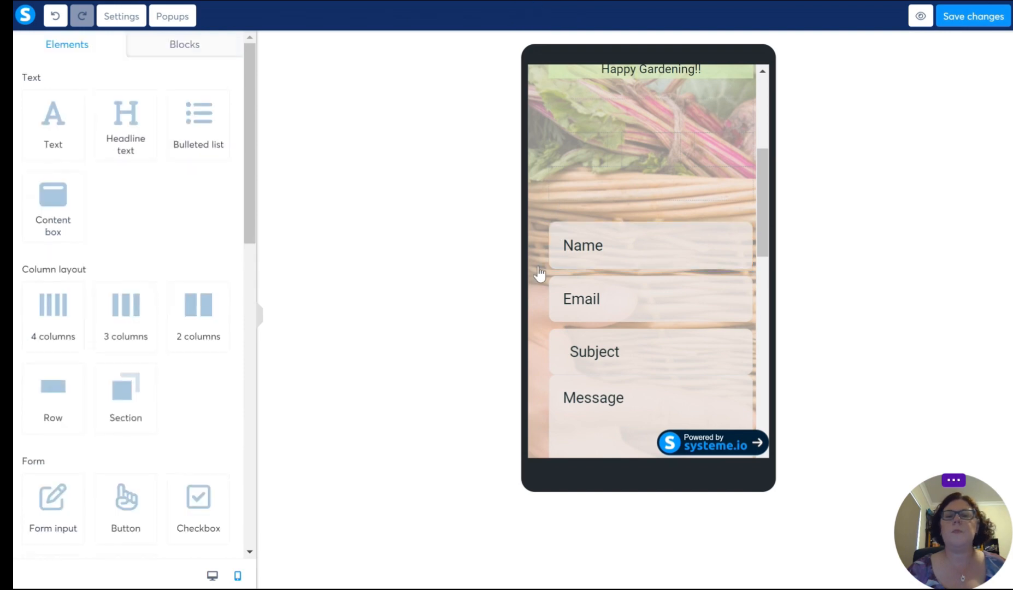
left_click(556, 251)
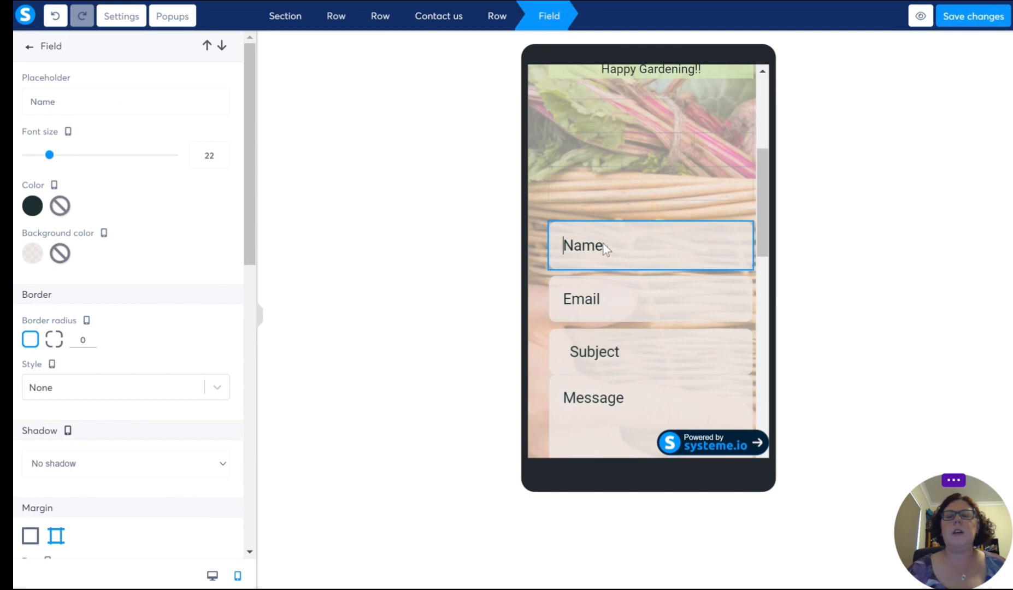
left_click(220, 160)
left_click(221, 159)
left_click(221, 159)
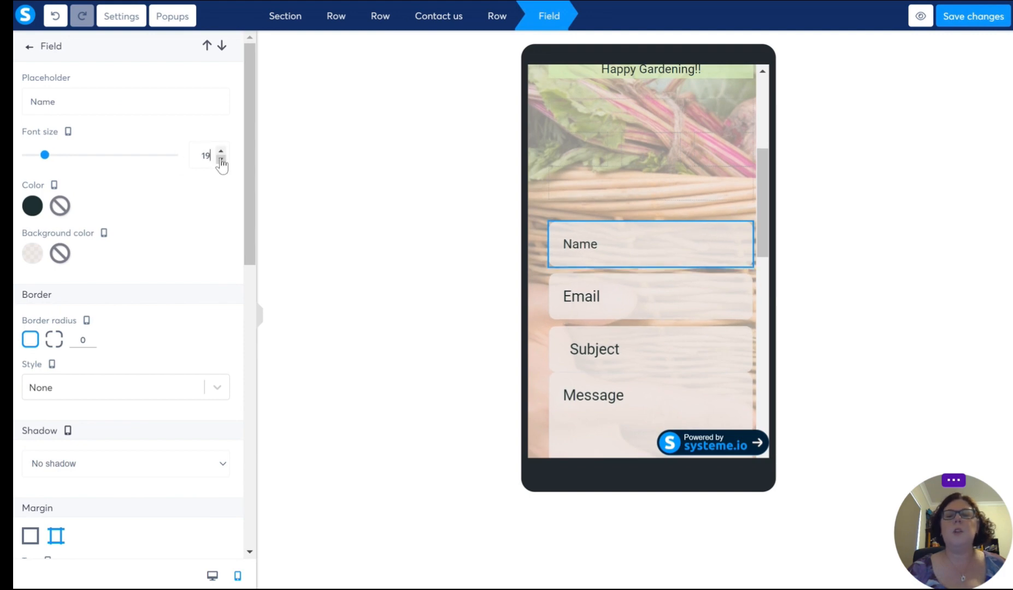
left_click(221, 159)
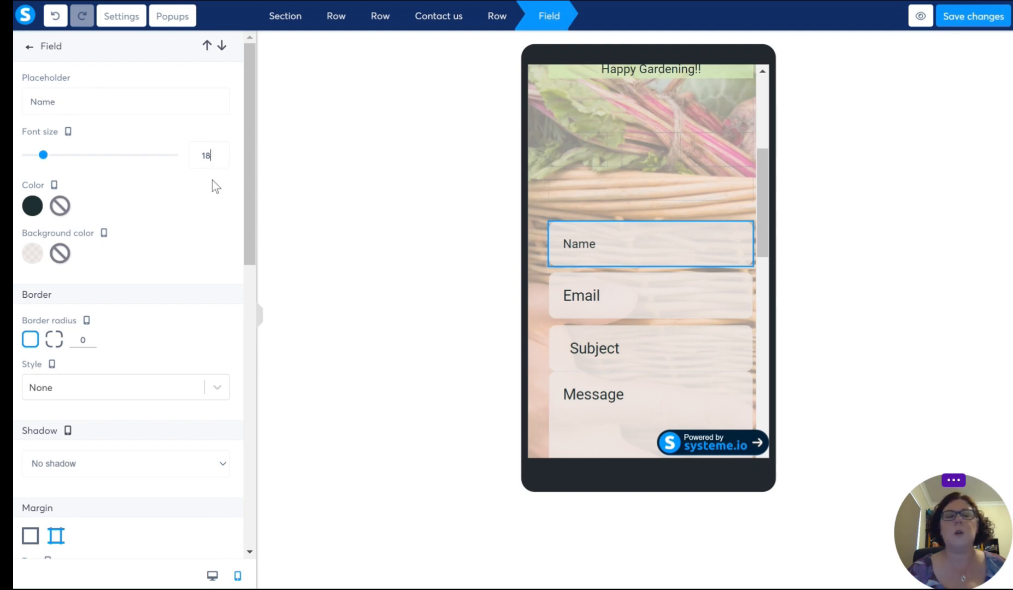
Step: Set the contact form's Email field font size to 18 in the mobile layout
left_click(607, 300)
left_click(607, 301)
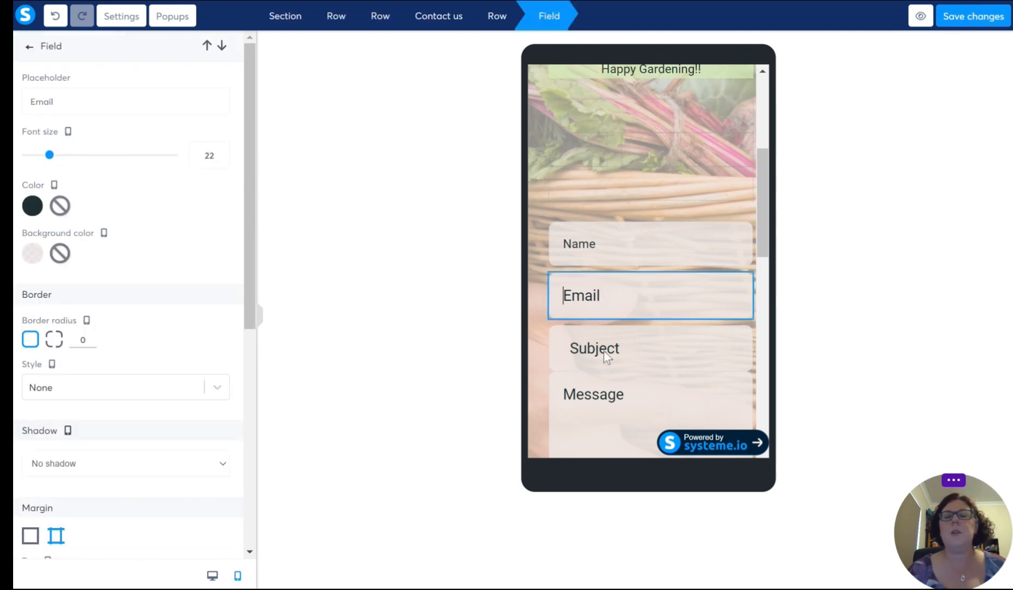
left_click(220, 159)
left_click(220, 159)
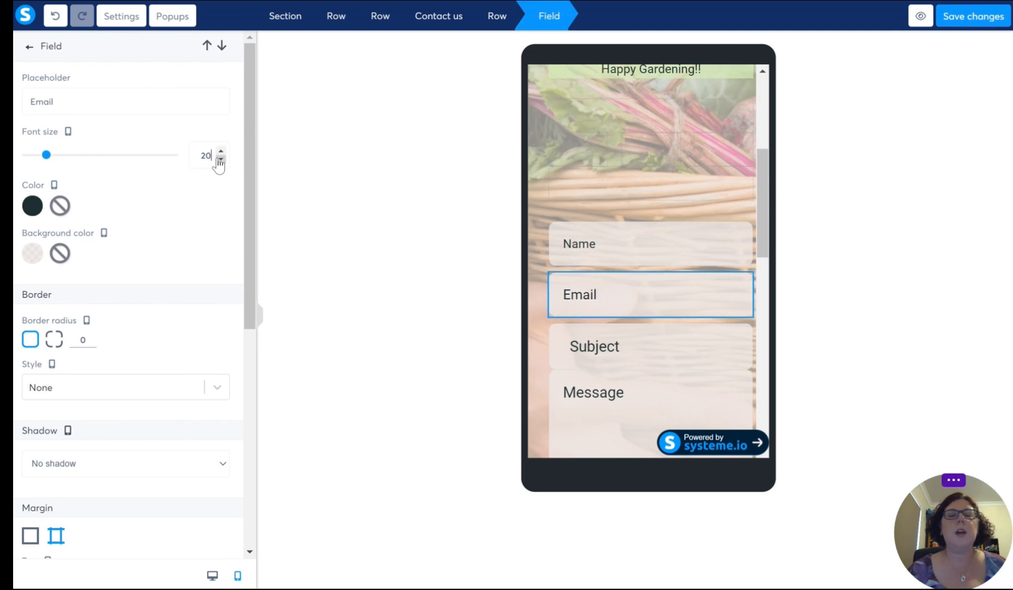
left_click(220, 160)
left_click(220, 159)
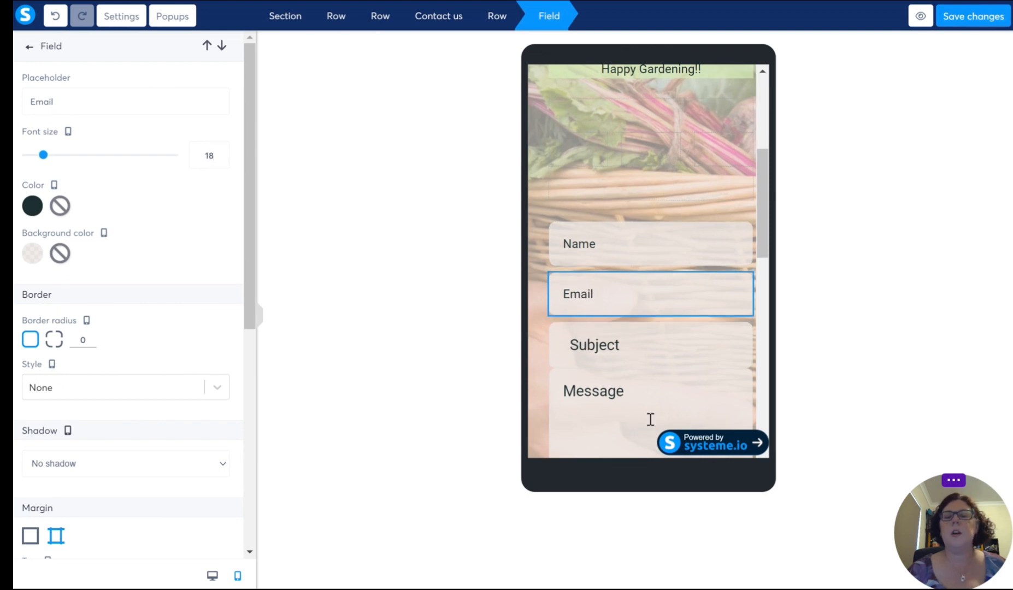
Step: Set the contact form's Subject field font size to 18 in the mobile layout
left_click(601, 356)
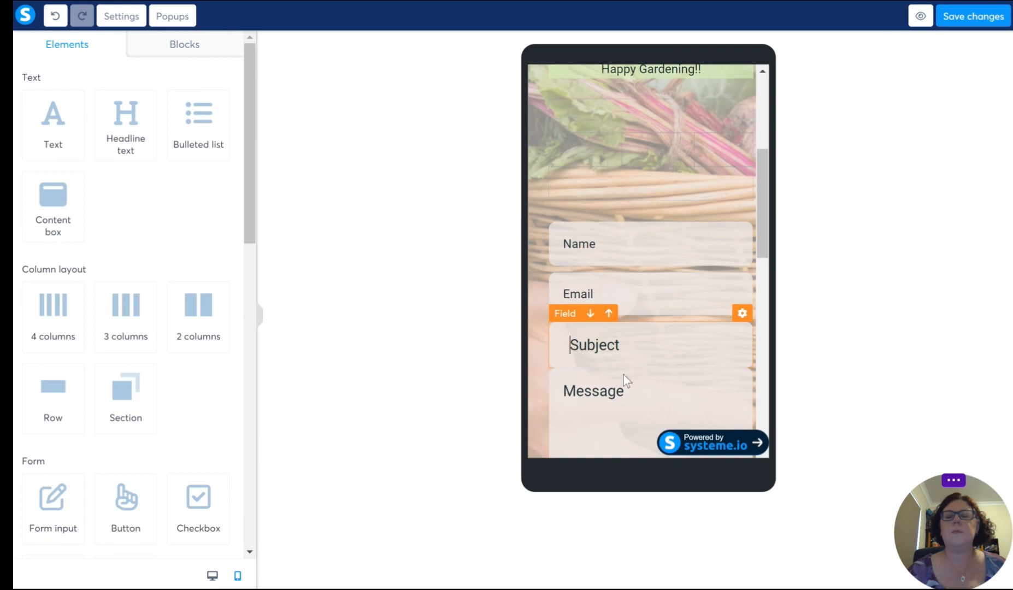
left_click(623, 375)
left_click(220, 159)
left_click(221, 160)
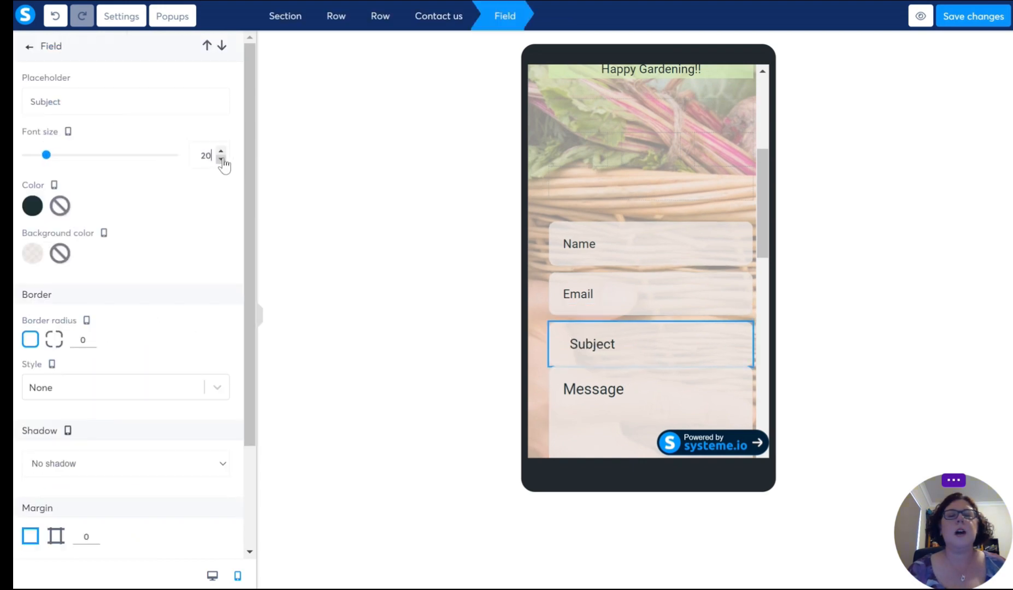
left_click(220, 160)
left_click(220, 159)
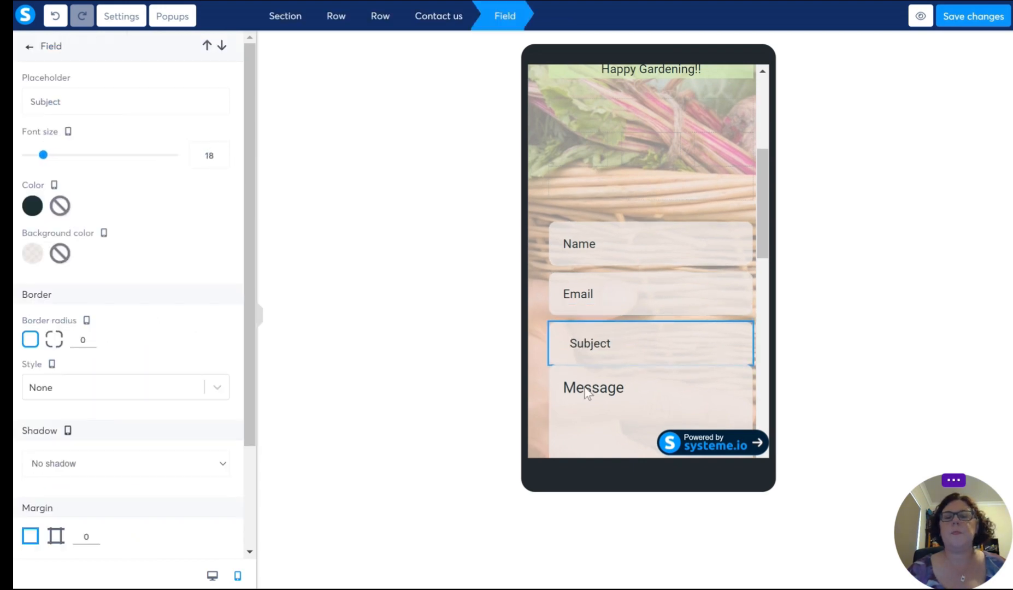
Step: Set the contact form's Message text area font size to 18 in the mobile layout
left_click(640, 435)
left_click(612, 456)
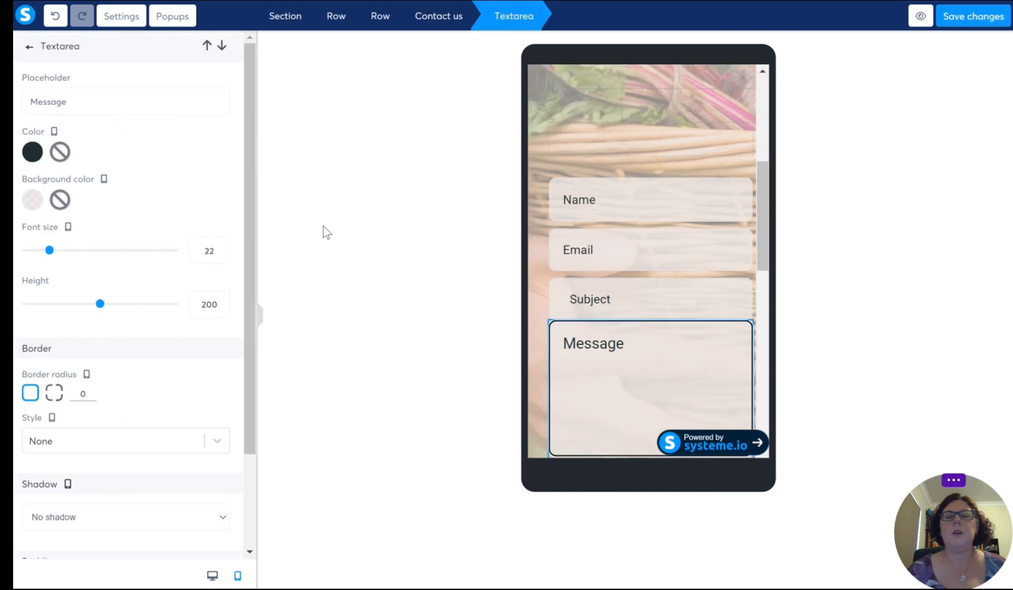
left_click(220, 255)
left_click(221, 256)
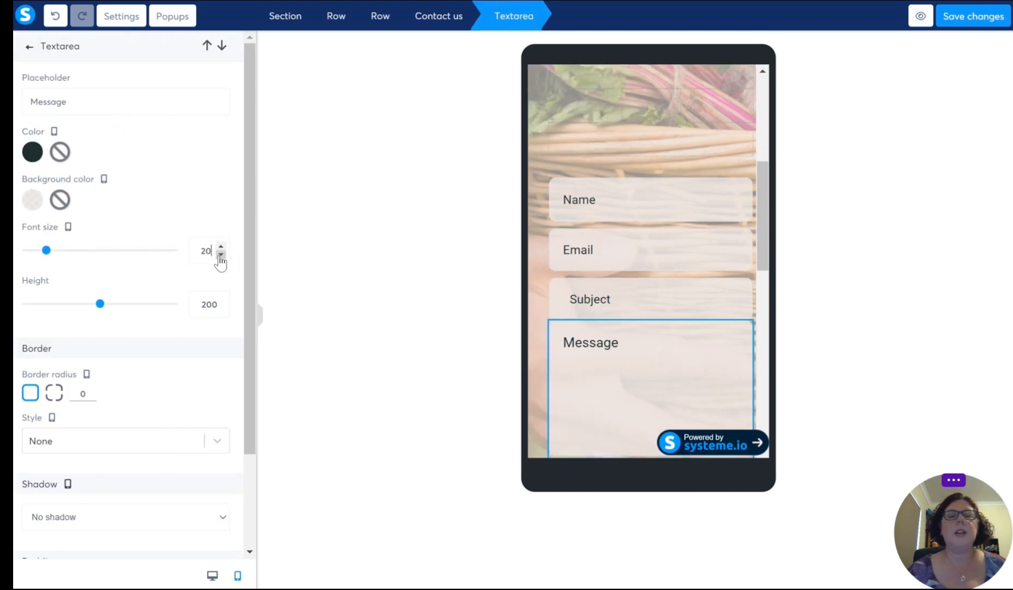
left_click(220, 256)
left_click(220, 256)
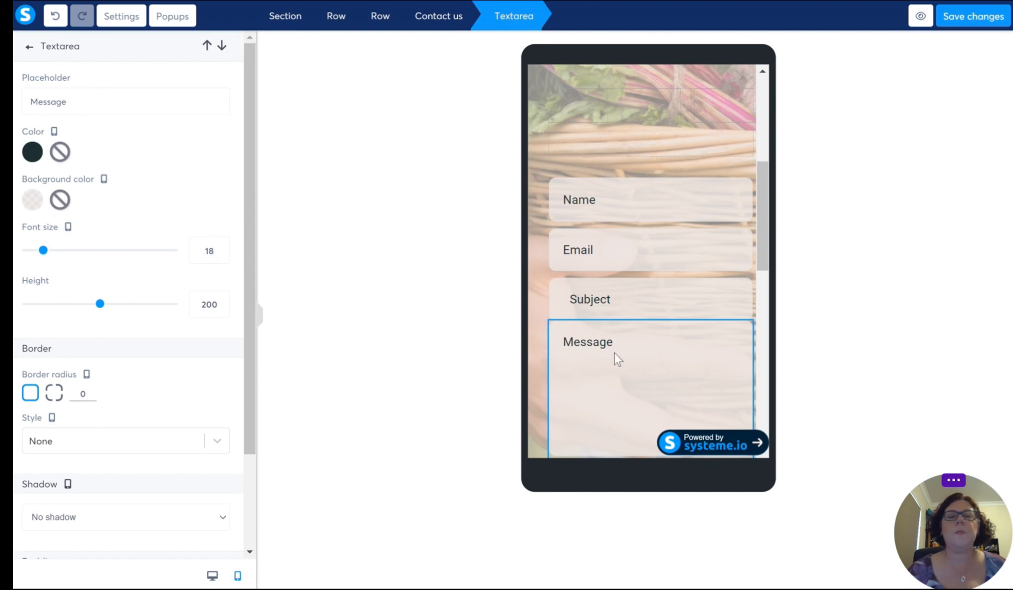
key("Escape")
Step: Check the mobile Contact page from the form to the footer and save the page changes
scroll(581, 362, "down", 10)
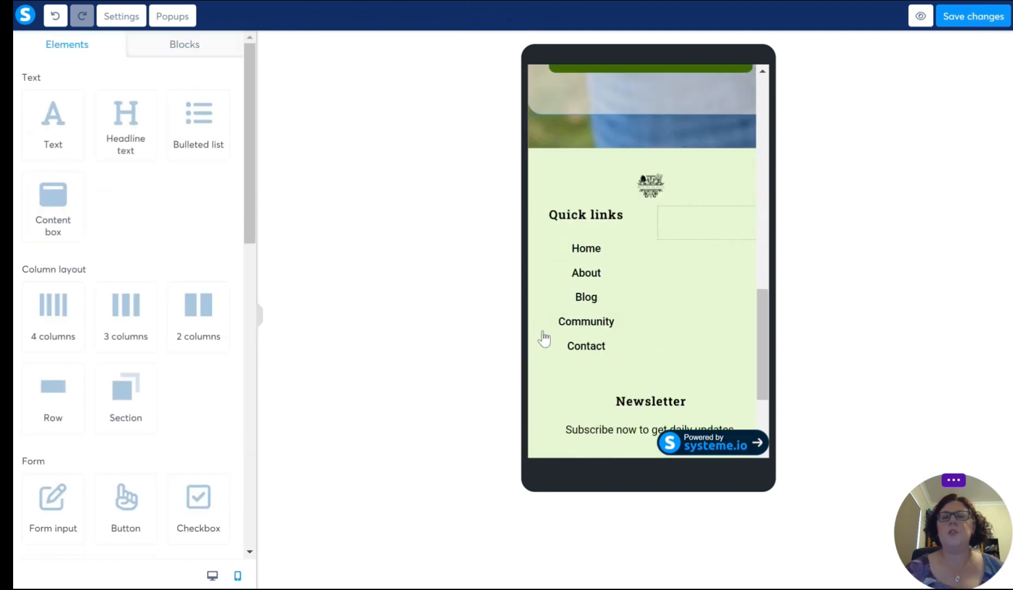
scroll(544, 339, "up", 3)
scroll(543, 331, "up", 3)
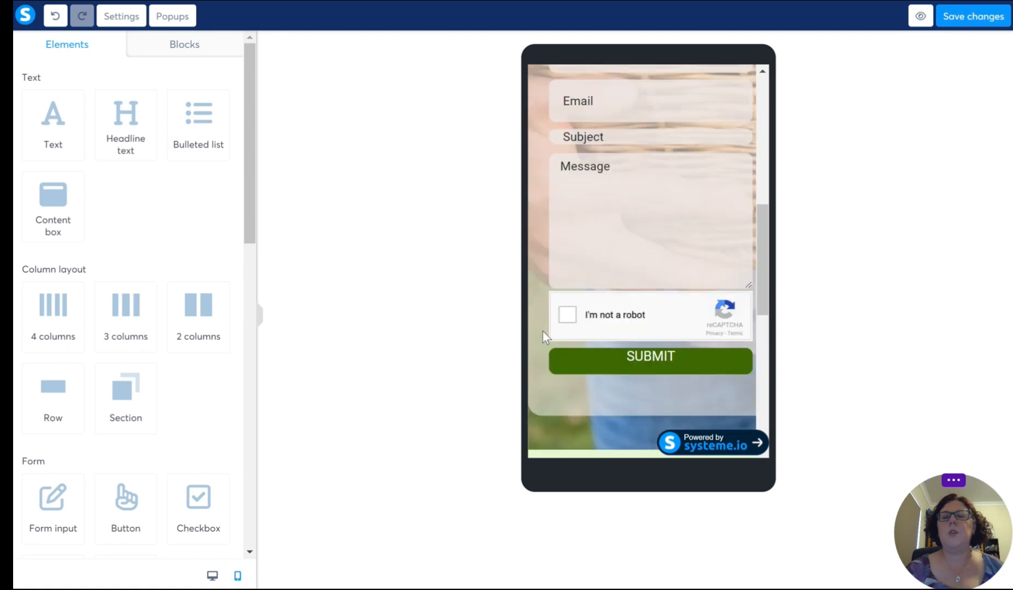
scroll(543, 334, "down", 6)
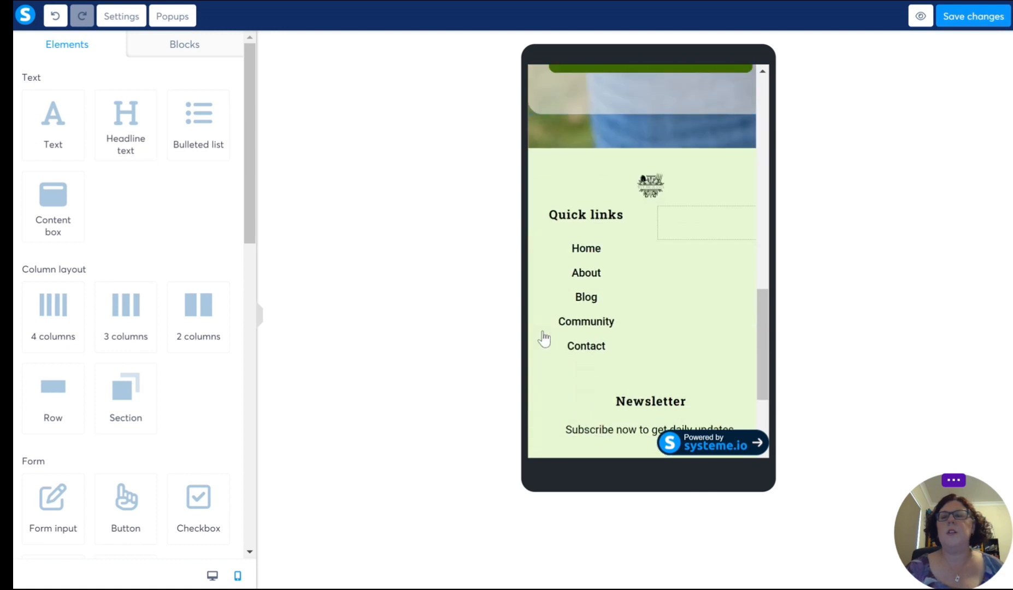
scroll(544, 339, "up", 10)
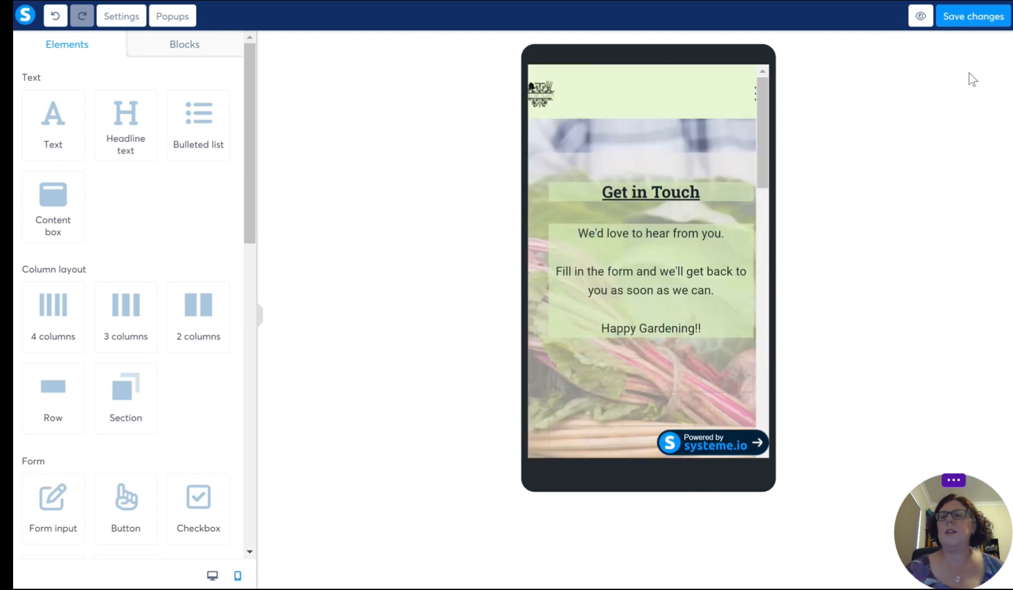
left_click(982, 21)
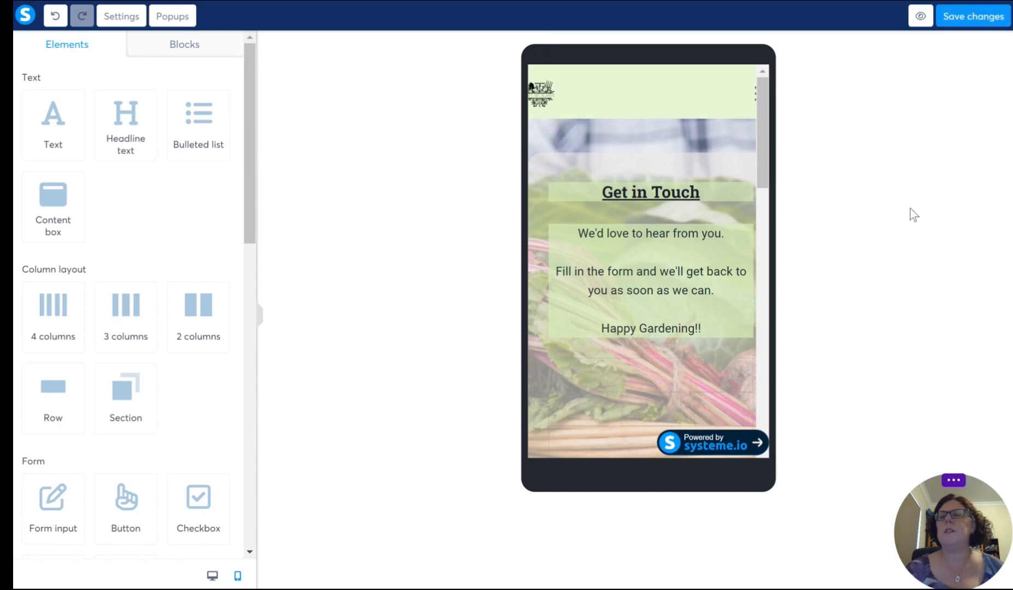
Step: Return to the blog's page list, open the About page for editing and look through its template content down to the footer
key("alt+Left")
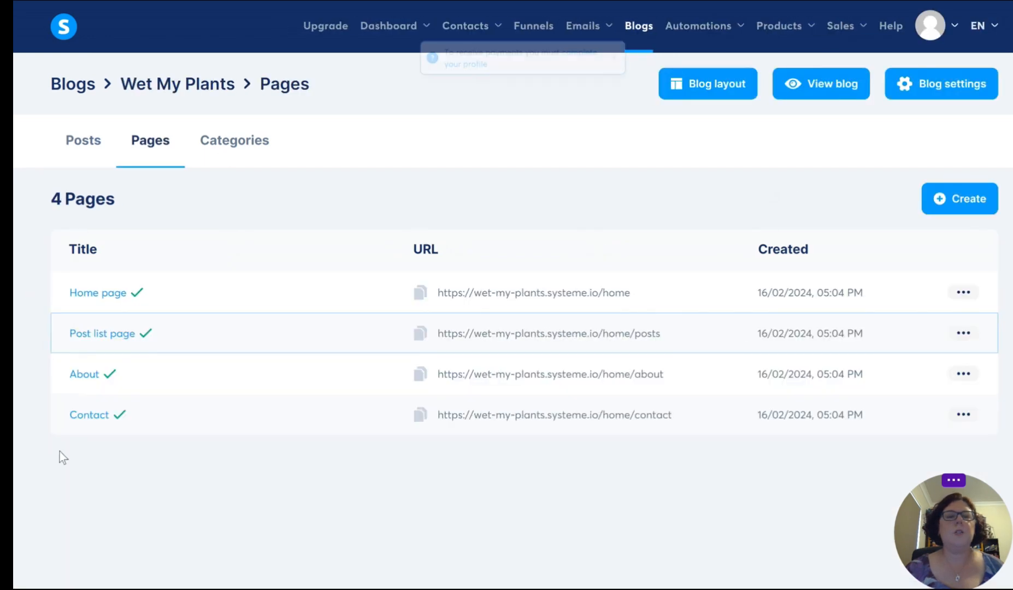
left_click(91, 382)
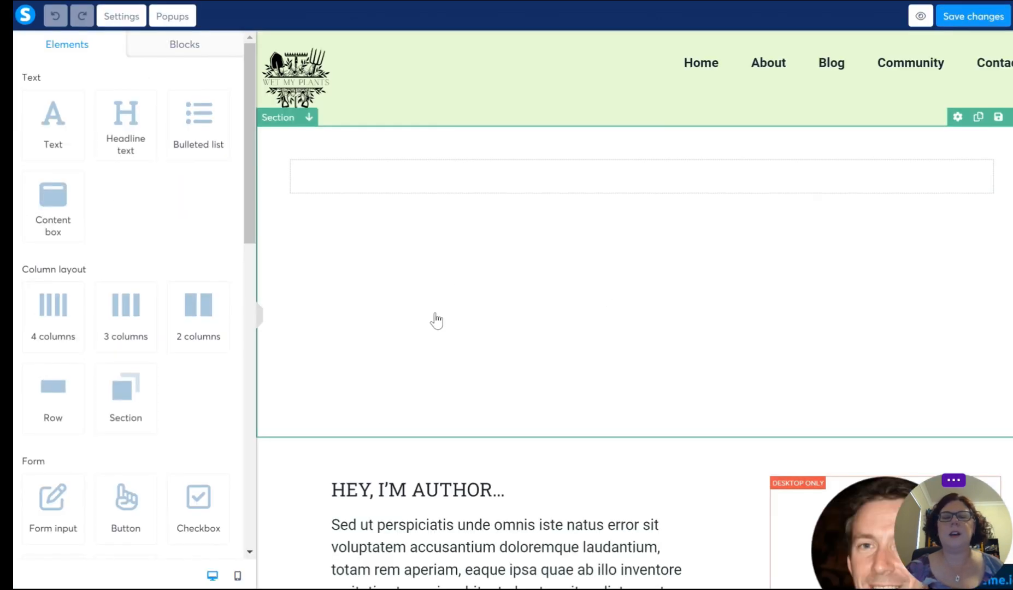
scroll(592, 308, "down", 10)
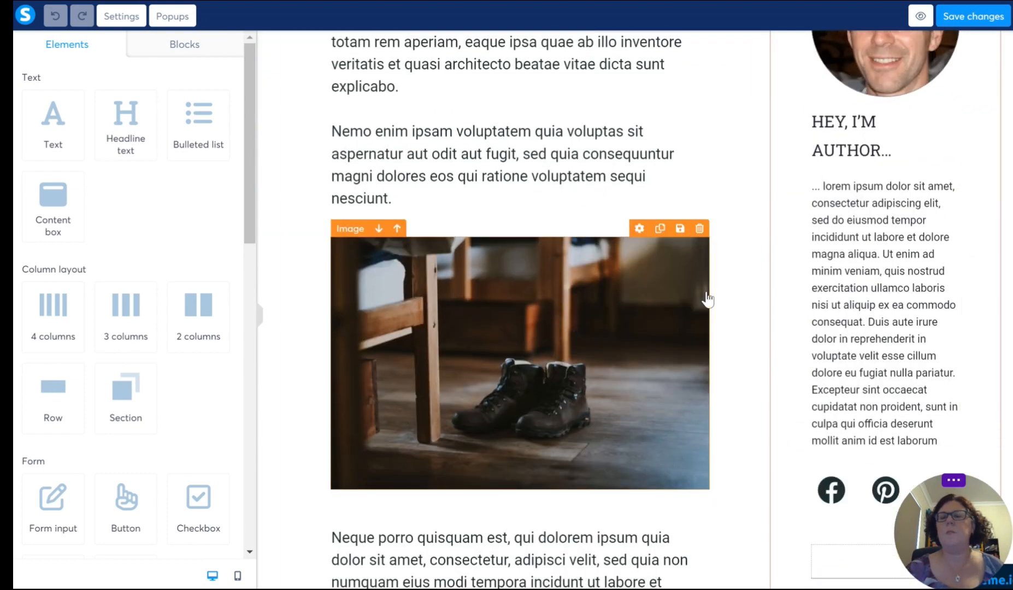
scroll(678, 339, "down", 6)
scroll(524, 363, "down", 6)
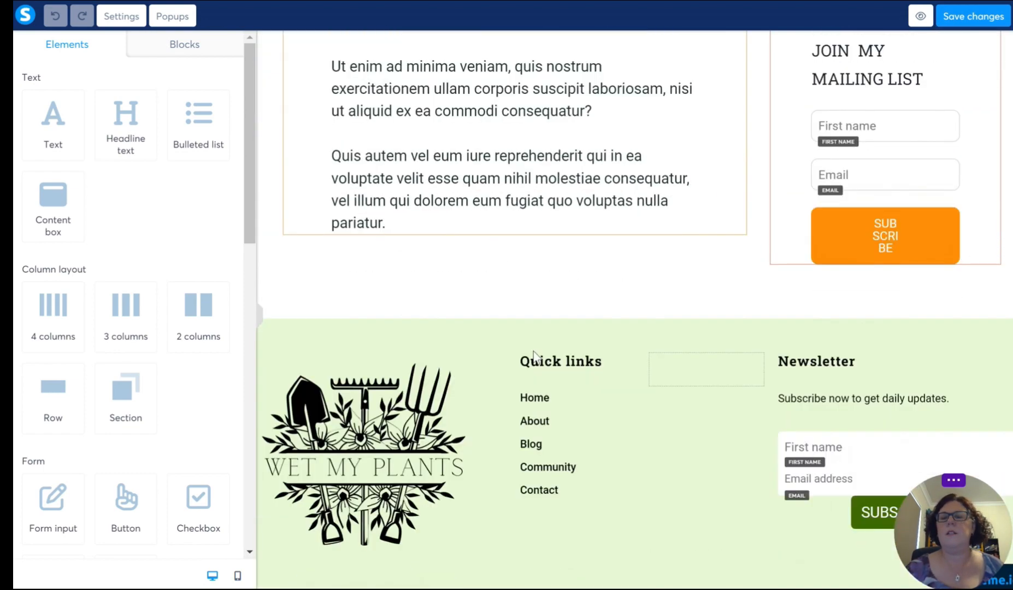
scroll(683, 231, "up", 4)
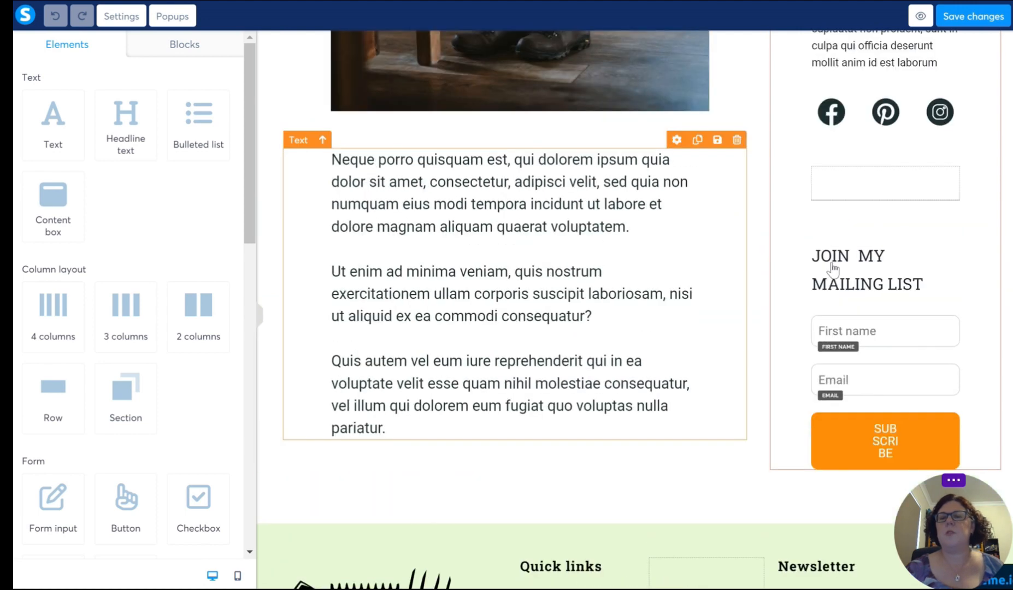
scroll(583, 328, "down", 4)
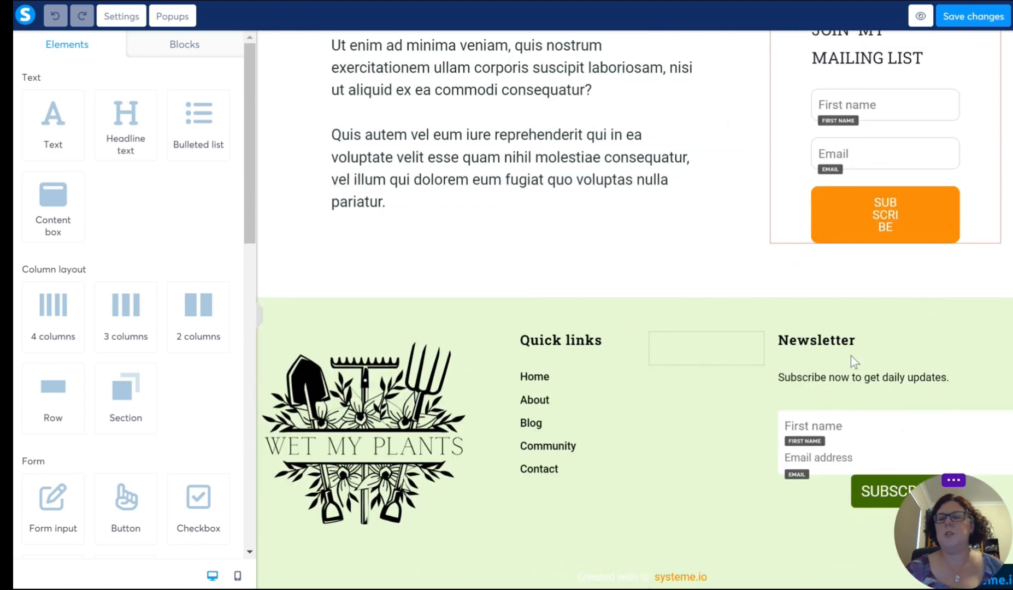
scroll(506, 301, "up", 10)
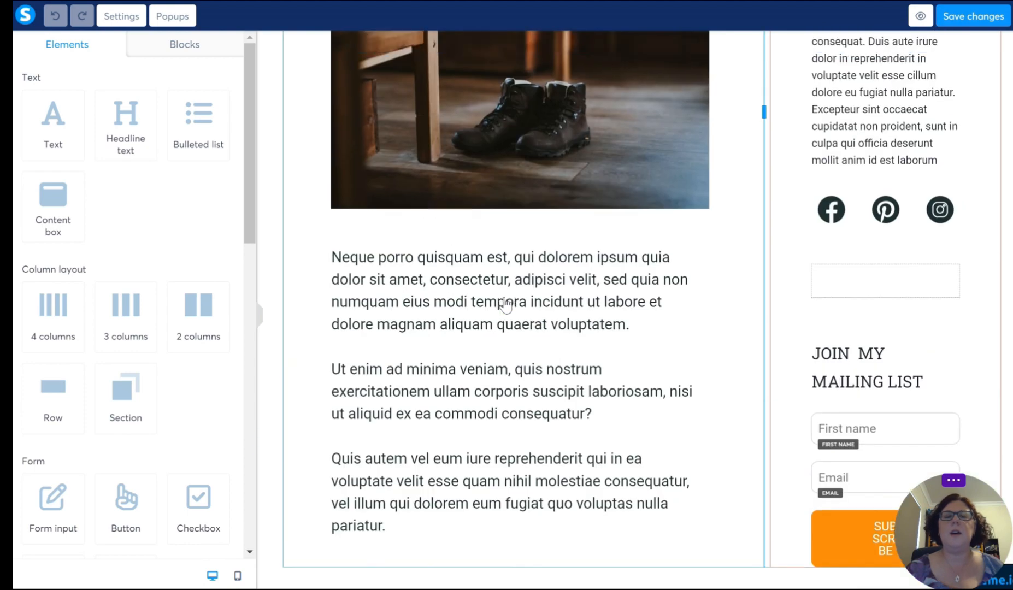
scroll(506, 301, "up", 2)
scroll(514, 298, "down", 3)
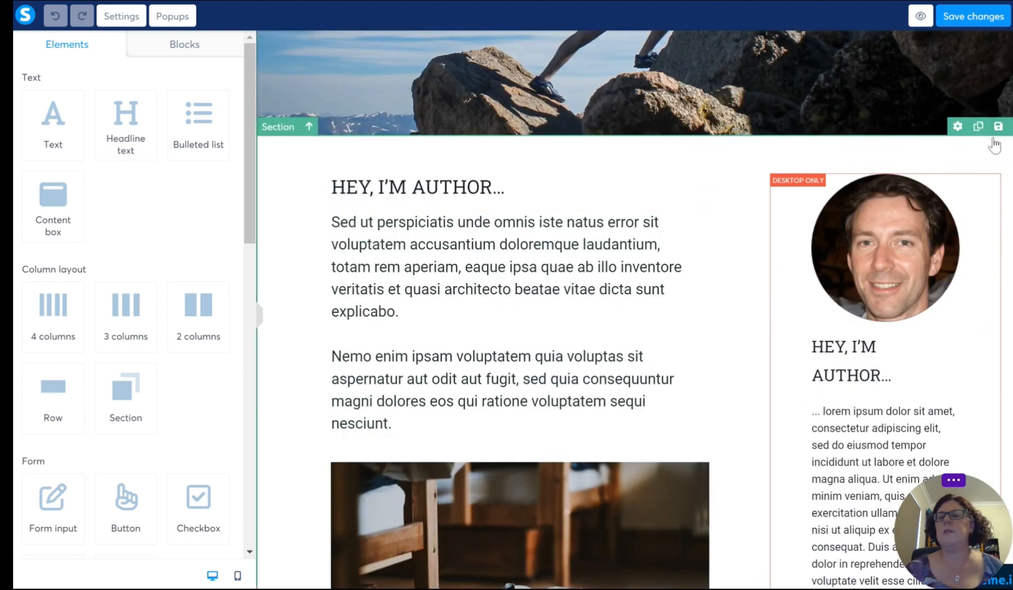
Step: Delete the About page's author content section and the hiker banner section, leaving only the header and footer
left_click(1012, 131)
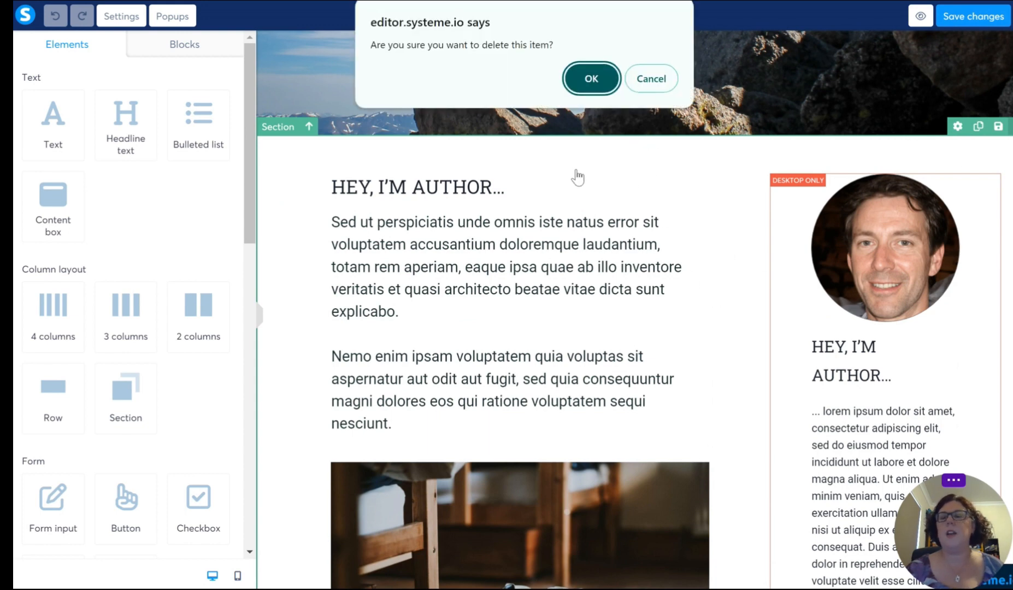
left_click(597, 82)
scroll(512, 347, "up", 3)
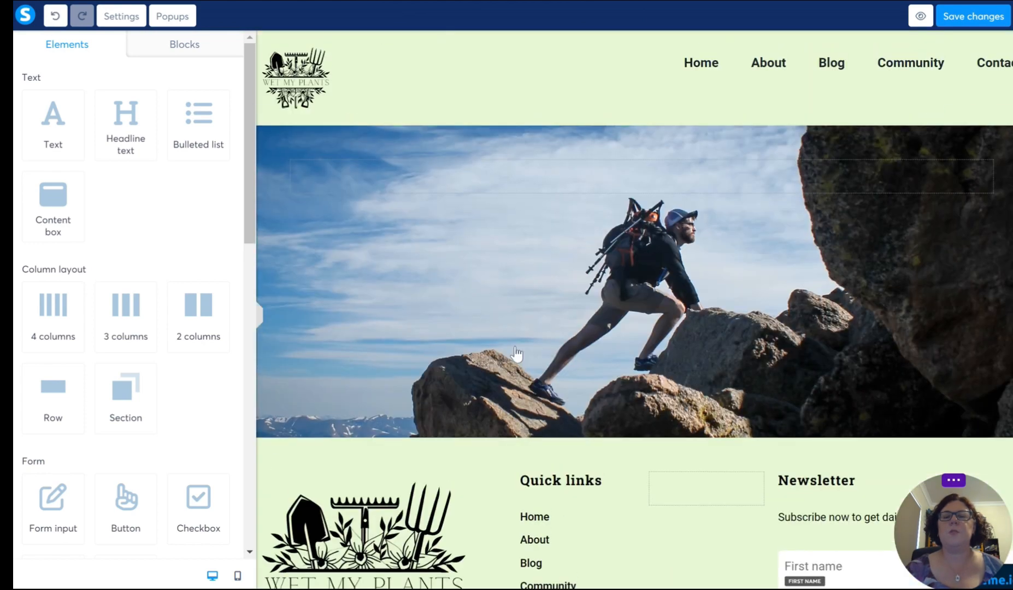
left_click(450, 241)
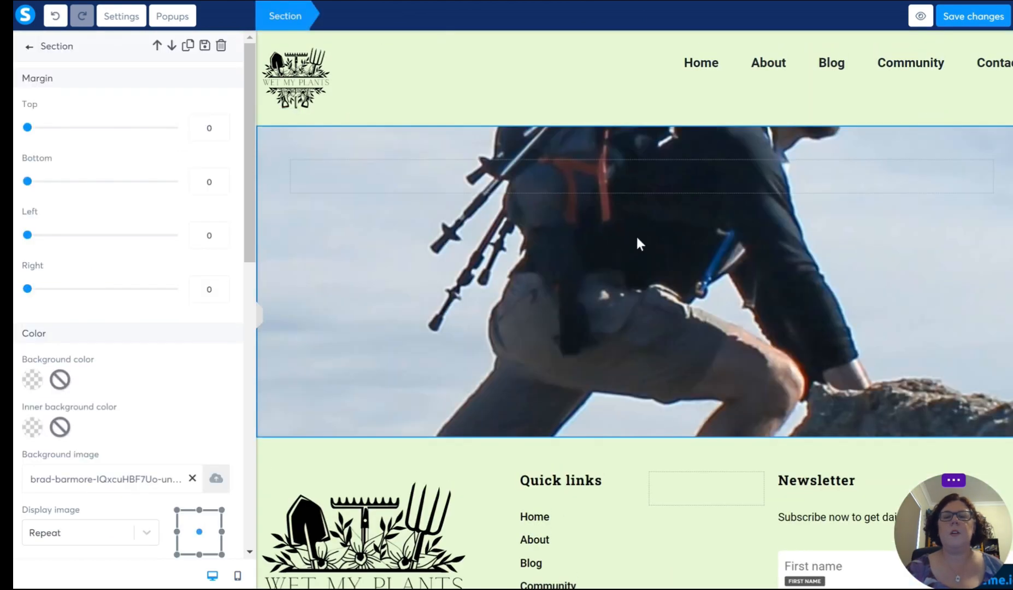
left_click(450, 283)
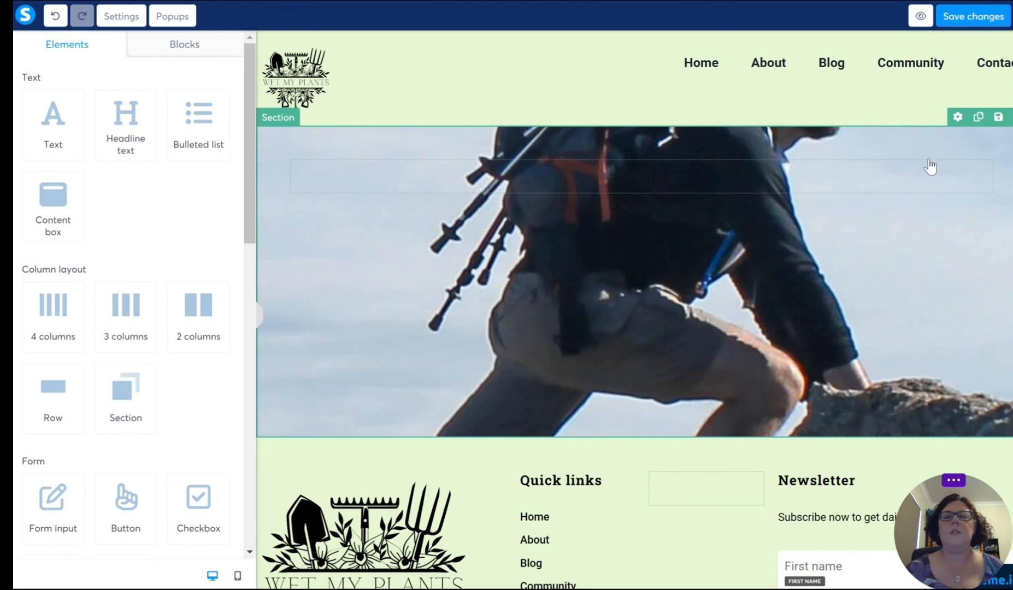
left_click(1011, 116)
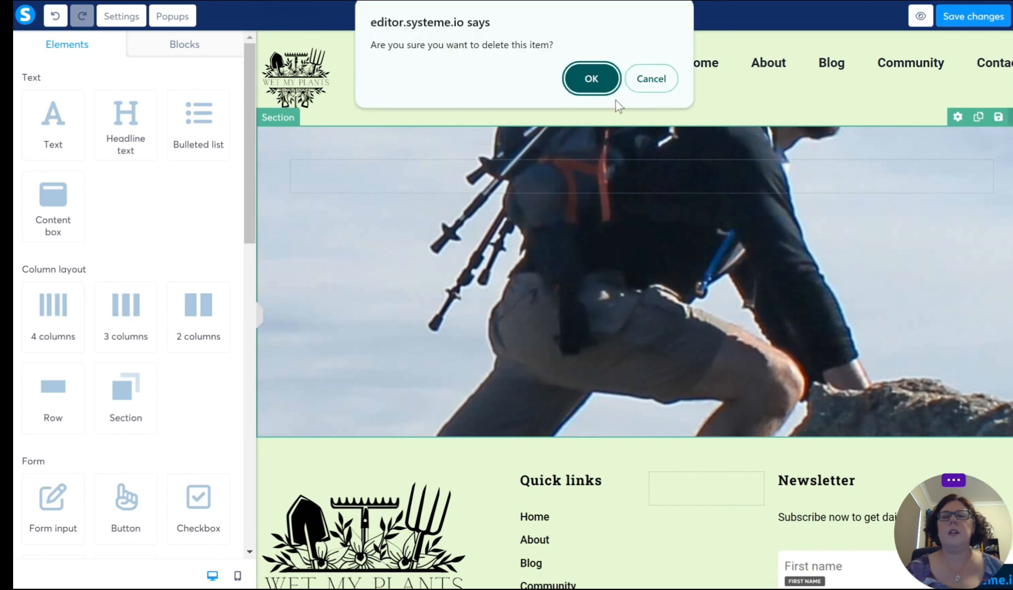
left_click(600, 86)
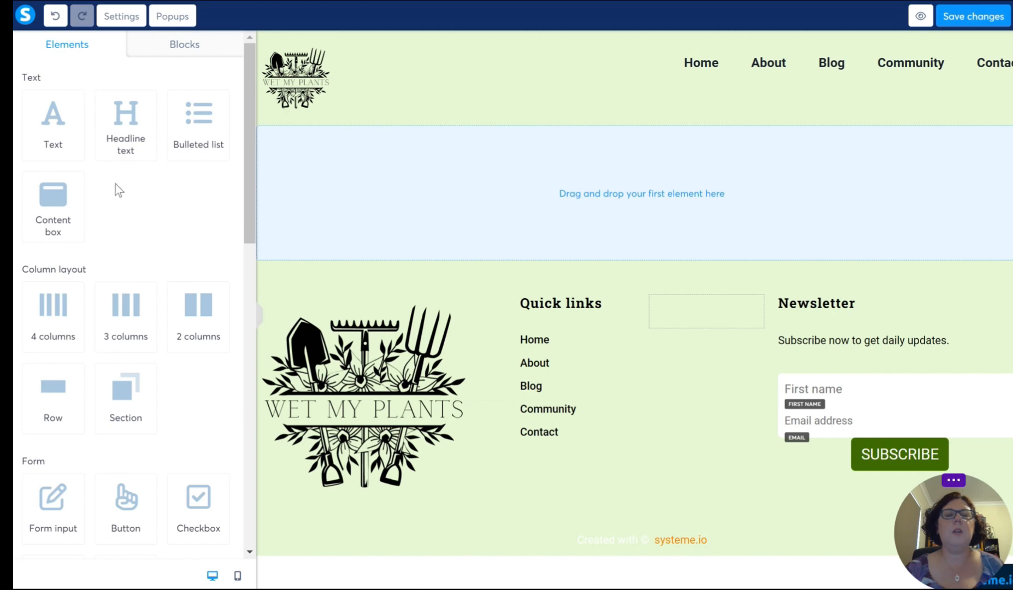
Step: Stack a headline, a text element and a two-column row in the About page's empty body
left_click_drag(117, 128, 635, 175)
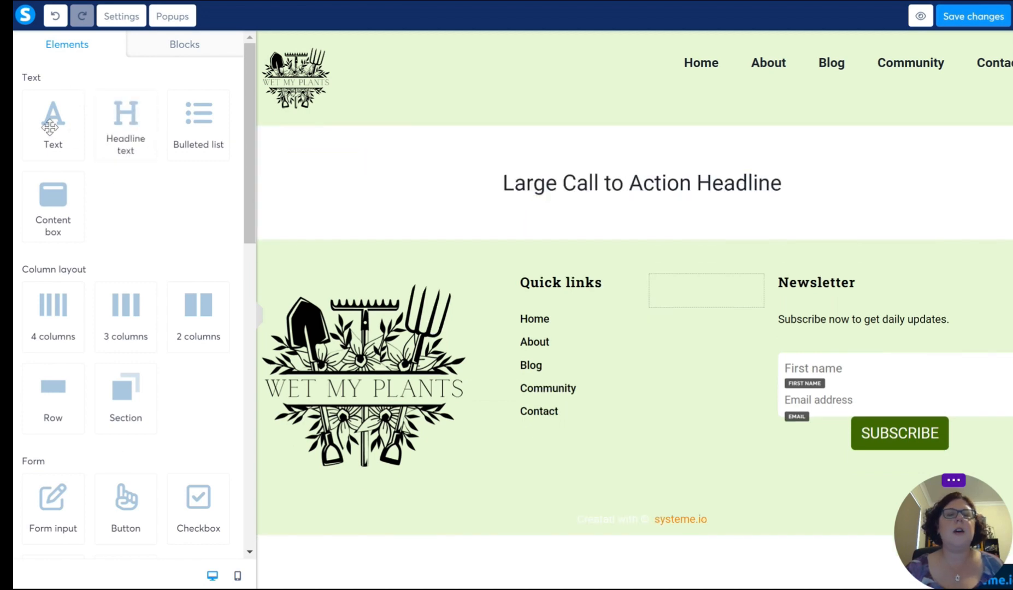
left_click_drag(50, 116, 655, 197)
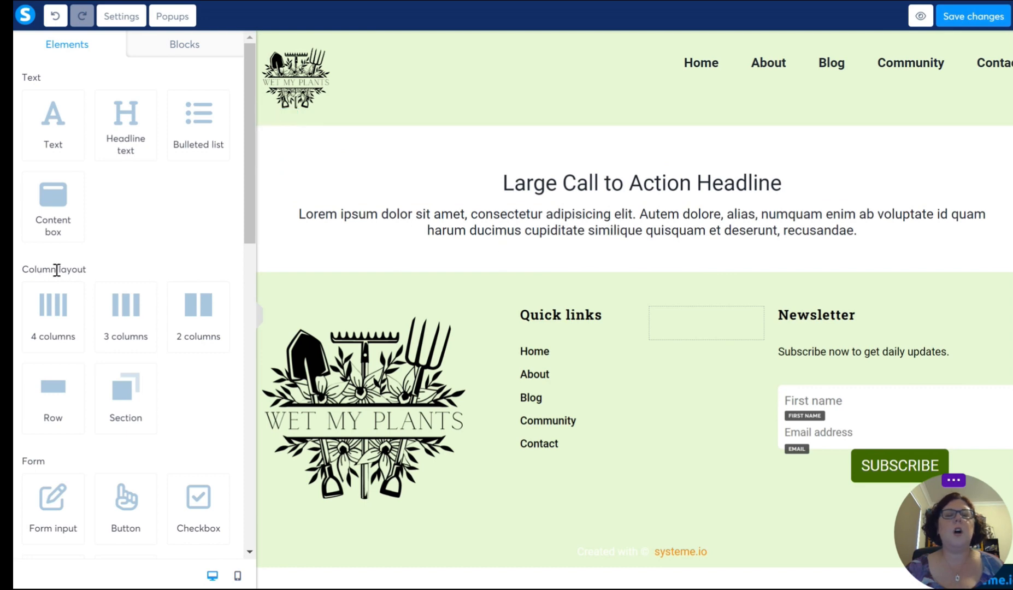
left_click_drag(90, 269, 18, 273)
scroll(78, 277, "down", 1)
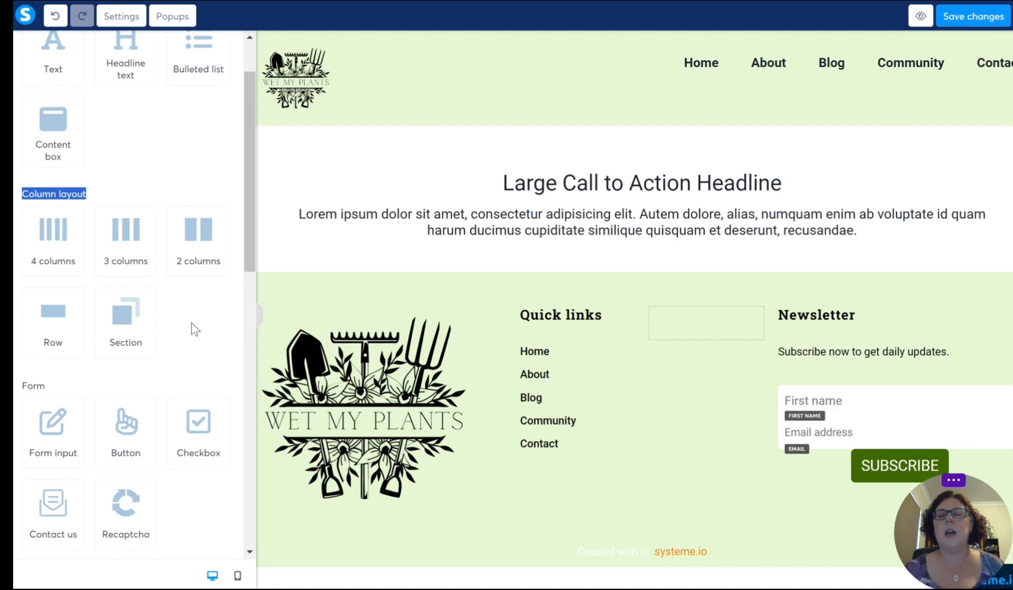
left_click_drag(192, 239, 628, 246)
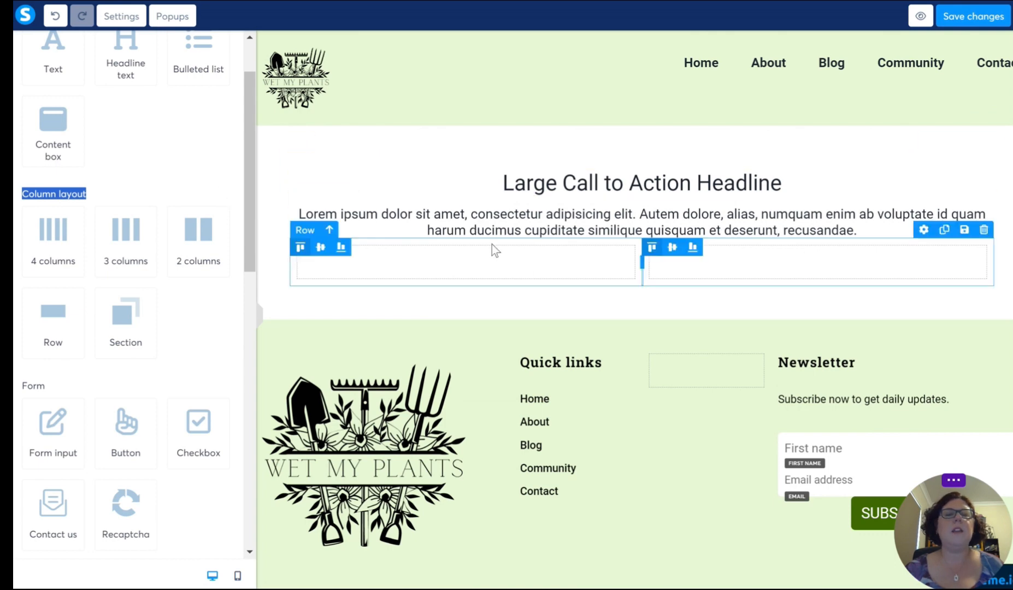
Step: Place a text element with an image element beneath it in each of the row's two columns
left_click_drag(50, 59, 525, 269)
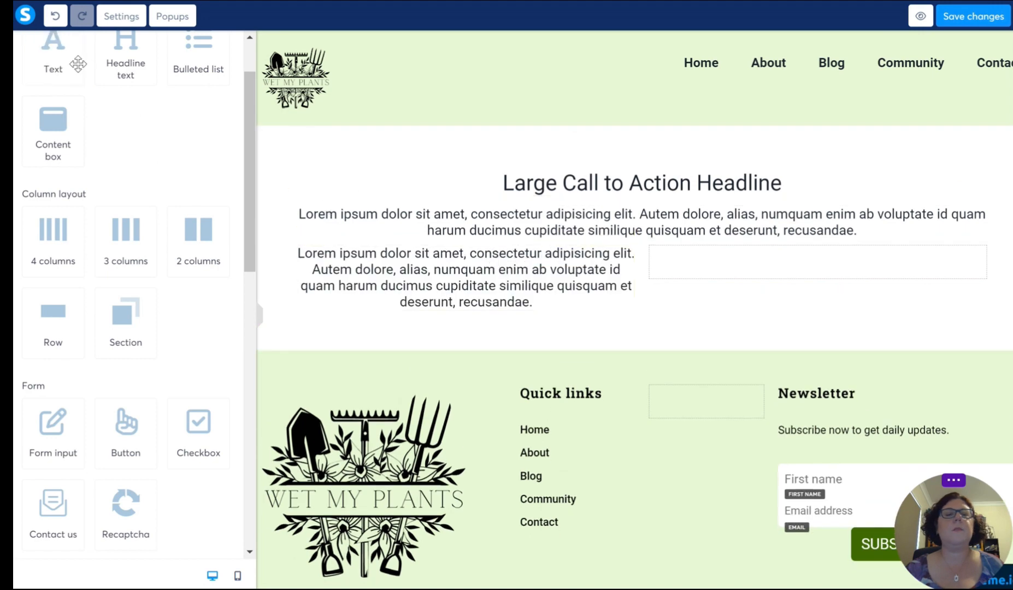
left_click_drag(68, 61, 845, 252)
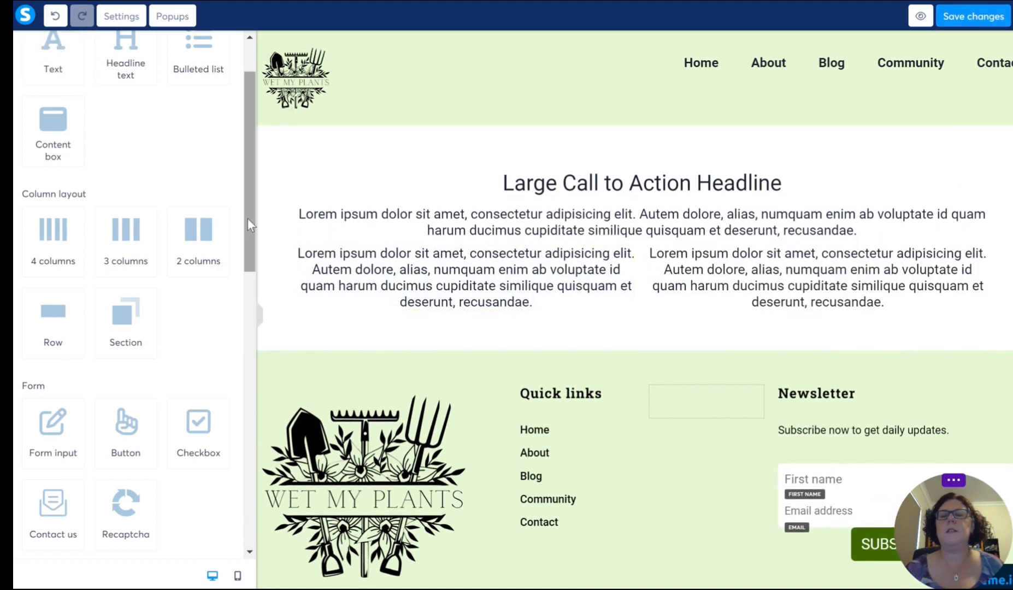
scroll(104, 291, "down", 8)
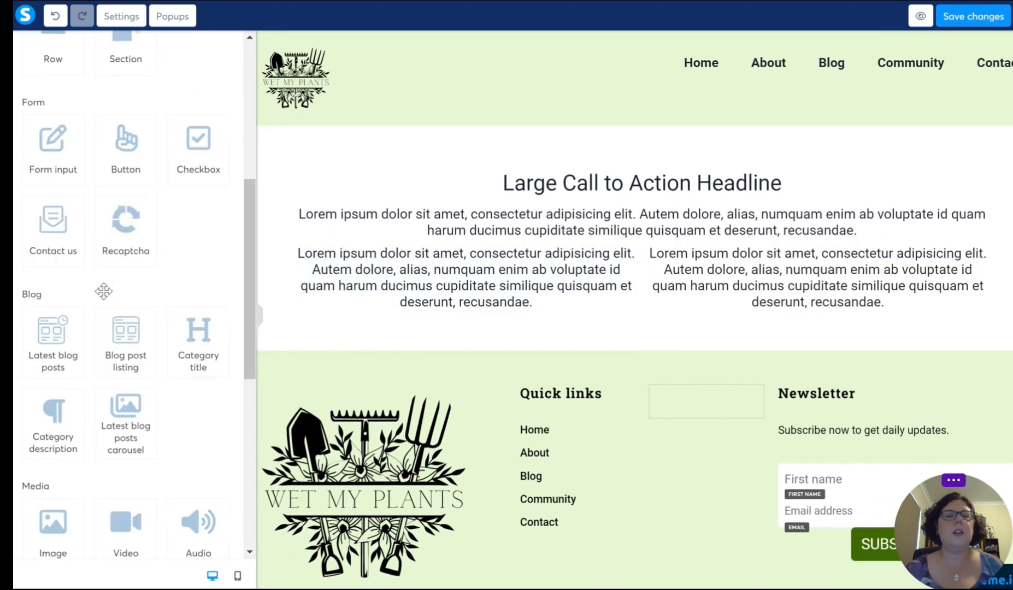
scroll(103, 292, "down", 5)
left_click_drag(41, 209, 473, 299)
left_click_drag(53, 210, 788, 322)
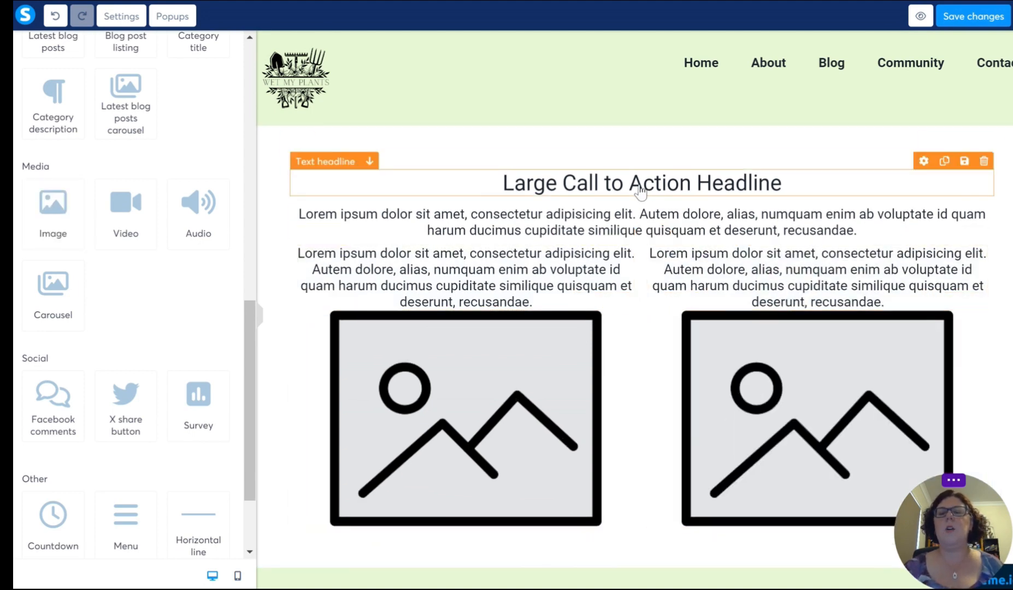
Step: Replace the placeholder headline with "About Us"
left_click(555, 188)
left_click_drag(494, 181, 834, 202)
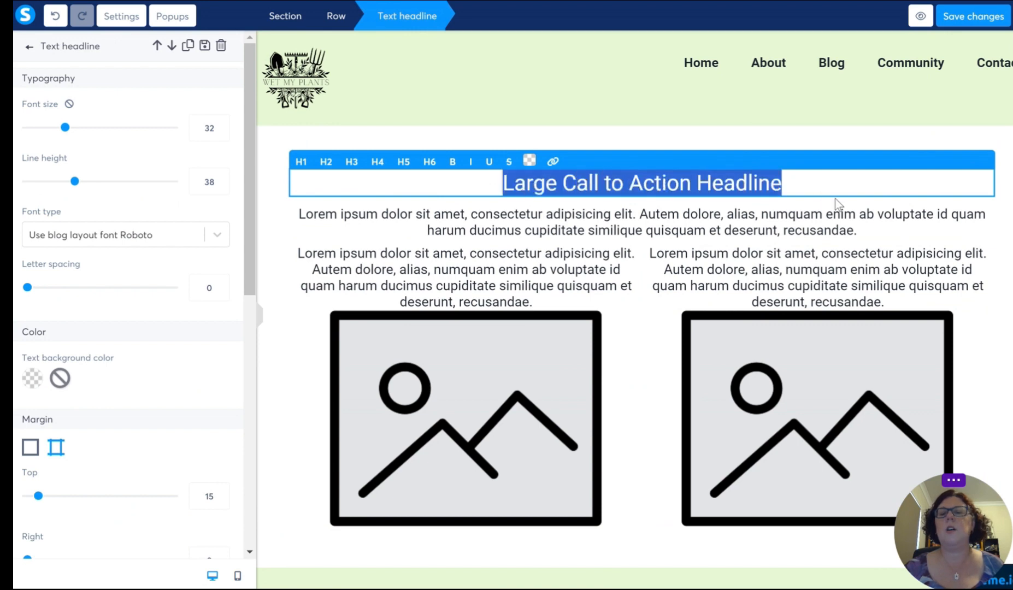
type("Ab")
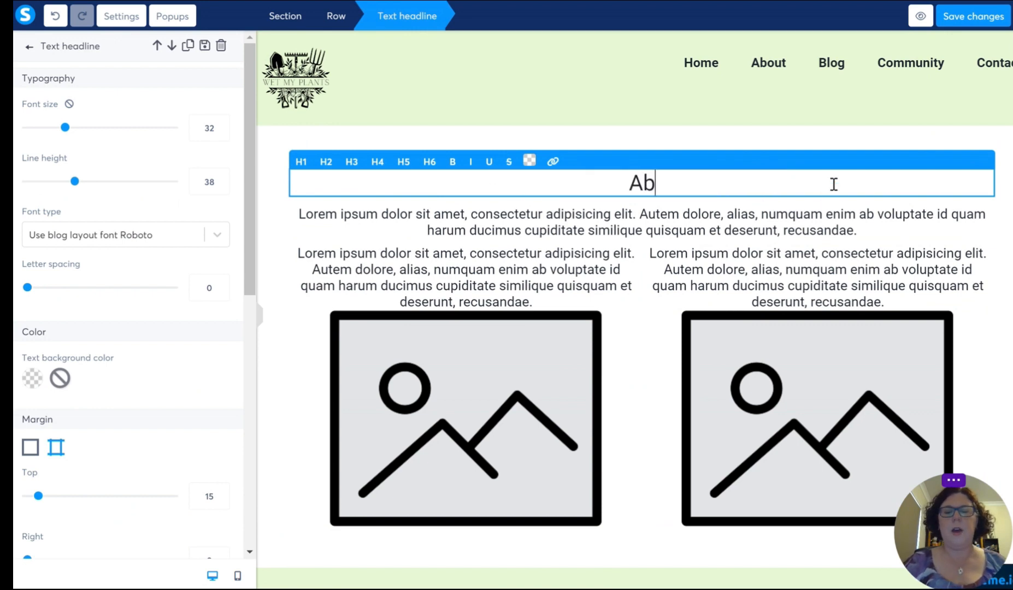
type("out")
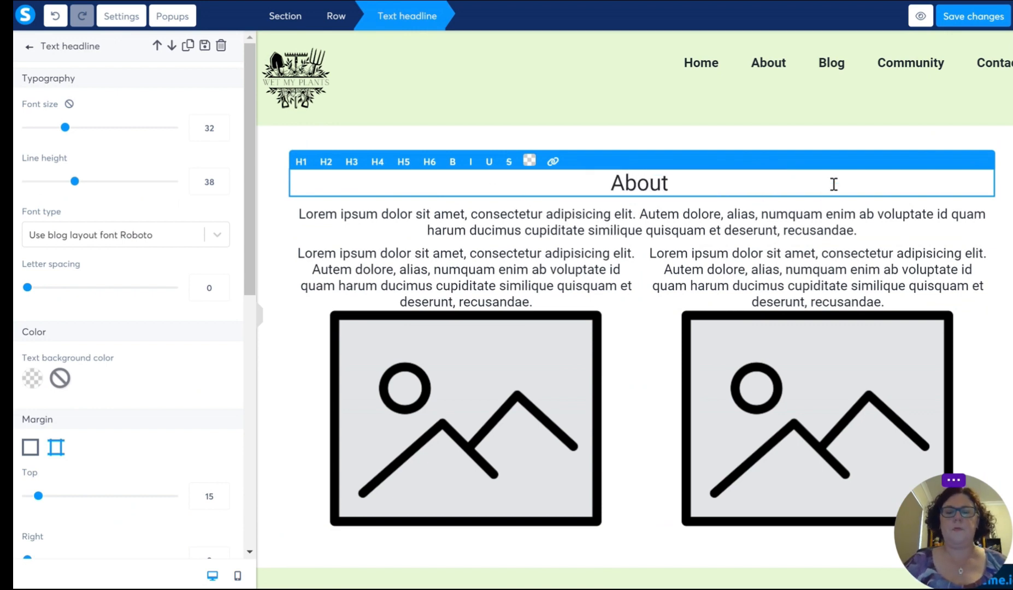
type(" Us")
Step: Replace the text under the headline with a personal greeting and an introduction about indoor plants and gardening, breaking the line after 'happy place'
triple_click(737, 217)
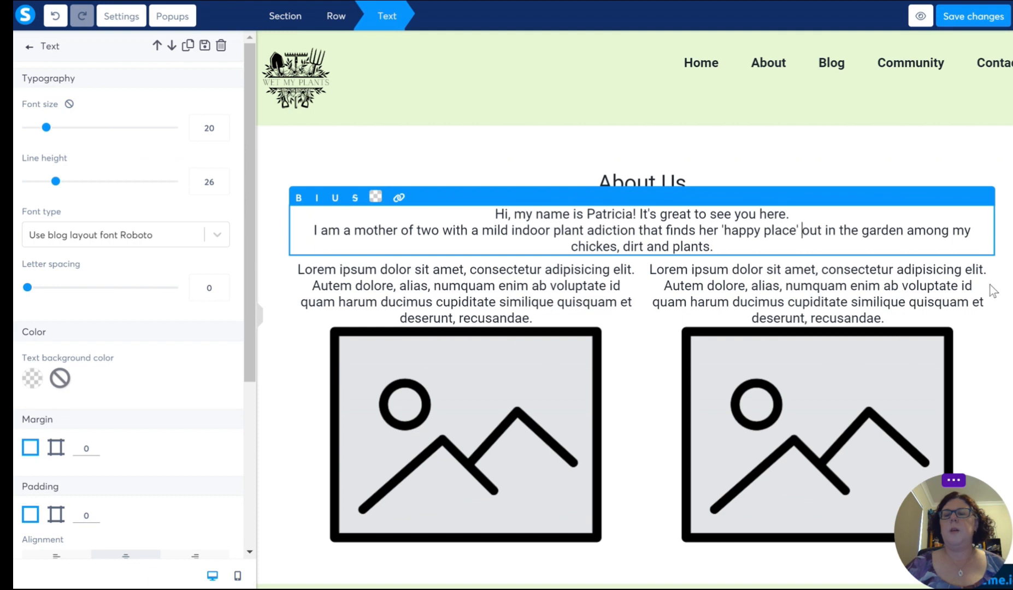
key("Return")
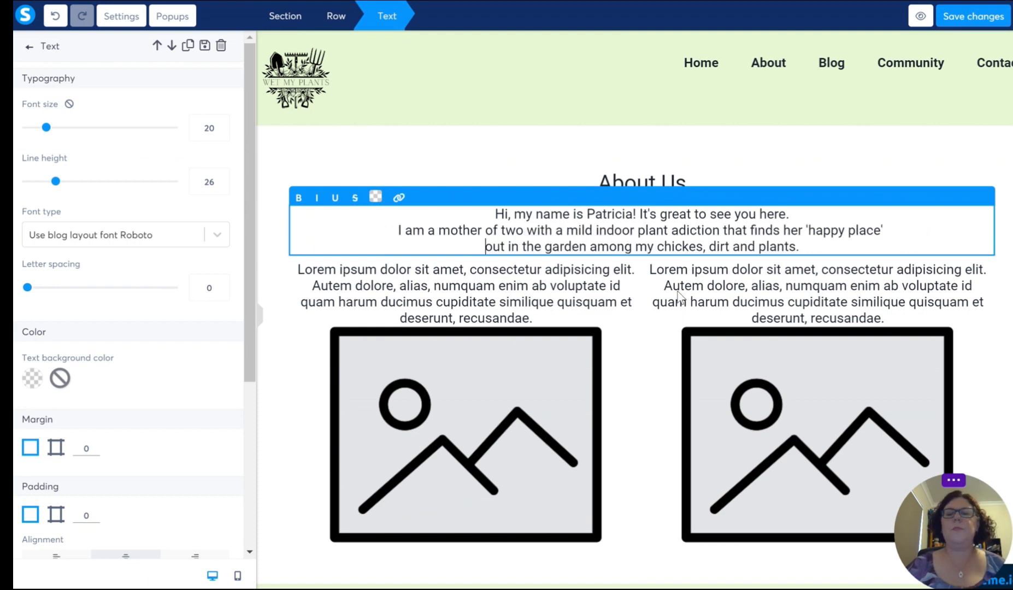
Step: Replace the left column's placeholder text with "Look who found the worm farm!"
double_click(481, 302)
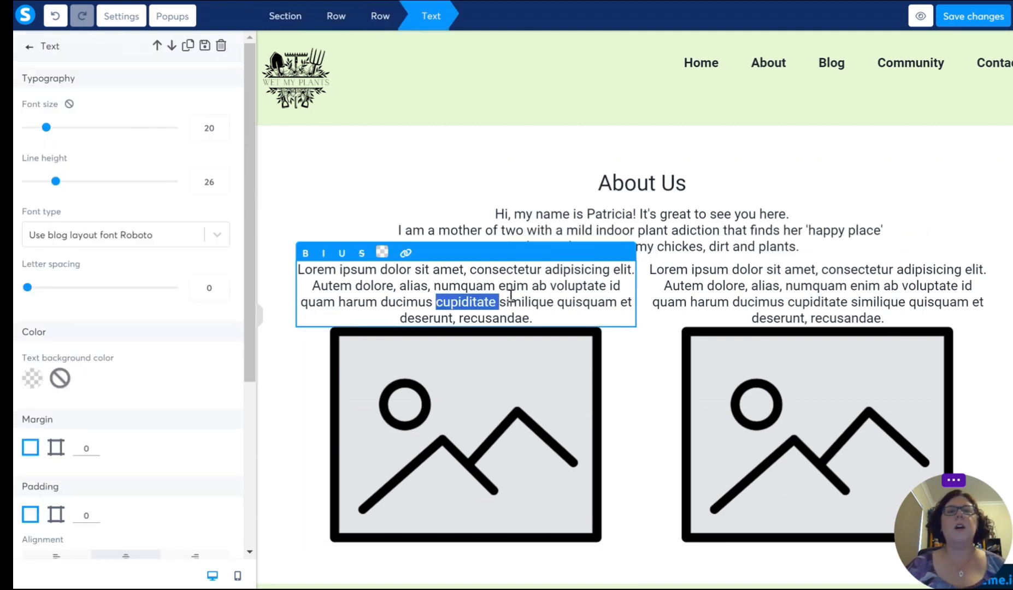
left_click(510, 295)
left_click_drag(533, 319, 299, 269)
left_click(299, 269)
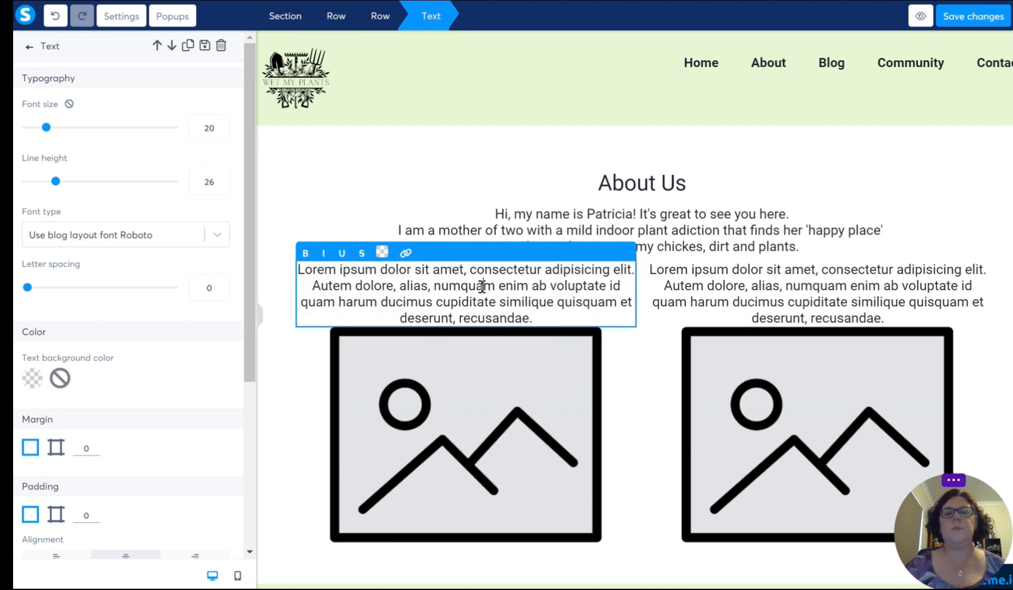
triple_click(481, 286)
type("Loo")
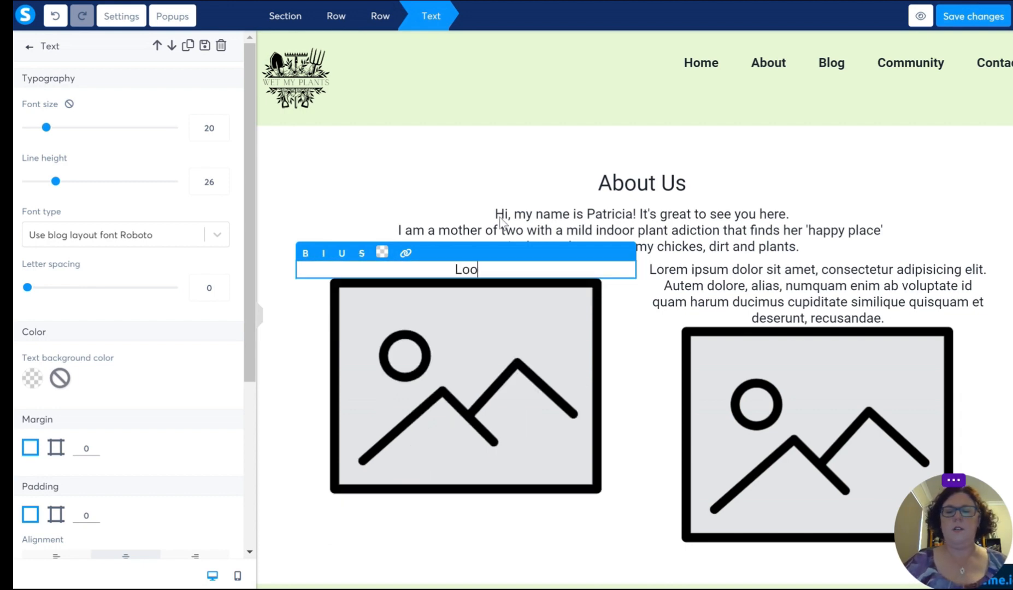
type("k who found t")
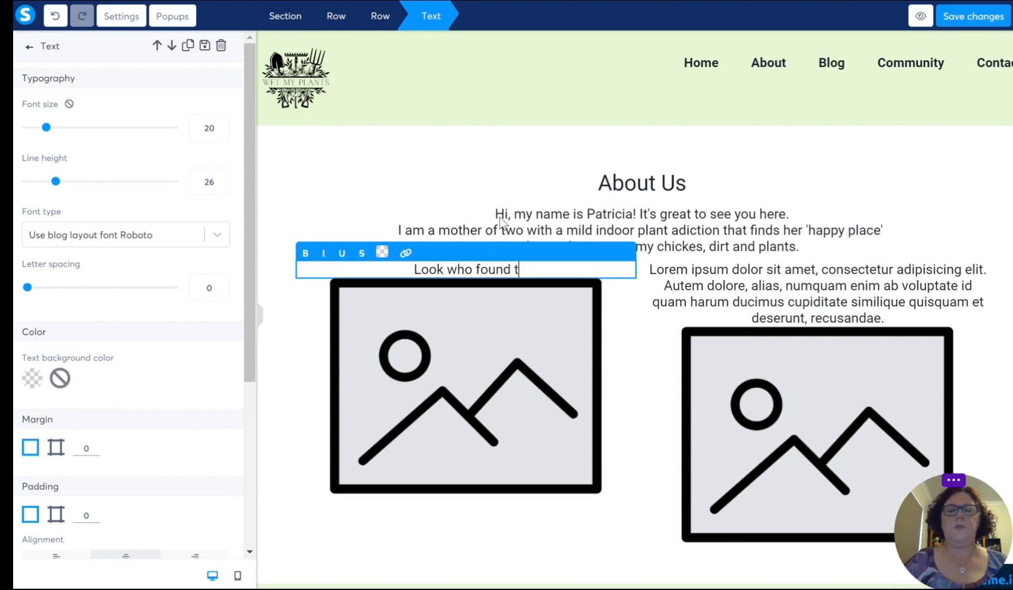
type("he compost!")
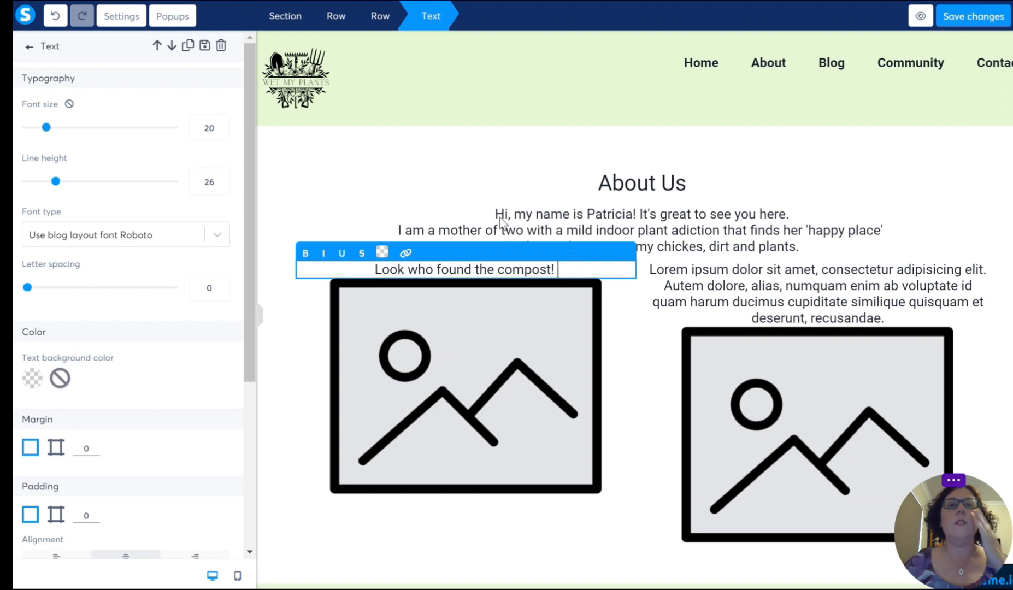
key("BackSpace")
key("BackSpace")
key("BackSpace")
key("BackSpace")
key("BackSpace")
key("BackSpace")
key("BackSpace")
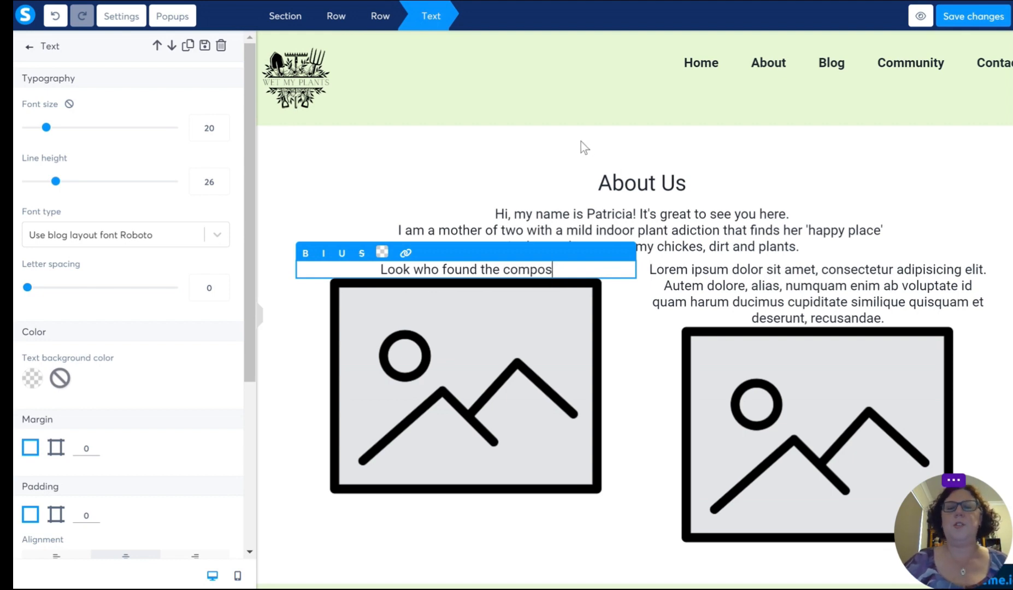
key("BackSpace")
type("wor")
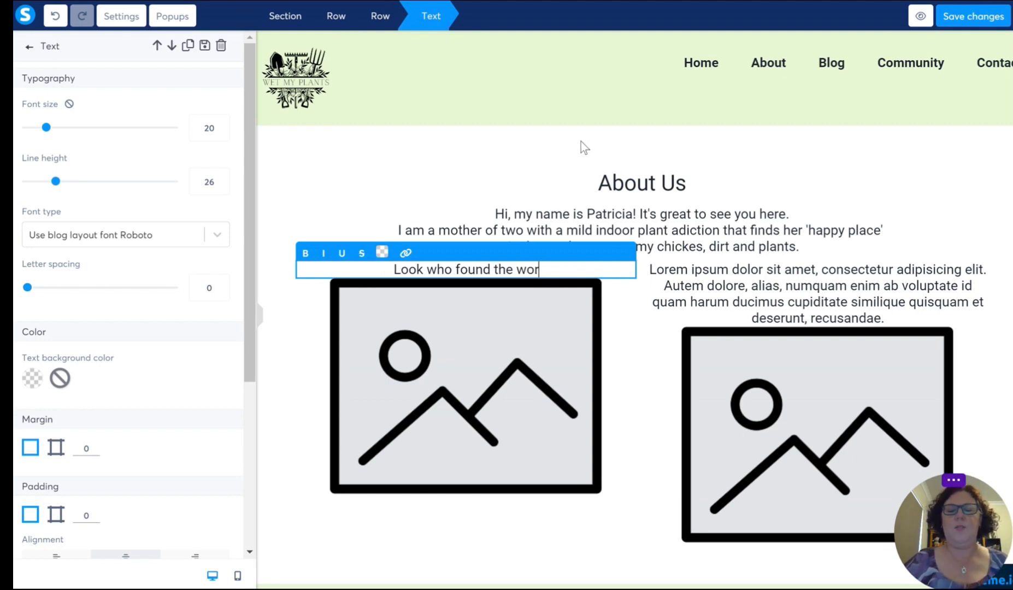
type("m farm!")
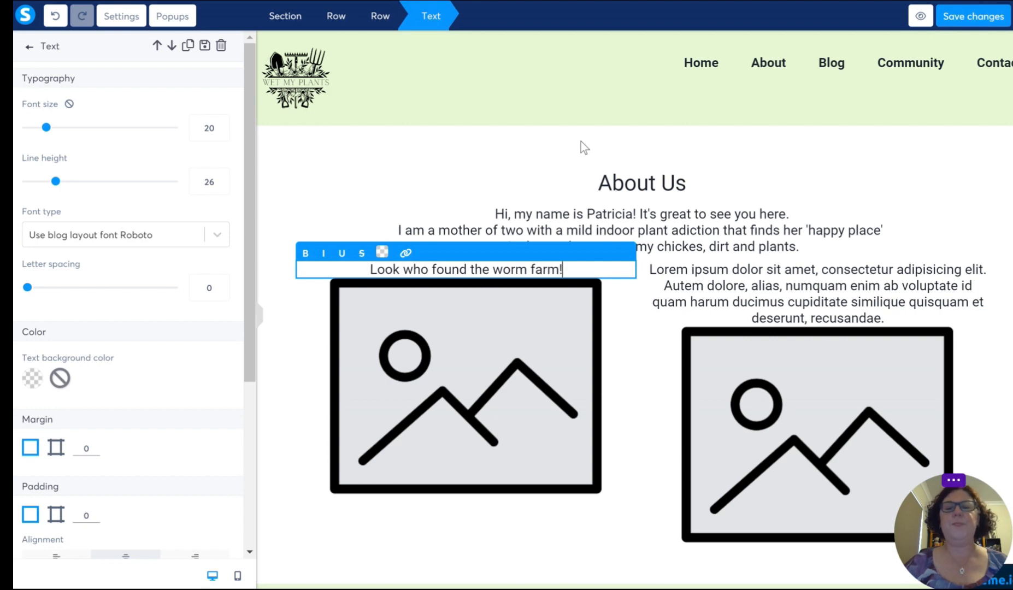
Step: Replace the right column's placeholder text with "Our Garden"
left_click(822, 299)
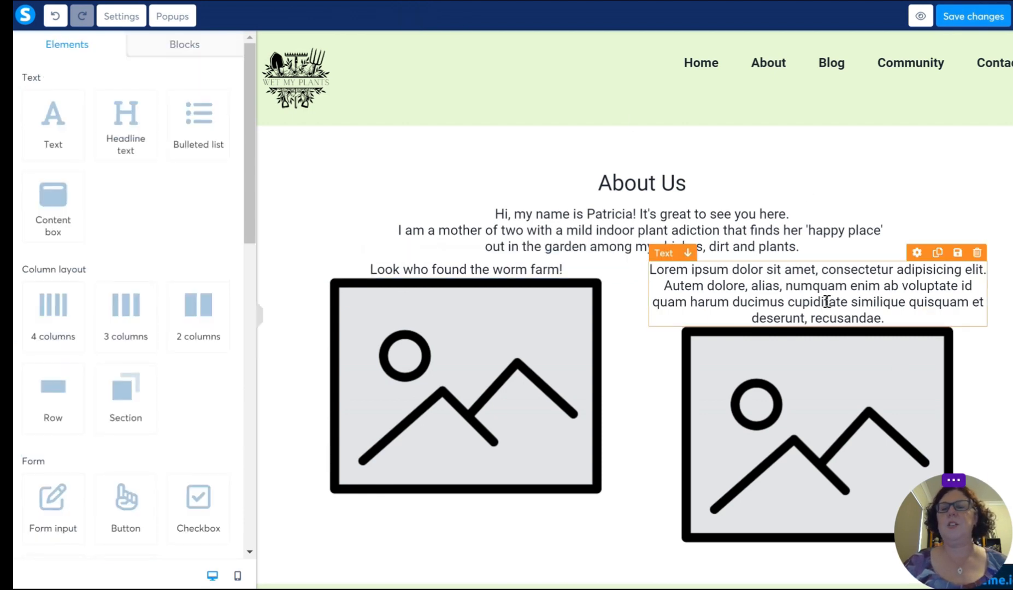
left_click(832, 300)
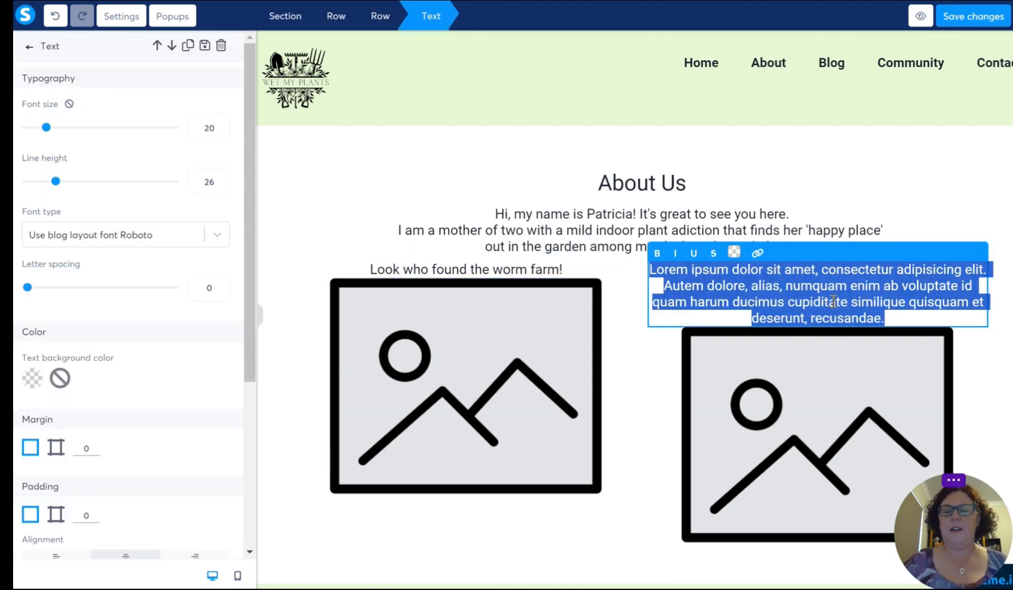
type("Our Garden")
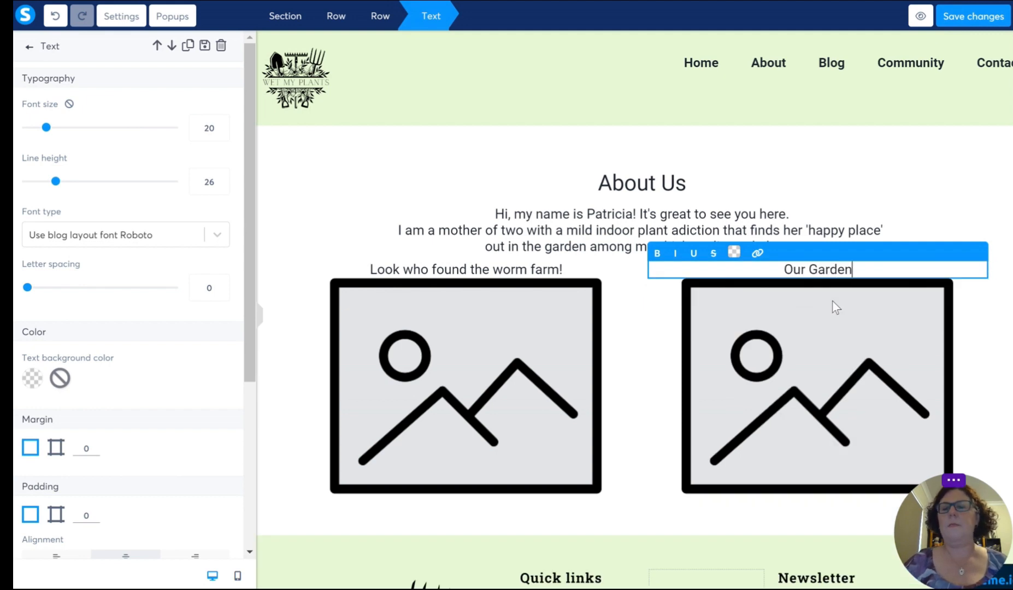
left_click(542, 513)
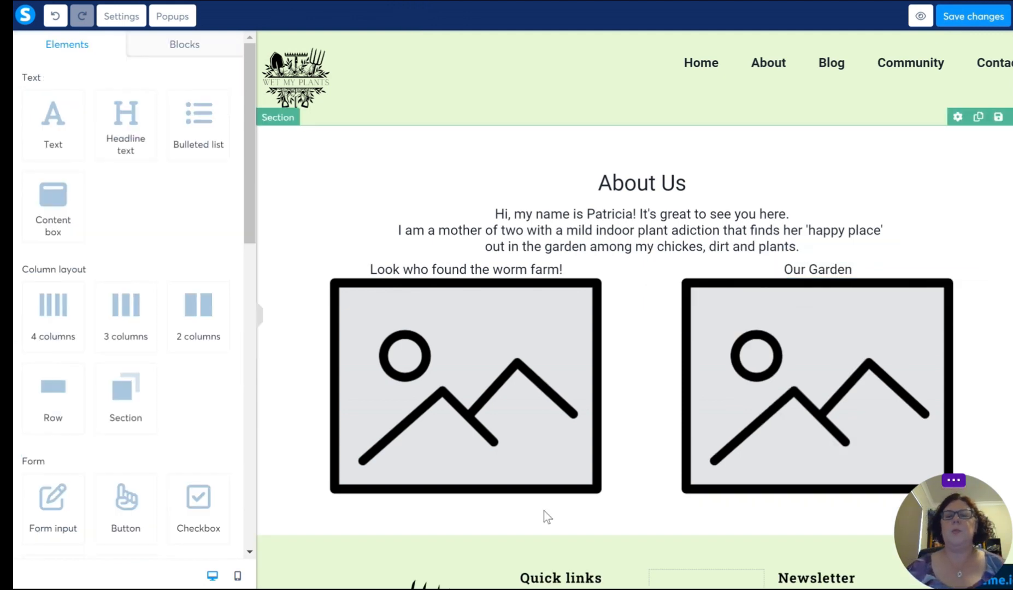
Step: Fill the left image placeholder with wormfarm.JPG and the right image placeholder with 12.png
left_click(458, 399)
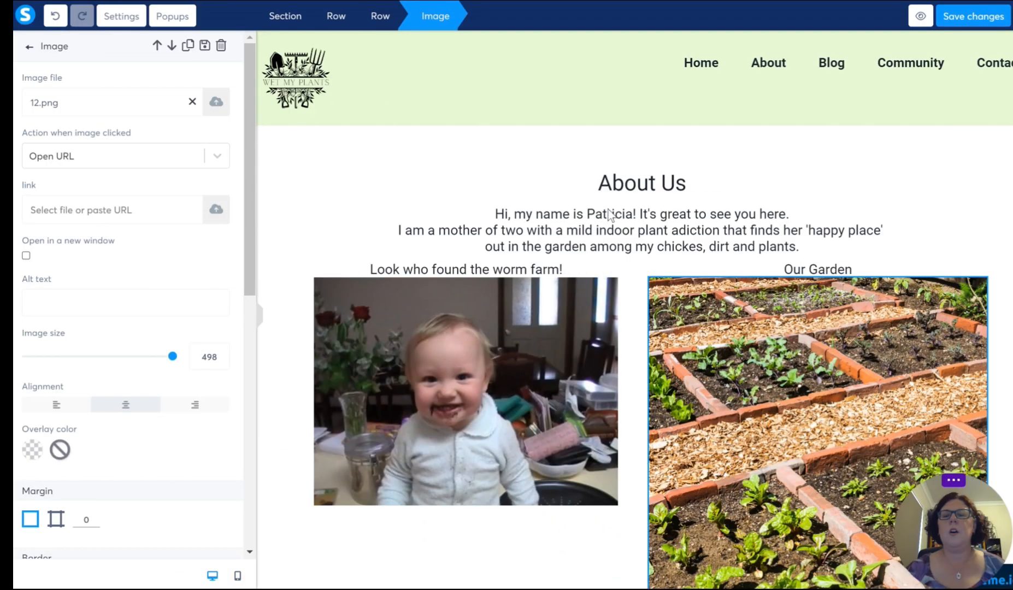
left_click(664, 270)
scroll(681, 304, "down", 3)
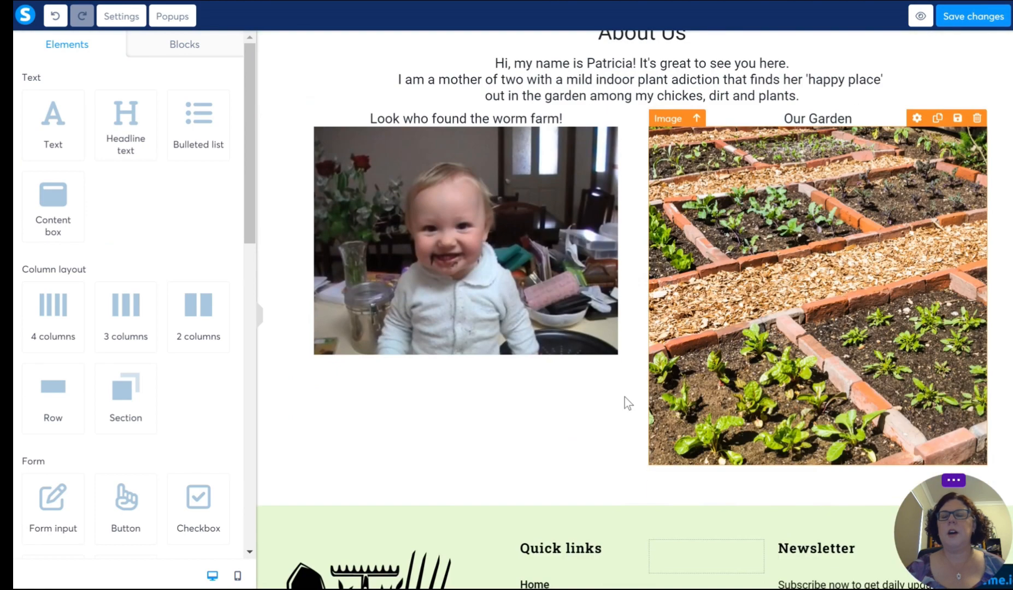
scroll(741, 337, "up", 3)
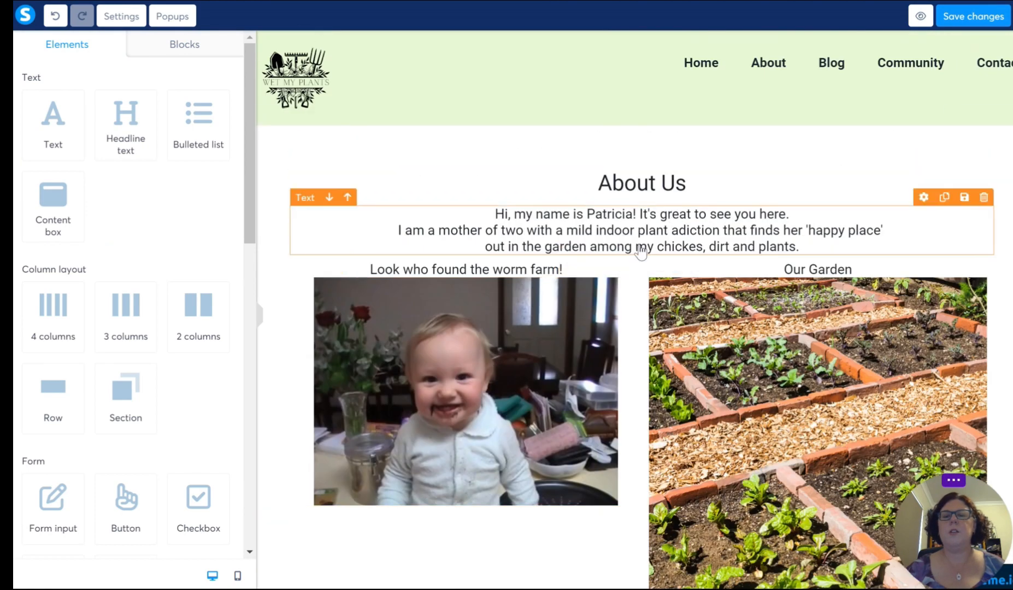
Step: Increase the font size of the "About Us" headline to 52
left_click(651, 210)
left_click(672, 181)
left_click(672, 181)
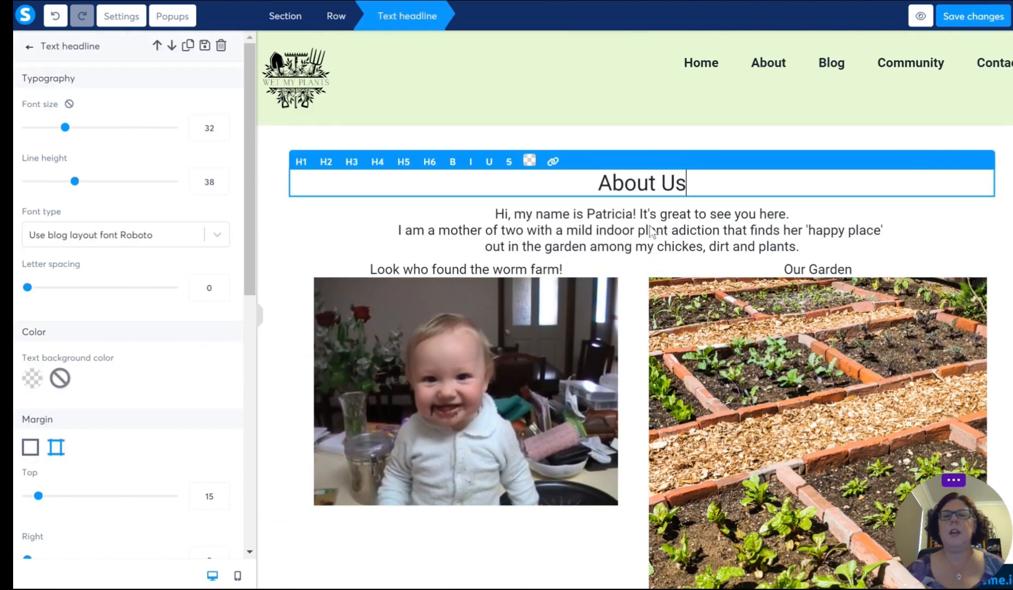
left_click_drag(586, 183, 734, 183)
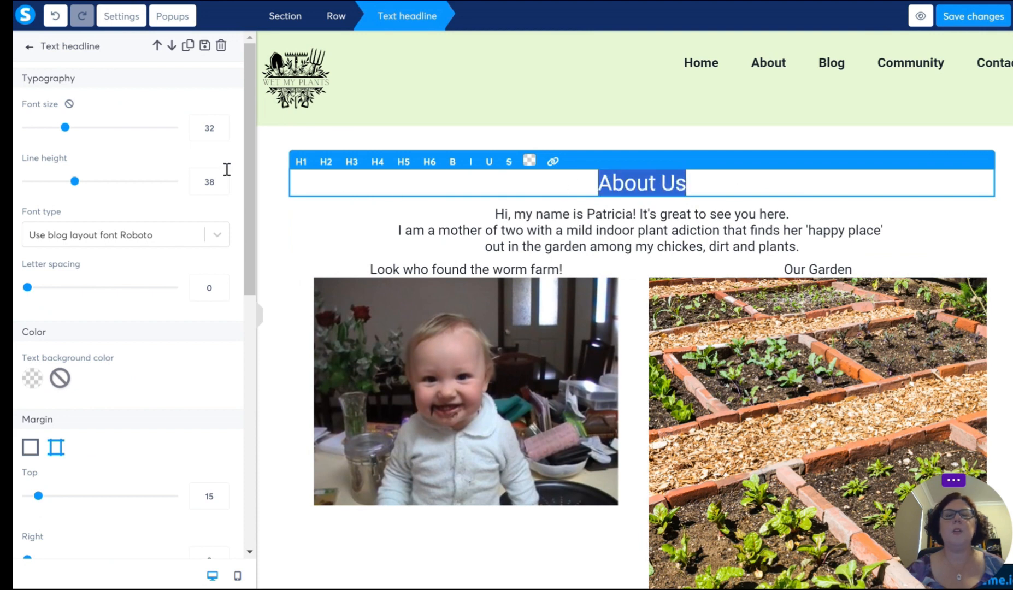
left_click(220, 124)
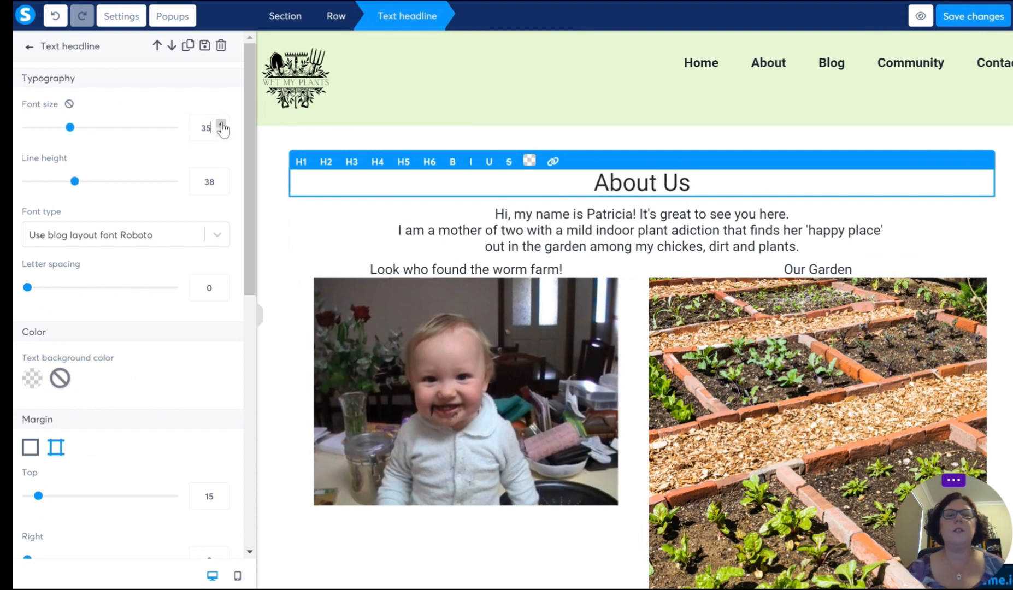
left_click(221, 125)
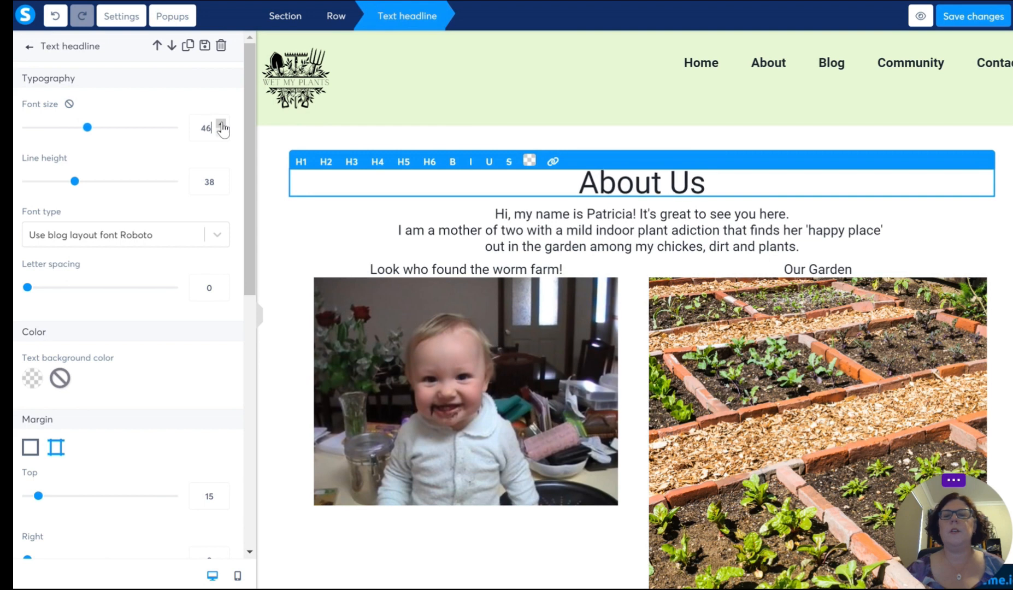
Step: Make the "About Us" headline bold and underlined, and colour it dark green (417505)
left_click(453, 162)
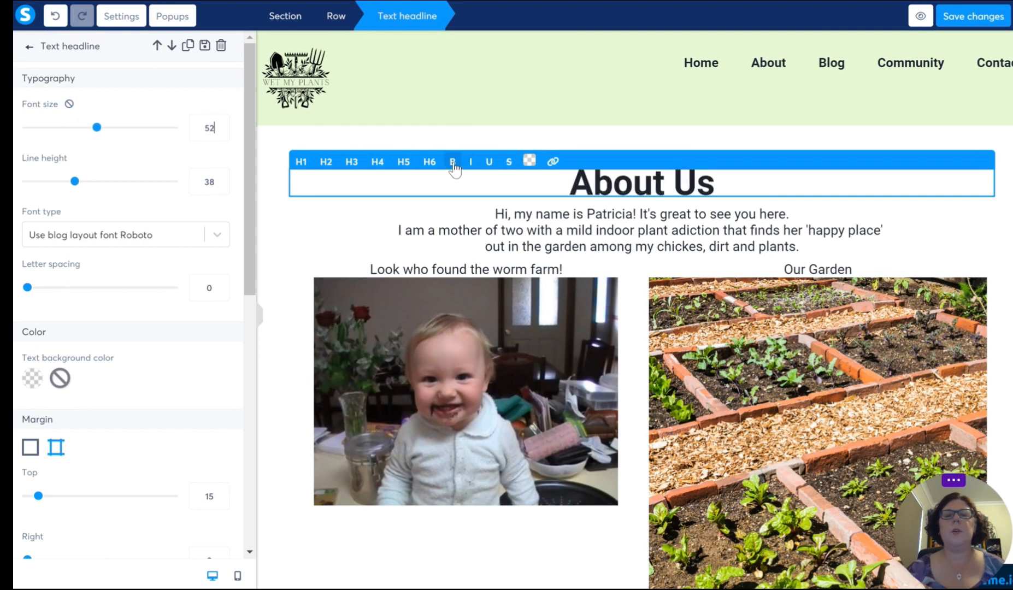
left_click(489, 162)
left_click(529, 162)
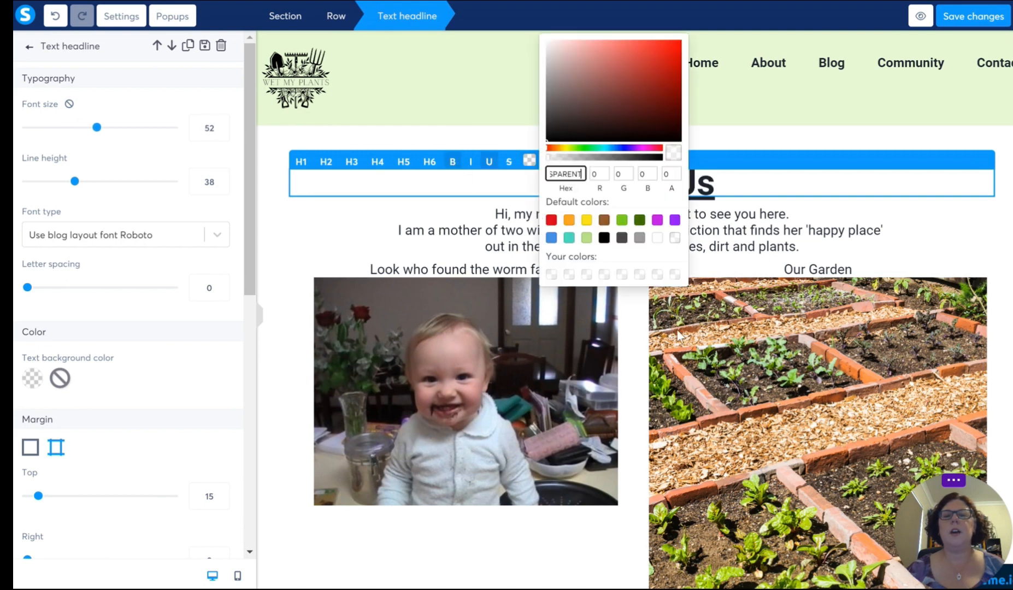
left_click(640, 220)
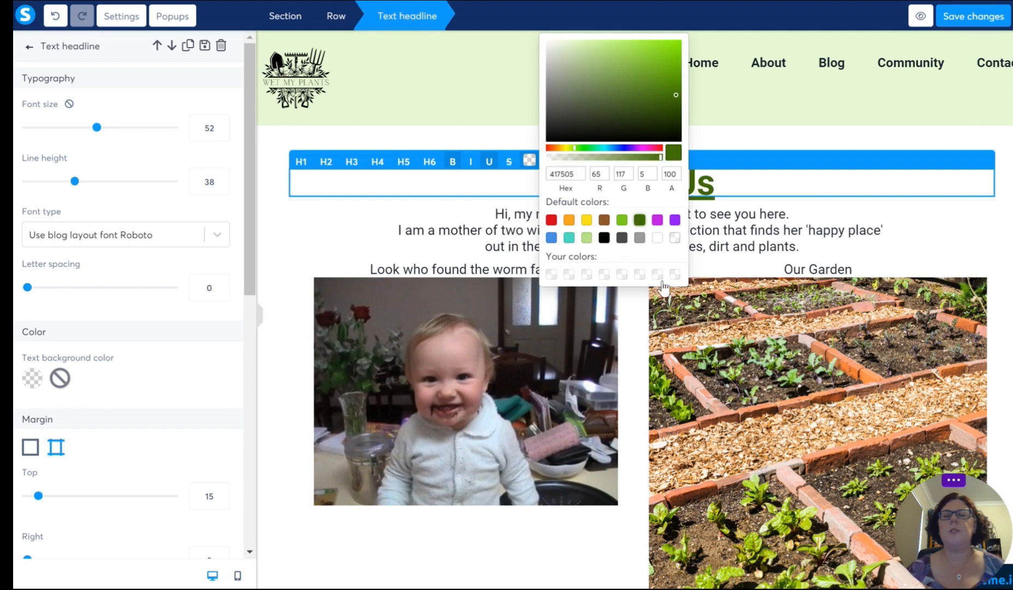
left_click(776, 229)
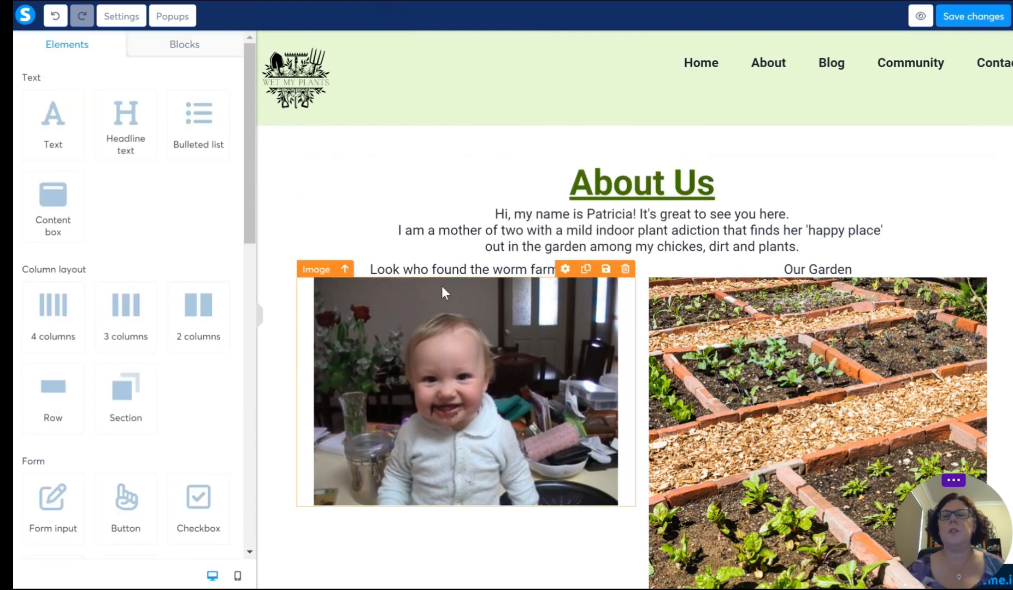
Step: Set the font size of the introduction text under the headline to 22
left_click(707, 241)
triple_click(707, 233)
left_click(668, 230)
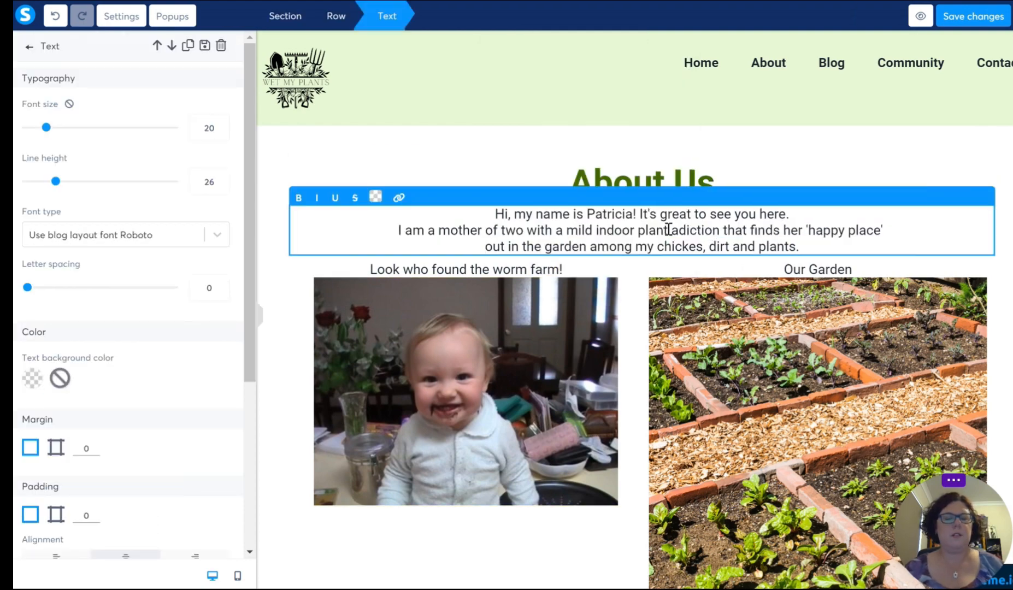
key("ctrl+a")
left_click(222, 125)
left_click(222, 125)
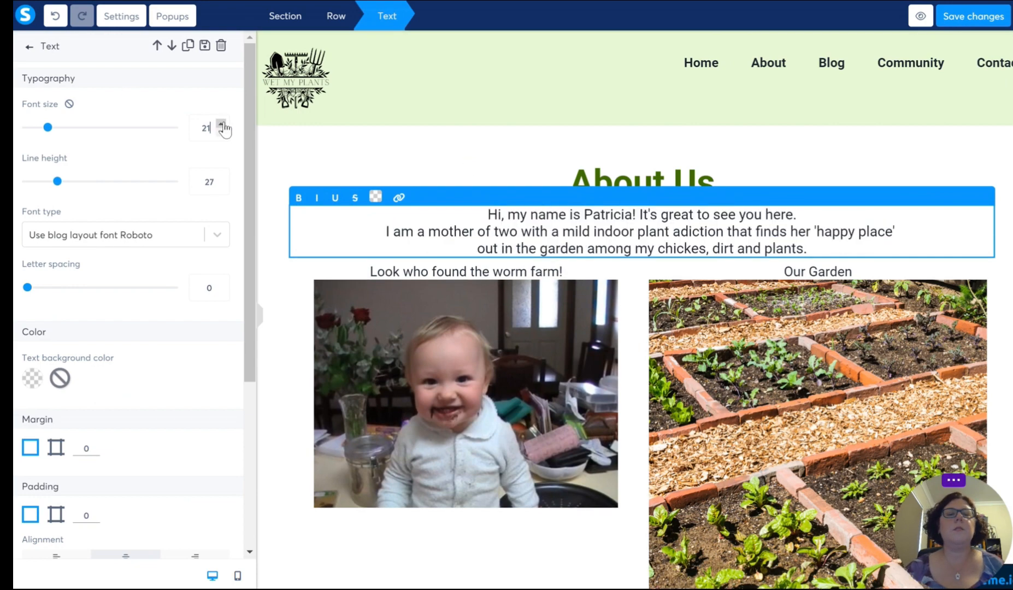
left_click(273, 310)
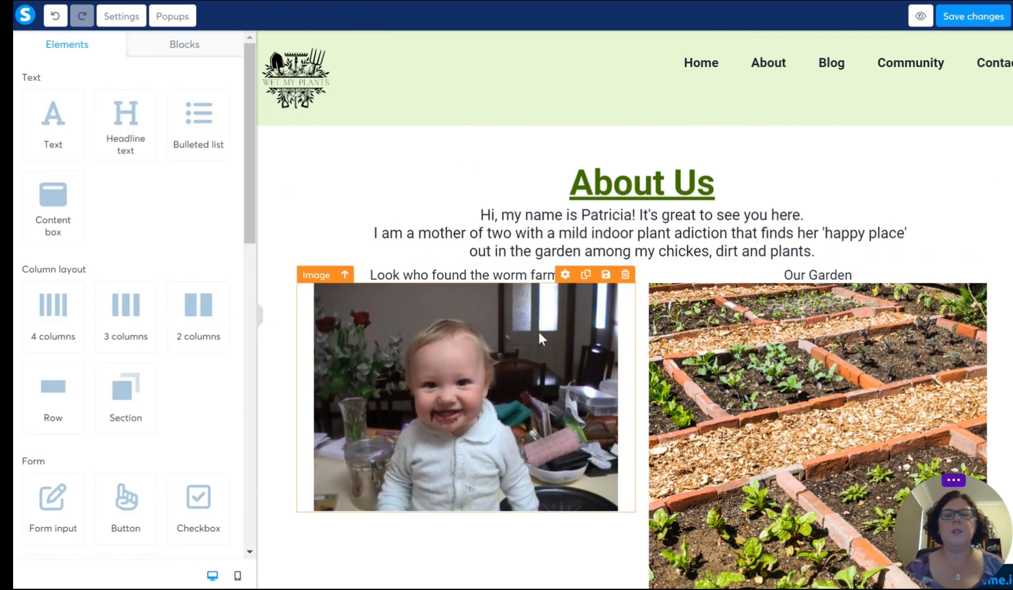
Step: Add an empty line at the end of the introduction text to separate it from the image row
left_click(817, 240)
left_click(855, 263)
key("Return")
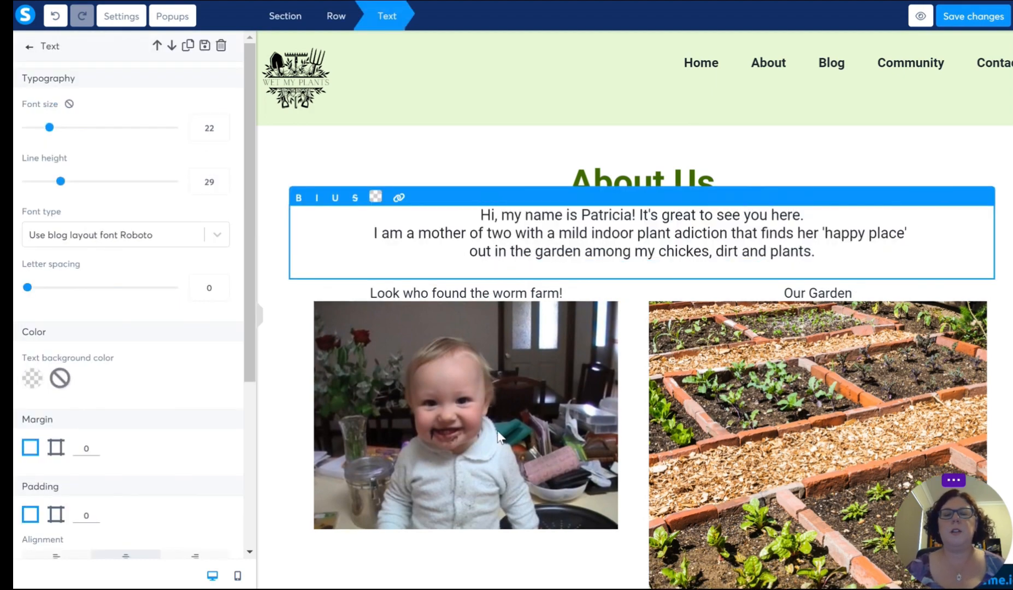
left_click(564, 443)
Step: Set the image size of the garden photo in the right column to 400
scroll(564, 443, "down", 3)
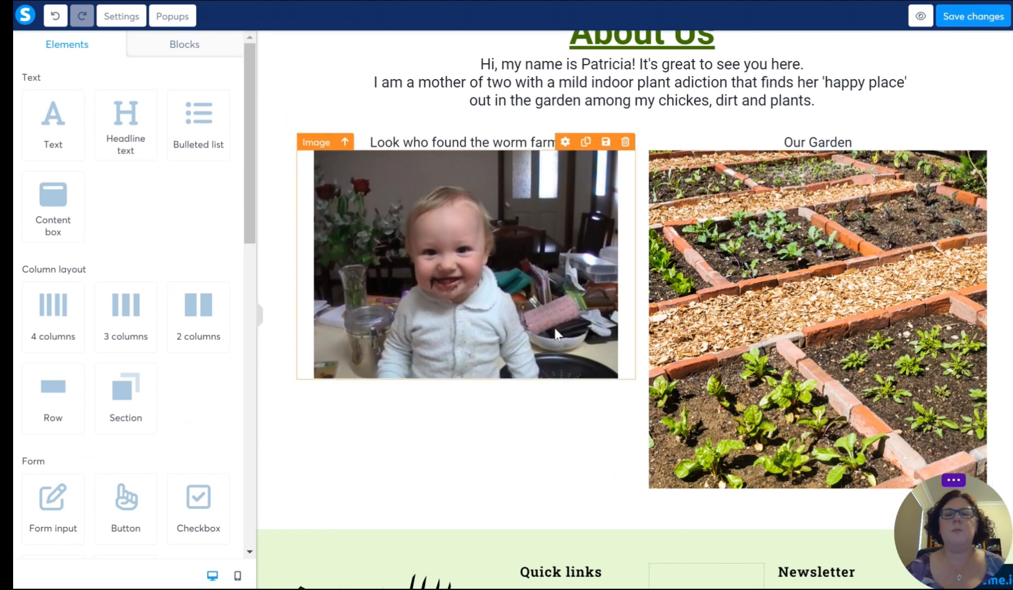
left_click(779, 402)
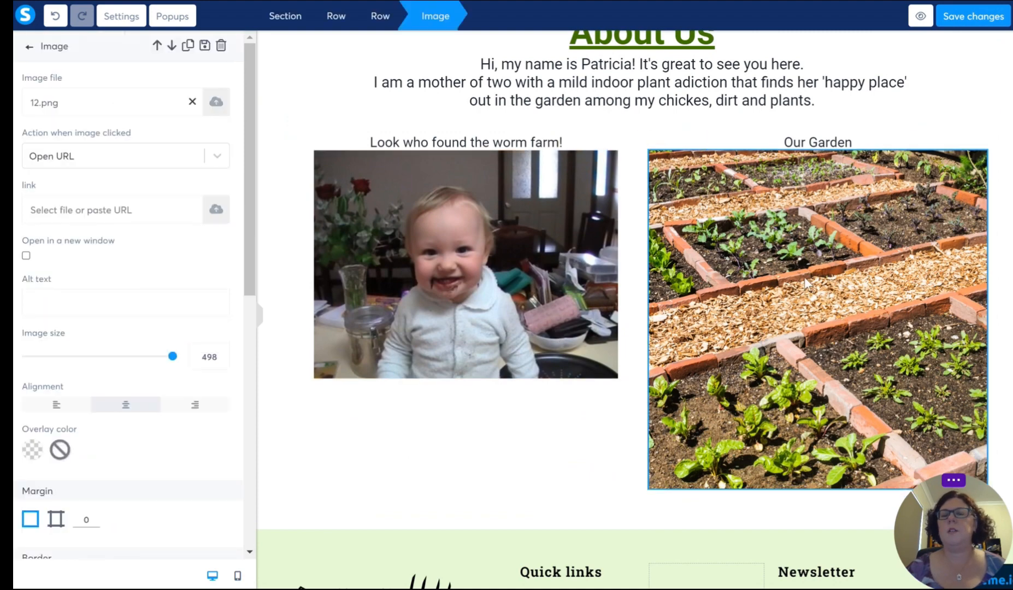
double_click(202, 356)
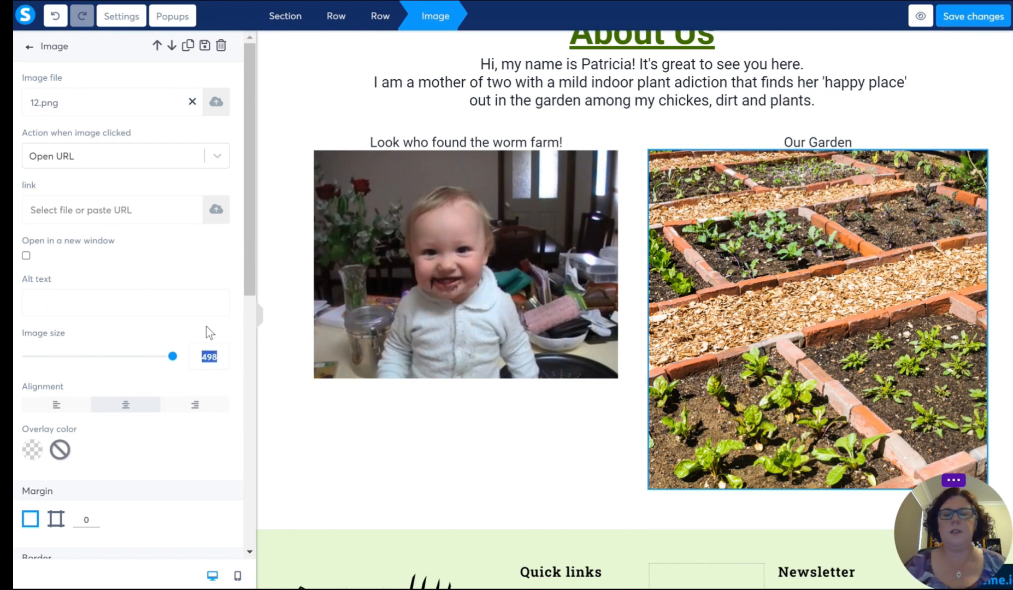
type("400")
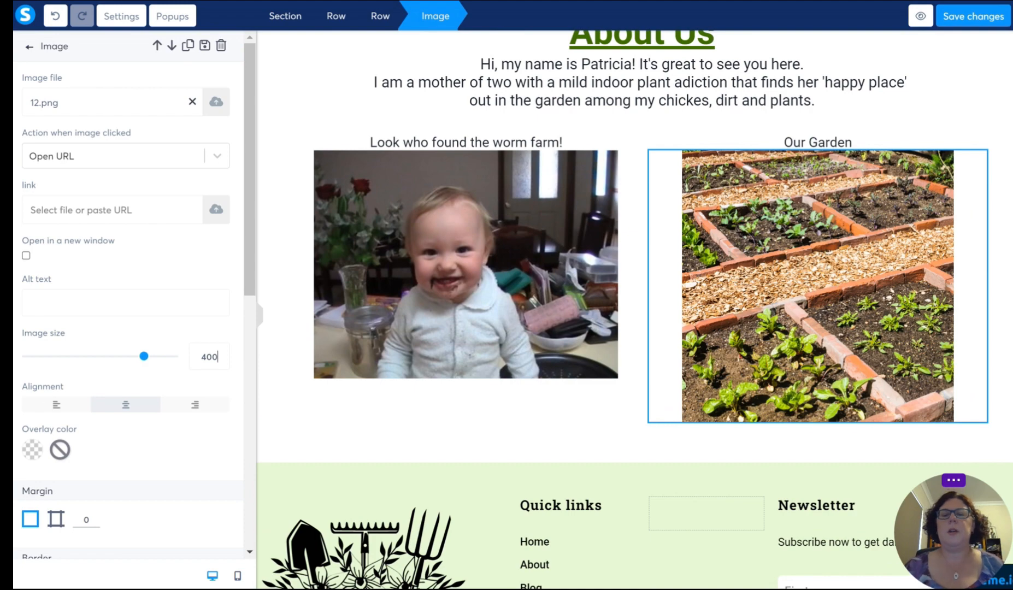
left_click(438, 438)
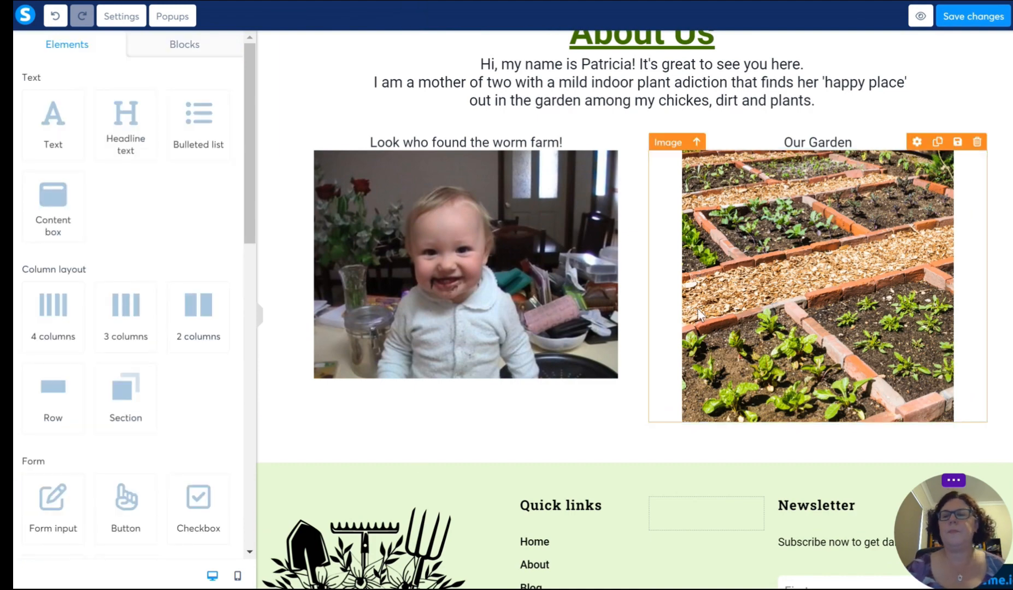
Step: Add space above the "Look who found the worm farm!" caption so that it and its photo sit slightly lower
scroll(659, 299, "up", 1)
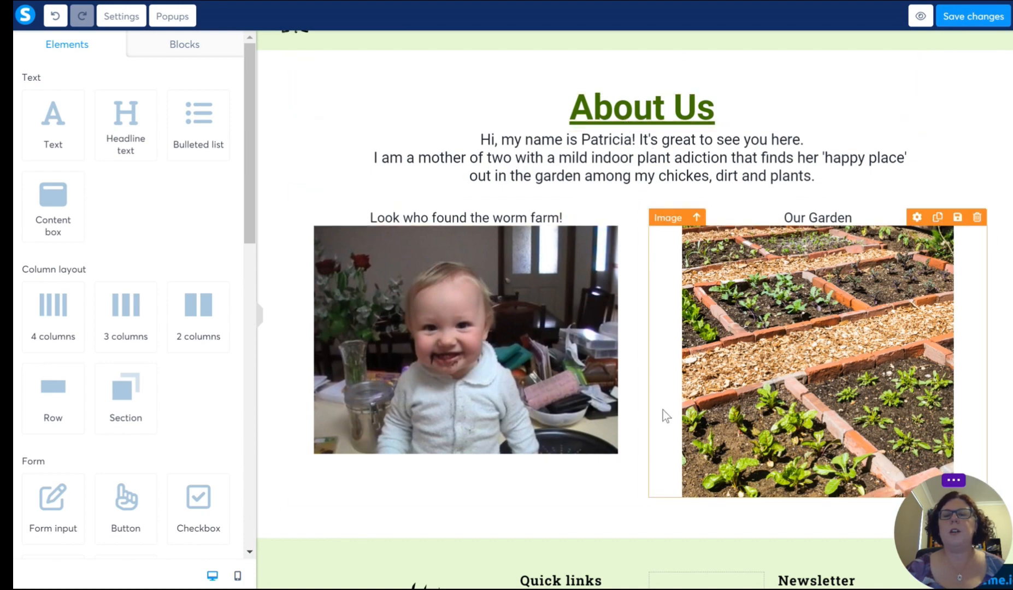
scroll(662, 409, "down", 1)
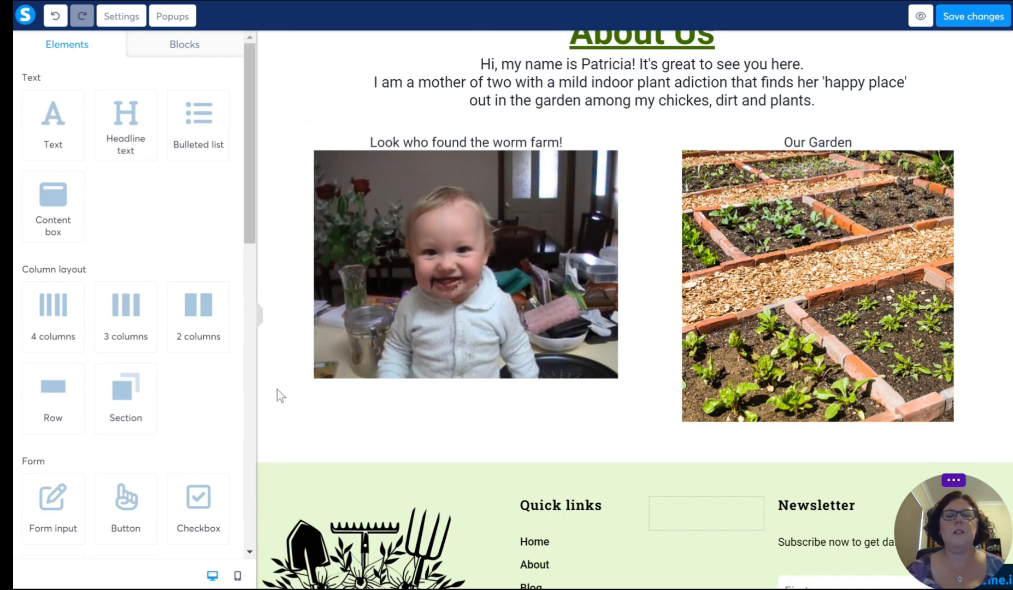
scroll(276, 388, "up", 3)
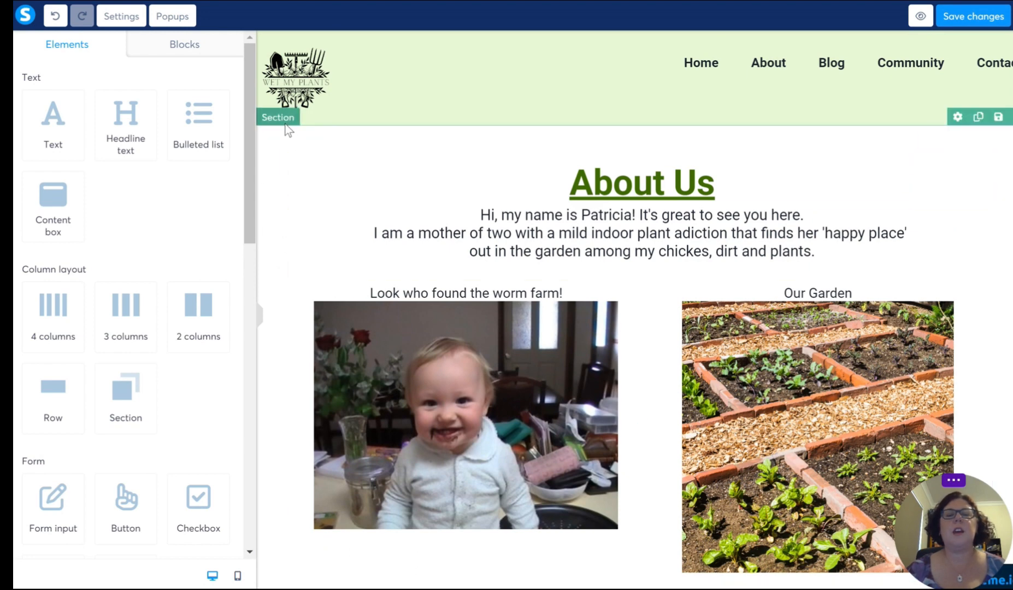
scroll(271, 251, "down", 1)
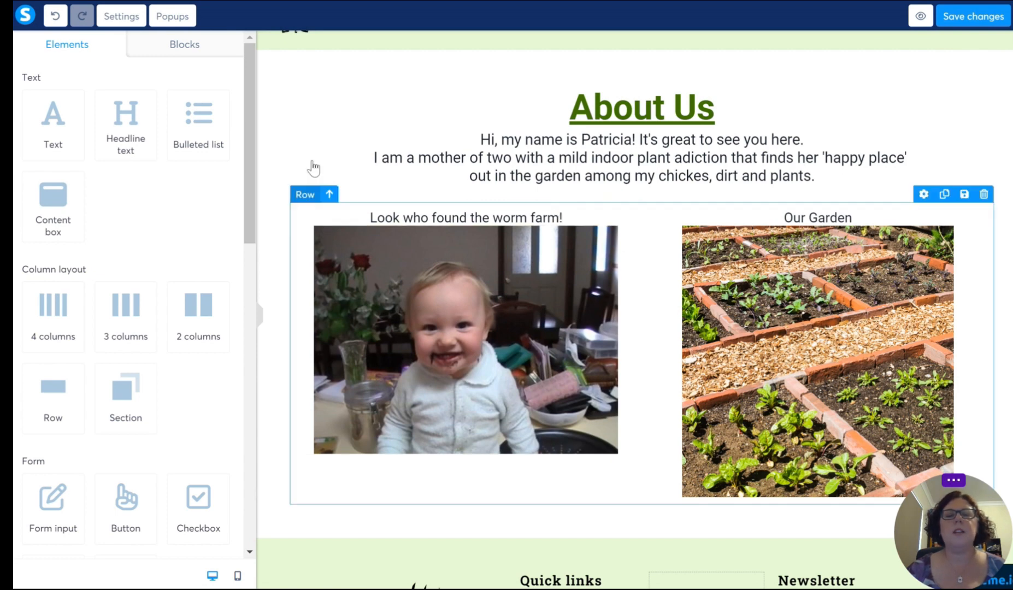
left_click(320, 213)
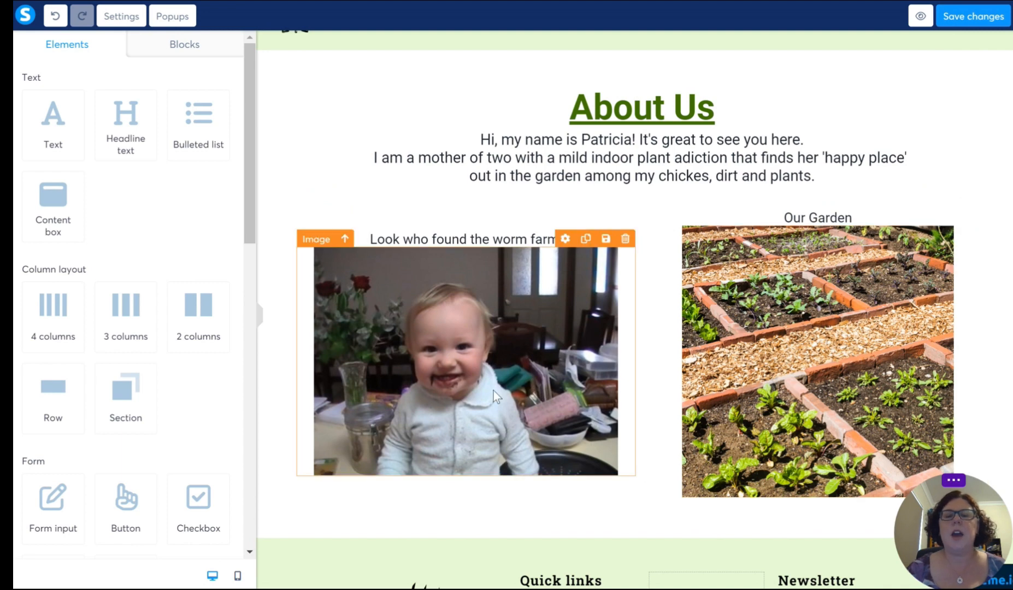
Step: Align the worm farm photo to the right of its column and the garden photo to the left of its column
left_click(489, 360)
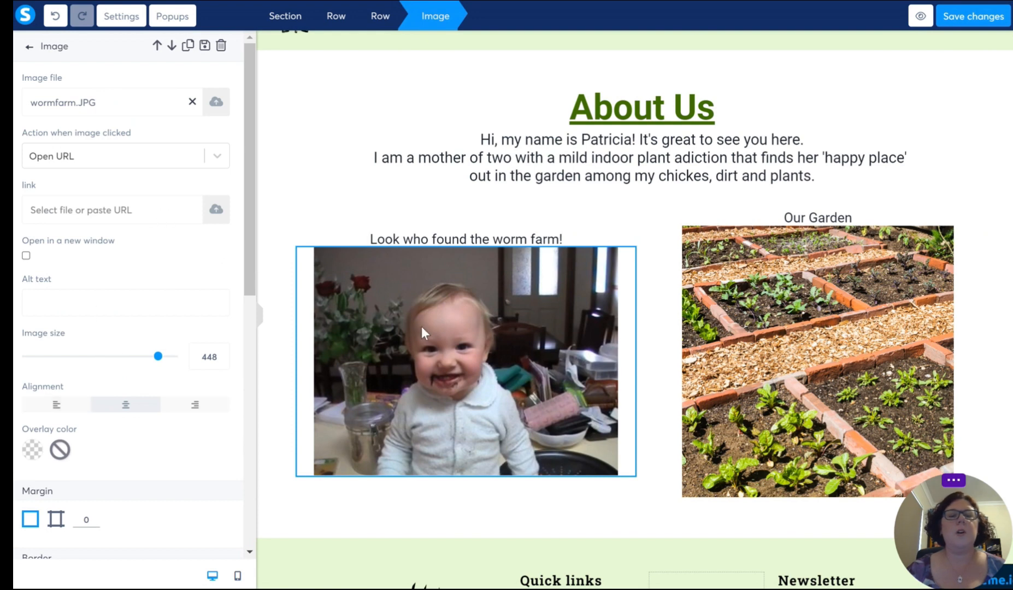
left_click(194, 405)
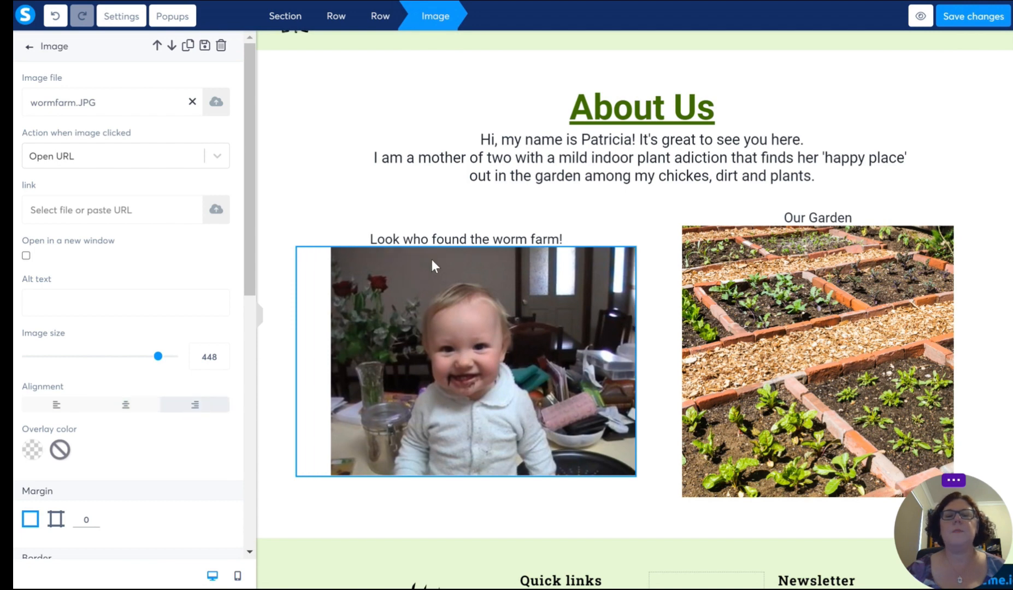
left_click(763, 295)
left_click(731, 309)
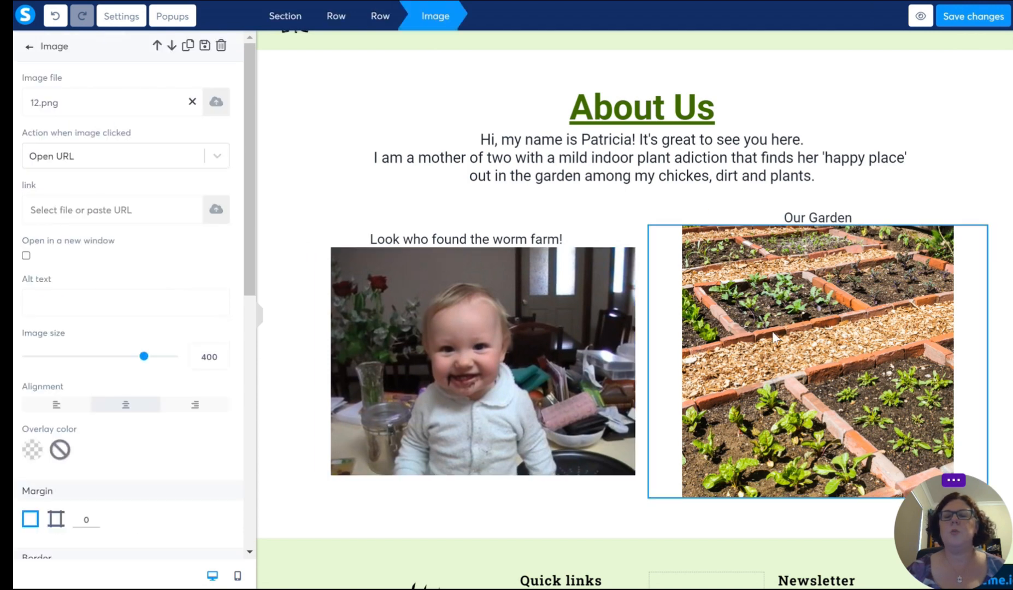
left_click(63, 409)
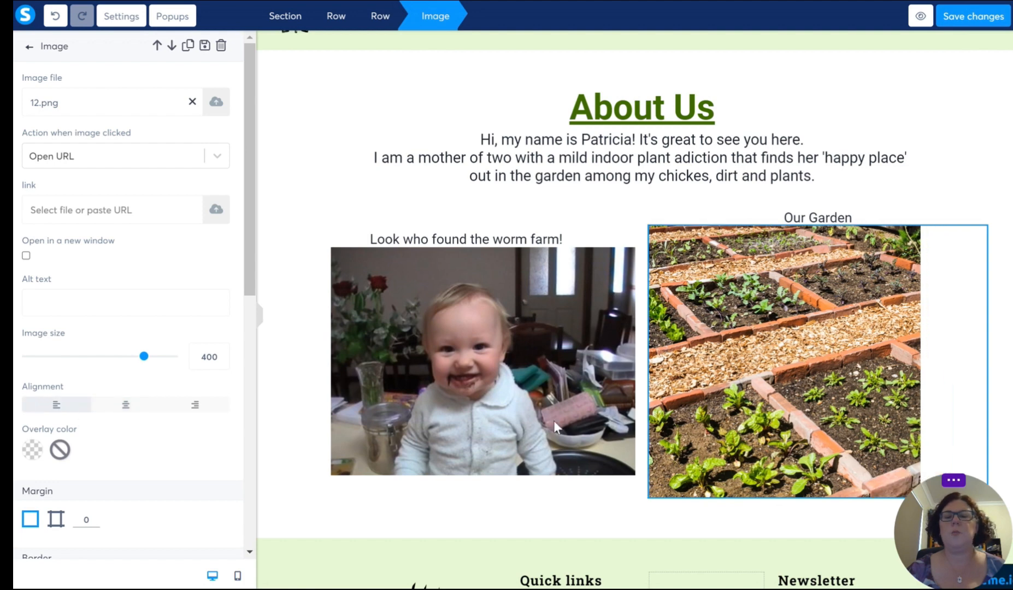
left_click(774, 268)
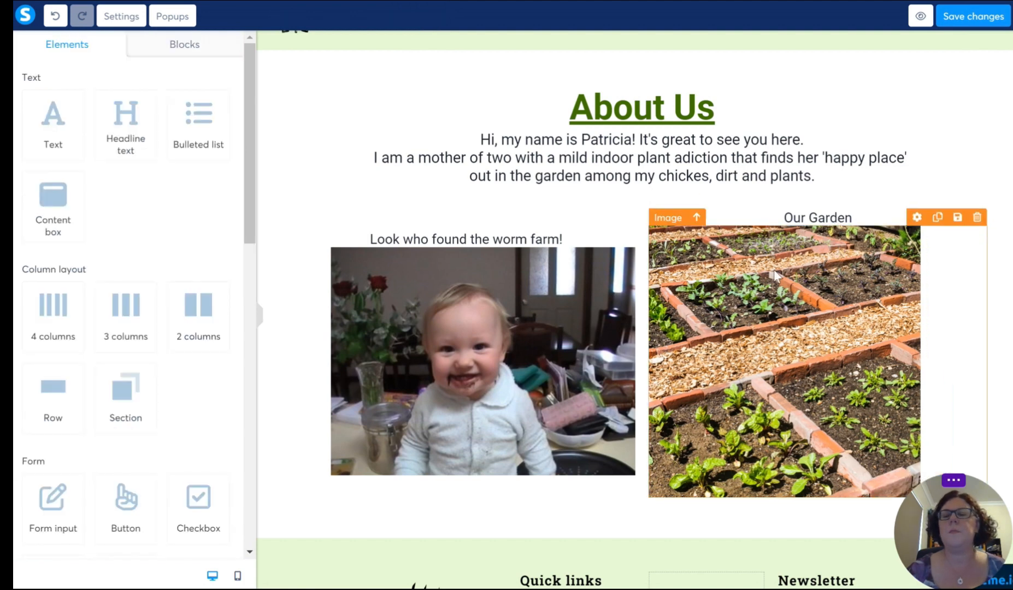
Step: Left-align the "Our Garden" caption above the garden photo
left_click(803, 218)
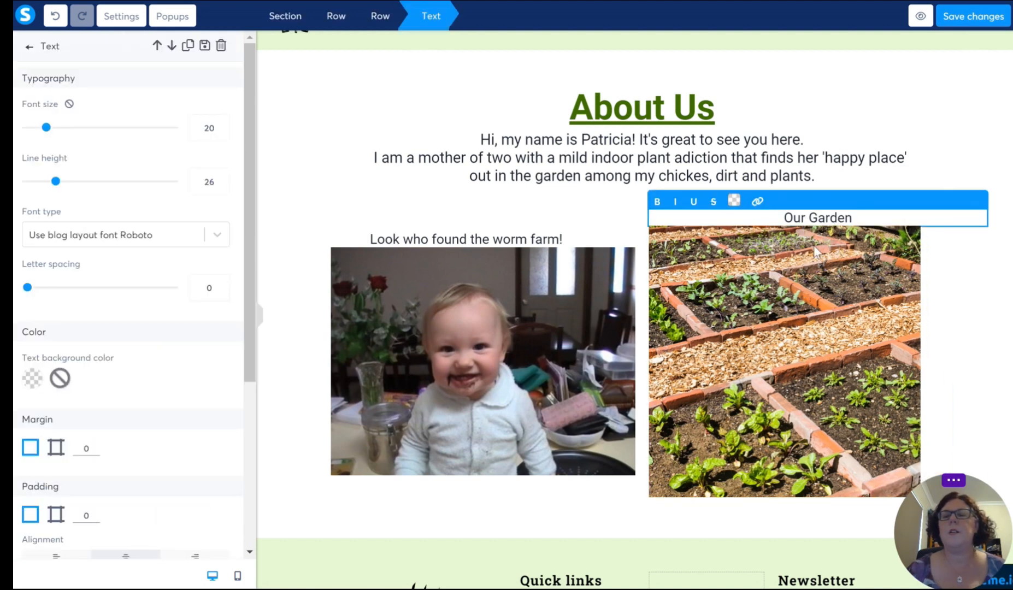
left_click(783, 218)
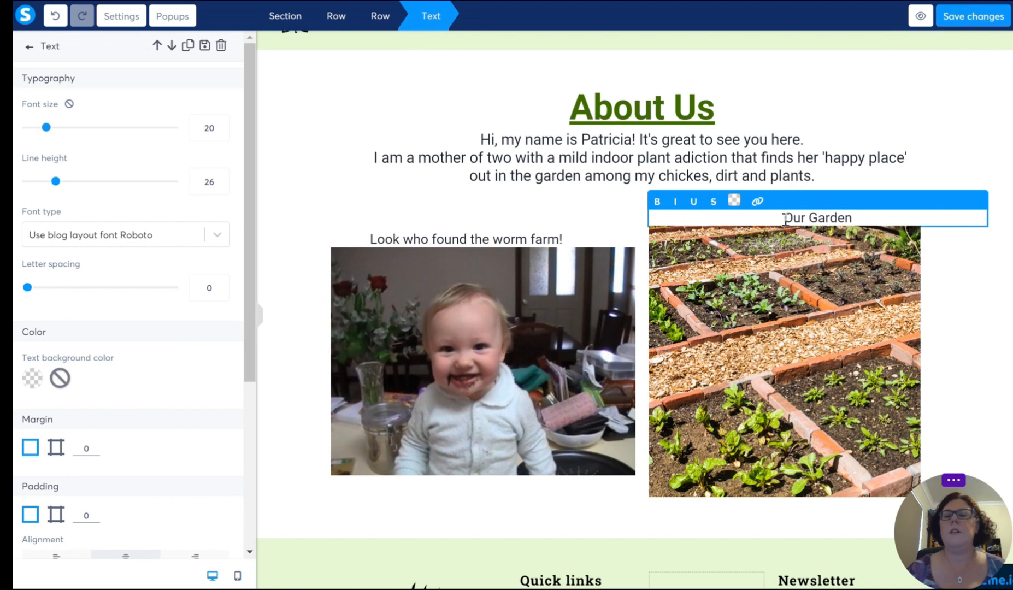
scroll(159, 486, "down", 4)
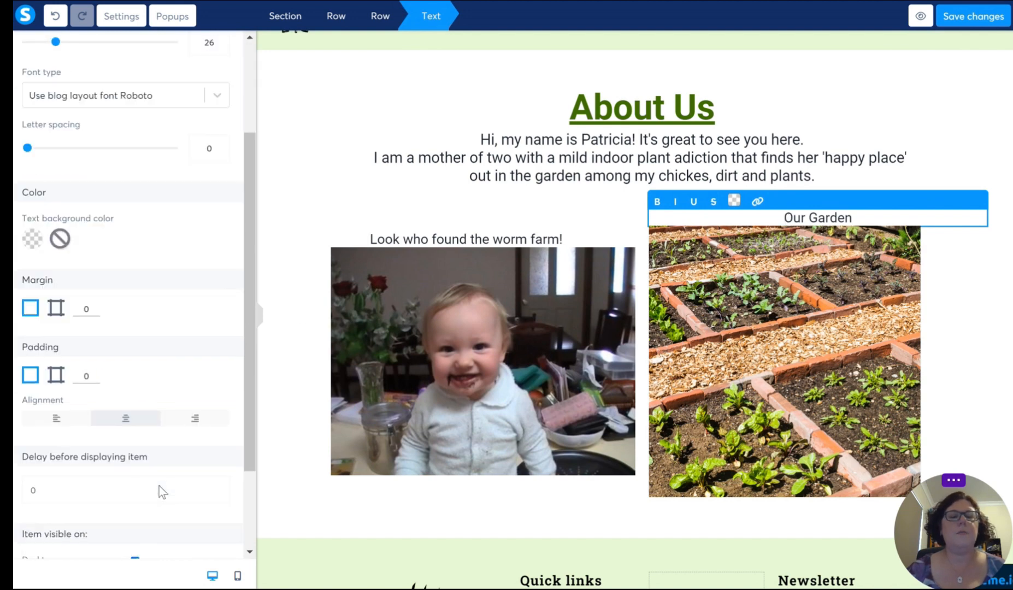
left_click(53, 409)
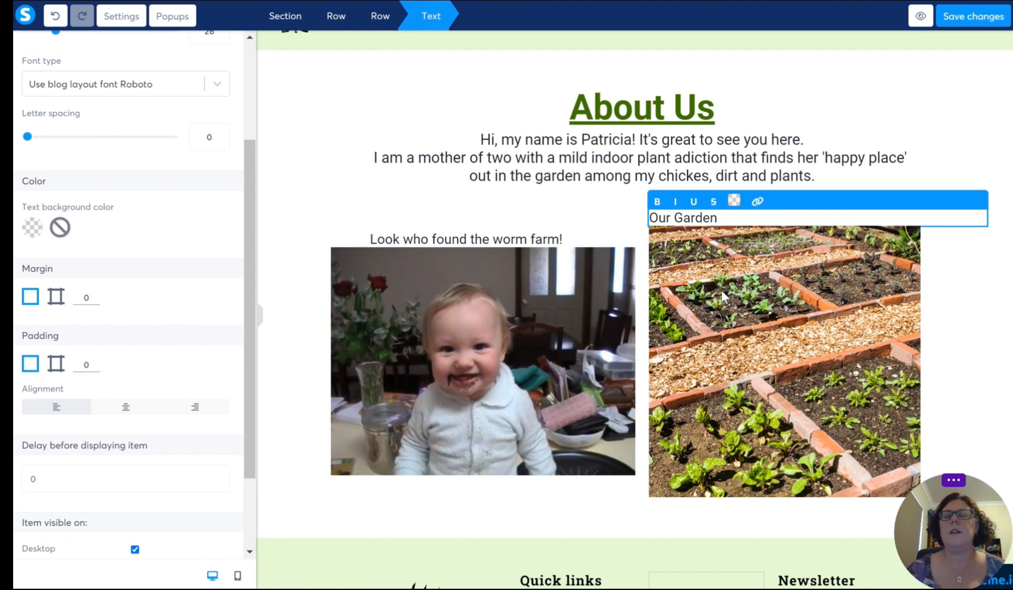
left_click(559, 345)
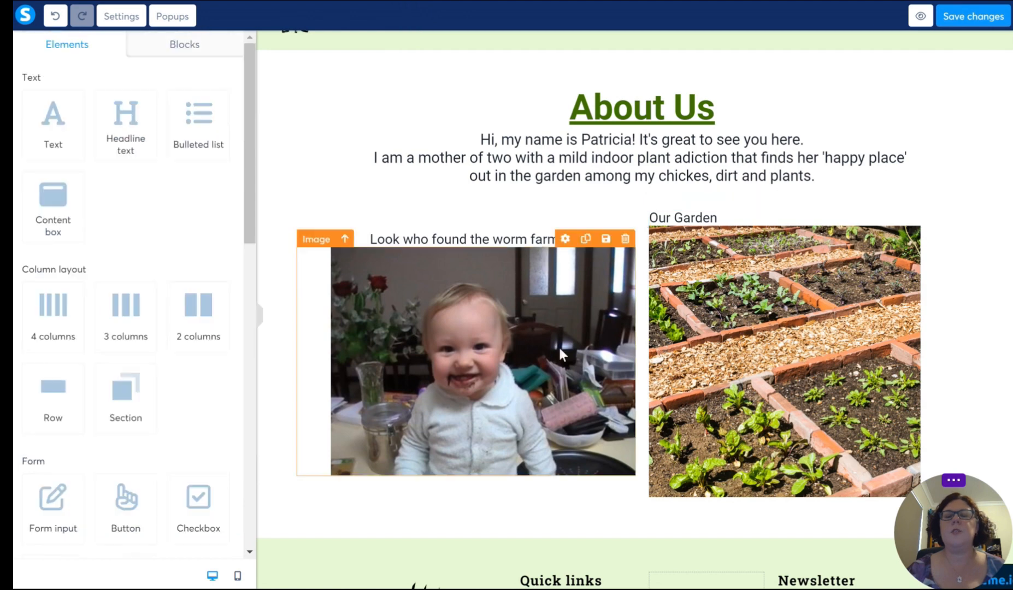
Step: Right-align the "Look who found the worm farm!" caption above its photo
left_click(528, 245)
scroll(137, 398, "down", 3)
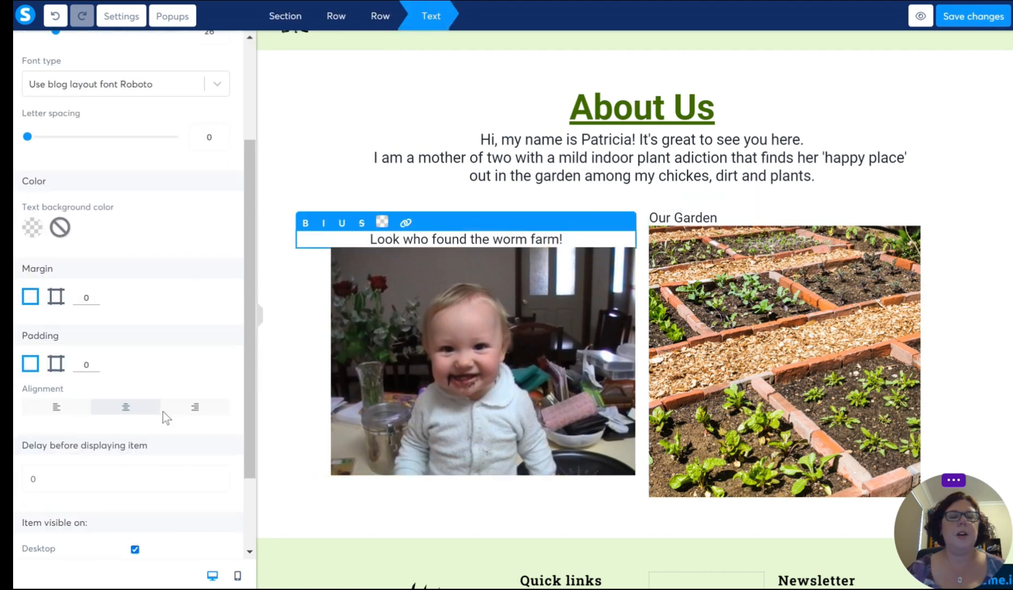
left_click(195, 407)
left_click(693, 349)
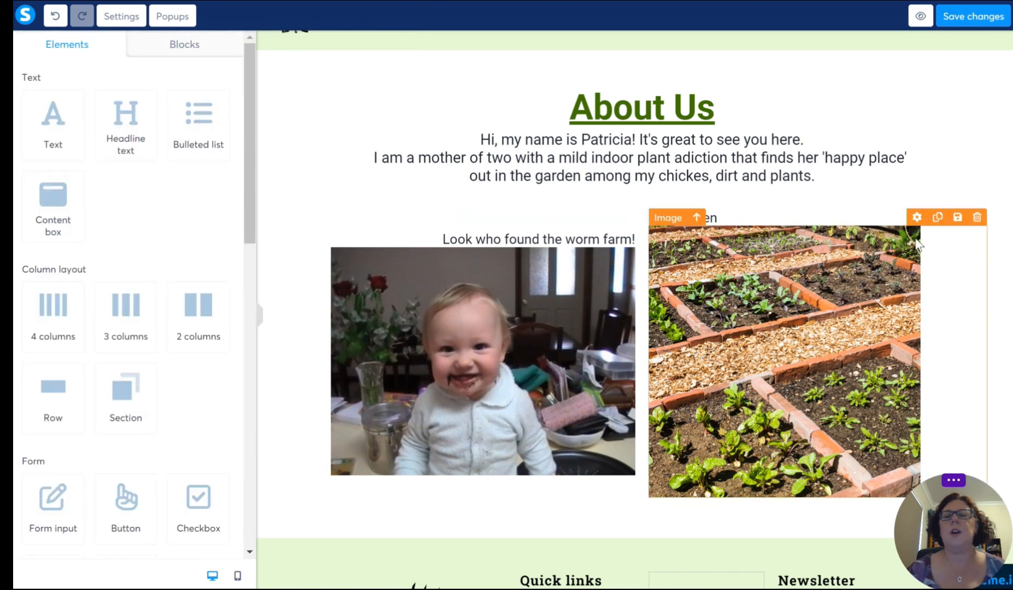
left_click(976, 209)
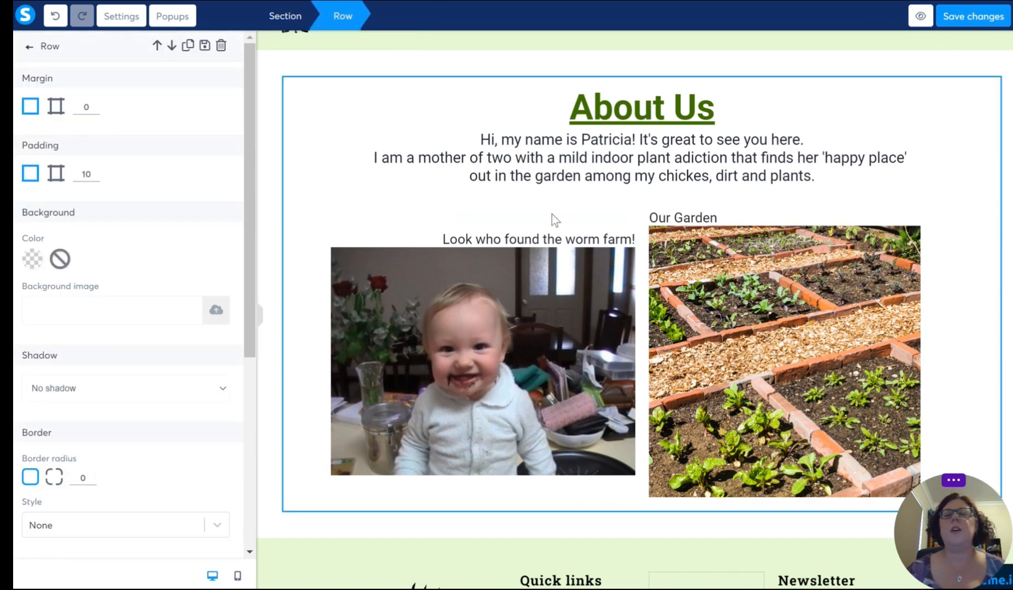
Step: Italicise the "Look who found the worm farm!" caption and set its font size to 22
left_click(624, 253)
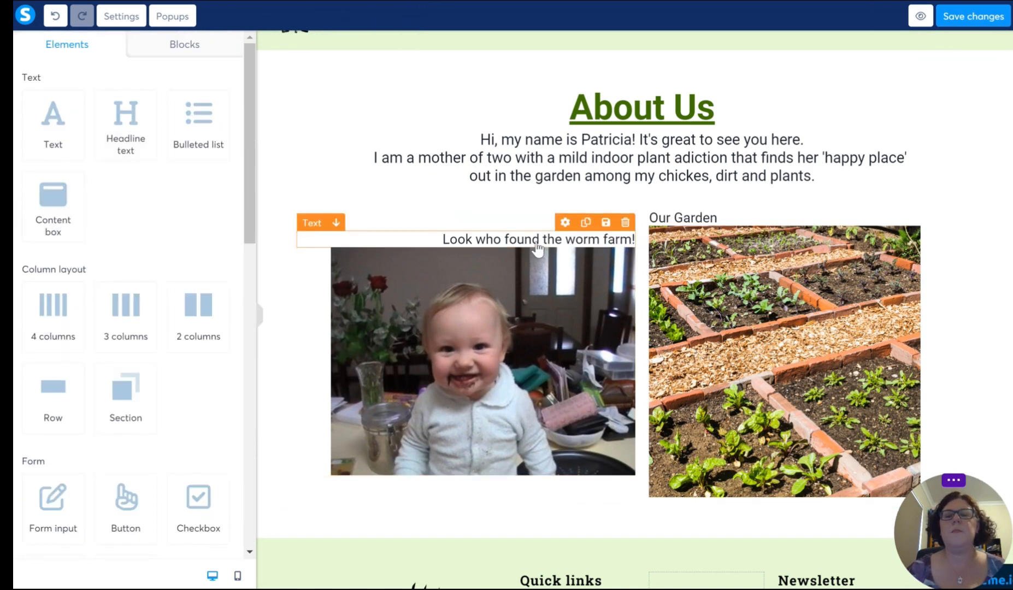
left_click(472, 240)
left_click_drag(434, 239, 650, 241)
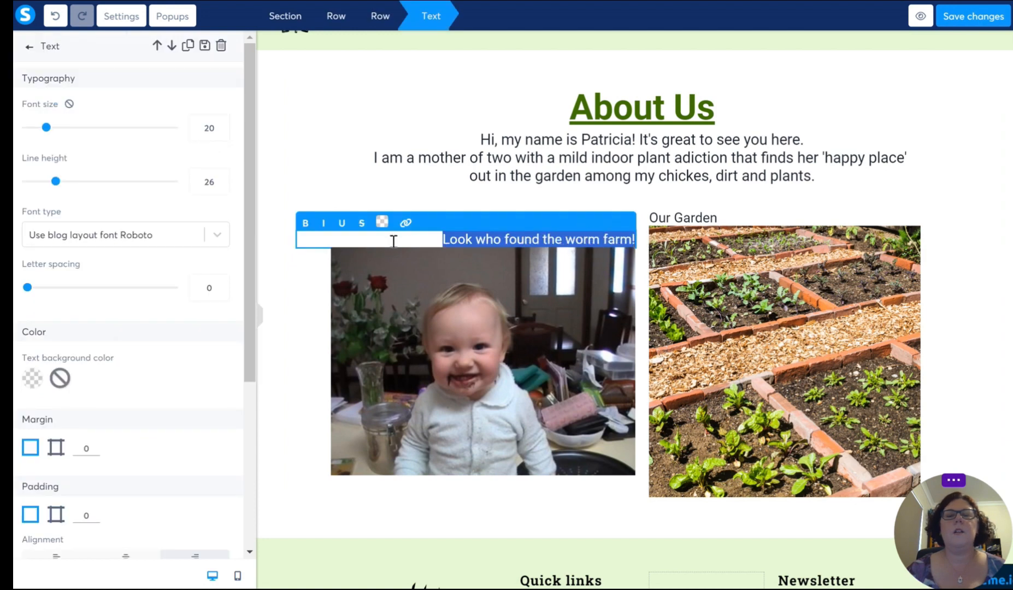
left_click(326, 224)
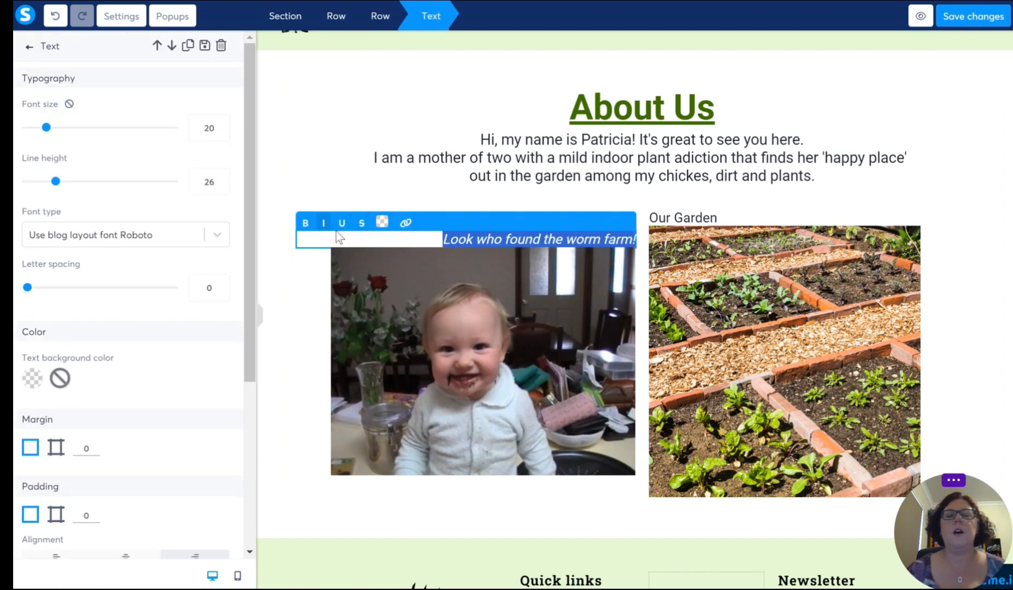
left_click(223, 122)
left_click(222, 122)
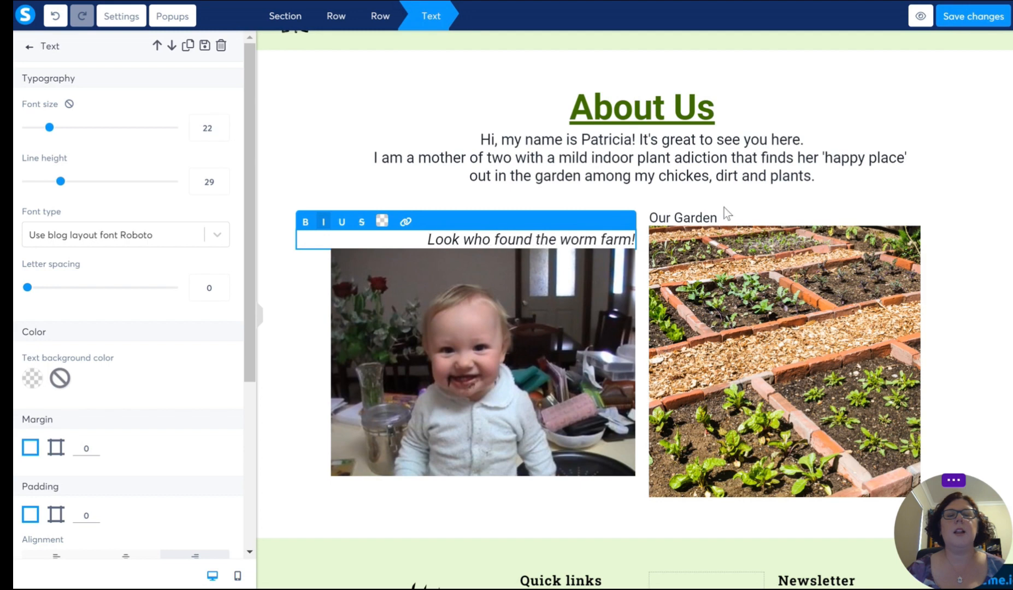
Step: Italicise the "Our Garden" caption and set its font size to 22
left_click(705, 218)
left_click_drag(730, 217, 638, 210)
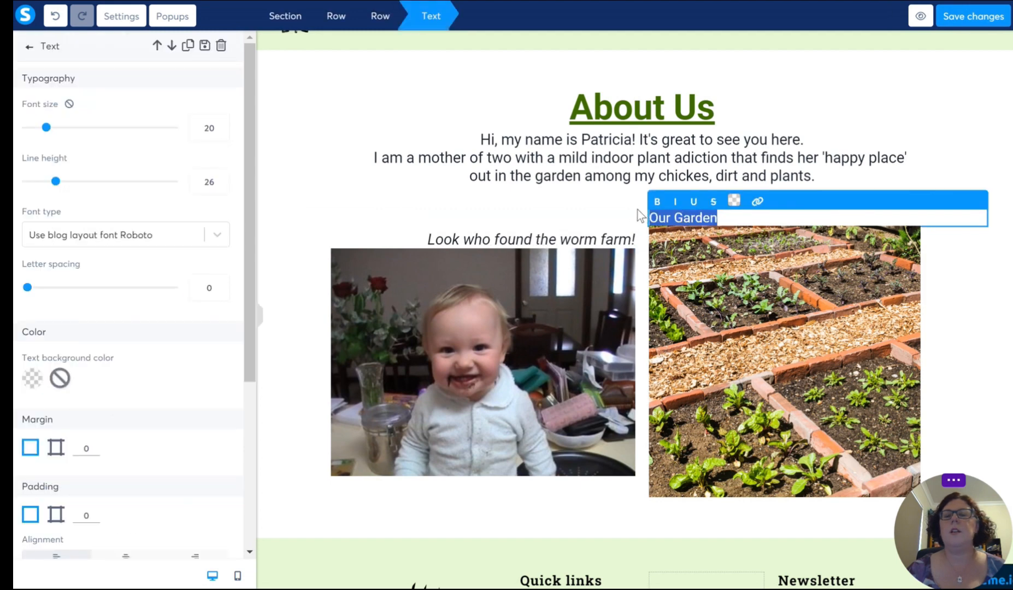
left_click(675, 202)
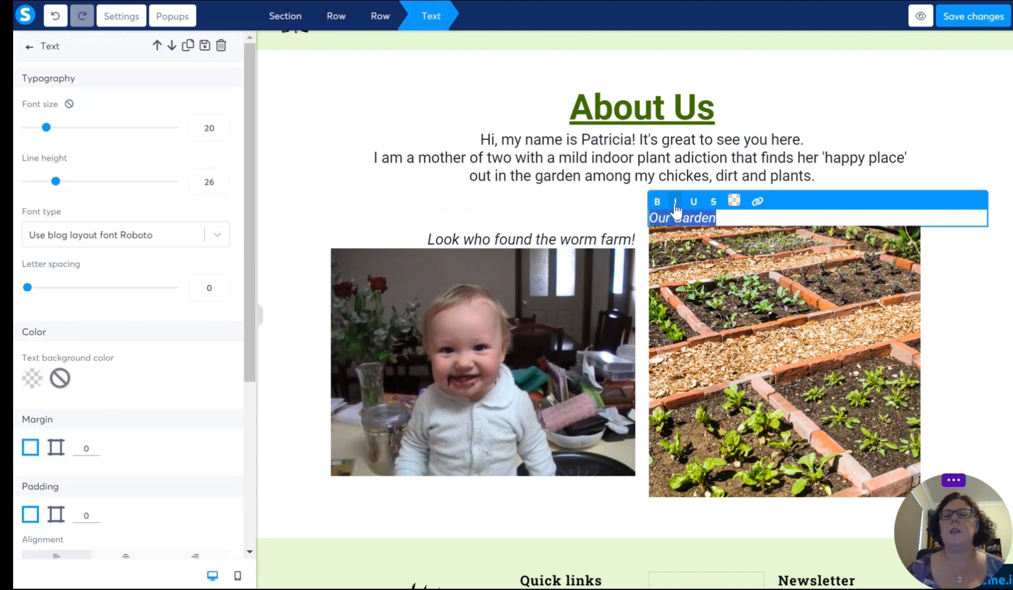
left_click(221, 123)
left_click(221, 122)
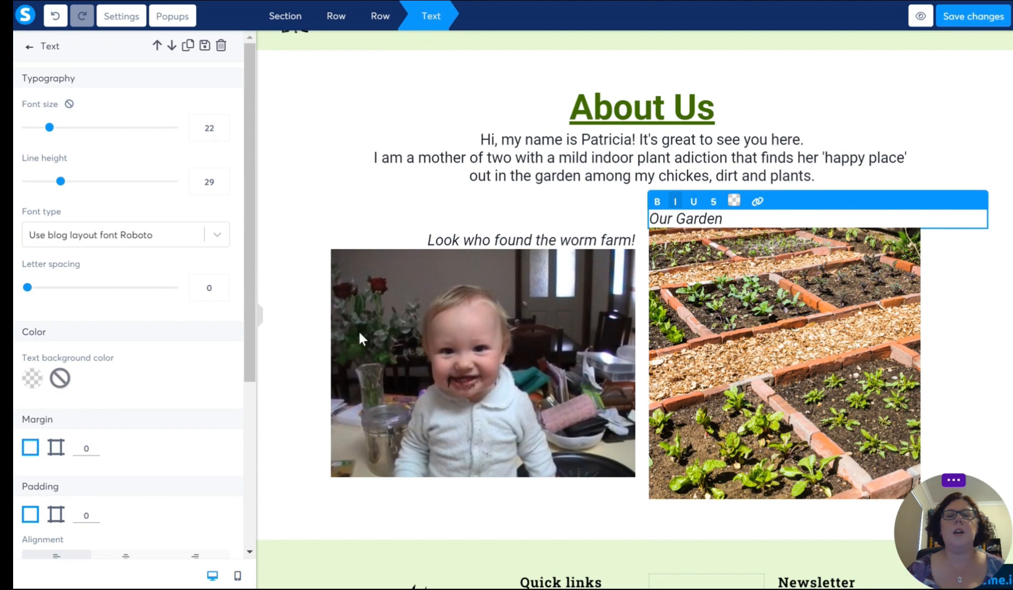
left_click(359, 334)
Step: Review the About page on desktop, switch the editor to mobile view and check the headline, introduction, captions and photos there
scroll(669, 360, "up", 2)
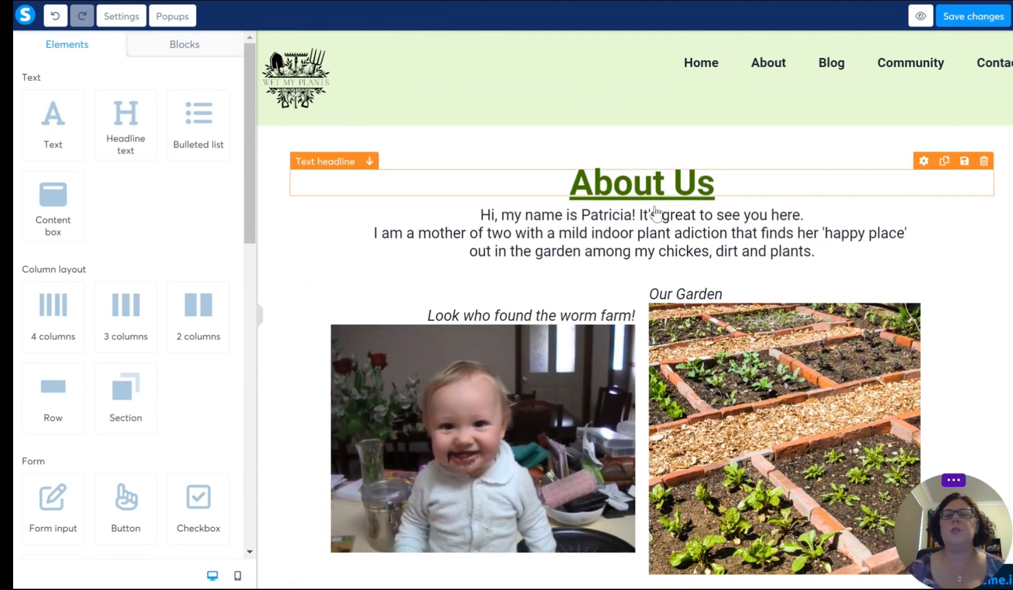
scroll(635, 271, "down", 5)
scroll(580, 136, "up", 3)
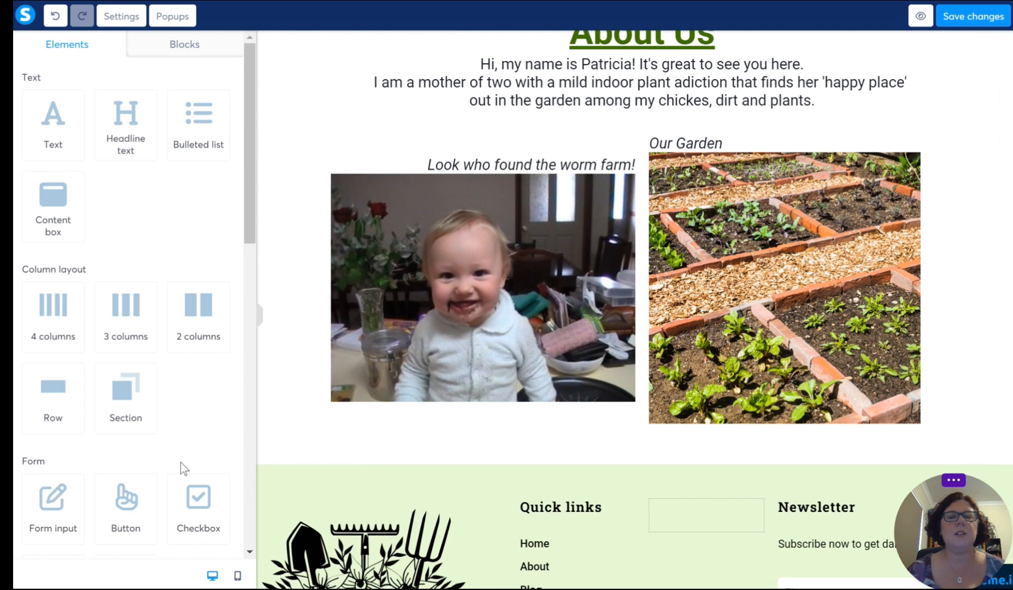
left_click(238, 578)
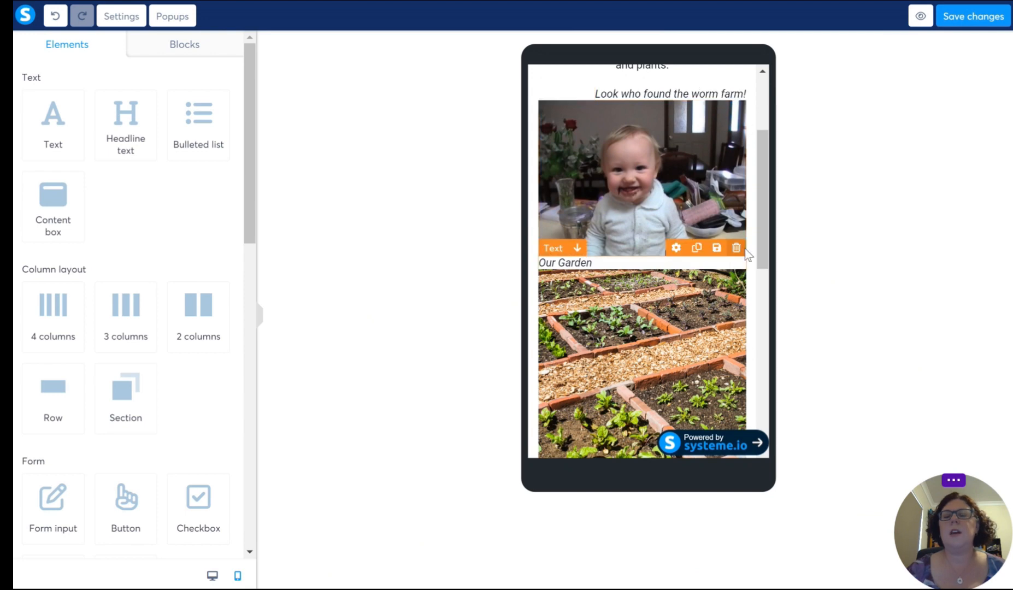
left_click(747, 256)
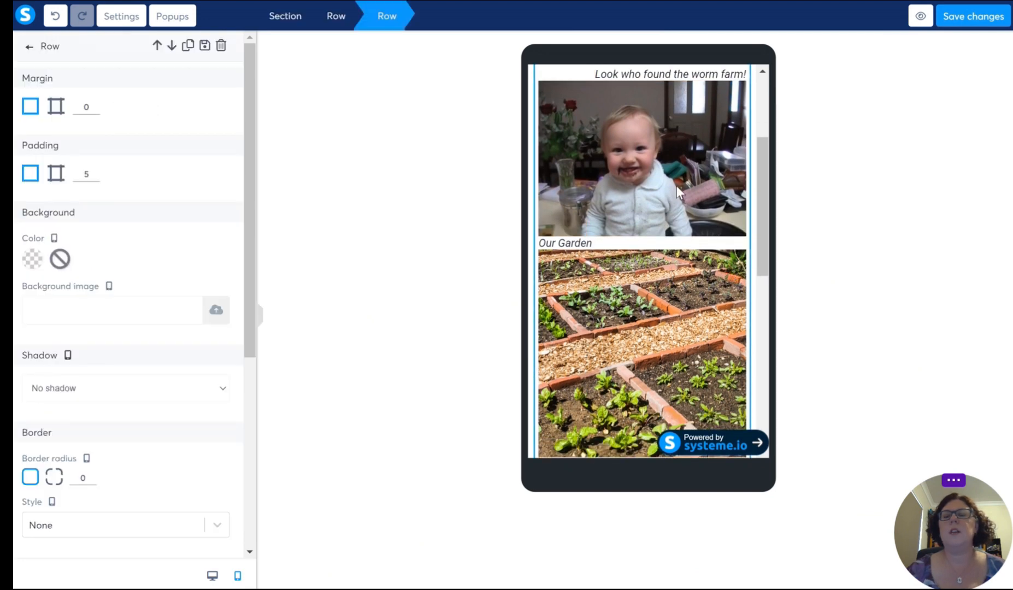
left_click(650, 274)
scroll(651, 279, "up", 3)
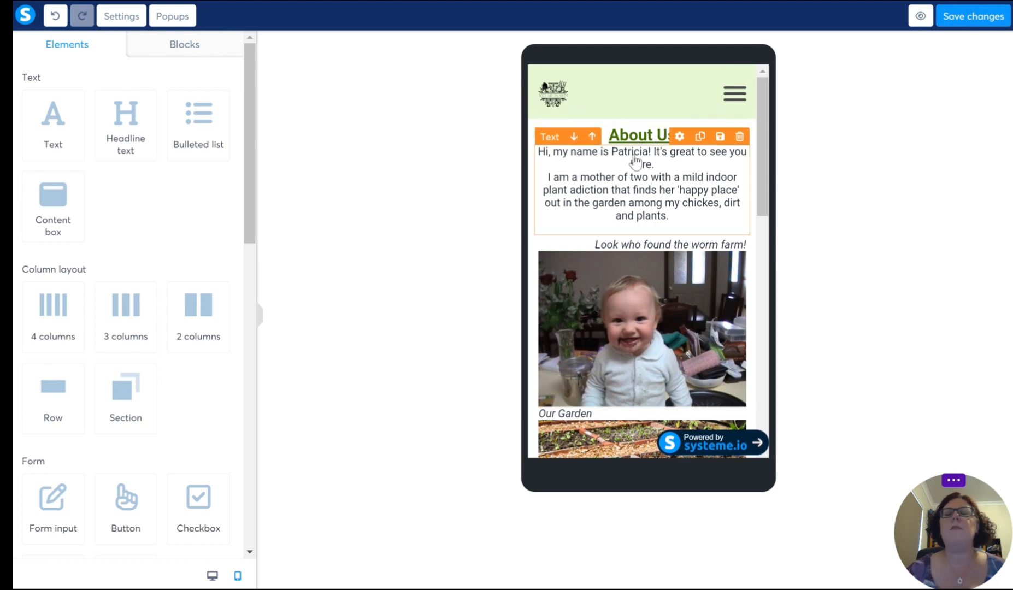
scroll(659, 203, "down", 1)
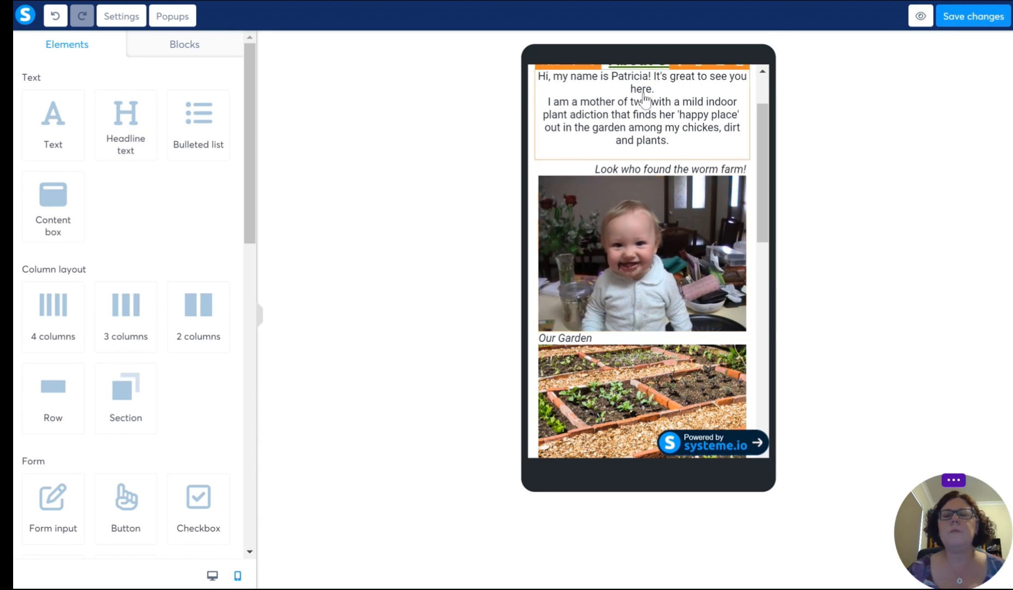
Step: Centre the "Look who found the worm farm!" caption in the mobile layout
triple_click(651, 170)
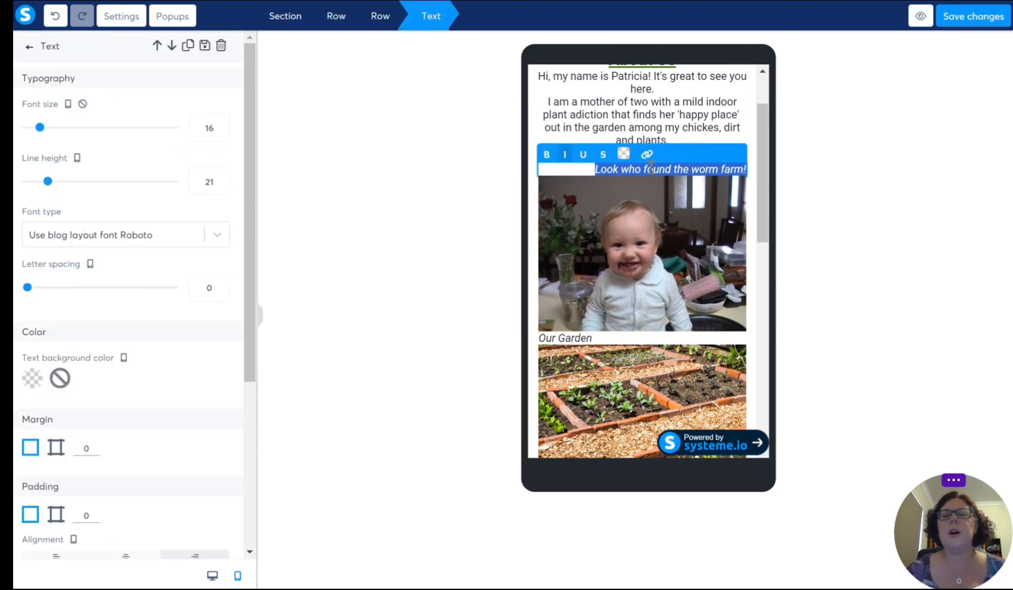
scroll(114, 266, "down", 3)
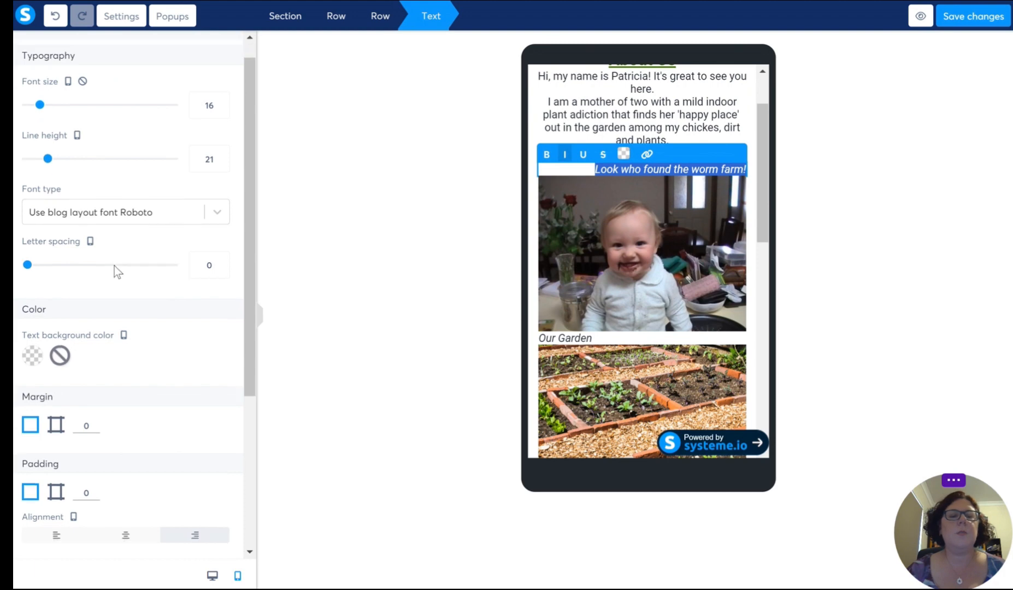
left_click_drag(24, 466, 39, 468)
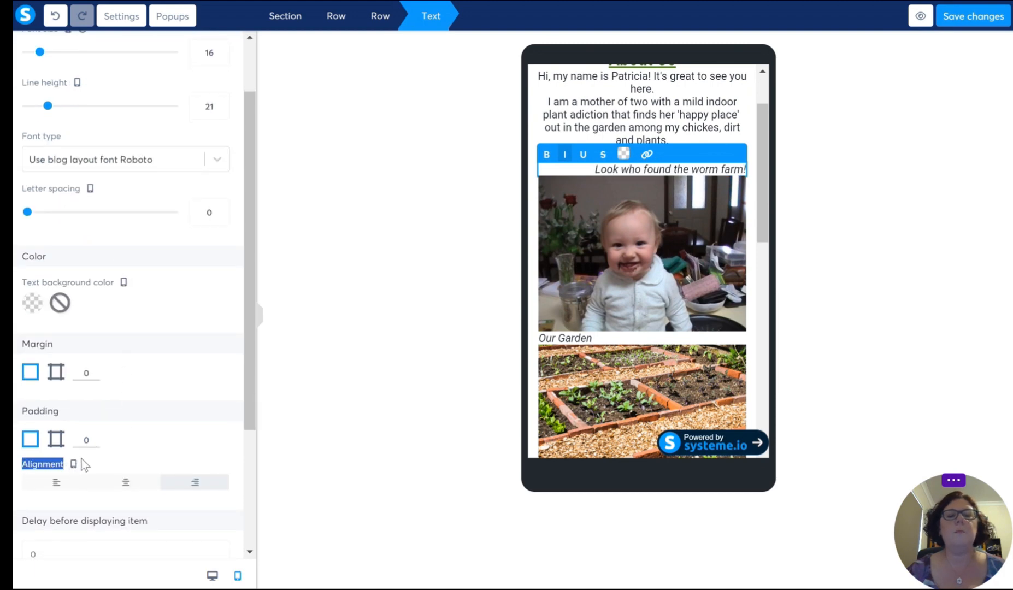
left_click(126, 483)
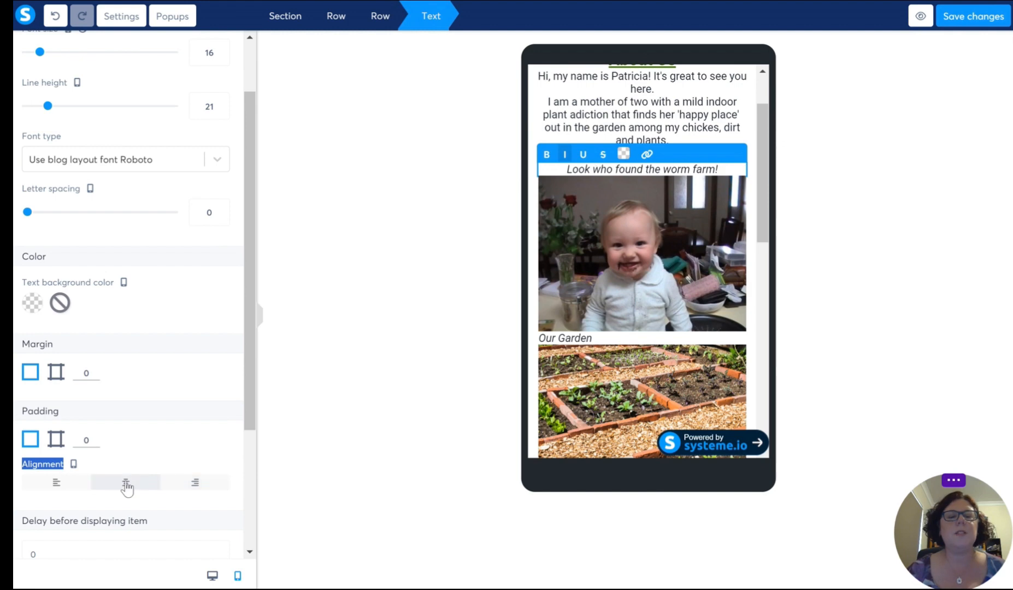
left_click(629, 232)
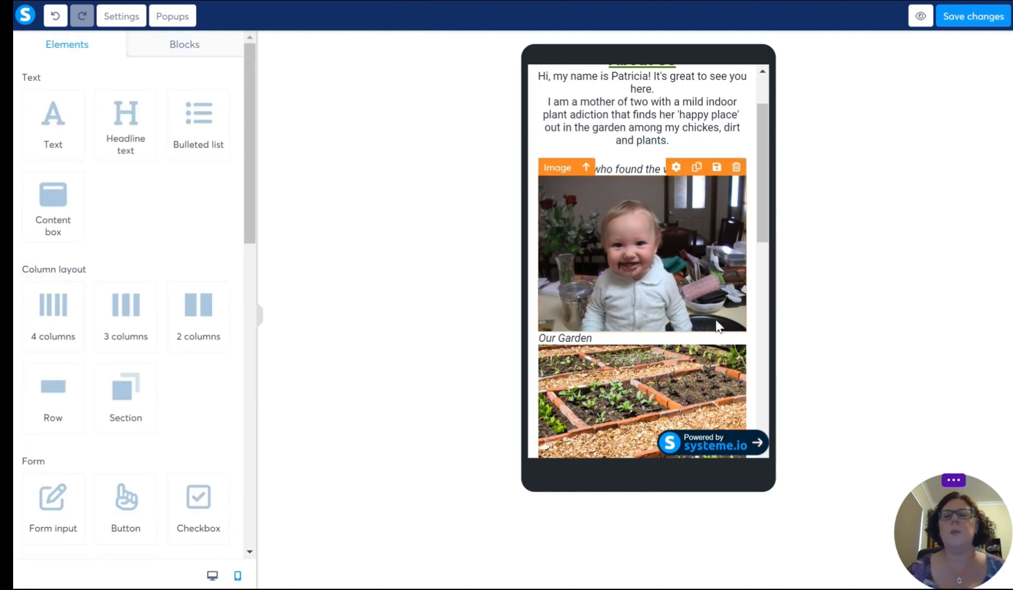
Step: Centre the worm farm photo in the mobile layout
left_click(656, 274)
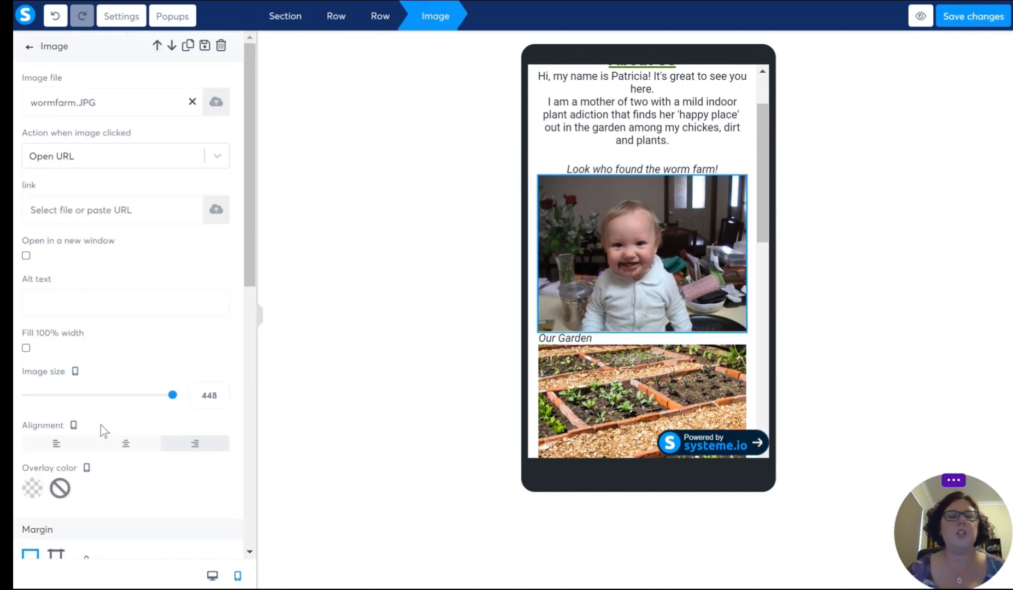
left_click(126, 446)
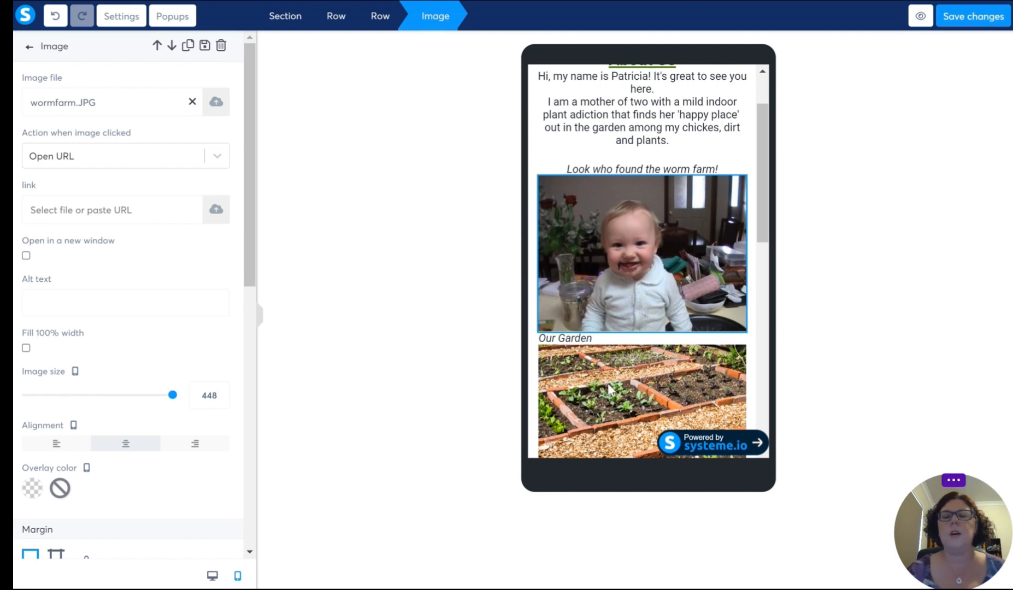
left_click(639, 317)
Step: Centre the "Our Garden" caption in the mobile layout
scroll(639, 316, "down", 1)
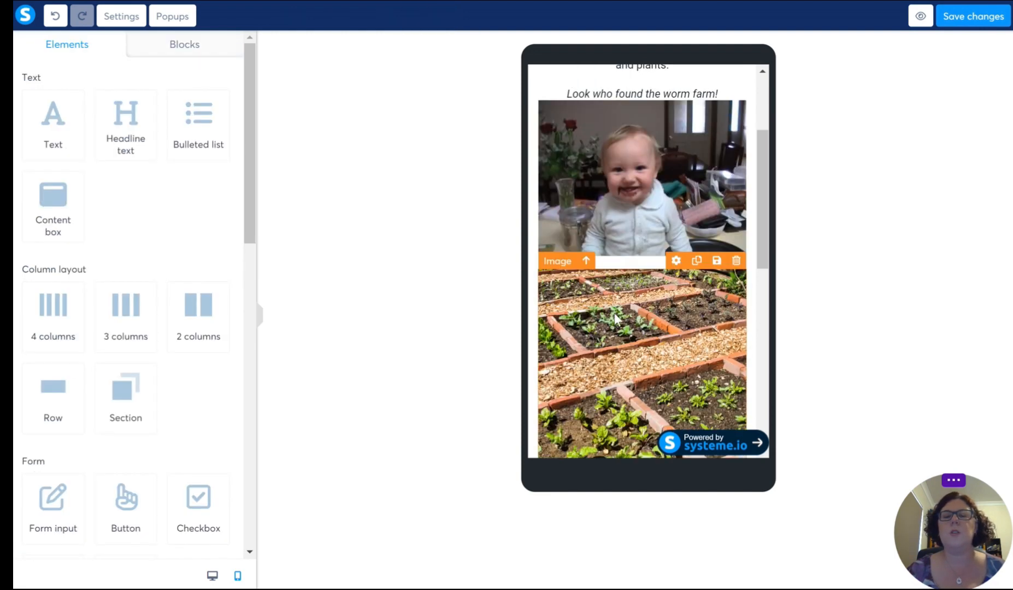
left_click(613, 313)
scroll(602, 271, "down", 1)
left_click(582, 246)
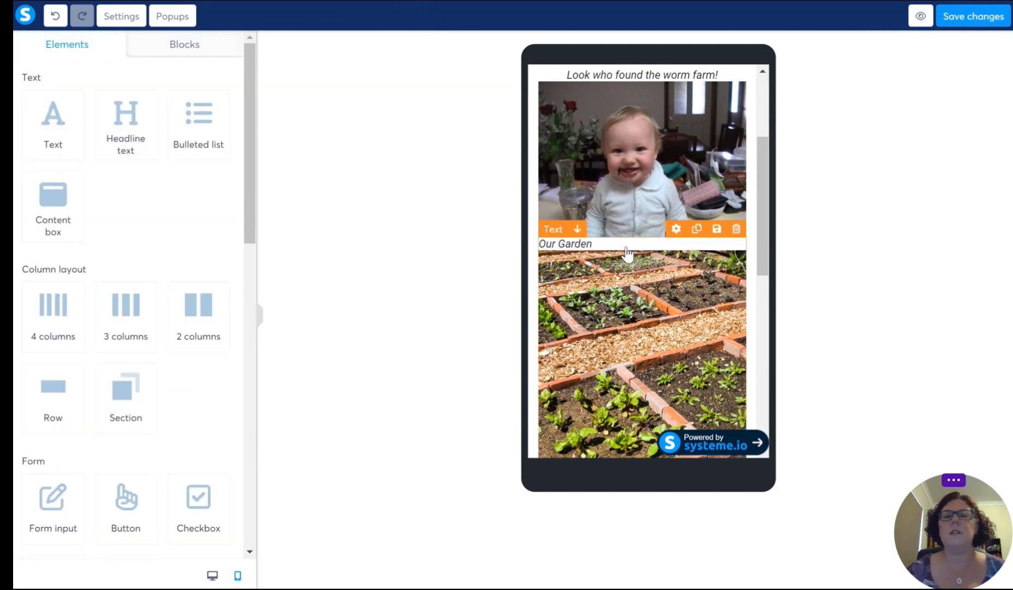
left_click(590, 247)
left_click(589, 244)
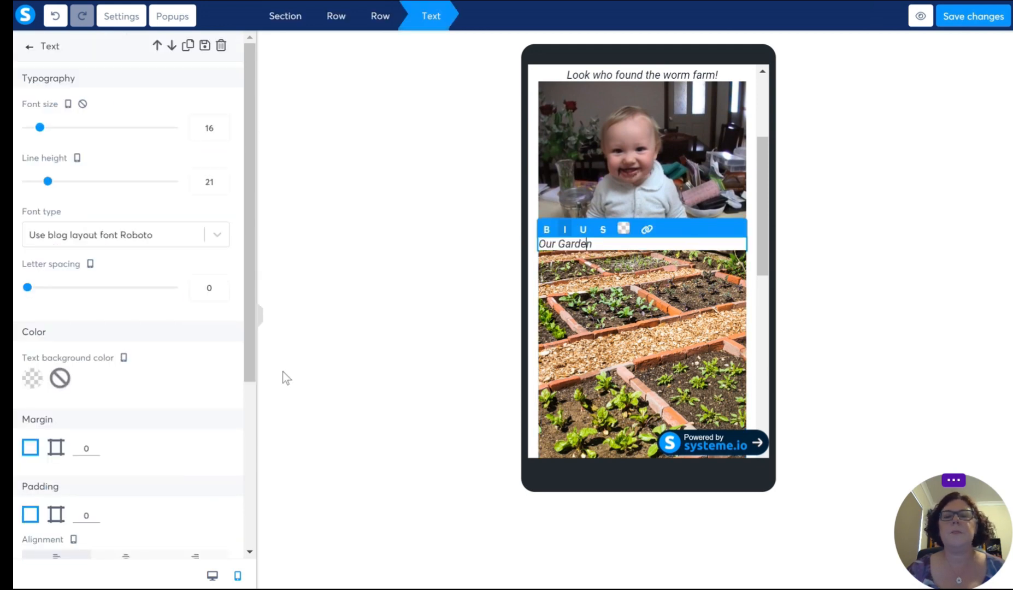
scroll(126, 419, "down", 3)
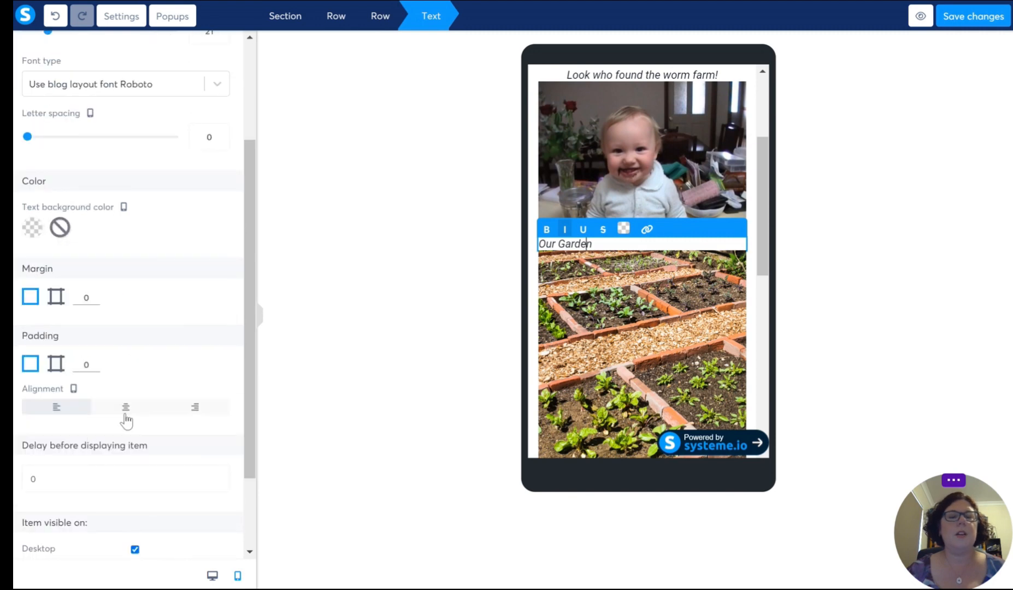
left_click(125, 408)
left_click(637, 312)
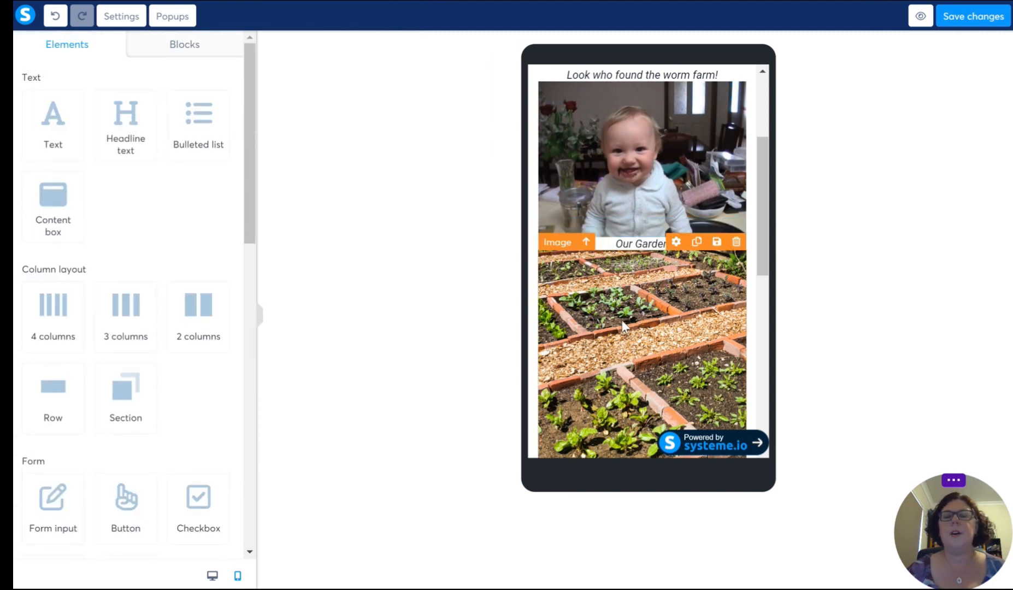
Step: Centre the garden photo in the mobile layout
left_click(627, 341)
left_click(129, 443)
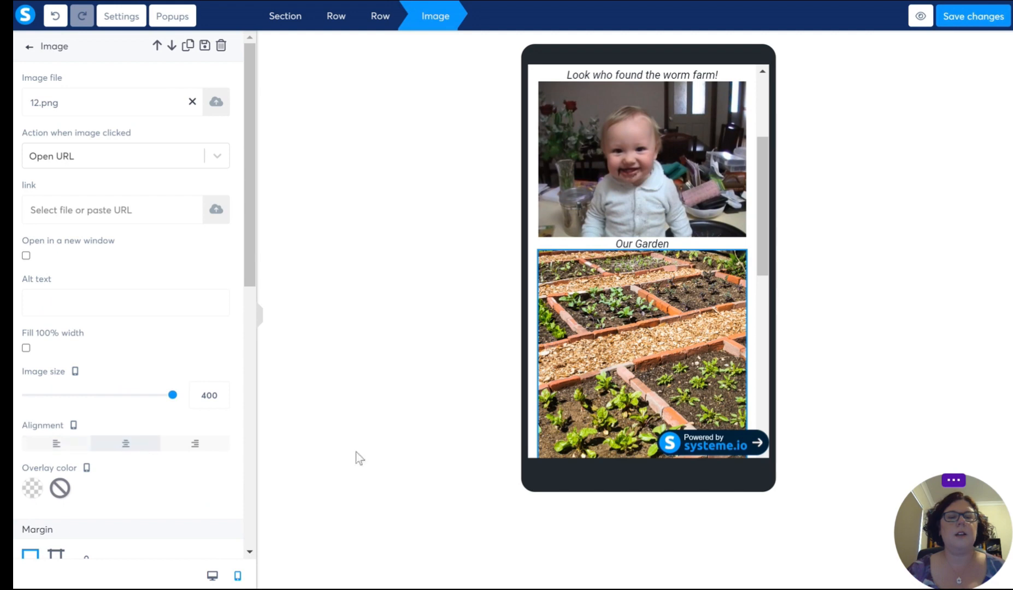
left_click(638, 300)
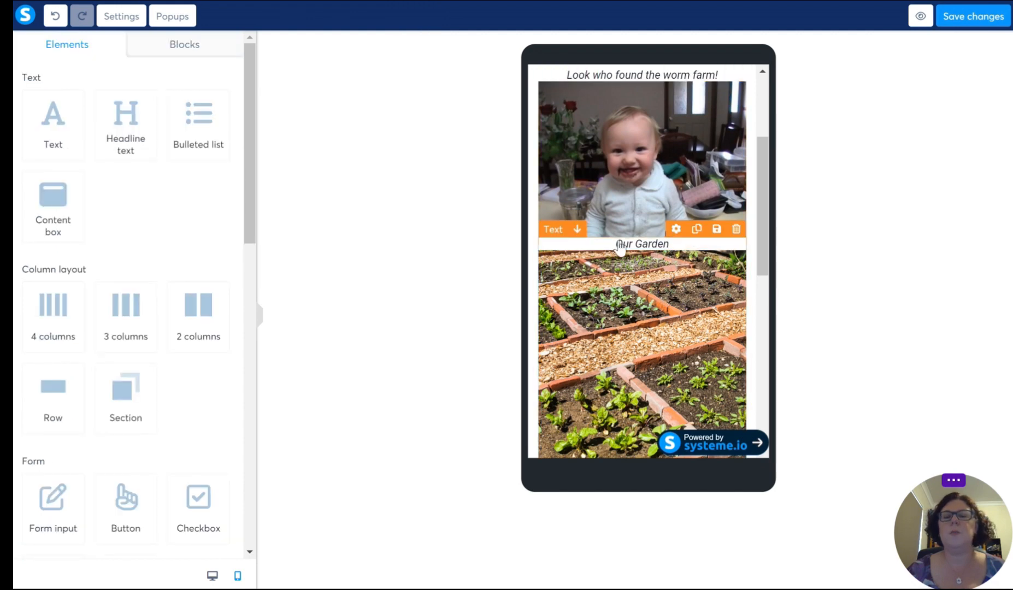
Step: Set the worm farm photo's bottom margin to 20 in the mobile layout, using separate margins per side
left_click(615, 249)
left_click(607, 202)
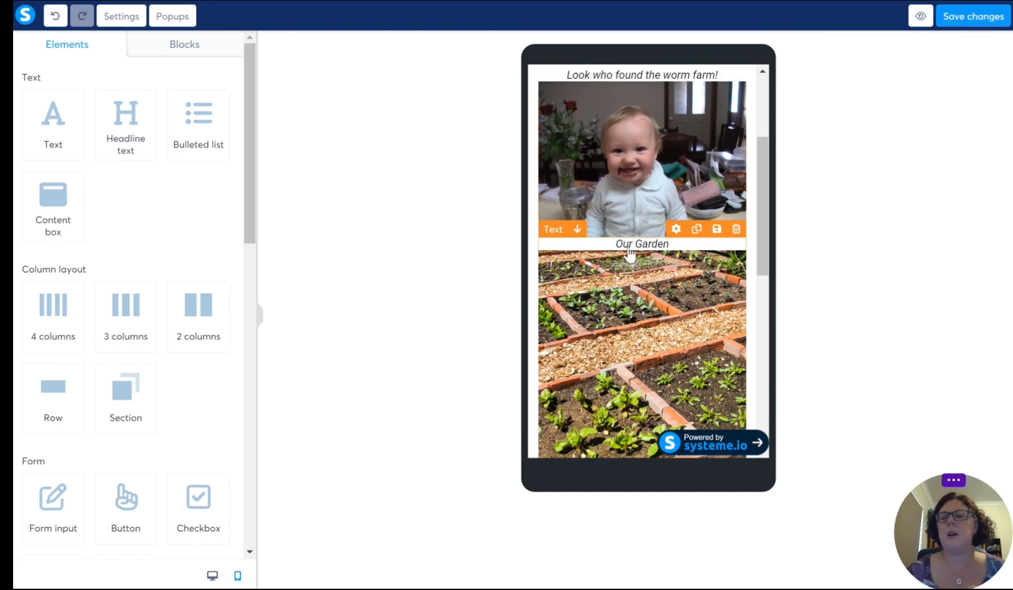
left_click(645, 168)
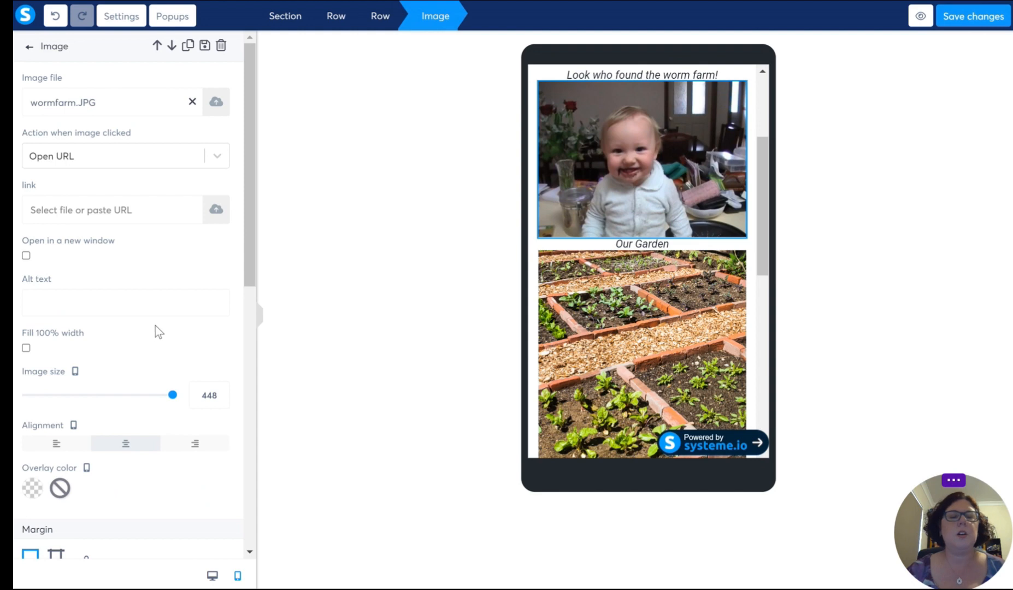
scroll(112, 311, "down", 5)
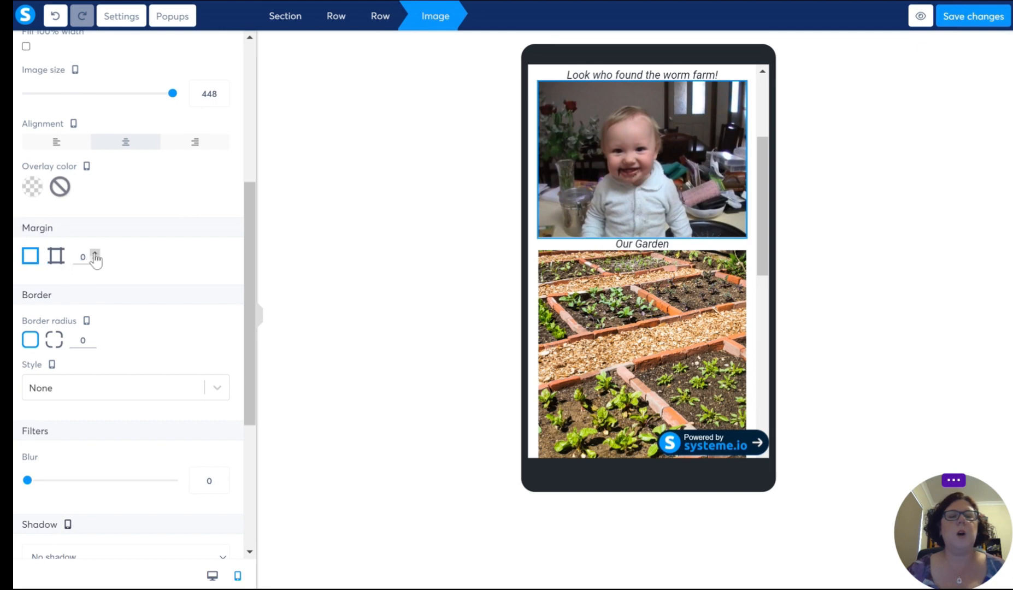
left_click(55, 257)
scroll(93, 385, "down", 2)
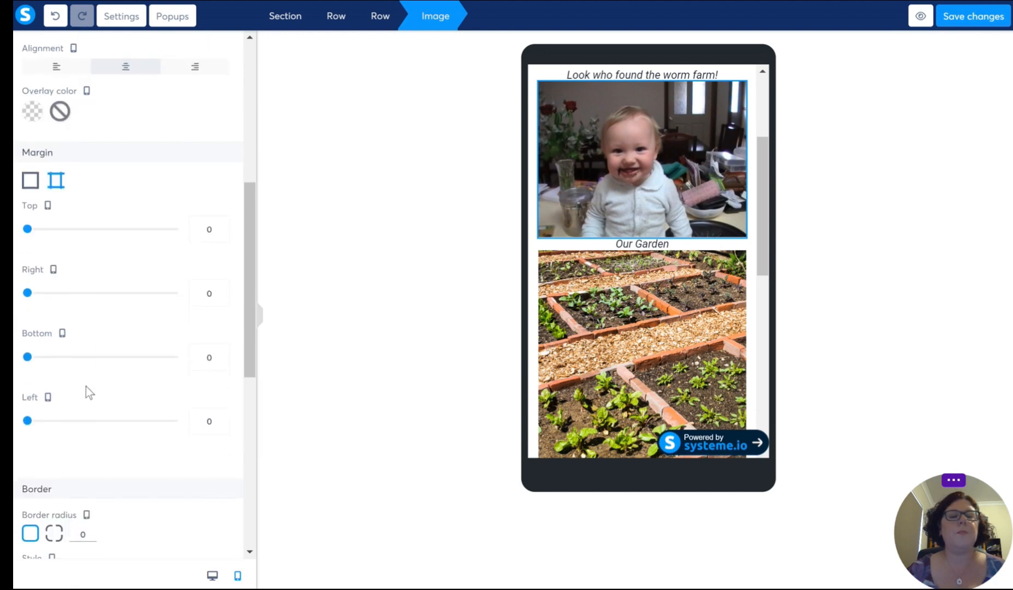
left_click(220, 354)
left_click(221, 355)
left_click(220, 355)
left_click(220, 355)
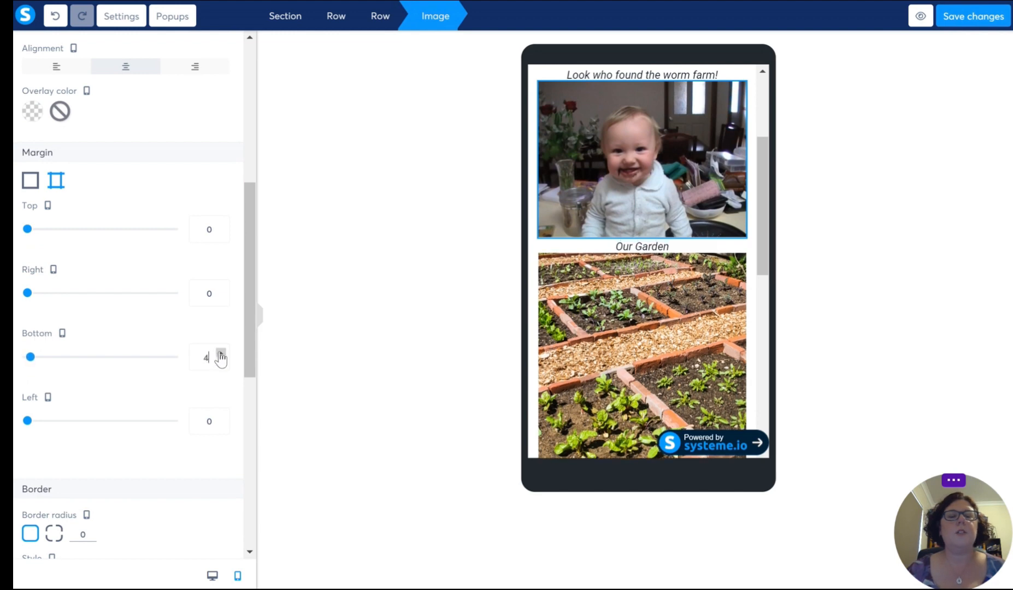
left_click(220, 354)
left_click(221, 355)
left_click(221, 354)
left_click(220, 355)
left_click(220, 355)
left_click(220, 354)
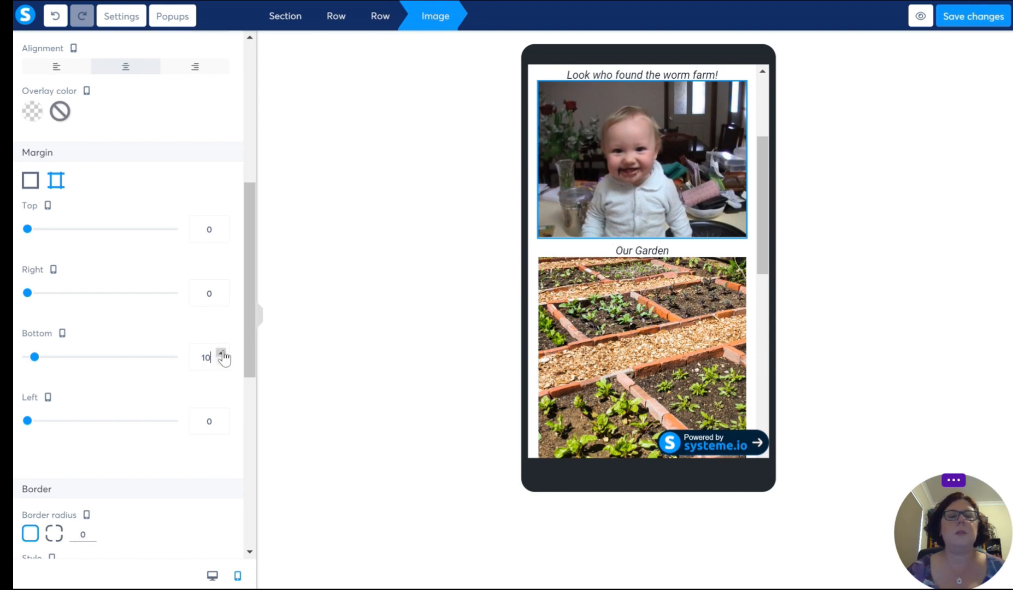
left_click(220, 355)
left_click(220, 354)
left_click(220, 355)
left_click(220, 354)
left_click(220, 354)
left_click(220, 354)
left_click(220, 354)
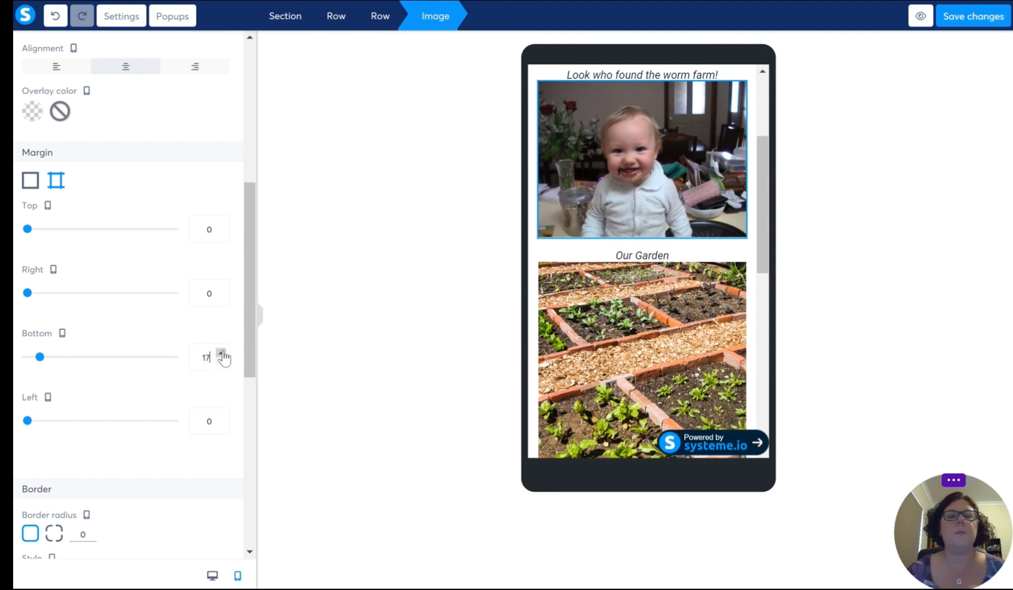
left_click(221, 354)
left_click(221, 354)
left_click(221, 354)
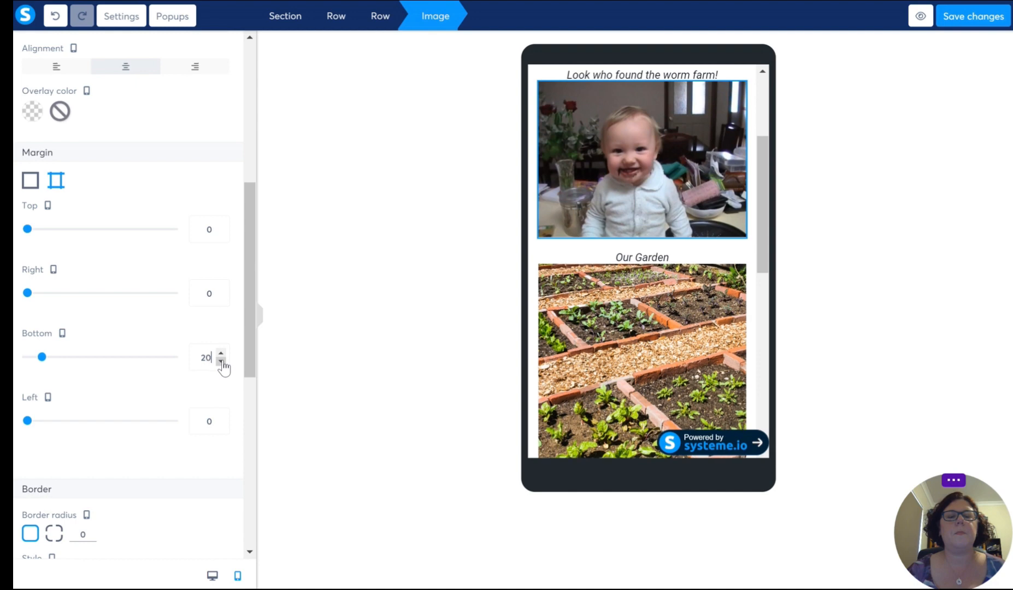
left_click(704, 255)
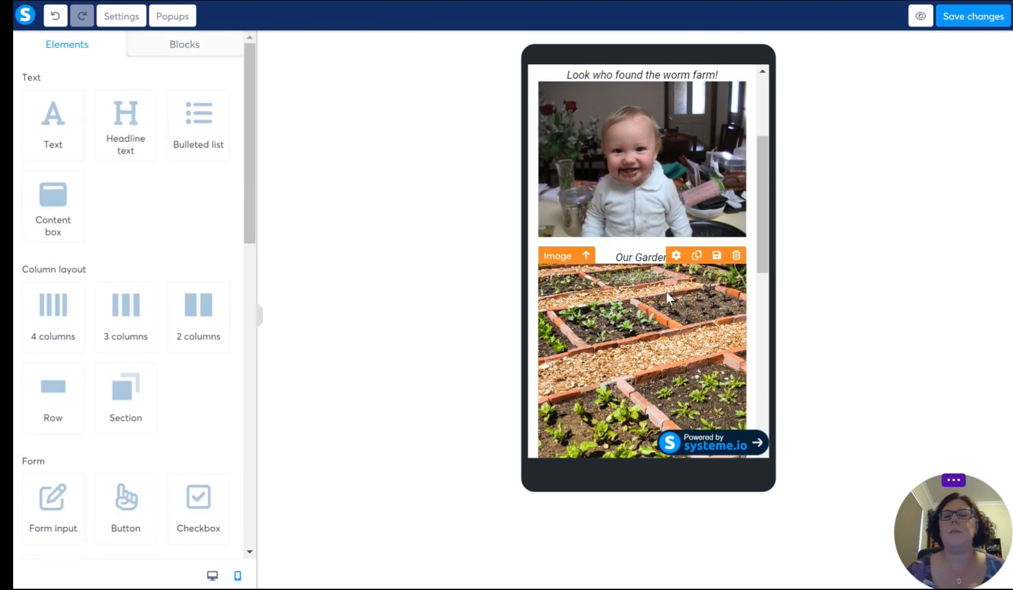
Step: Check the mobile About page from header to footer, save it, and open the Post list page for editing
scroll(667, 292, "up", 3)
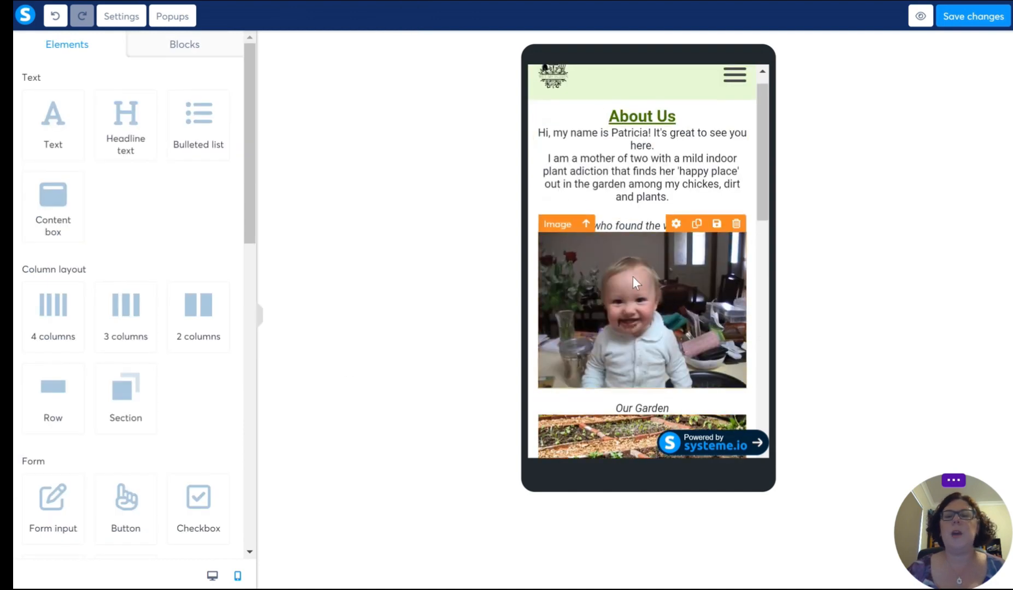
scroll(652, 295, "down", 6)
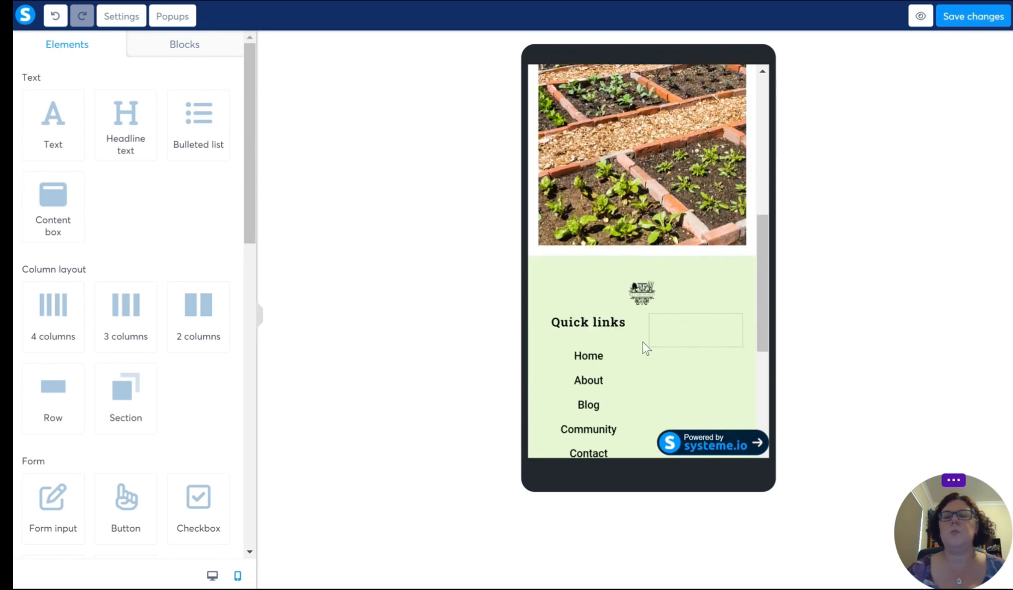
scroll(633, 360, "down", 4)
scroll(625, 351, "up", 5)
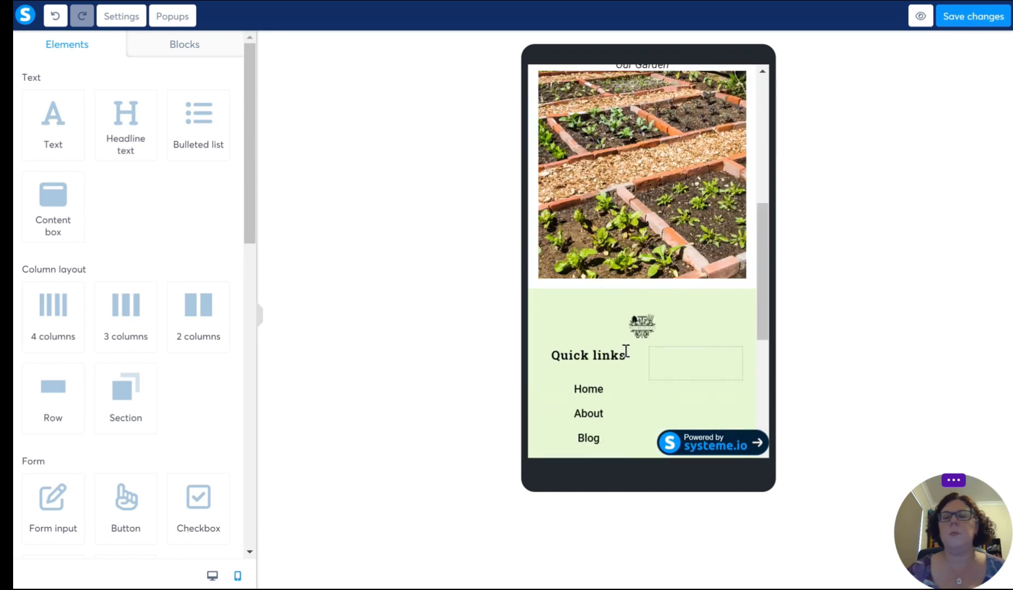
scroll(628, 353, "up", 6)
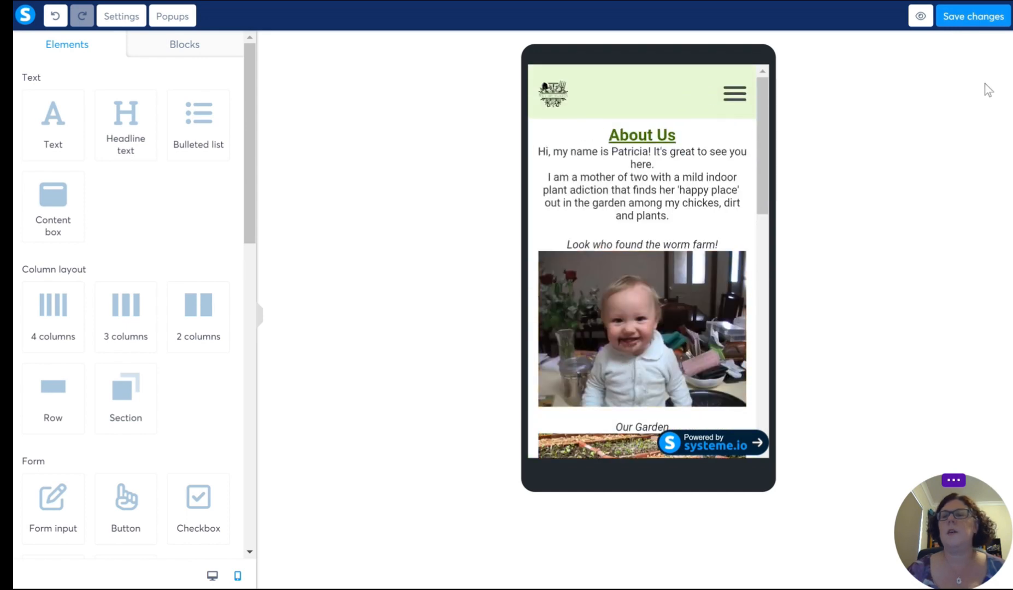
left_click(986, 19)
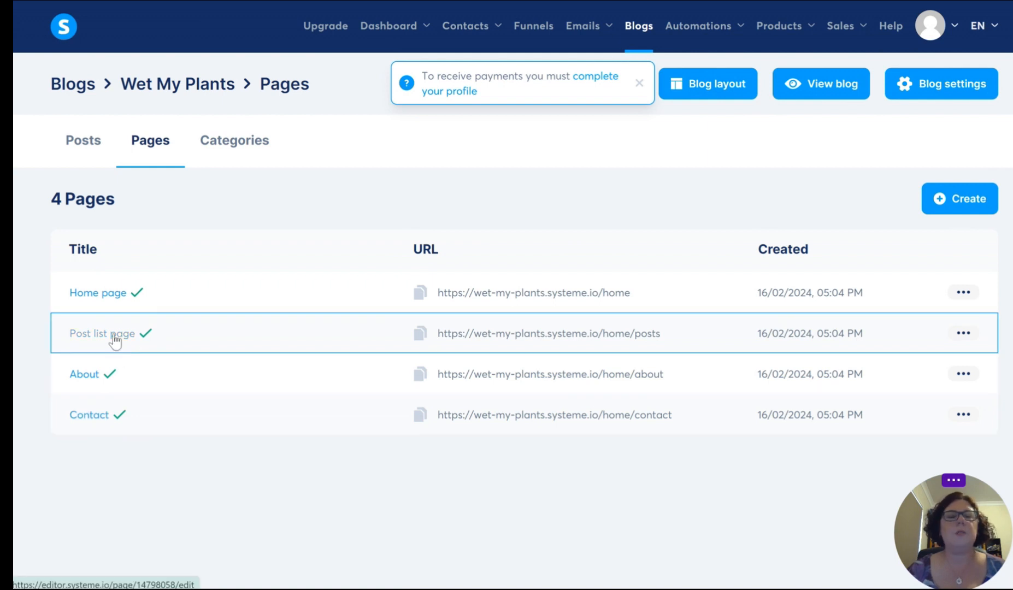
left_click(586, 362)
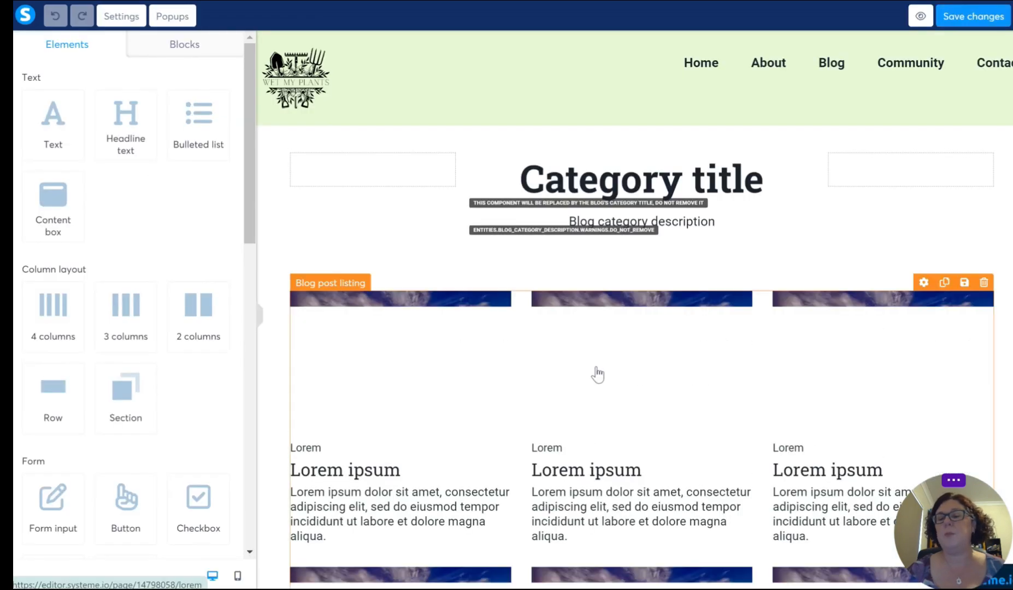
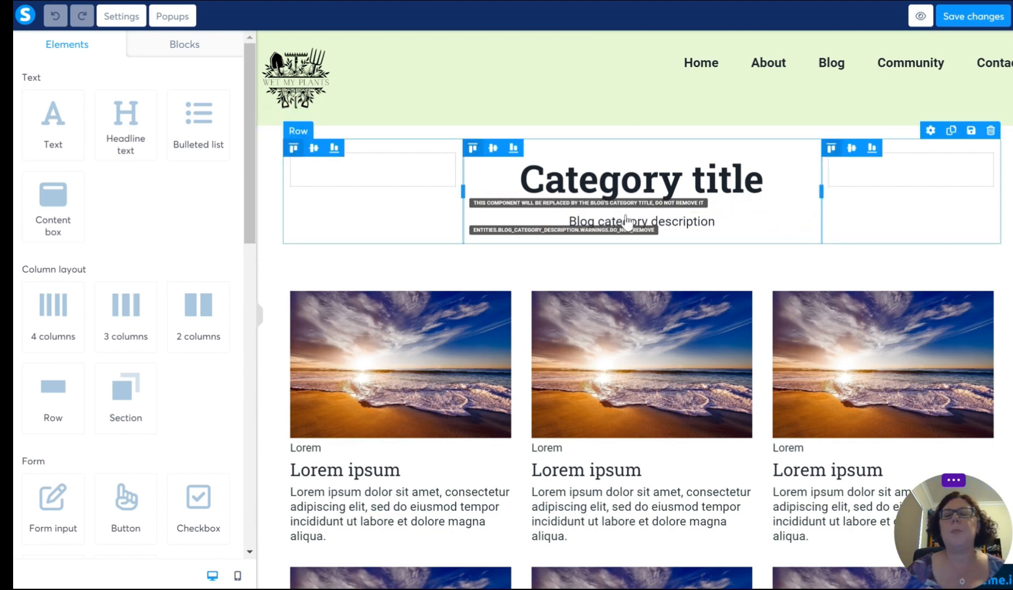
Step: Look over the Post list page from the category title down to the pagination and footer
scroll(514, 271, "down", 2)
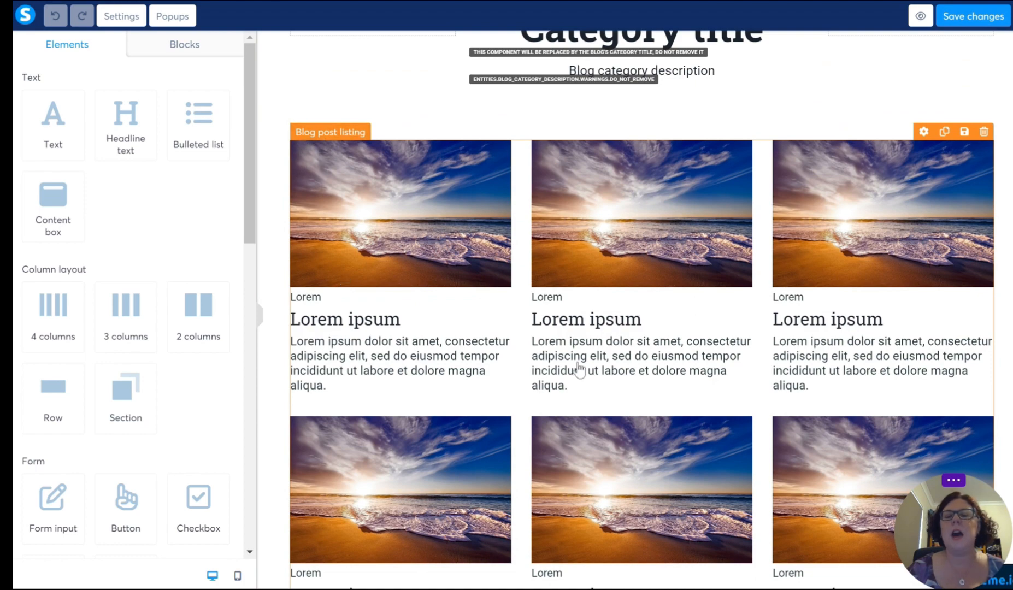
scroll(572, 366, "down", 5)
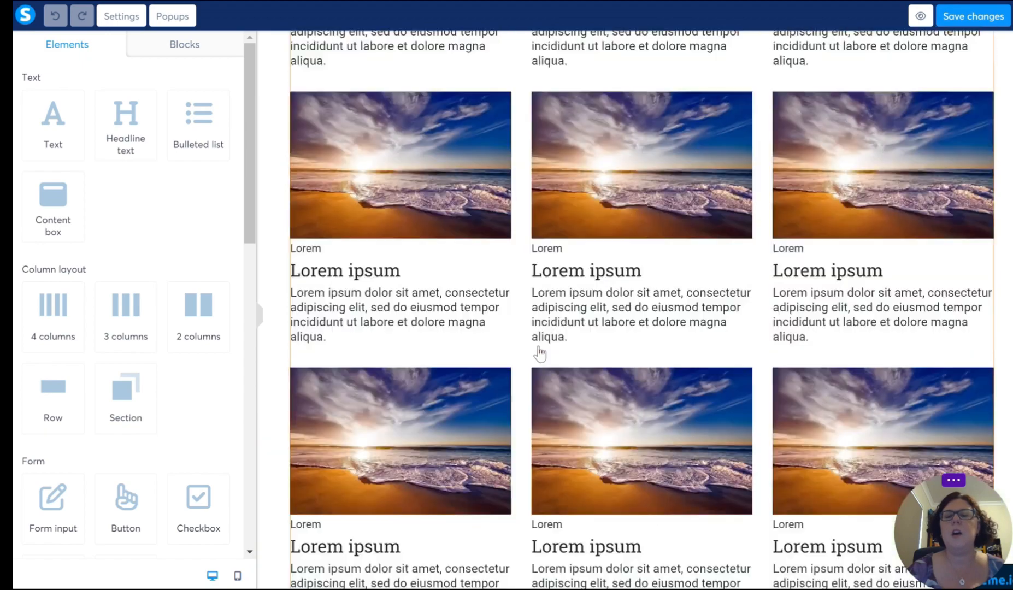
scroll(538, 354, "down", 3)
scroll(538, 354, "down", 6)
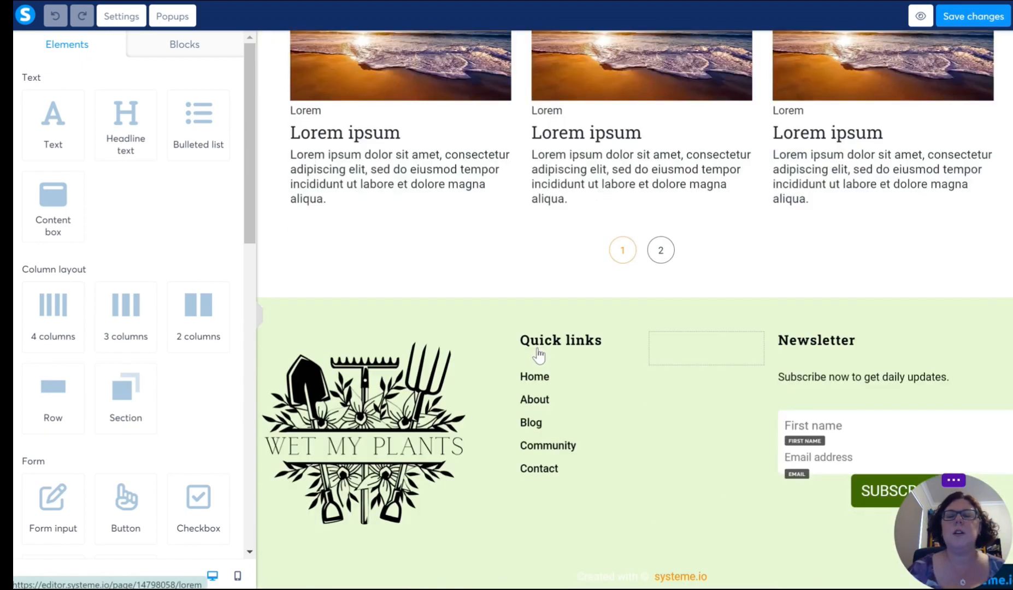
scroll(538, 355, "up", 8)
scroll(538, 355, "up", 4)
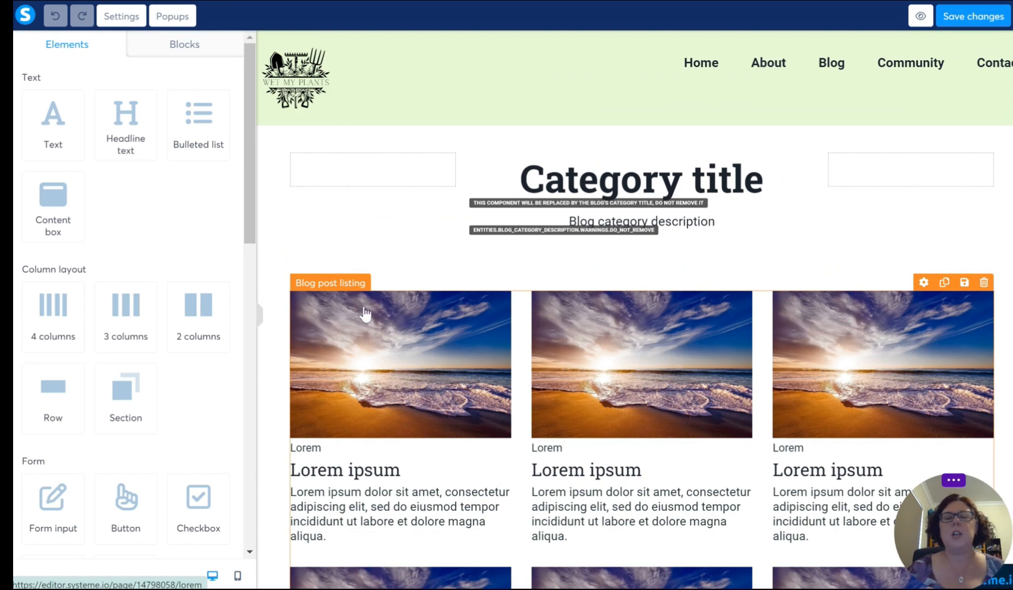
Step: Try the blog post listing layout that mixes wide and narrow cards, and review how the posts are arranged
left_click(324, 297)
scroll(325, 297, "down", 4)
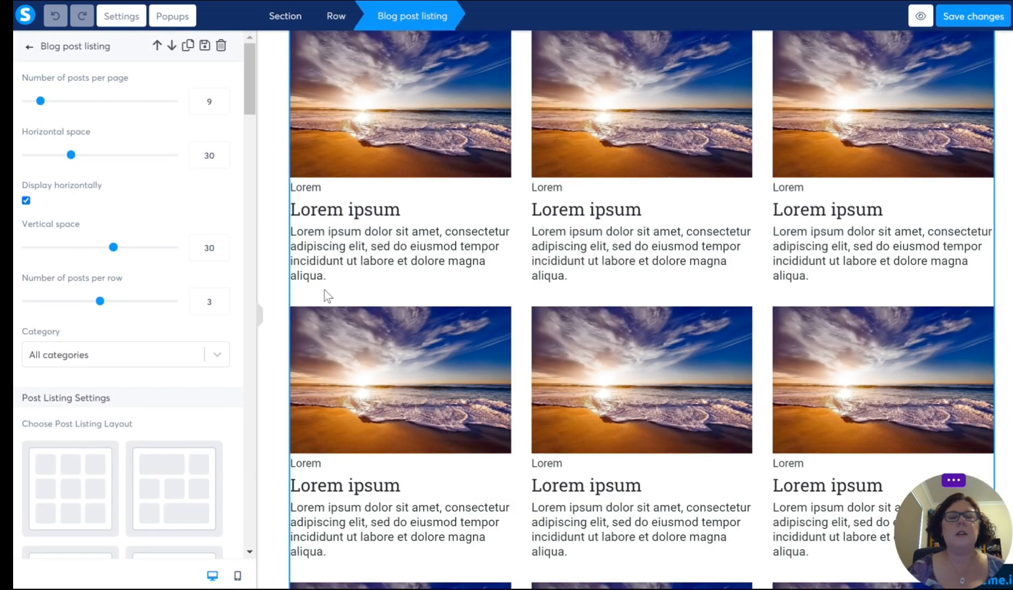
scroll(75, 345, "down", 4)
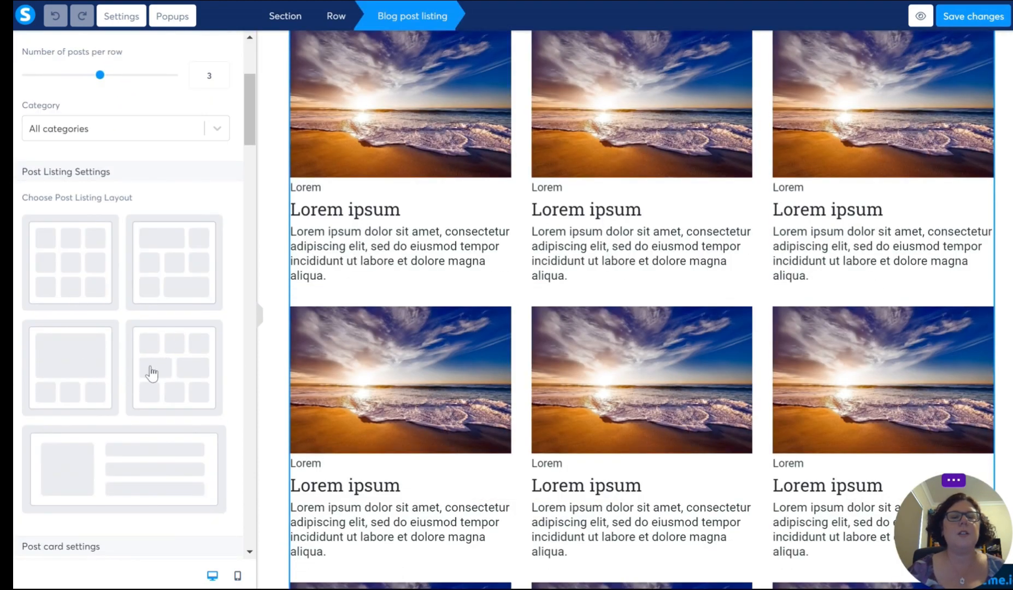
scroll(140, 463, "down", 3)
scroll(133, 448, "up", 3)
left_click(179, 271)
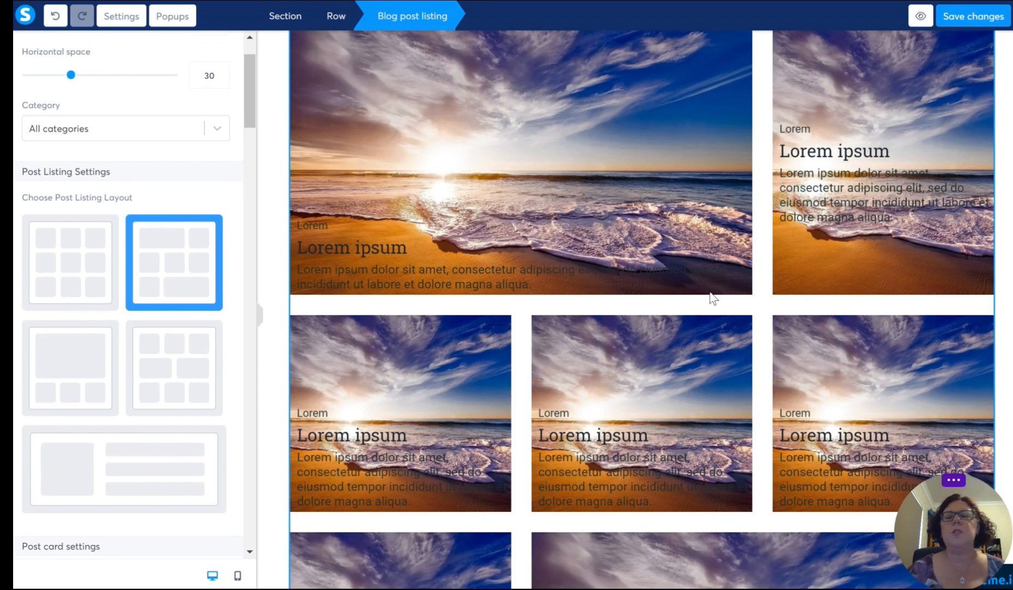
left_click(811, 324)
scroll(794, 316, "up", 3)
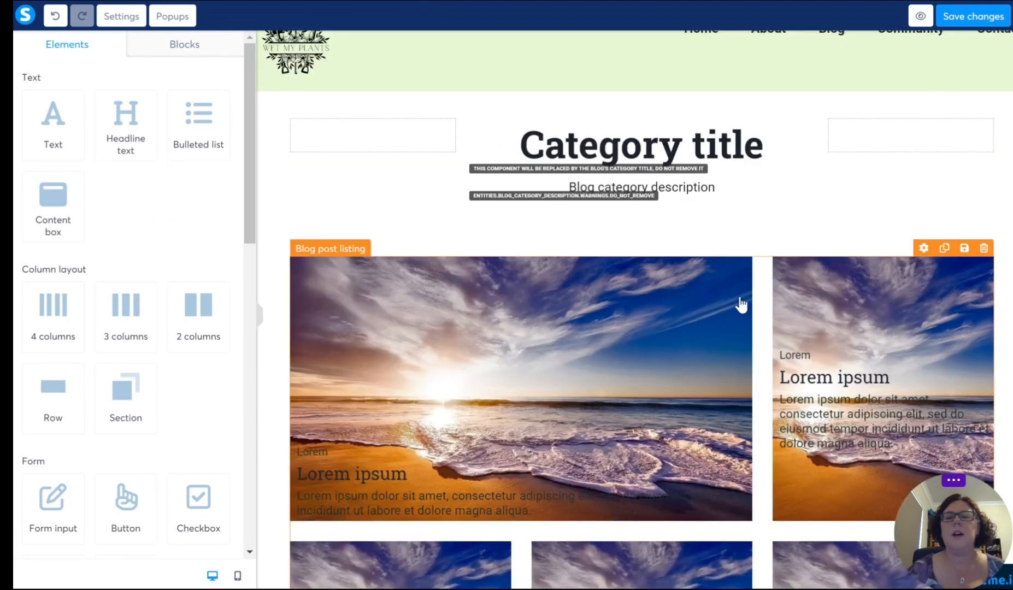
scroll(721, 295, "down", 1)
scroll(692, 388, "down", 10)
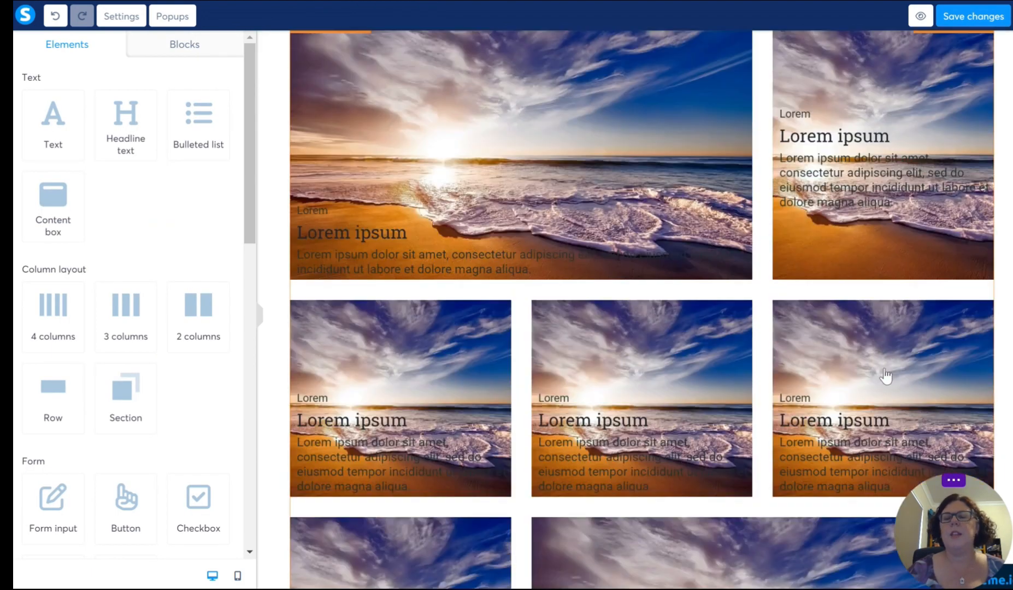
scroll(541, 317, "up", 5)
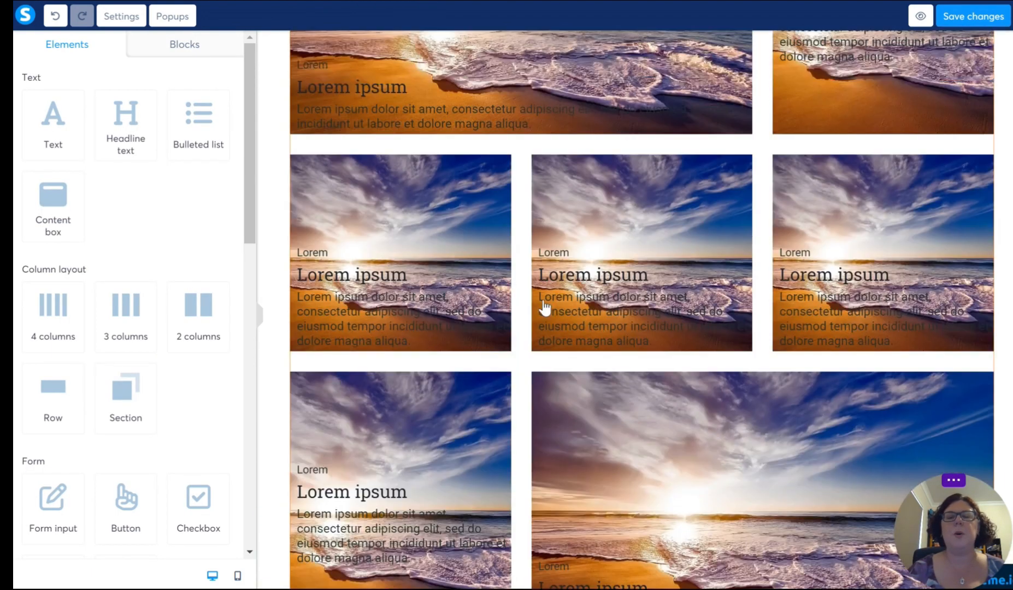
Step: Try the layout with one large post above three small ones, and the layout with a large post beside a list
left_click(459, 242)
left_click(62, 306)
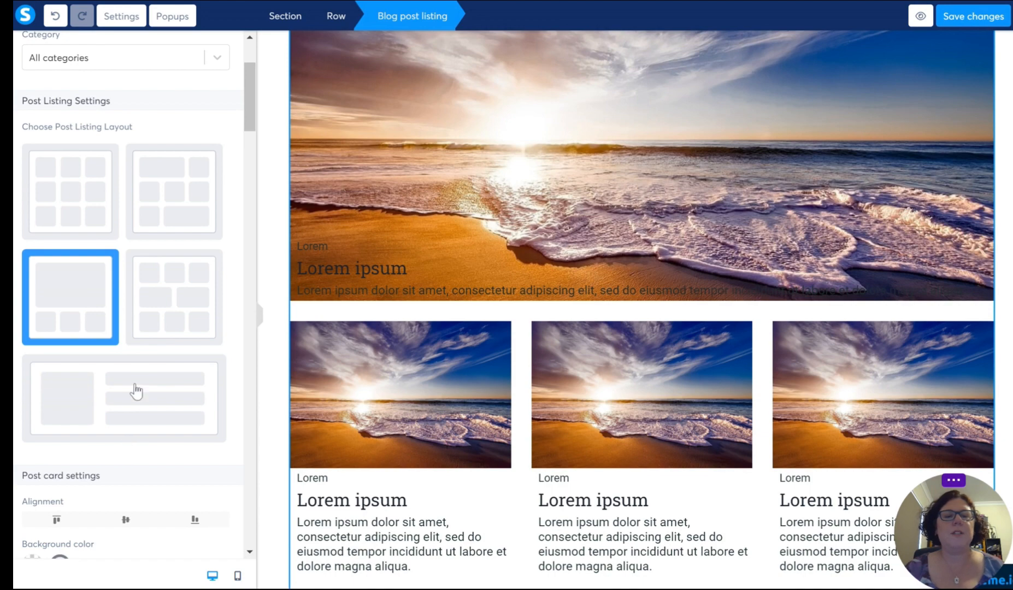
left_click(145, 413)
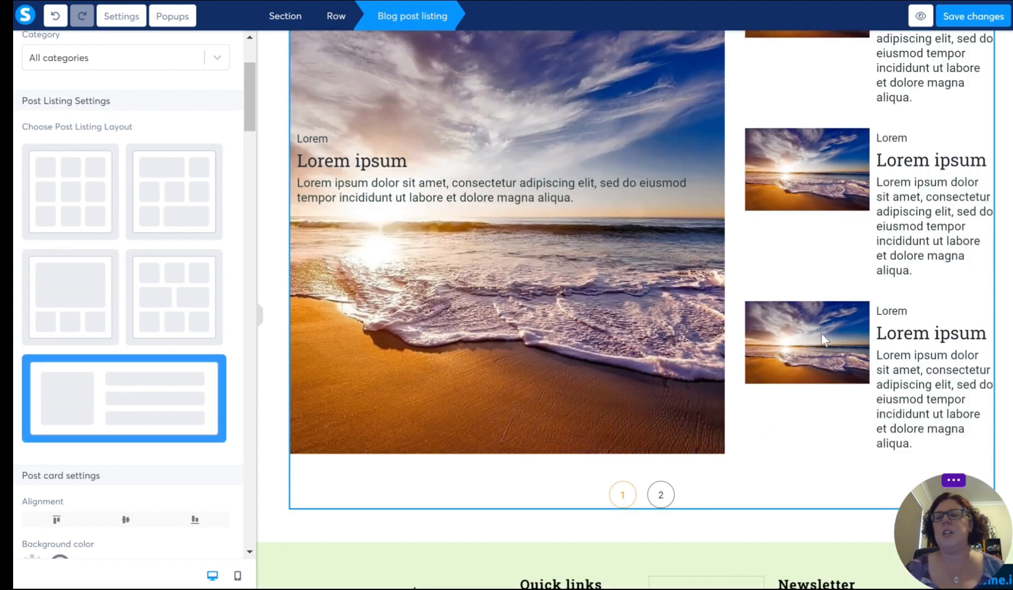
Step: Set the blog post listing to the even three-by-three grid layout and check it down to the pagination
left_click(76, 211)
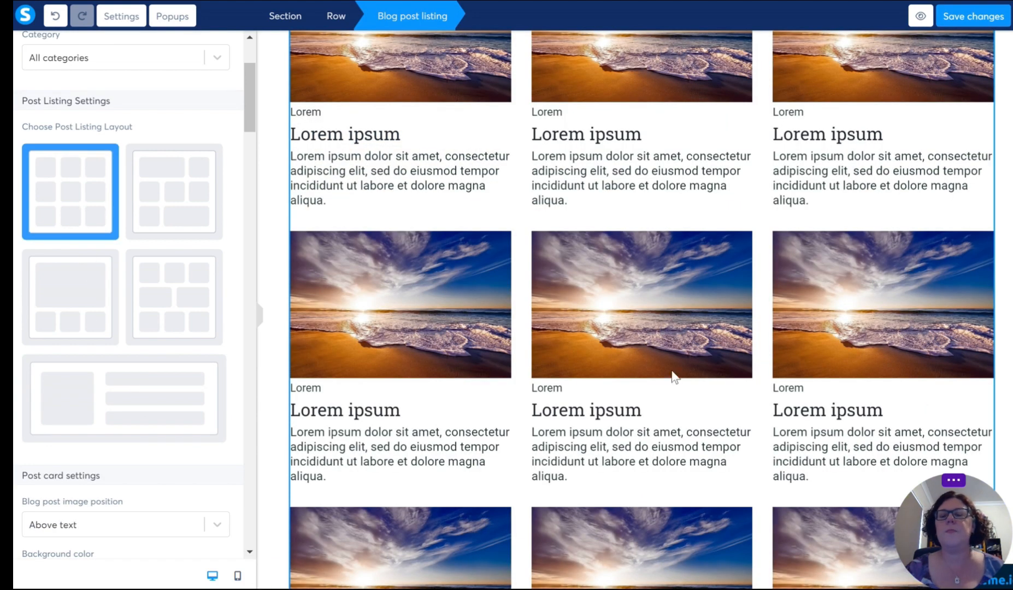
left_click(715, 216)
scroll(715, 221, "up", 3)
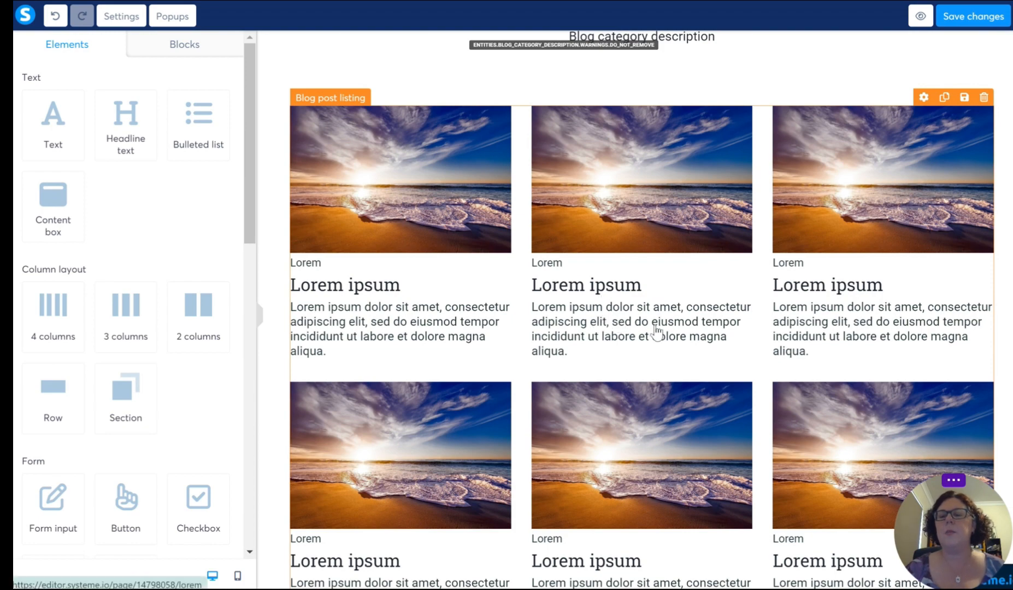
scroll(608, 334, "down", 10)
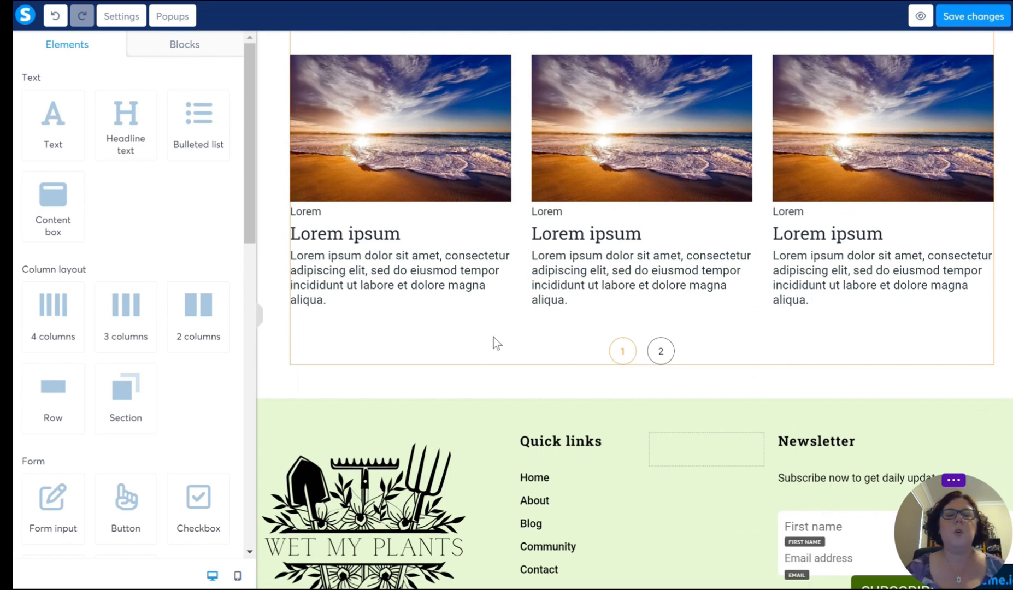
Step: Set the blog post listing's active pagination colour to bright green, hex 7EE40A
left_click(493, 337)
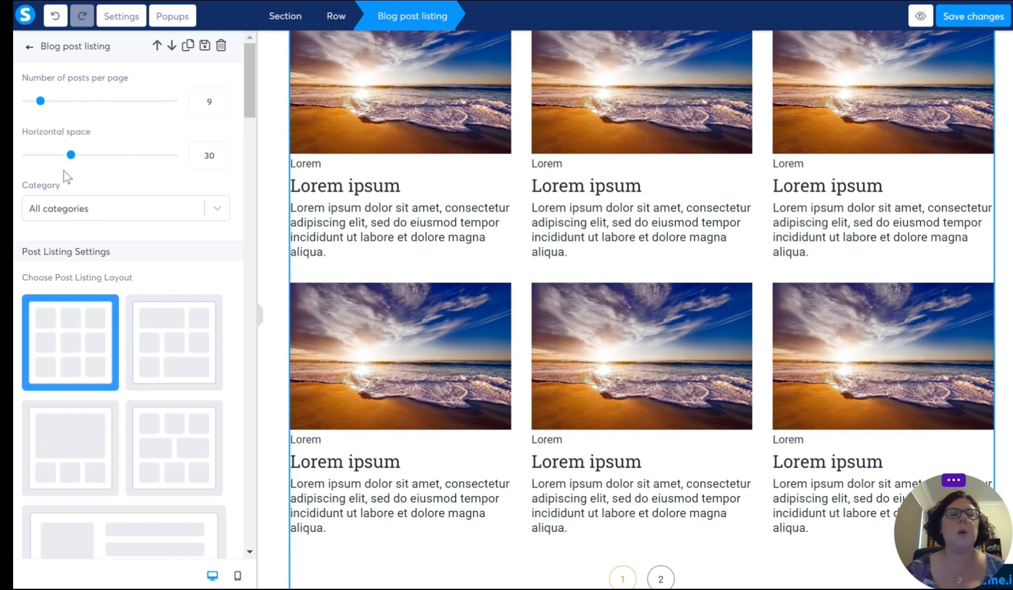
scroll(93, 213, "down", 9)
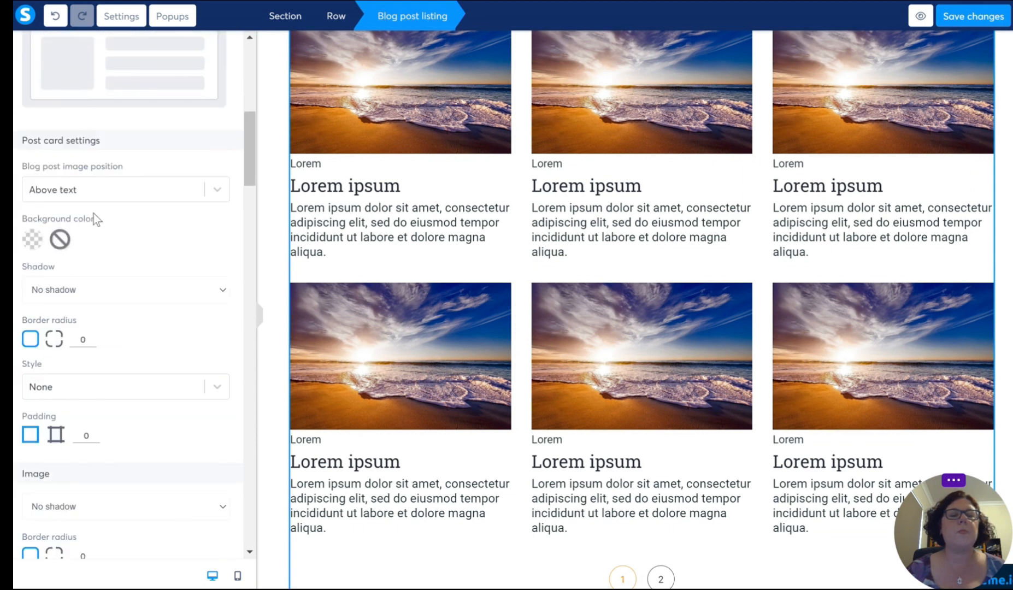
scroll(116, 314, "down", 7)
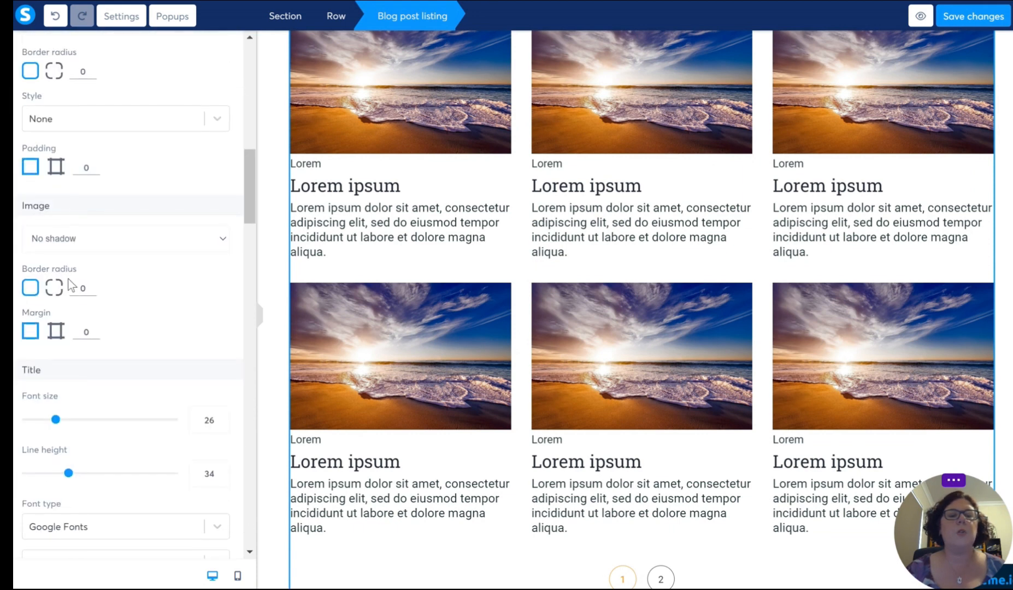
scroll(67, 325, "down", 7)
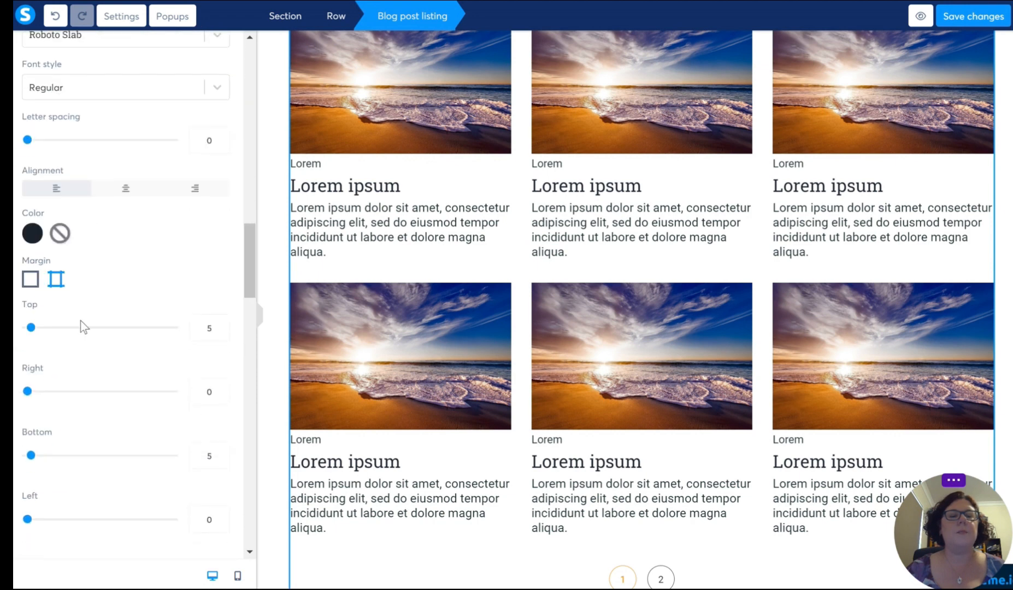
scroll(93, 275, "down", 12)
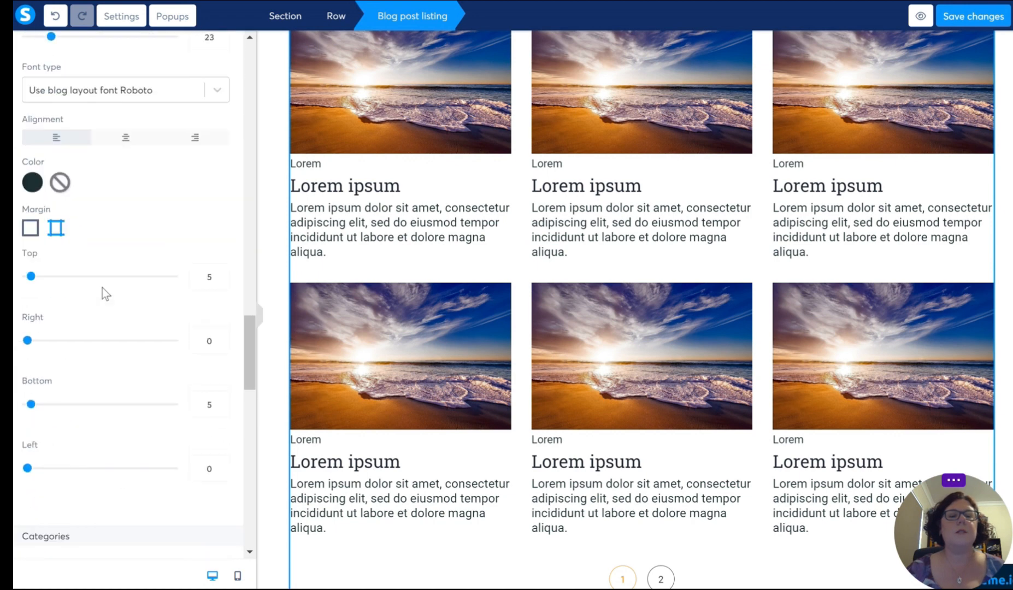
scroll(137, 230, "down", 15)
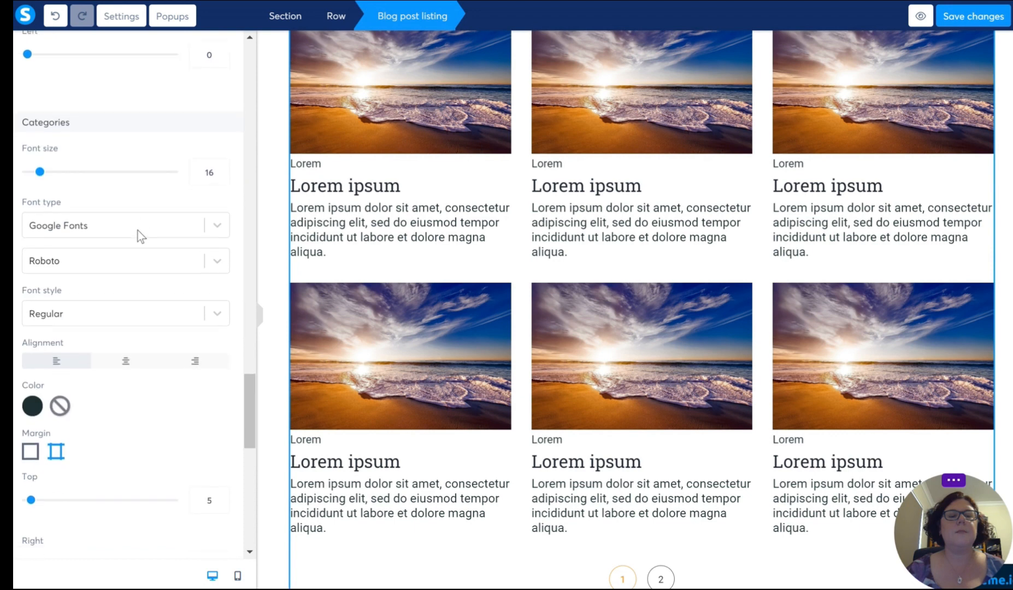
scroll(134, 237, "down", 10)
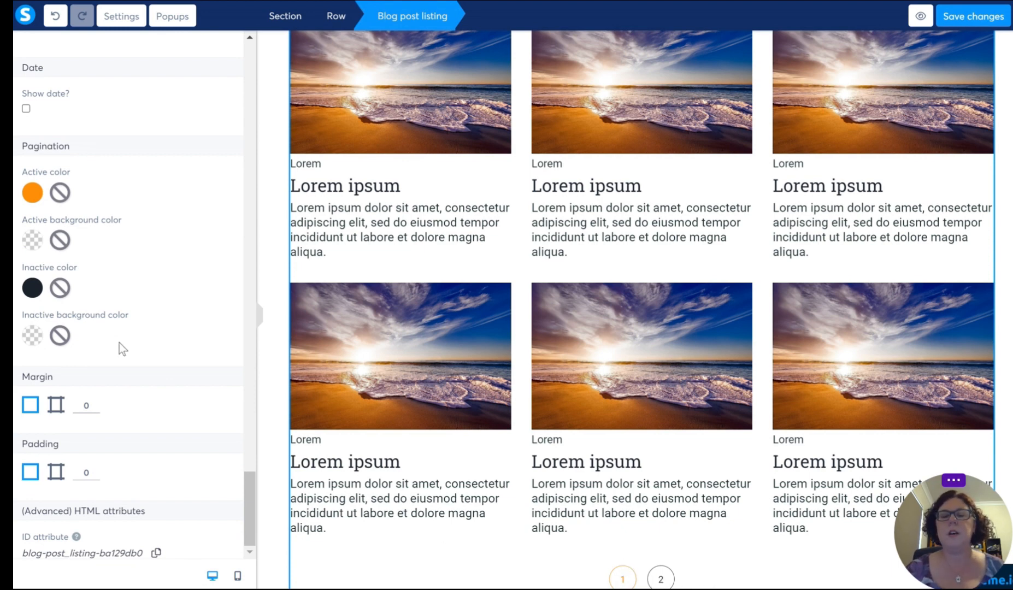
left_click(32, 193)
left_click(175, 253)
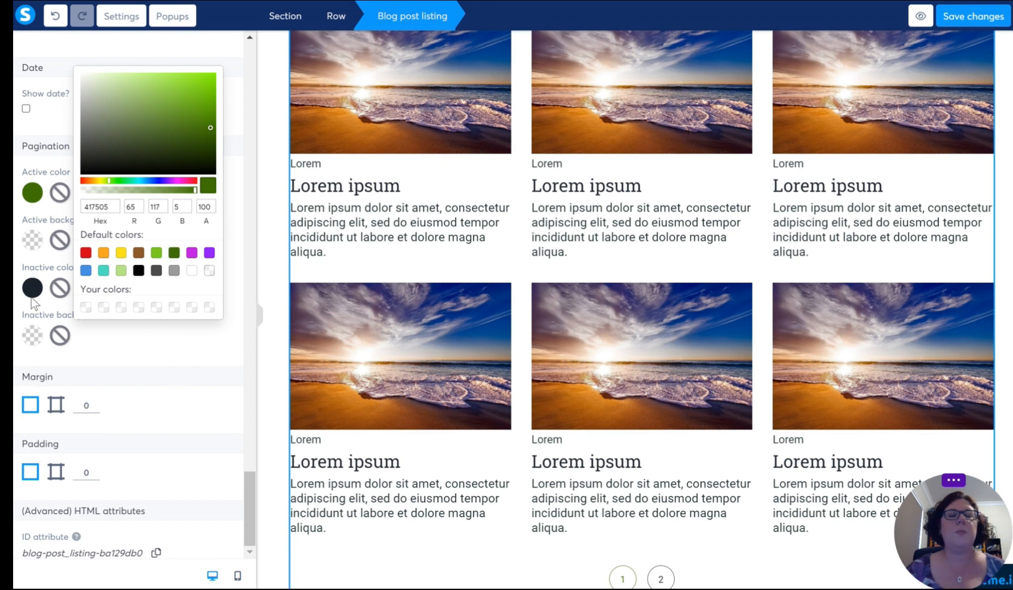
left_click(206, 331)
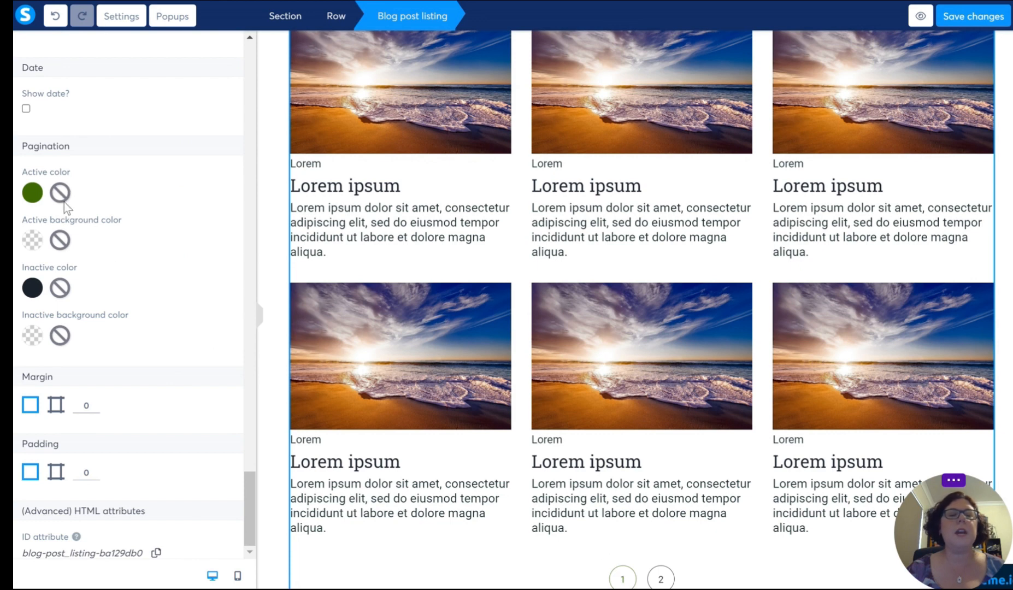
left_click(40, 195)
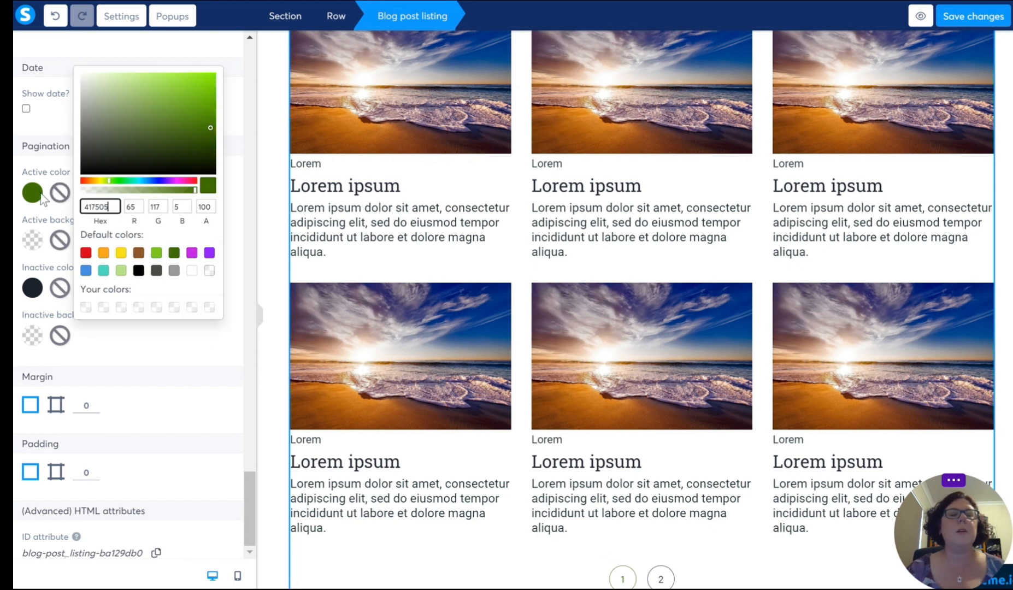
left_click(187, 97)
left_click(210, 83)
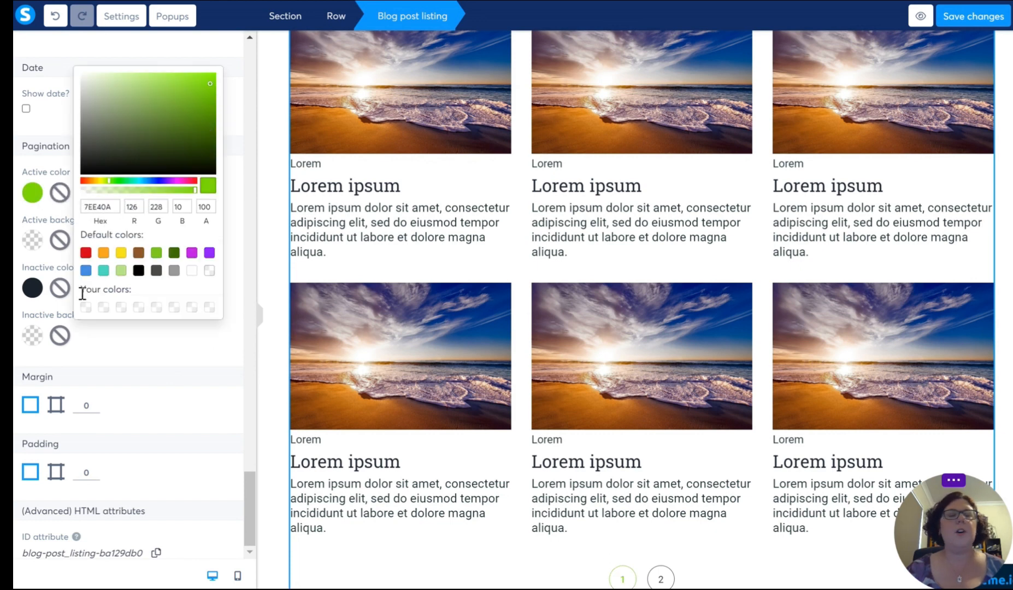
Step: Set the inactive pagination colour to light grey, hex B7BBC0
left_click(31, 293)
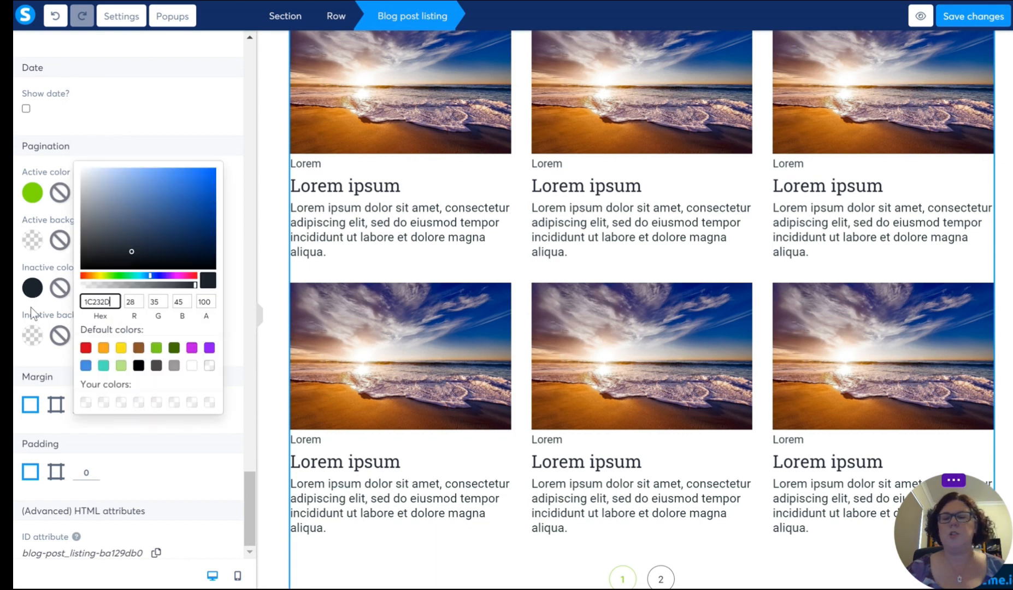
left_click(94, 203)
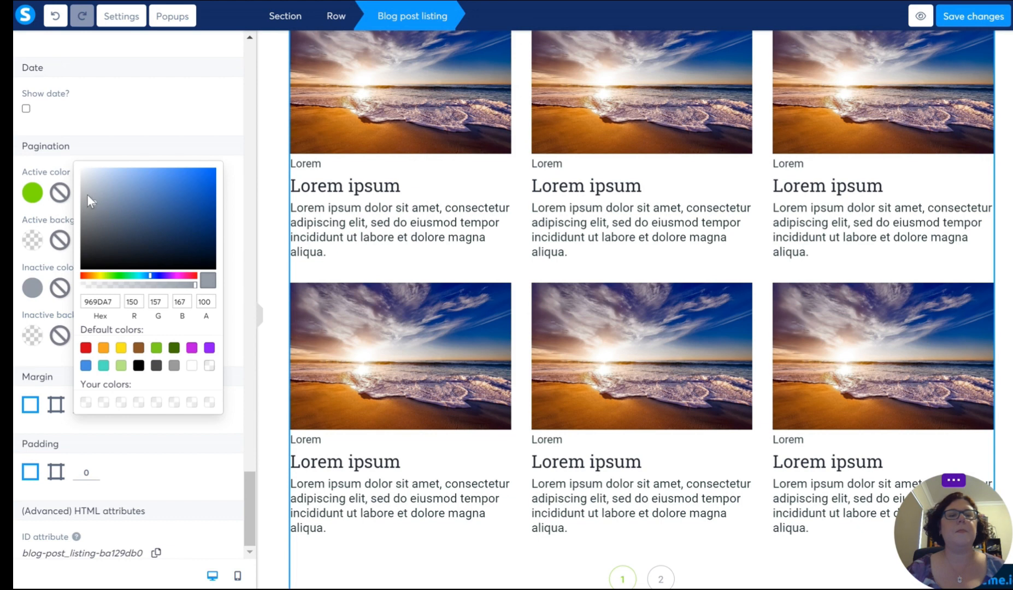
left_click(87, 193)
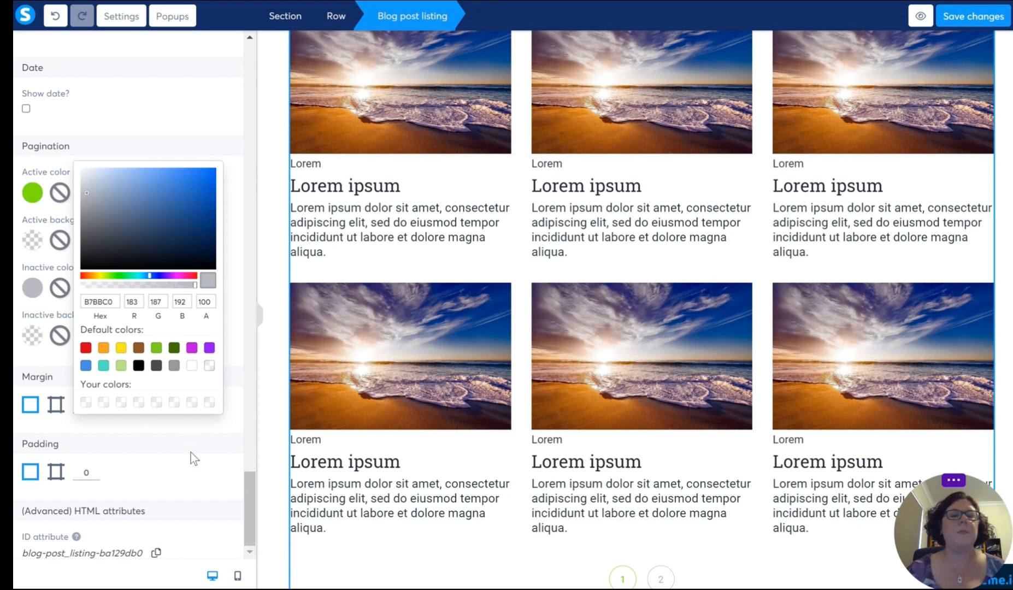
left_click(233, 318)
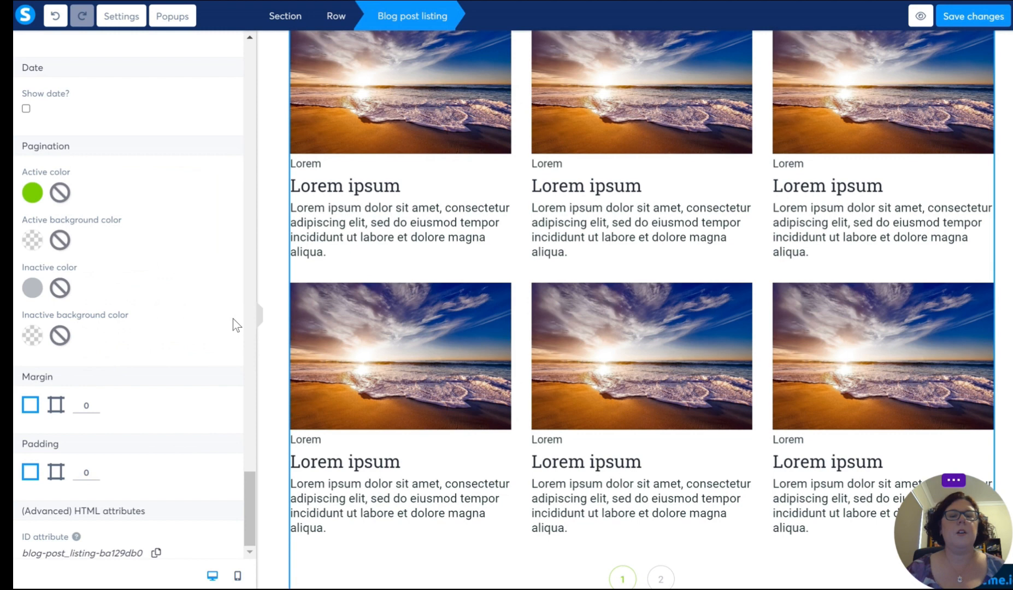
Step: Set the active pagination background colour to pale green, hex EEFFDD, and check the result on the page
left_click(33, 239)
left_click(121, 318)
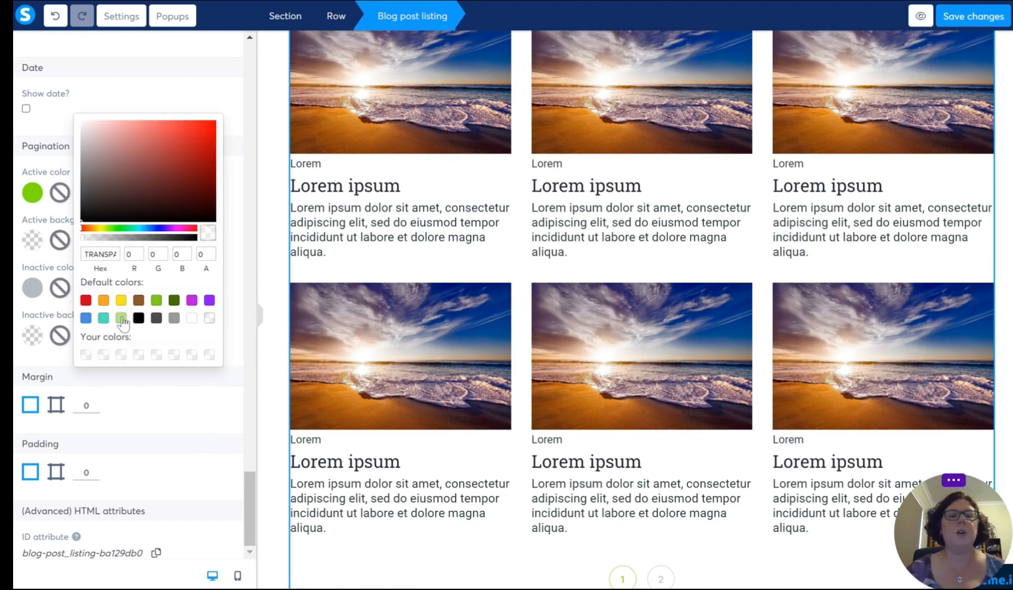
left_click(100, 127)
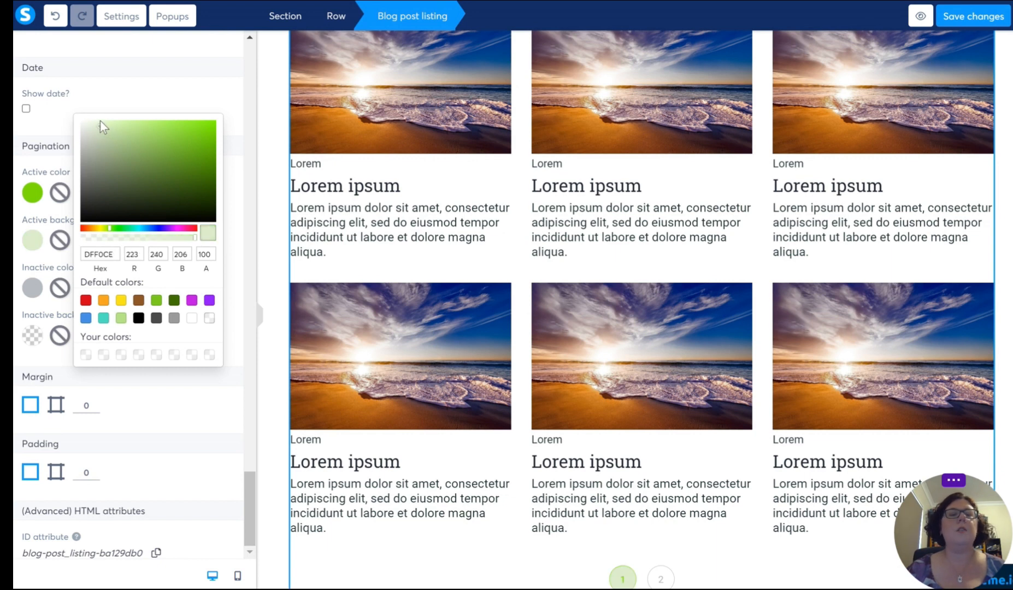
left_click(99, 121)
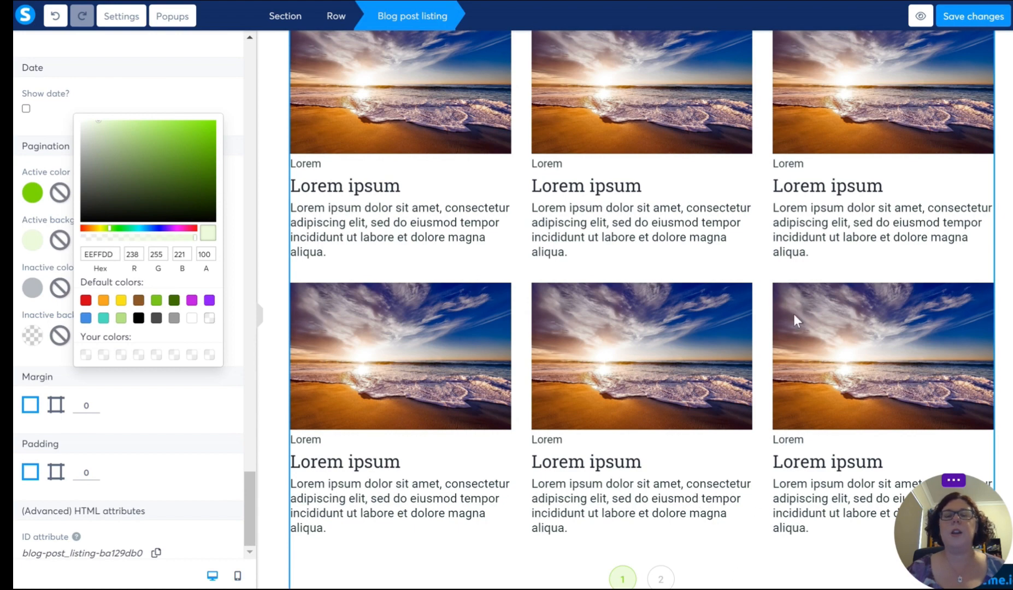
left_click(651, 416)
scroll(651, 417, "down", 4)
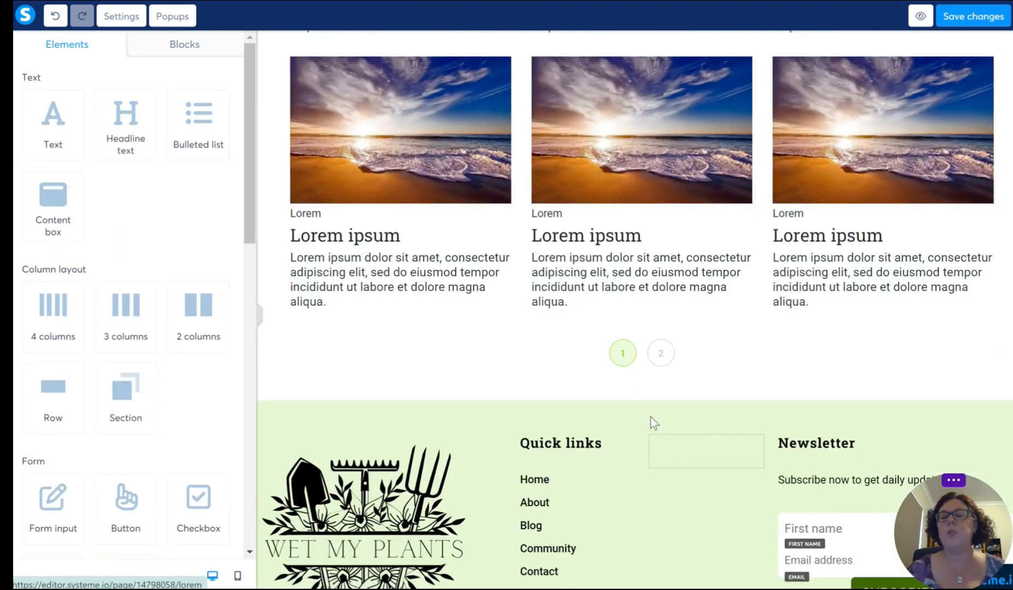
scroll(651, 416, "up", 15)
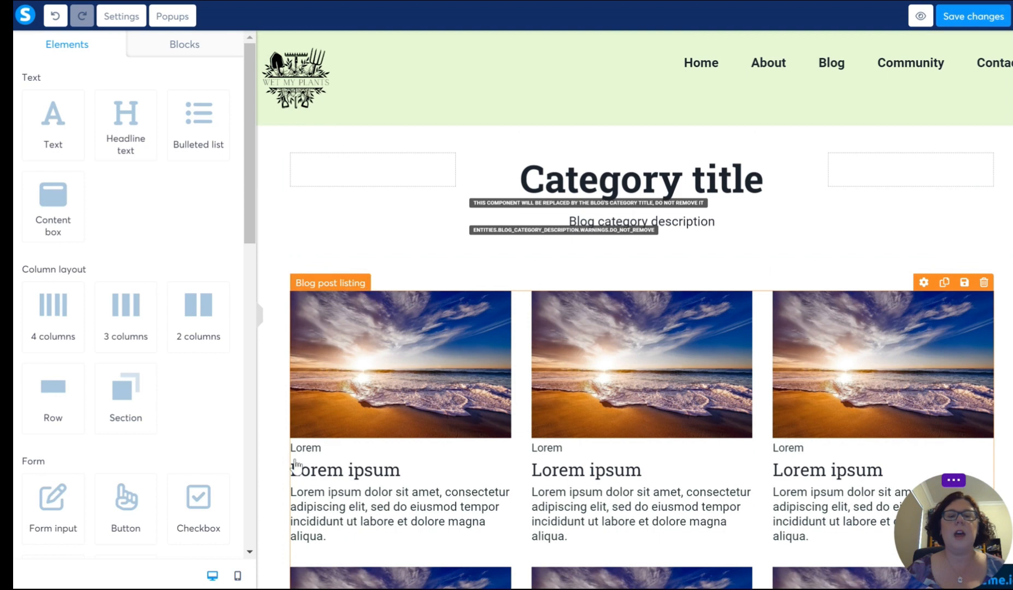
Step: Switch the page to the mobile view and check the post listing down to the pagination
left_click(237, 576)
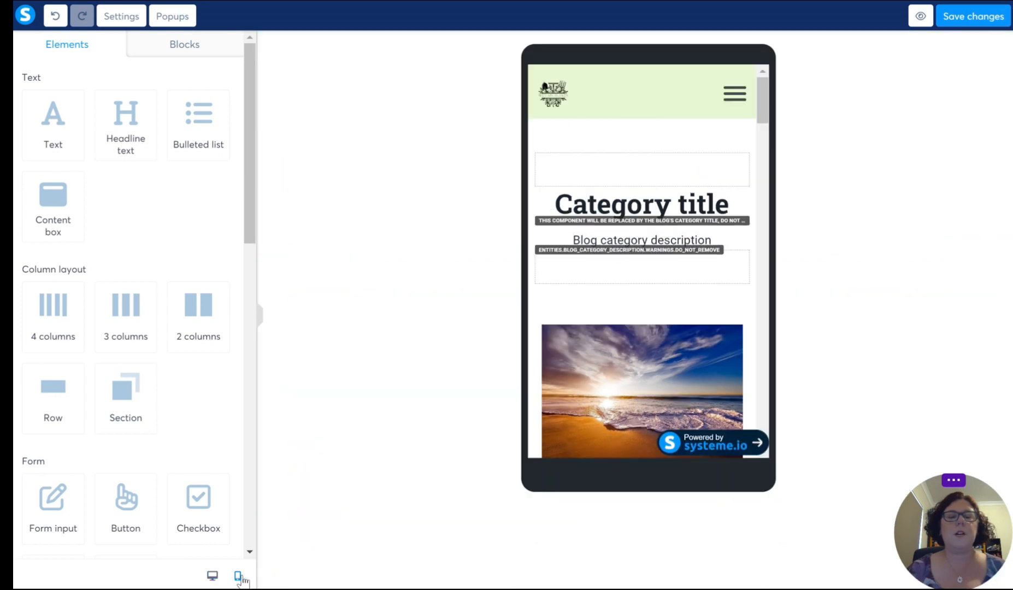
left_click(726, 310)
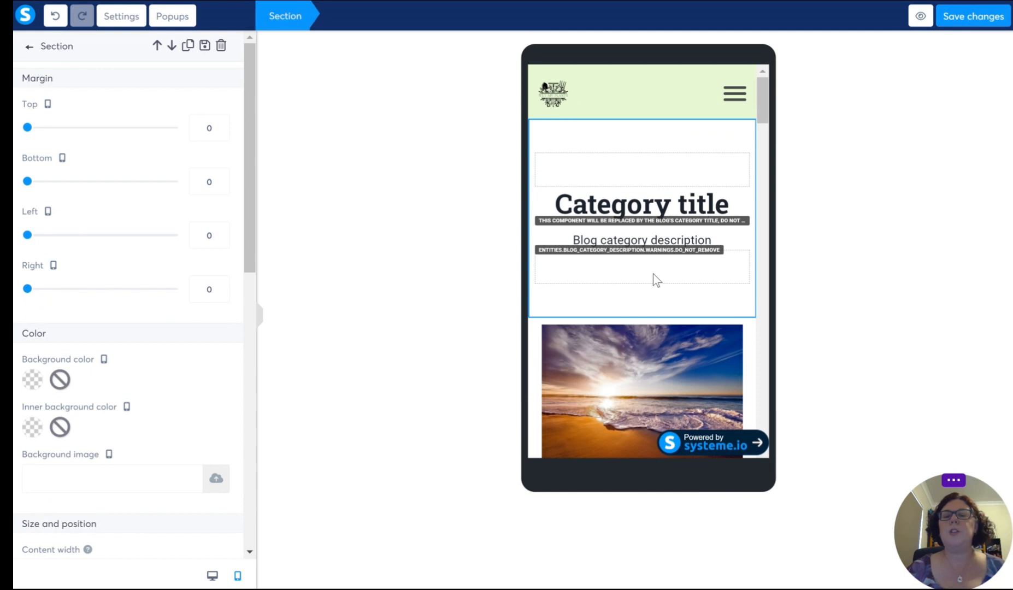
left_click(751, 346)
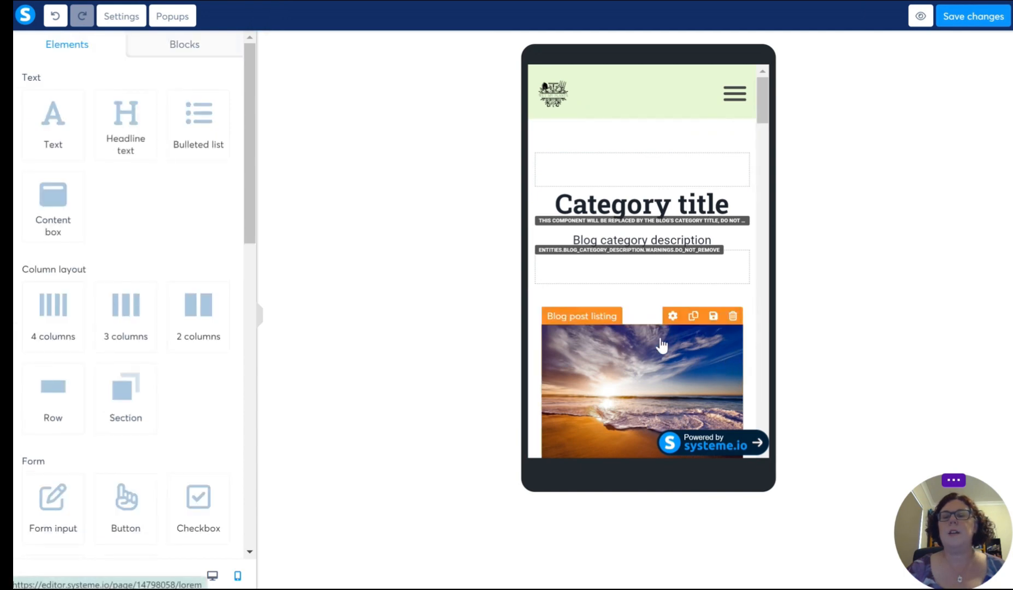
scroll(698, 298, "down", 4)
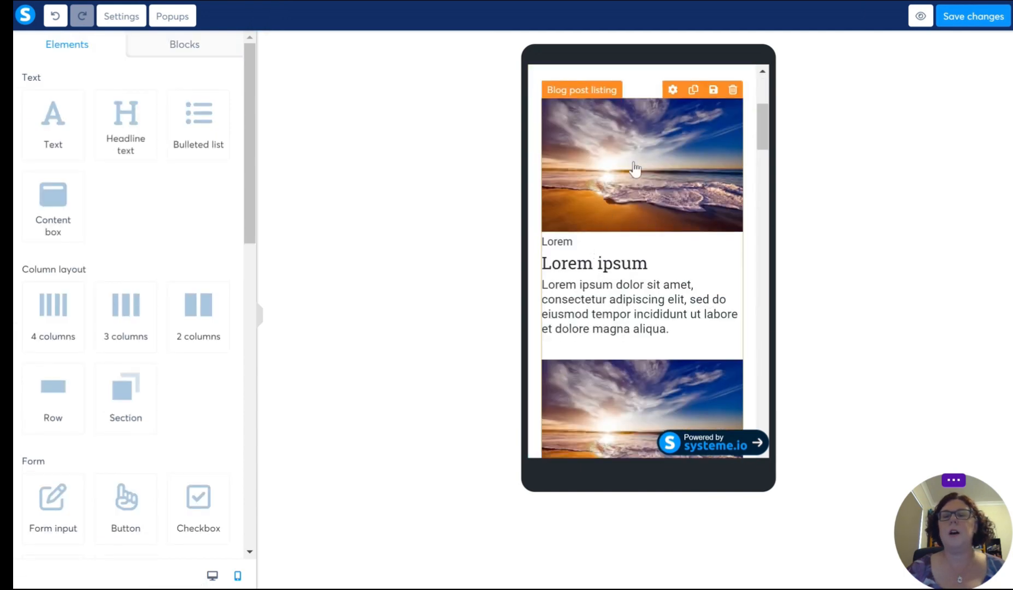
scroll(632, 277, "down", 3)
scroll(632, 277, "down", 5)
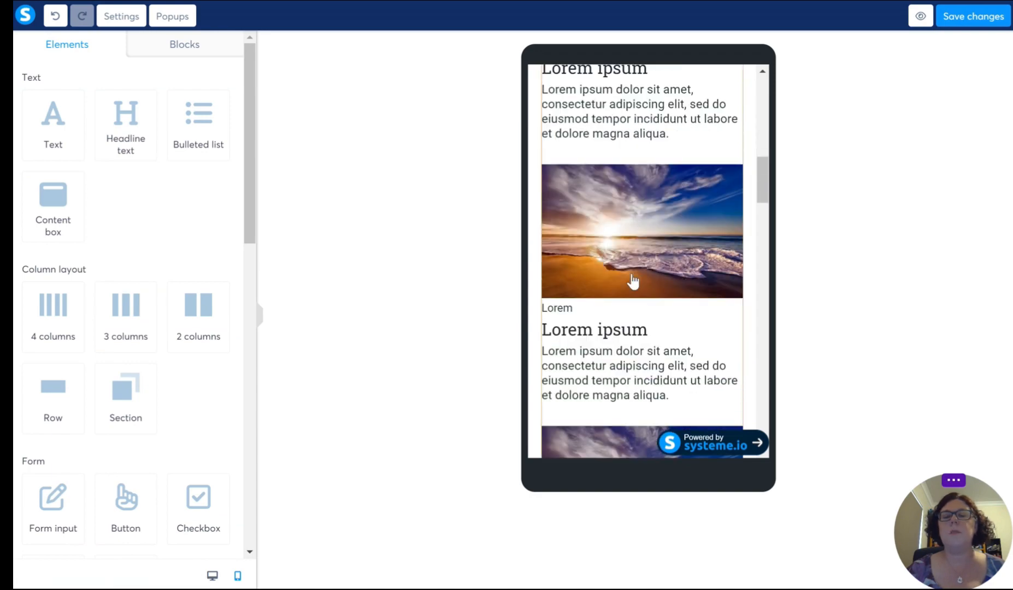
scroll(632, 281, "down", 5)
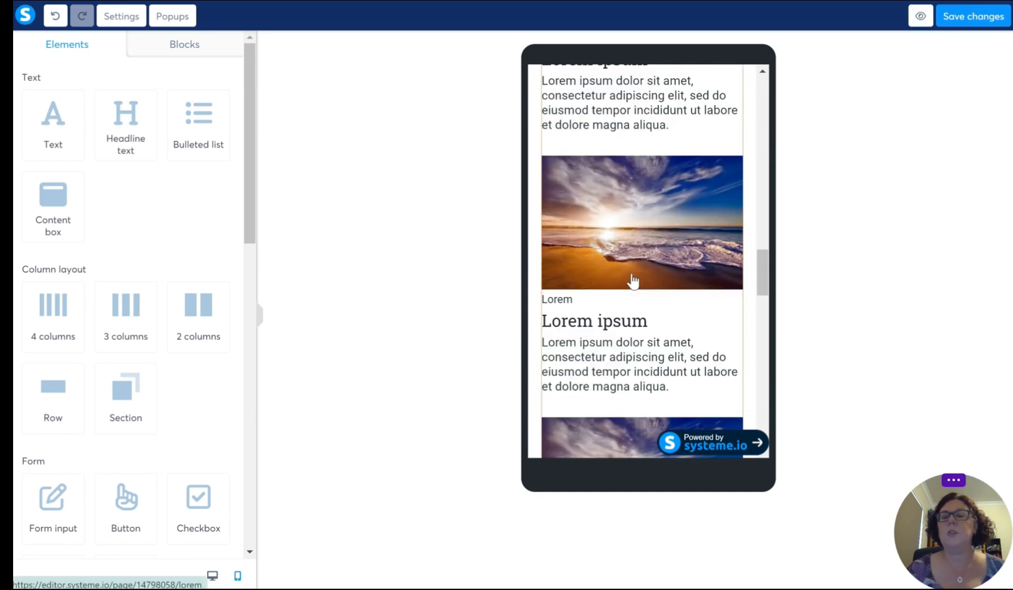
scroll(632, 281, "down", 5)
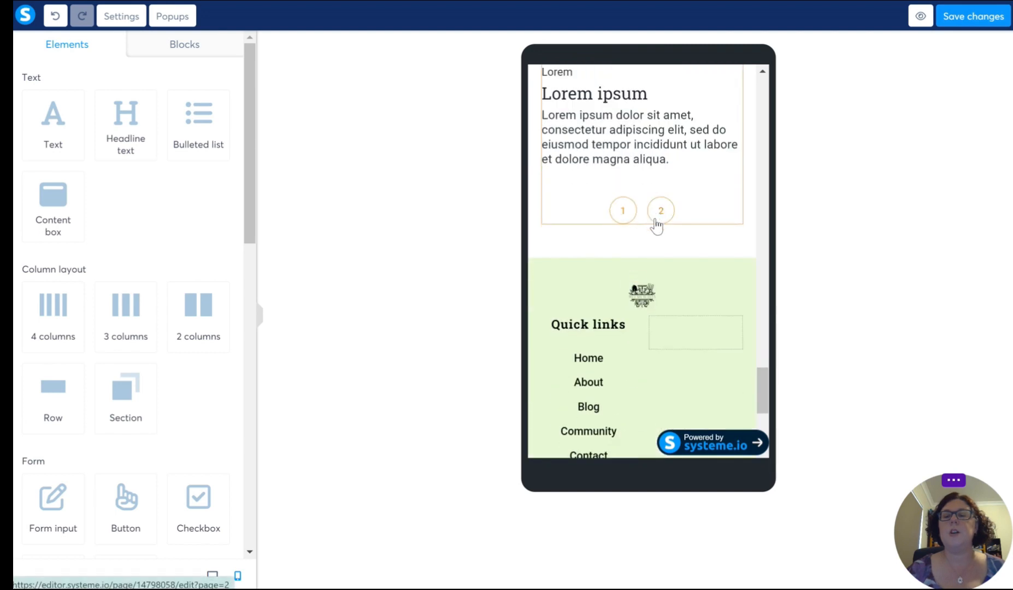
Step: Set the mobile listing's pagination to green active colour, off-white active background and light grey inactive colour, and save the page
left_click(622, 219)
scroll(650, 278, "up", 4)
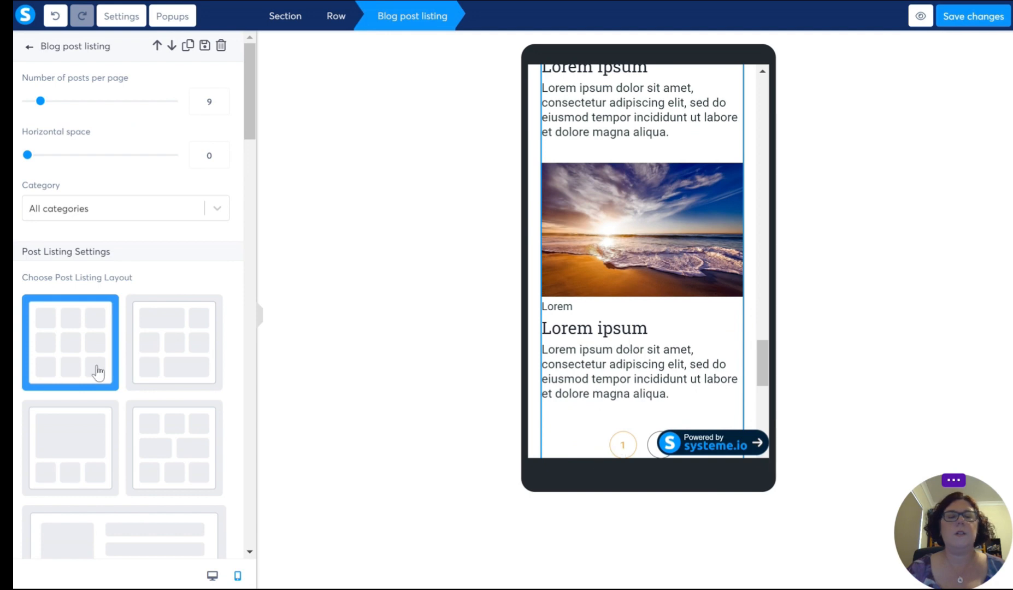
scroll(97, 357, "down", 10)
scroll(97, 356, "down", 15)
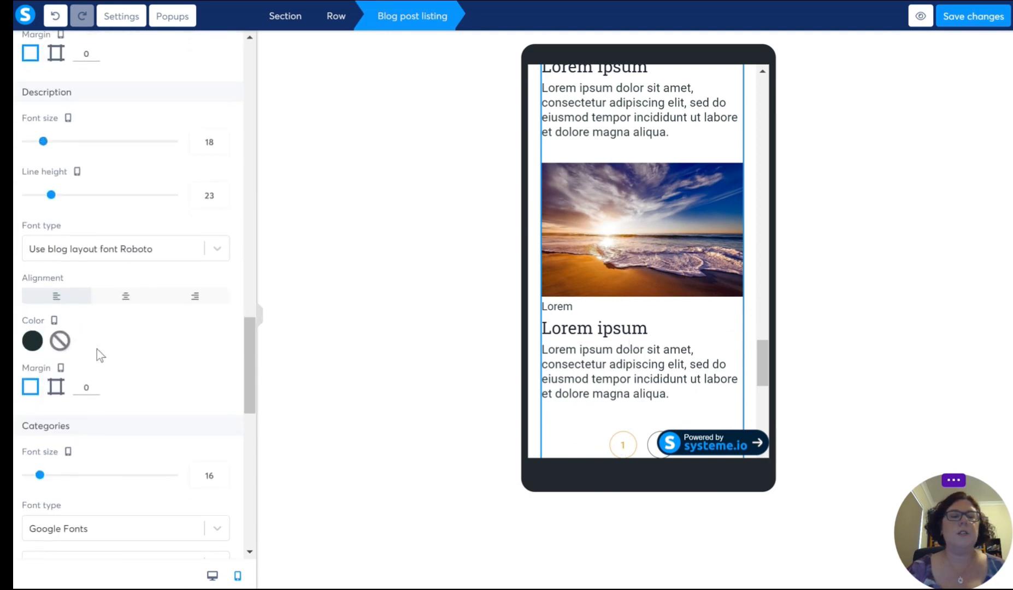
scroll(101, 341, "down", 2)
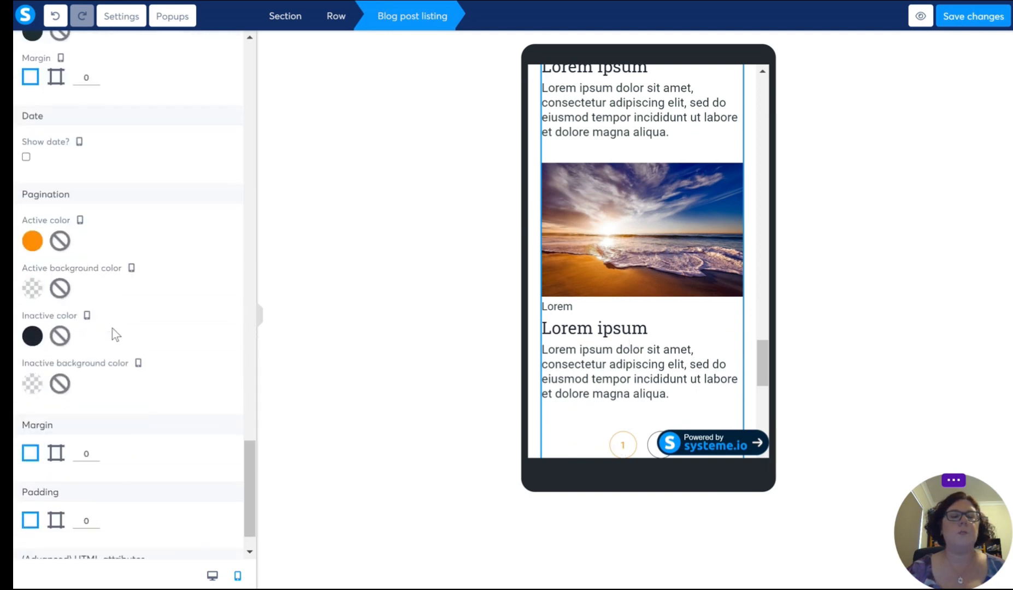
left_click(31, 241)
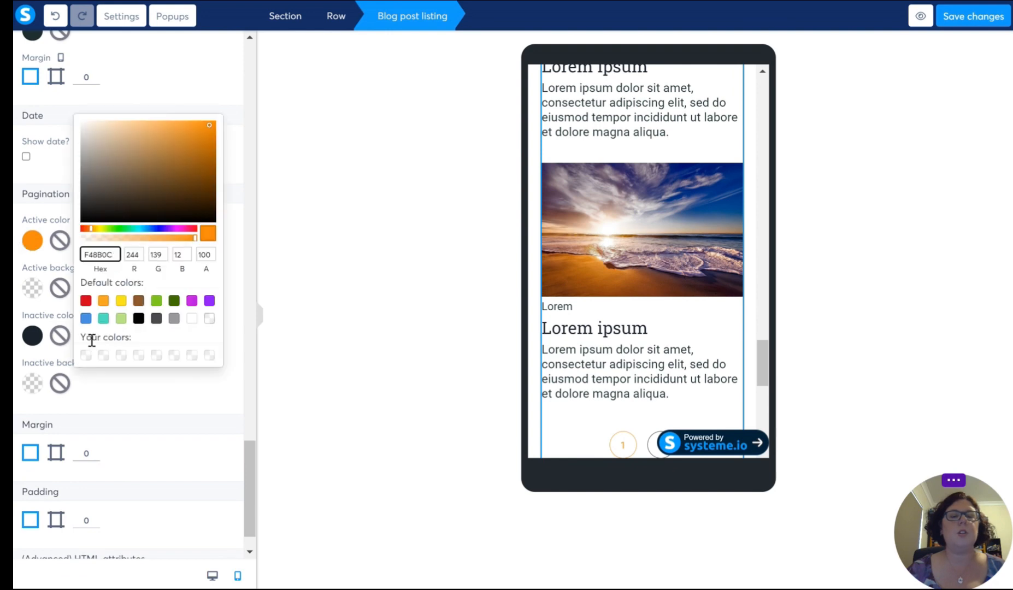
left_click(156, 300)
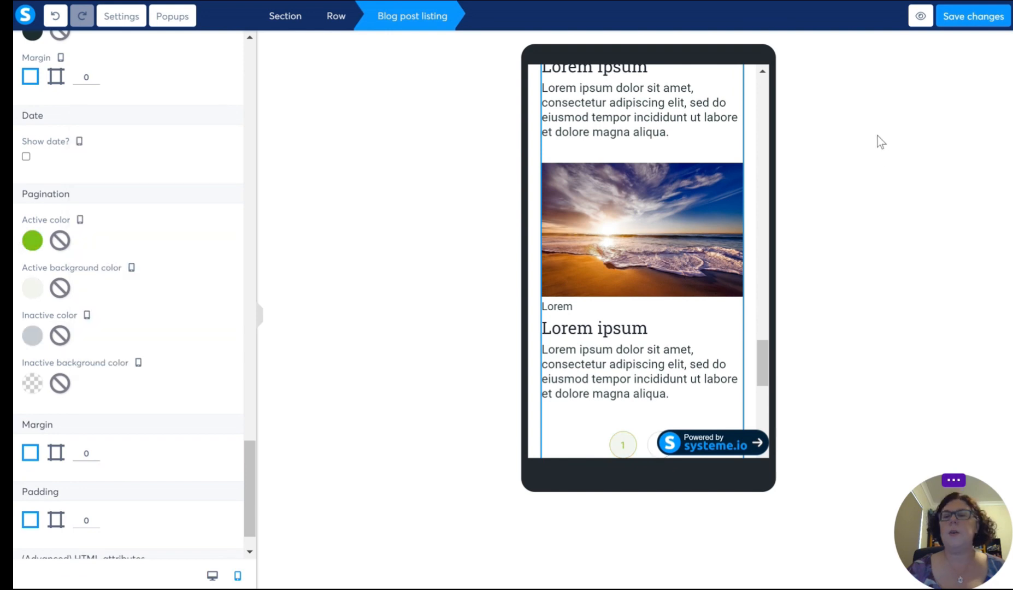
left_click(972, 16)
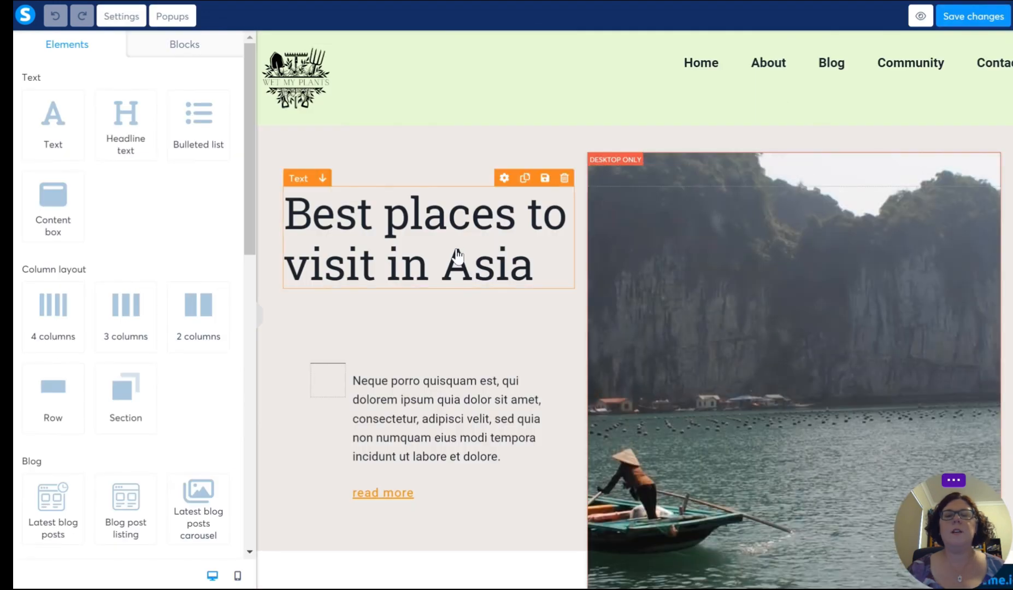
Step: Look through the travel template page and delete its opening "Best places to visit in Asia" section
scroll(457, 331, "down", 5)
scroll(457, 331, "down", 15)
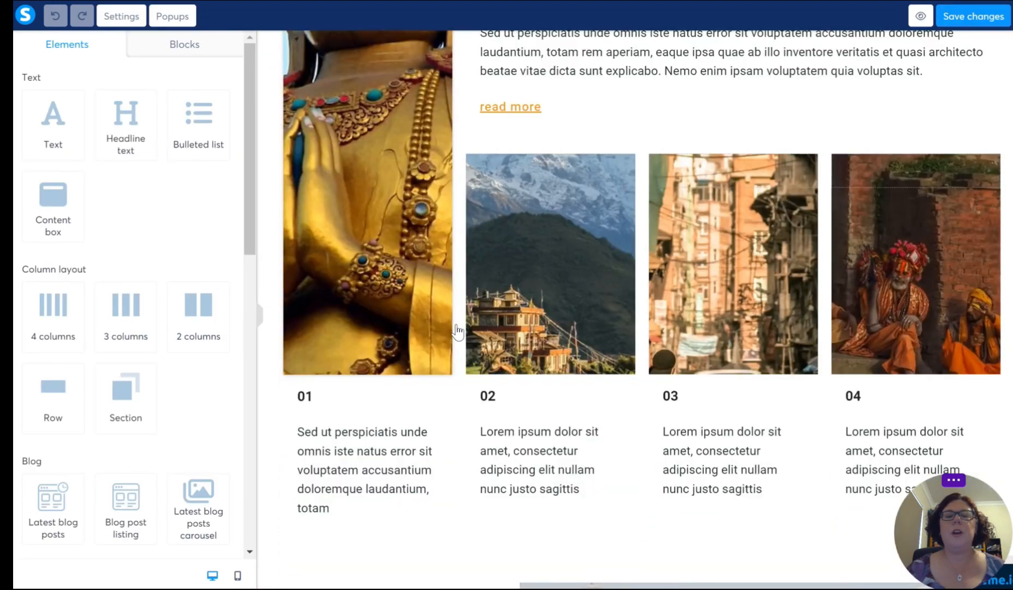
scroll(457, 331, "down", 15)
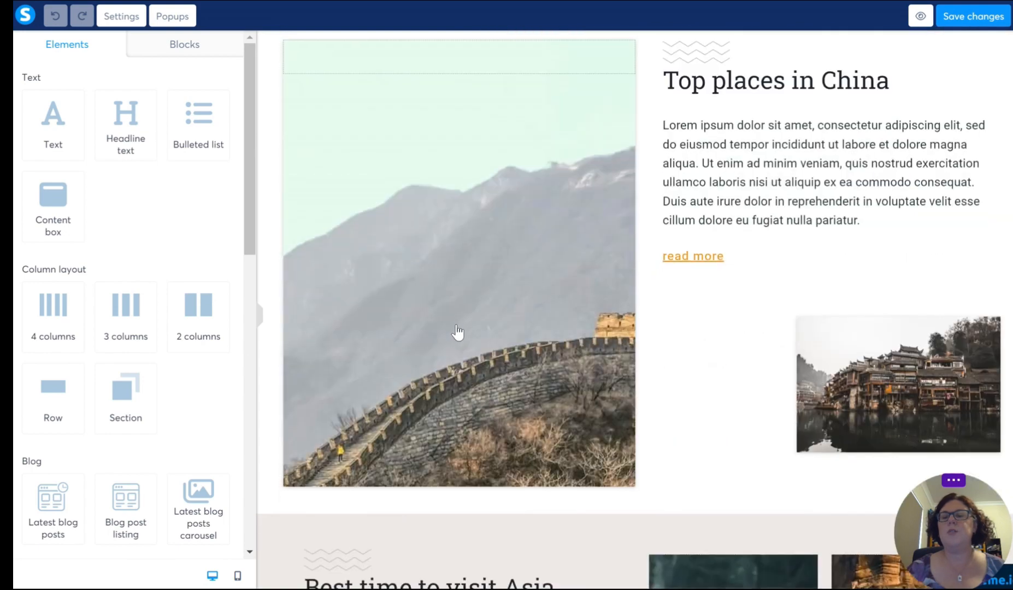
scroll(457, 331, "up", 15)
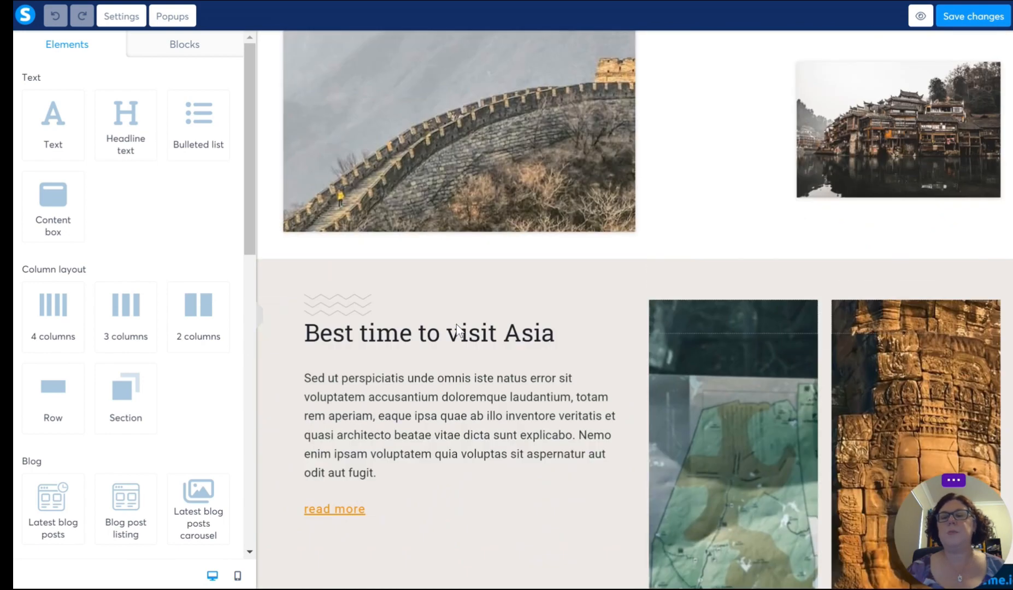
scroll(457, 328, "up", 15)
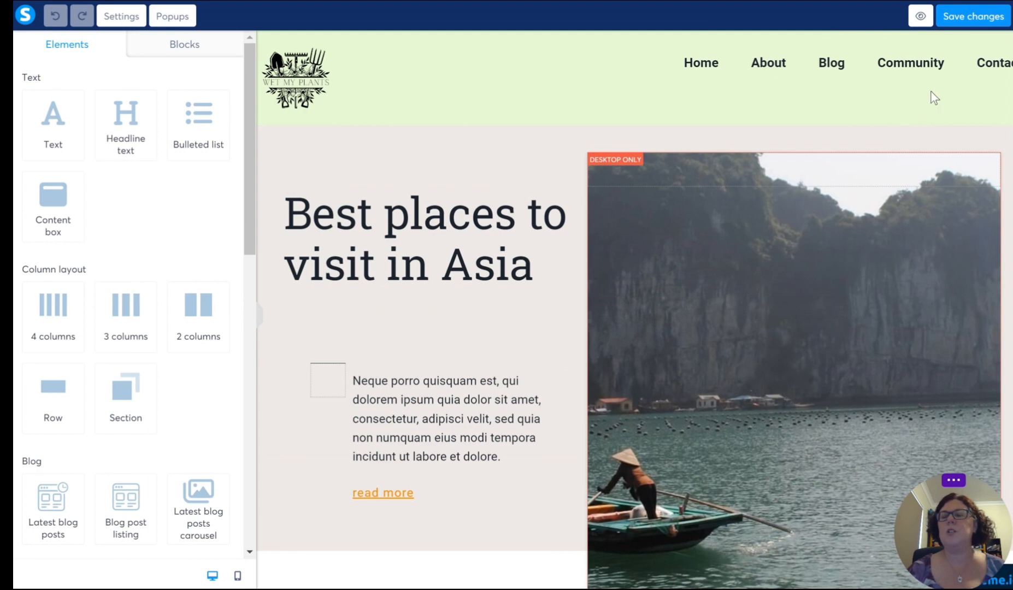
mouse_move(842, 135)
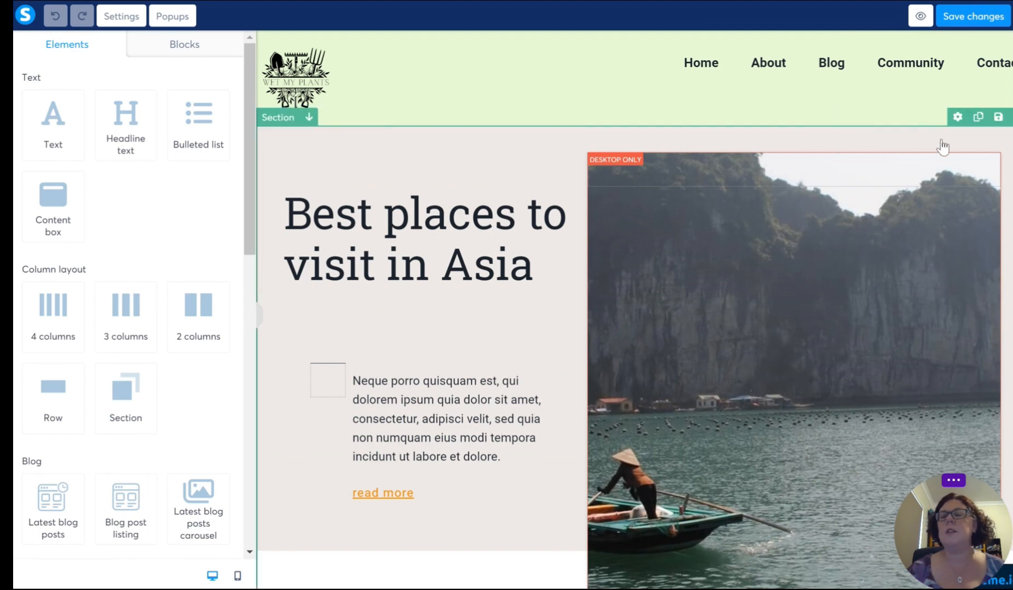
left_click(1009, 127)
left_click(591, 78)
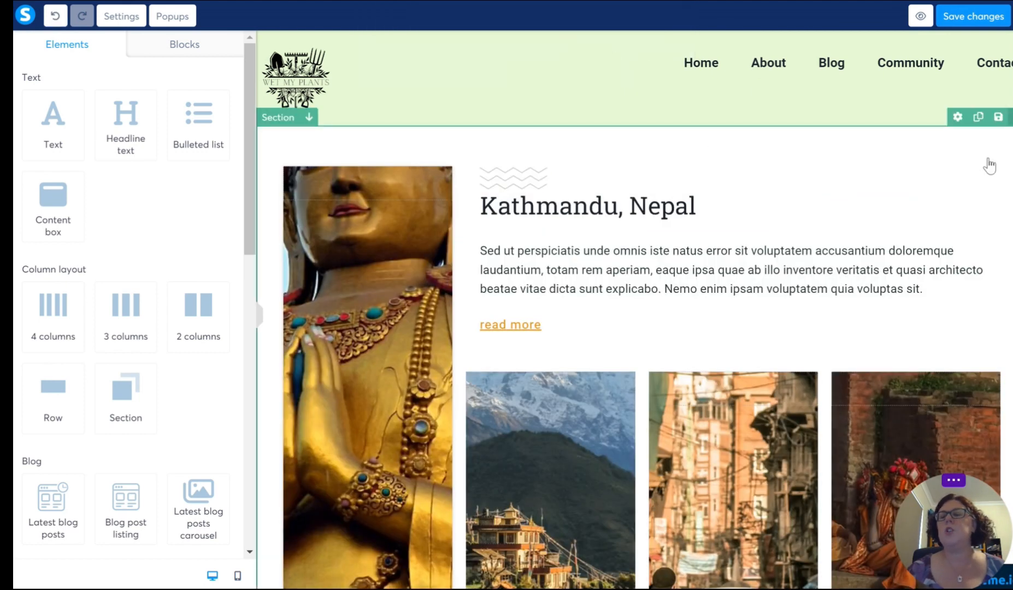
Step: Delete the remaining template sections: Kathmandu, Mehtab Bagh, Top places in China and Best time to visit Asia
left_click(1008, 131)
left_click(588, 80)
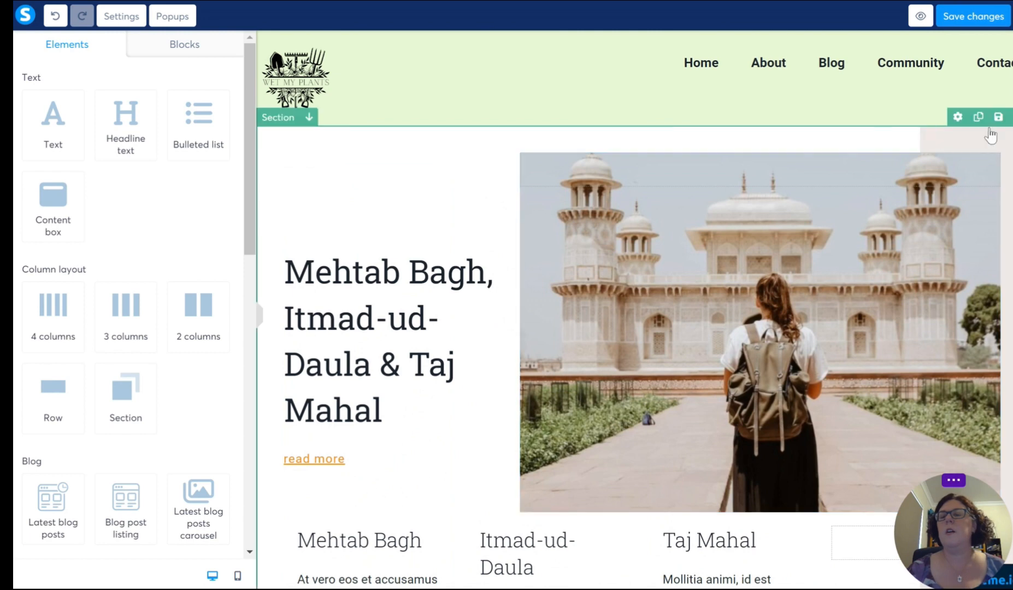
left_click(1008, 130)
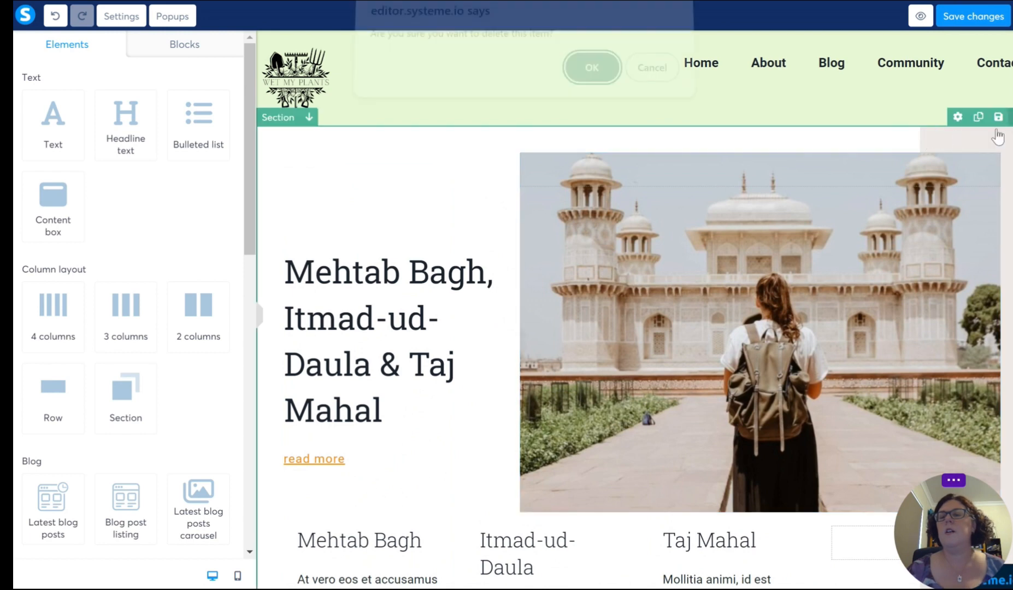
left_click(584, 82)
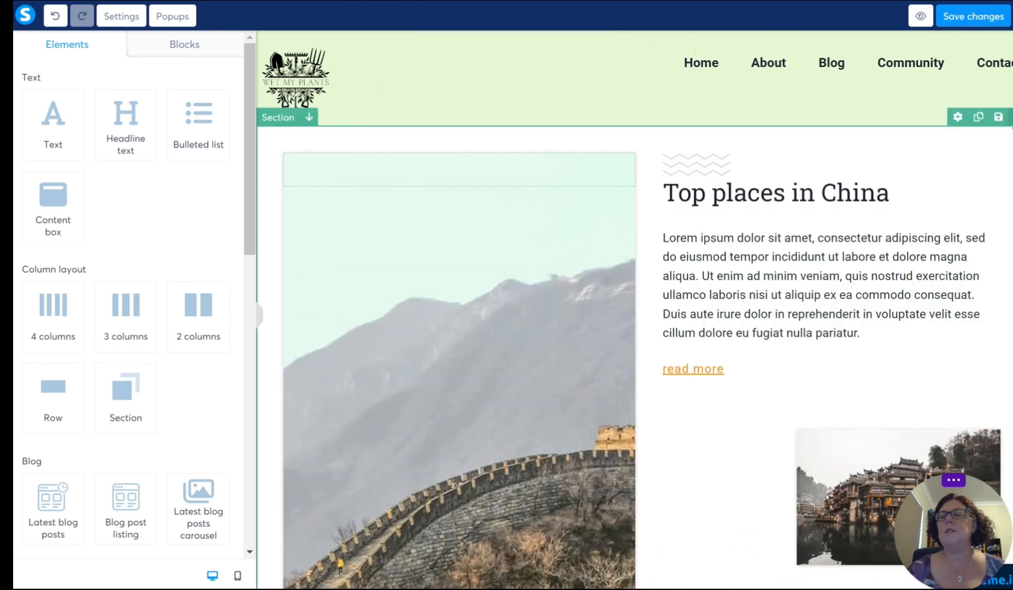
left_click(1007, 130)
left_click(597, 80)
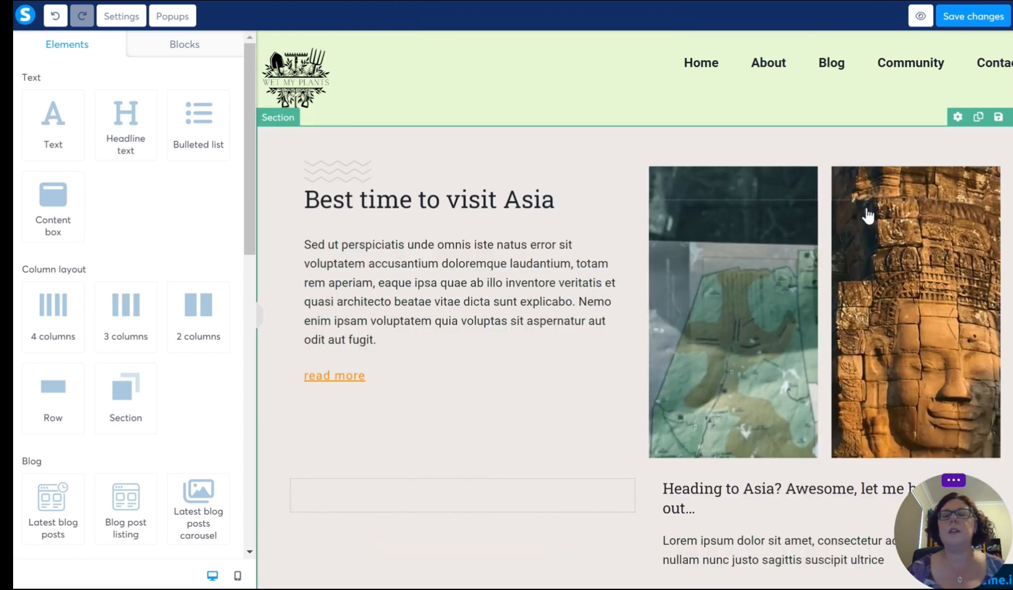
left_click(1008, 130)
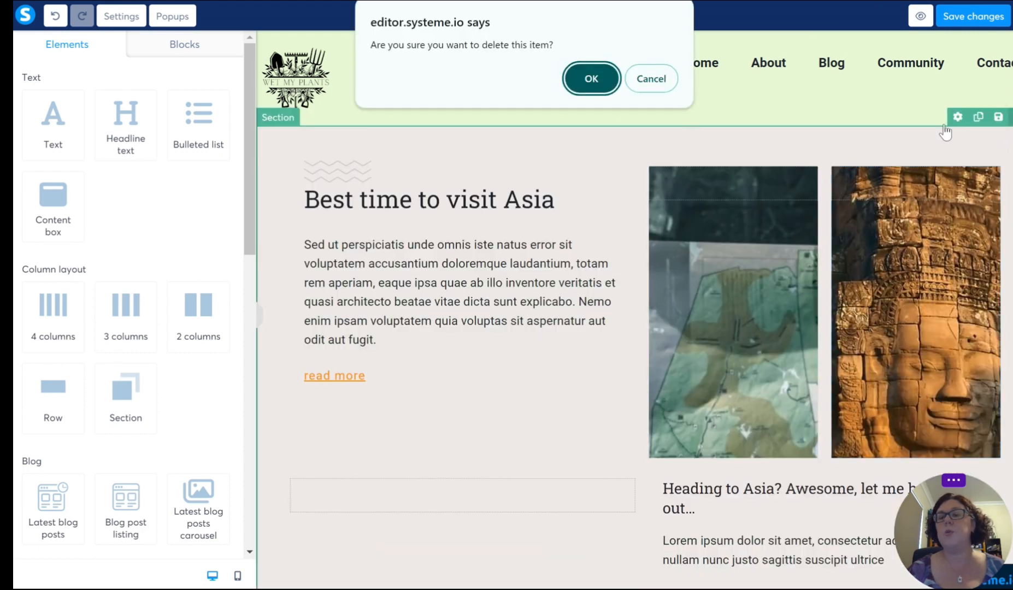
left_click(591, 80)
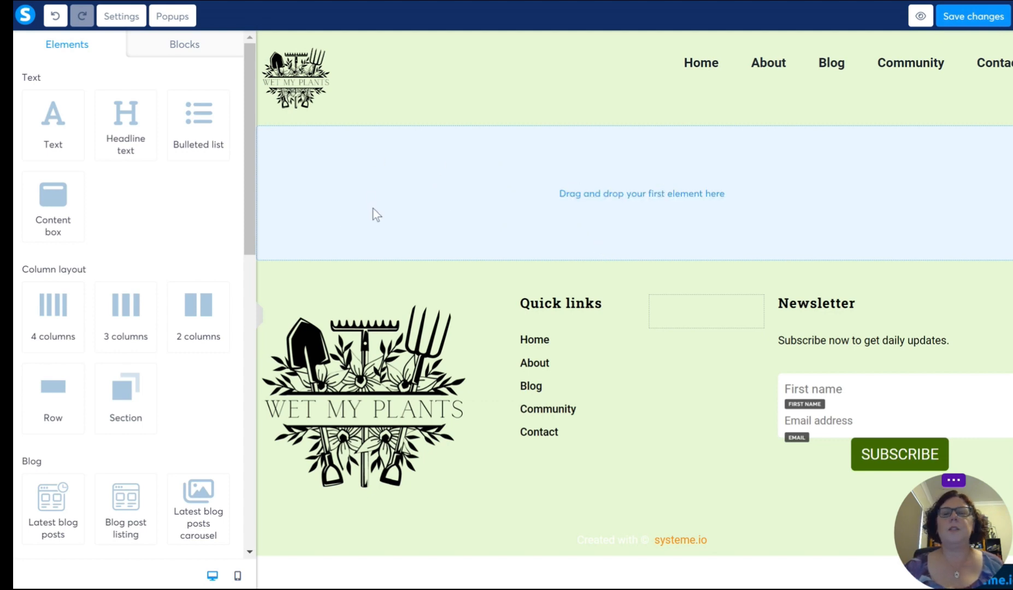
Step: Fill the empty page body with a headline, a text paragraph and an image placeholder, stacked in that order
left_click_drag(140, 130, 588, 191)
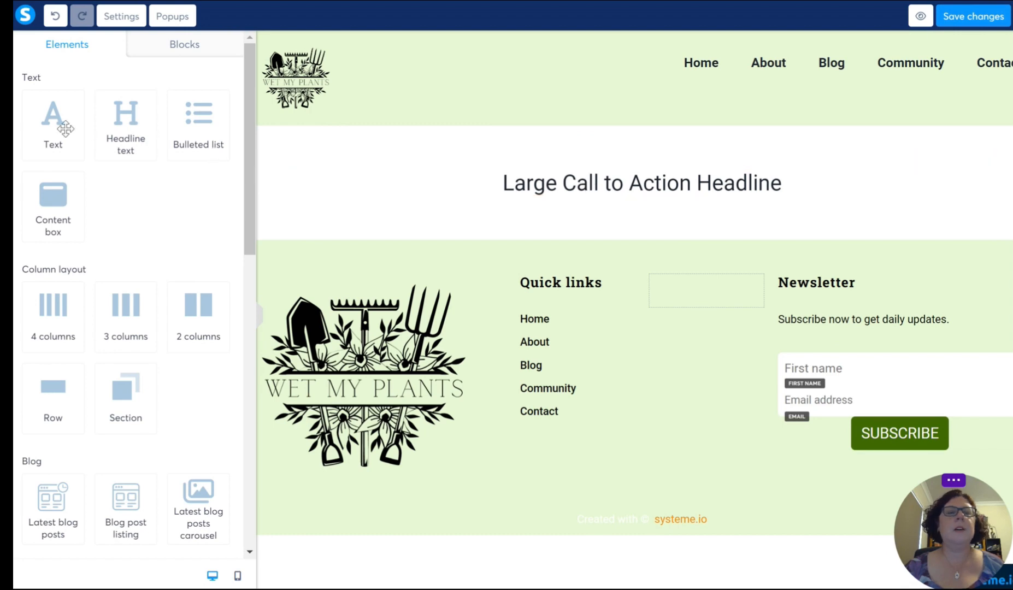
left_click_drag(60, 123, 624, 196)
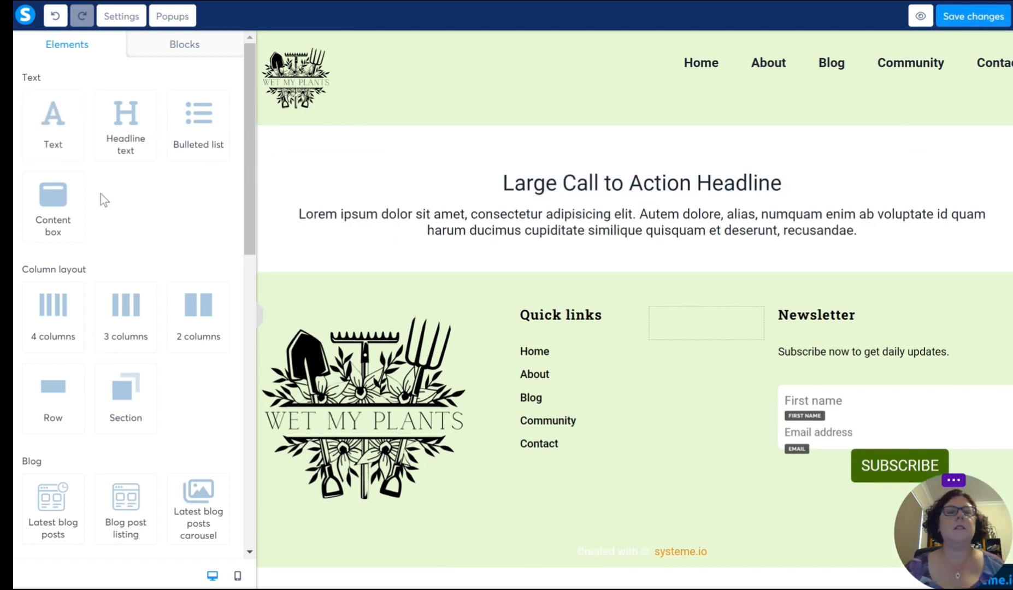
scroll(108, 281, "down", 5)
scroll(79, 265, "down", 3)
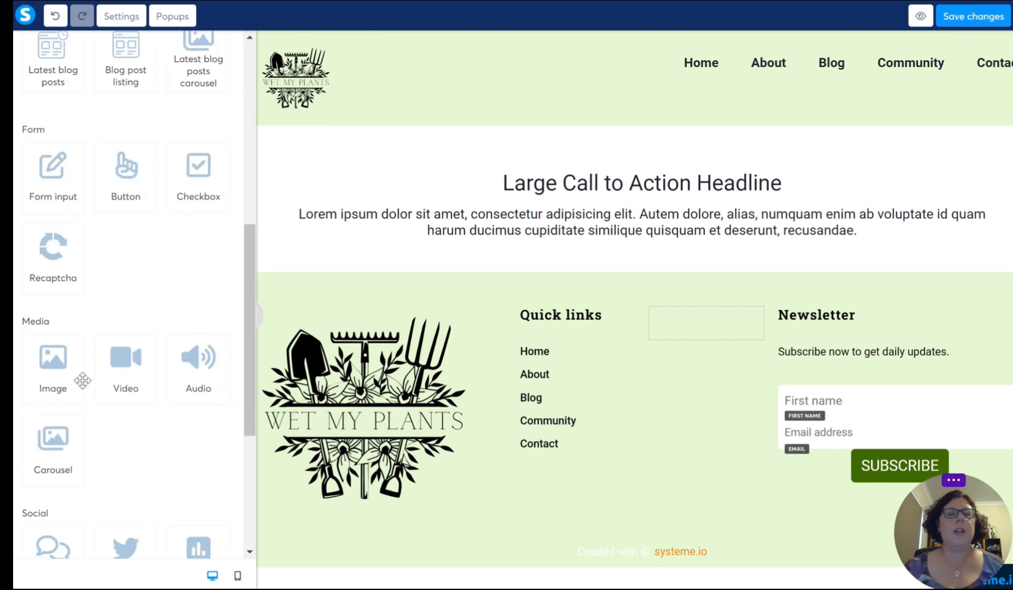
left_click_drag(60, 365, 612, 243)
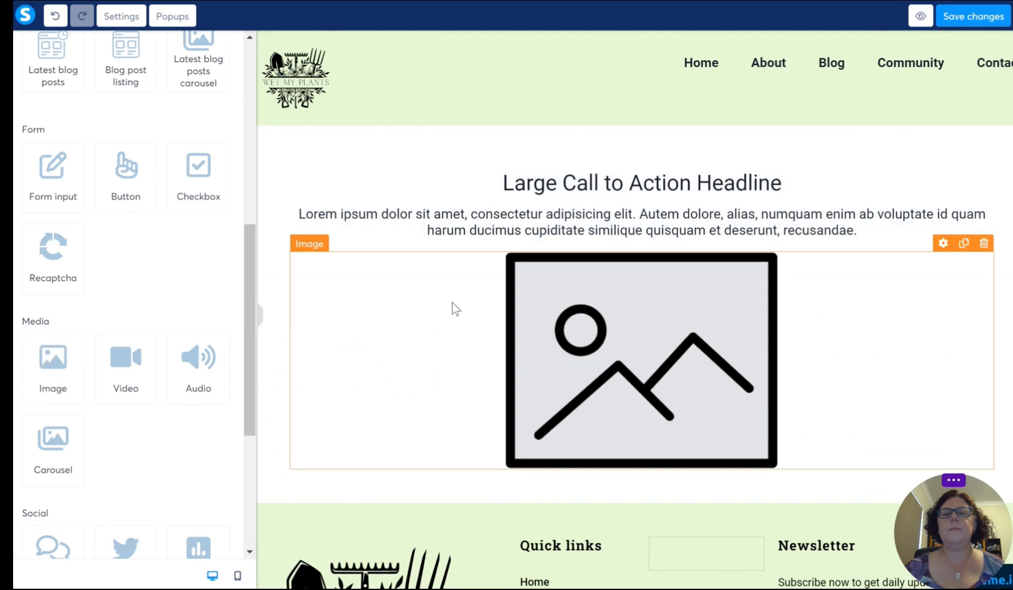
Step: Add a two-column row below the image placeholder and place a text paragraph in its left column
scroll(377, 319, "down", 3)
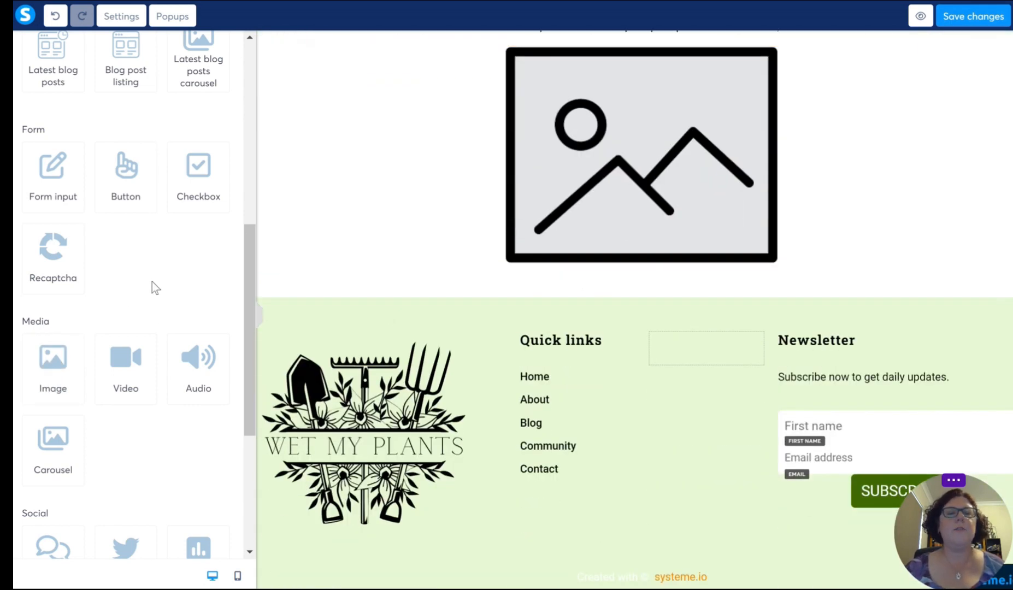
scroll(153, 284, "up", 2)
scroll(153, 284, "down", 2)
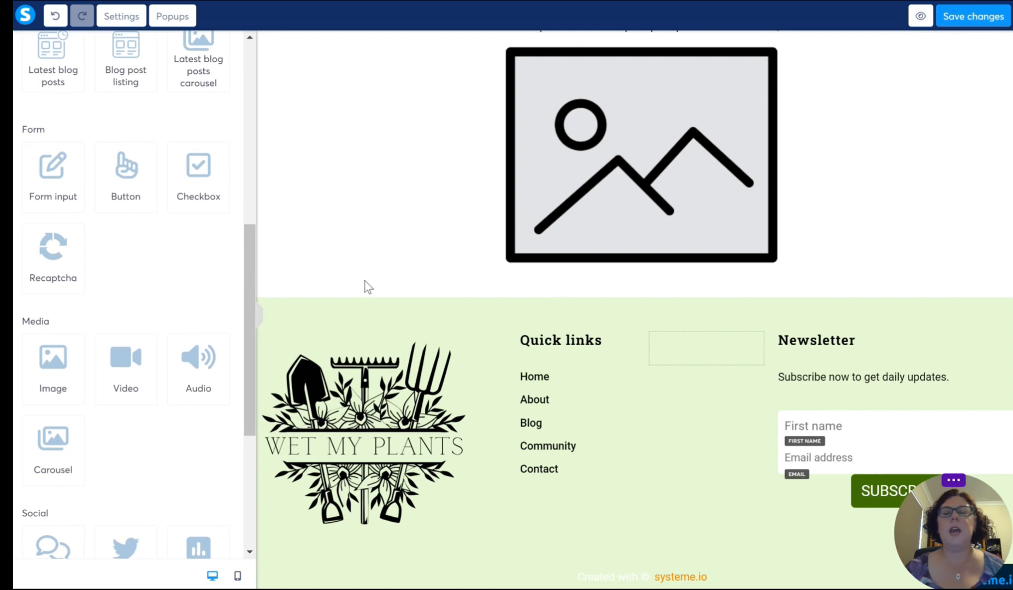
scroll(147, 333, "down", 5)
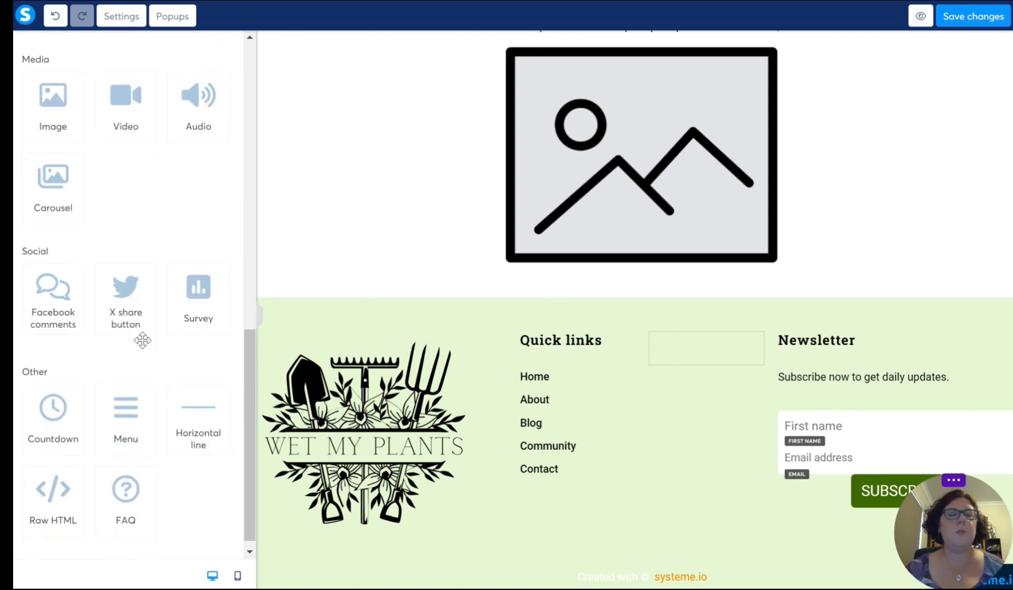
scroll(142, 341, "up", 12)
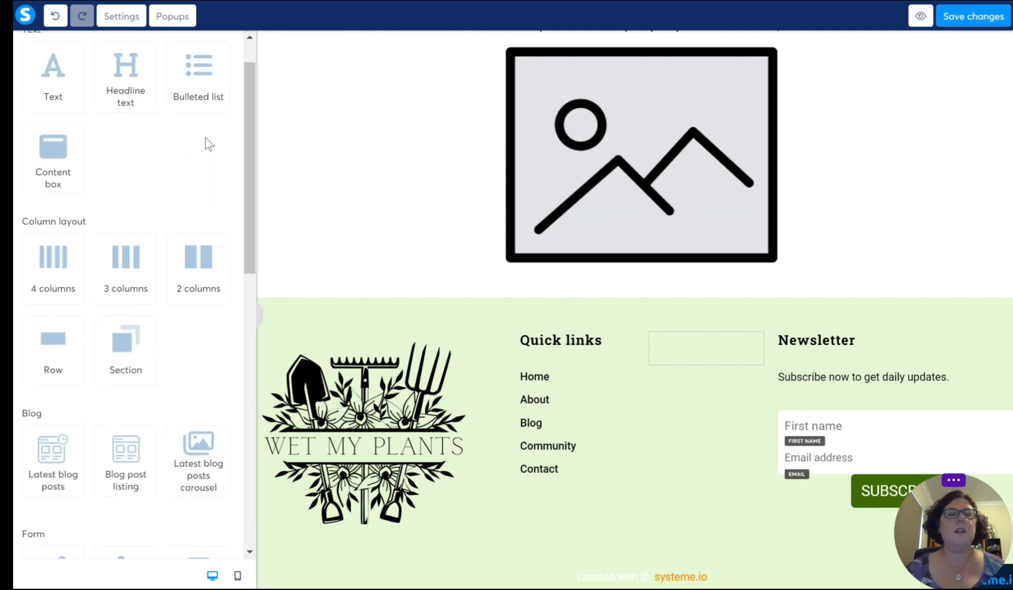
left_click_drag(198, 272, 653, 268)
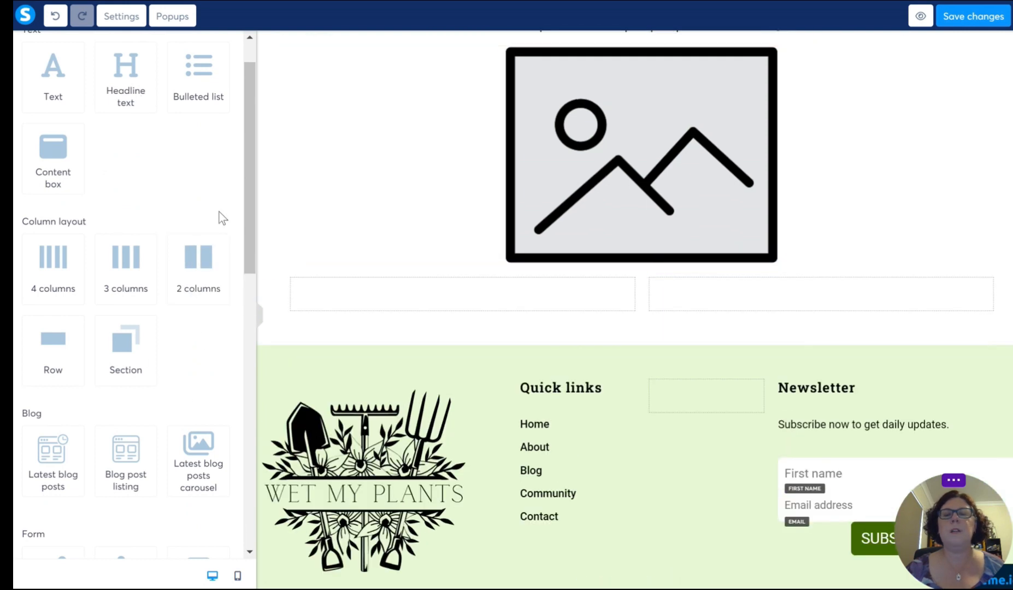
left_click_drag(55, 76, 568, 295)
scroll(91, 349, "down", 5)
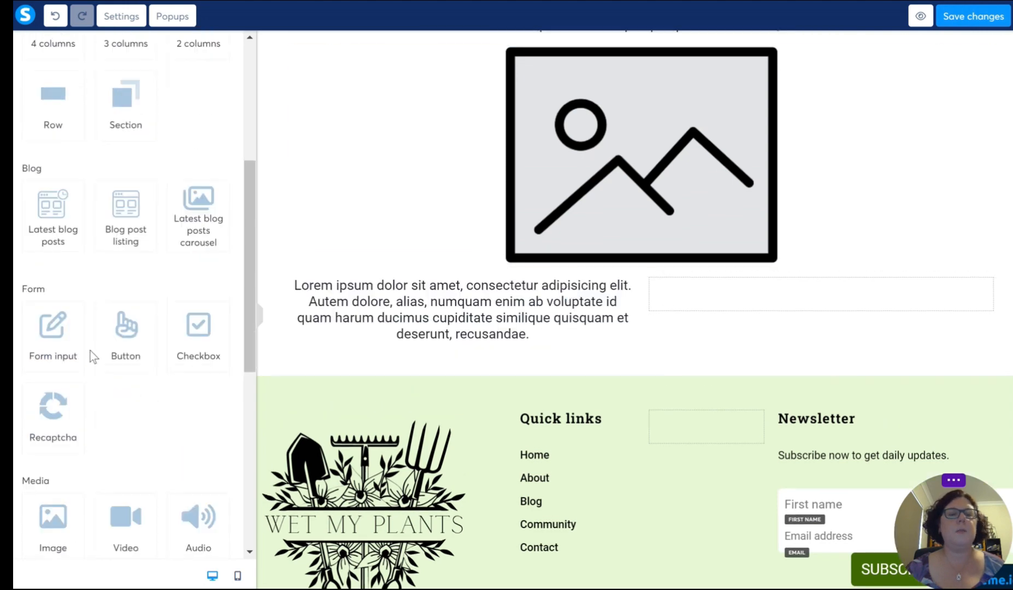
Step: Place an image placeholder in the two-column row's empty right column and add a horizontal line below the row
scroll(78, 367, "down", 3)
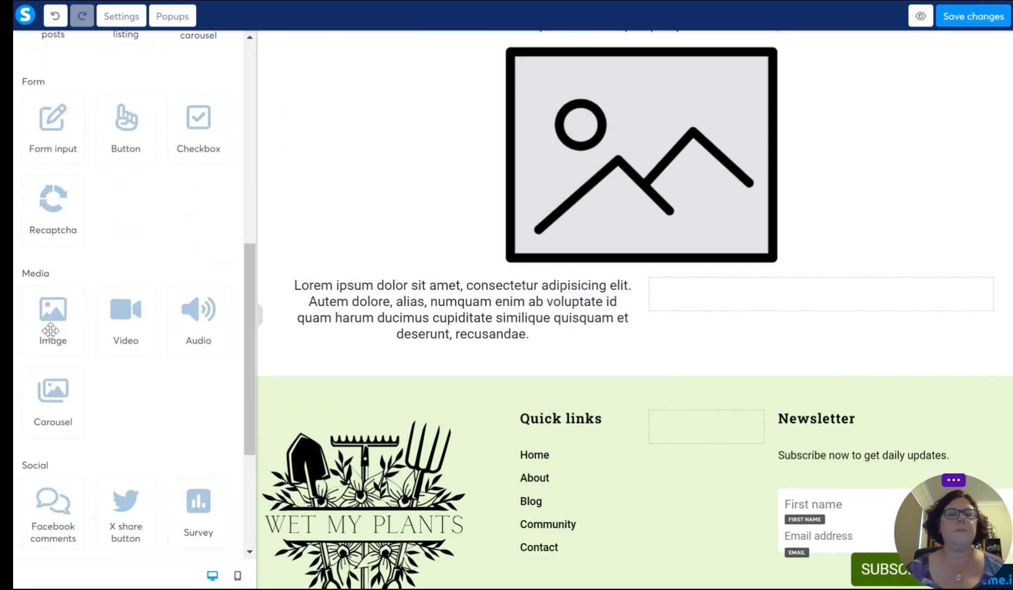
left_click_drag(50, 330, 692, 295)
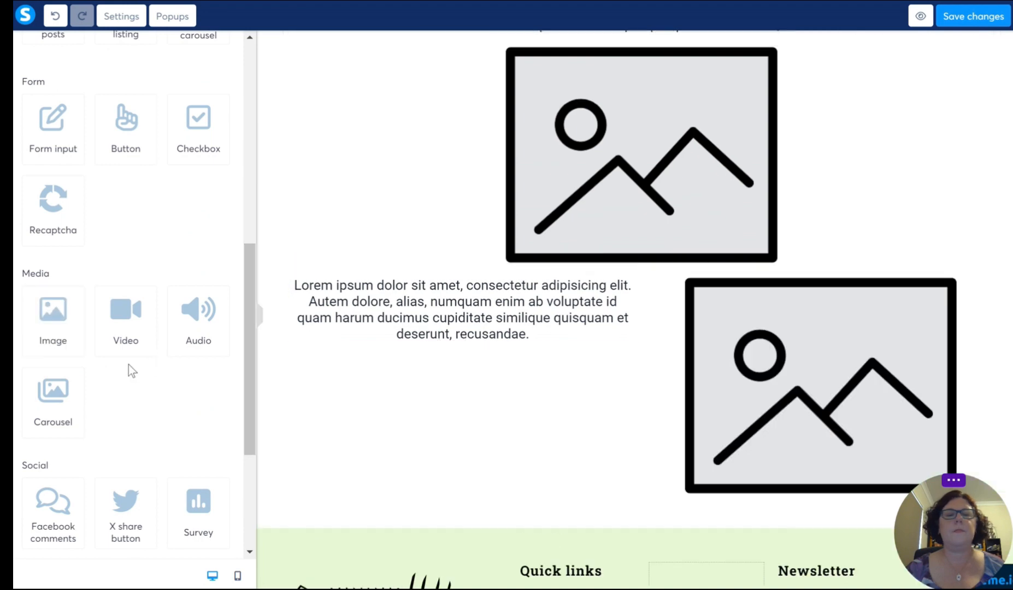
scroll(619, 380, "down", 2)
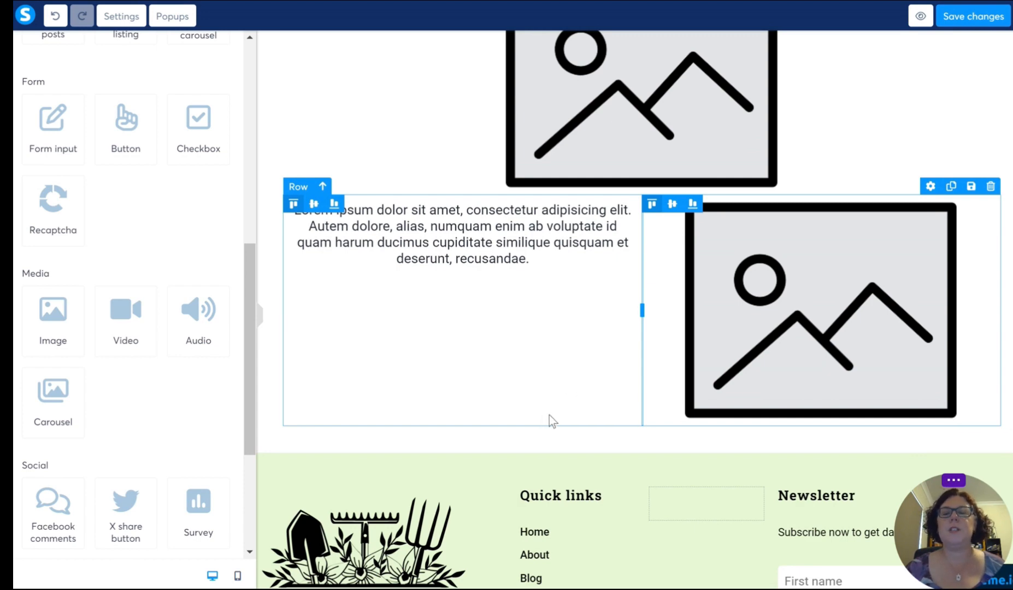
scroll(119, 380, "down", 4)
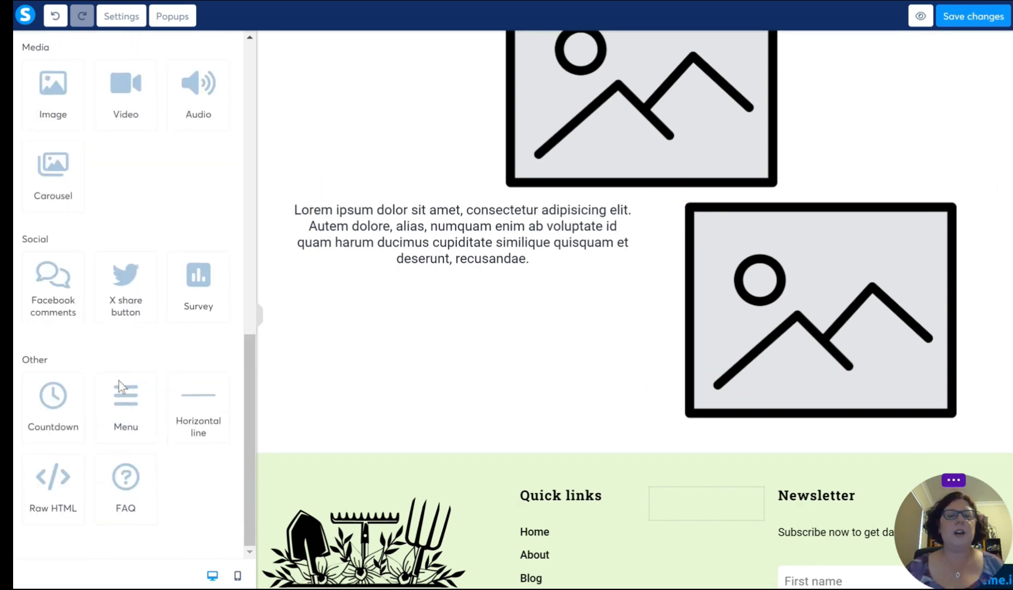
left_click_drag(203, 418, 615, 431)
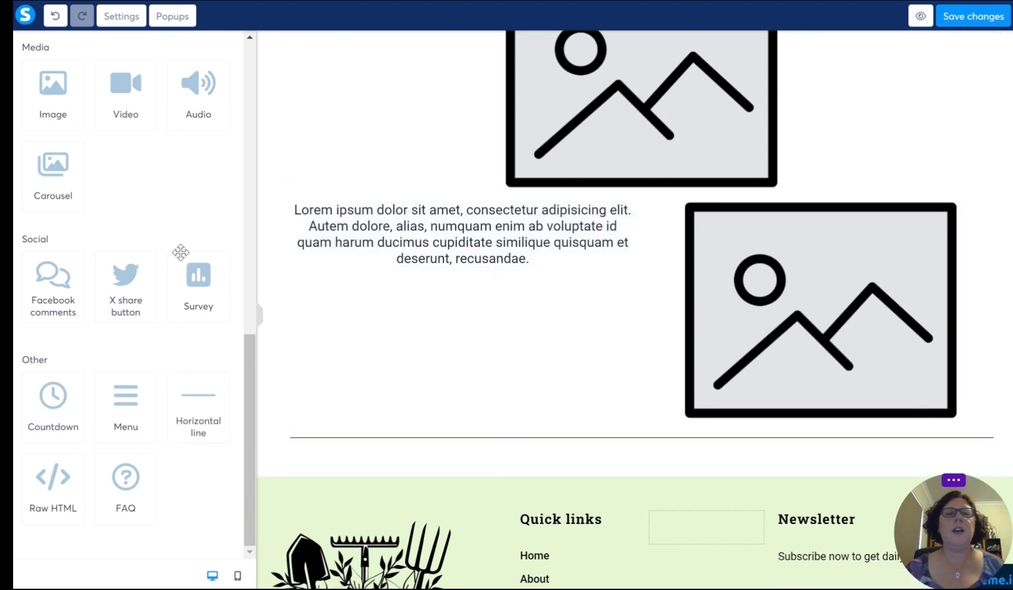
Step: Add a headline and a text paragraph beneath the horizontal line
scroll(163, 284, "up", 14)
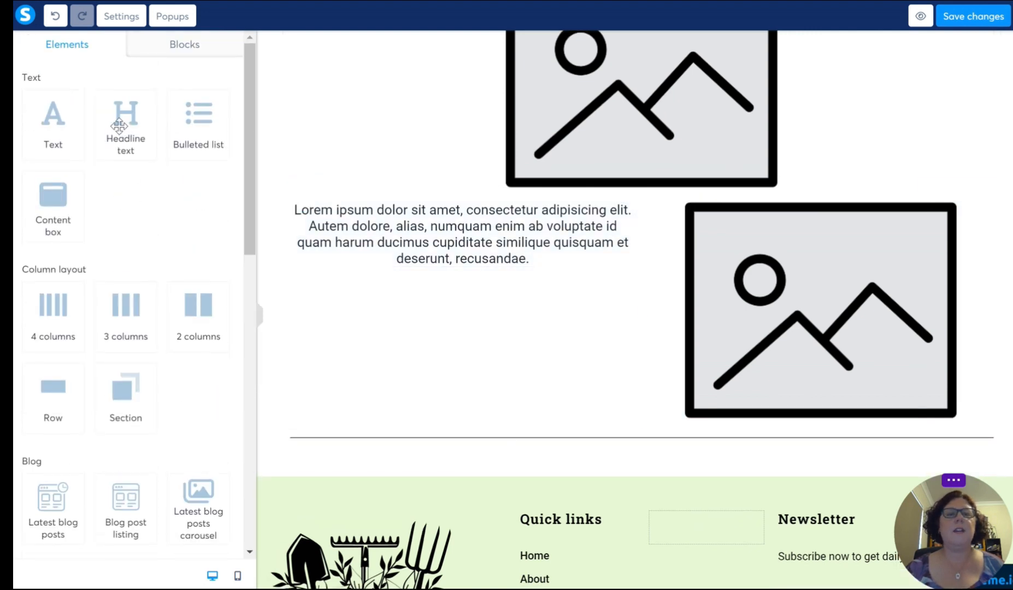
left_click_drag(112, 118, 637, 448)
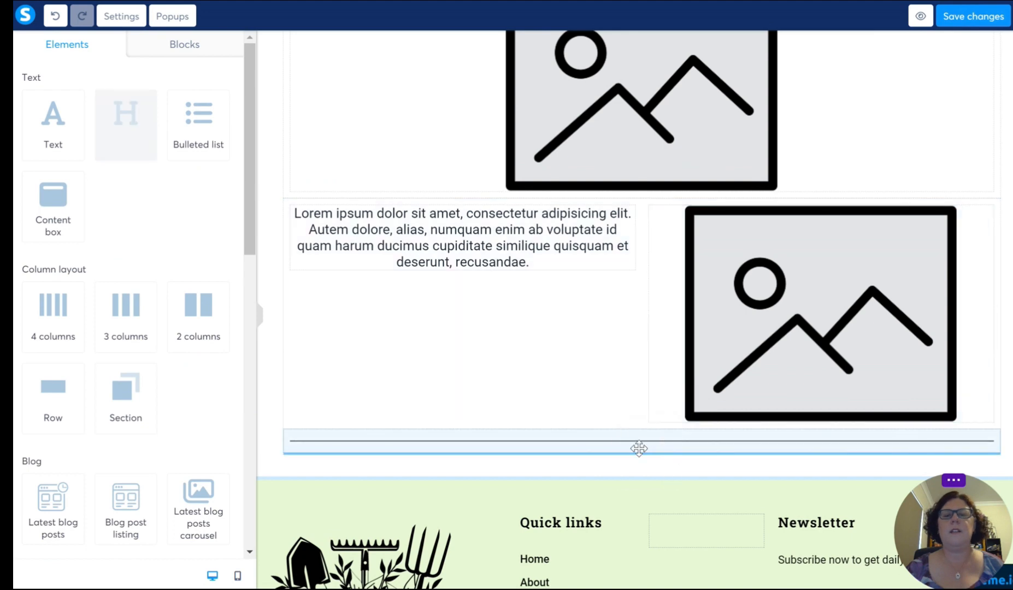
left_click_drag(46, 132, 639, 491)
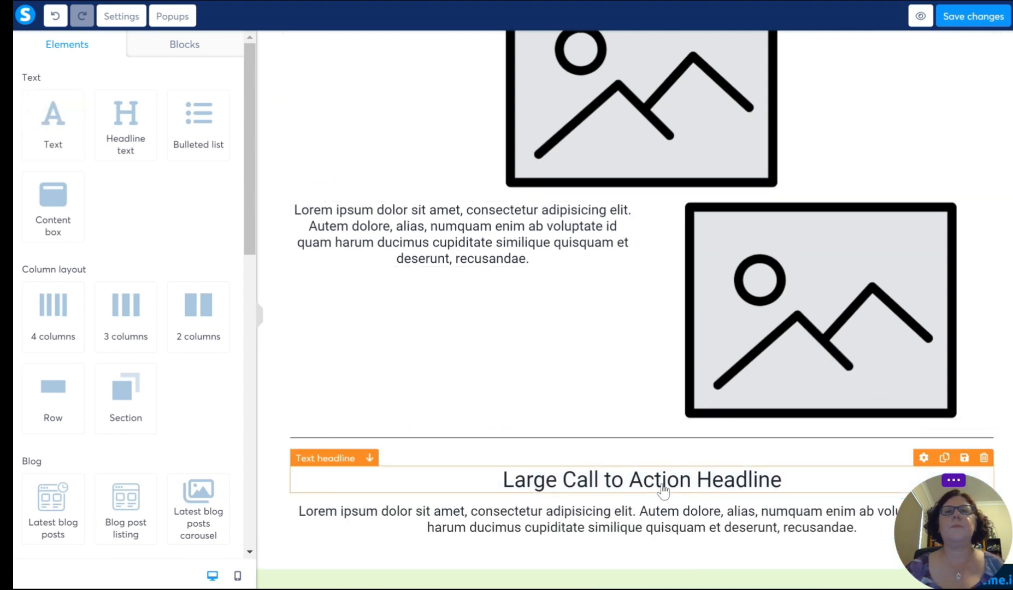
Step: Add a Latest blog posts element below the last text paragraph and look over its sample posts
scroll(694, 466, "down", 5)
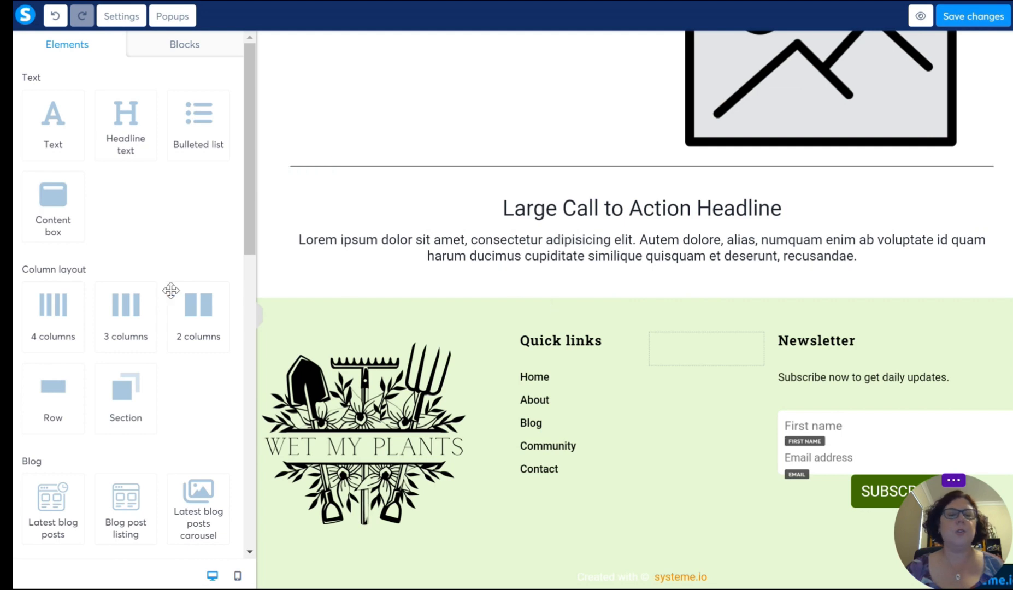
scroll(112, 291, "down", 4)
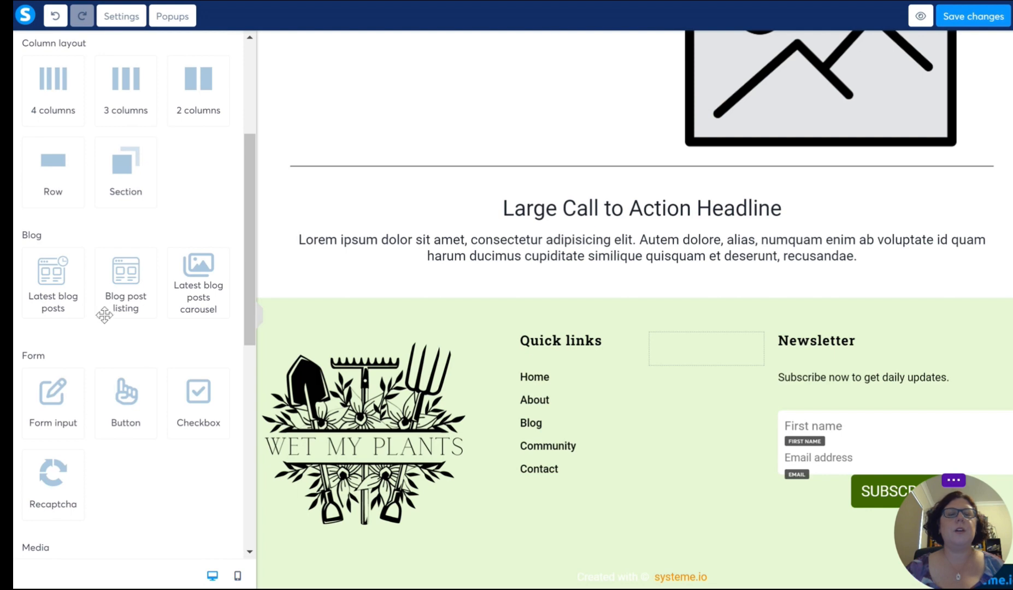
left_click_drag(54, 287, 581, 263)
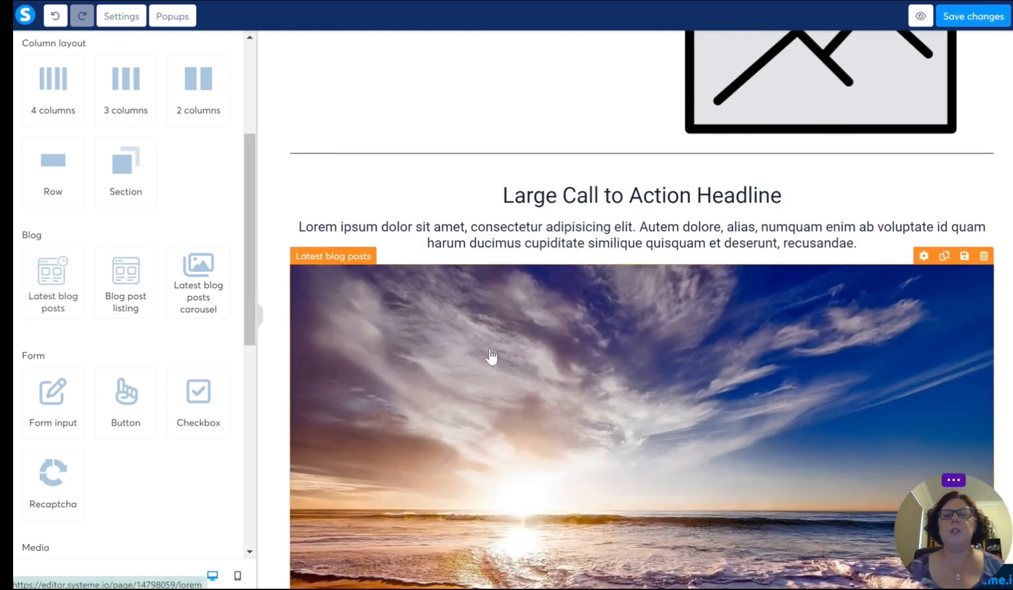
scroll(655, 300, "down", 5)
scroll(464, 445, "down", 2)
scroll(536, 415, "down", 3)
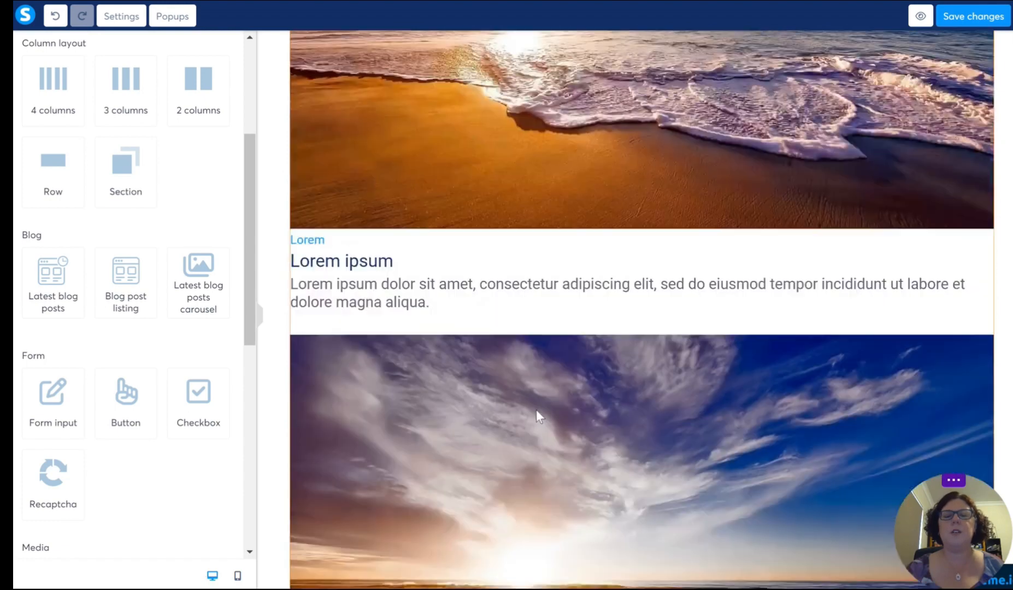
Step: Set the latest blog posts element's horizontal space to 25
scroll(536, 415, "up", 2)
left_click(533, 409)
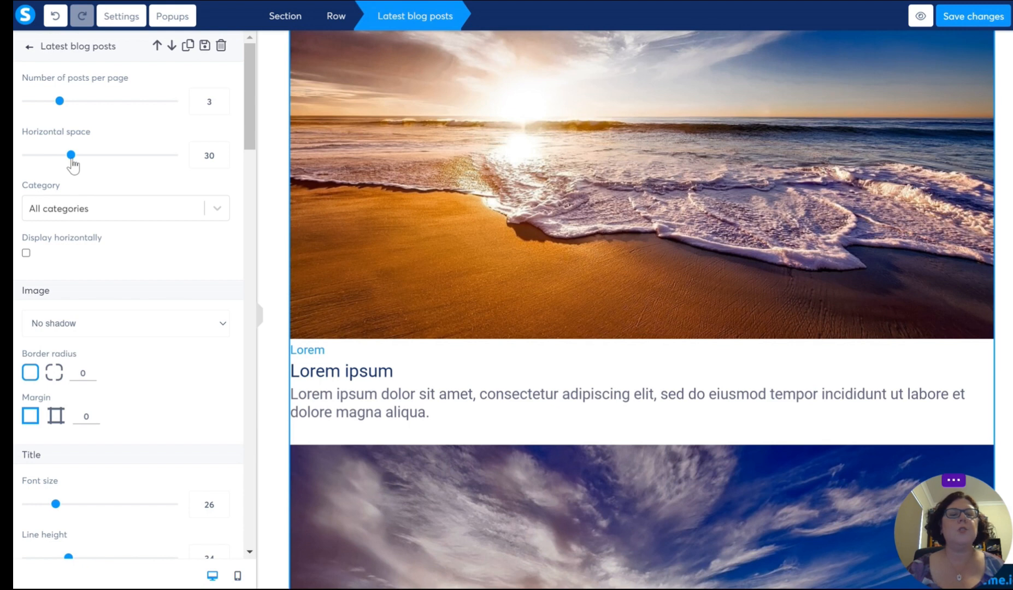
mouse_move(73, 162)
left_mouse_down()
mouse_move(37, 165)
mouse_move(68, 169)
left_mouse_up()
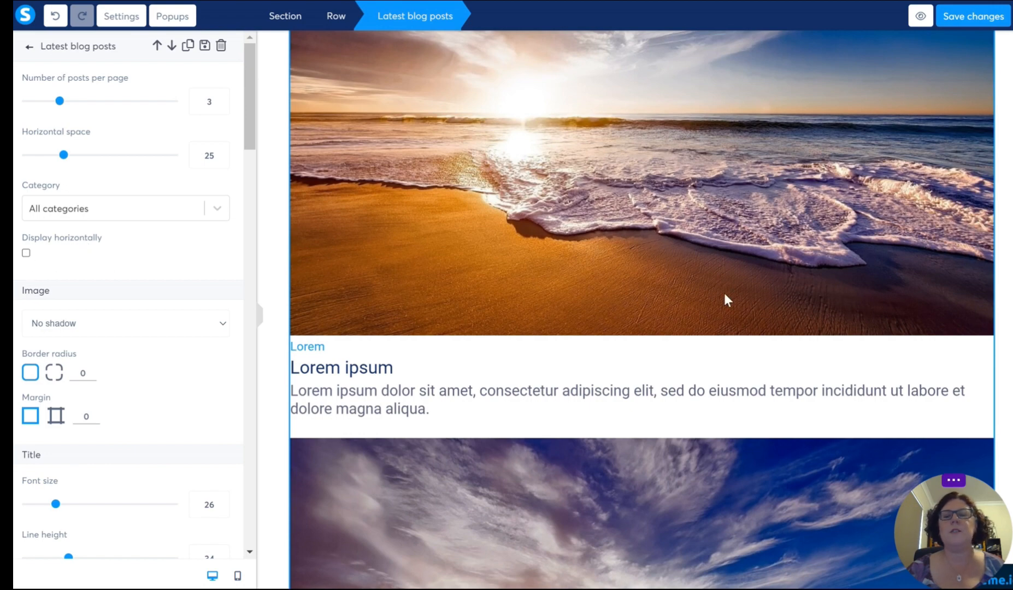
left_click(1000, 287)
scroll(694, 286, "up", 12)
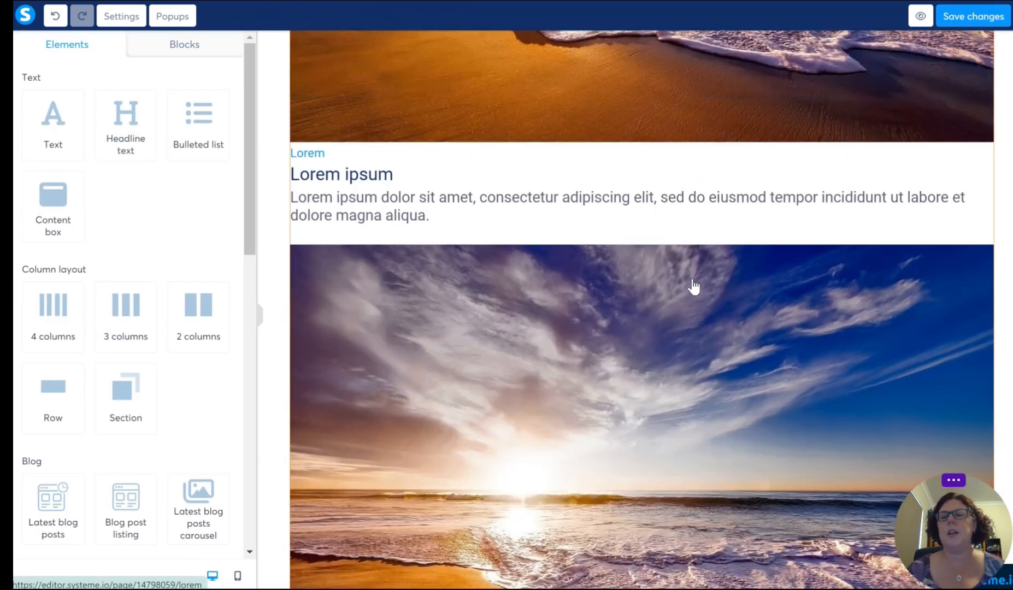
Step: Set the latest blog posts element to display its posts horizontally
scroll(700, 328, "down", 7)
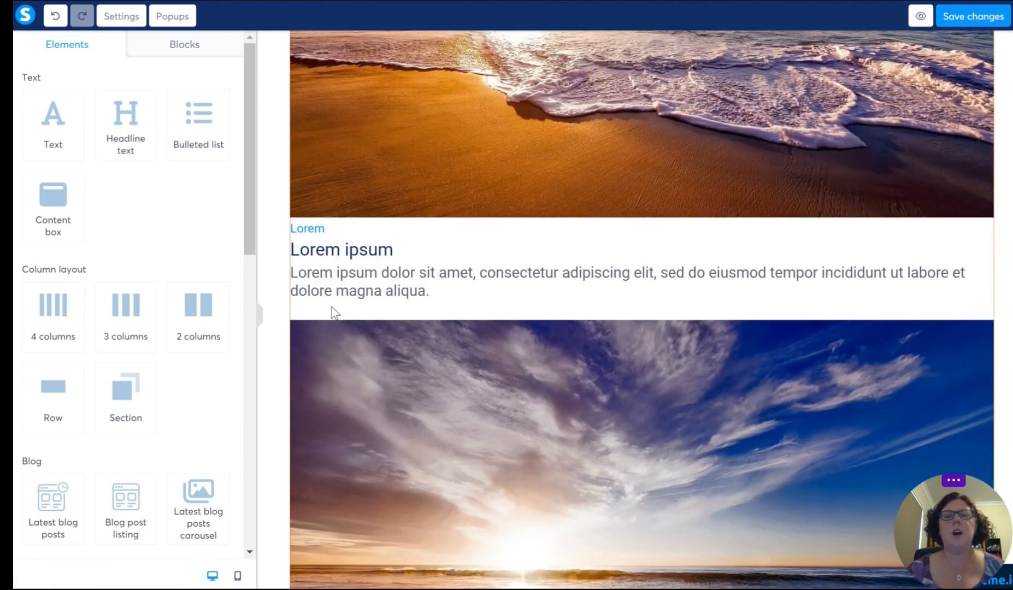
left_click(395, 282)
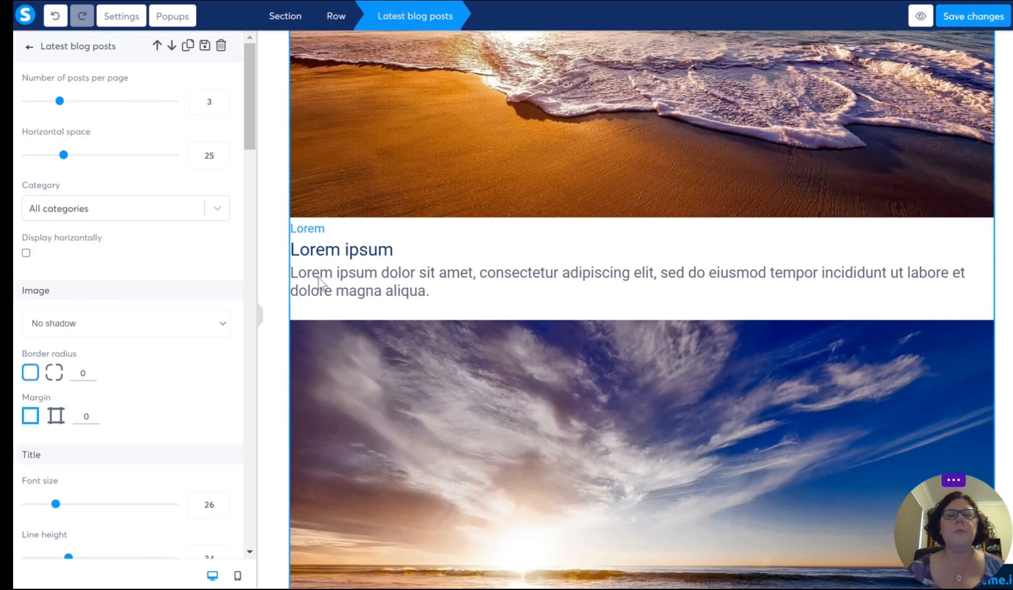
left_click(26, 254)
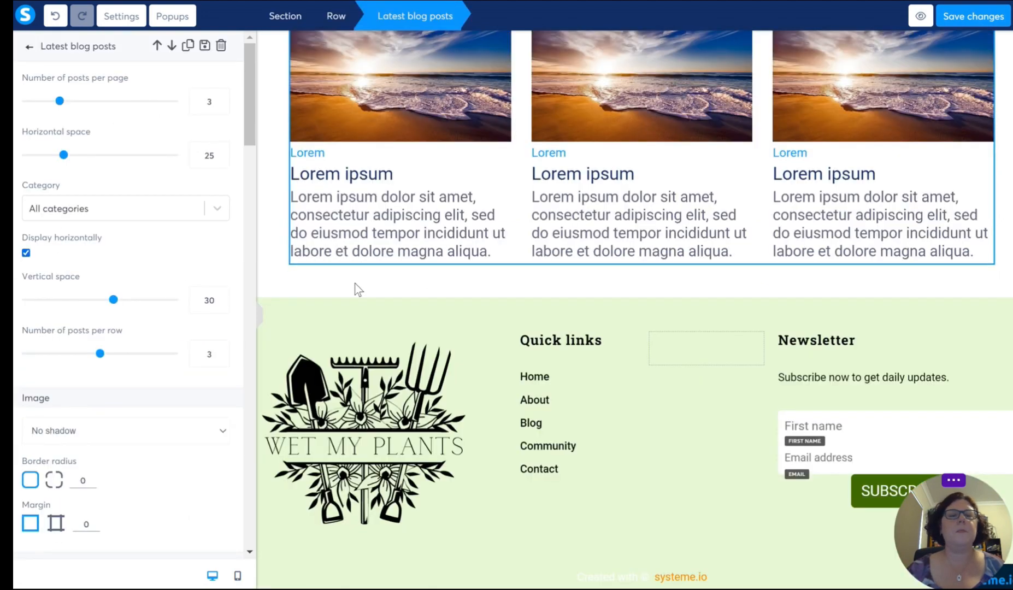
left_click(444, 295)
scroll(443, 294, "up", 3)
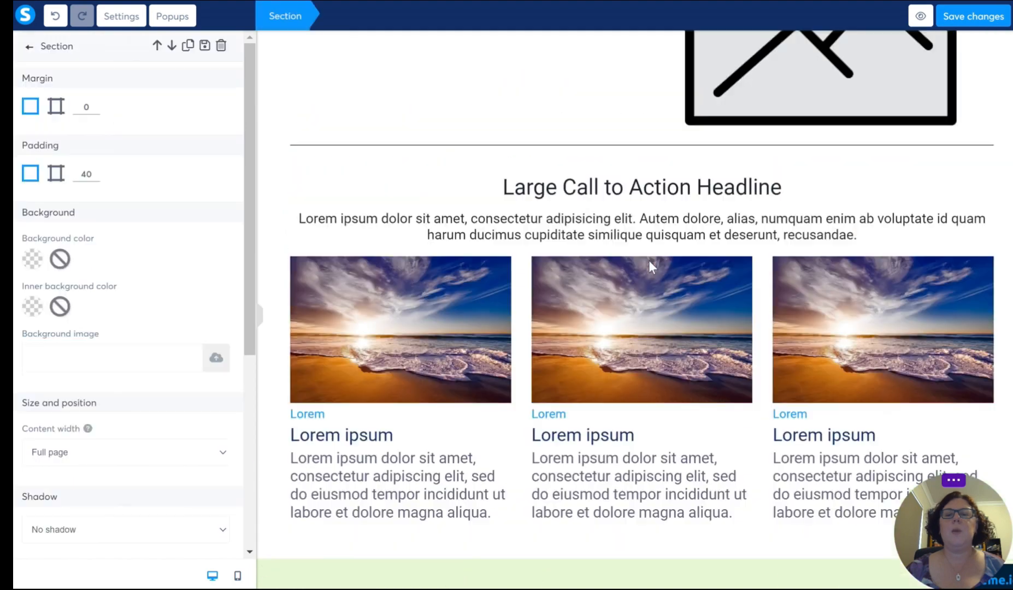
scroll(649, 260, "up", 1)
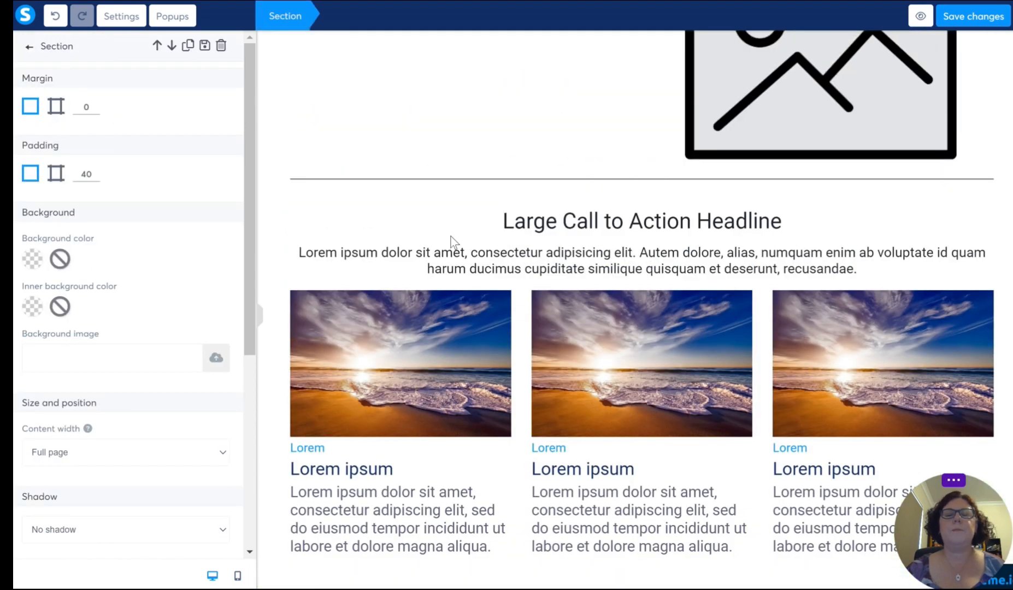
left_click(460, 249)
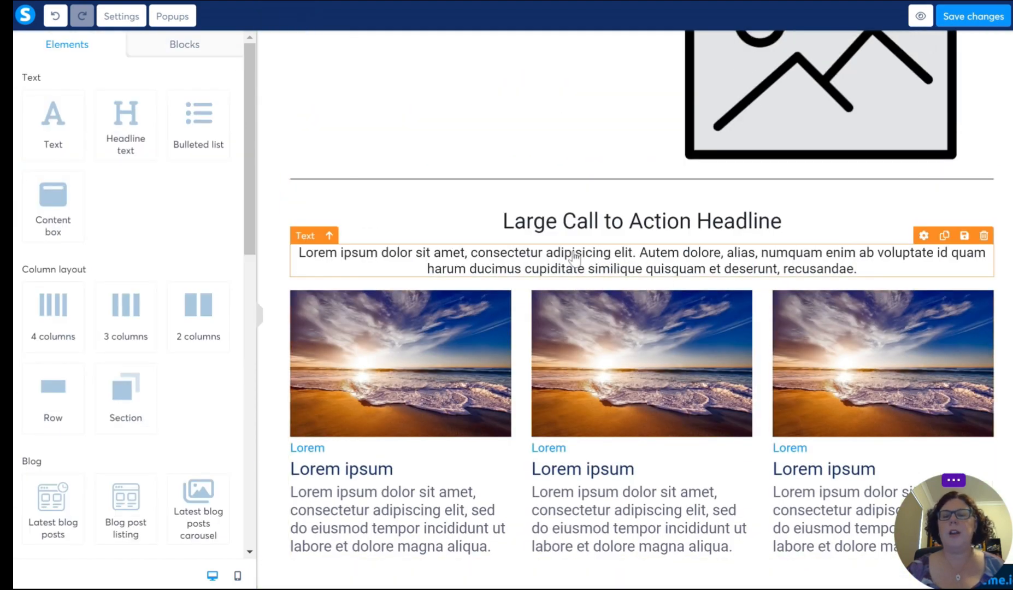
scroll(130, 477, "down", 2)
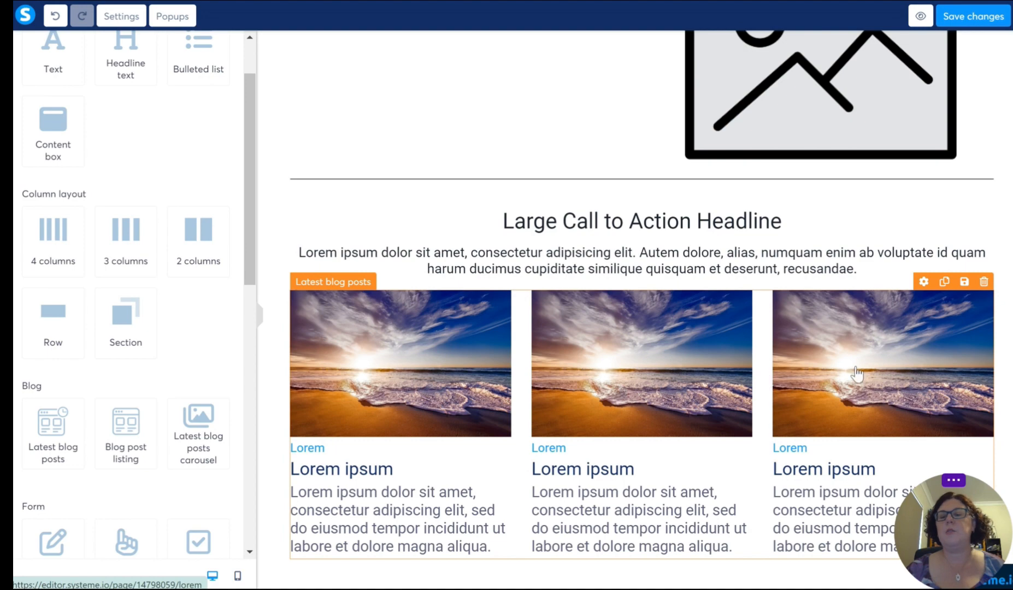
left_click(571, 269)
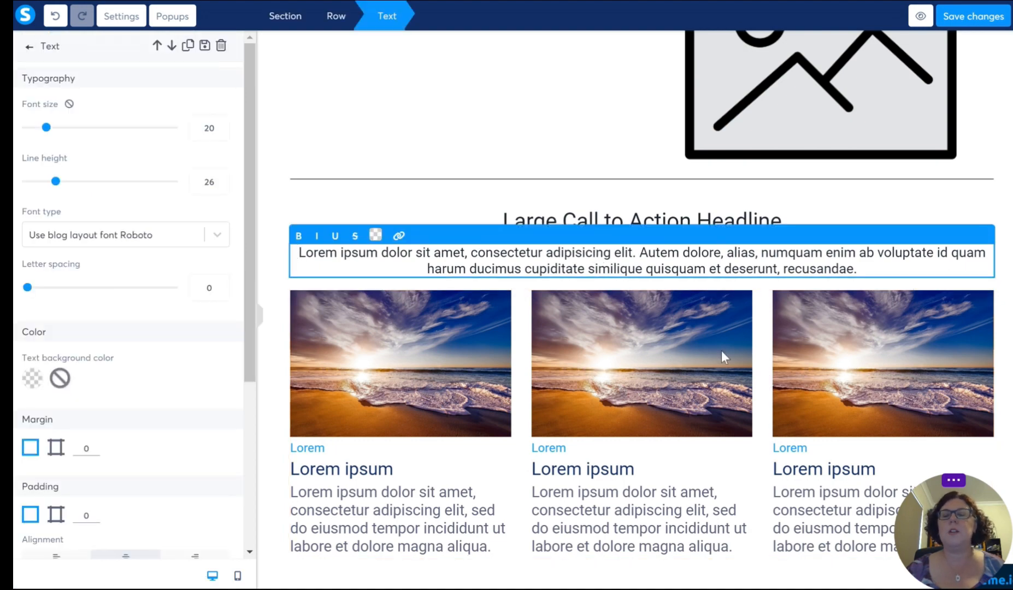
left_click(590, 283)
Step: Replace the placeholder text of the headline under the page header with "Wet My Plants"
scroll(591, 282, "up", 10)
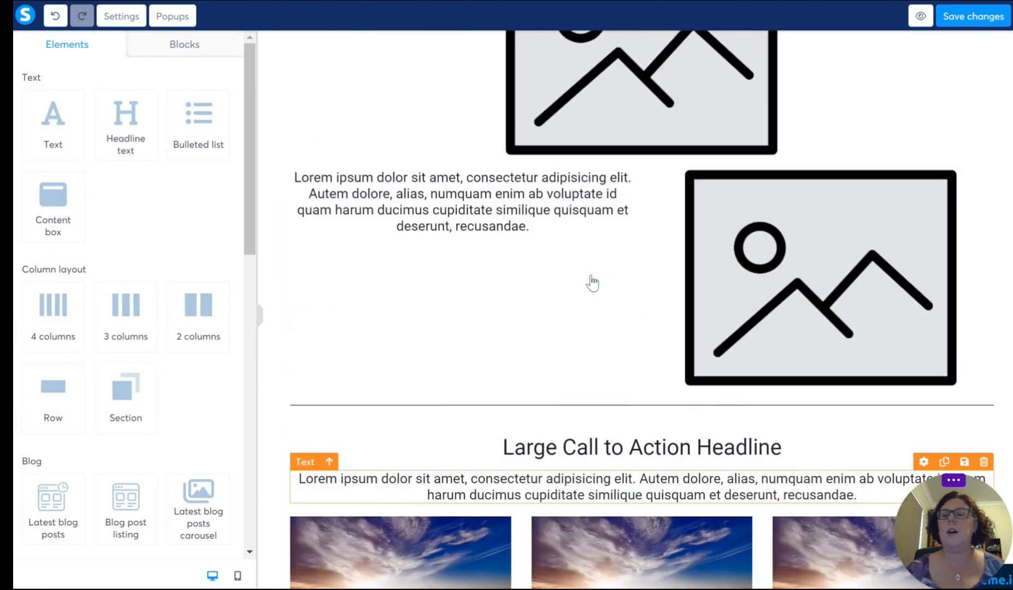
scroll(592, 282, "up", 1)
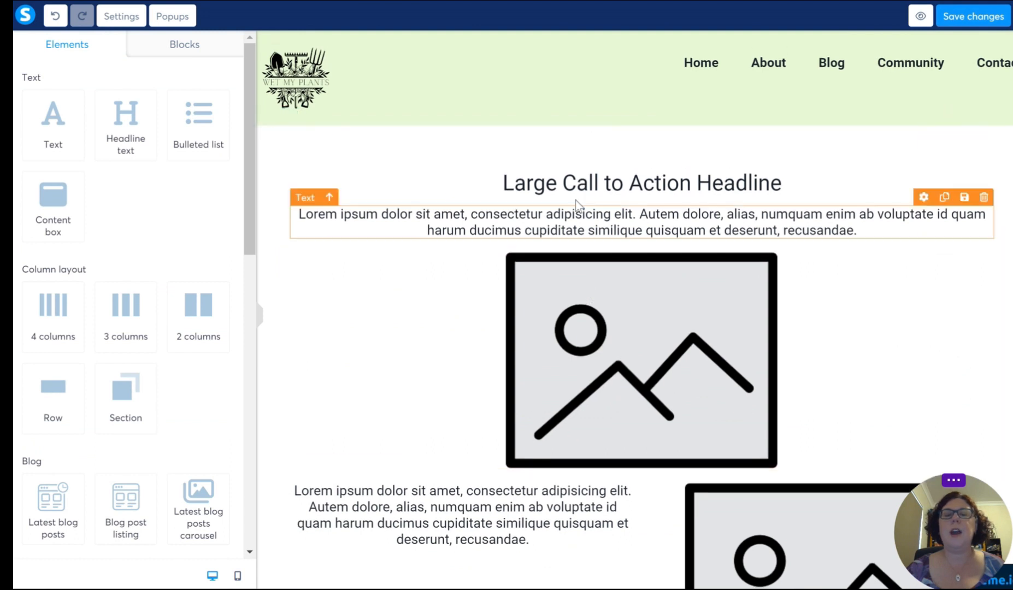
left_click(703, 186)
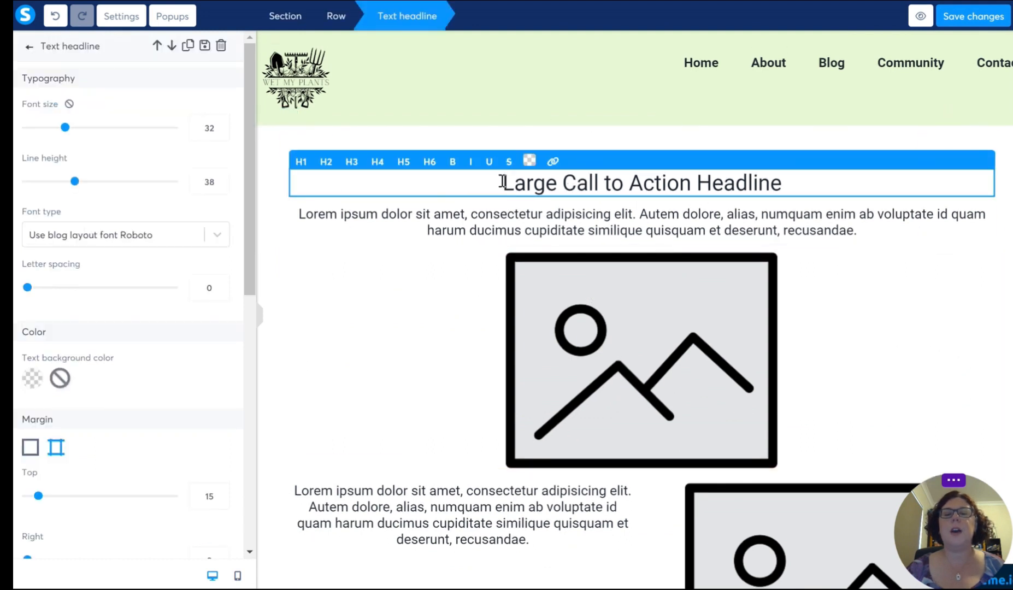
left_click_drag(503, 183, 825, 189)
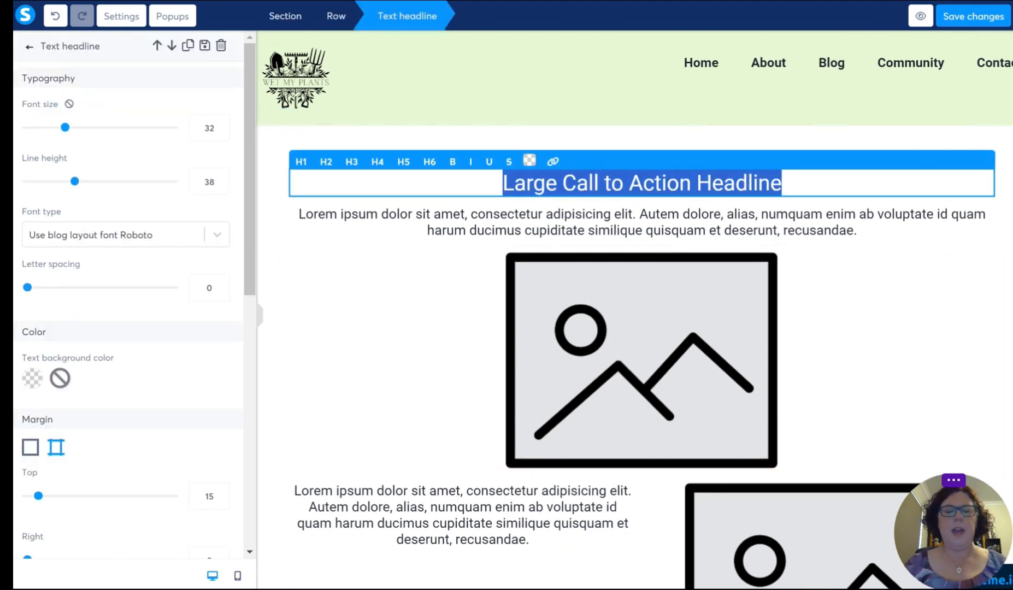
type("Wet My Plants")
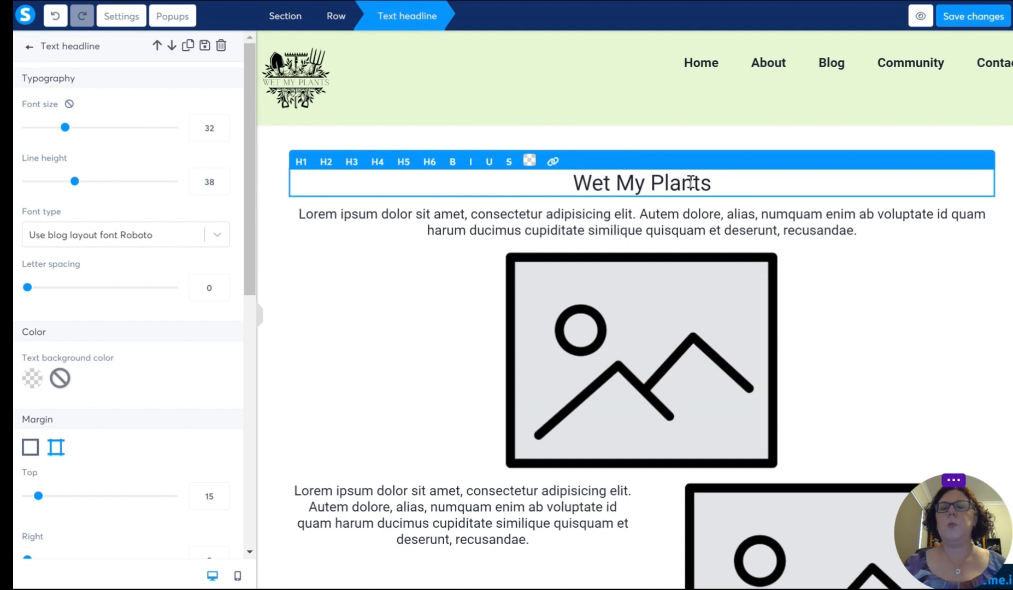
Step: Format the "Wet My Plants" headline in dark green 417505, bold and underlined
left_click_drag(721, 183, 512, 188)
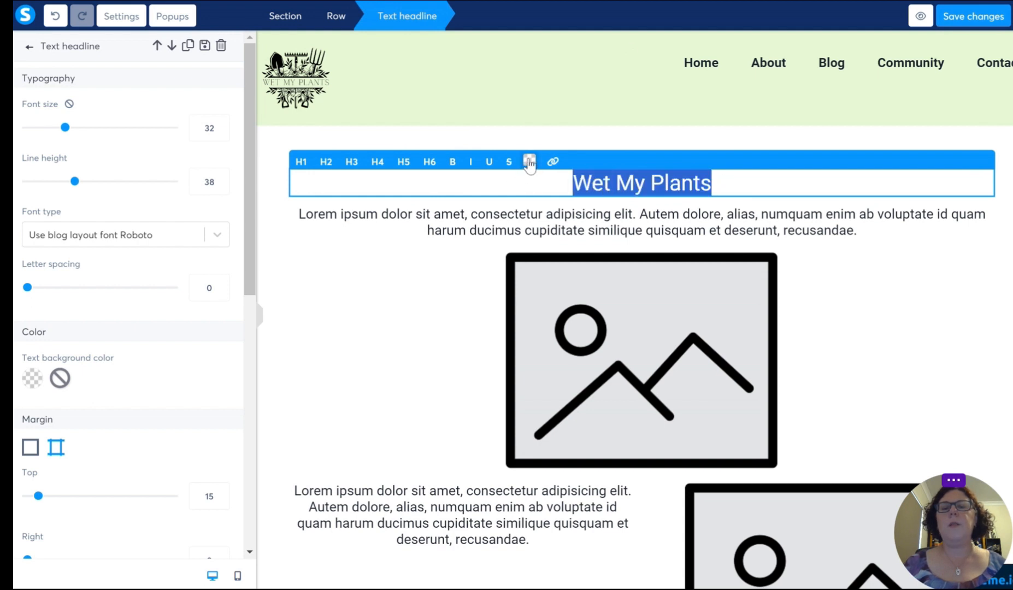
left_click(528, 162)
left_click(639, 220)
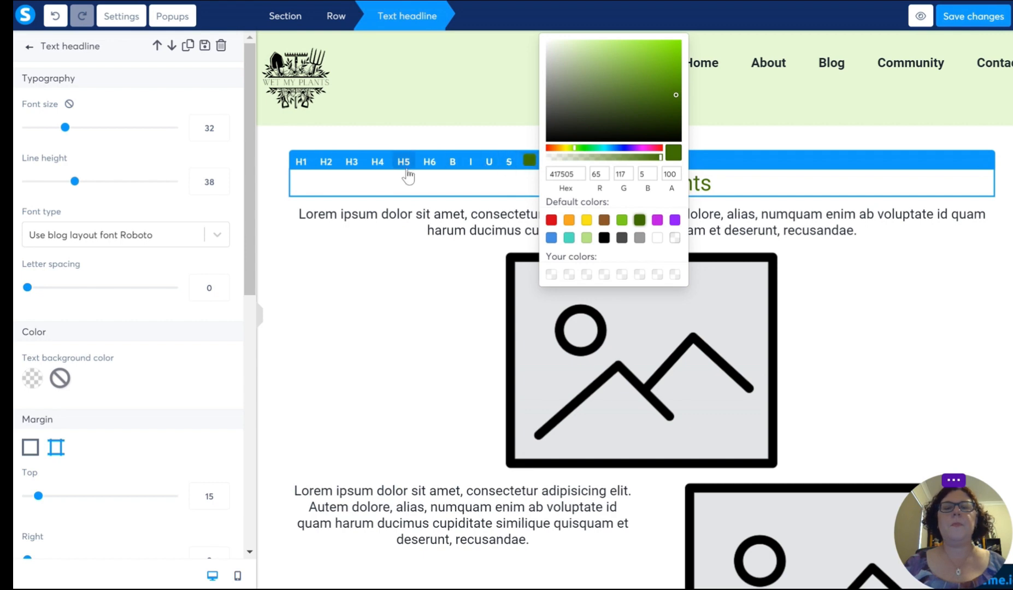
left_click(453, 162)
left_click(488, 164)
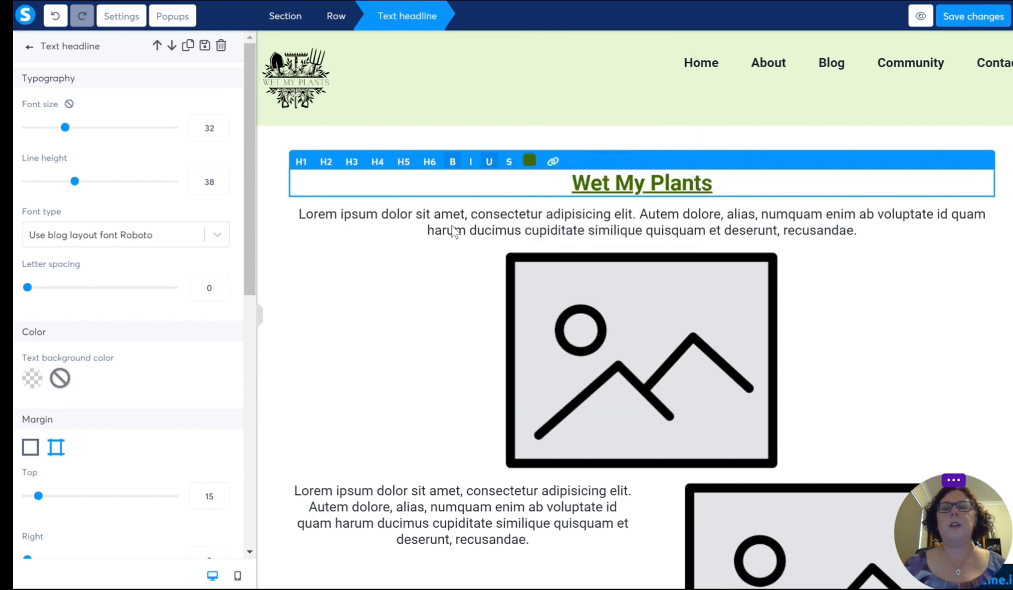
Step: Replace the placeholder text under the headline with "Welcome to our Website! We are all about getting you ready to have the most cracka-lackin' garden in your neighbourhood!"
left_click(458, 232)
left_click(379, 214)
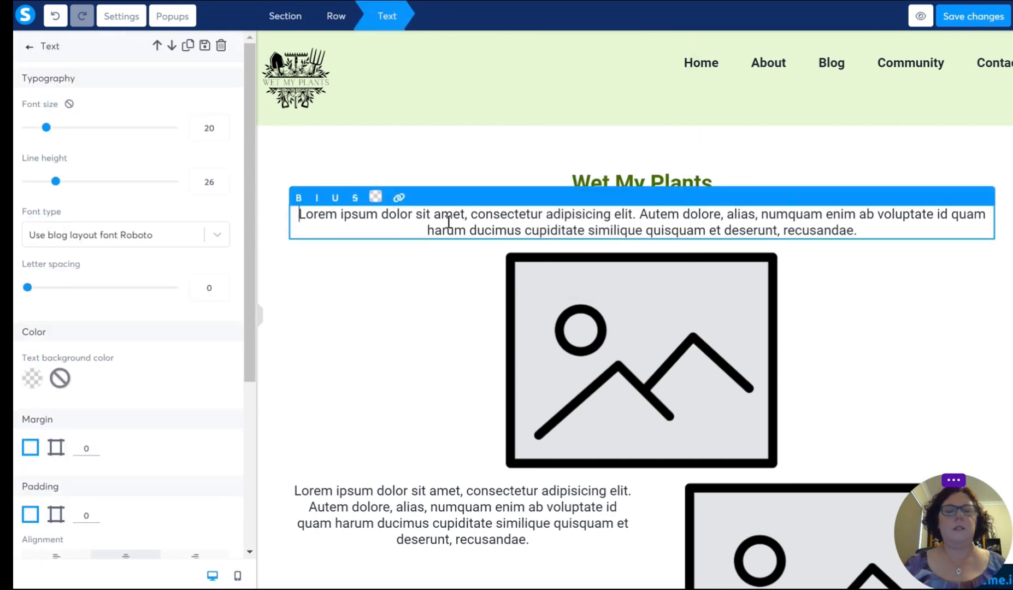
triple_click(589, 219)
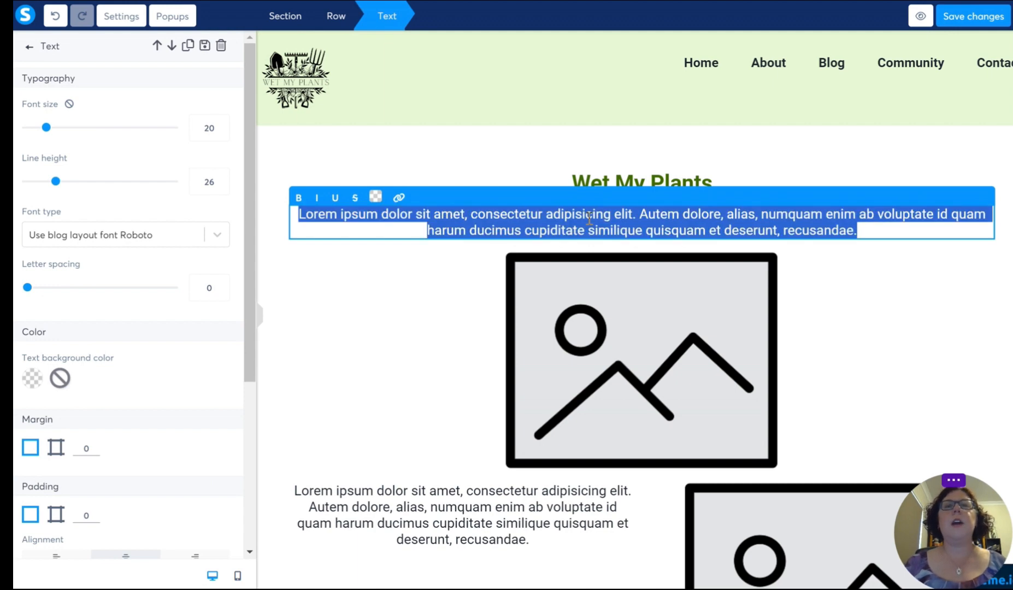
type("Welcome")
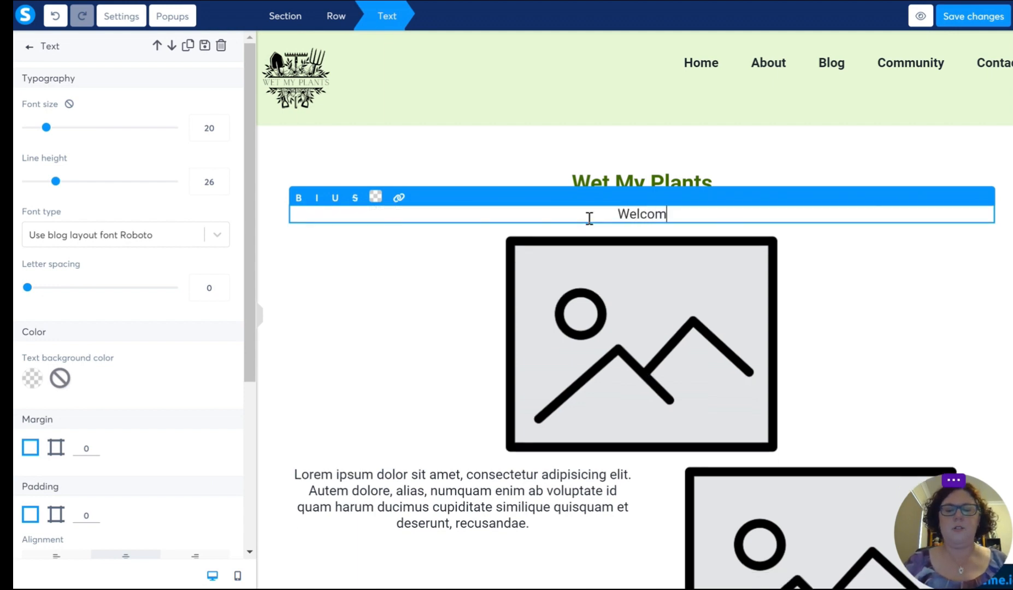
type("to our Web")
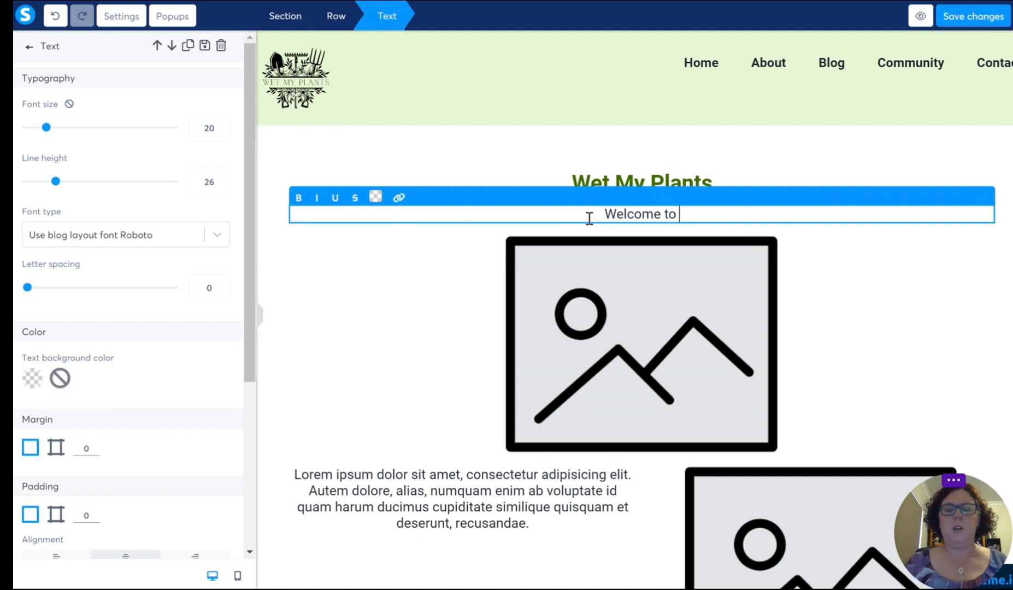
type("site!")
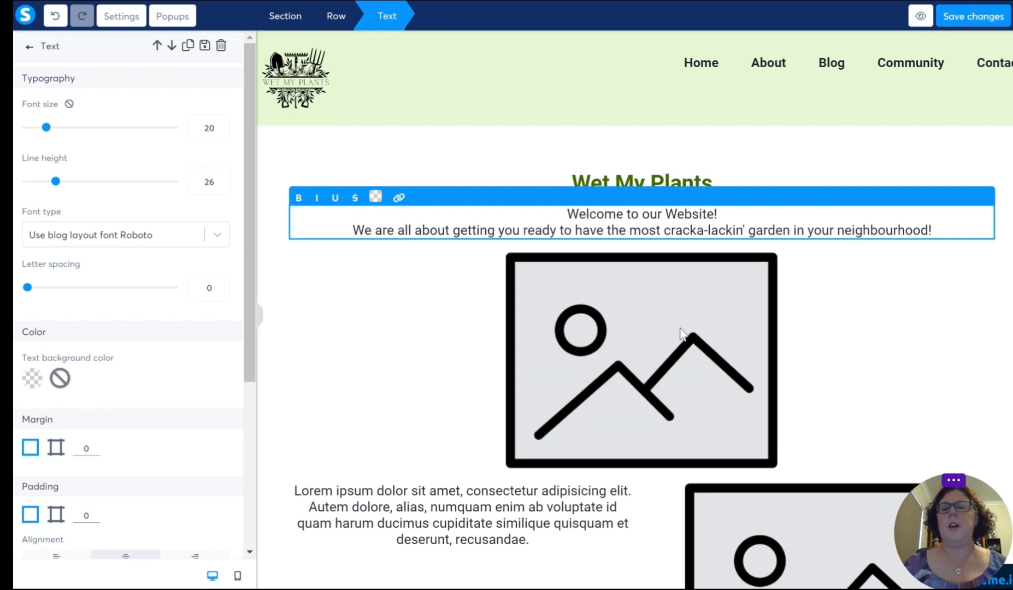
Step: Replace the placeholder image under the welcome text with the "Spring is Here!!" picture of the two gardeners
left_click(673, 331)
left_click(635, 375)
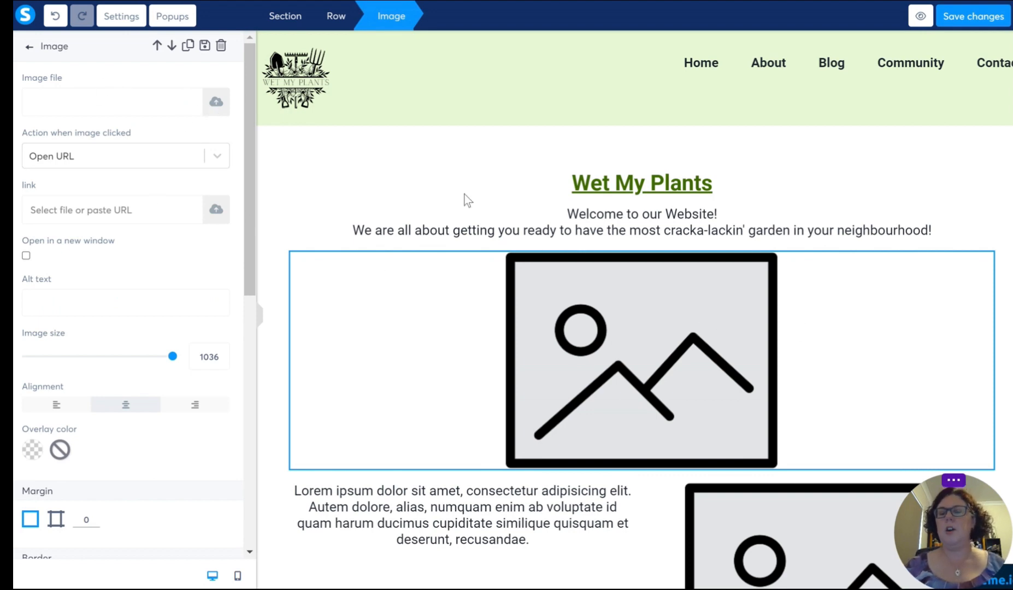
left_click(222, 101)
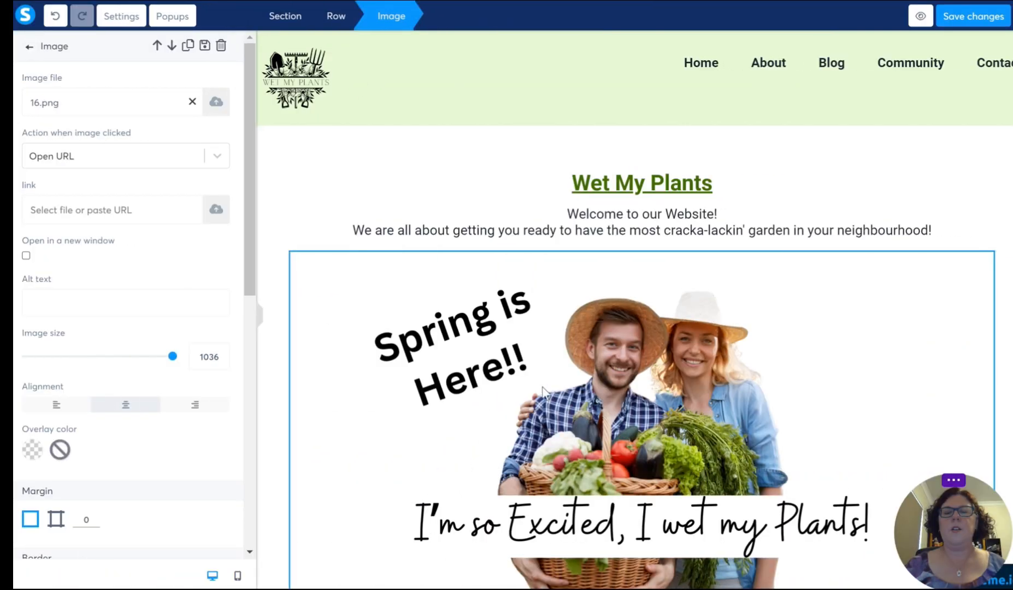
left_click(543, 388)
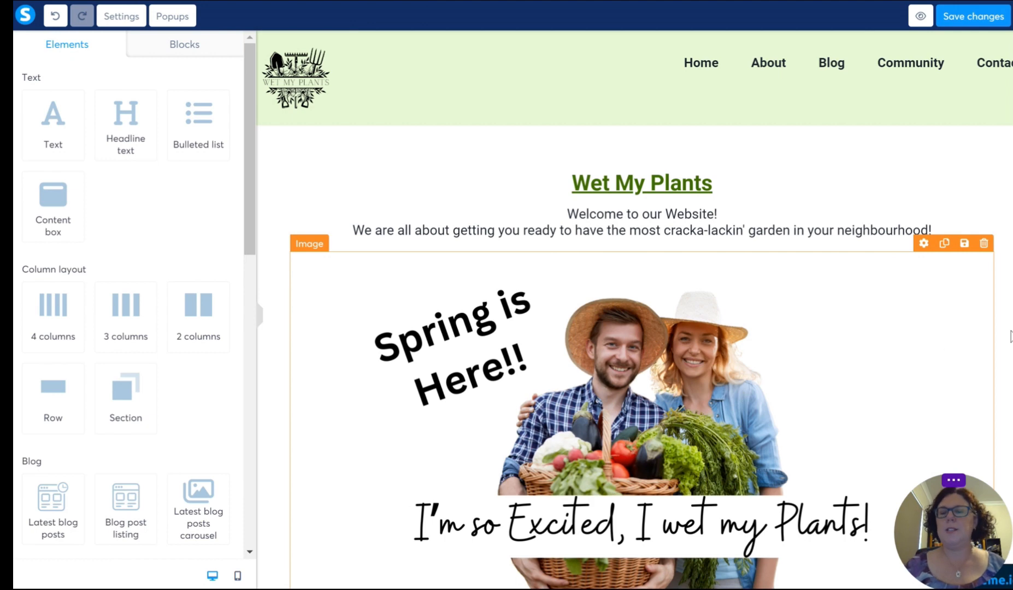
Step: Fill the two-column row below the banner with the invitation to join the online community and the image WetMyPlantsCommunity.png
scroll(959, 330, "down", 6)
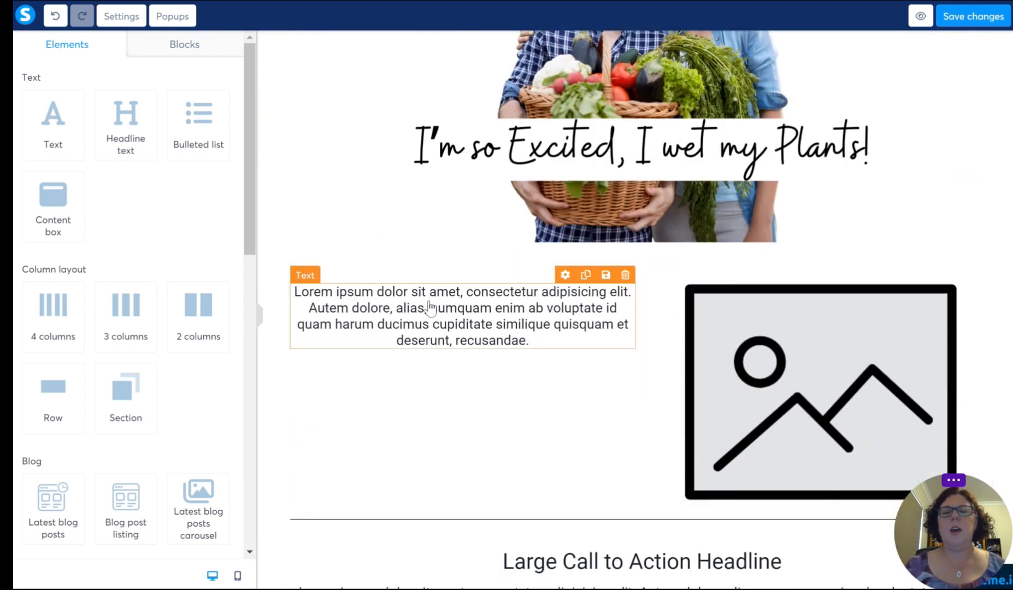
left_click(440, 323)
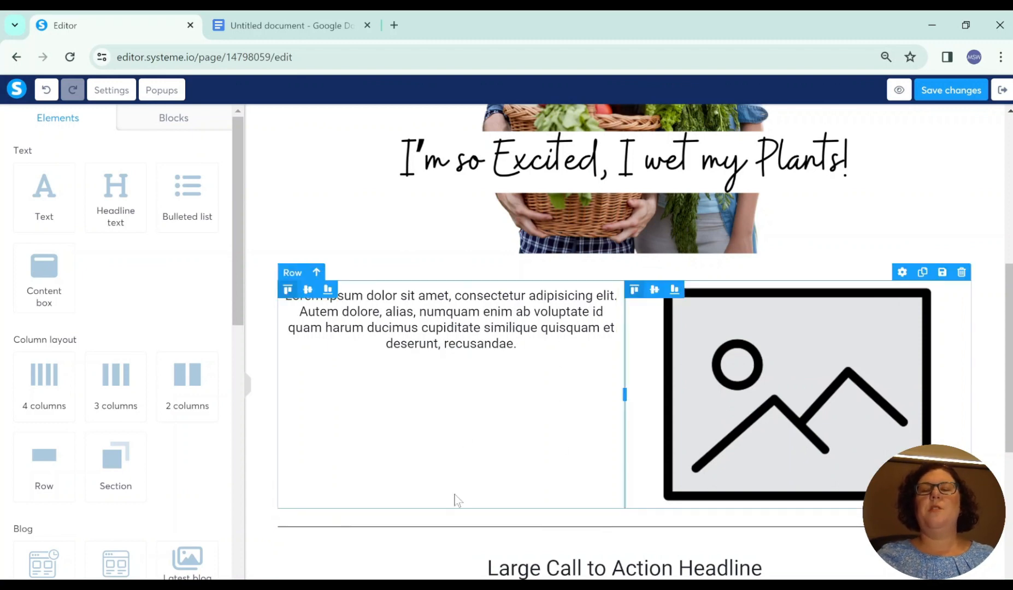
scroll(492, 459, "up", 8)
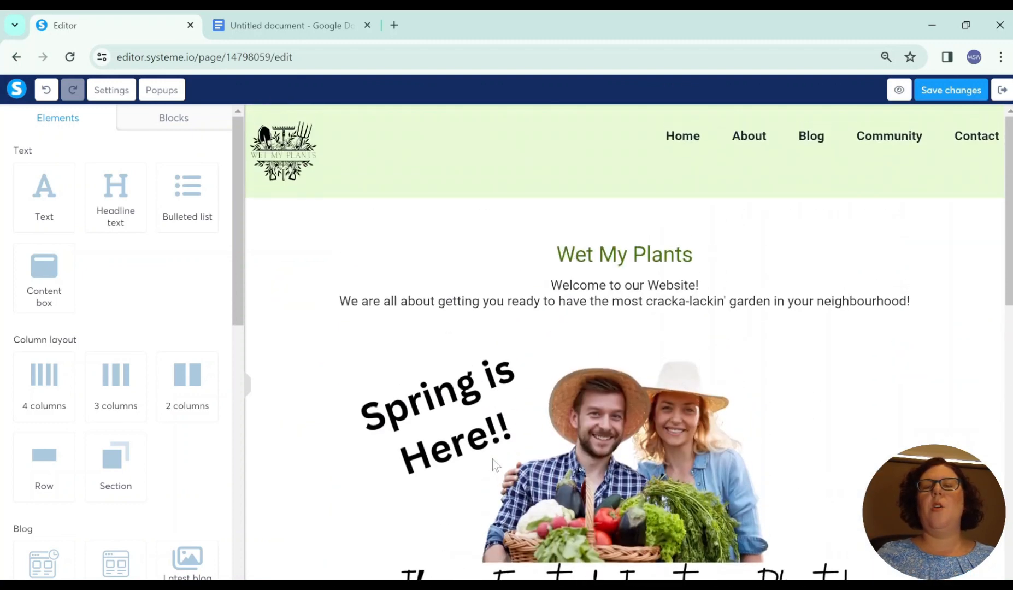
scroll(492, 458, "down", 9)
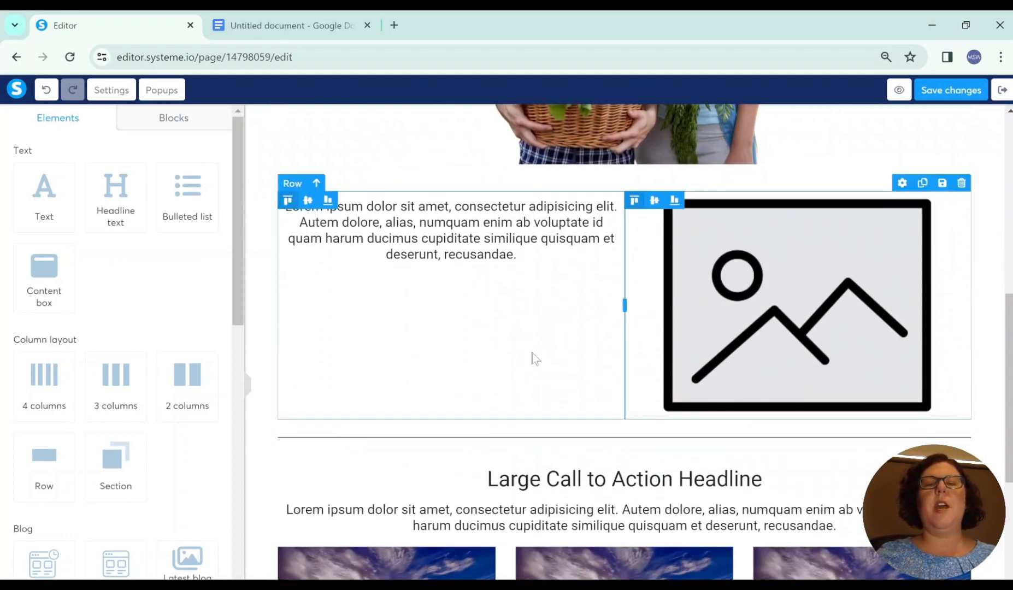
left_click(476, 261)
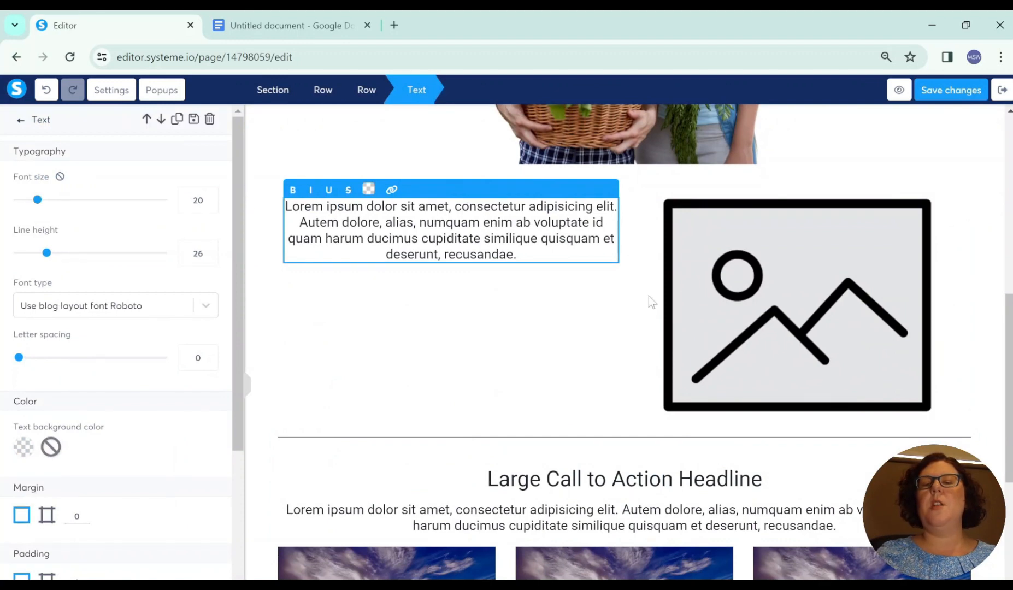
left_click(641, 340)
scroll(633, 333, "up", 3)
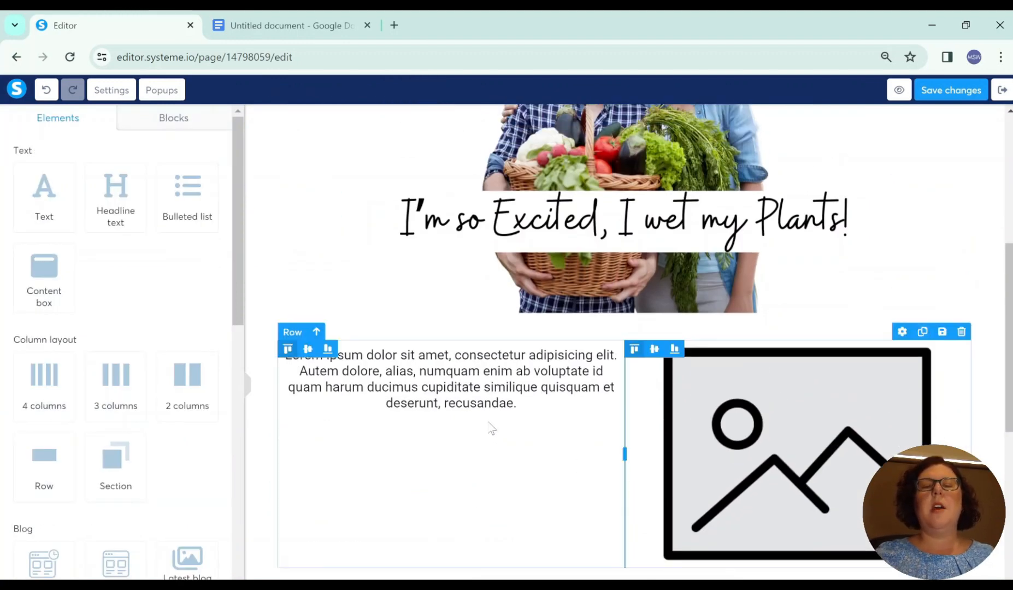
left_click(447, 378)
double_click(448, 383)
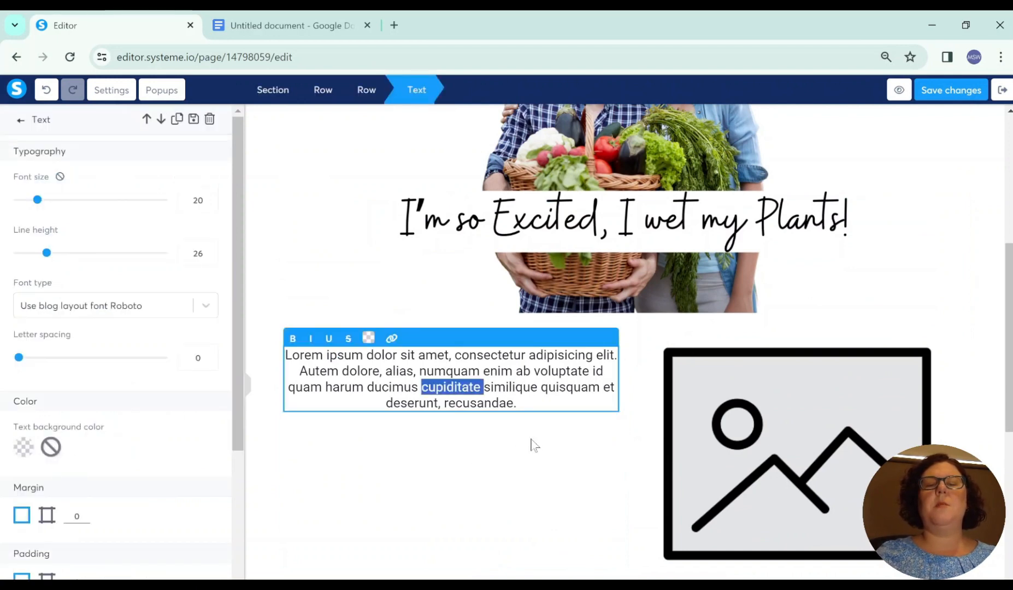
left_click(519, 406)
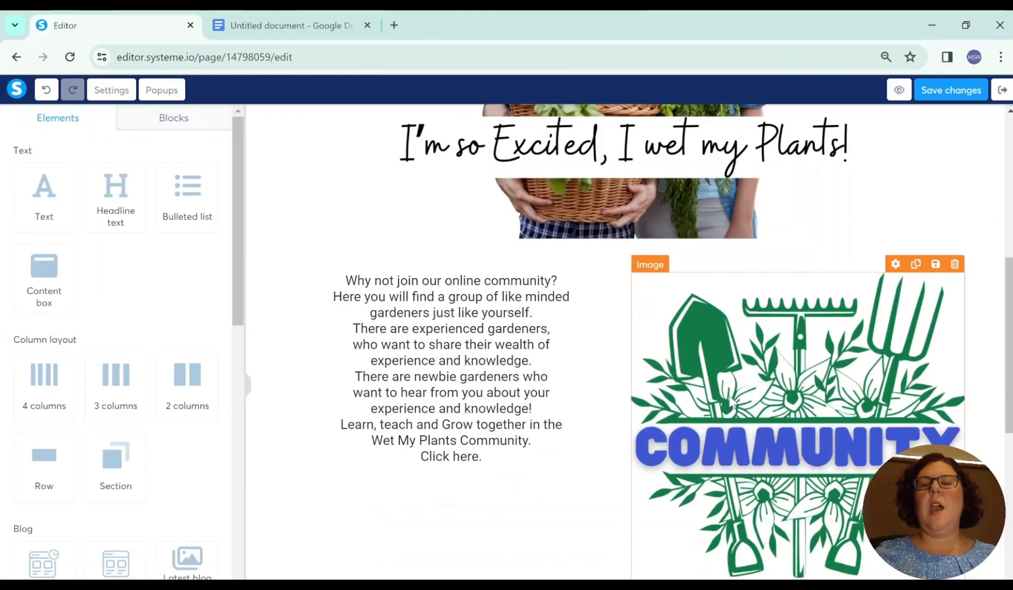
Step: Set the size of the community image beside the invitation text to 400
scroll(764, 373, "down", 1)
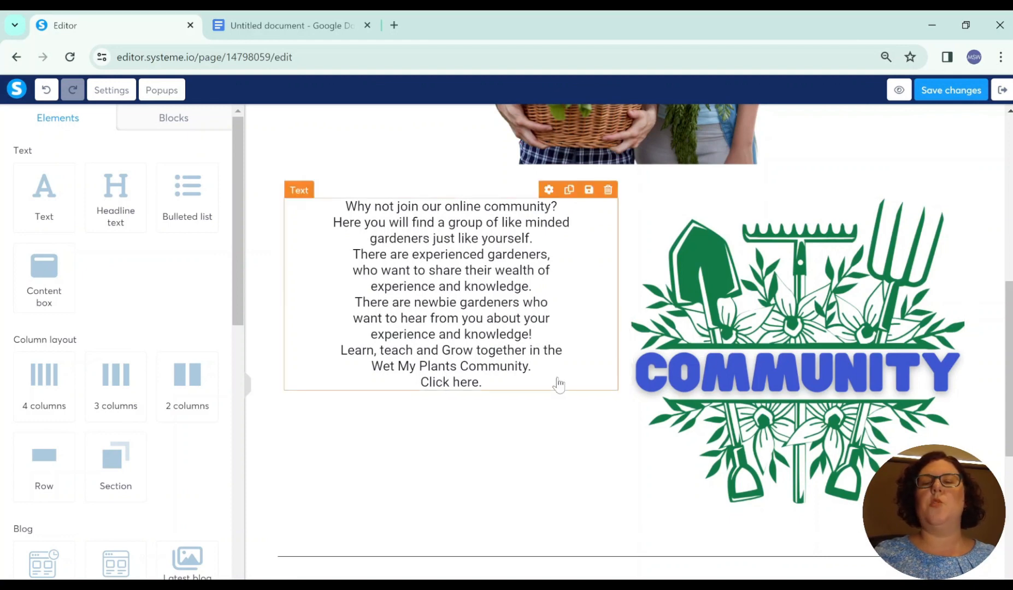
left_click(807, 354)
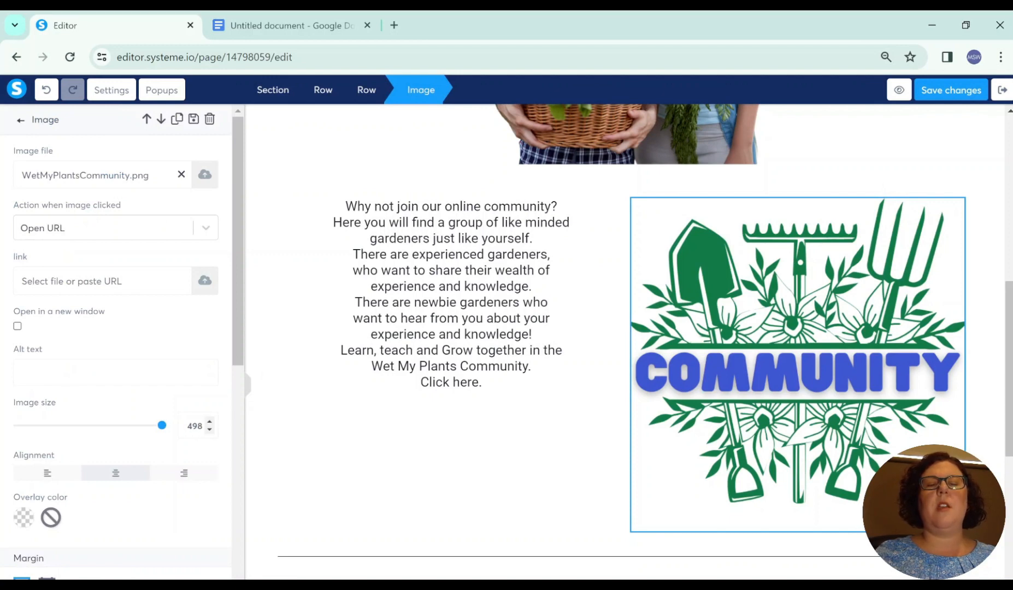
left_click_drag(200, 426, 236, 445)
type("300")
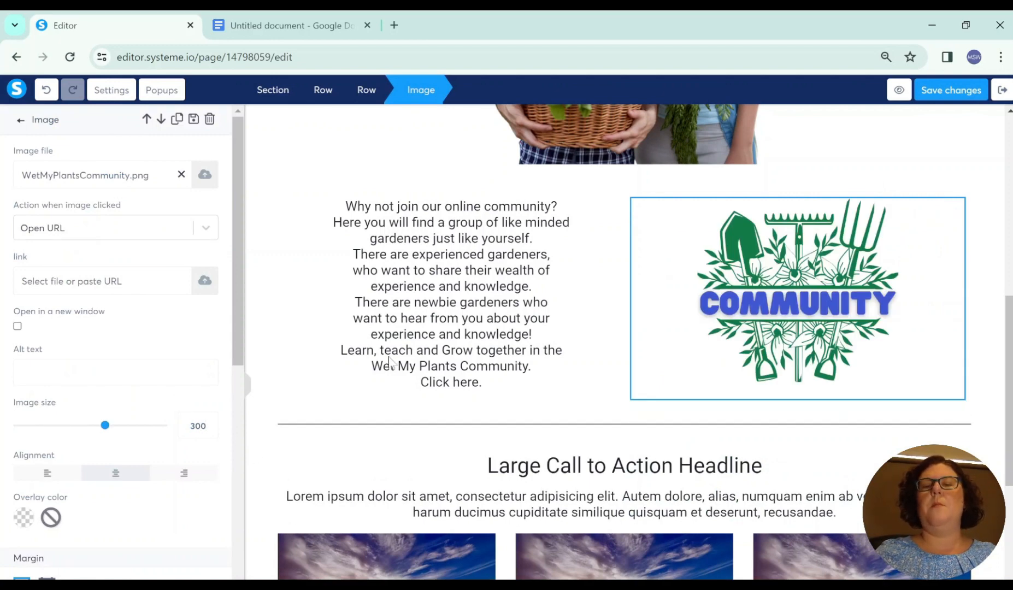
double_click(199, 425)
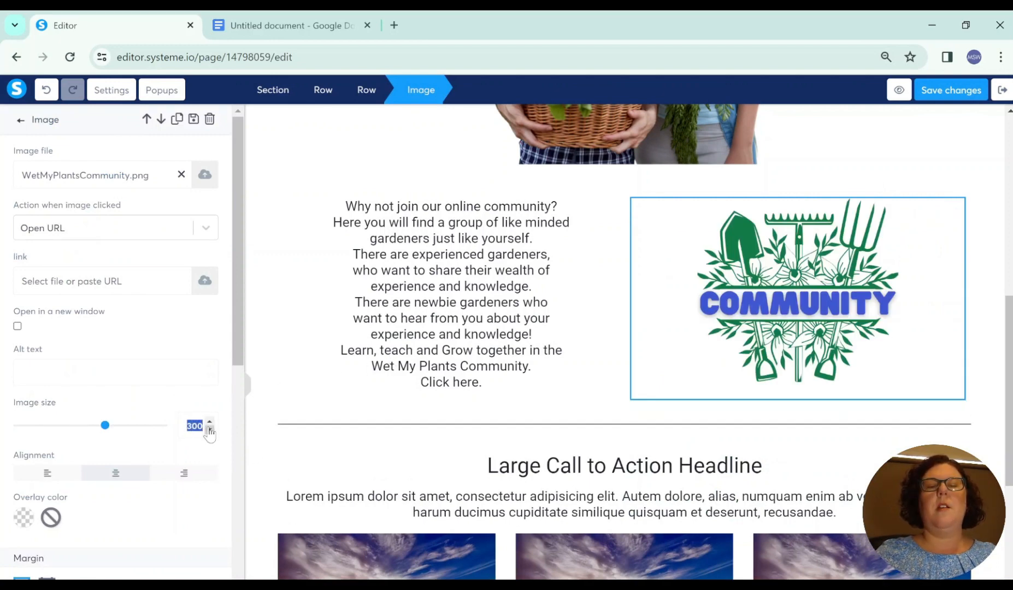
type("400")
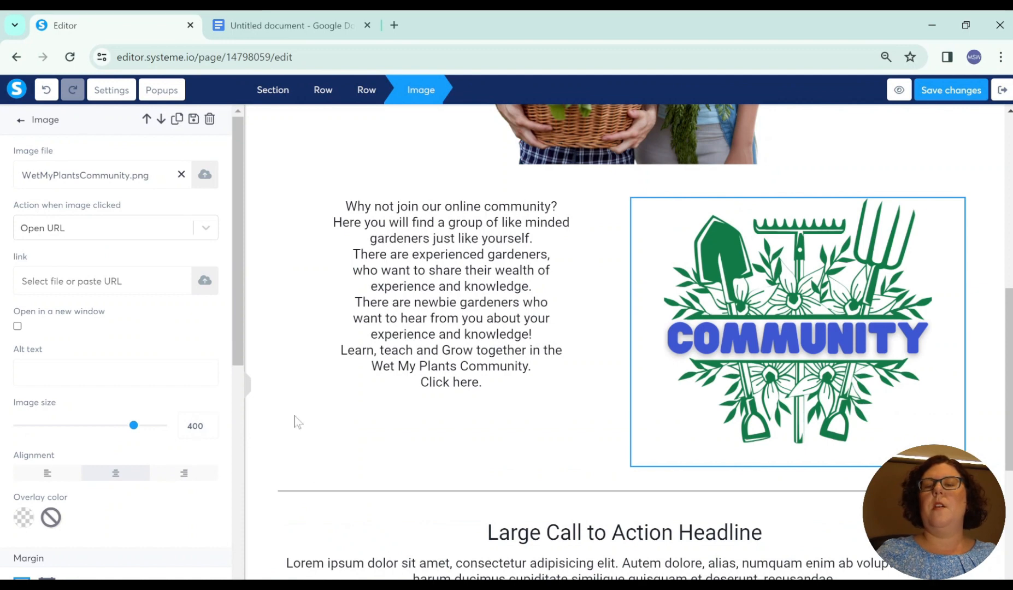
left_click(576, 476)
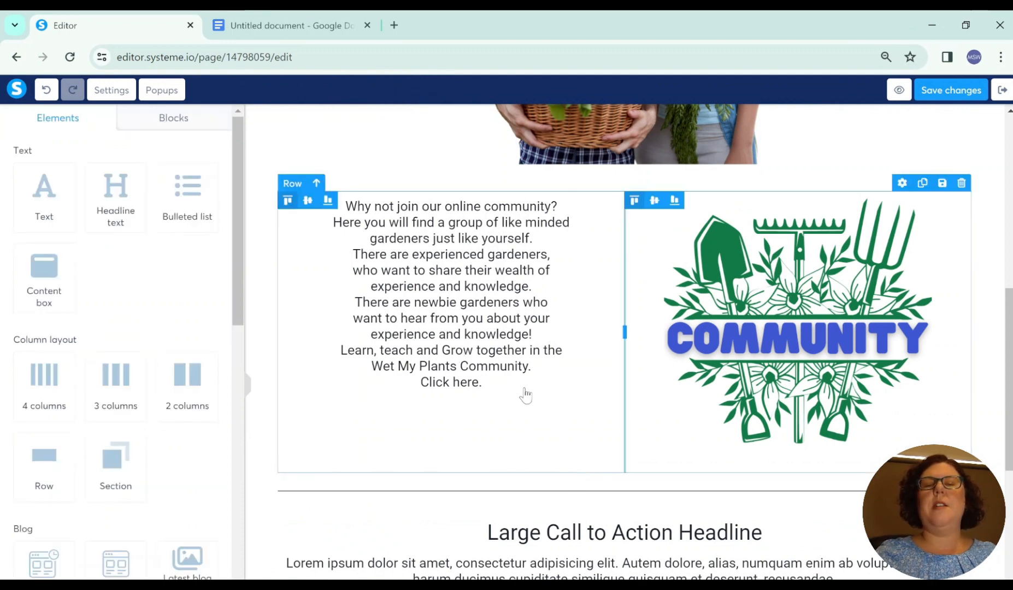
Step: Set the community invitation text's font size to 22 and align it to the right
left_click(497, 349)
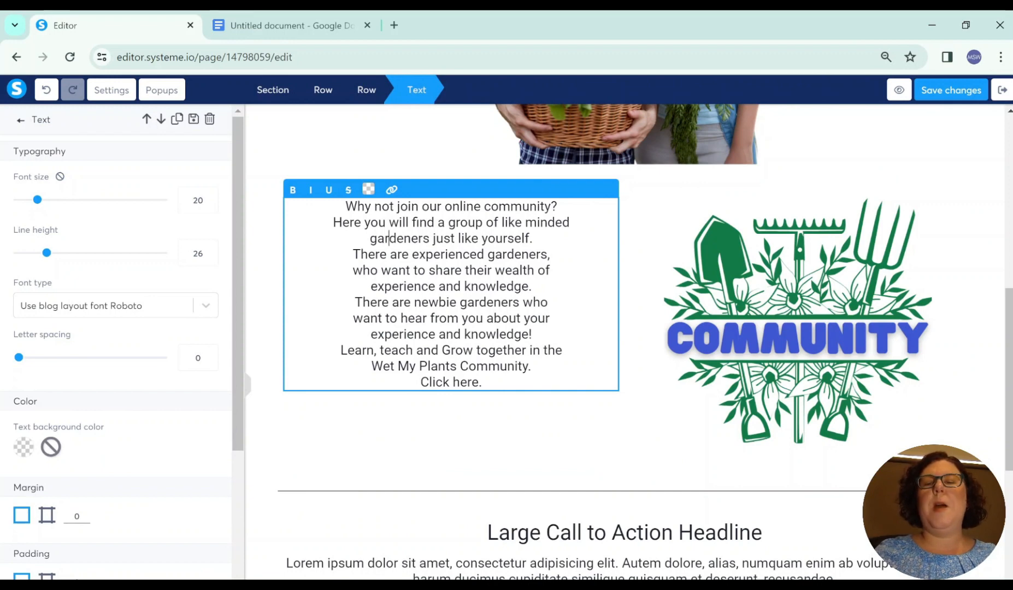
left_click(389, 238)
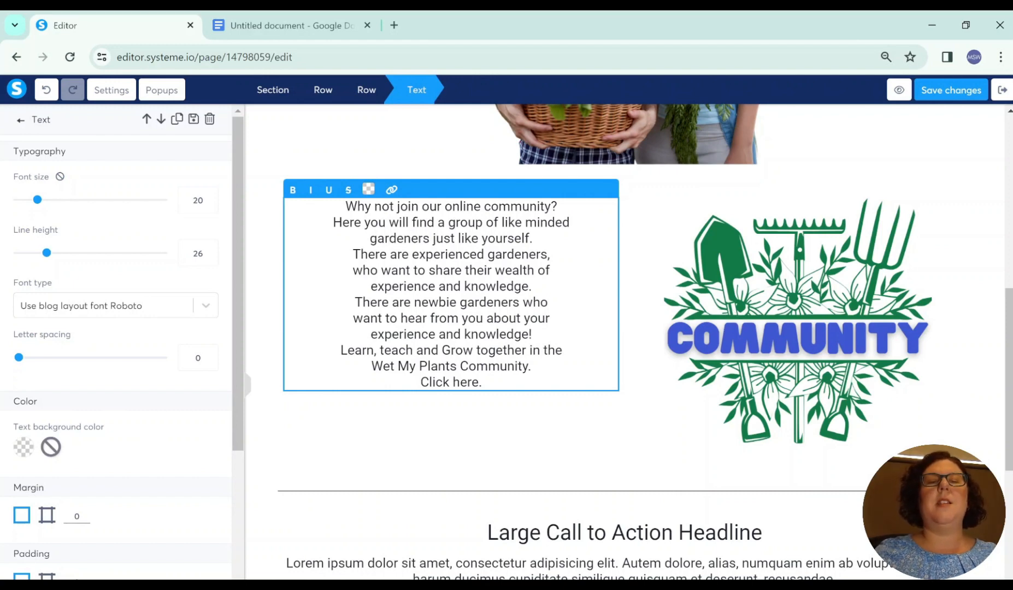
left_click_drag(346, 206, 482, 381)
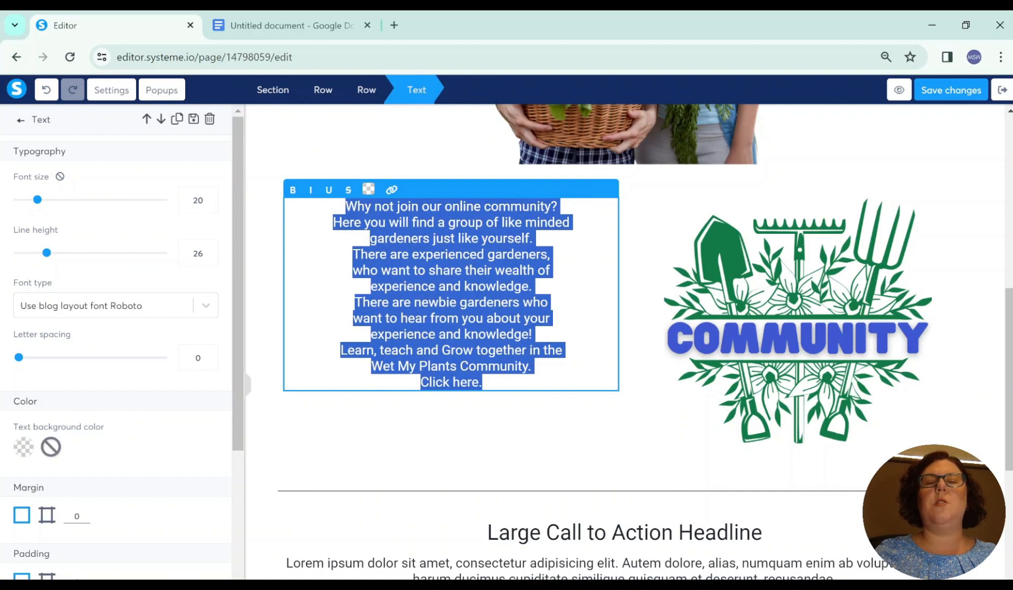
left_click(211, 204)
left_click(210, 196)
left_click(210, 197)
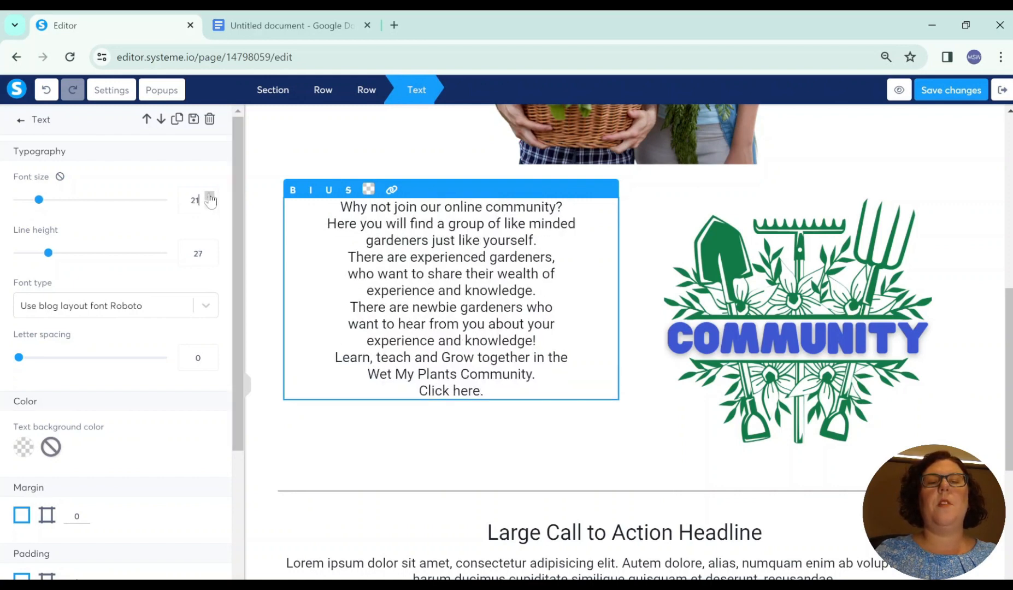
left_click(209, 196)
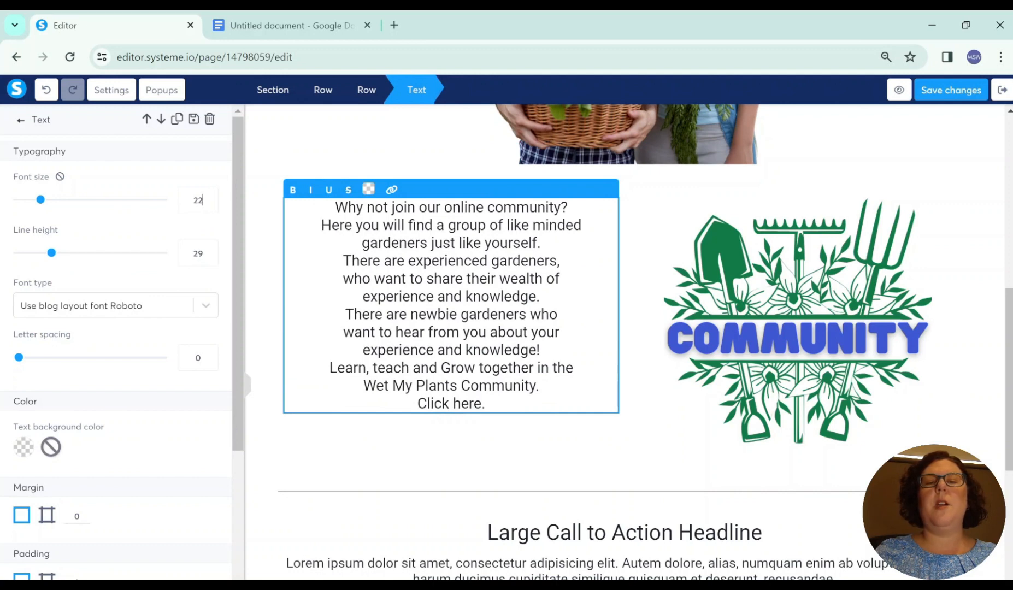
scroll(129, 450, "down", 4)
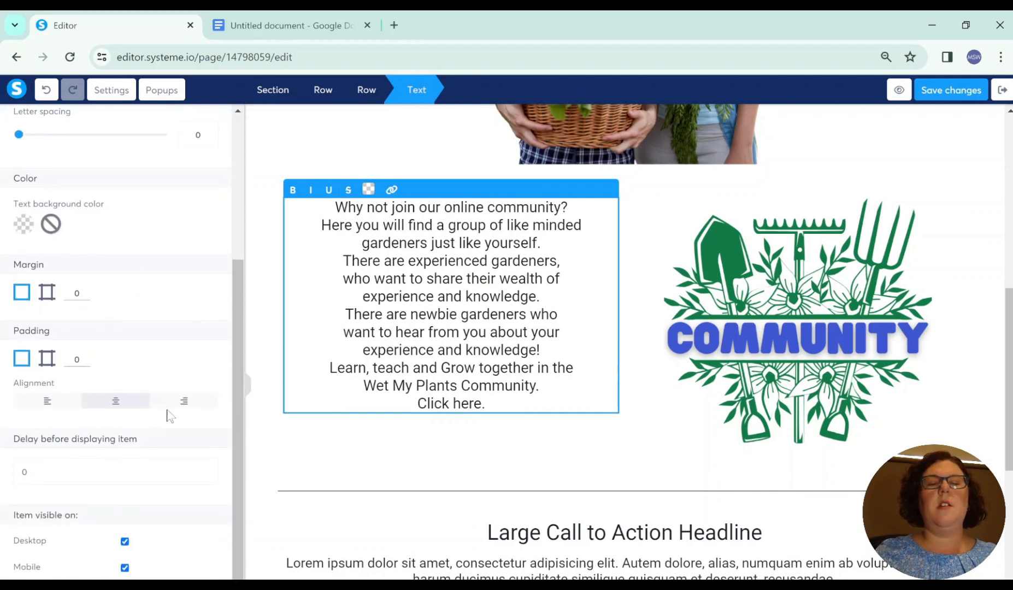
left_click(182, 403)
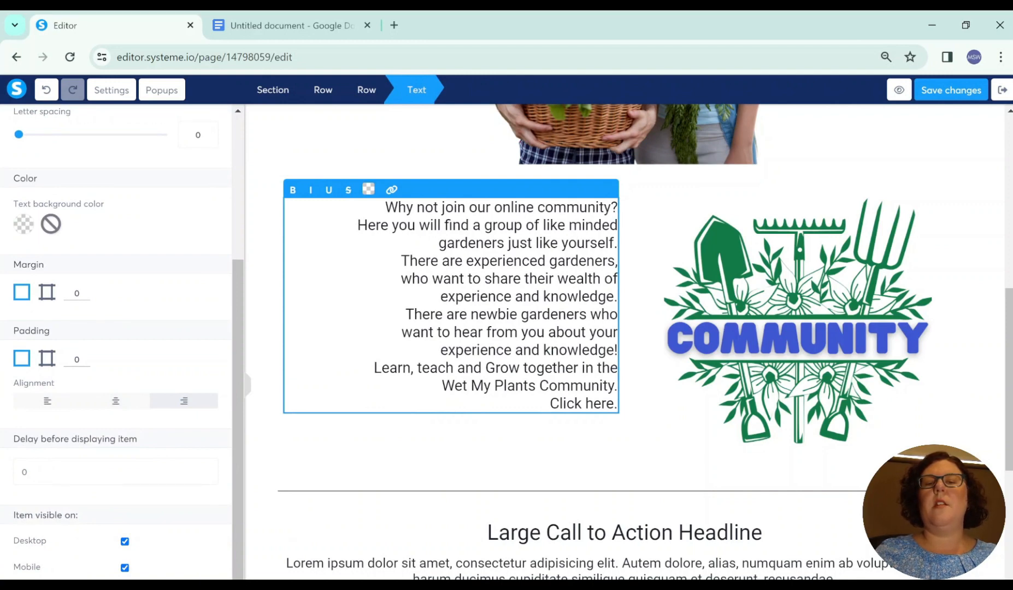
Step: Insert a blank line after "Why not join our online community?" and rebreak the following sentence so its second line starts with "minded gardeners"
key("Return")
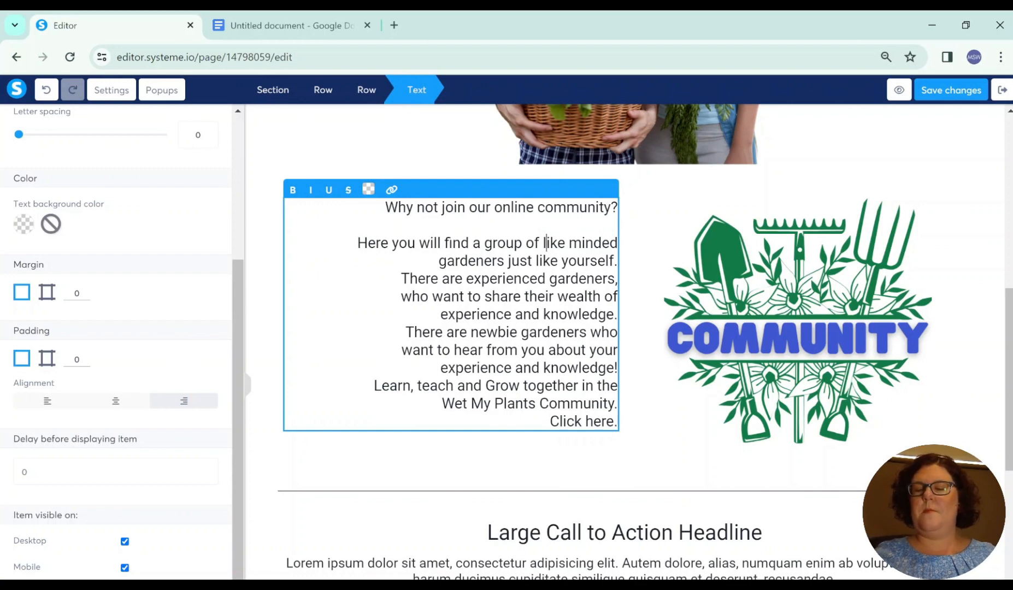
key("Return")
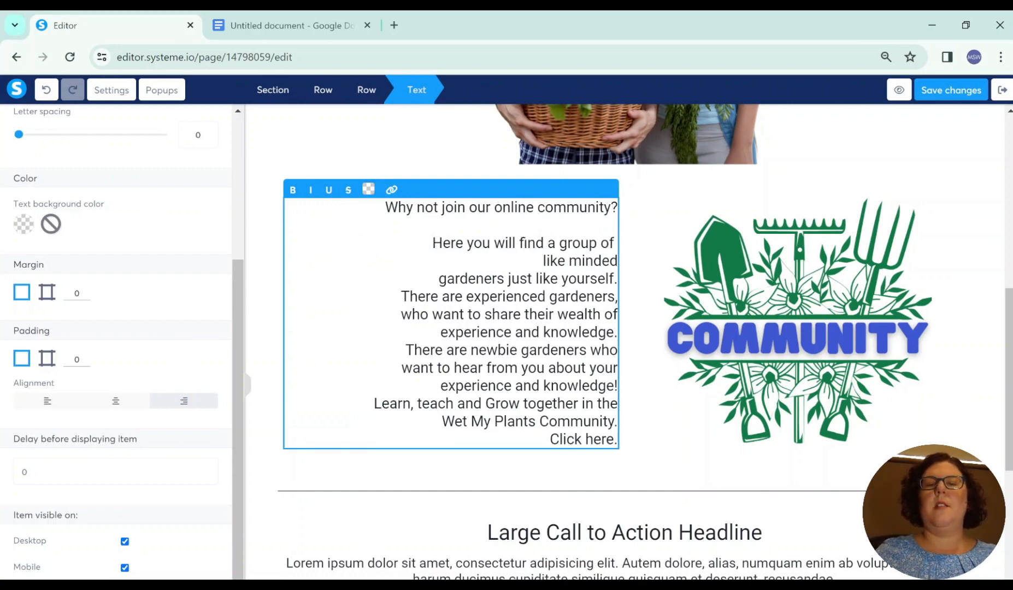
key("BackSpace")
key("BackSpace")
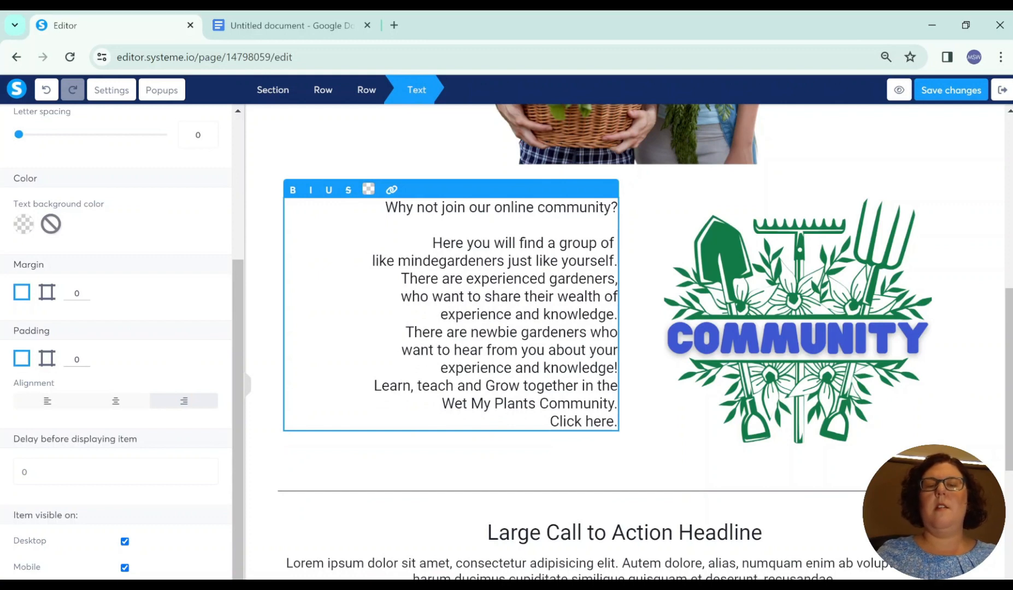
key("ctrl+z")
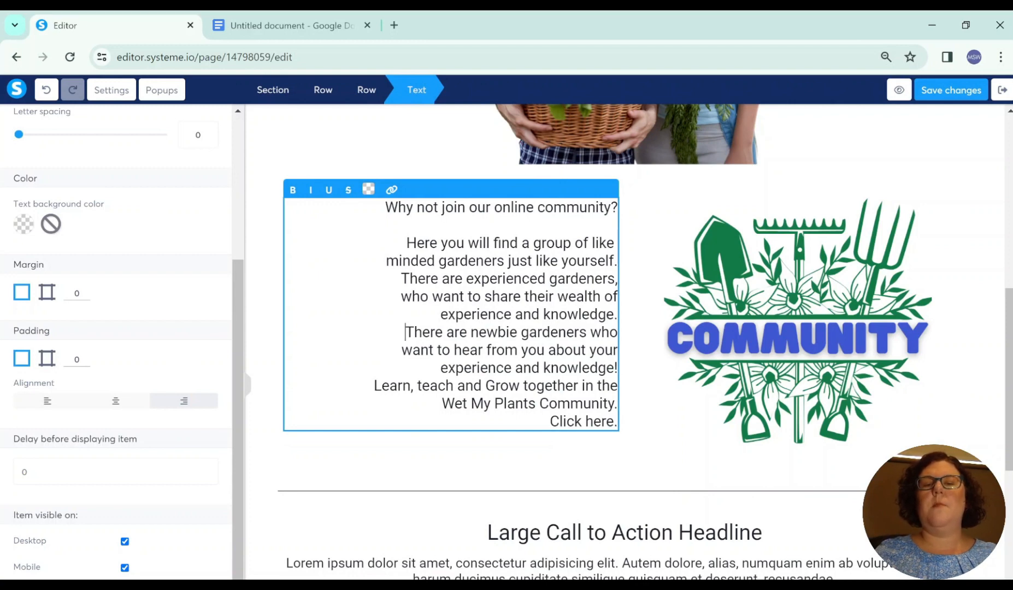
Step: Insert blank lines before "There are newbie gardeners", "Wet My Plants Community." and "Click here." in the invitation text
key("Return")
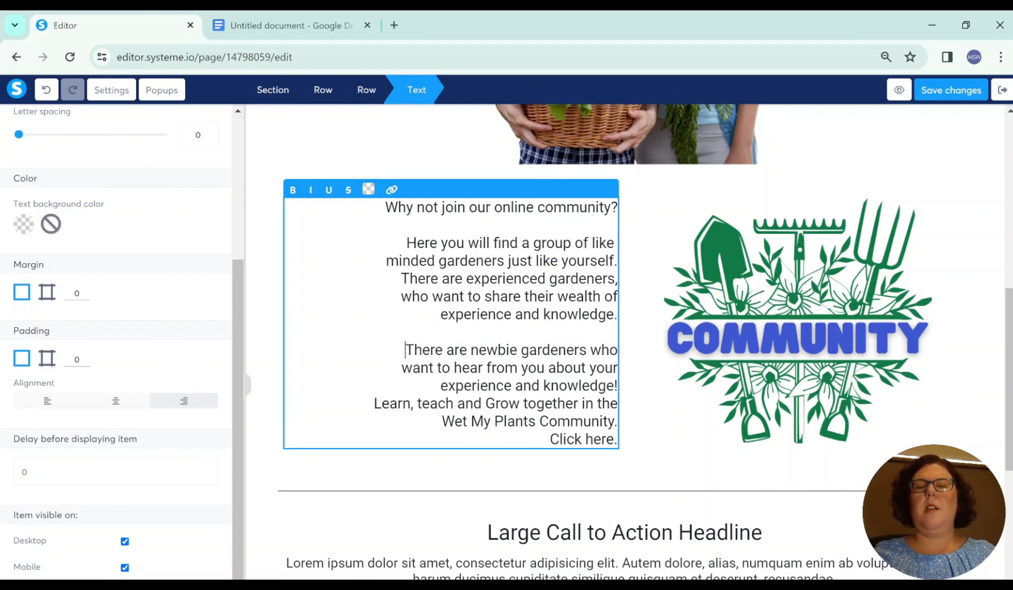
left_click(442, 421)
key("Return")
left_click(550, 457)
key("Return")
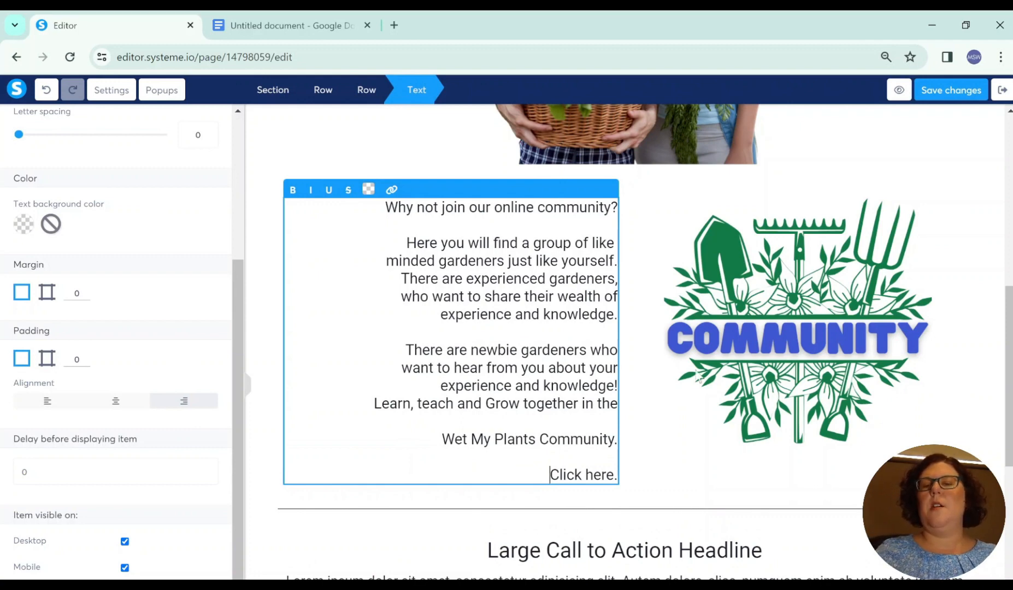
Step: Align the community image to the left so it sits next to the invitation text
left_click(773, 264)
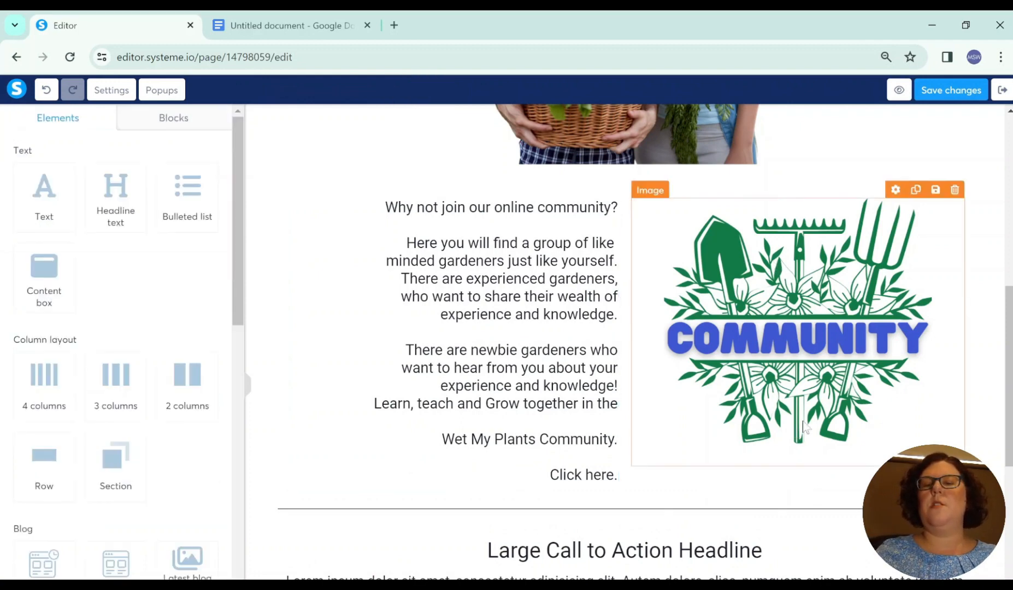
left_click(771, 383)
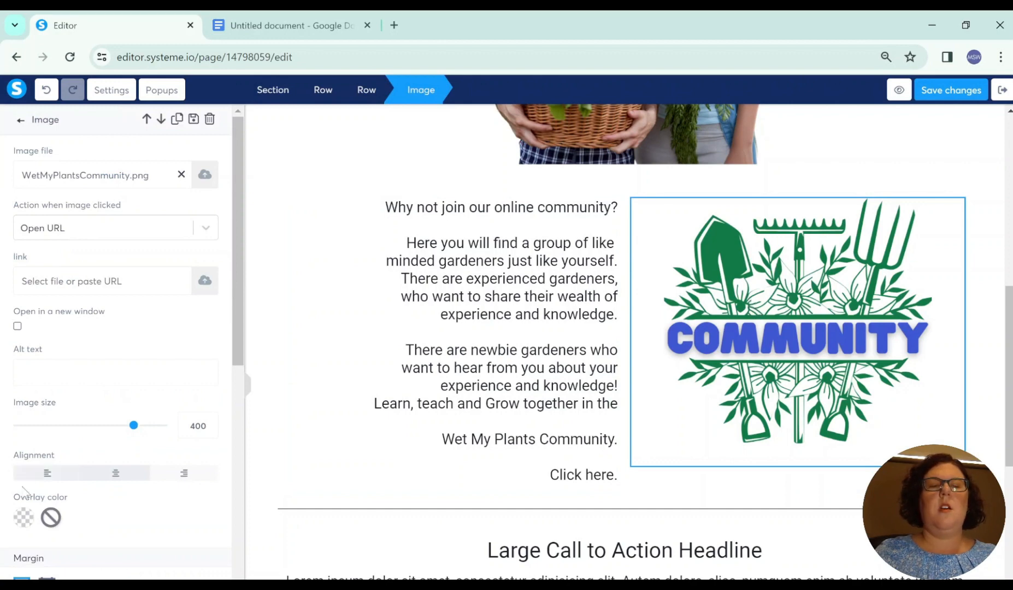
left_click(38, 476)
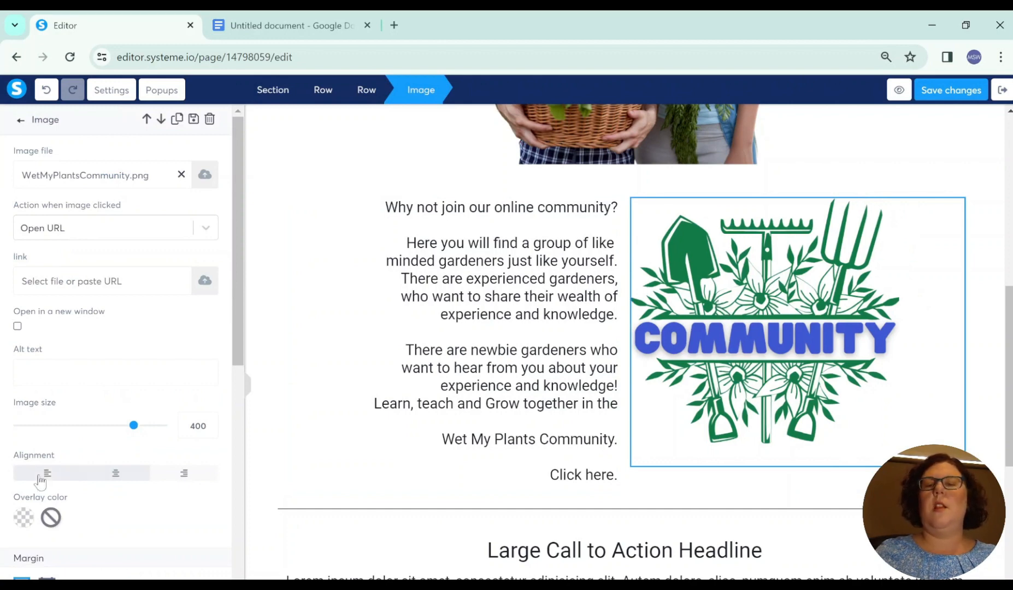
left_click(436, 322)
left_click(881, 146)
scroll(751, 332, "up", 1)
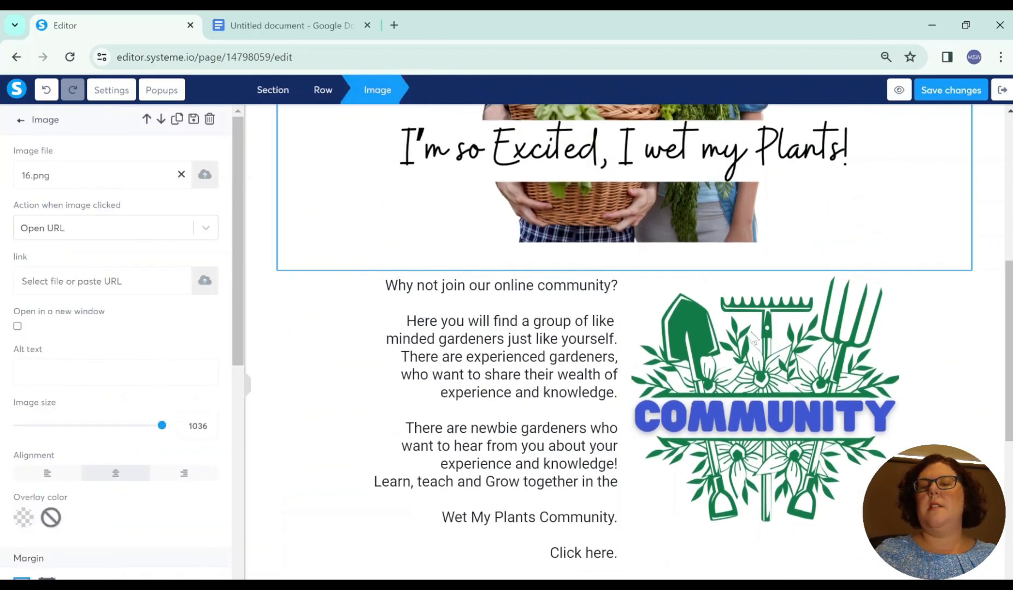
scroll(753, 339, "up", 3)
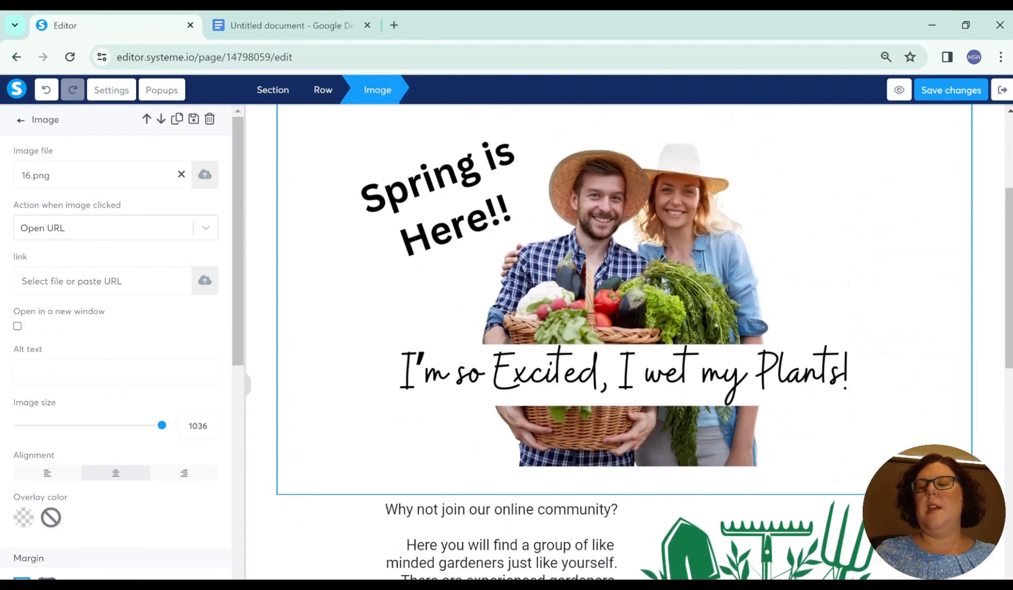
left_click(764, 496)
scroll(573, 376, "down", 5)
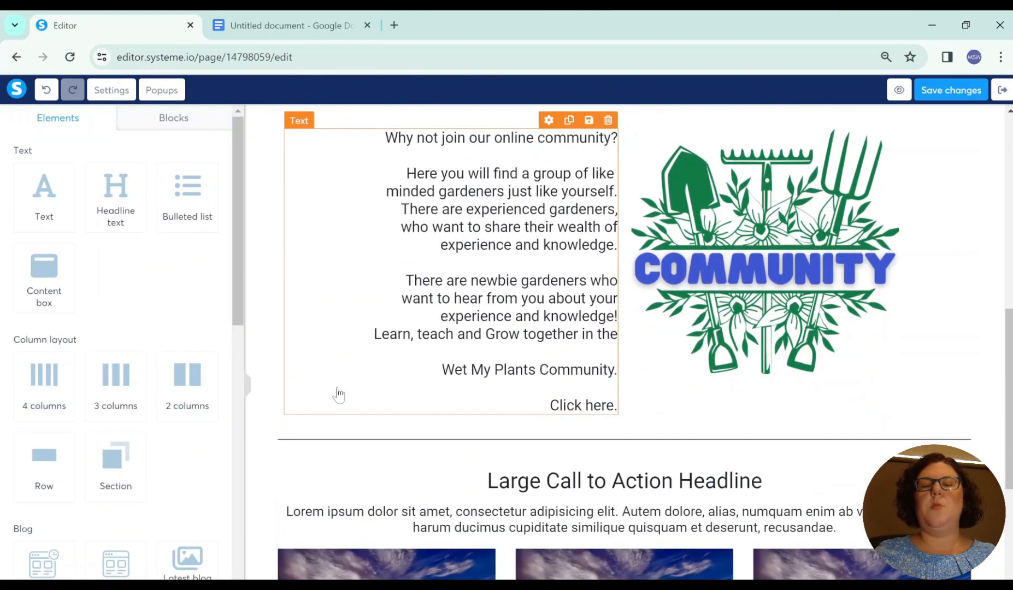
Step: Replace the "Large Call to Action Headline" text with "Check Out Our Latest Blogs"
scroll(306, 389, "down", 5)
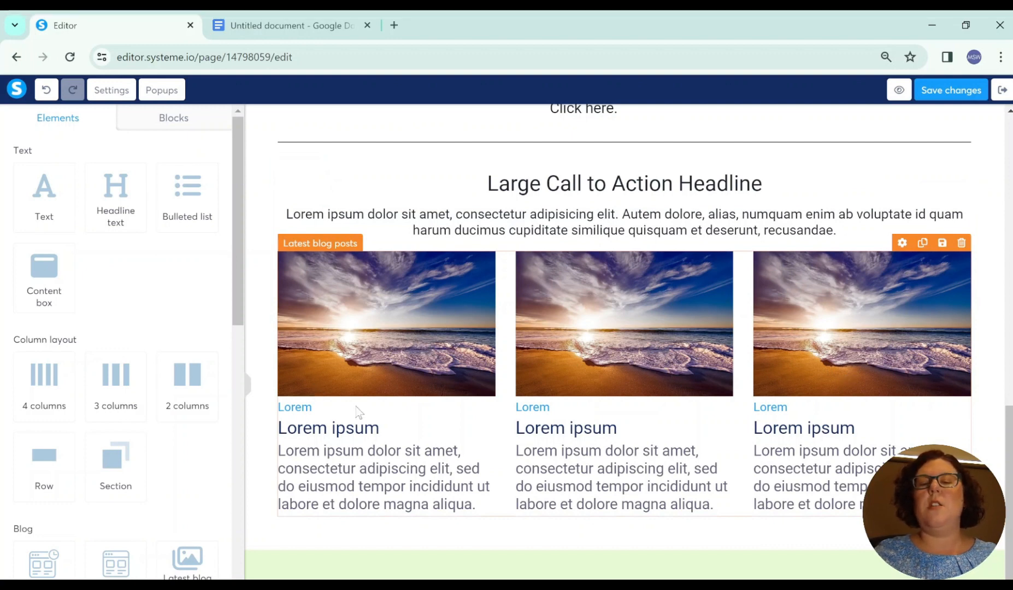
left_click(609, 193)
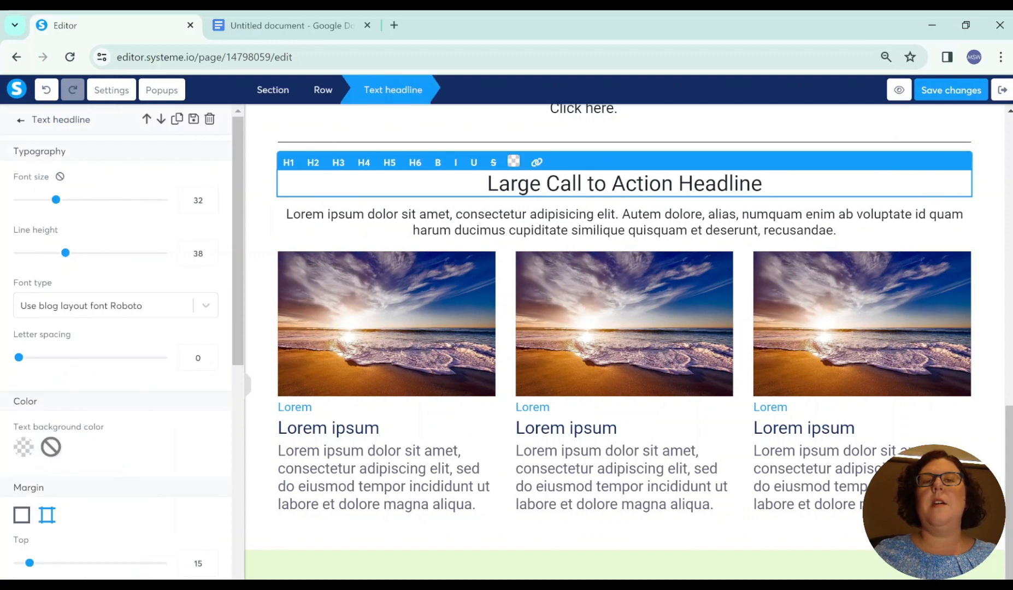
left_click_drag(487, 183, 763, 184)
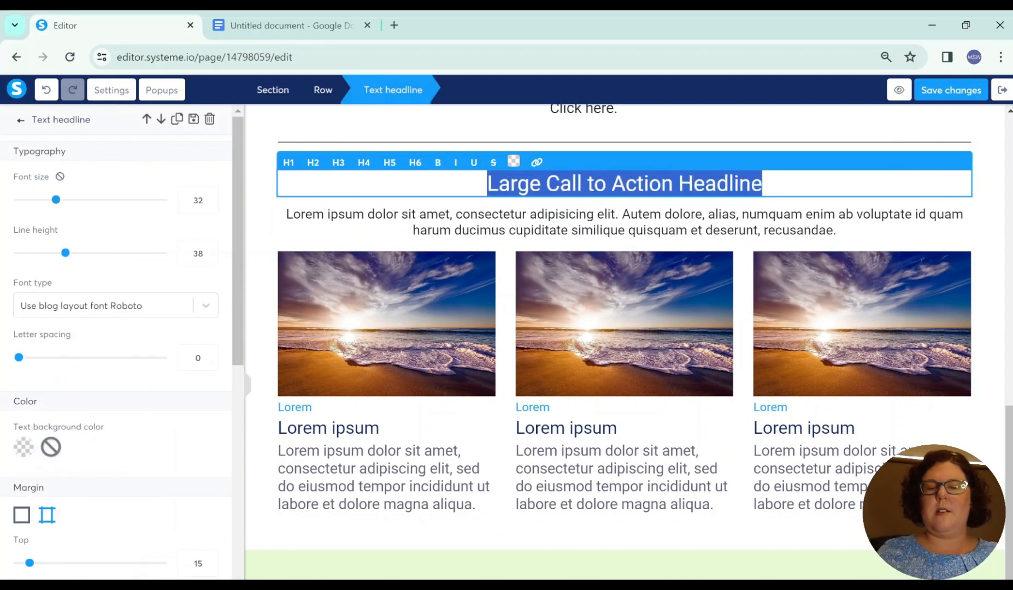
type("Check Out Ou")
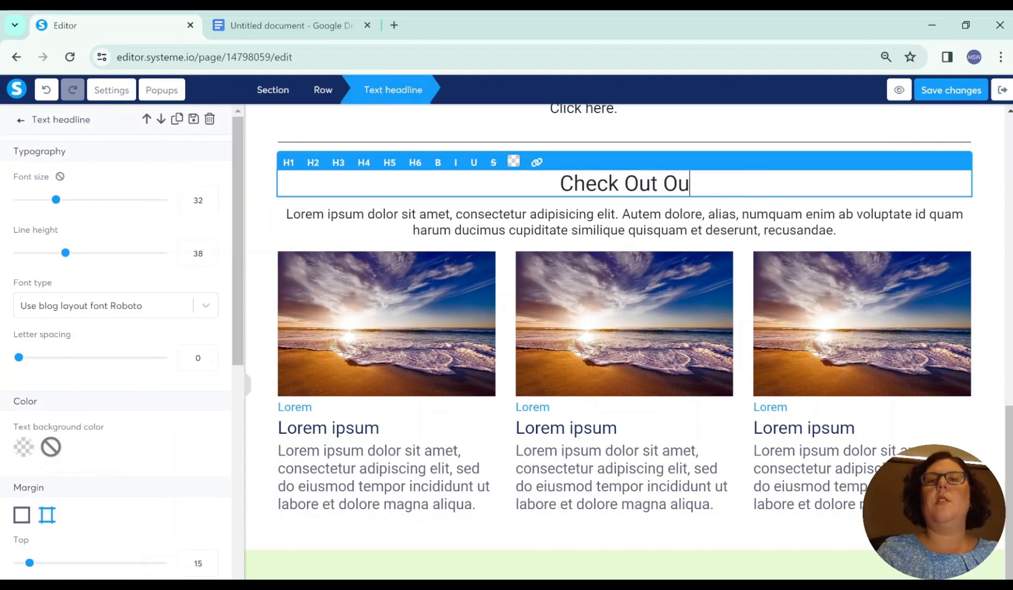
type("r Latest Blogs")
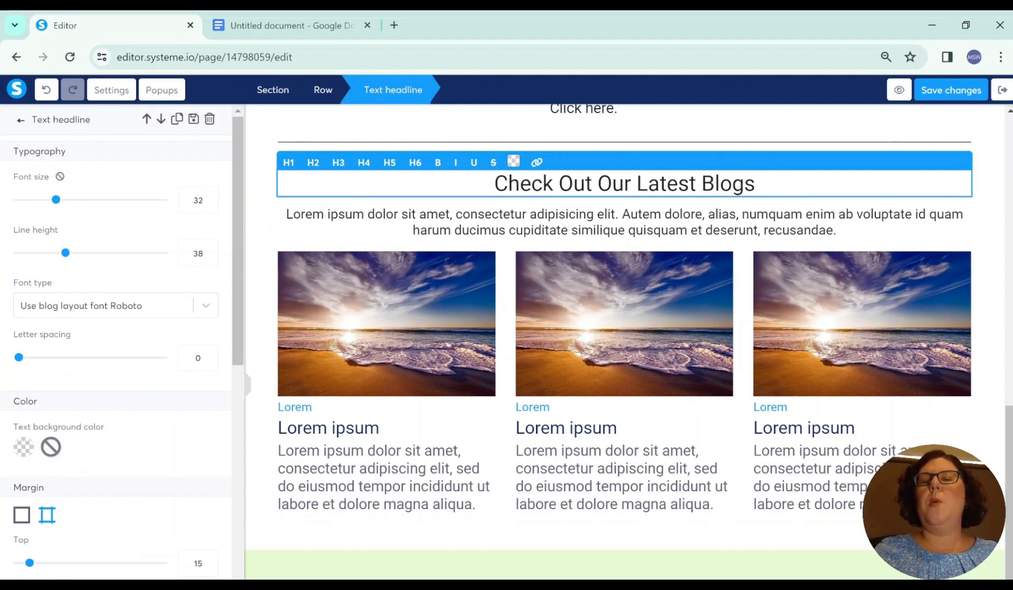
Step: Format the "Check Out Our Latest Blogs" headline in dark green (417505), bold and underlined
left_click_drag(756, 183, 495, 183)
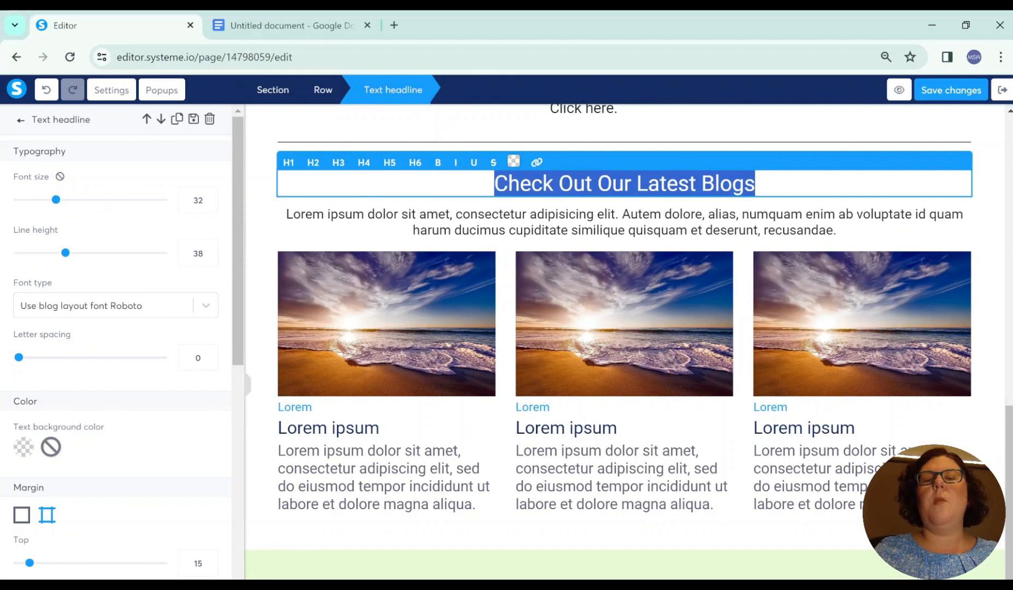
left_click(516, 165)
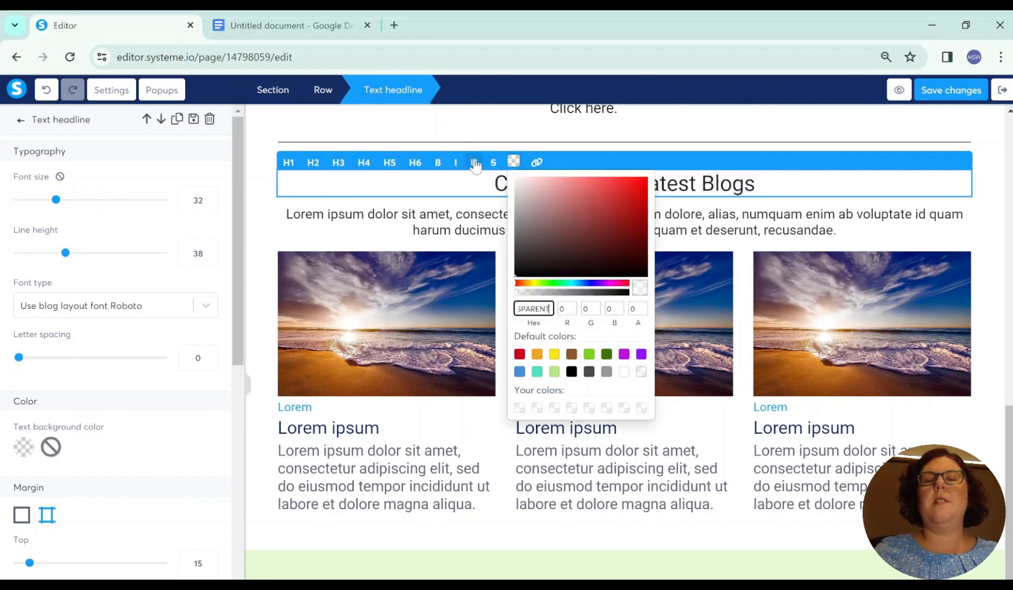
left_click(606, 354)
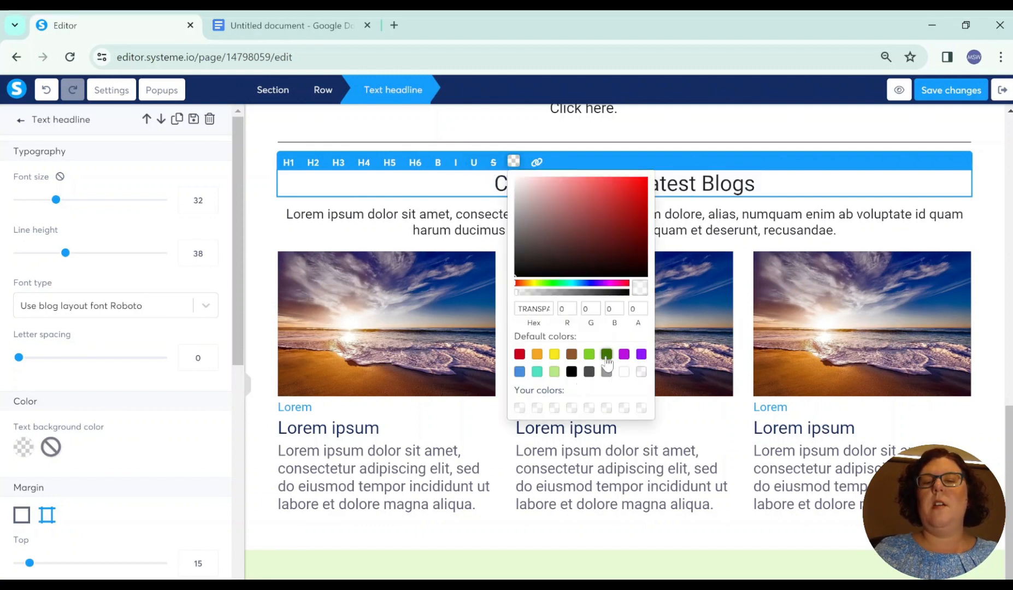
left_click(438, 164)
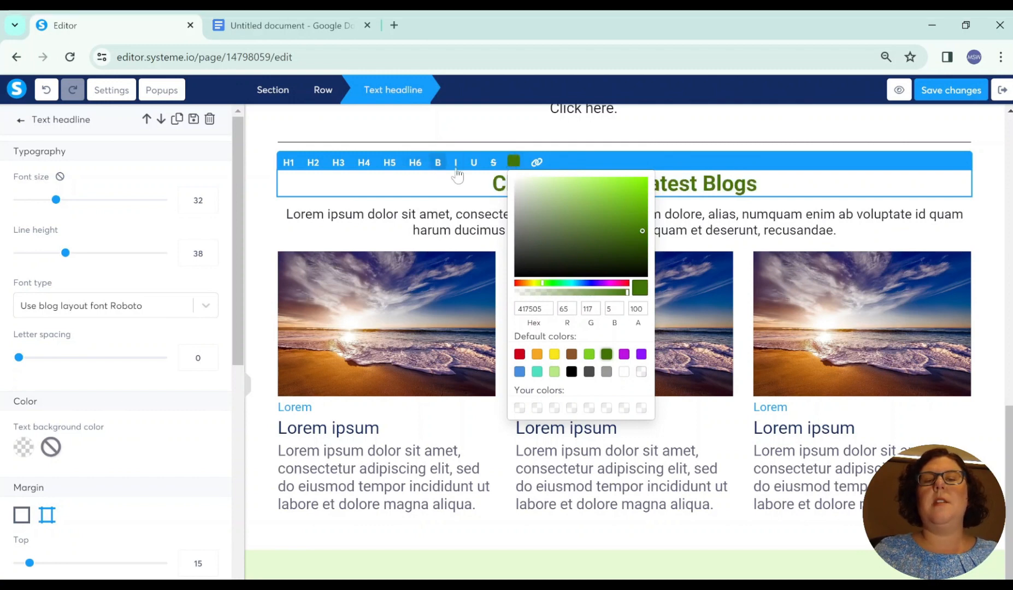
left_click(473, 162)
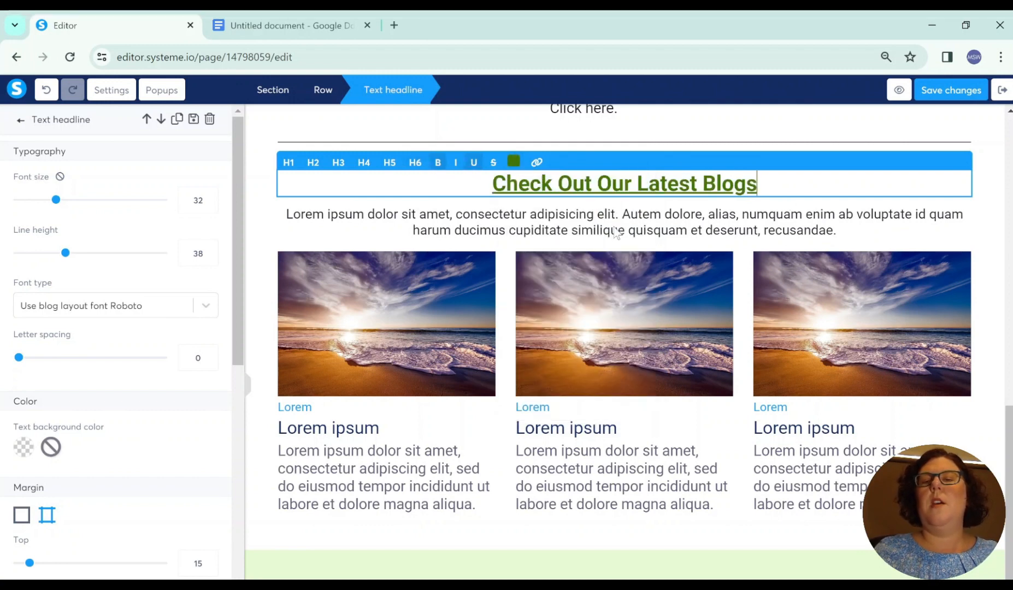
Step: Replace the headline's subtext with "Check out our lastest Blog Articles below. You will find all the information you need to build, maintain, harvest and enjoy your garden!"
left_click(613, 249)
left_click(624, 240)
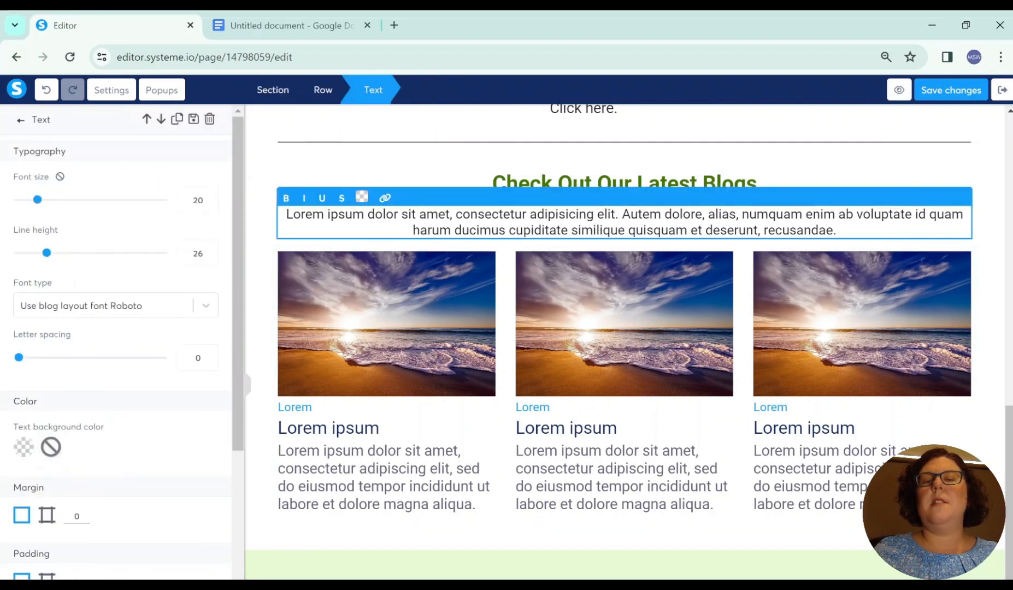
left_click_drag(837, 230, 285, 214)
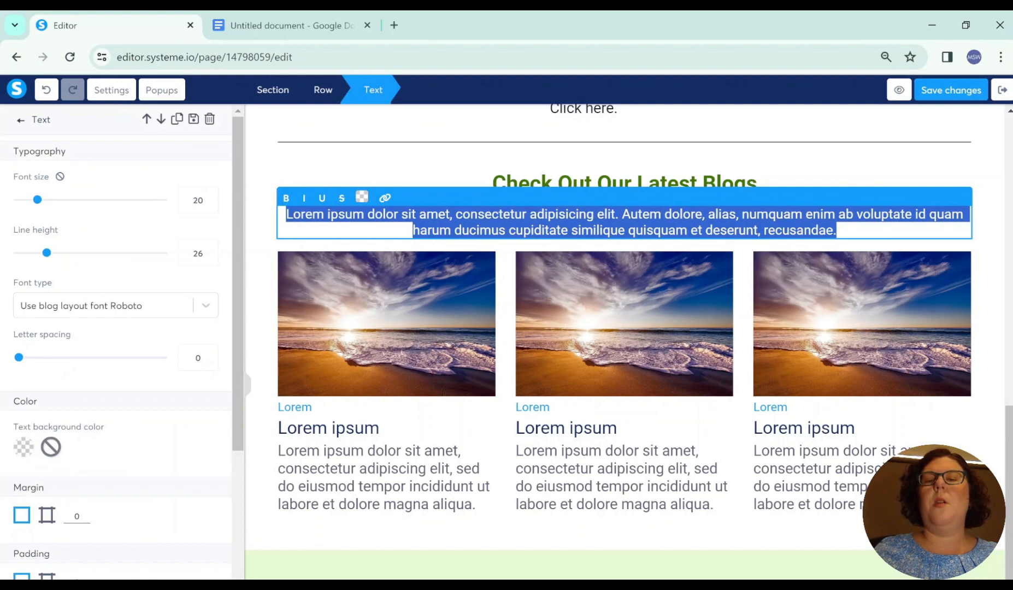
type("Check out our lastest Blog Articles below. You will find all the information you need to build, maintain, harvest and enjoy your garden!")
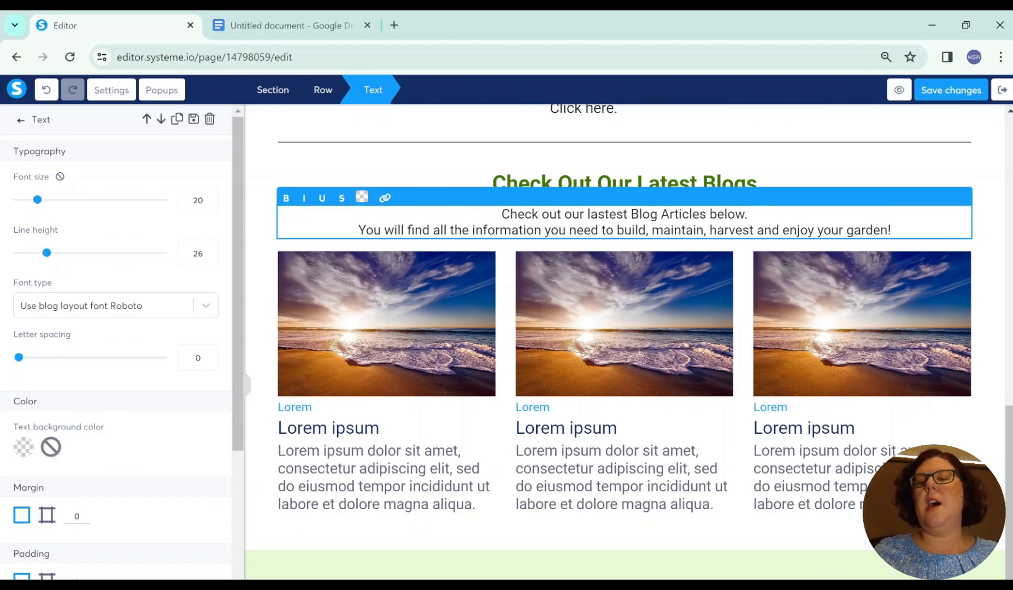
left_click(857, 170)
Step: Look over the rest of the home page down to the footer and save the changes
scroll(673, 517, "down", 3)
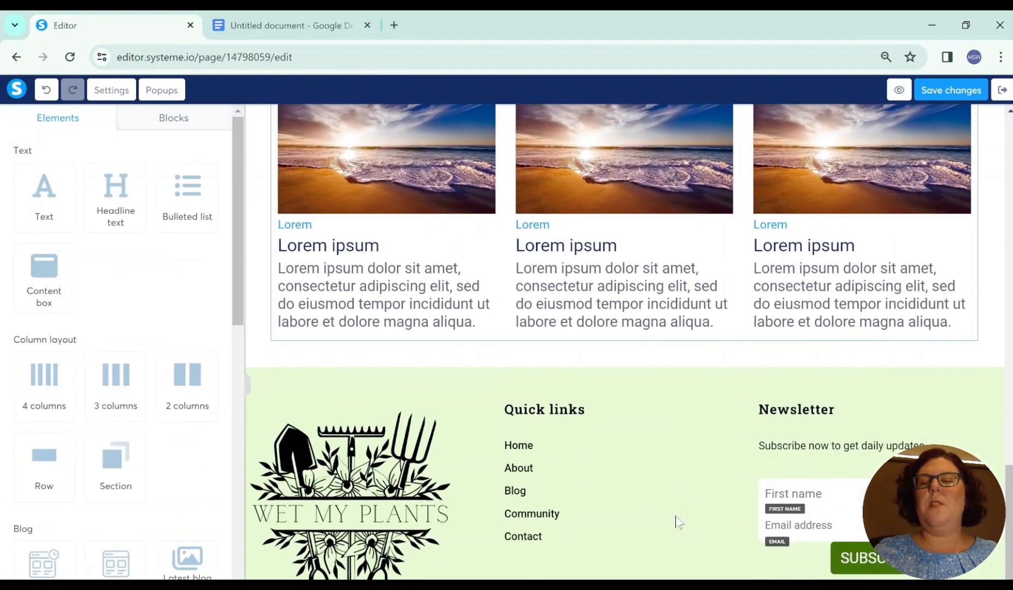
scroll(677, 521, "up", 5)
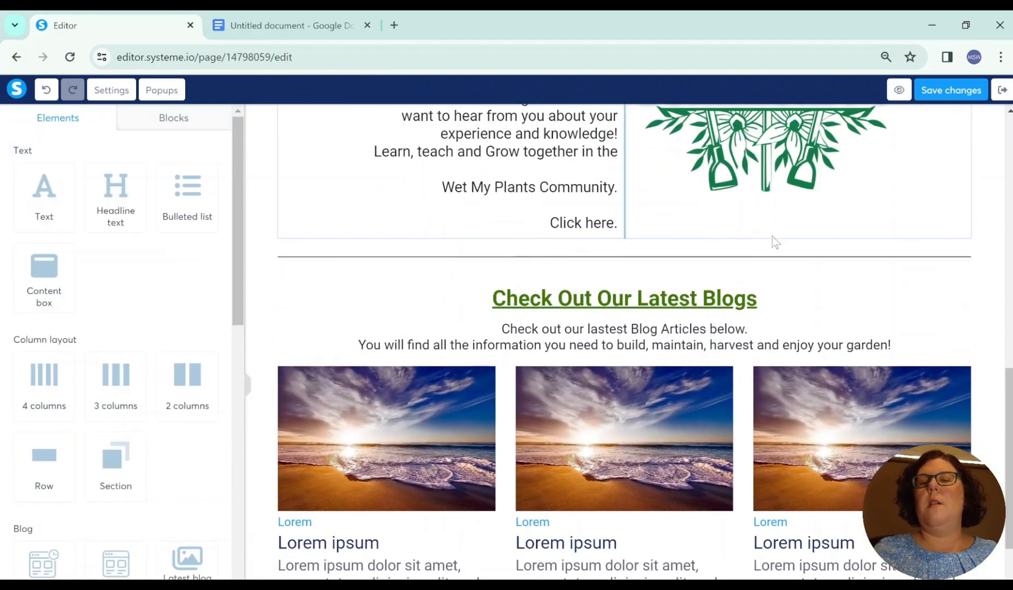
scroll(772, 236, "up", 4)
left_click(947, 92)
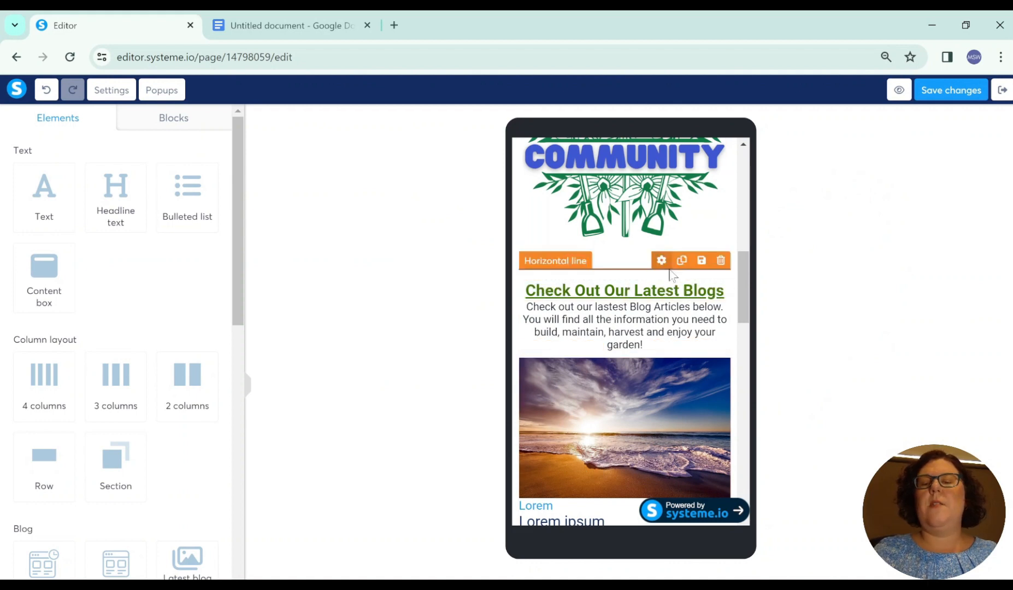
Step: Examine the home page's mobile layout, including the blogs headline, community image, invitation text and header
left_click(671, 273)
key("Escape")
scroll(664, 264, "up", 2)
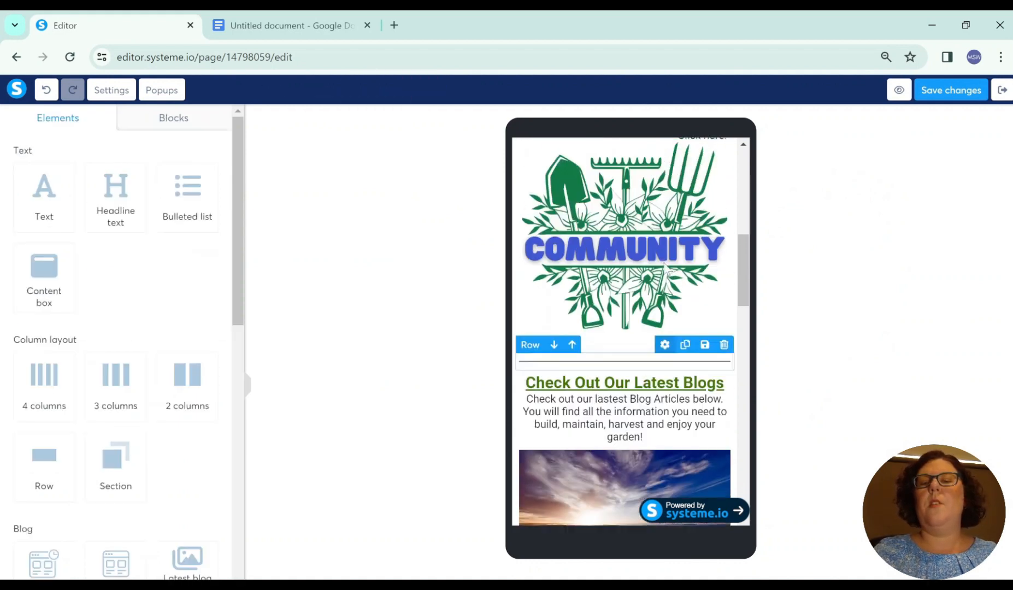
scroll(664, 264, "up", 4)
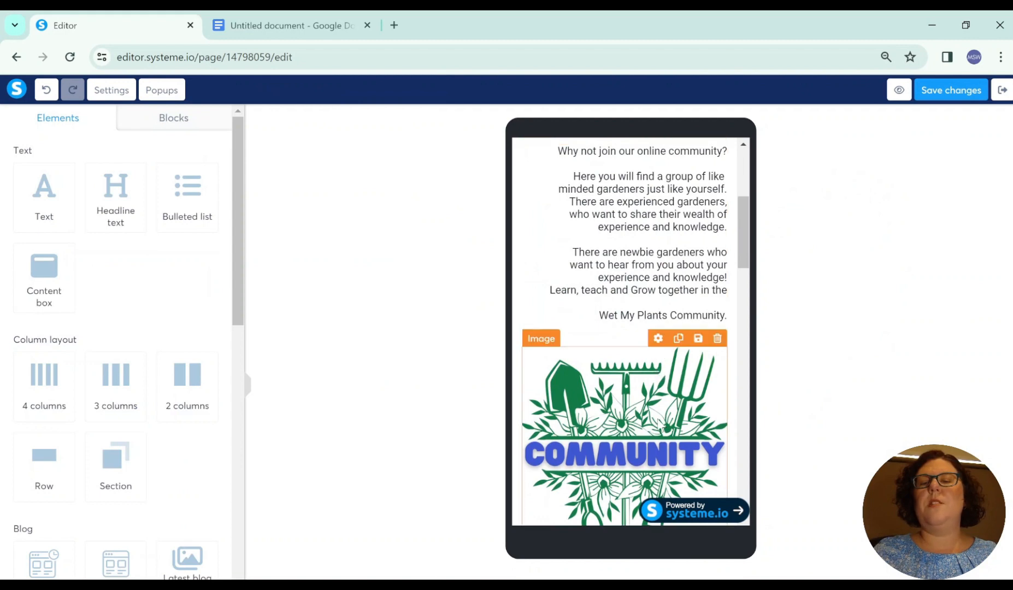
scroll(659, 415, "up", 5)
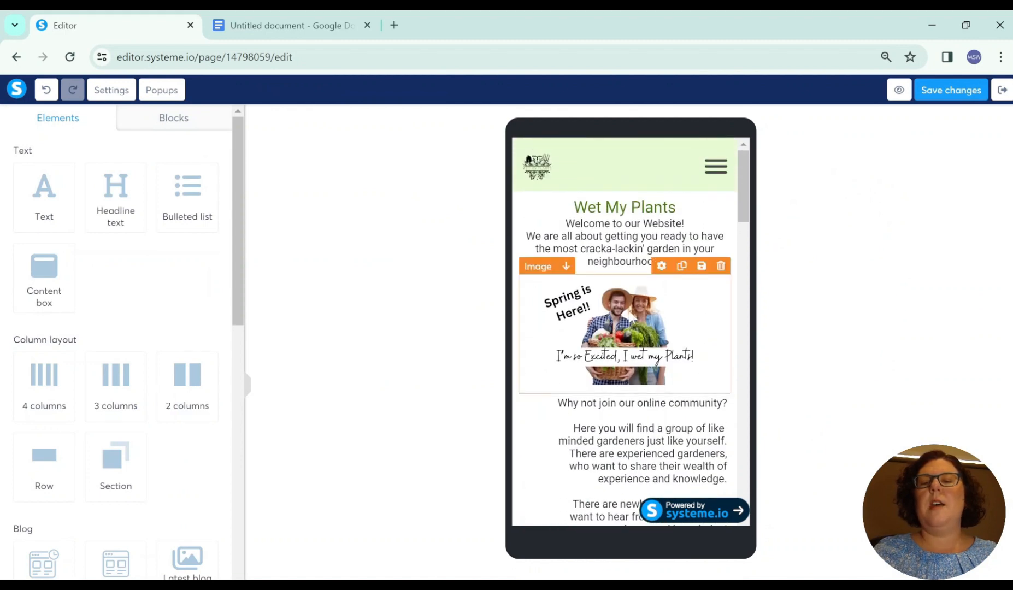
left_click(600, 212)
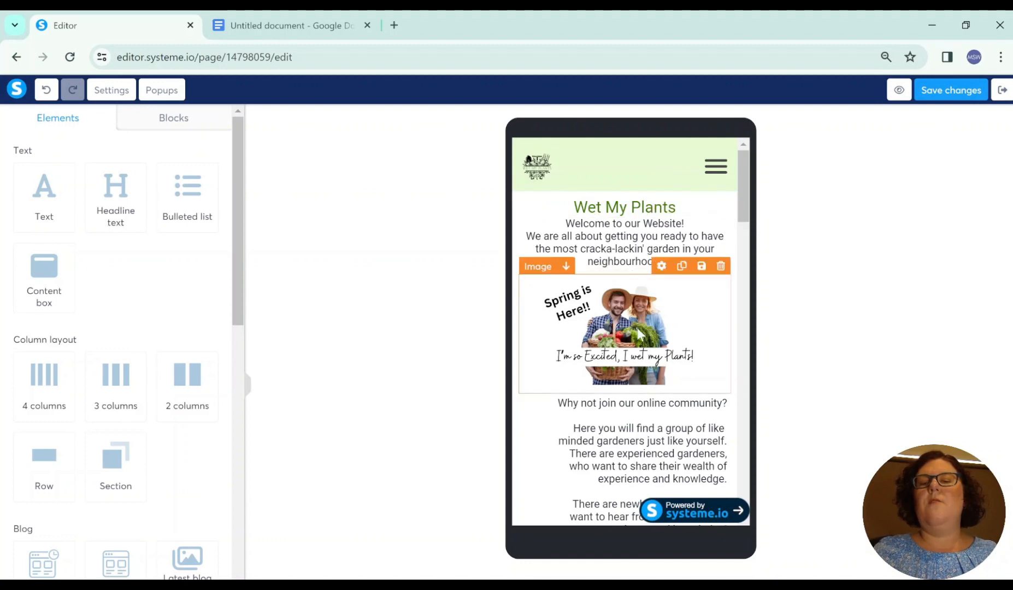
scroll(655, 306, "down", 3)
scroll(672, 304, "down", 3)
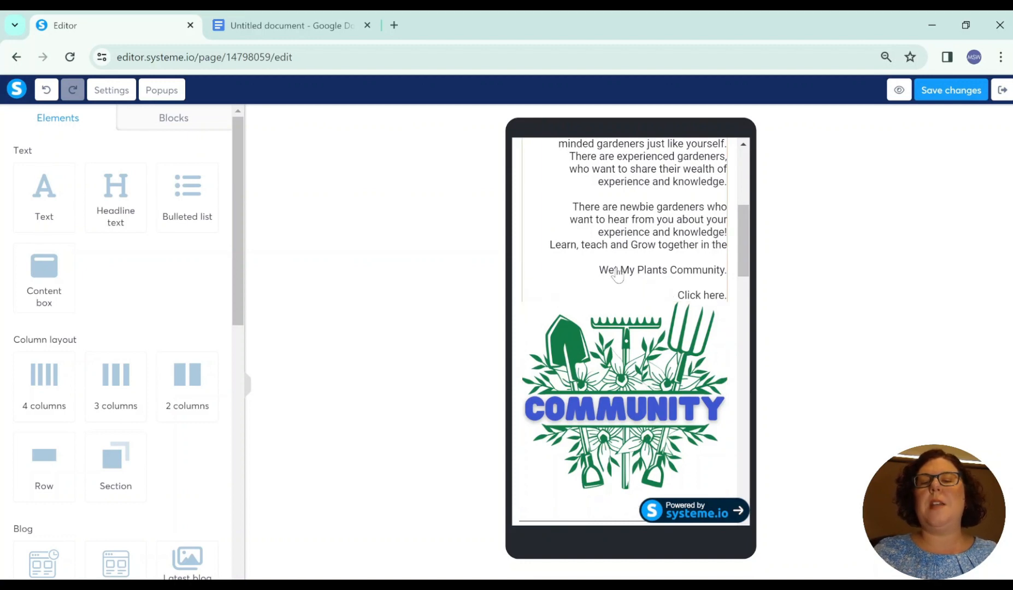
scroll(659, 359, "up", 3)
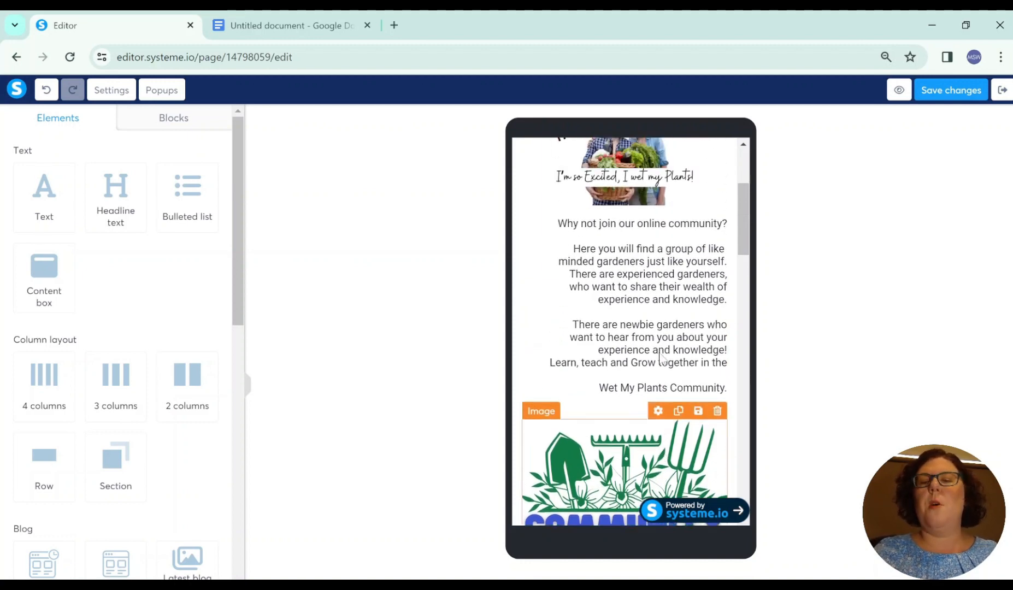
Step: Centre the community invitation text in the mobile layout
left_click(636, 353)
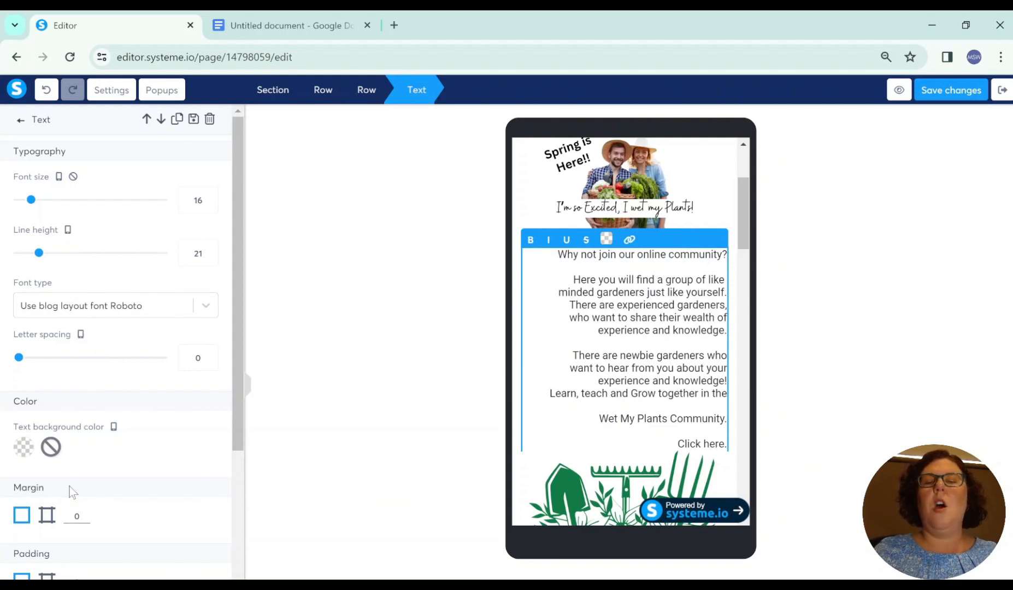
scroll(97, 486, "down", 4)
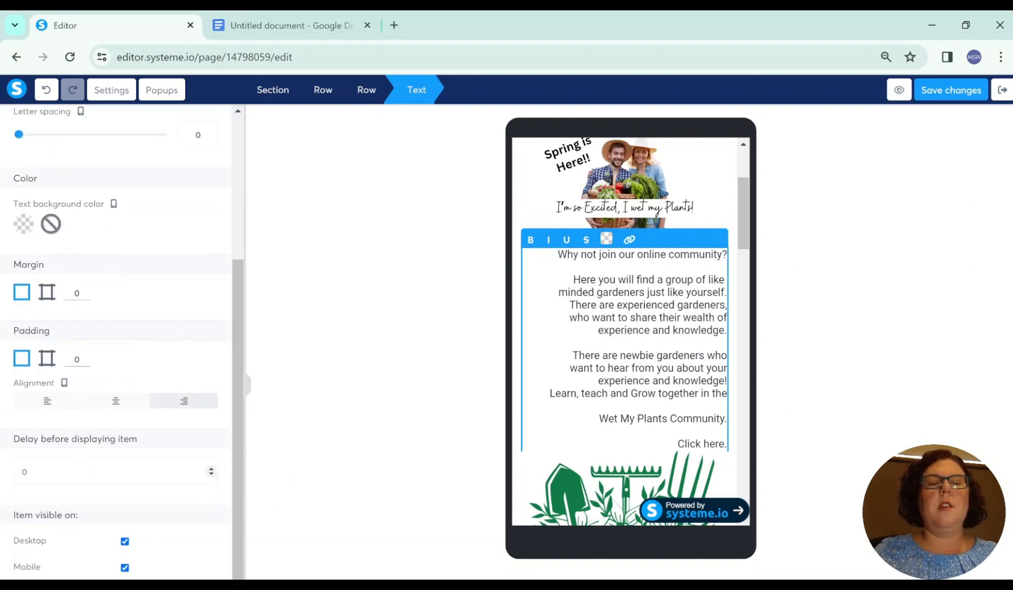
left_click(112, 403)
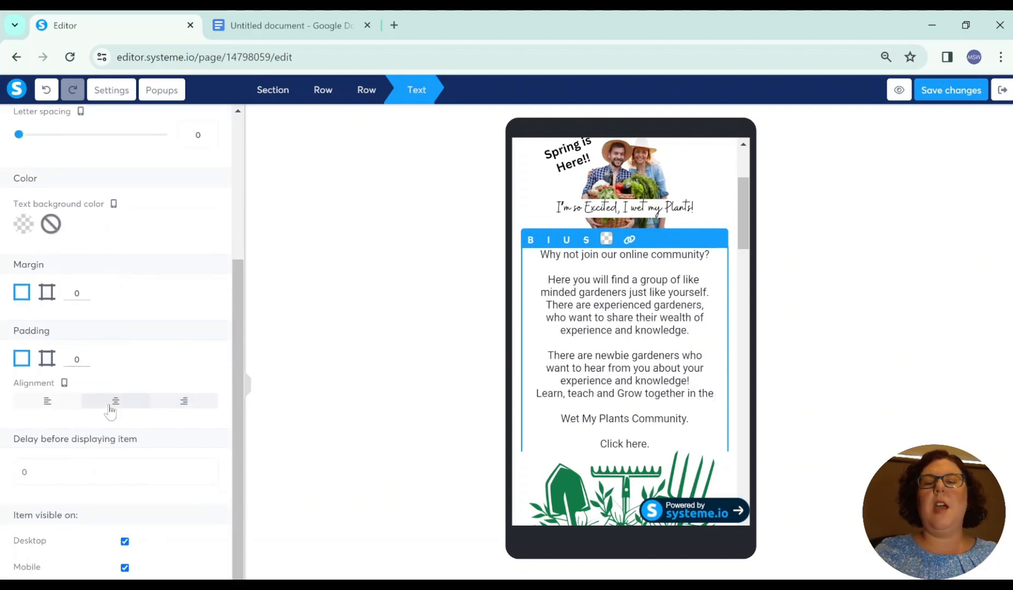
Step: Centre the Community image below the invitation text in the mobile layout
scroll(638, 408, "down", 3)
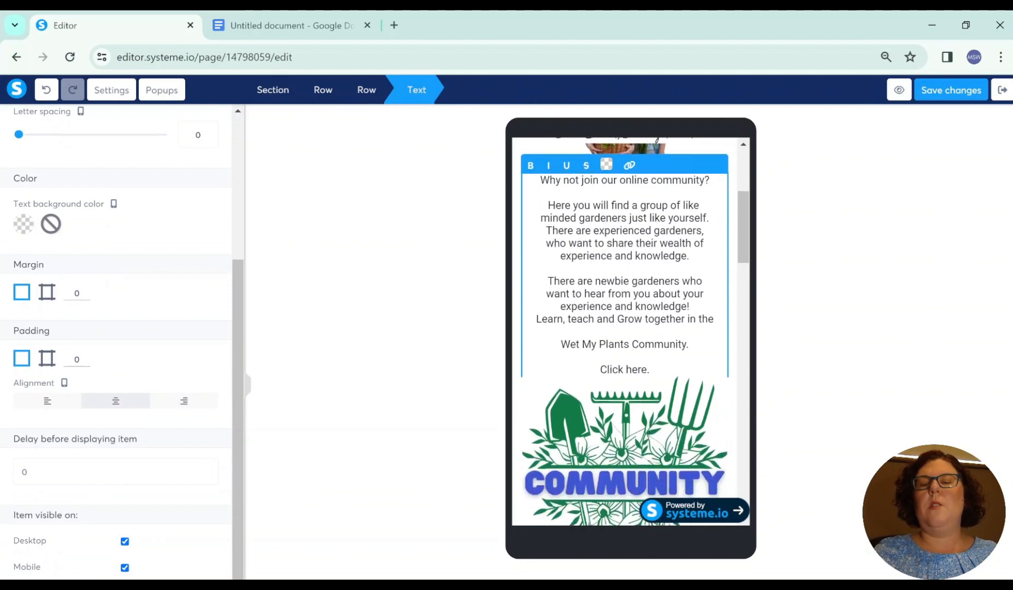
left_click(638, 409)
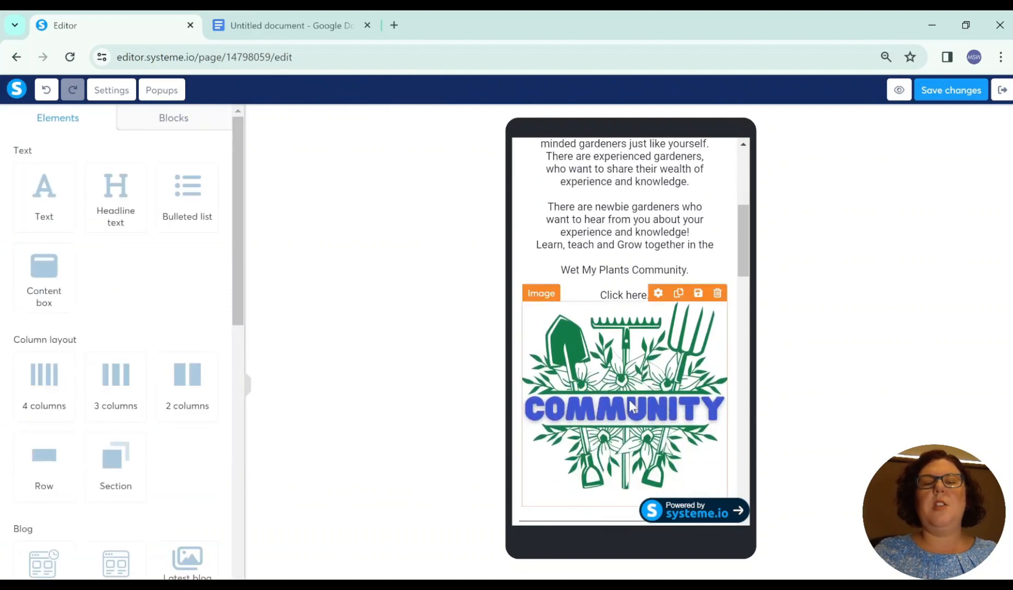
left_click(630, 405)
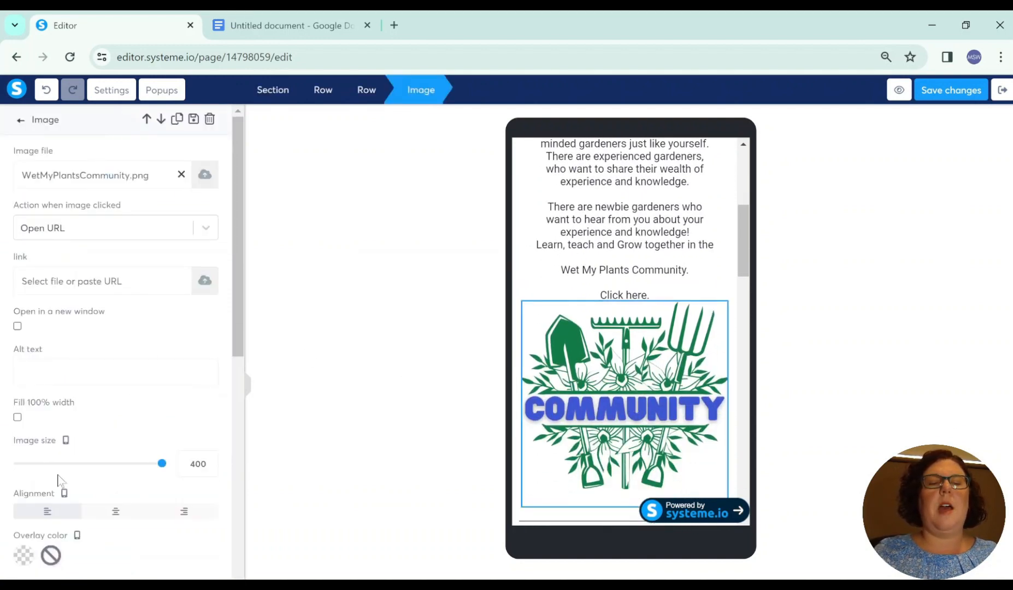
scroll(124, 471, "down", 3)
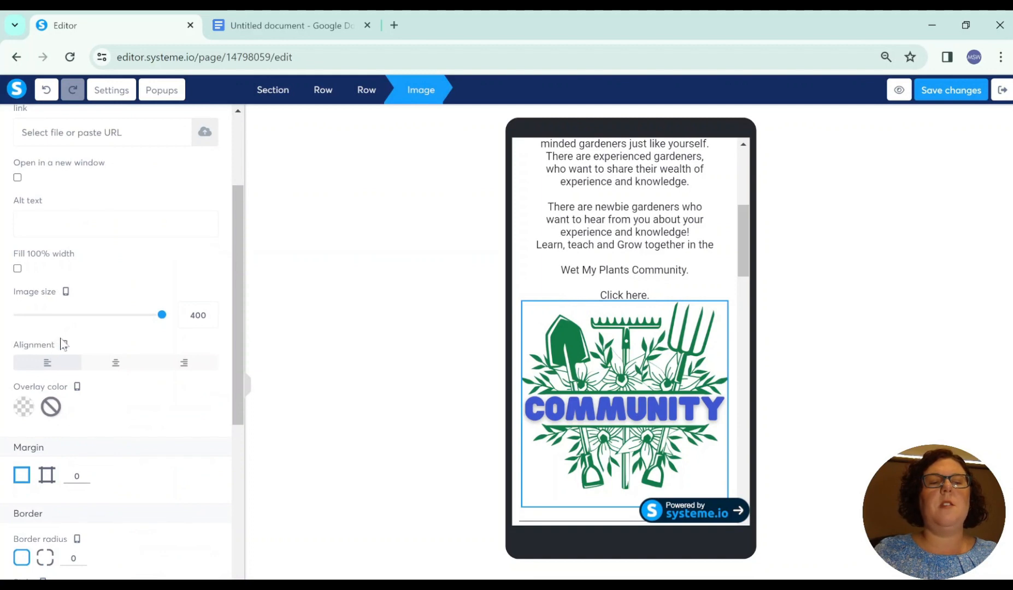
left_click(108, 365)
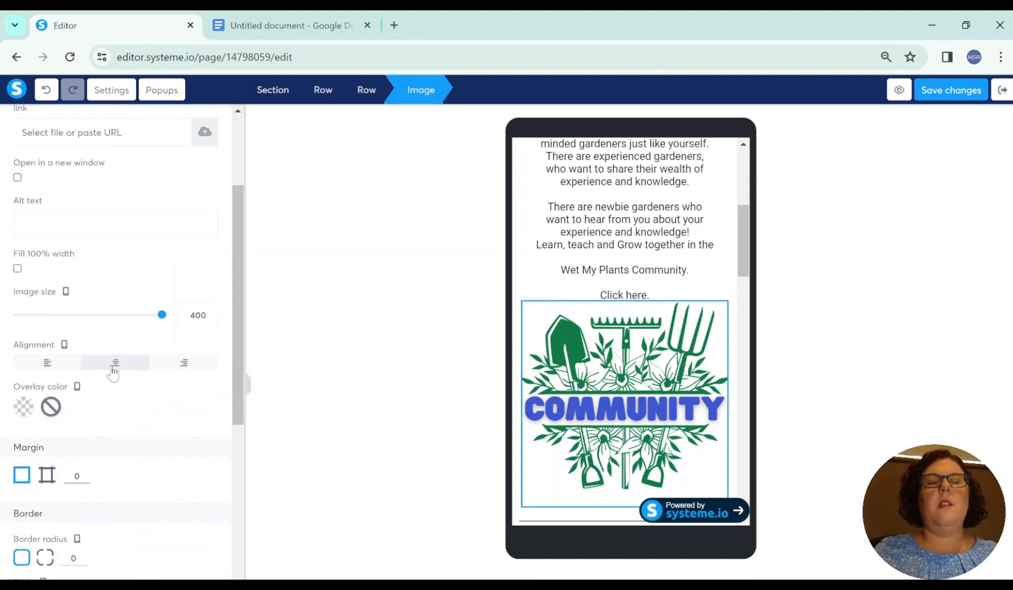
left_click(701, 293)
Step: Review the rest of the mobile home page down to the newsletter footer and save the changes
scroll(705, 299, "down", 4)
scroll(685, 306, "down", 4)
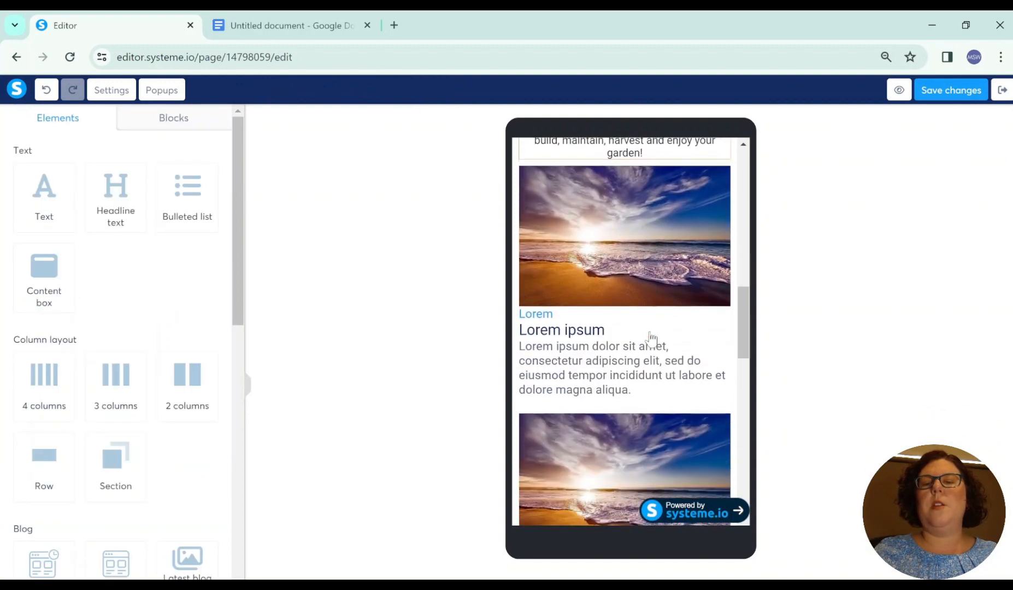
scroll(617, 452, "down", 6)
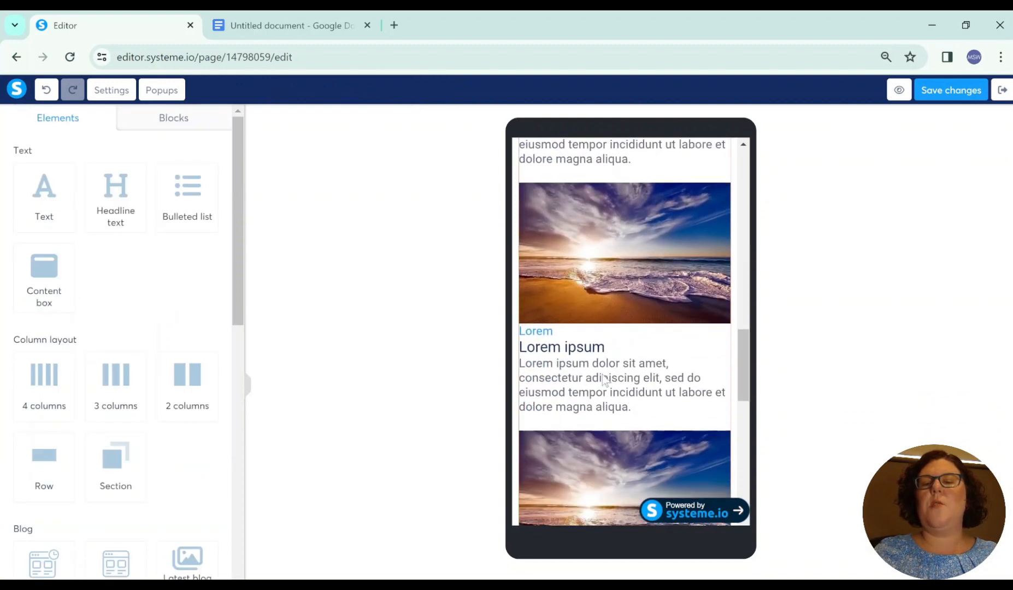
scroll(598, 284, "down", 7)
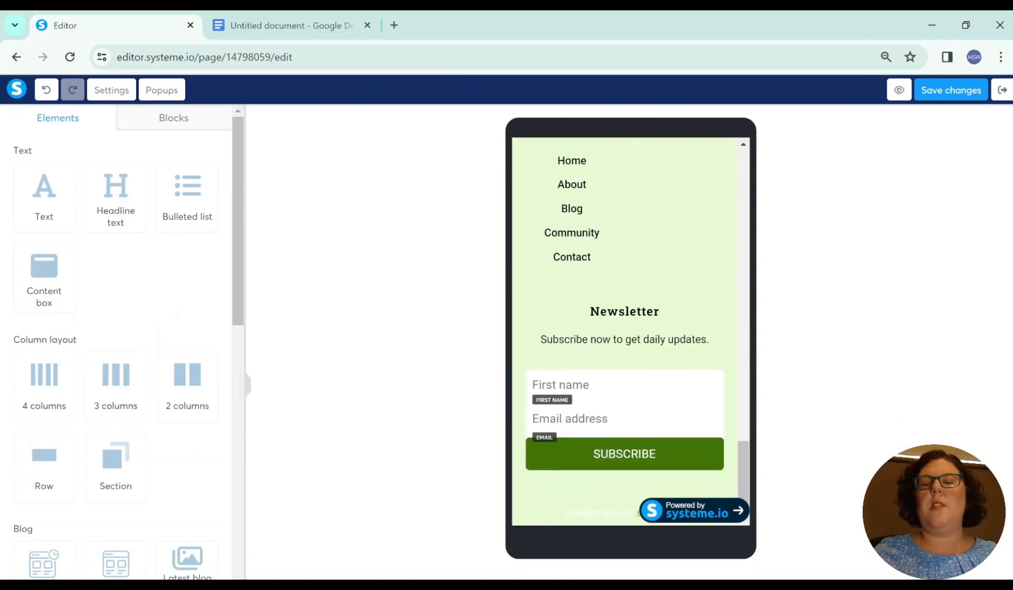
scroll(612, 480, "up", 20)
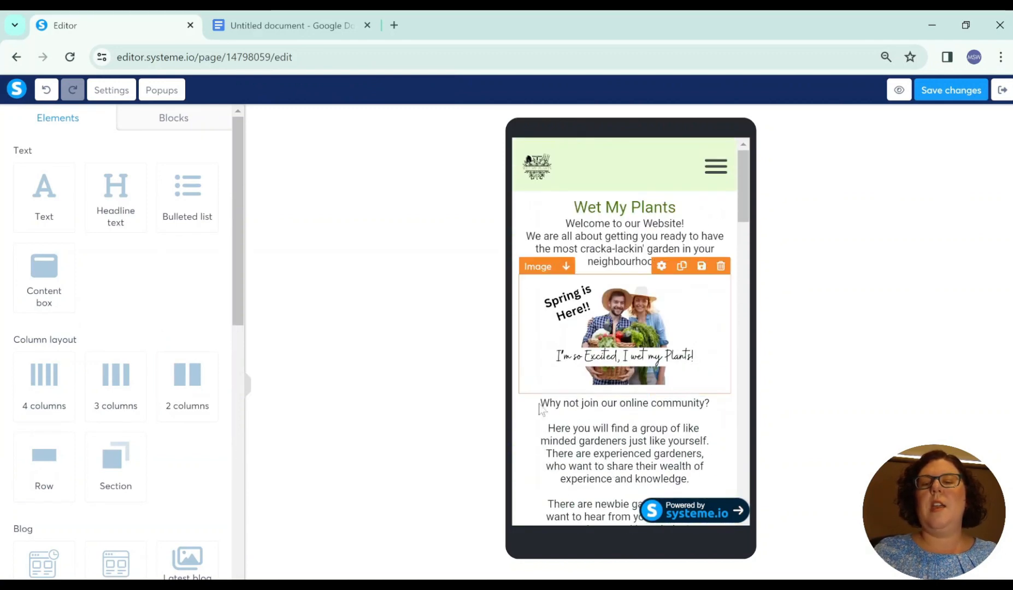
left_click(959, 91)
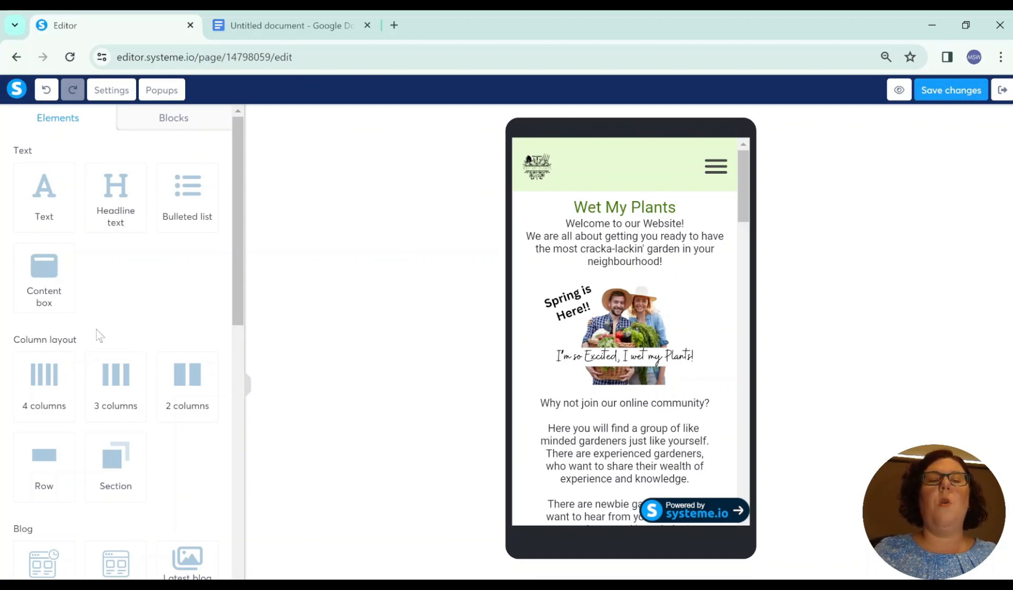
scroll(107, 449, "down", 5)
scroll(106, 449, "down", 7)
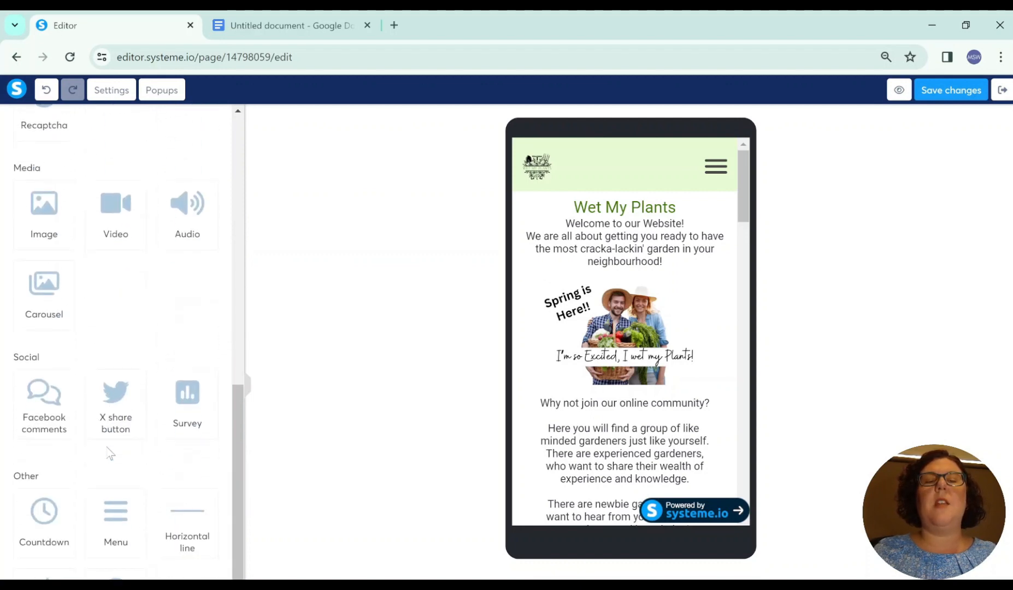
scroll(108, 453, "up", 12)
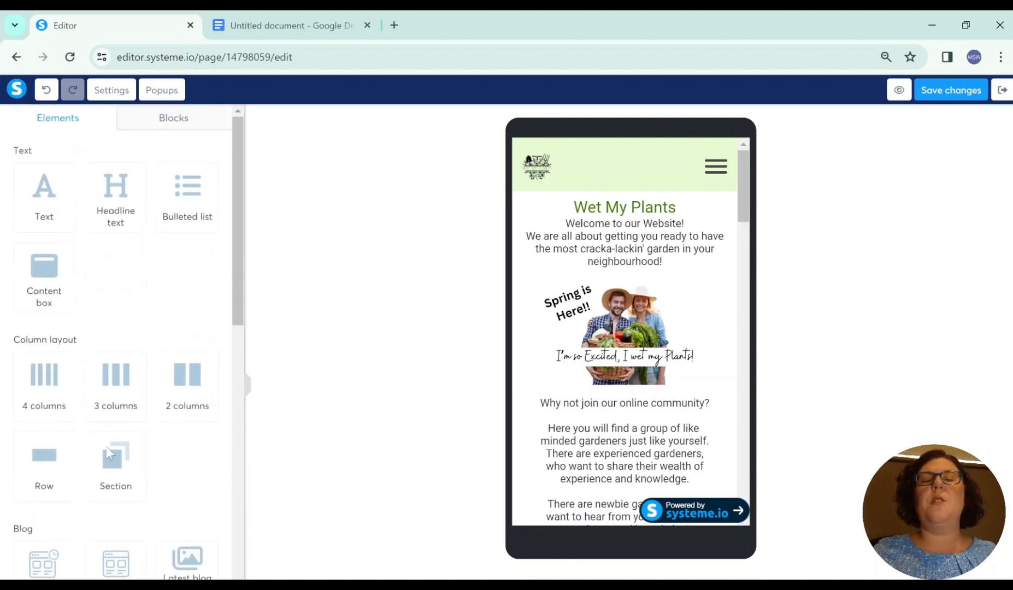